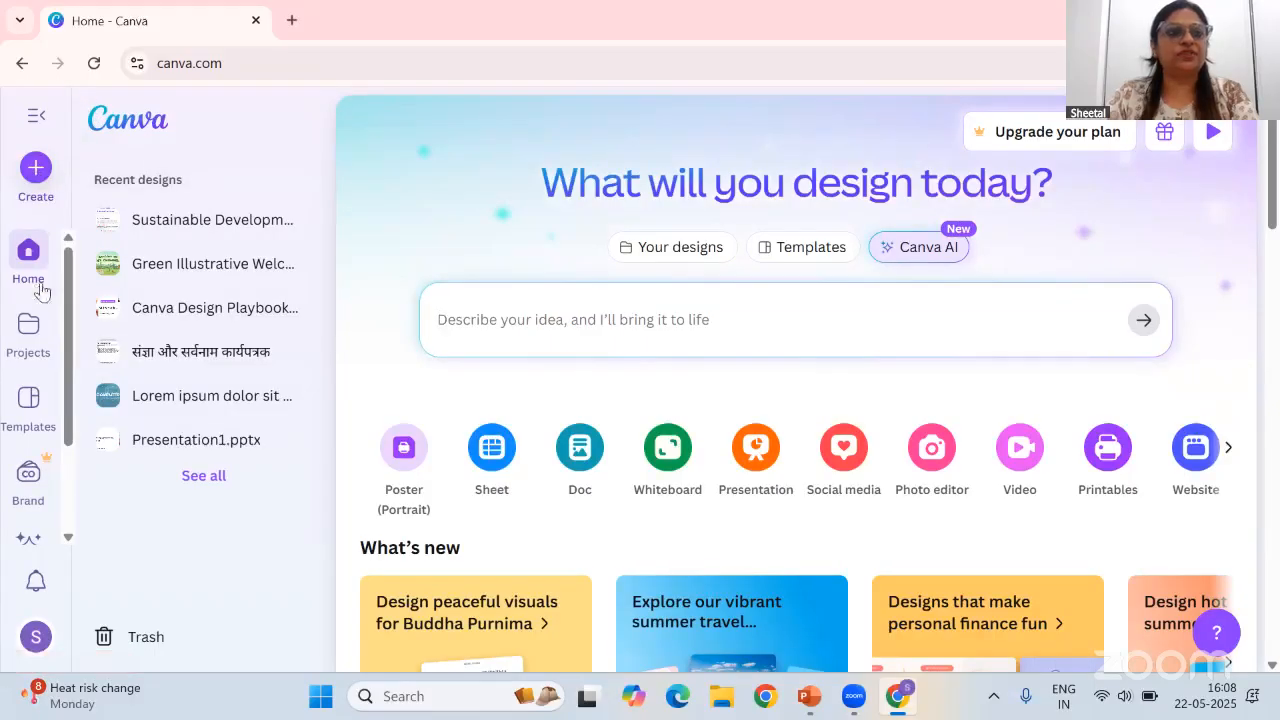
{"action": "left_click_drag", "start_coordinate": [68, 418], "coordinate": [70, 391]}
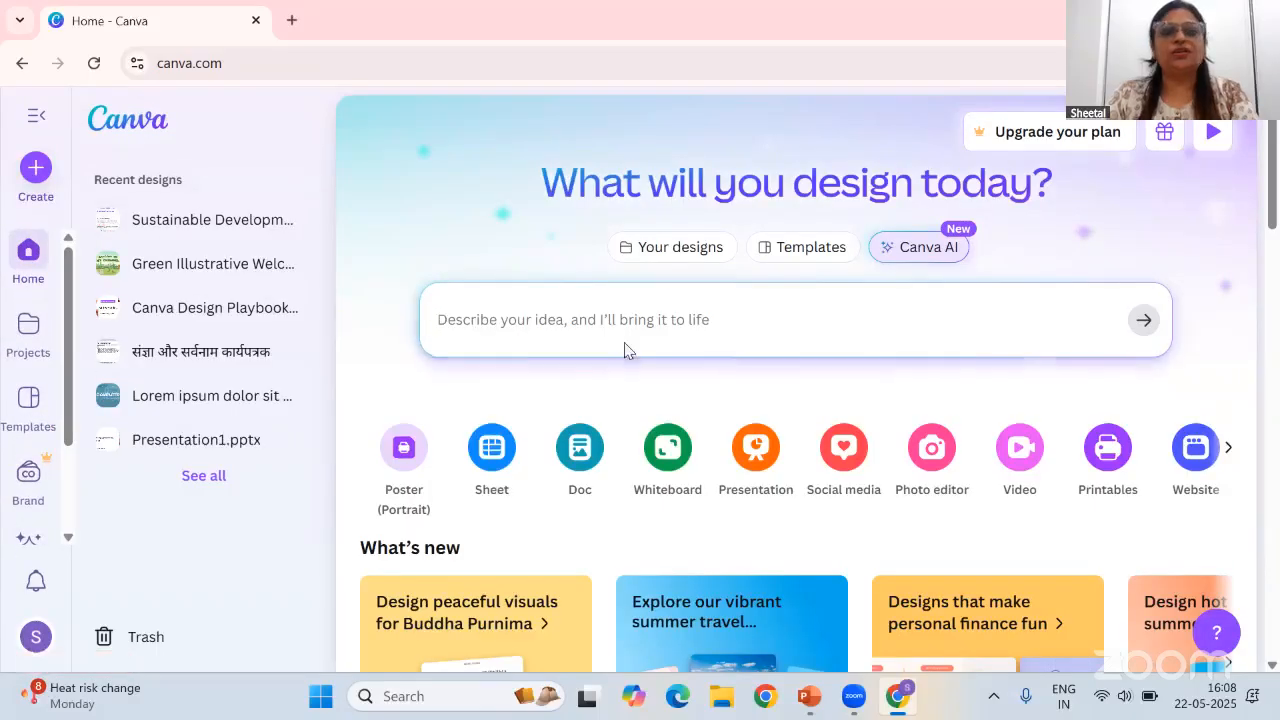
{"action": "left_click", "coordinate": [609, 307]}
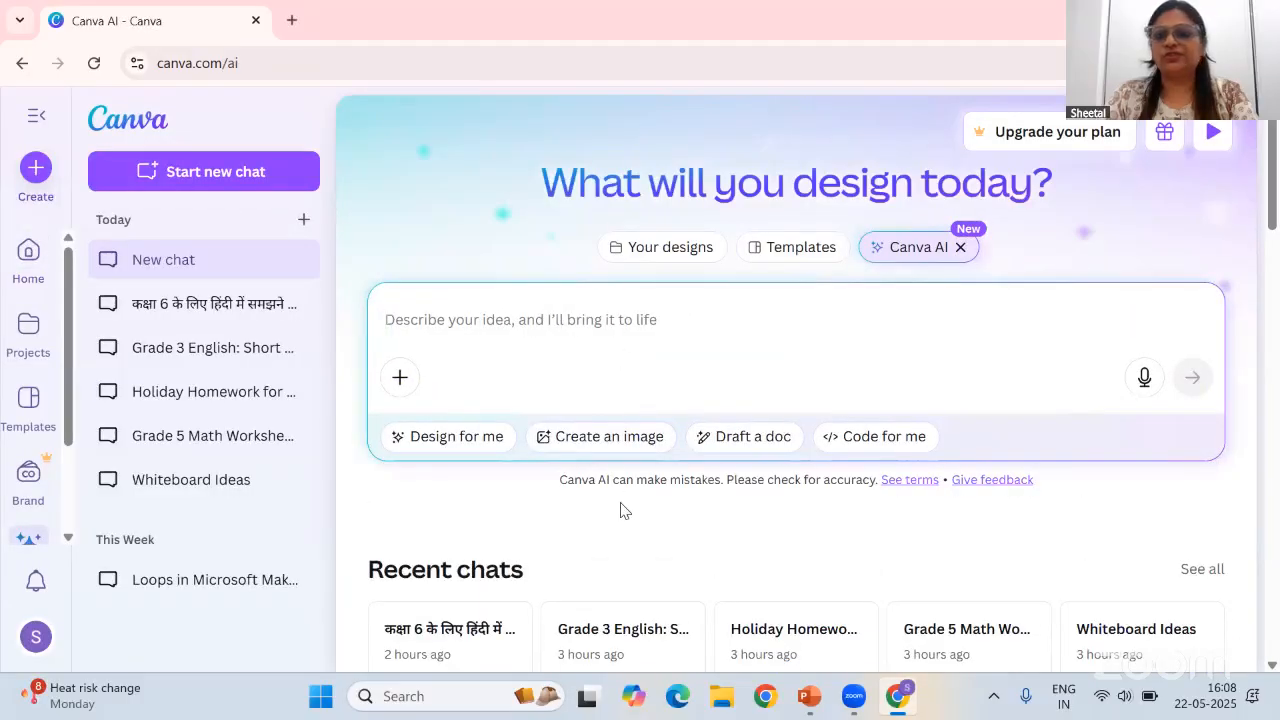
{"action": "left_click", "coordinate": [145, 135]}
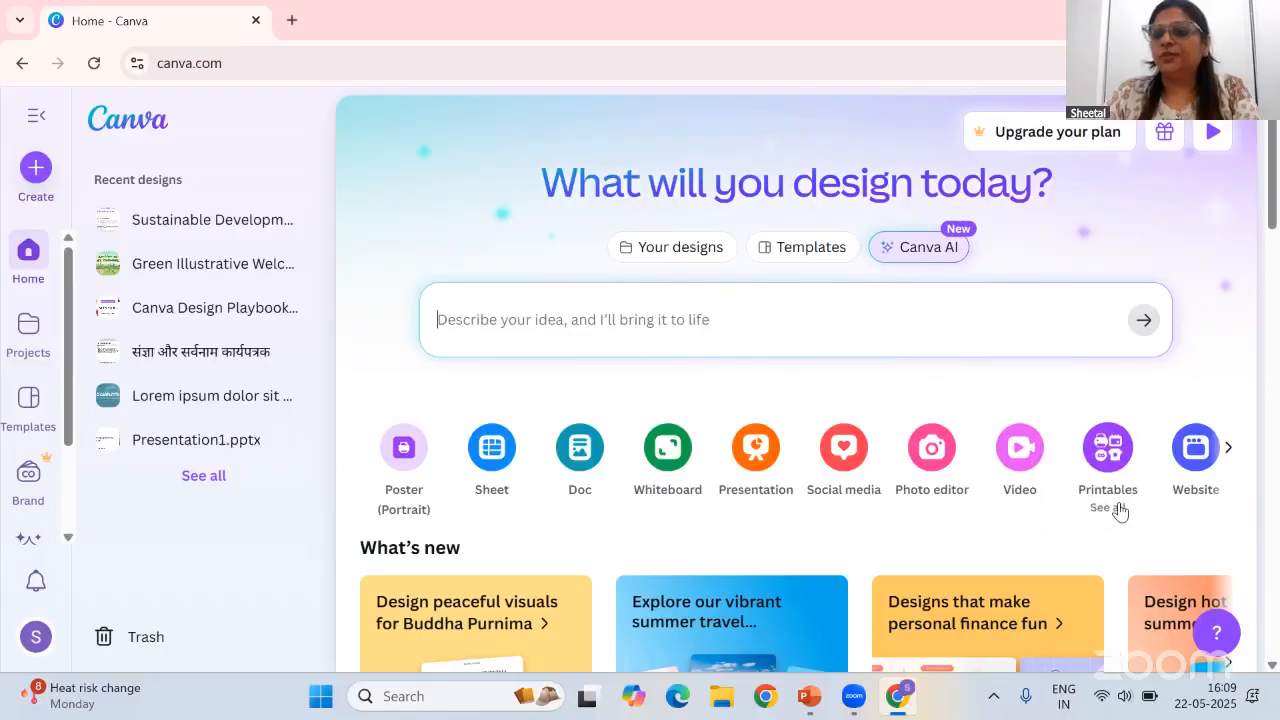
{"action": "left_click", "coordinate": [1229, 447]}
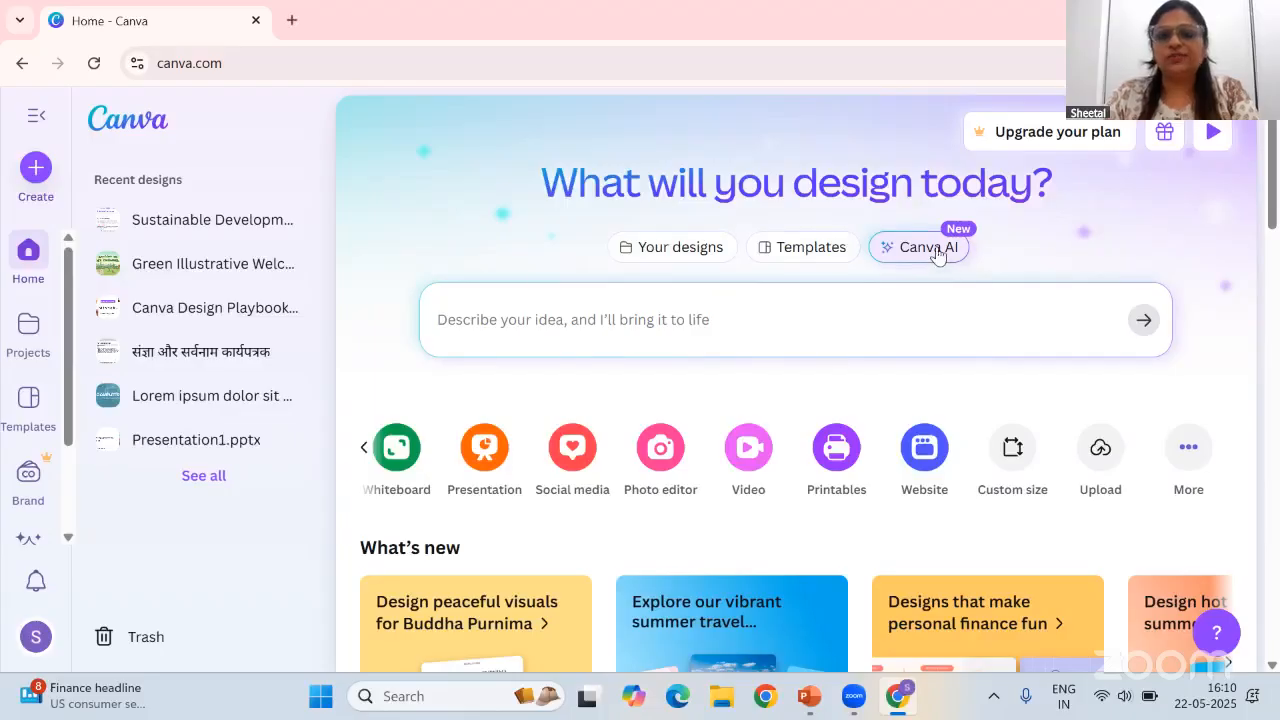
{"action": "left_click", "coordinate": [364, 447]}
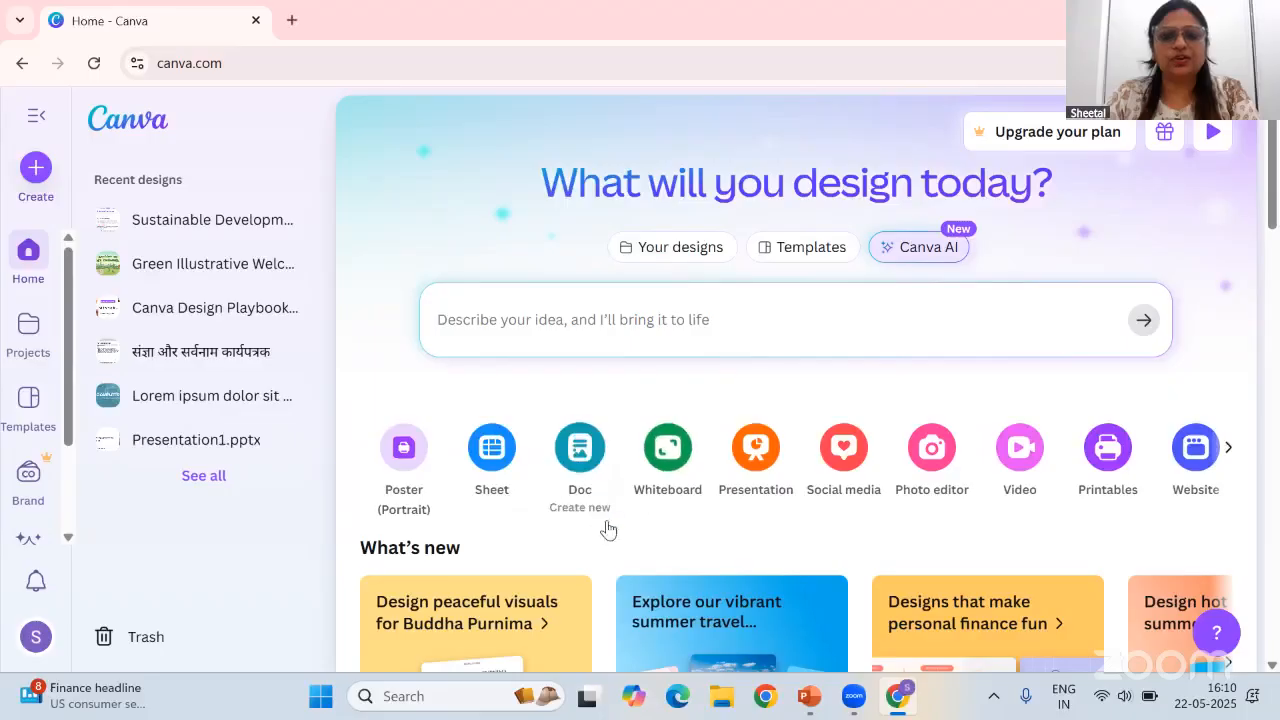
Create a new Doc and use Magic Write to generate and insert text from the prompt 'create a document on sustainable development'
{"action": "left_click", "coordinate": [580, 455]}
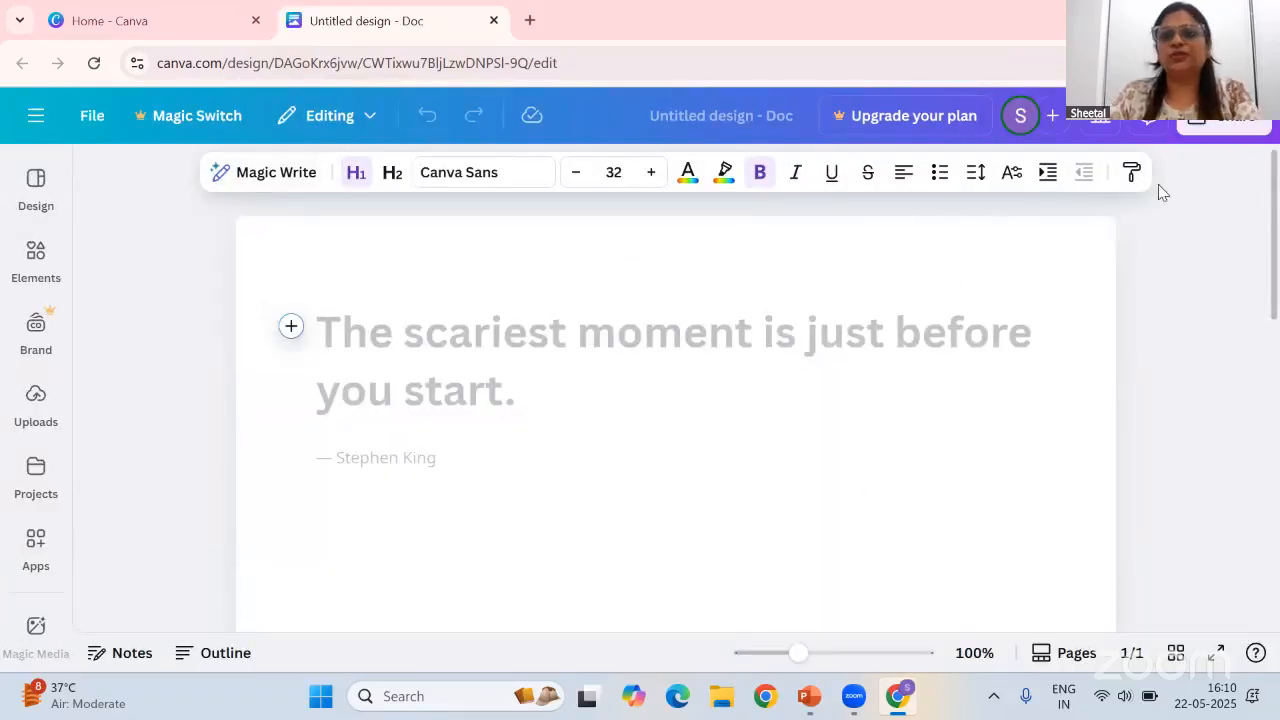
{"action": "left_click", "coordinate": [251, 177]}
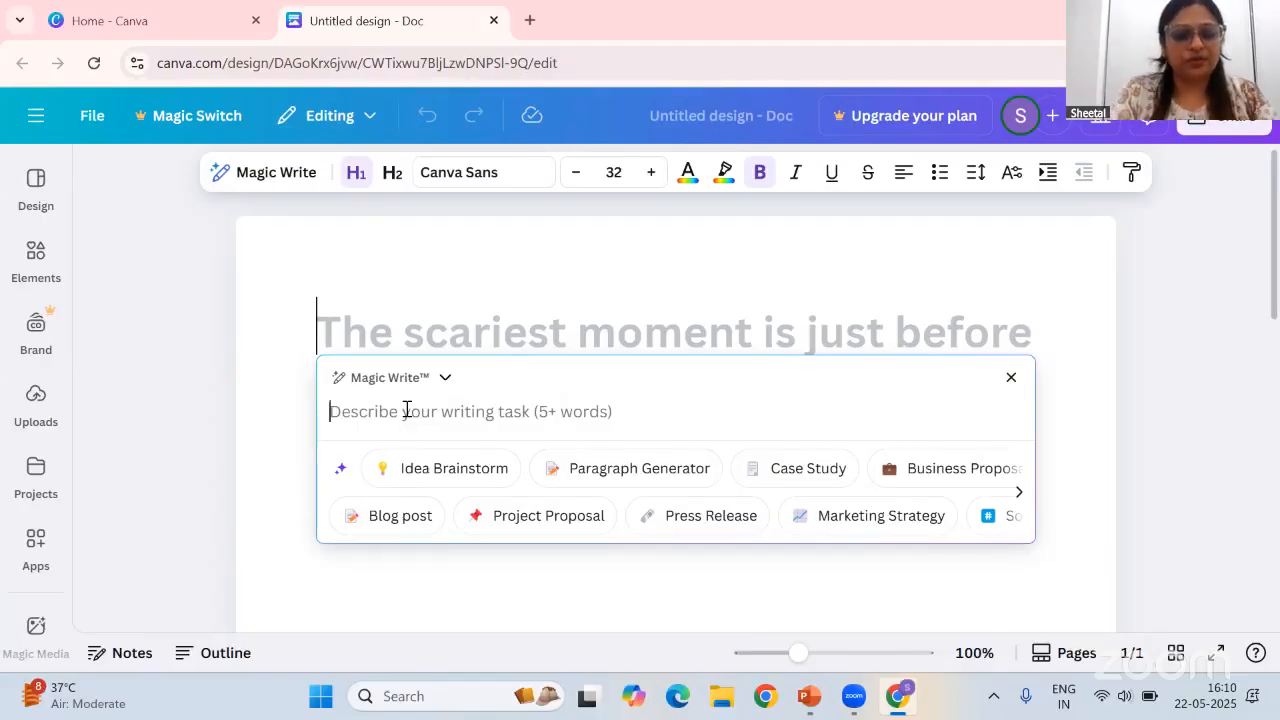
{"action": "type", "text": "create a documen"}
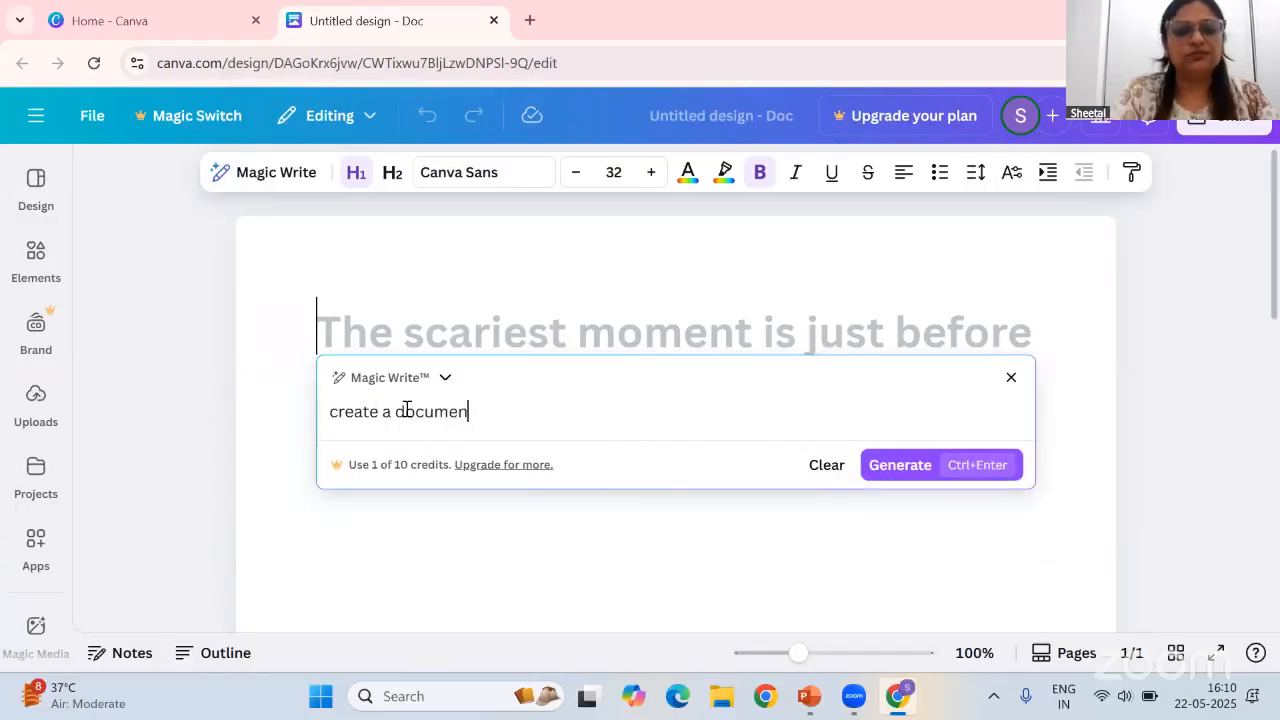
{"action": "type", "text": "t on sustainab"}
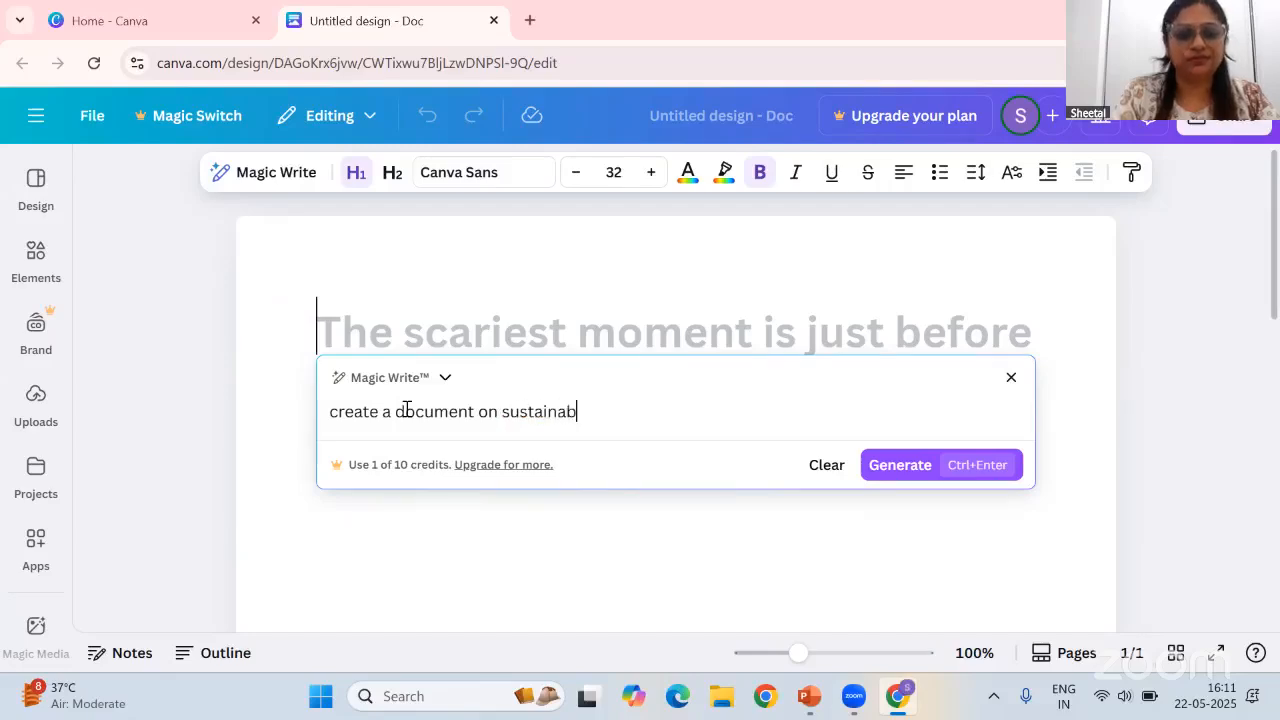
{"action": "type", "text": "le development"}
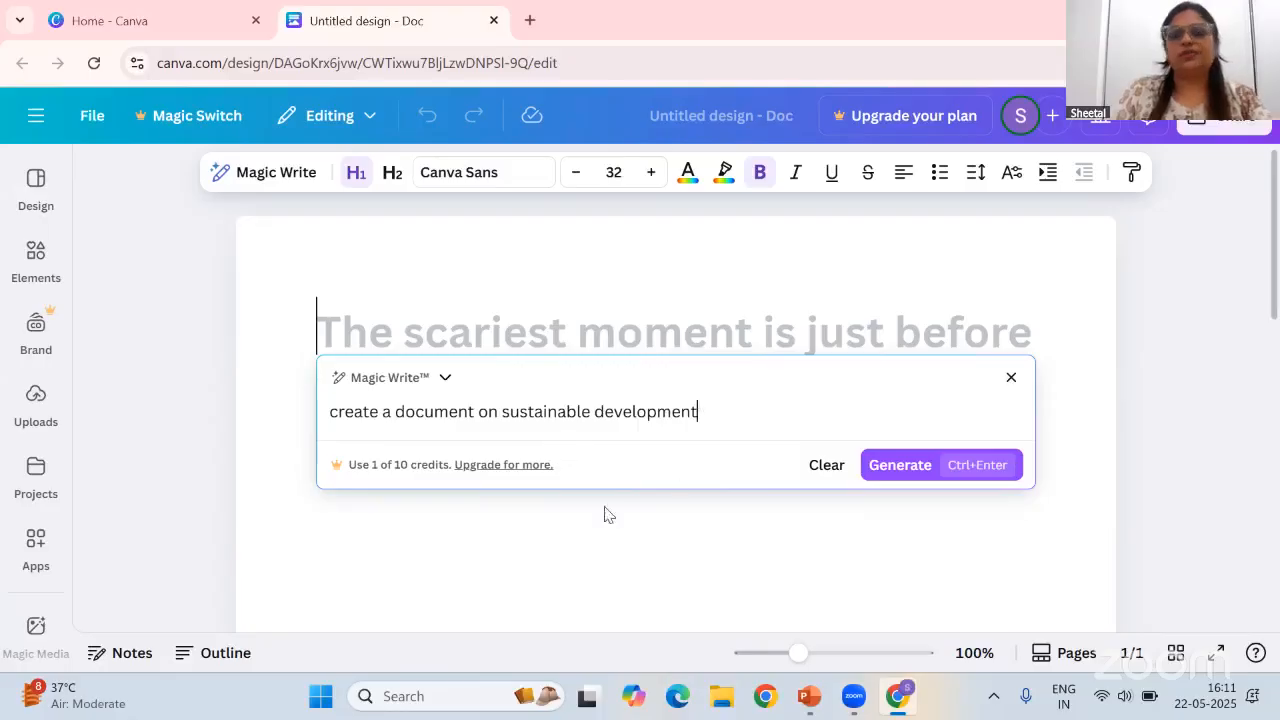
{"action": "left_click", "coordinate": [903, 472]}
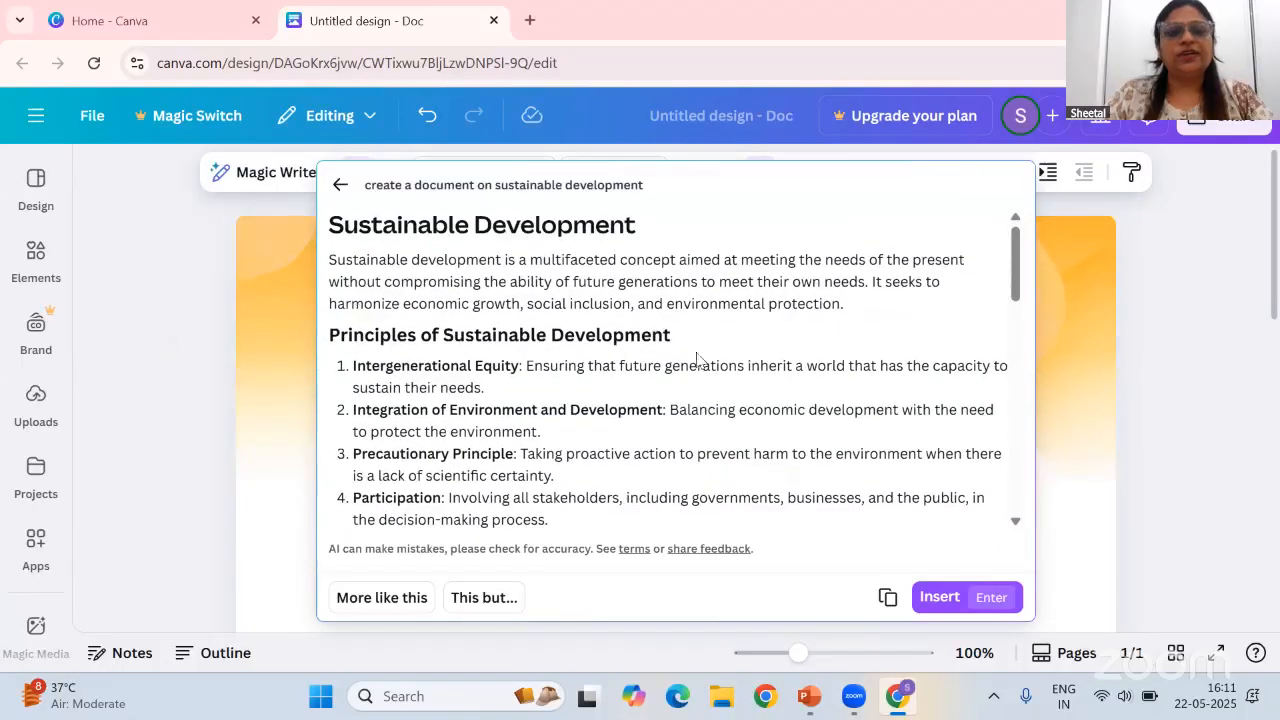
{"action": "left_click", "coordinate": [932, 598]}
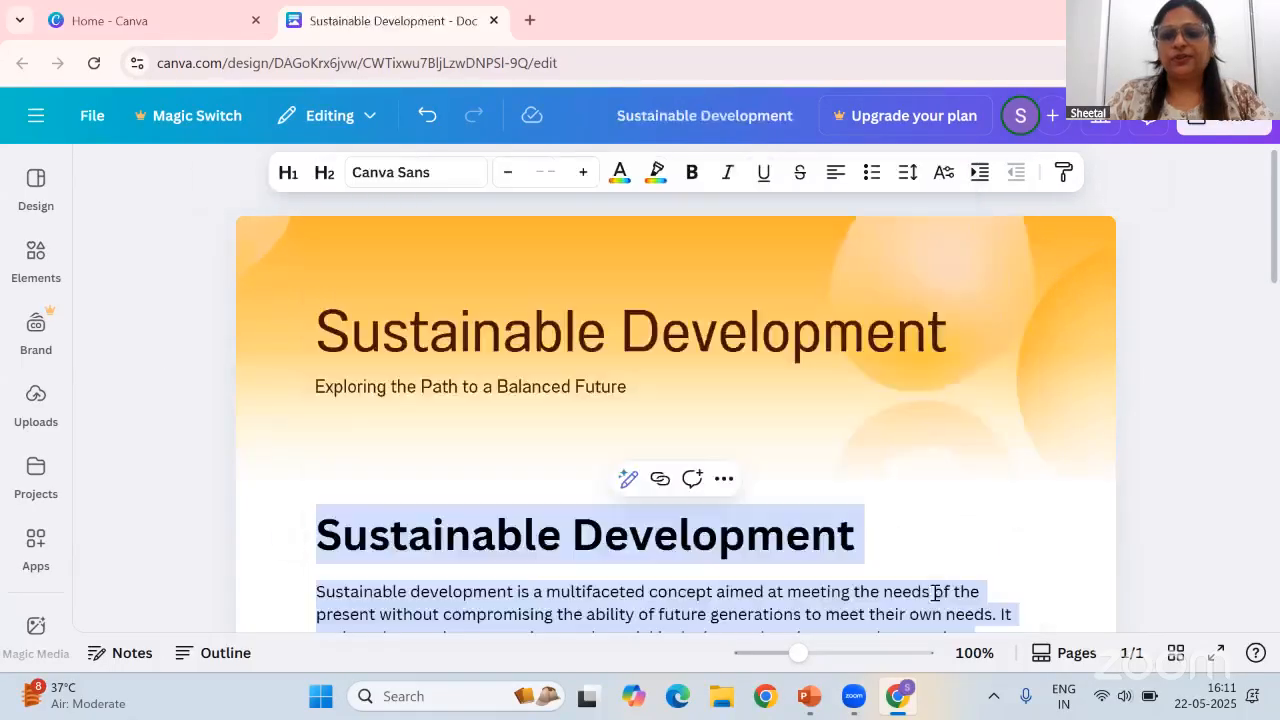
Scroll through the inserted document to review its sections from top to bottom
{"action": "scroll", "coordinate": [1049, 479], "scroll_direction": "down", "scroll_amount": 10}
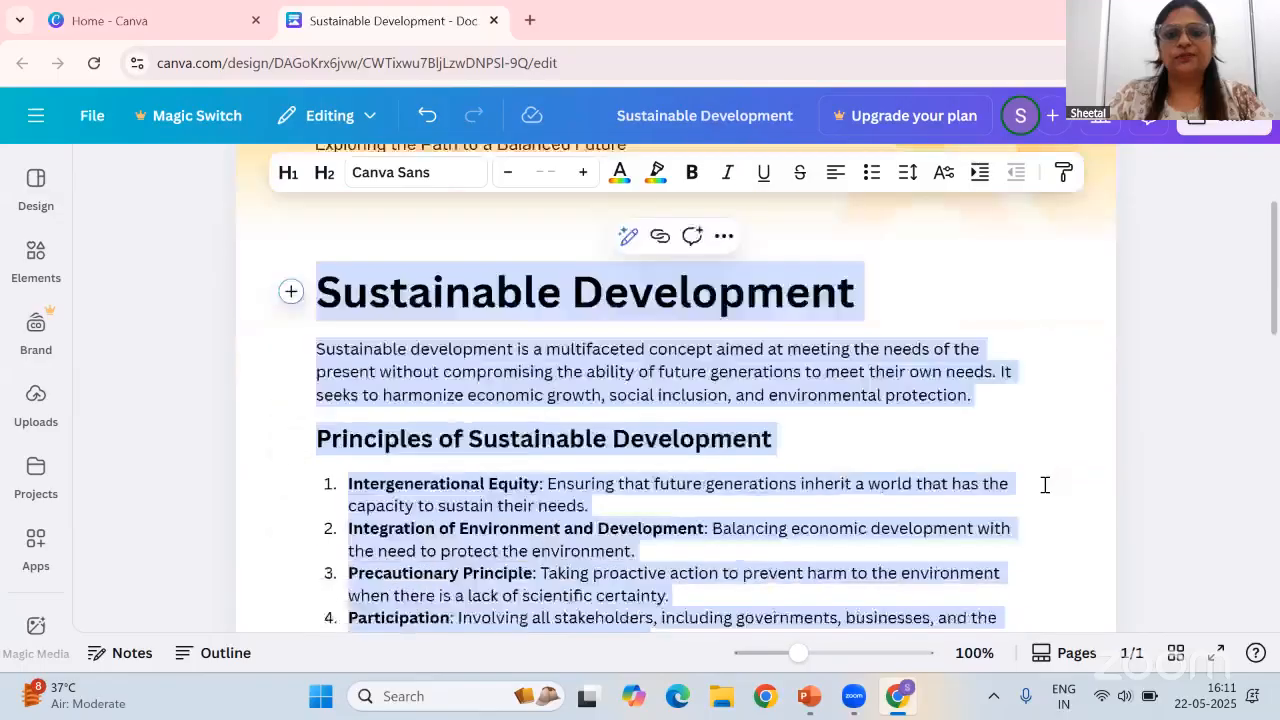
{"action": "scroll", "coordinate": [1006, 492], "scroll_direction": "down", "scroll_amount": 8}
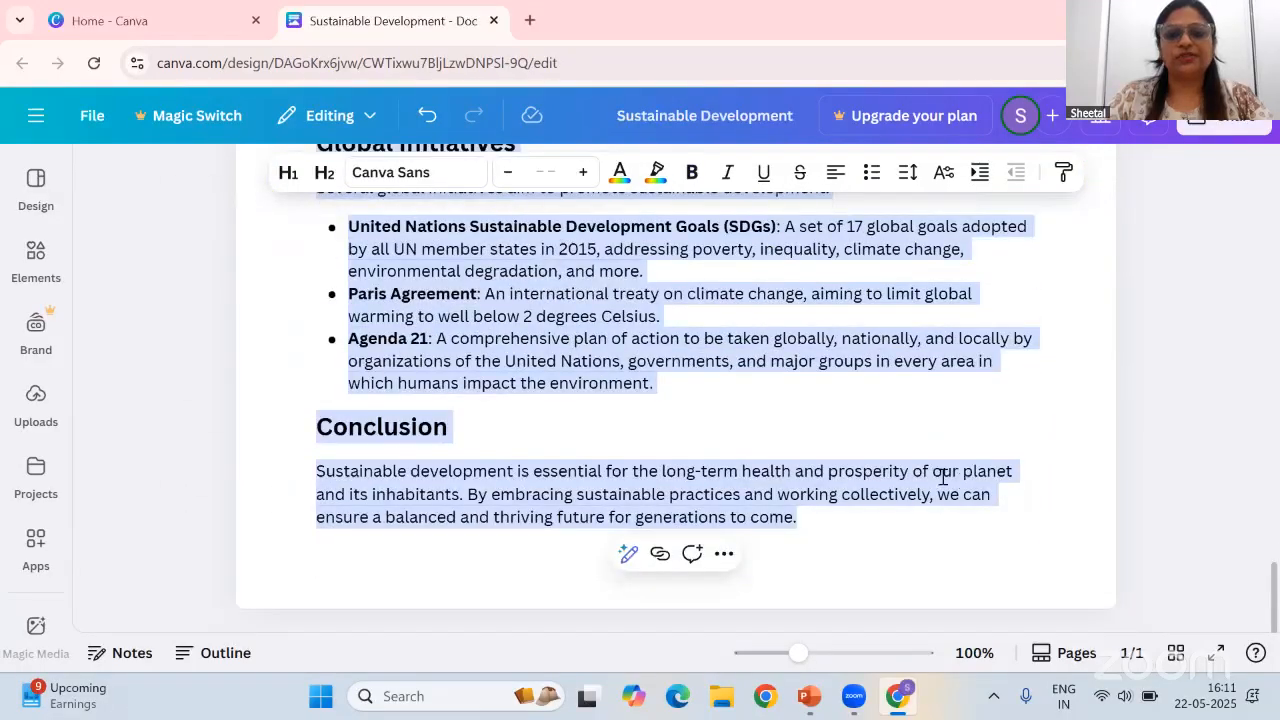
{"action": "scroll", "coordinate": [943, 476], "scroll_direction": "up", "scroll_amount": 15}
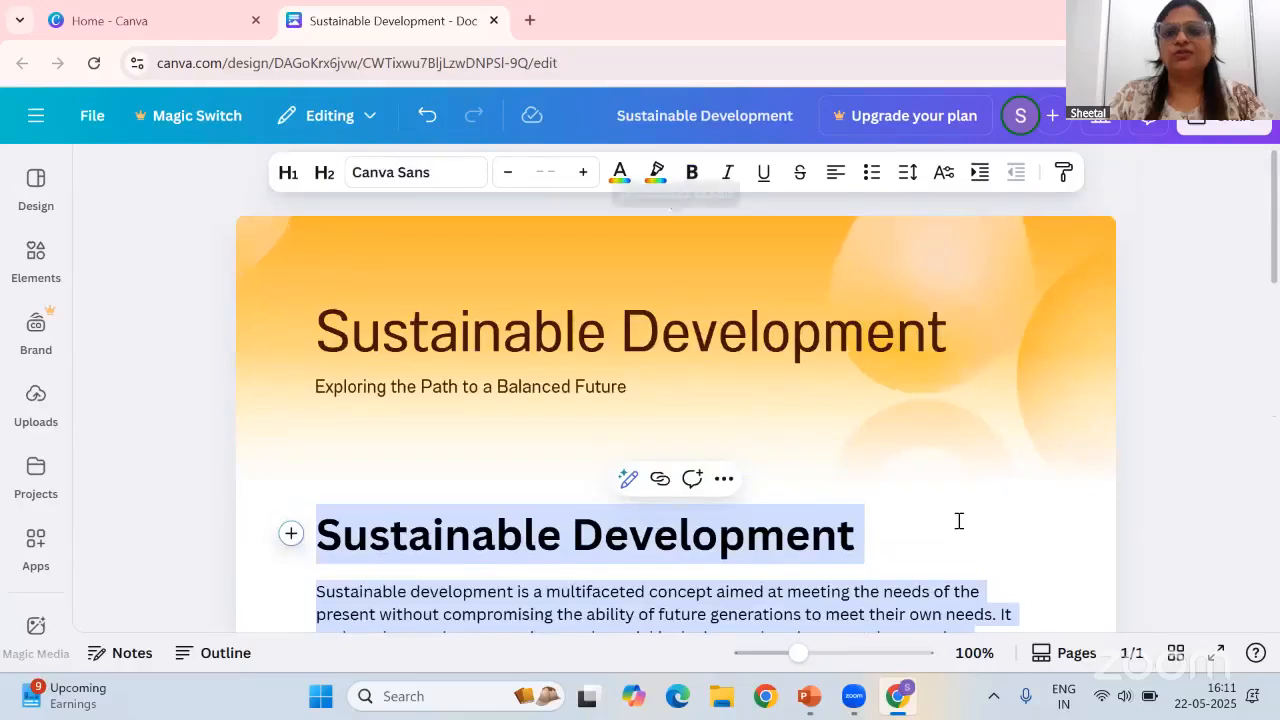
{"action": "left_click", "coordinate": [958, 521]}
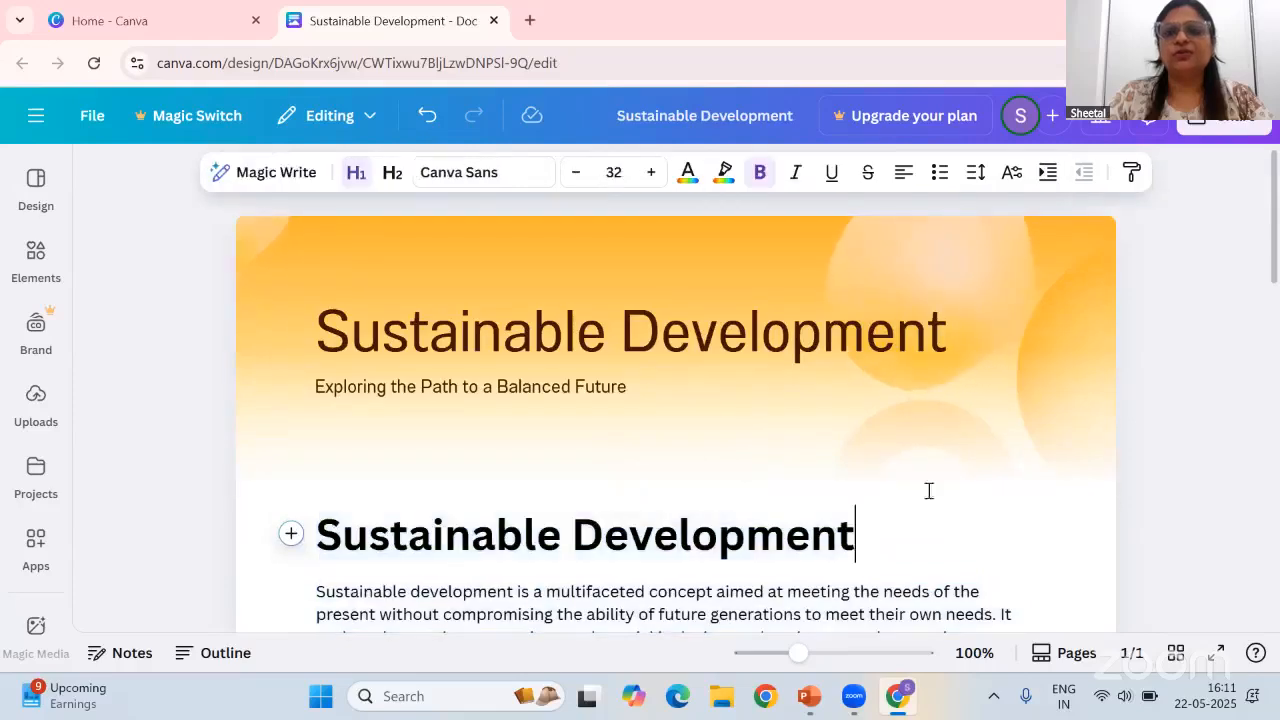
Open the header banner for editing and set the 'Sustainable Development' title to font size 100 and bold
{"action": "double_click", "coordinate": [700, 290]}
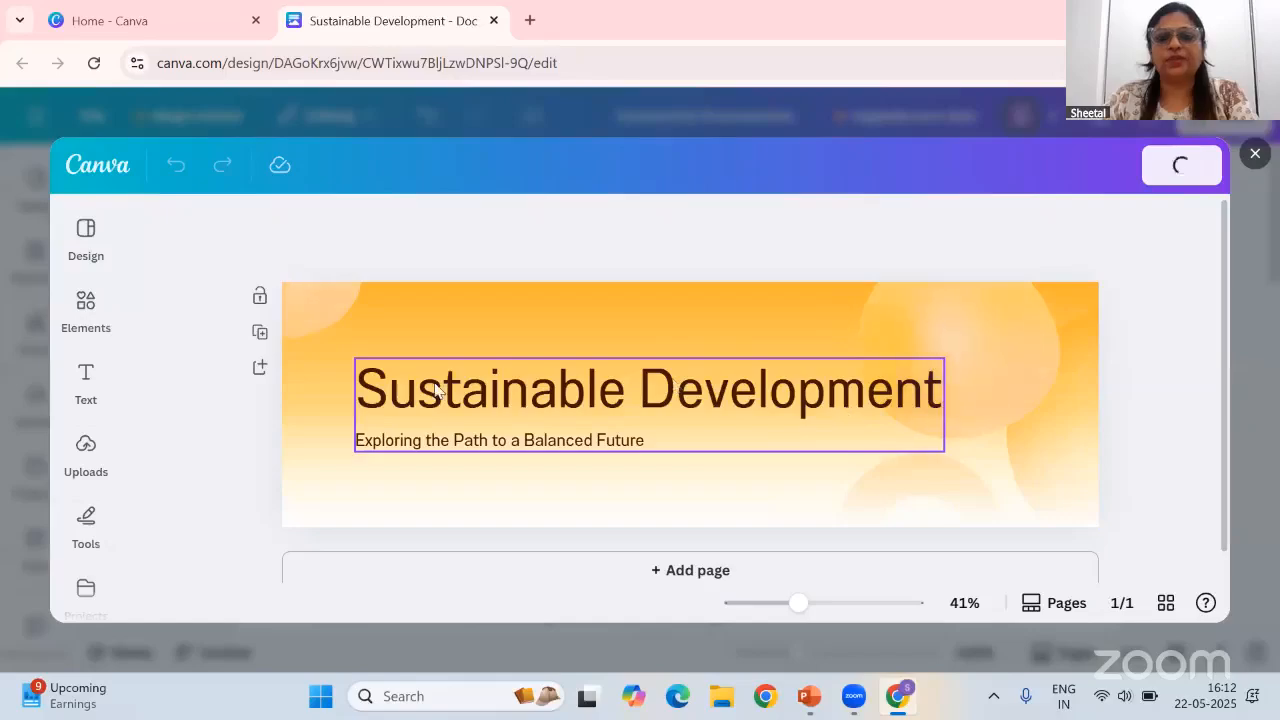
{"action": "left_click", "coordinate": [380, 392]}
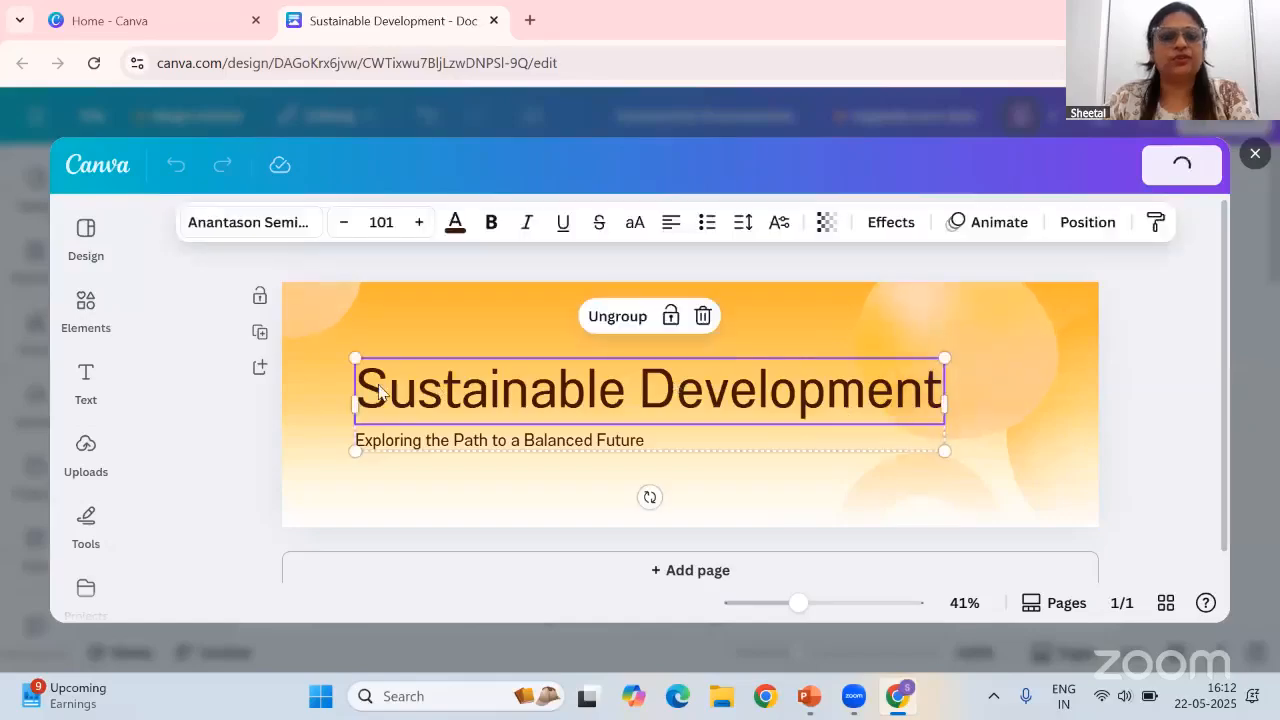
{"action": "left_click", "coordinate": [418, 222]}
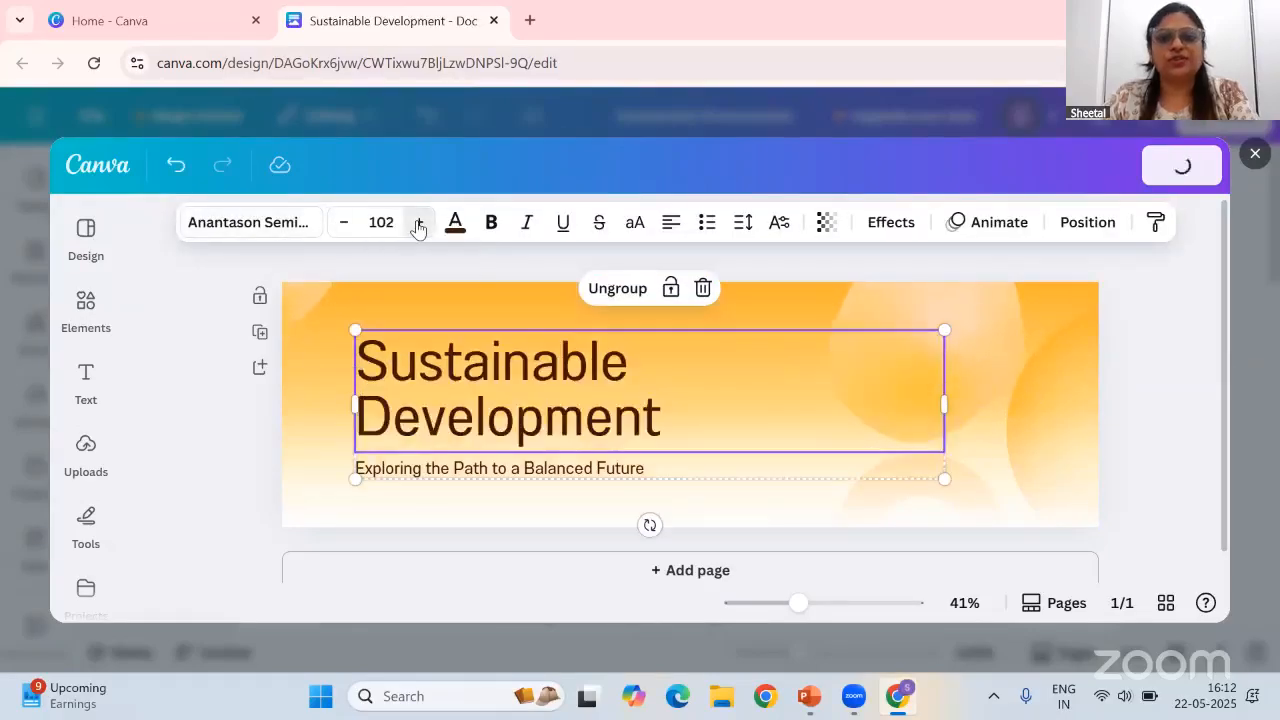
{"action": "left_click", "coordinate": [343, 223]}
{"action": "left_click", "coordinate": [343, 223]}
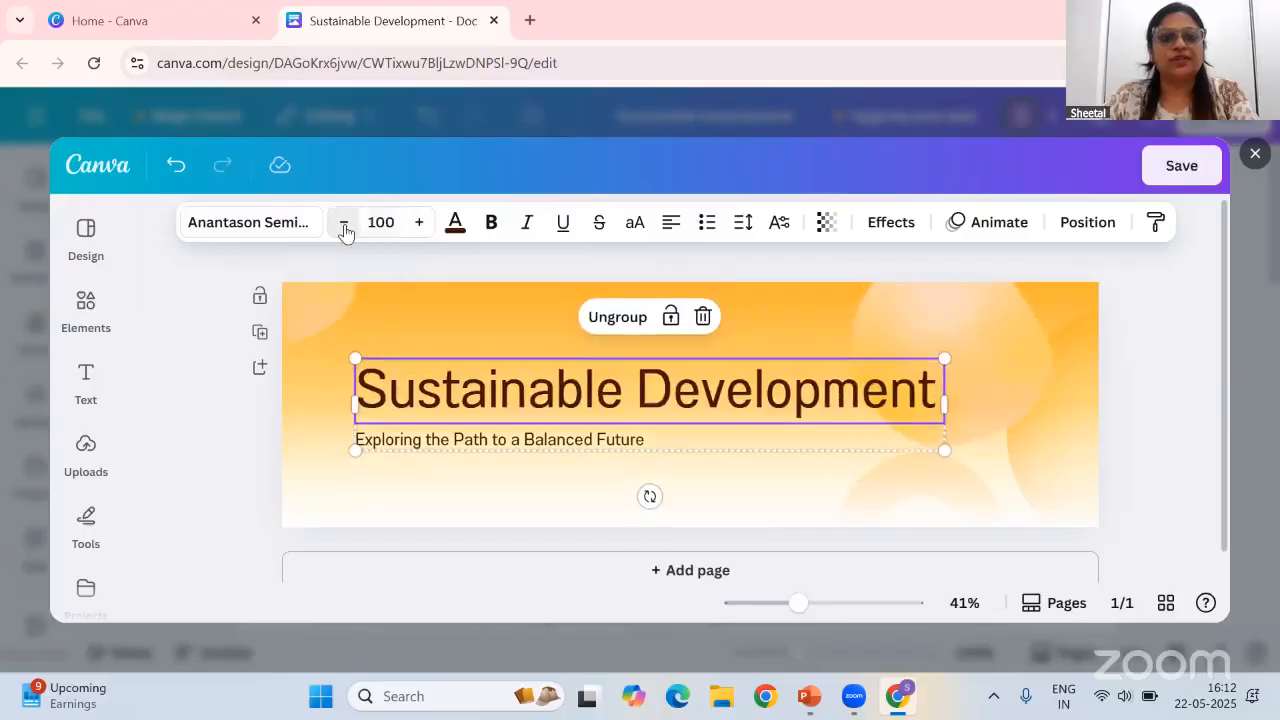
{"action": "left_click", "coordinate": [490, 224]}
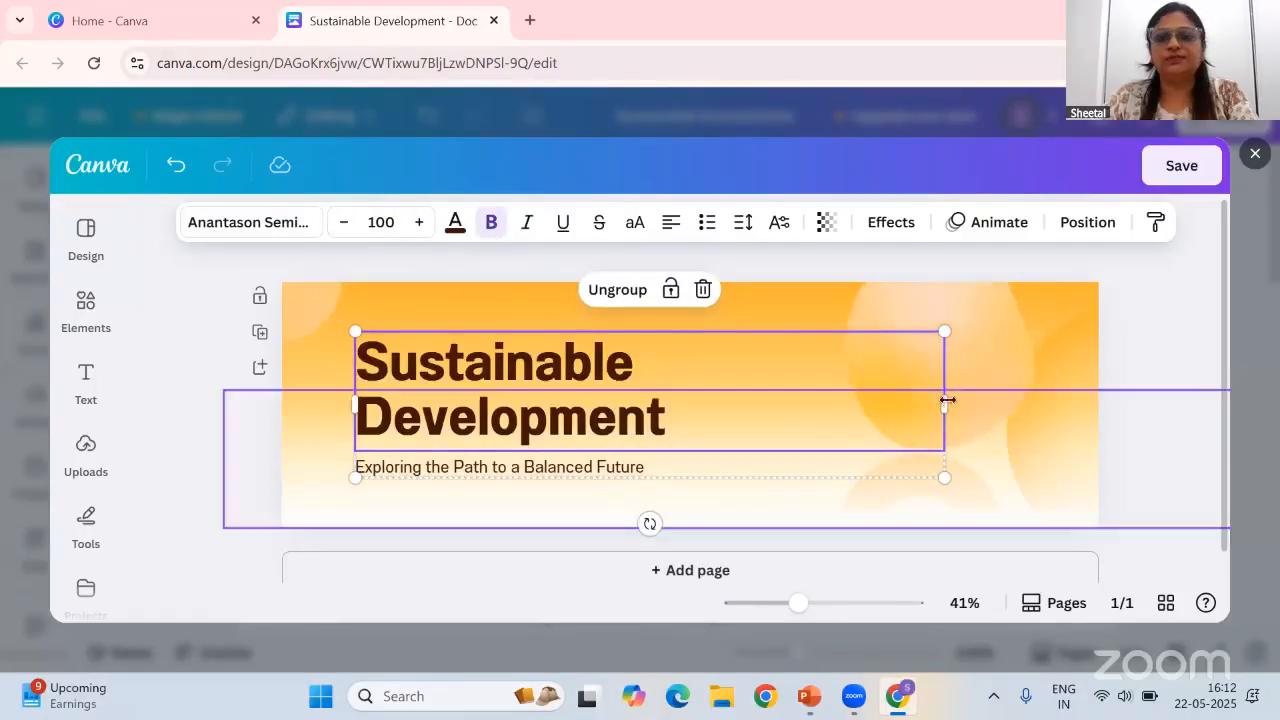
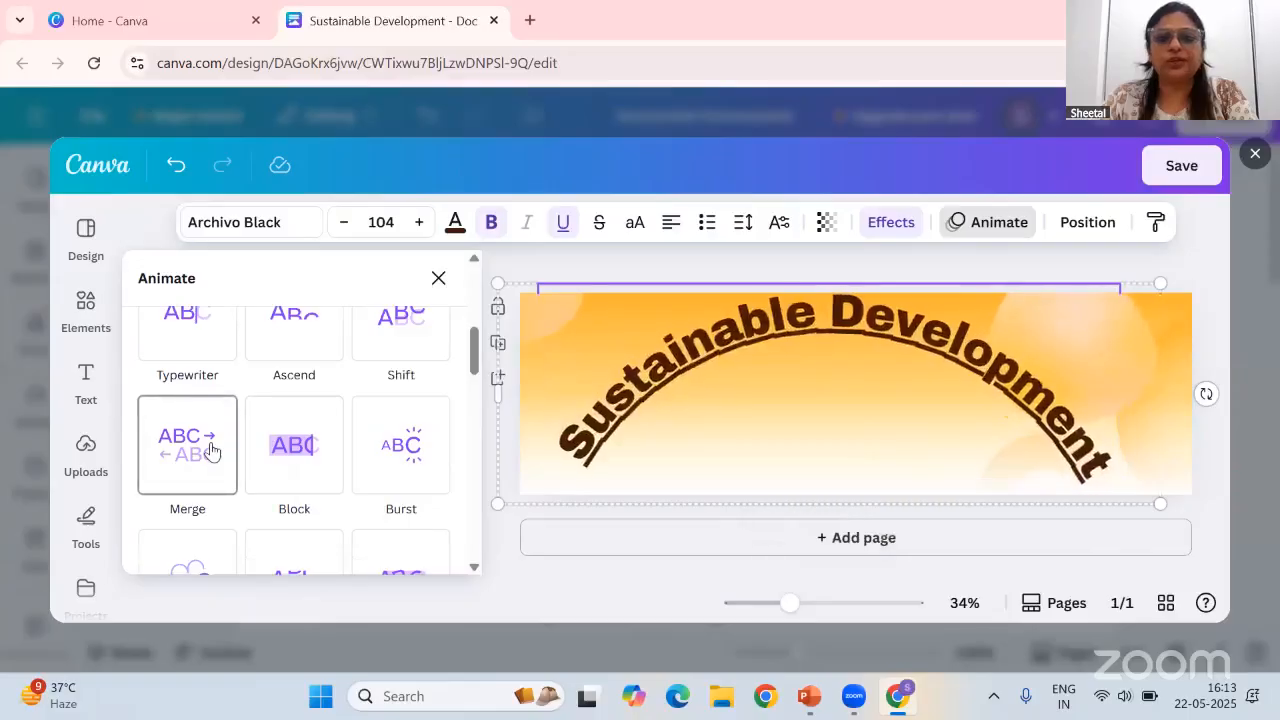
Apply the Spread animation to the curved header title, close the animation options and save the banner
{"action": "scroll", "coordinate": [208, 454], "scroll_direction": "down", "scroll_amount": 1}
{"action": "scroll", "coordinate": [208, 454], "scroll_direction": "down", "scroll_amount": 2}
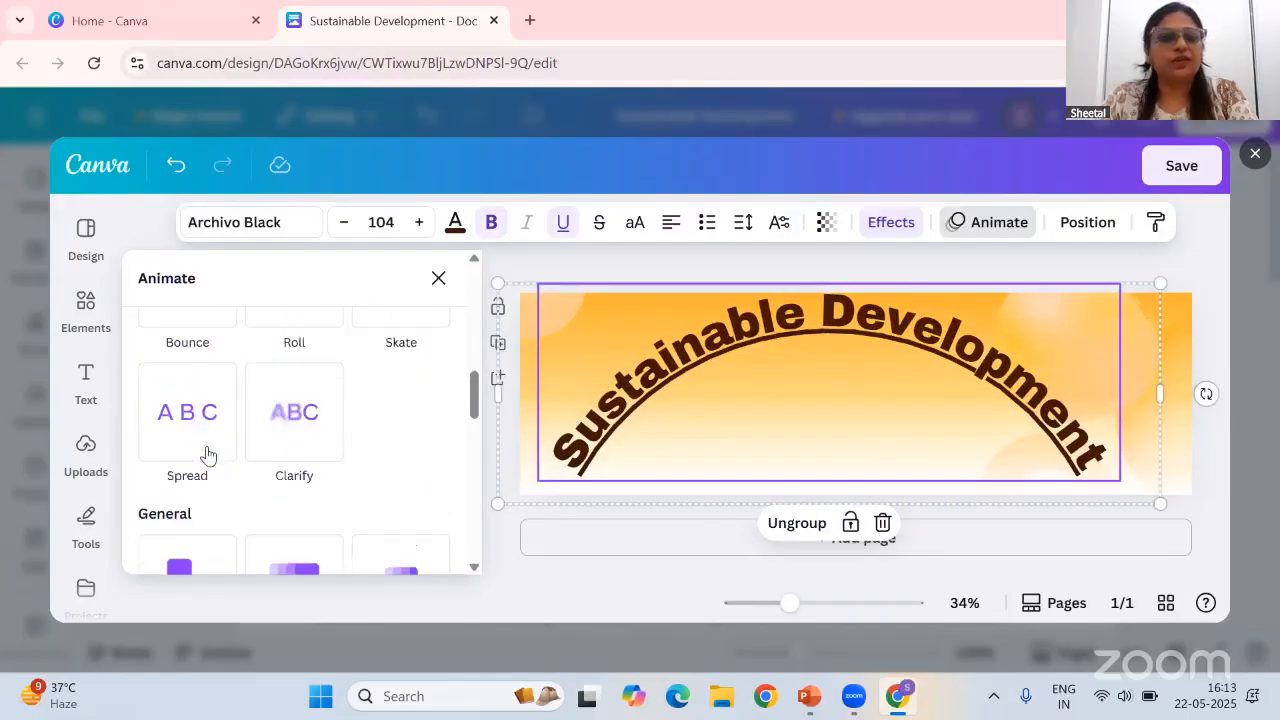
{"action": "left_click", "coordinate": [212, 427]}
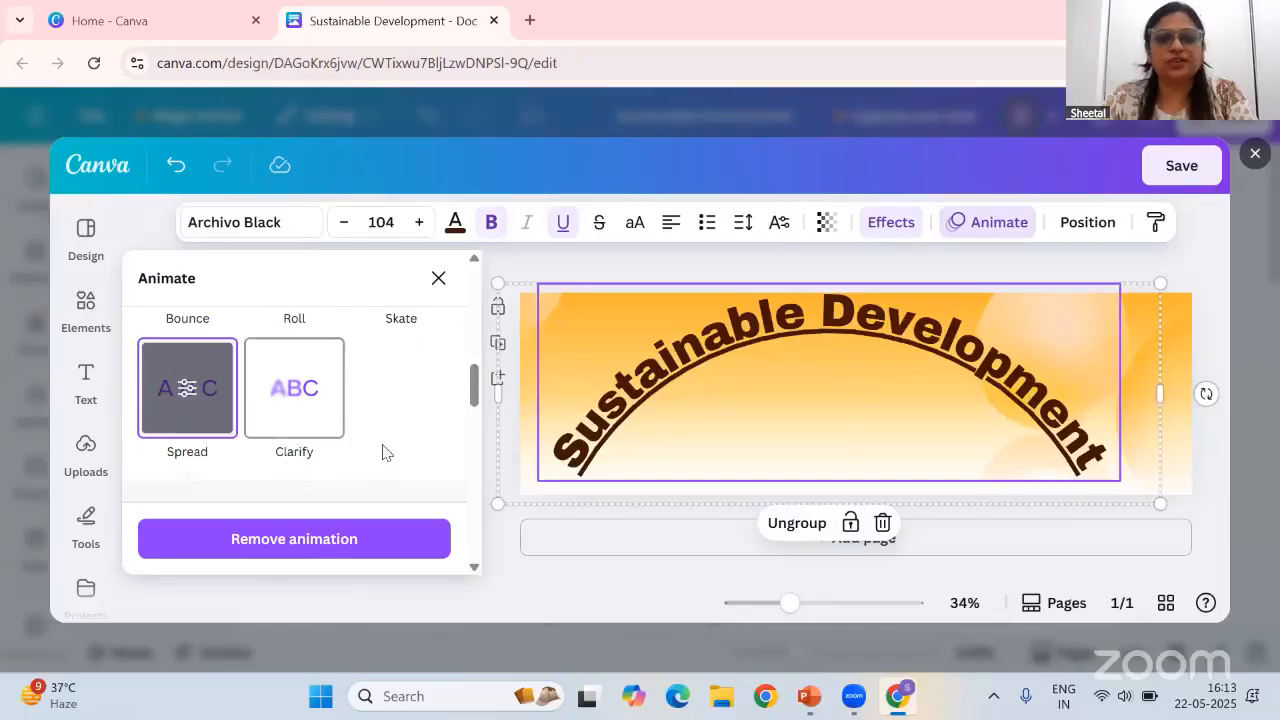
{"action": "left_click", "coordinate": [438, 279]}
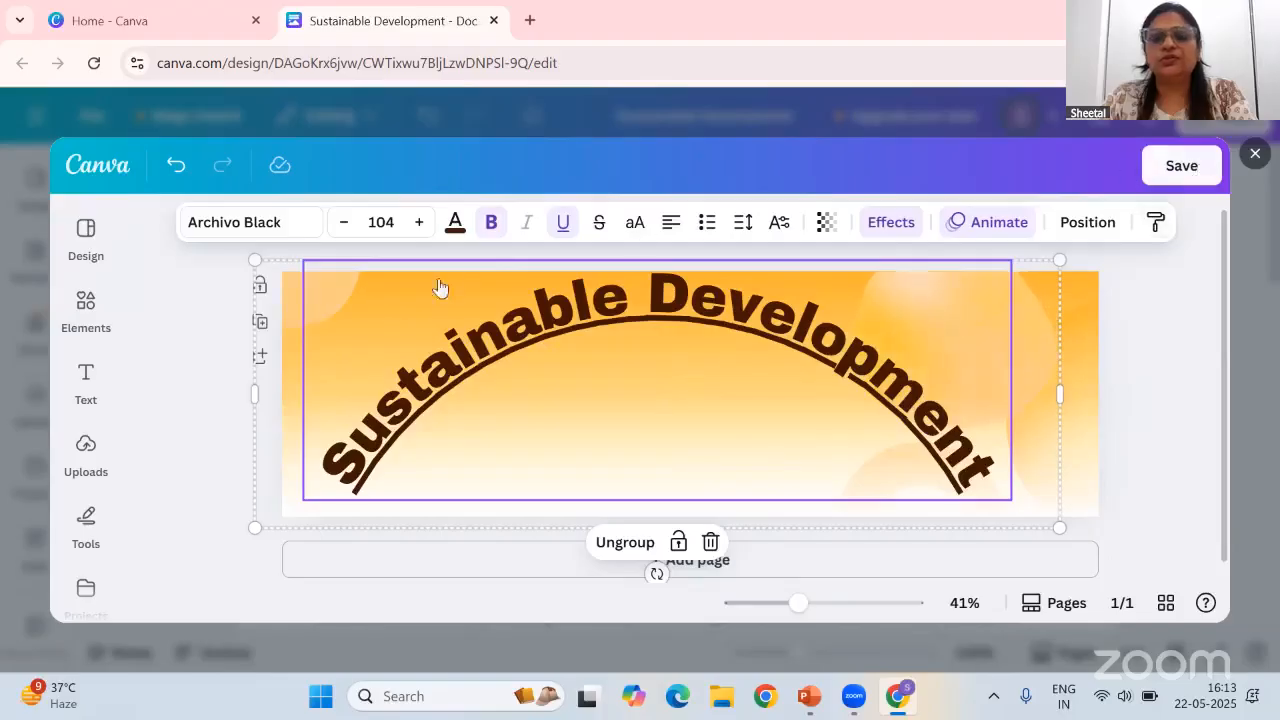
{"action": "left_click", "coordinate": [1181, 167]}
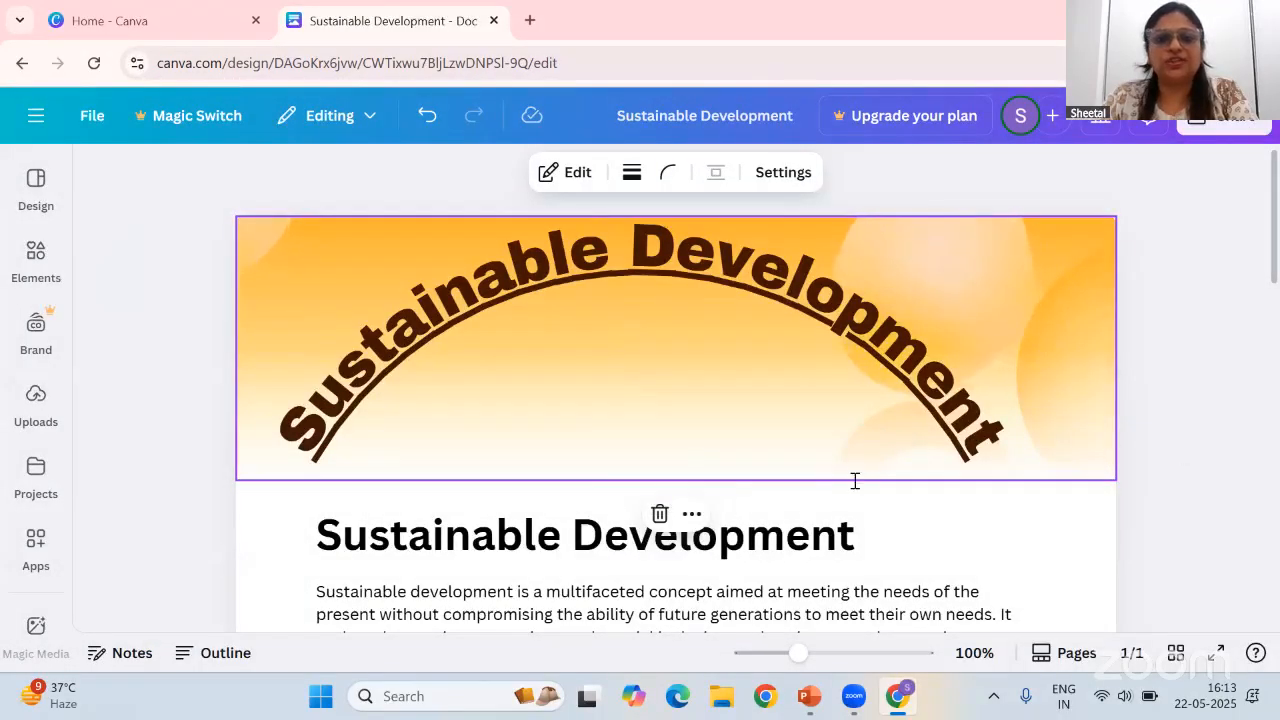
Set the 'Sustainable Development' main heading's text colour to purple
{"action": "scroll", "coordinate": [865, 518], "scroll_direction": "down", "scroll_amount": 2}
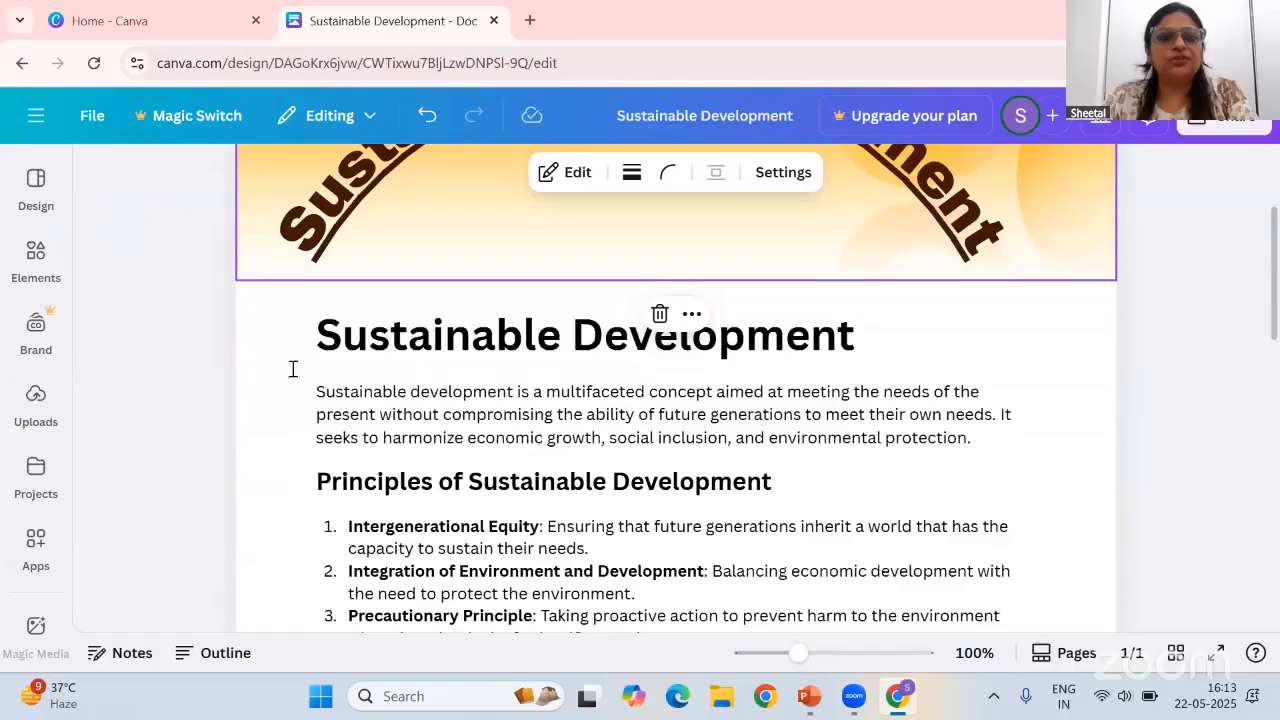
{"action": "left_click_drag", "start_coordinate": [324, 337], "coordinate": [871, 345]}
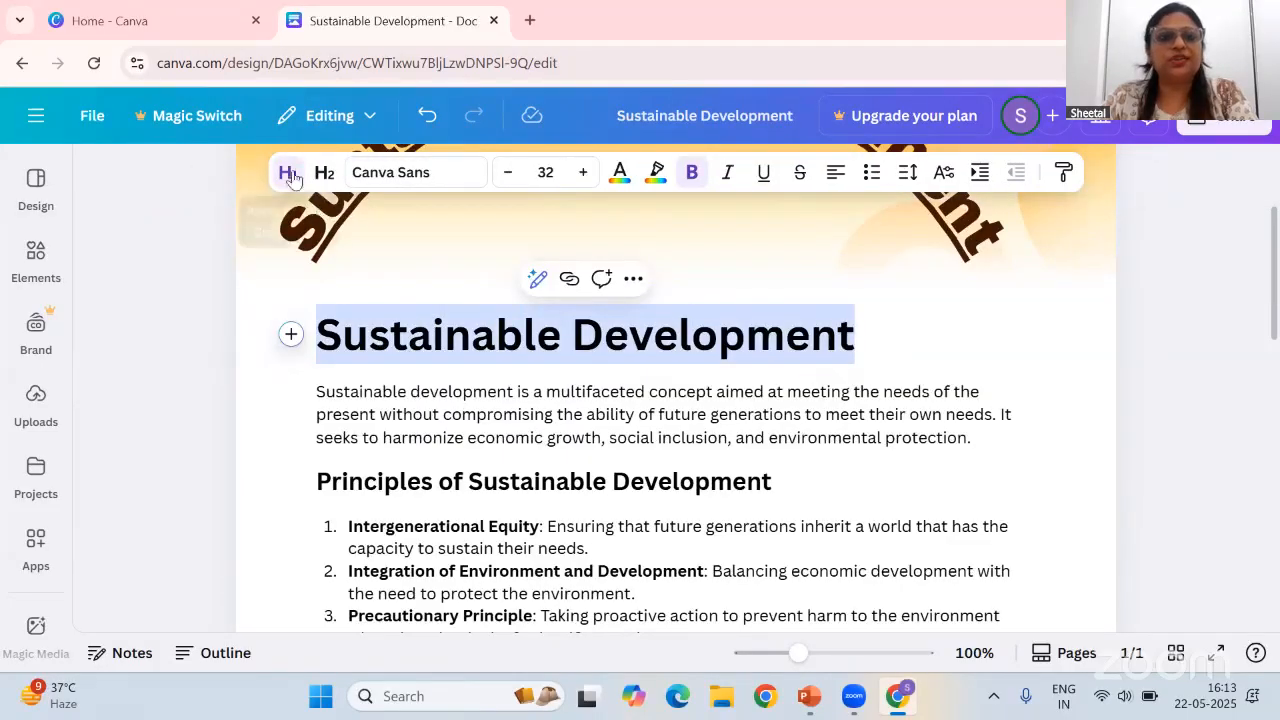
{"action": "left_click", "coordinate": [620, 176]}
{"action": "scroll", "coordinate": [263, 455], "scroll_direction": "down", "scroll_amount": 3}
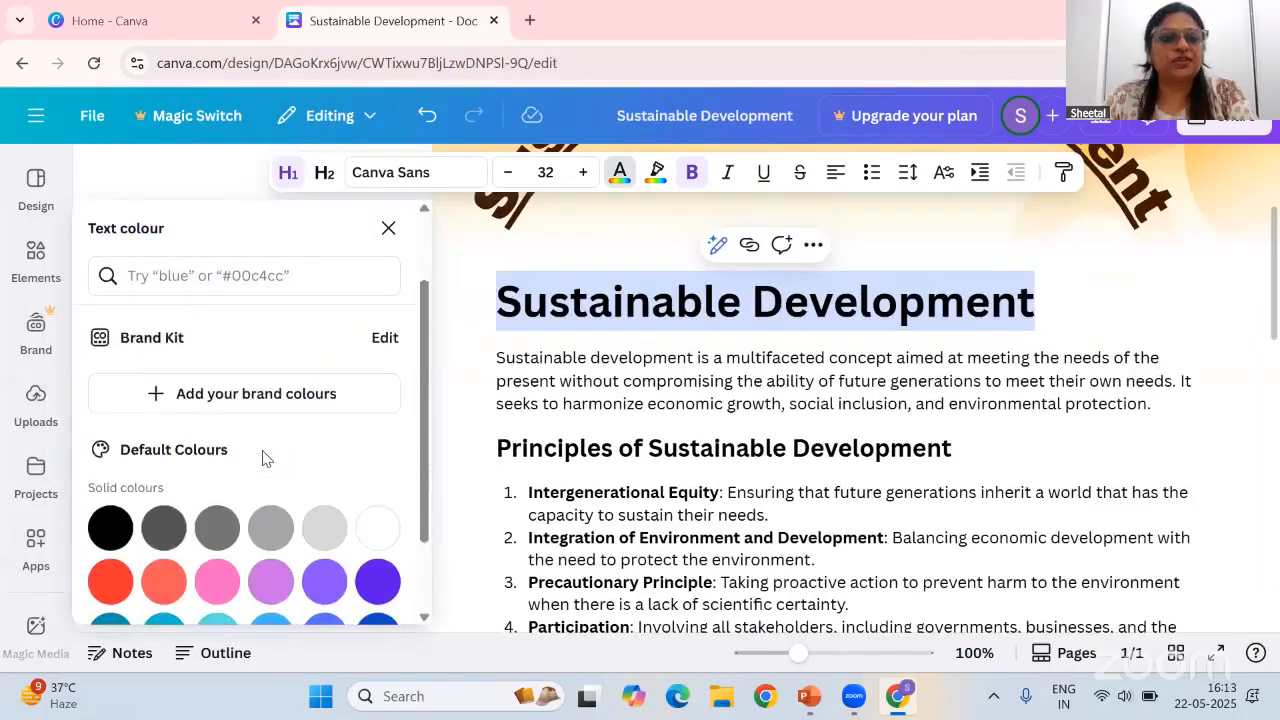
{"action": "left_click", "coordinate": [384, 482]}
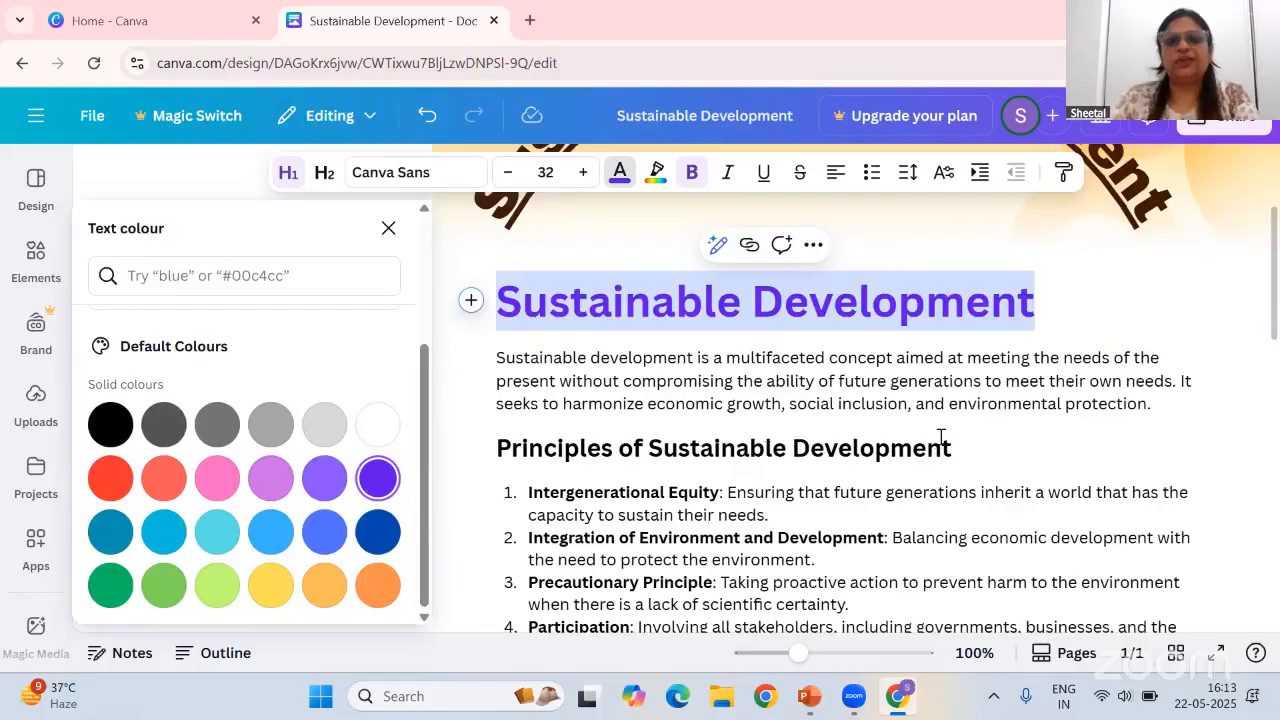
Colour the 'Principles of Sustainable Development' subheading red
{"action": "left_click", "coordinate": [877, 450]}
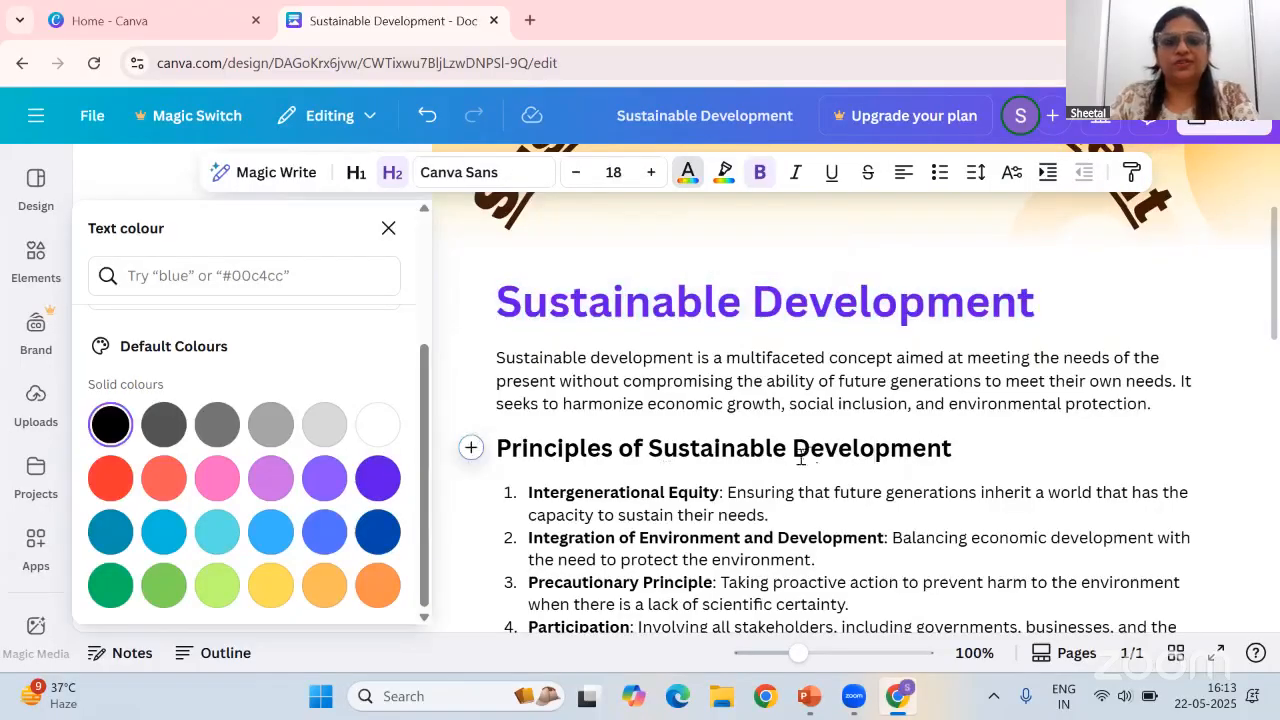
{"action": "left_click_drag", "start_coordinate": [952, 451], "coordinate": [489, 457]}
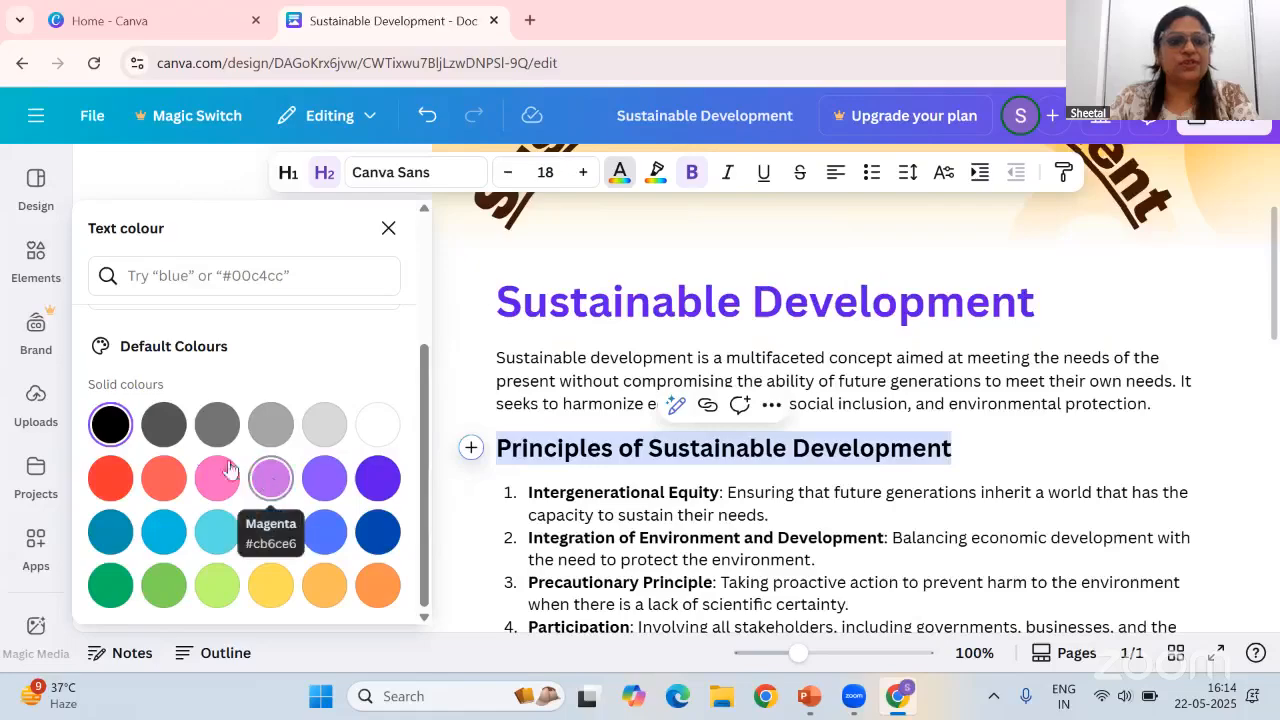
{"action": "left_click", "coordinate": [111, 484]}
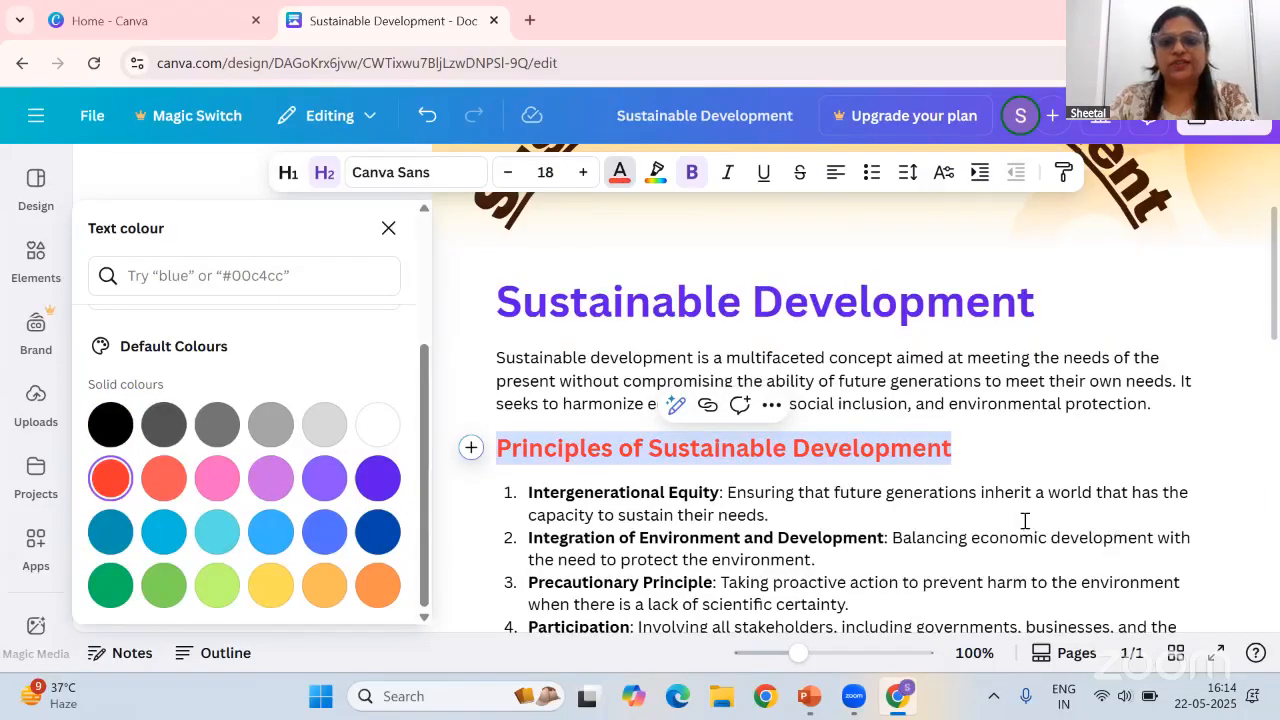
{"action": "left_click", "coordinate": [914, 514]}
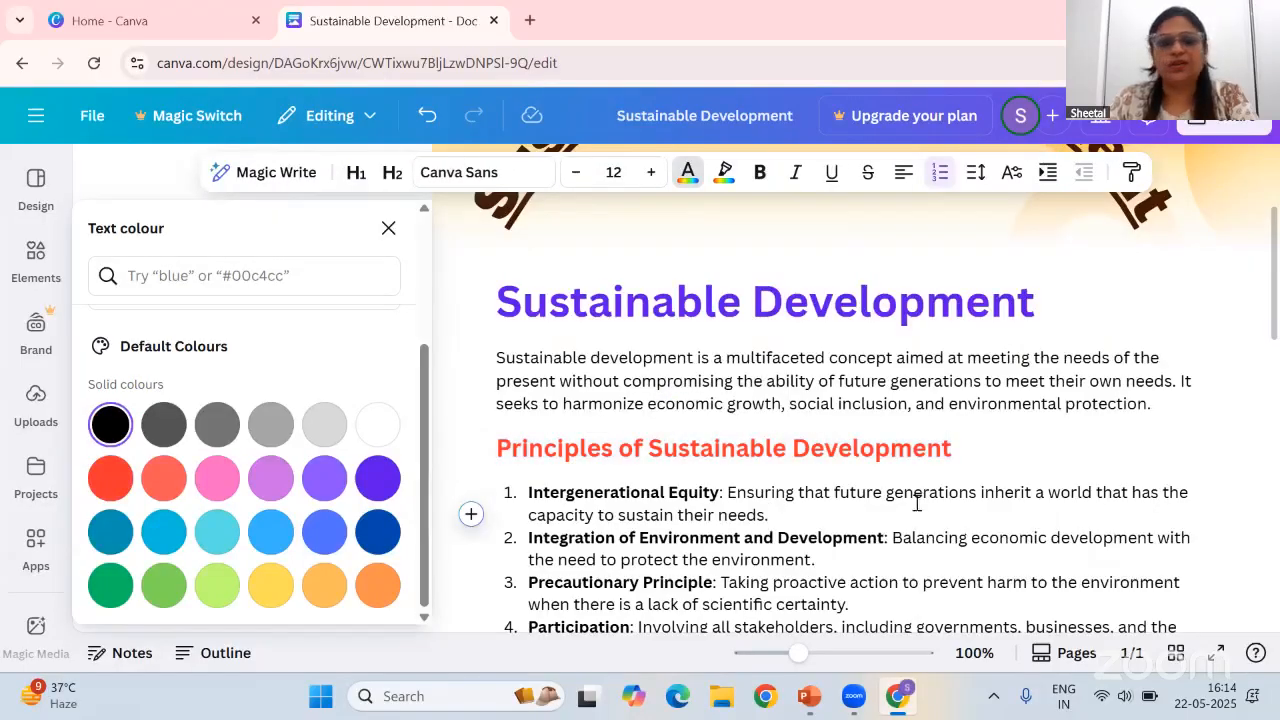
Remove the numbered list formatting from the four principles paragraphs
{"action": "scroll", "coordinate": [916, 503], "scroll_direction": "down", "scroll_amount": 2}
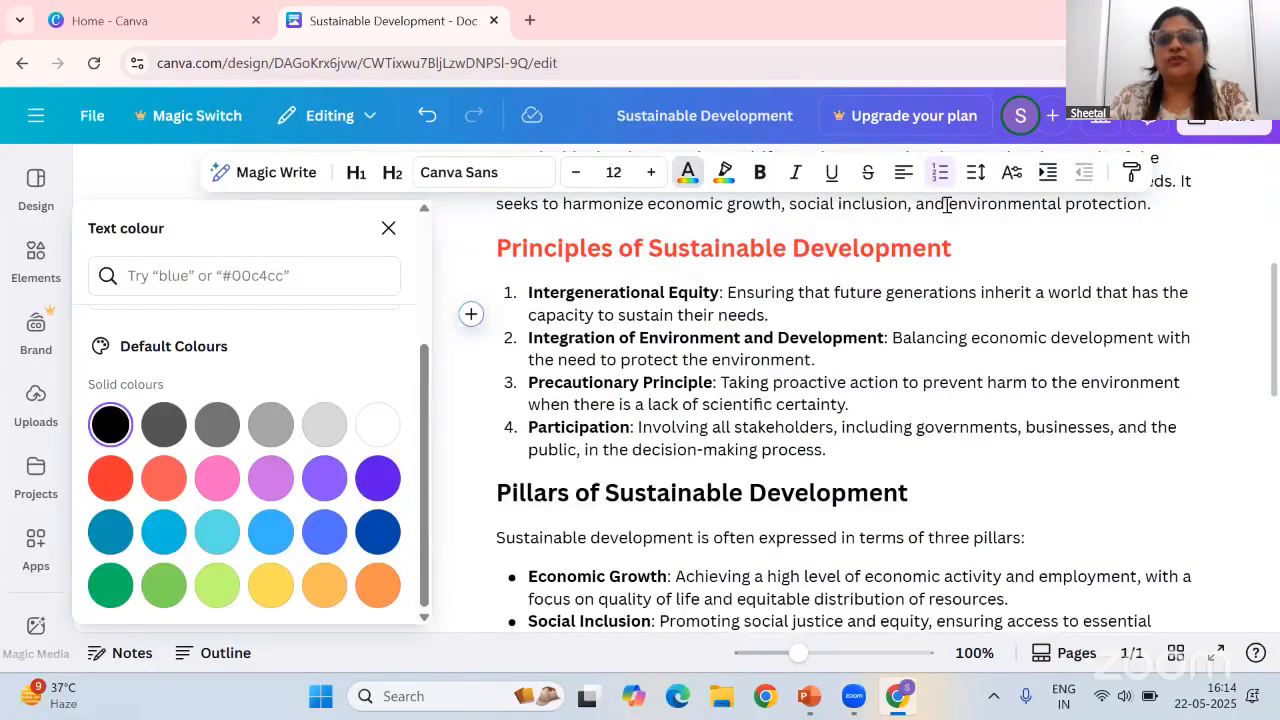
{"action": "left_click_drag", "start_coordinate": [522, 292], "coordinate": [837, 452]}
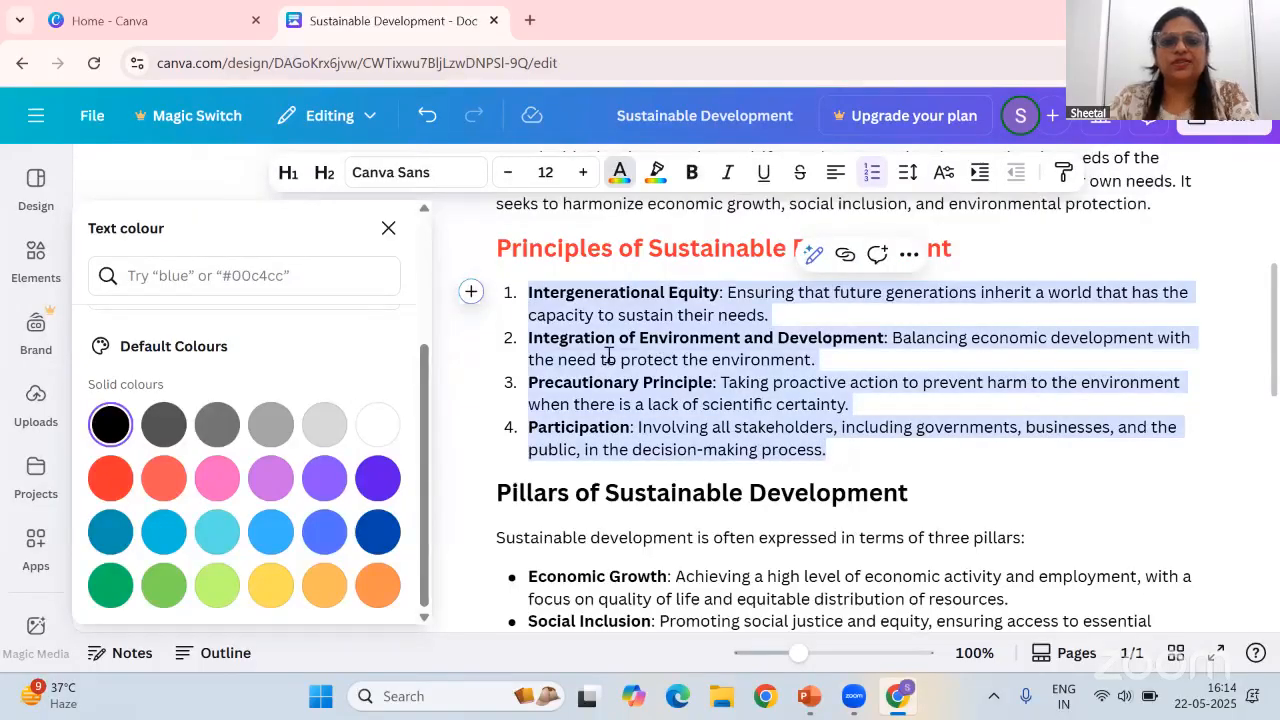
{"action": "left_click", "coordinate": [872, 175]}
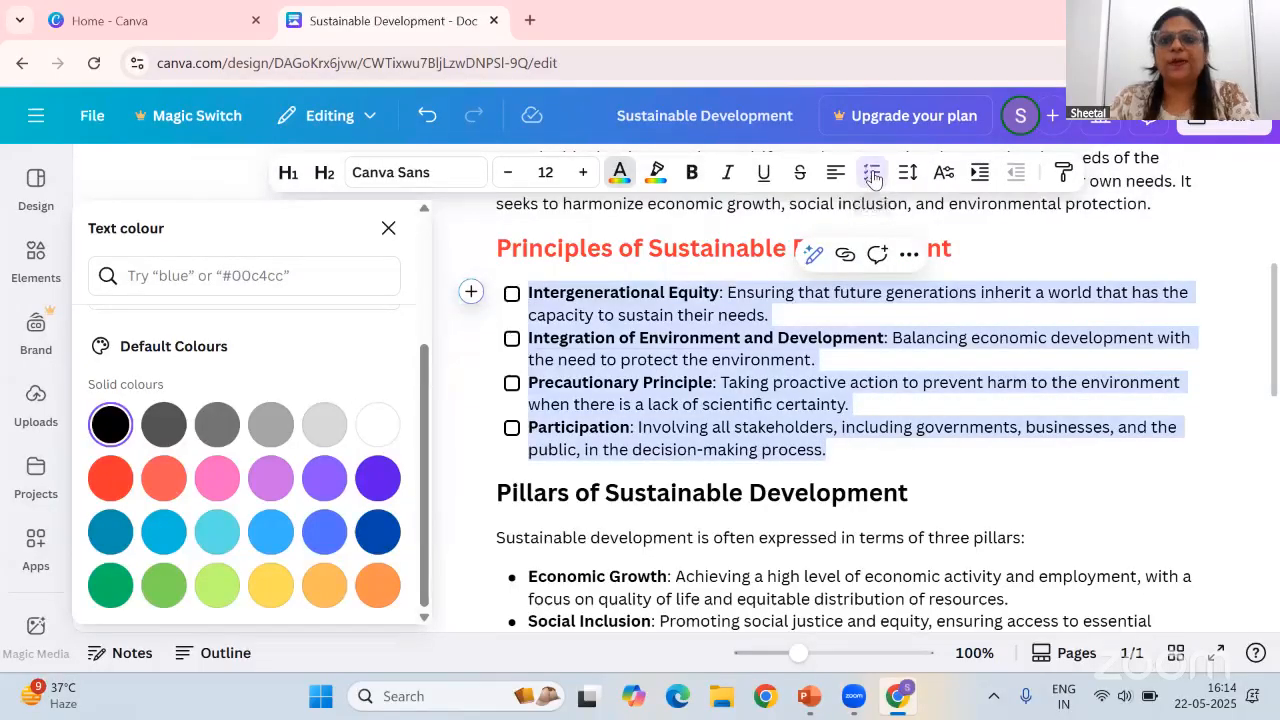
{"action": "left_click", "coordinate": [872, 175]}
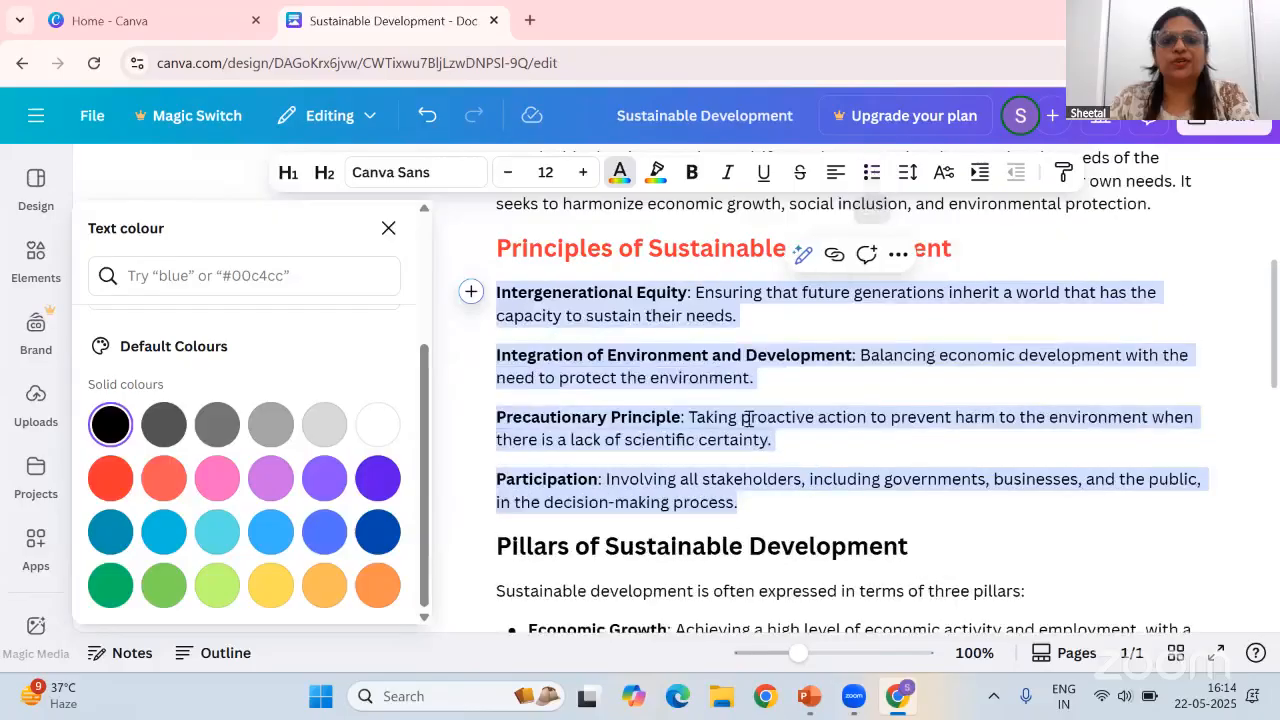
{"action": "left_click", "coordinate": [744, 416]}
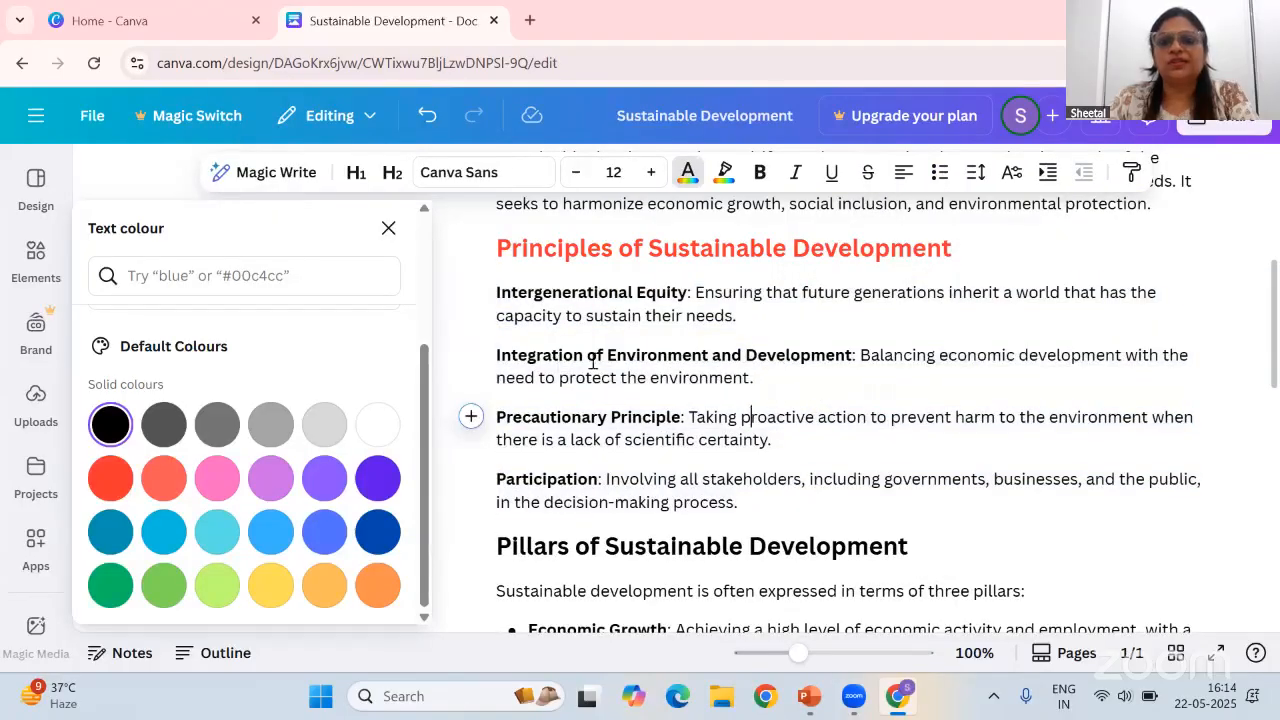
Scroll through the document to review the headings and sections, closing the text colour panel
{"action": "scroll", "coordinate": [870, 449], "scroll_direction": "down", "scroll_amount": 1}
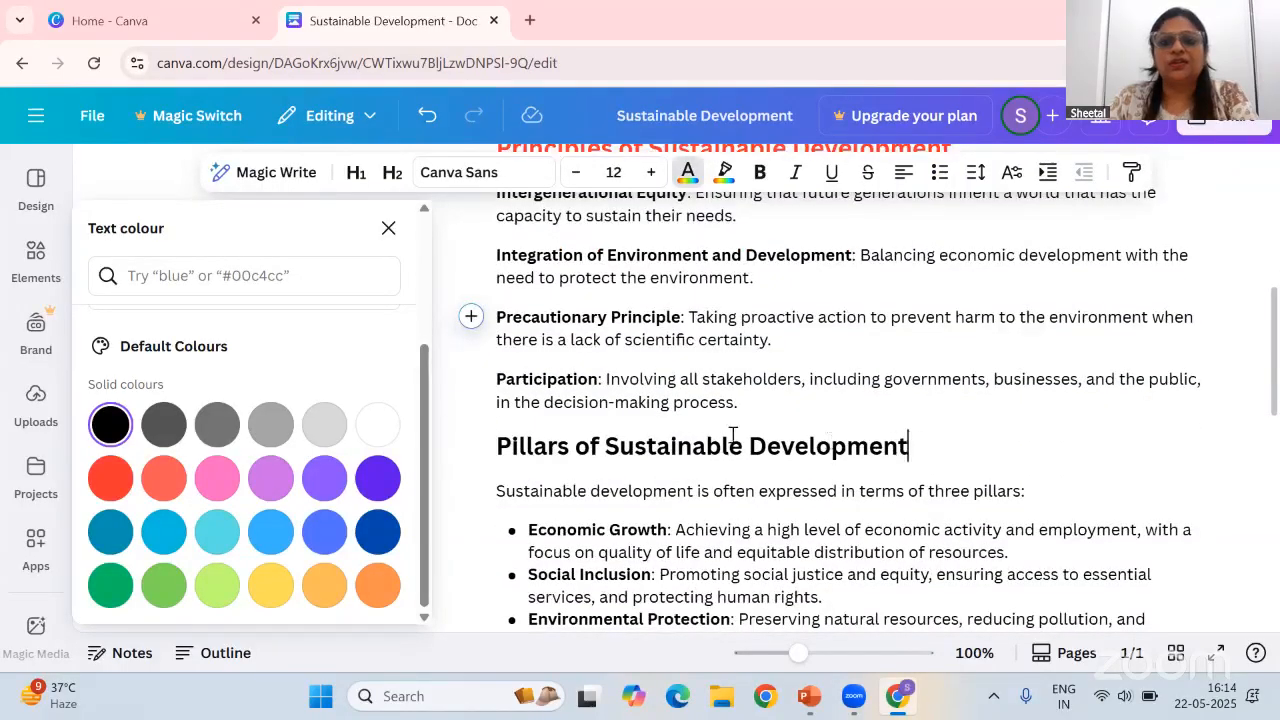
{"action": "left_click_drag", "start_coordinate": [733, 435], "coordinate": [477, 446]}
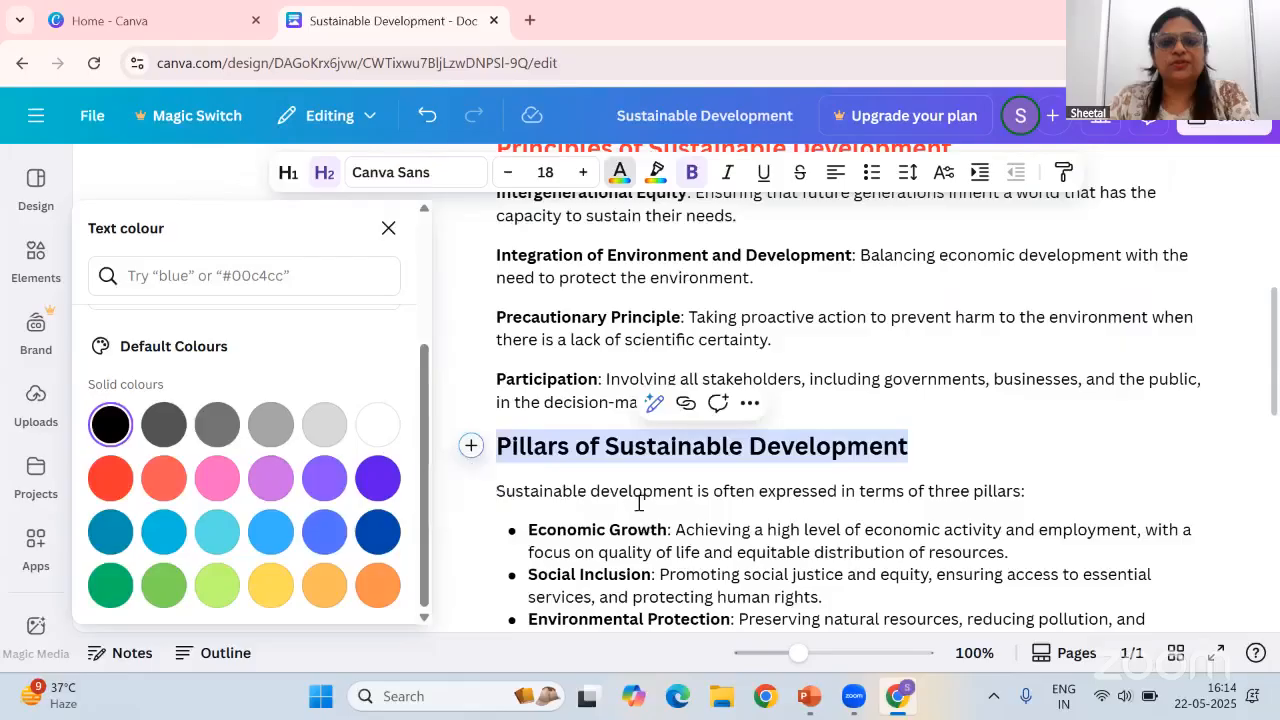
{"action": "scroll", "coordinate": [851, 471], "scroll_direction": "up", "scroll_amount": 6}
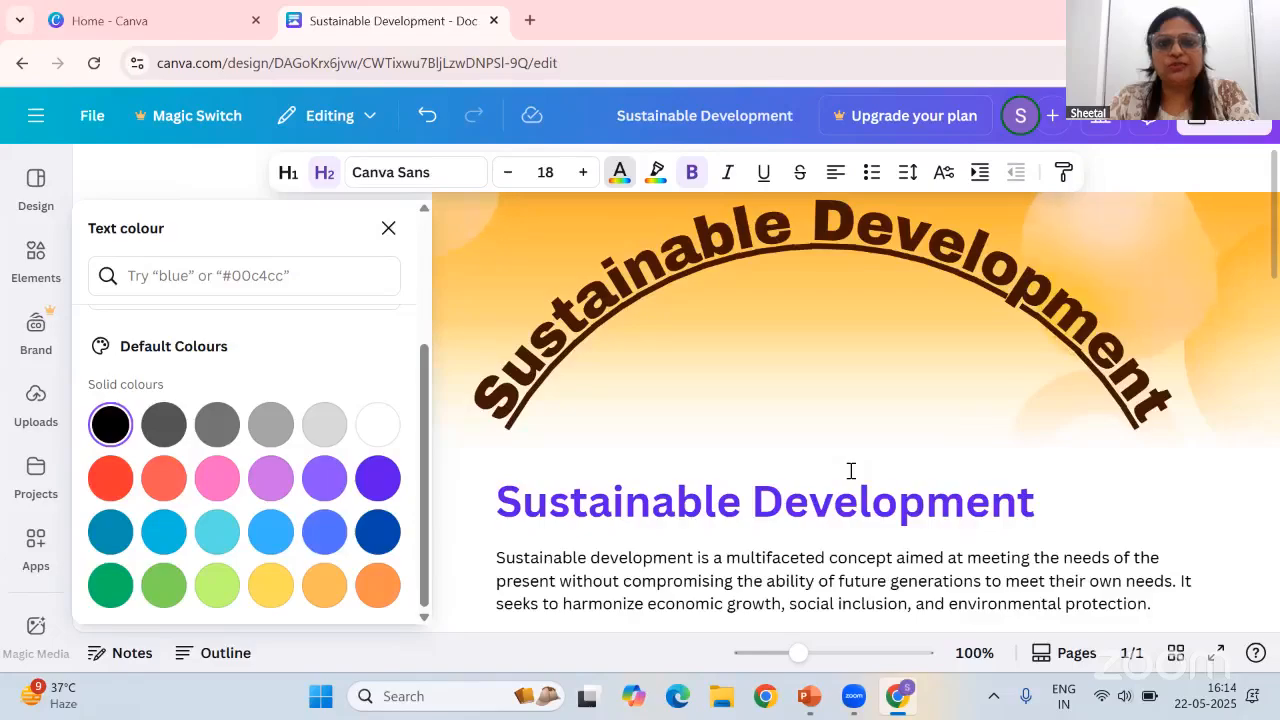
{"action": "scroll", "coordinate": [990, 495], "scroll_direction": "down", "scroll_amount": 3}
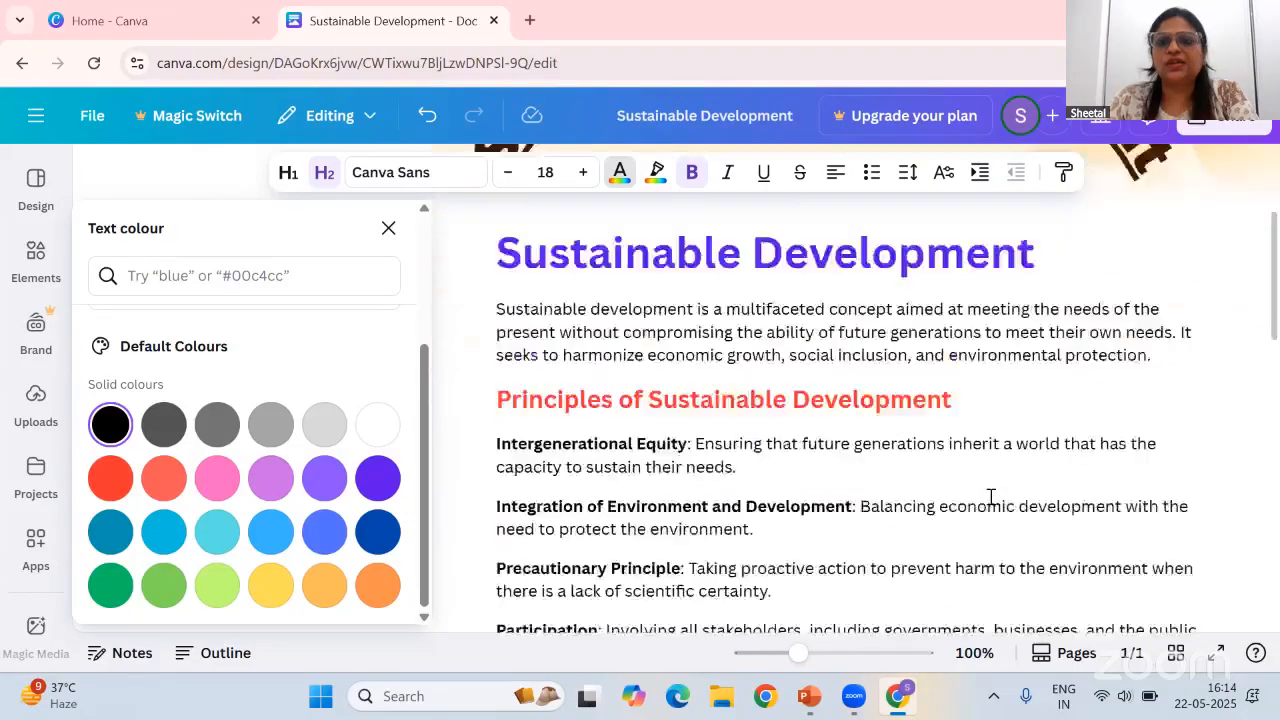
{"action": "scroll", "coordinate": [990, 497], "scroll_direction": "down", "scroll_amount": 3}
{"action": "scroll", "coordinate": [977, 483], "scroll_direction": "down", "scroll_amount": 8}
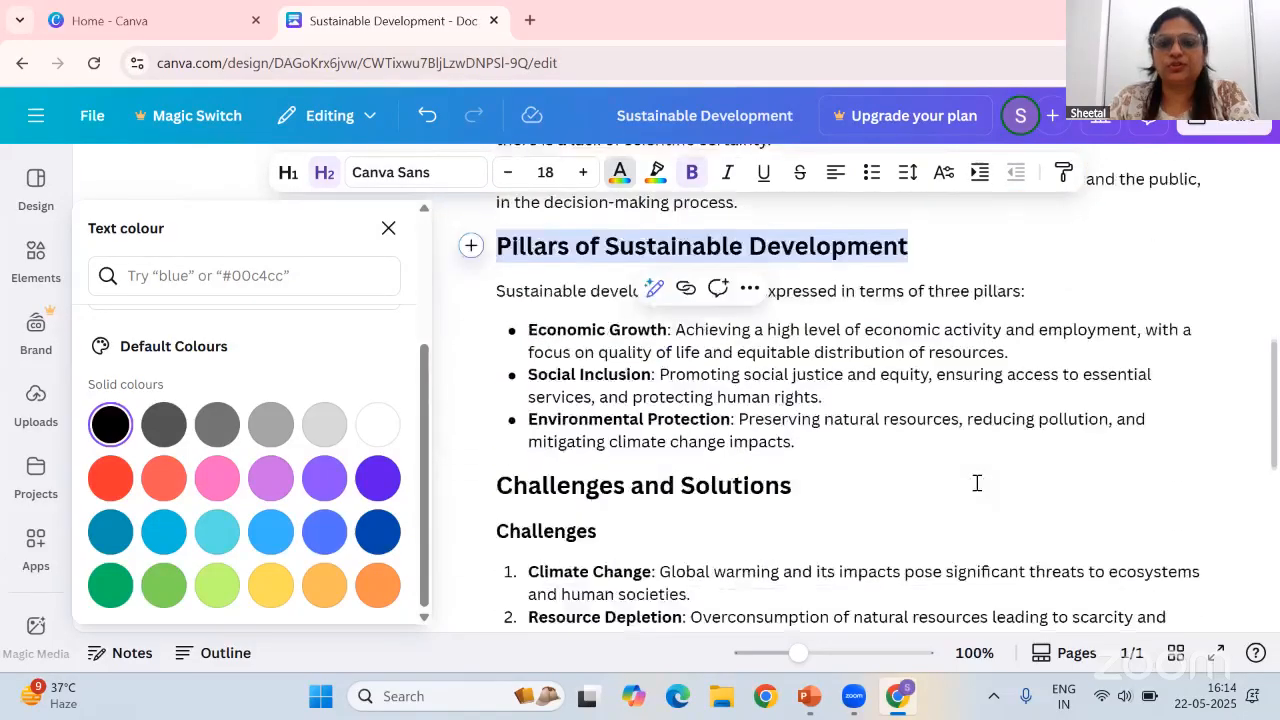
{"action": "scroll", "coordinate": [977, 483], "scroll_direction": "down", "scroll_amount": 4}
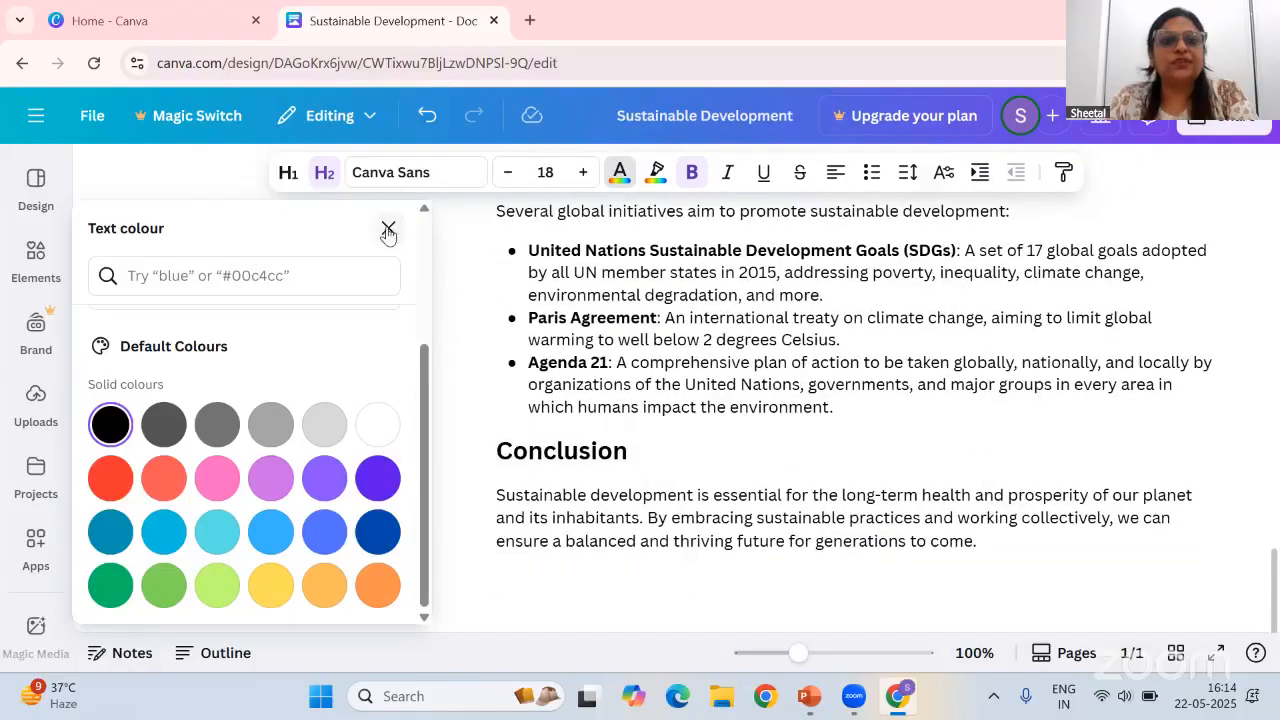
{"action": "left_click", "coordinate": [385, 228]}
{"action": "scroll", "coordinate": [457, 363], "scroll_direction": "up", "scroll_amount": 1}
{"action": "scroll", "coordinate": [423, 387], "scroll_direction": "up", "scroll_amount": 15}
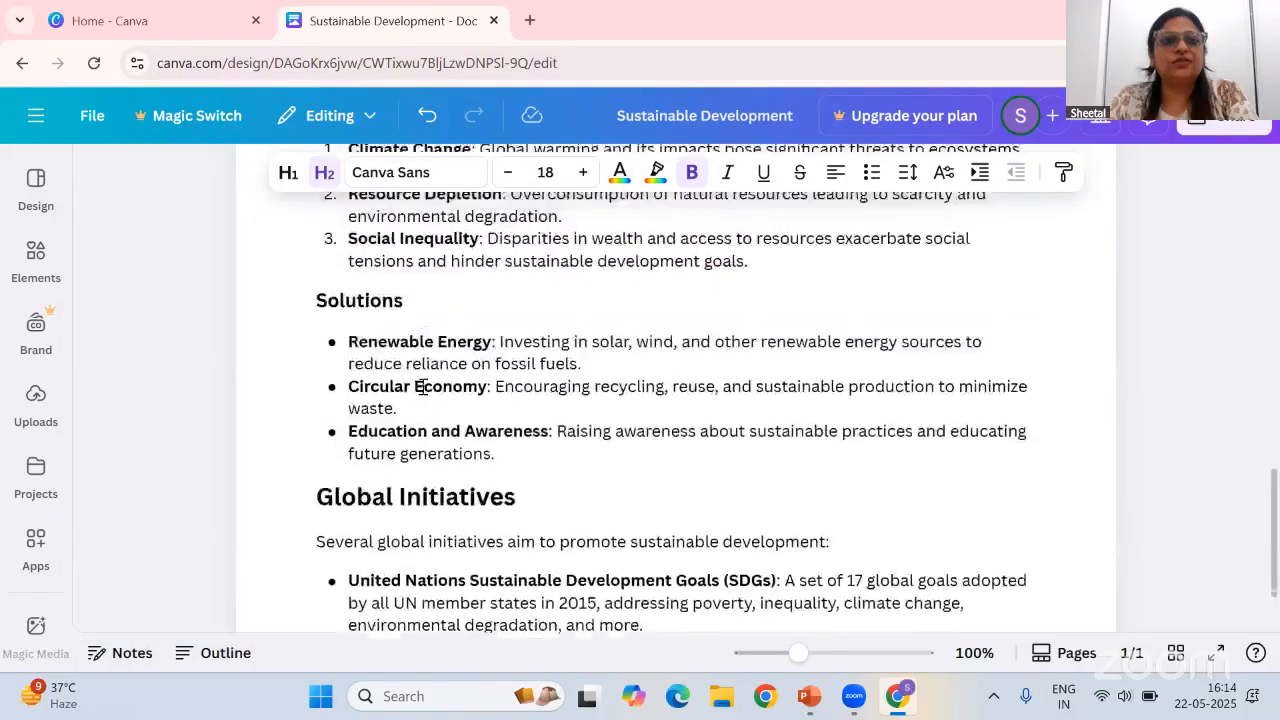
{"action": "scroll", "coordinate": [423, 387], "scroll_direction": "down", "scroll_amount": 5}
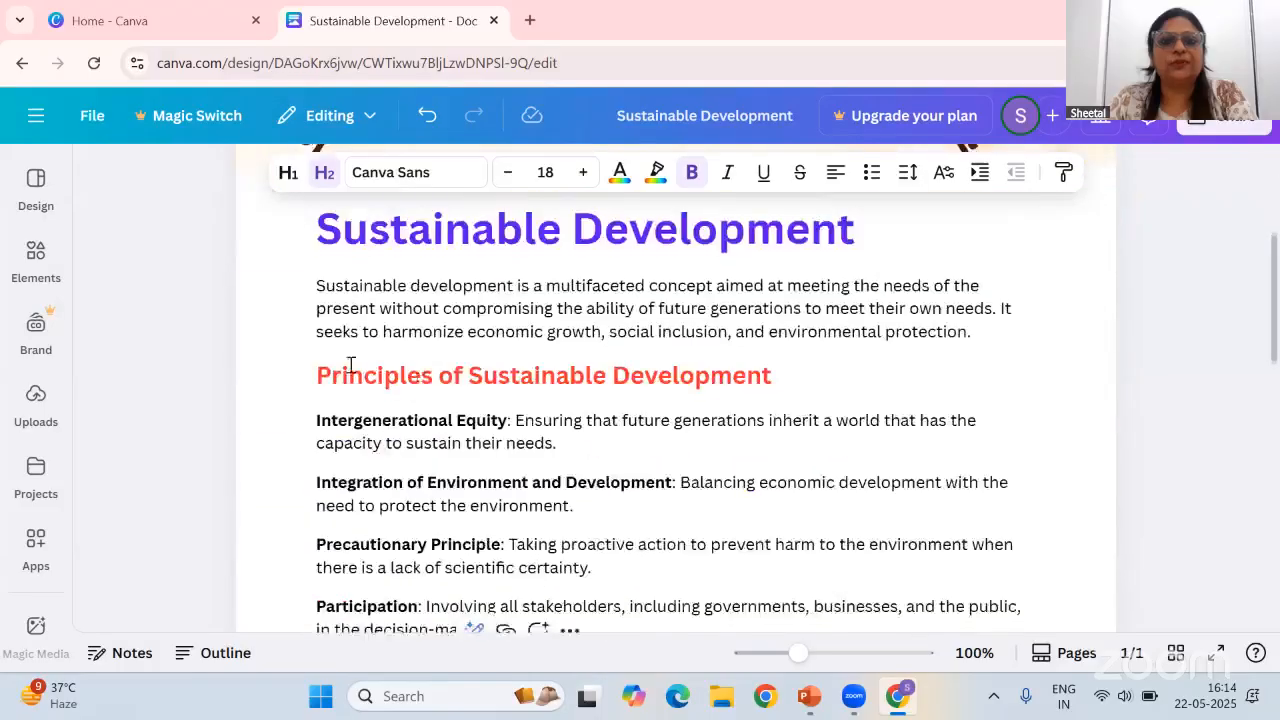
Shorten the four principles paragraphs with Magic Write and replace them with the shortened version
{"action": "left_click_drag", "start_coordinate": [314, 323], "coordinate": [667, 542]}
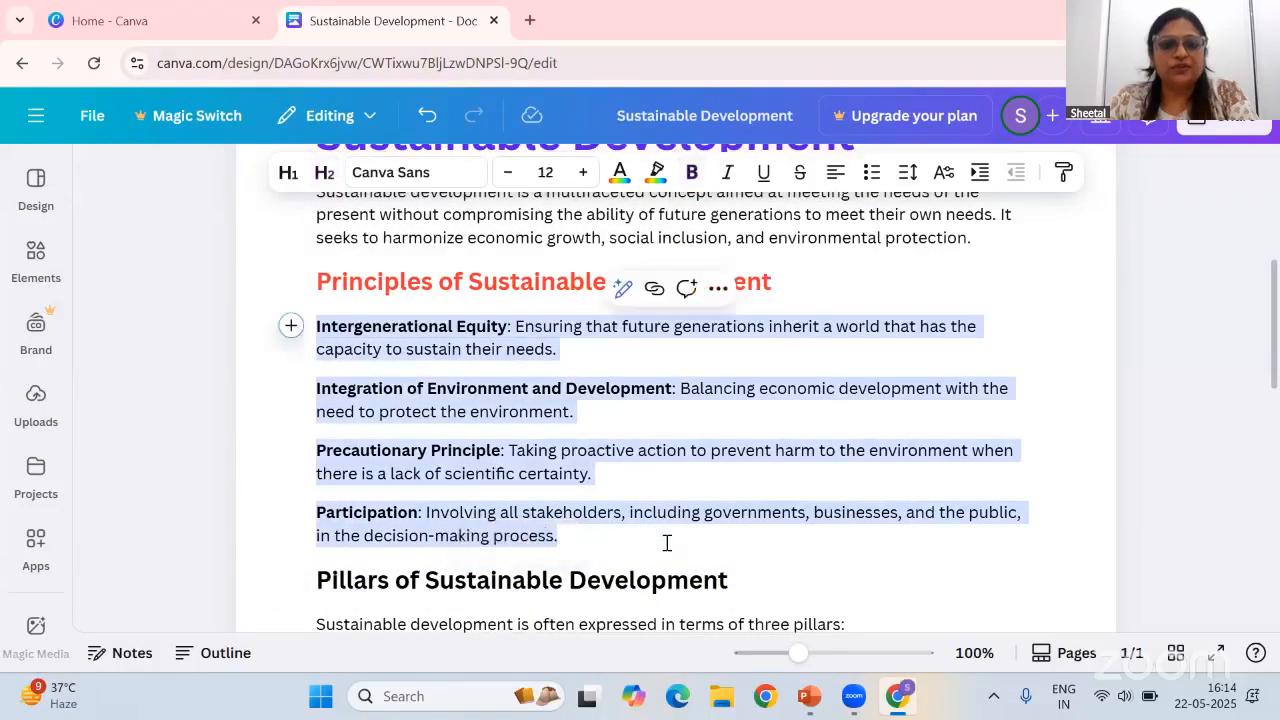
{"action": "left_click", "coordinate": [623, 292]}
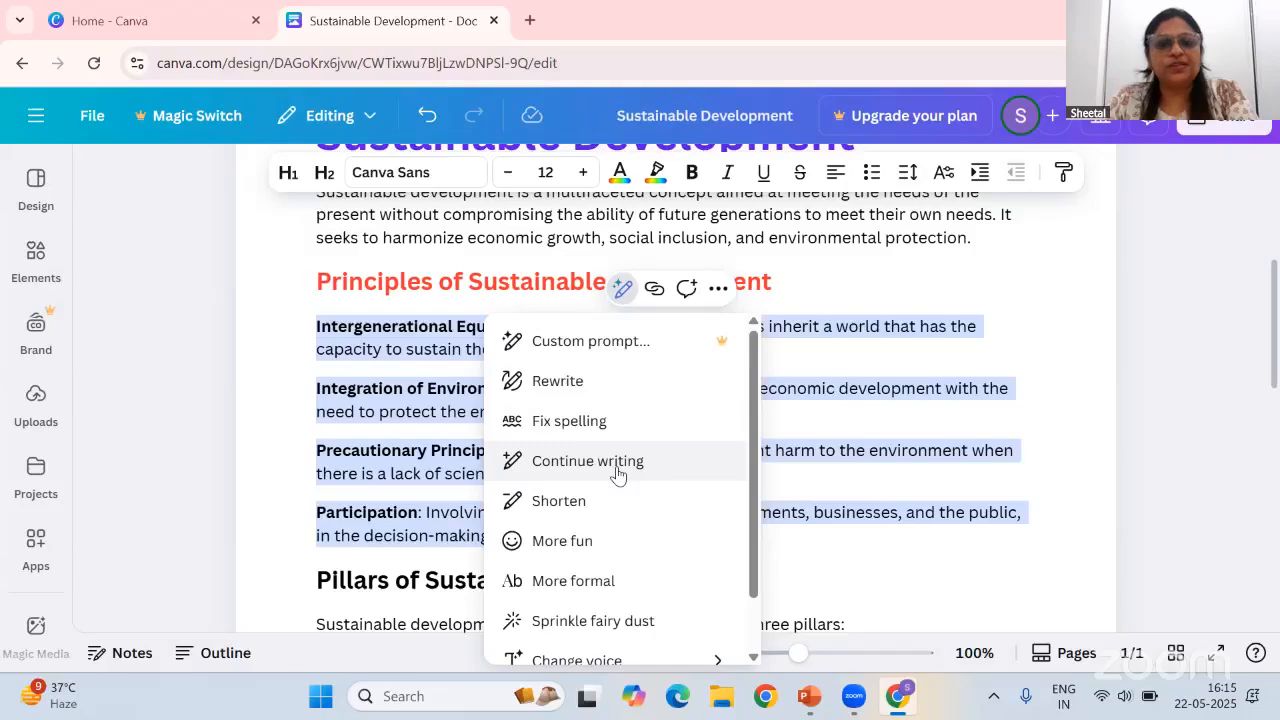
{"action": "left_click", "coordinate": [558, 501]}
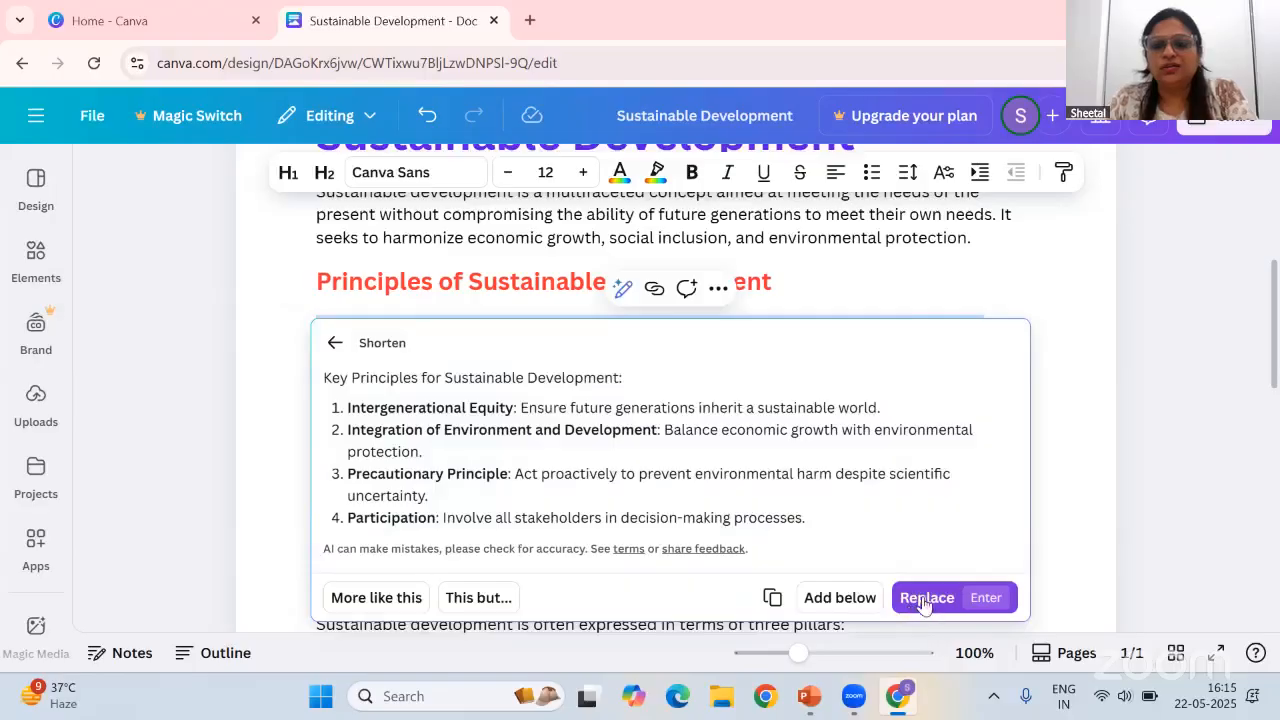
{"action": "left_click", "coordinate": [922, 598]}
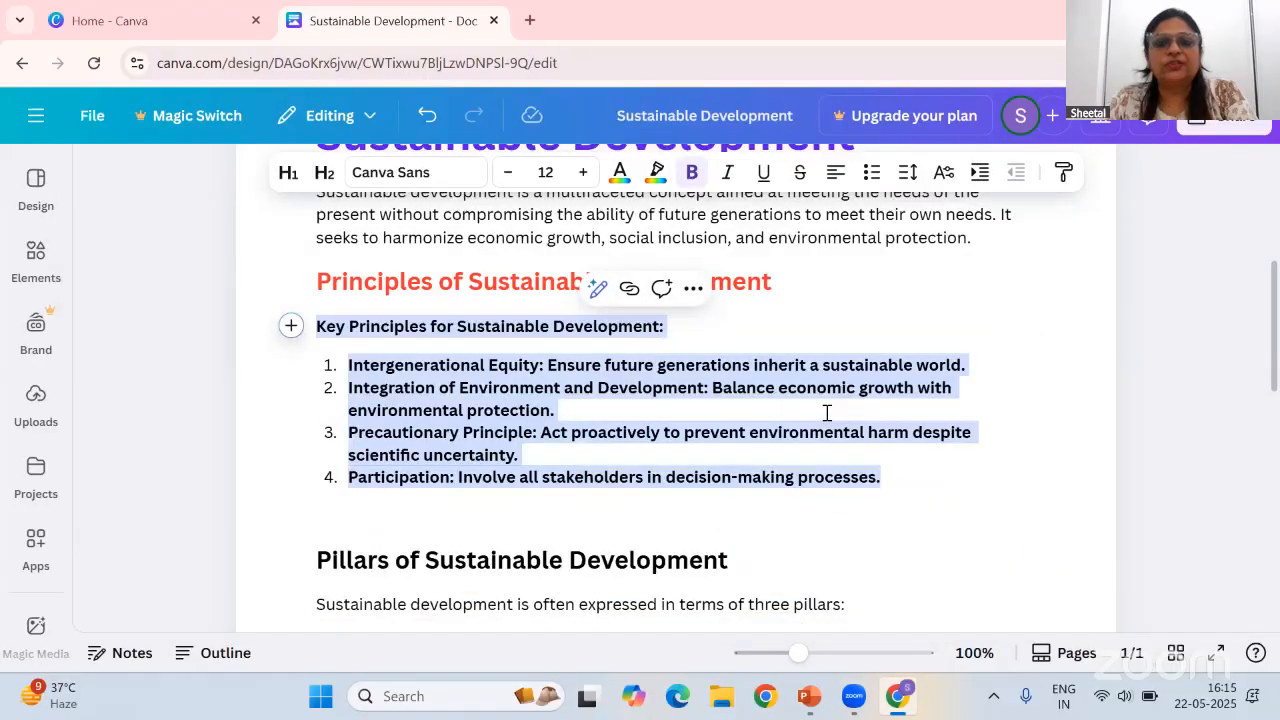
{"action": "scroll", "coordinate": [871, 523], "scroll_direction": "down", "scroll_amount": 4}
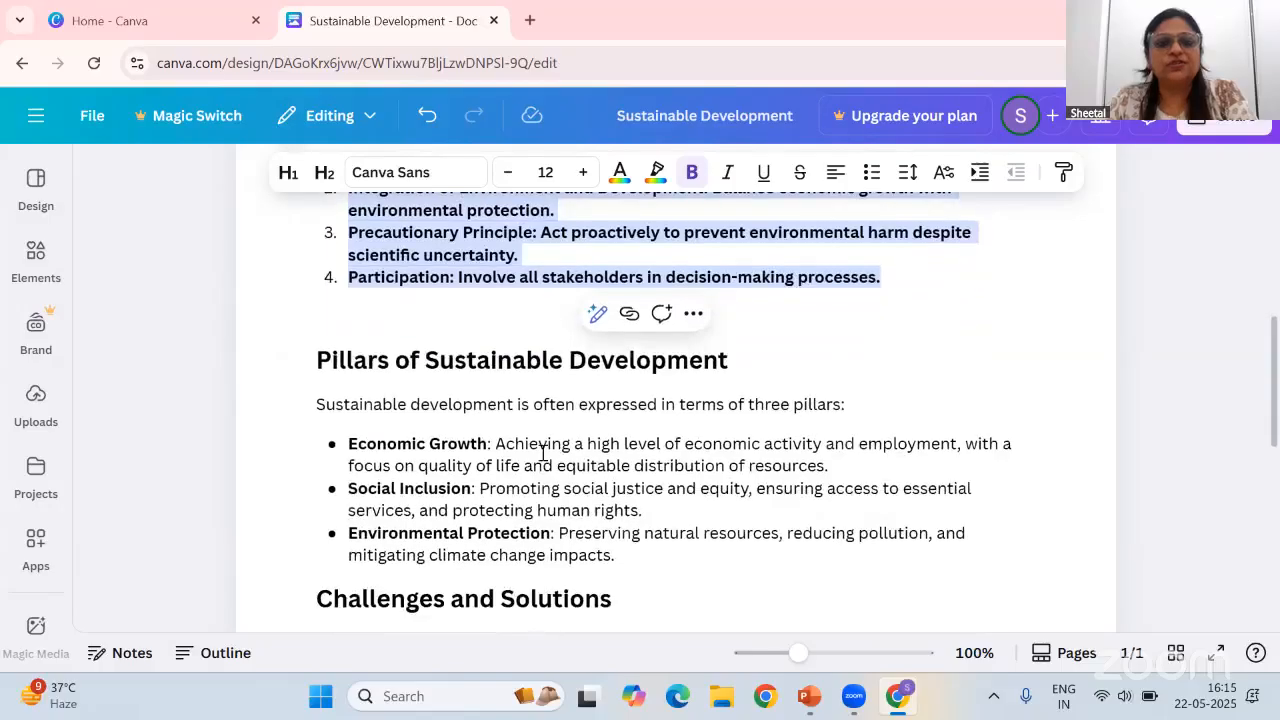
{"action": "left_click", "coordinate": [596, 318]}
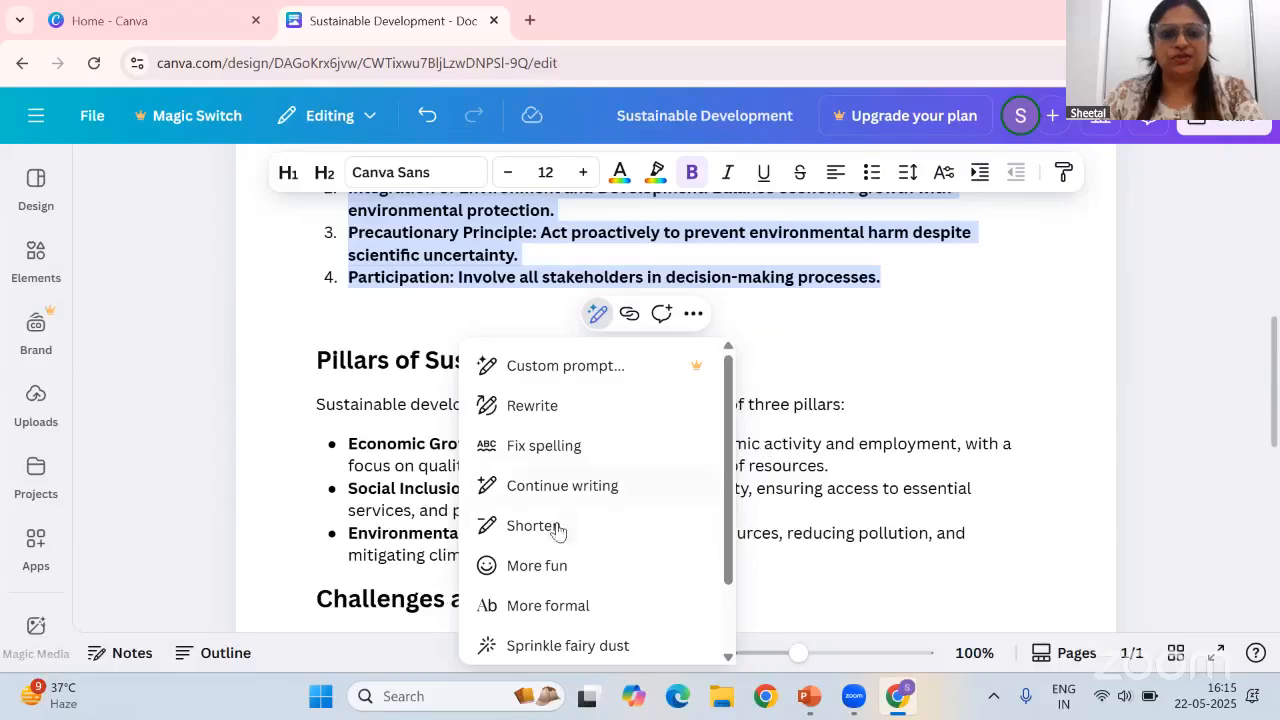
{"action": "left_click", "coordinate": [965, 443]}
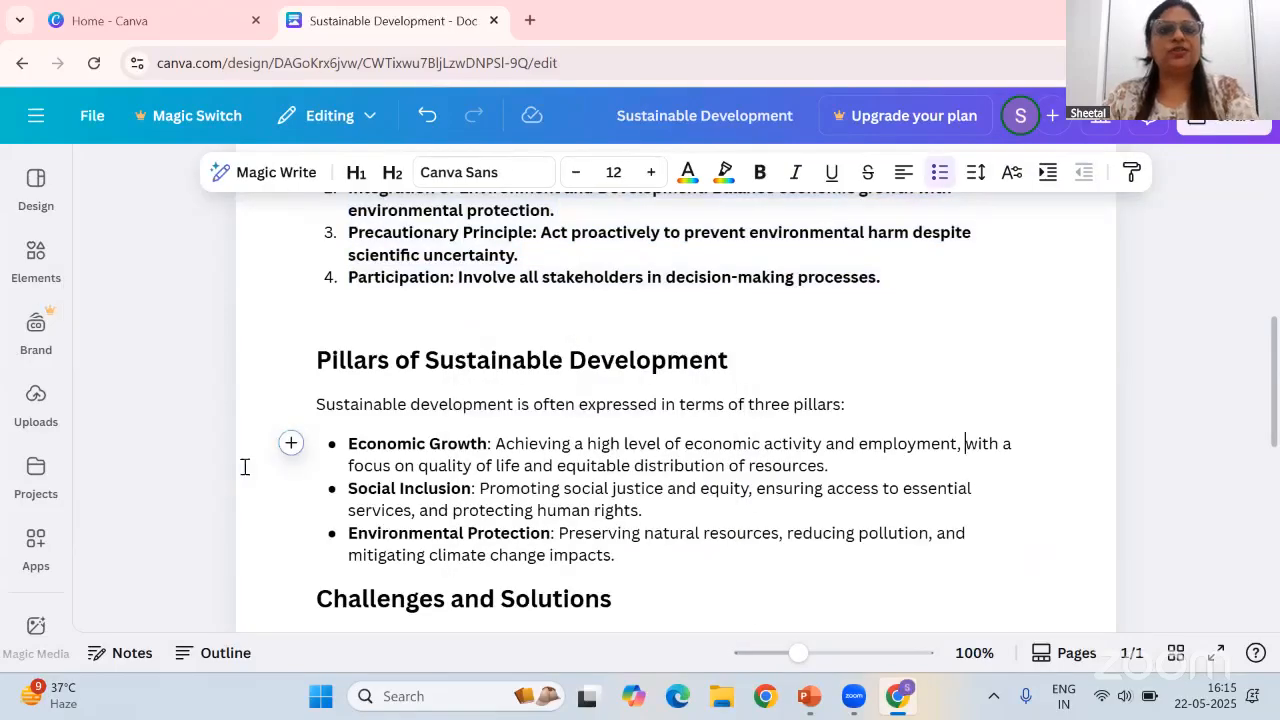
Open the main Canva side menu listing recent designs alongside the Doc
{"action": "scroll", "coordinate": [880, 420], "scroll_direction": "up", "scroll_amount": 6}
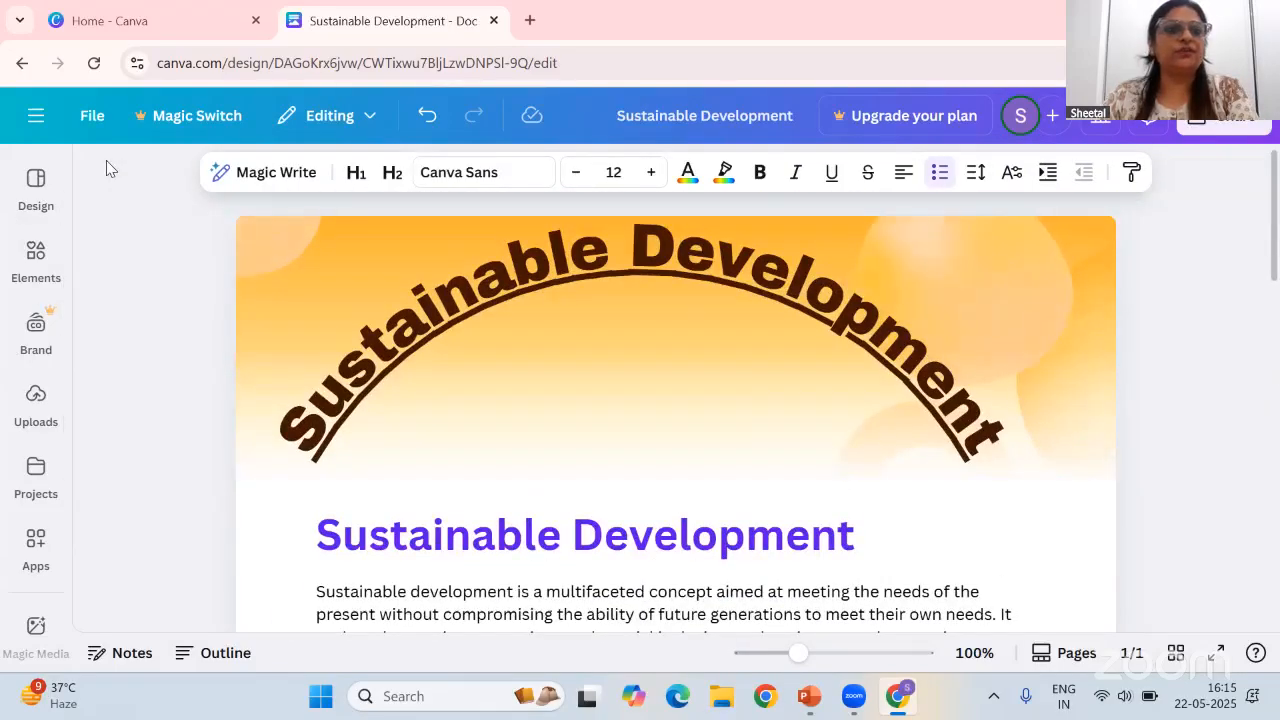
{"action": "left_click", "coordinate": [40, 116]}
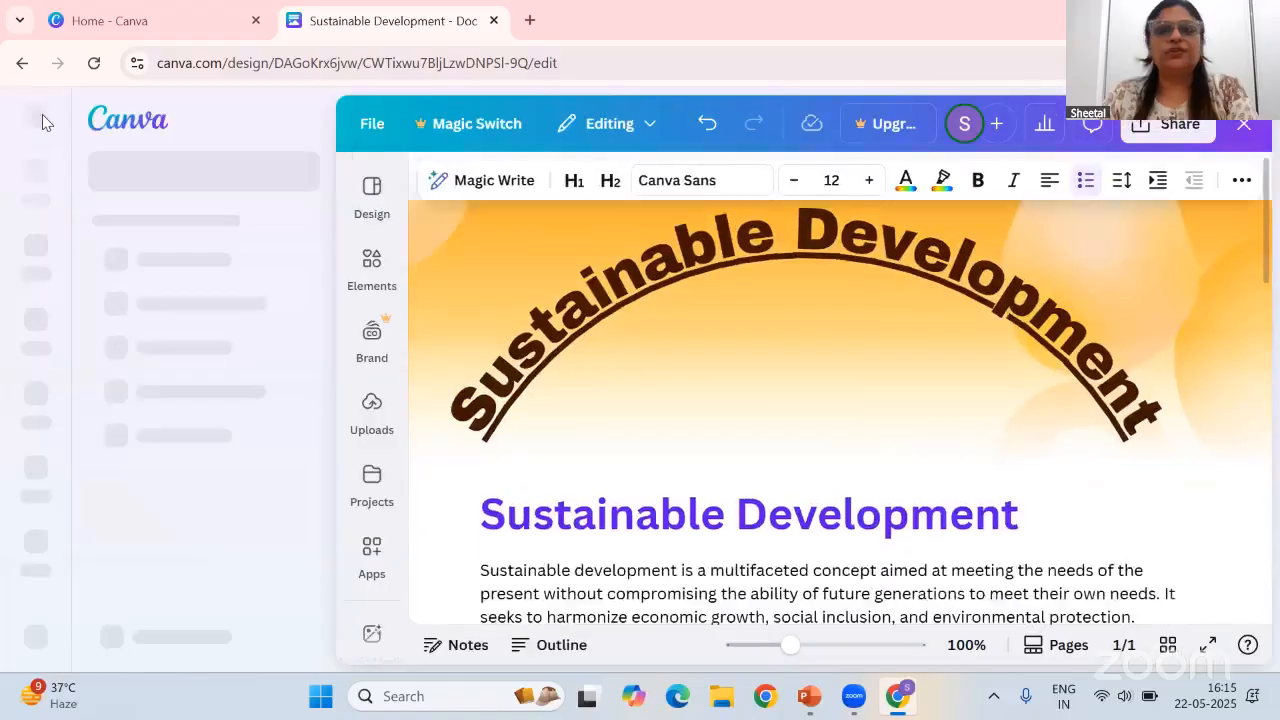
{"action": "left_click", "coordinate": [912, 514]}
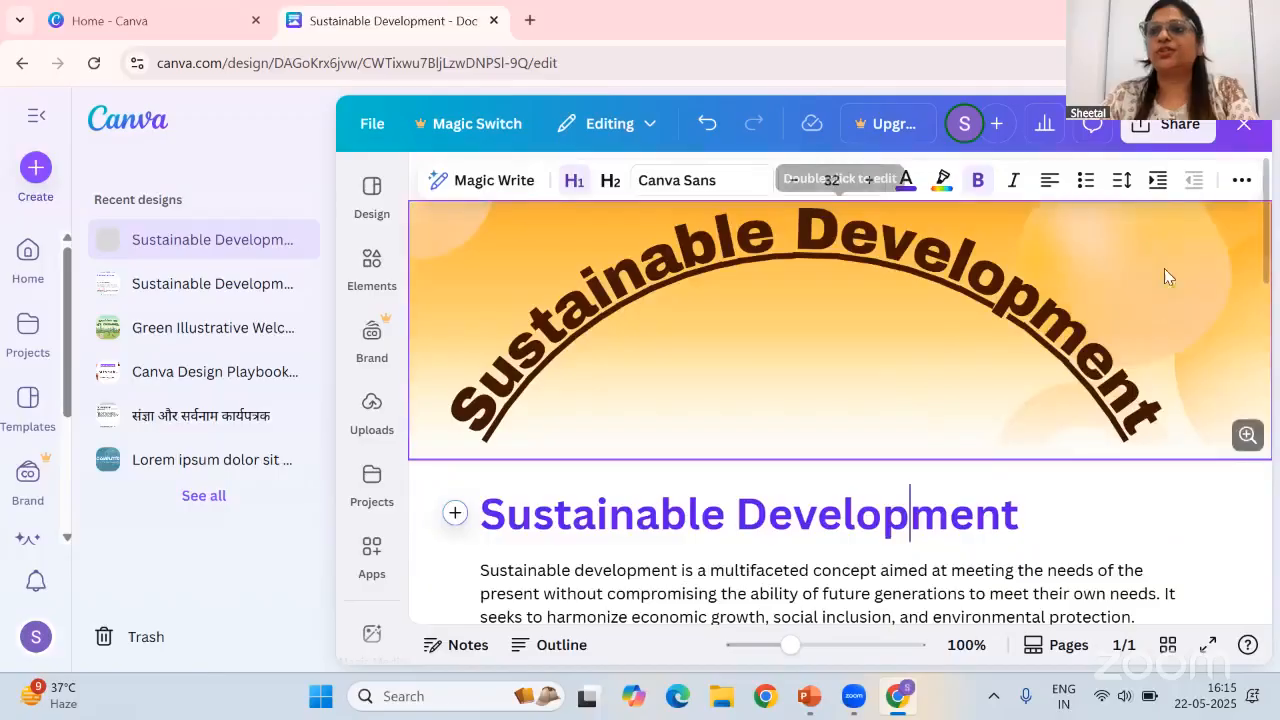
Open the Share panel's download options and review the available file types for the Doc without downloading
{"action": "left_click", "coordinate": [1168, 124]}
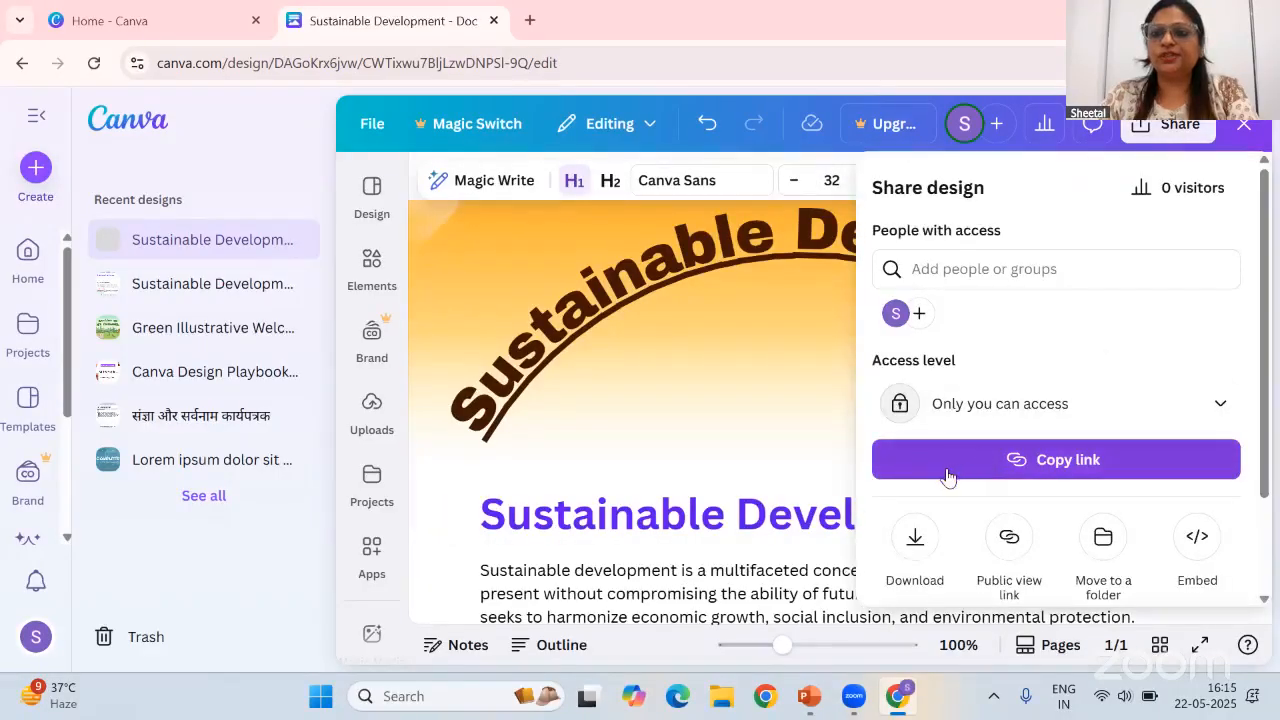
{"action": "left_click", "coordinate": [922, 560]}
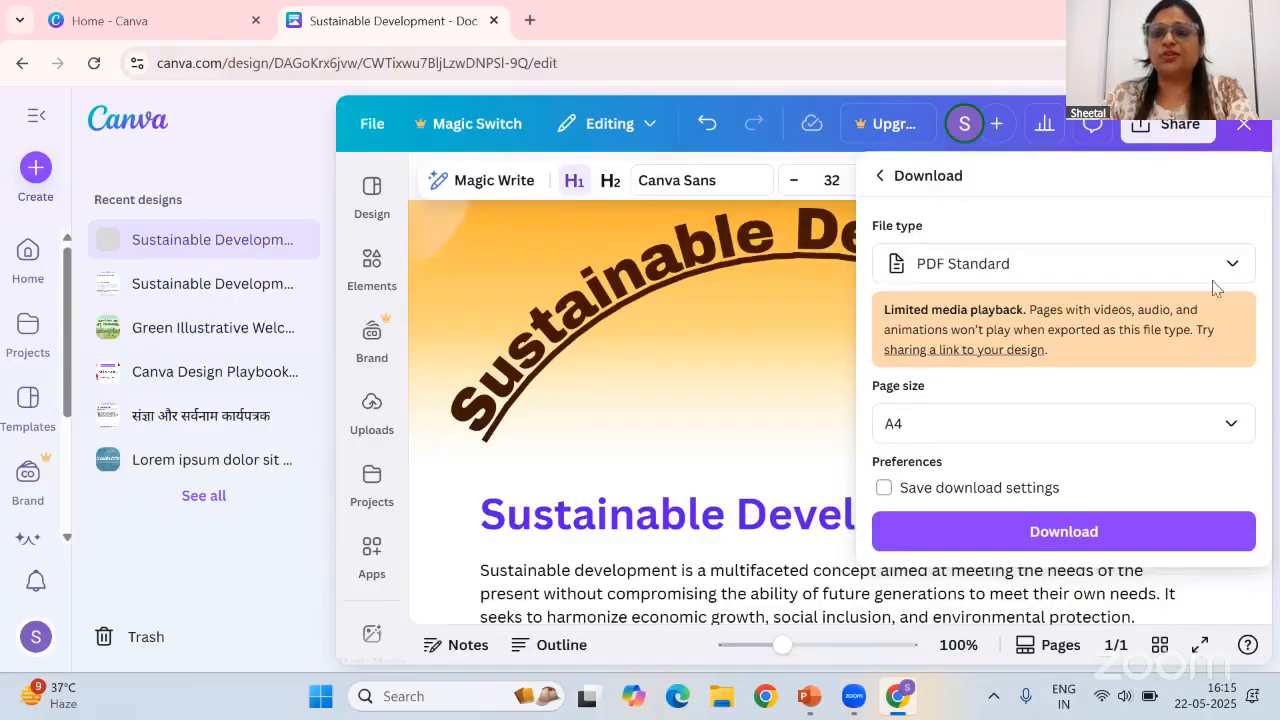
{"action": "left_click", "coordinate": [1031, 266]}
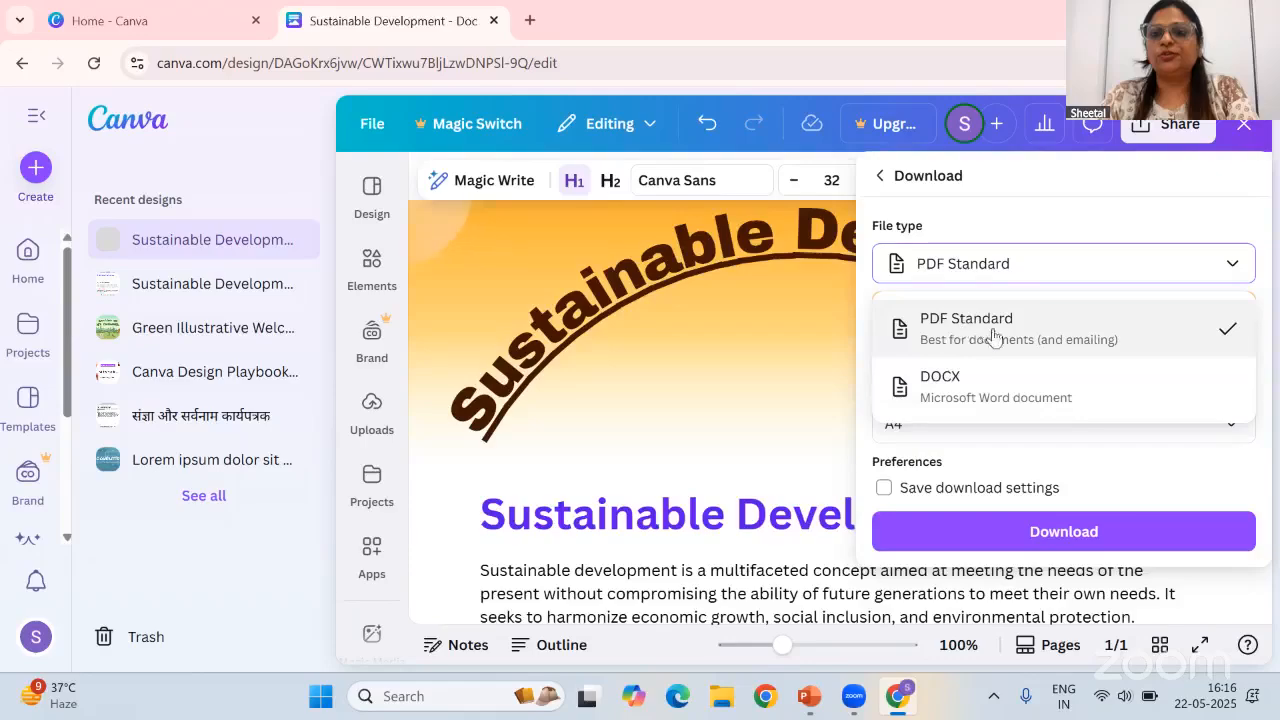
{"action": "left_click", "coordinate": [810, 444]}
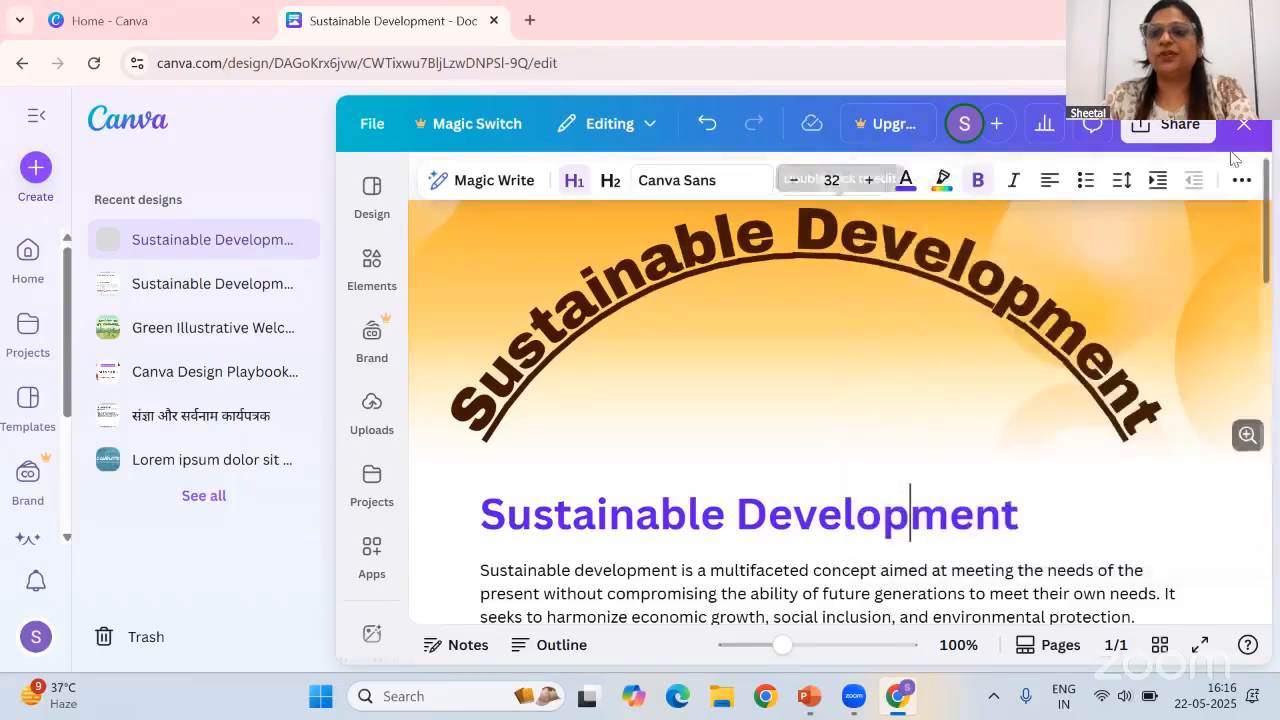
{"action": "left_click", "coordinate": [1180, 128]}
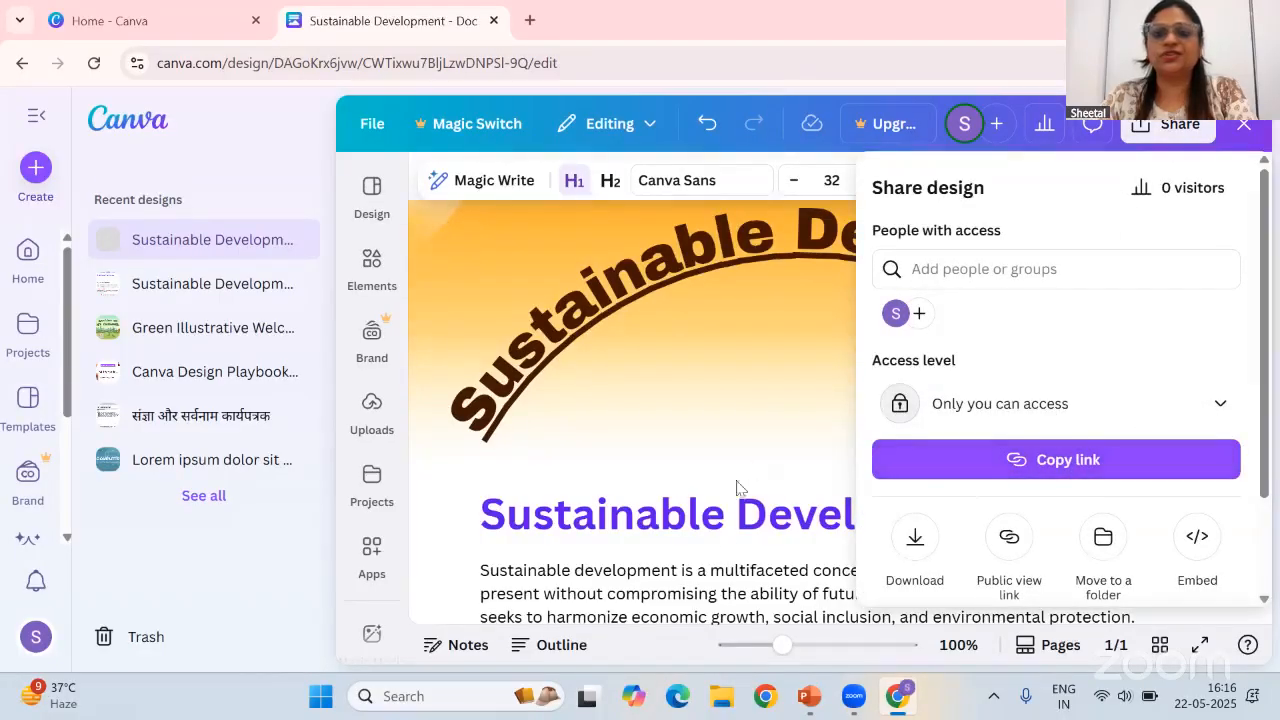
{"action": "key", "text": "Escape"}
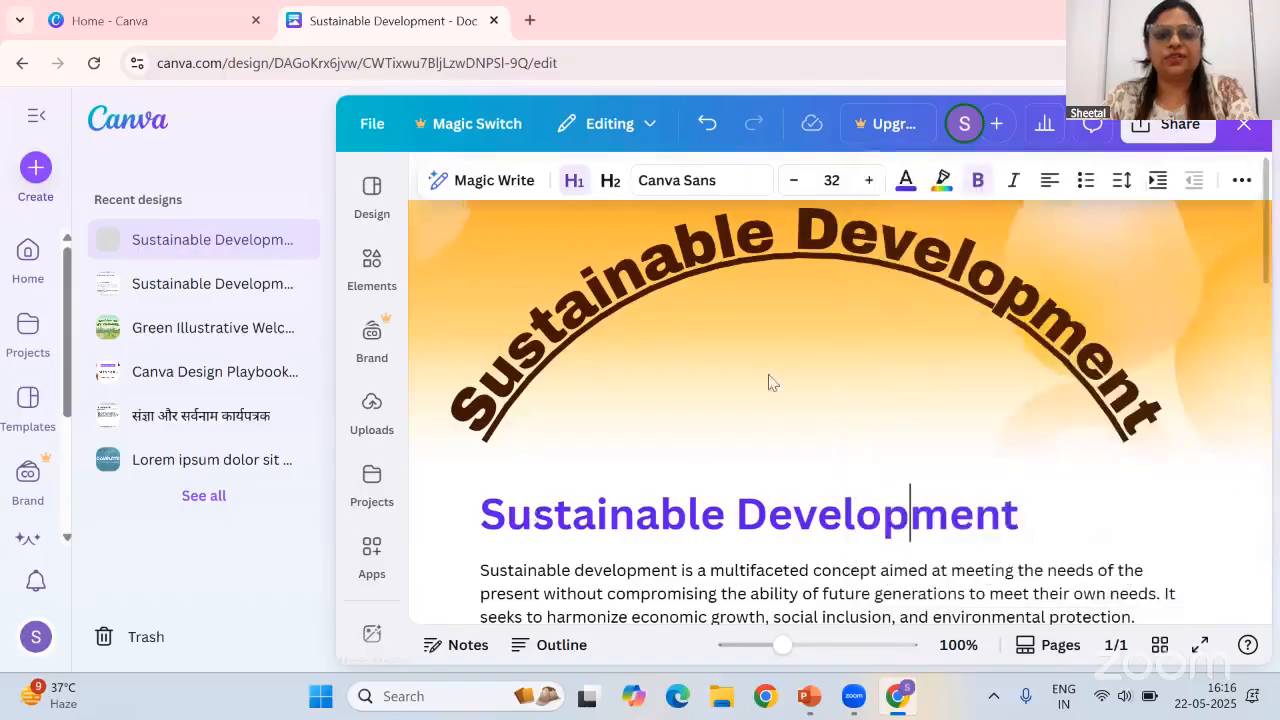
Return to the Canva home page, create a new Doc and open Magic Write in it
{"action": "left_click", "coordinate": [116, 124]}
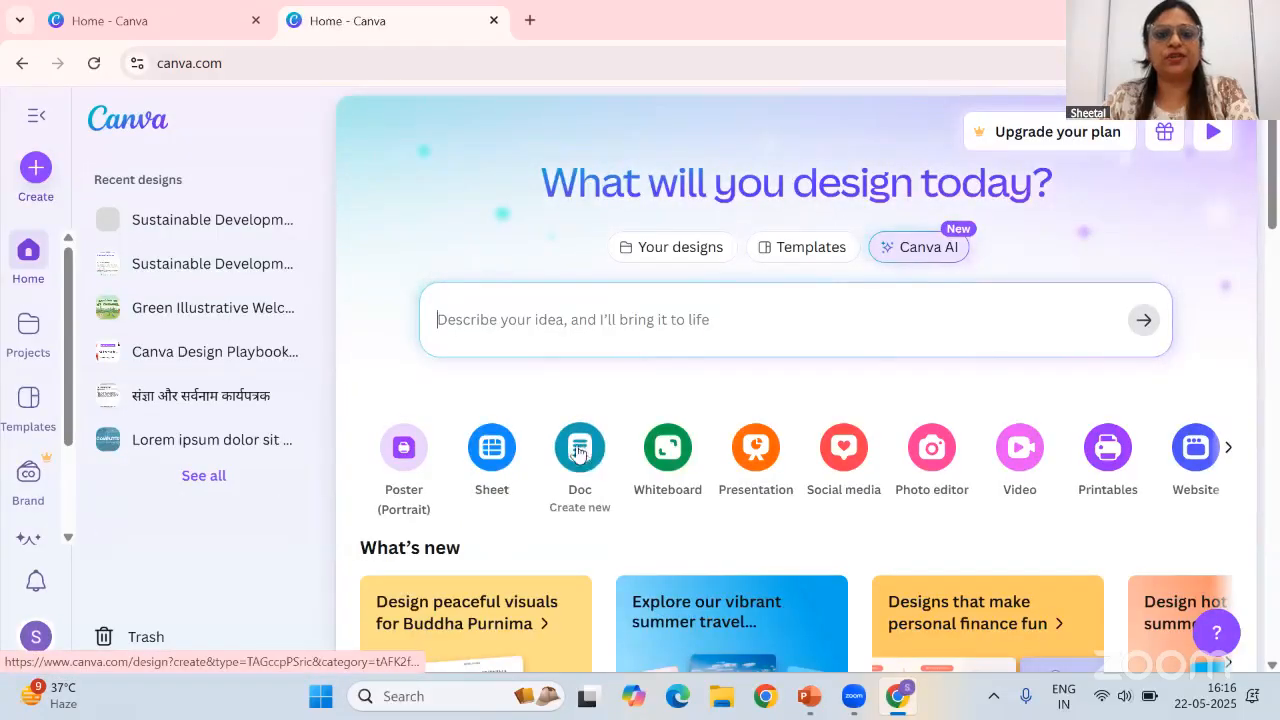
{"action": "left_click", "coordinate": [583, 451]}
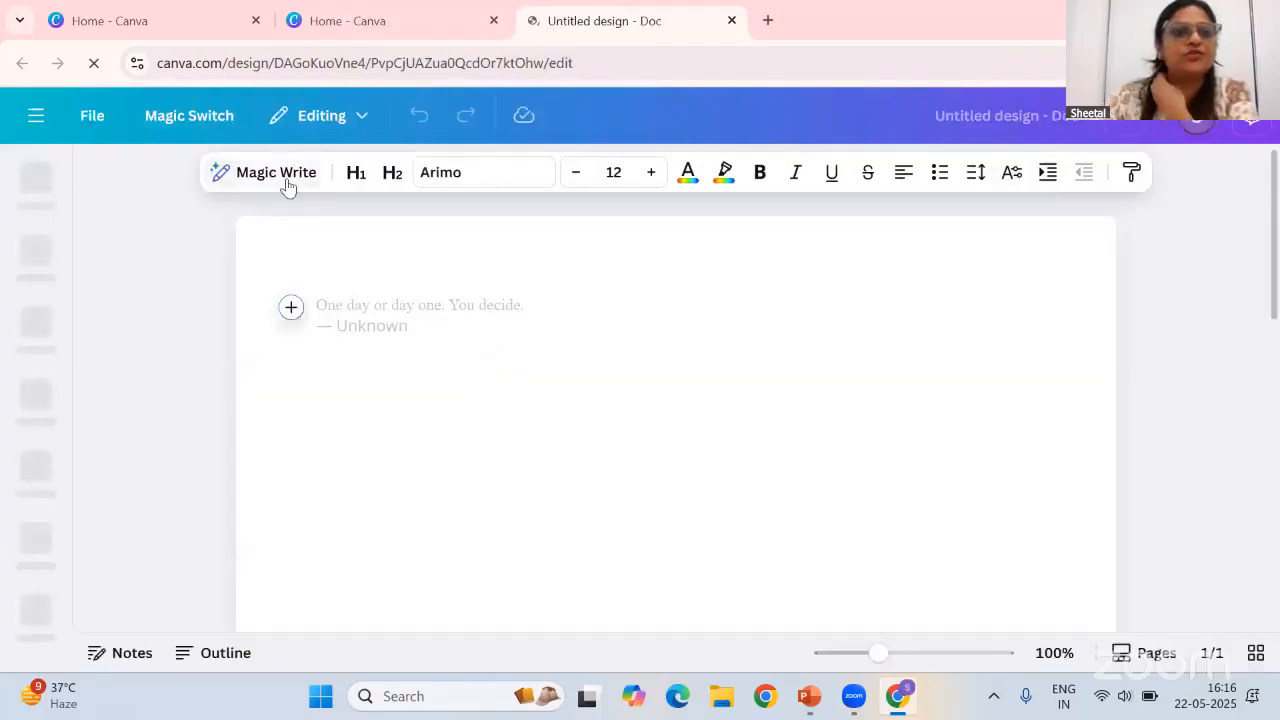
{"action": "left_click", "coordinate": [276, 173]}
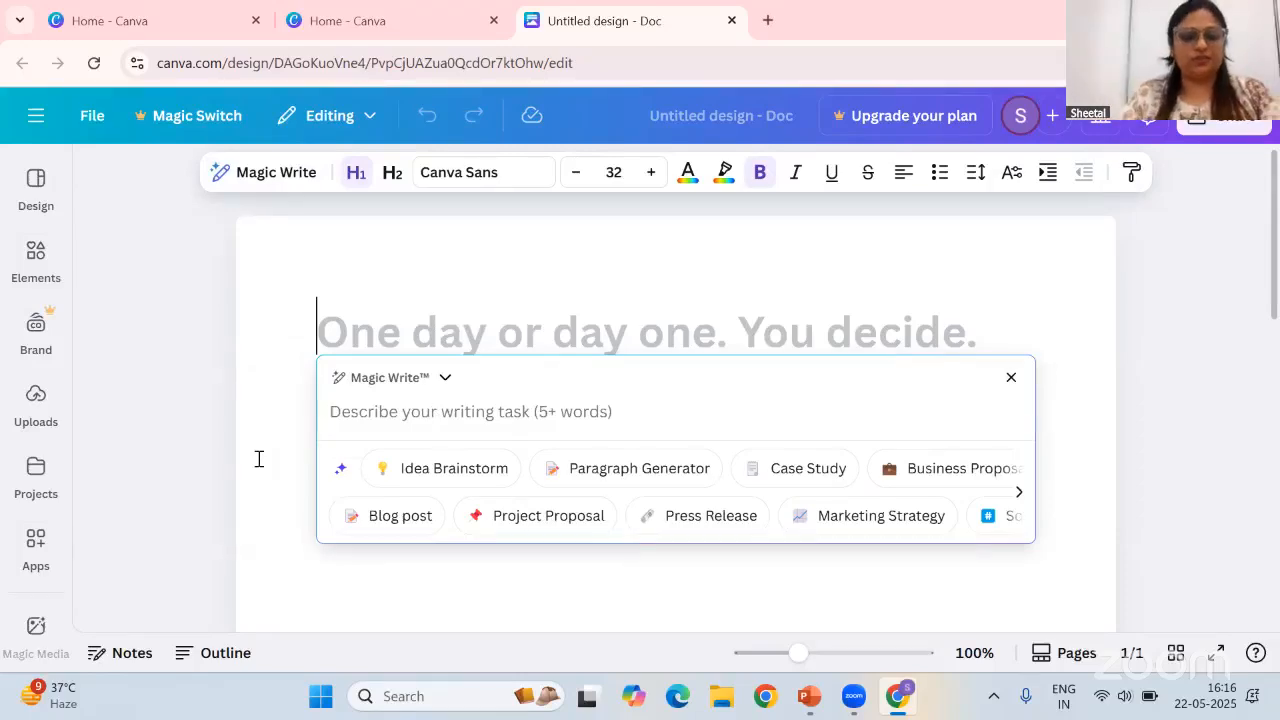
Generate and insert Magic Write content for the prompt 'create a worksheet for grade 3 english on identifying vowels'
{"action": "left_click", "coordinate": [42, 574]}
{"action": "type", "text": "create a "}
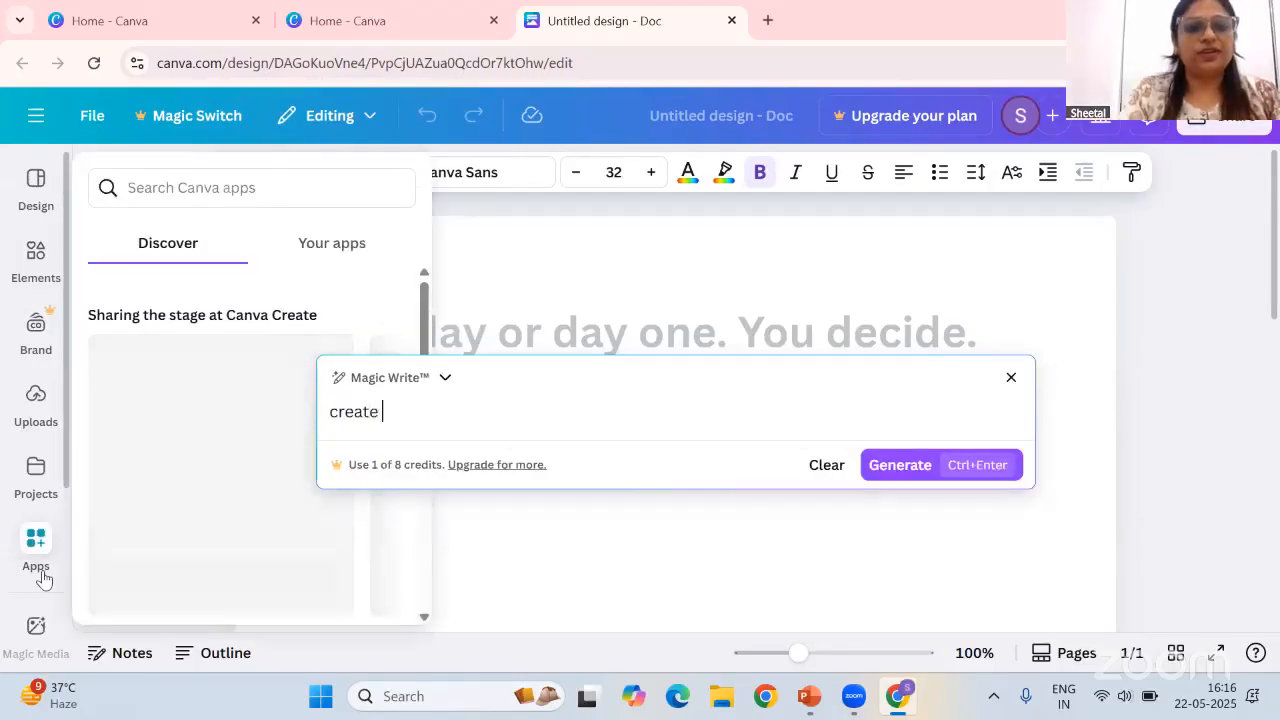
{"action": "type", "text": "worksheet"}
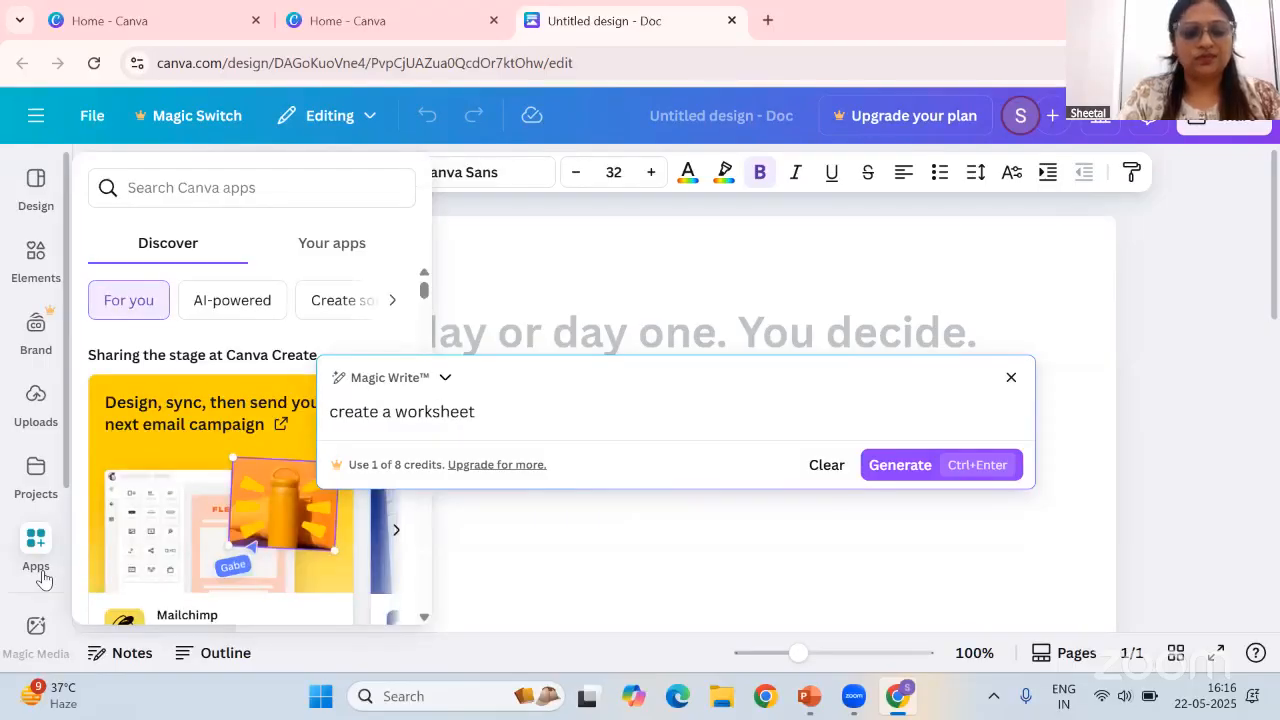
{"action": "type", "text": " for grade 3 en"}
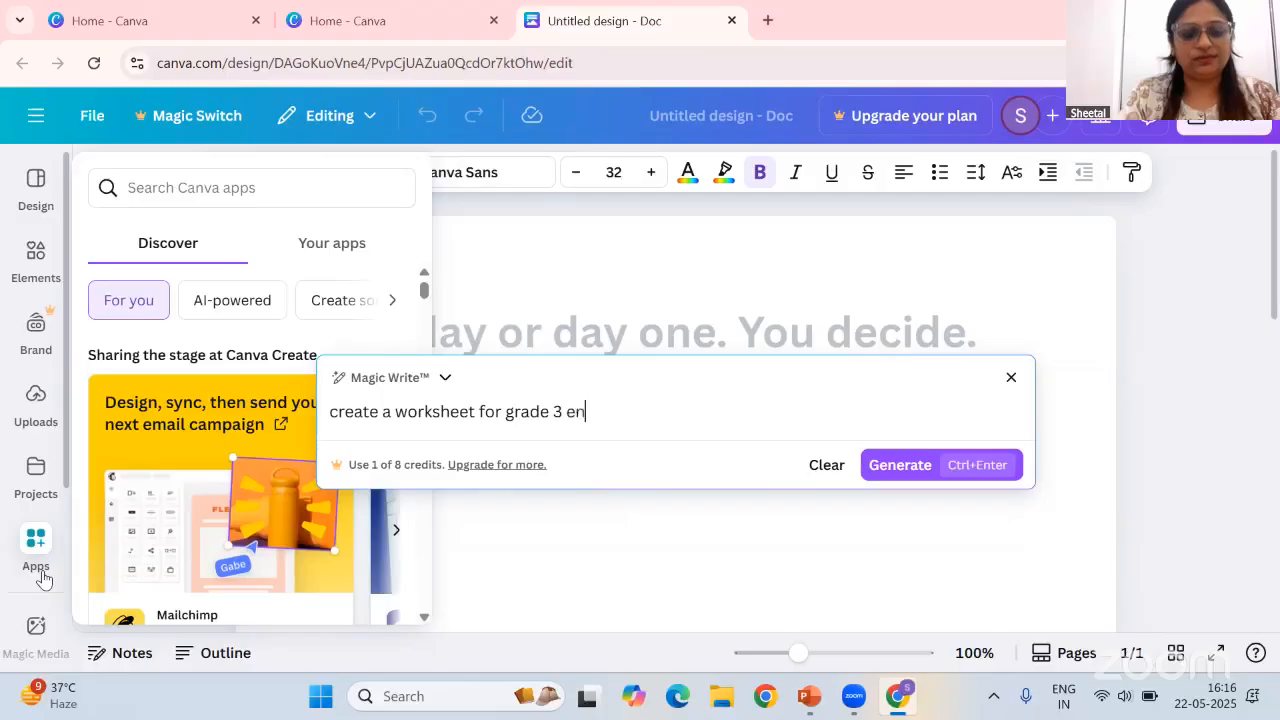
{"action": "type", "text": "glish "}
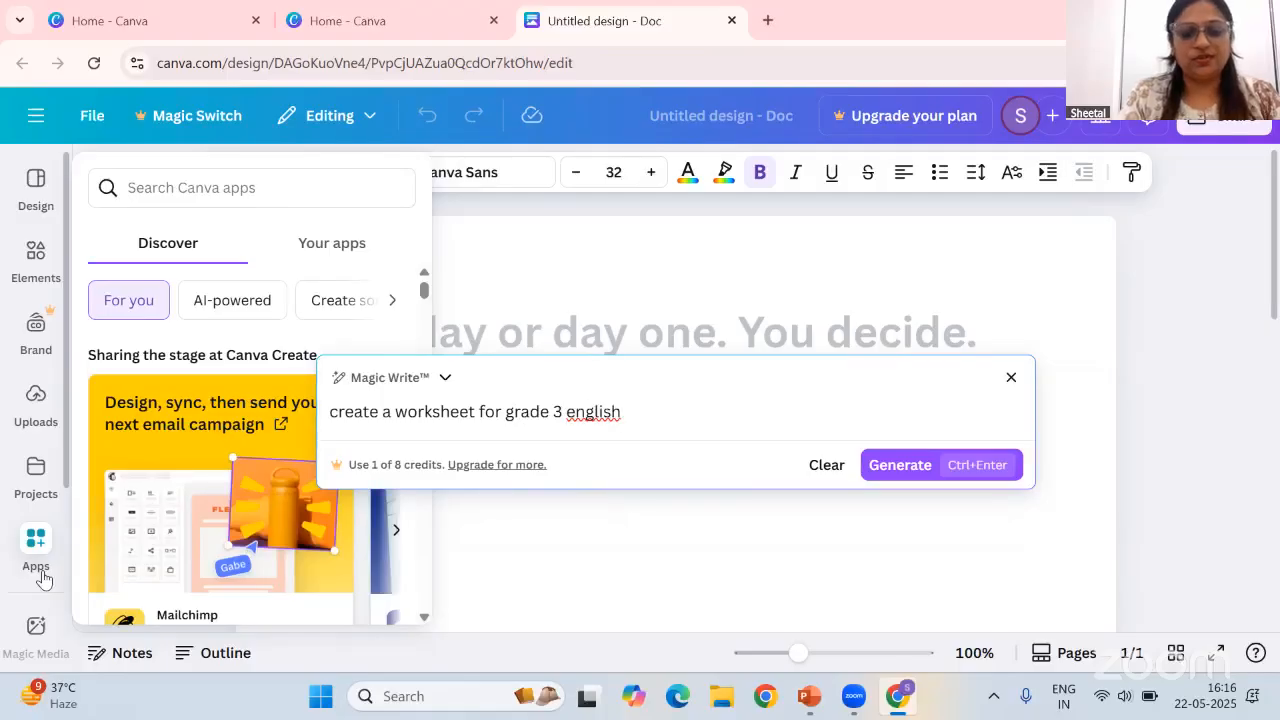
{"action": "type", "text": "on i"}
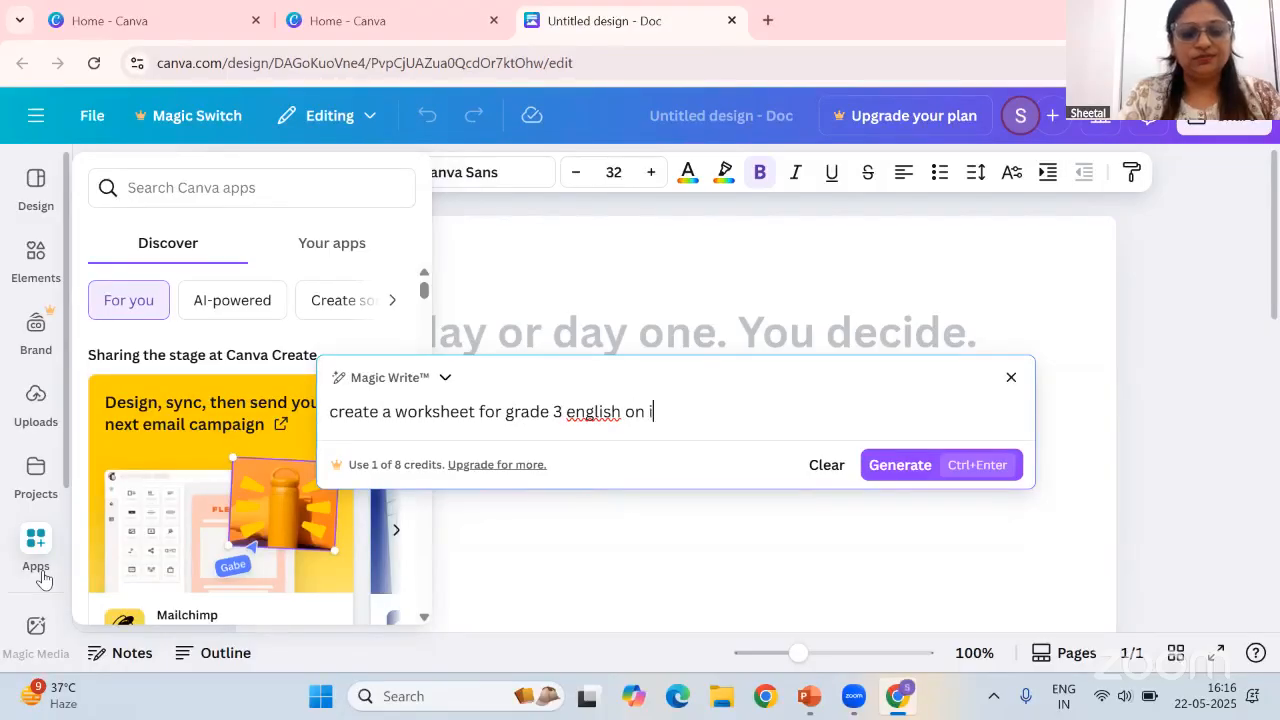
{"action": "type", "text": "dentifying vowels"}
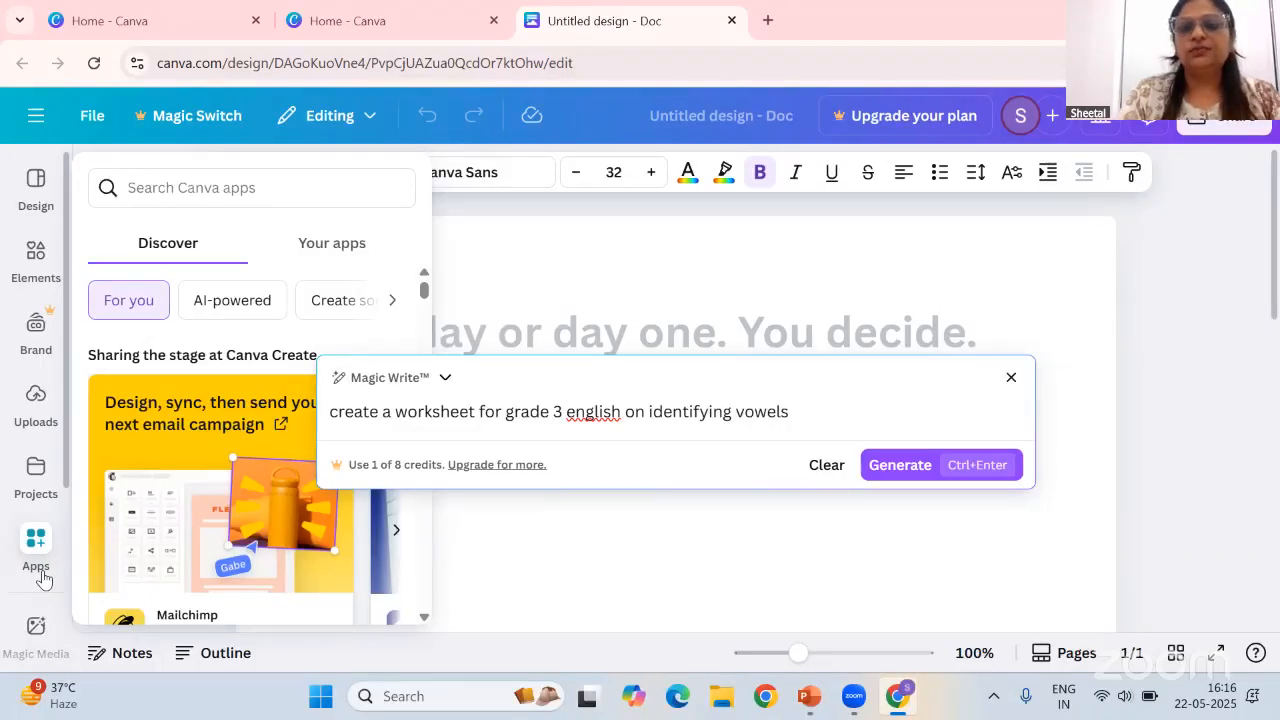
{"action": "left_click", "coordinate": [42, 578]}
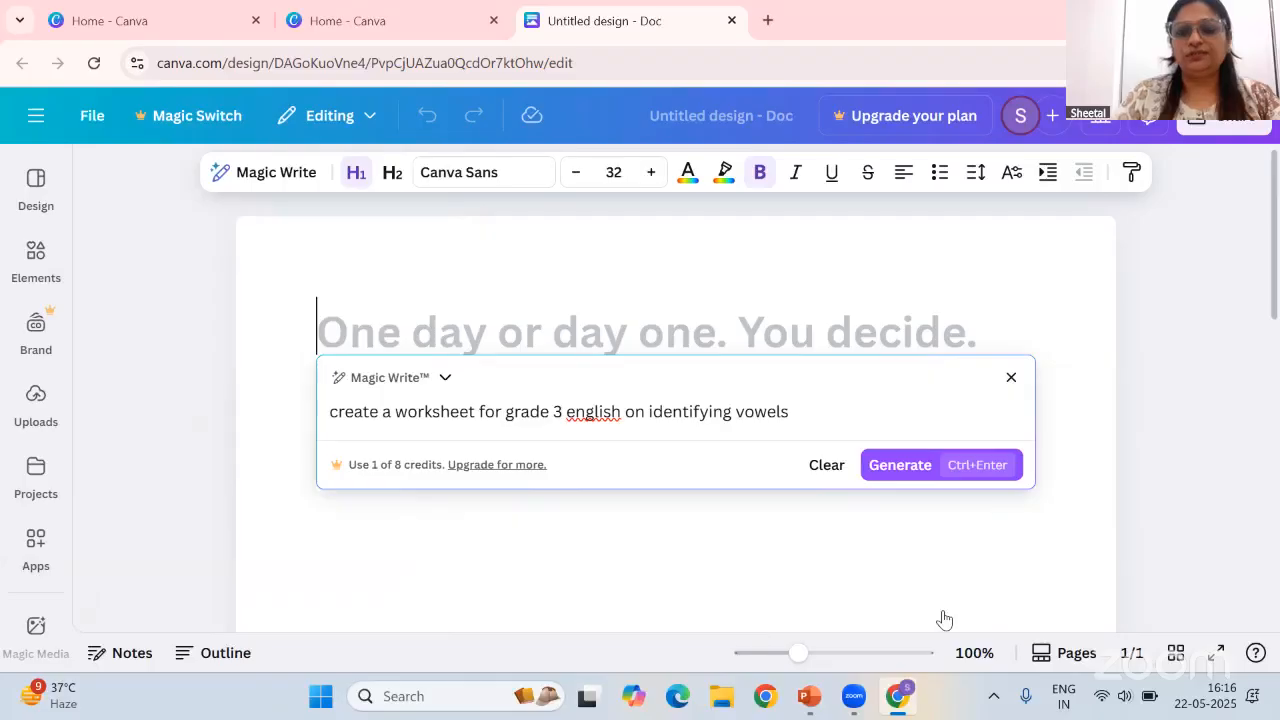
{"action": "left_click", "coordinate": [906, 468]}
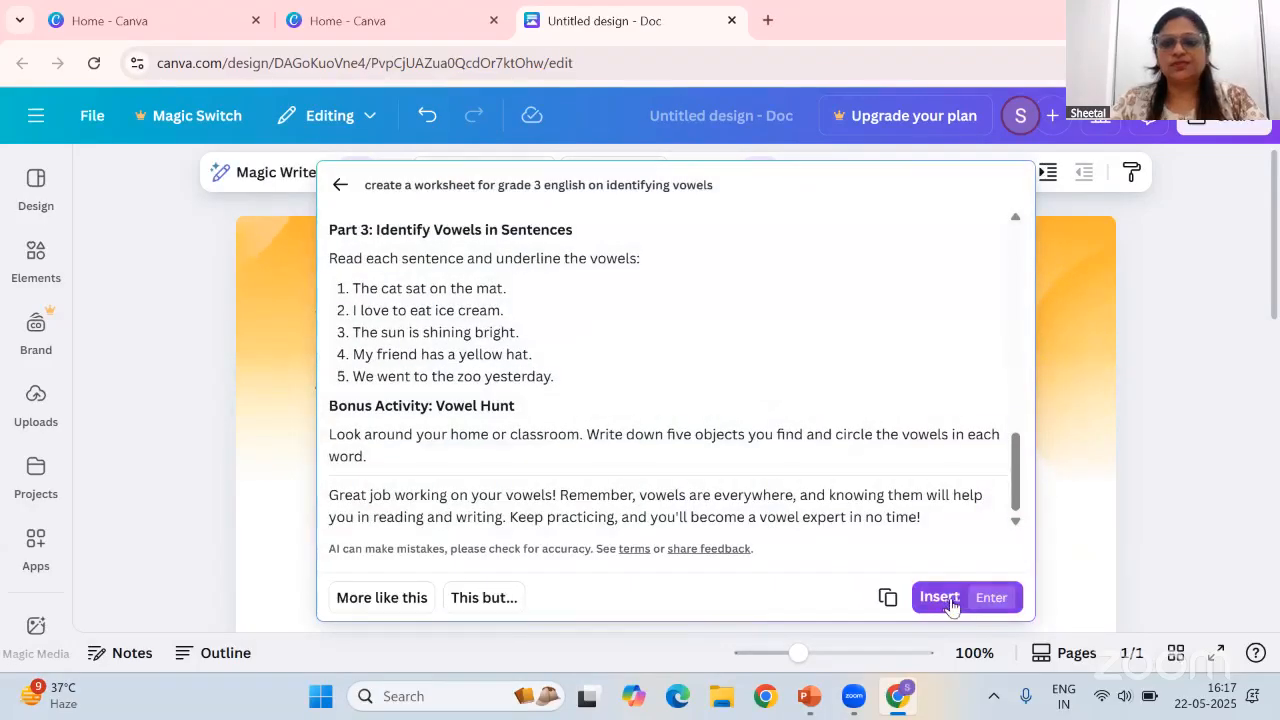
{"action": "left_click", "coordinate": [940, 597]}
Scroll through the generated worksheet to review its headings, instructions and exercise parts
{"action": "scroll", "coordinate": [766, 420], "scroll_direction": "down", "scroll_amount": 2}
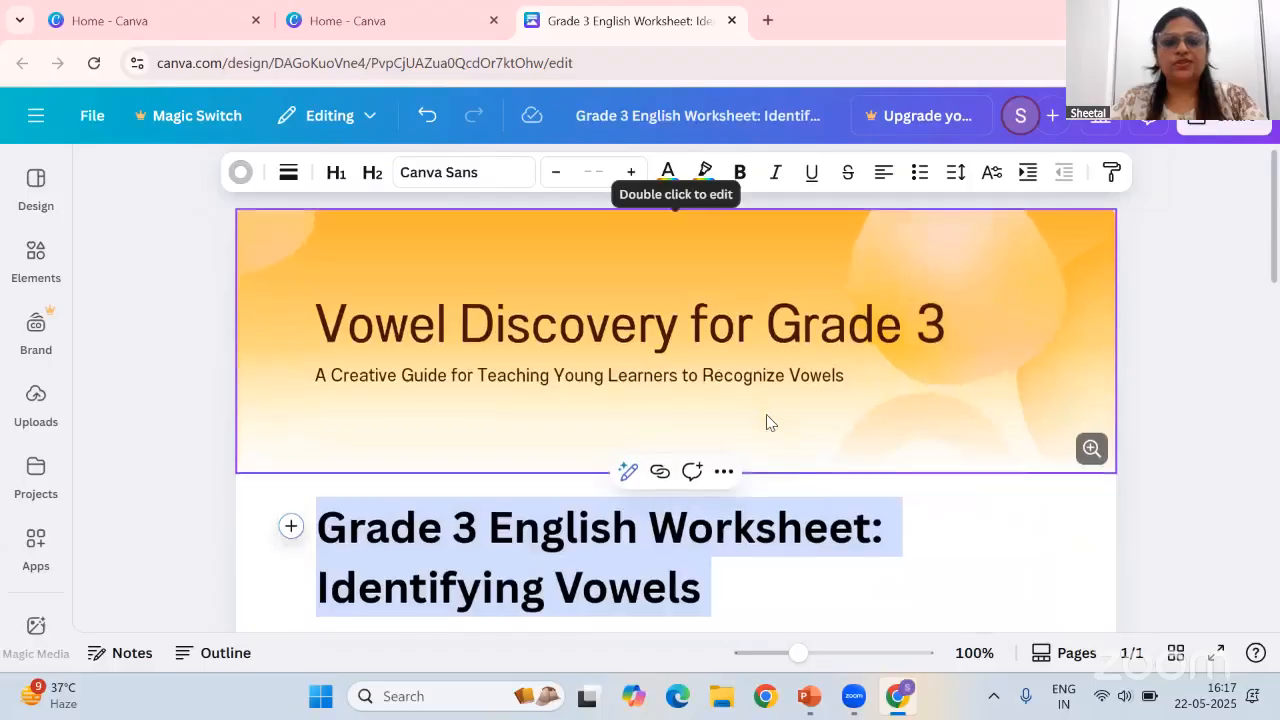
{"action": "scroll", "coordinate": [769, 417], "scroll_direction": "down", "scroll_amount": 3}
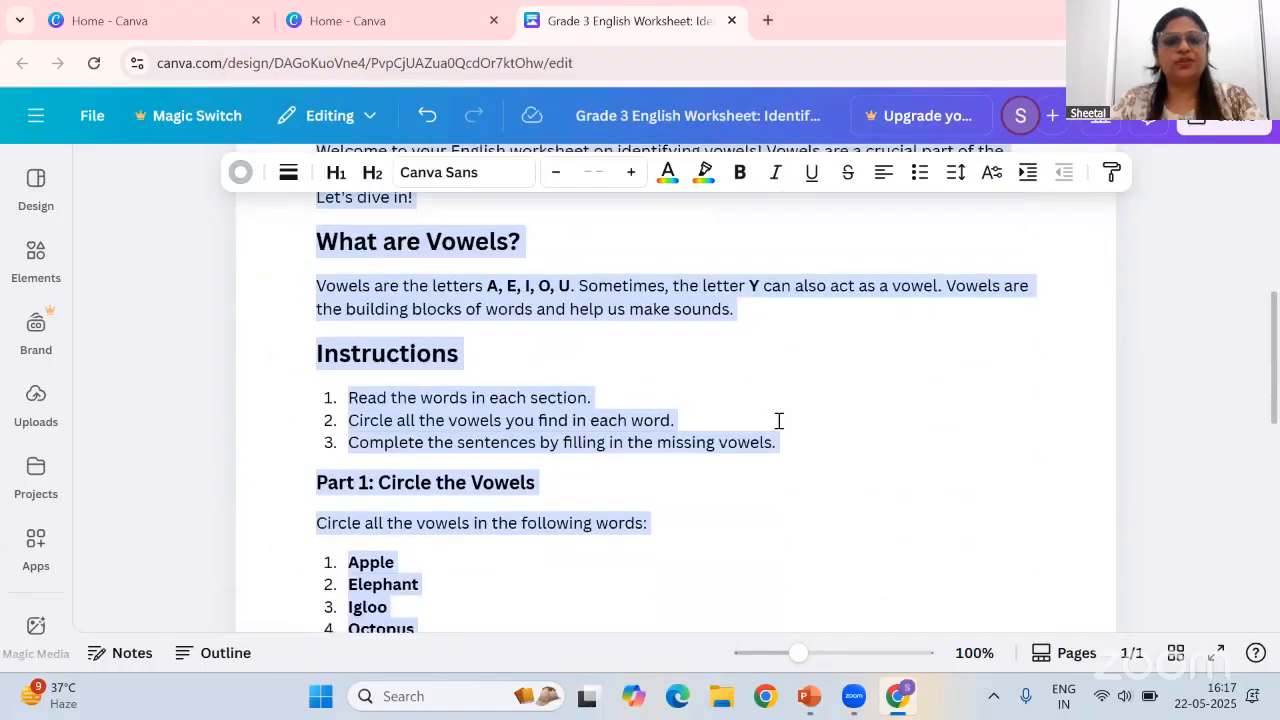
{"action": "scroll", "coordinate": [795, 427], "scroll_direction": "up", "scroll_amount": 1}
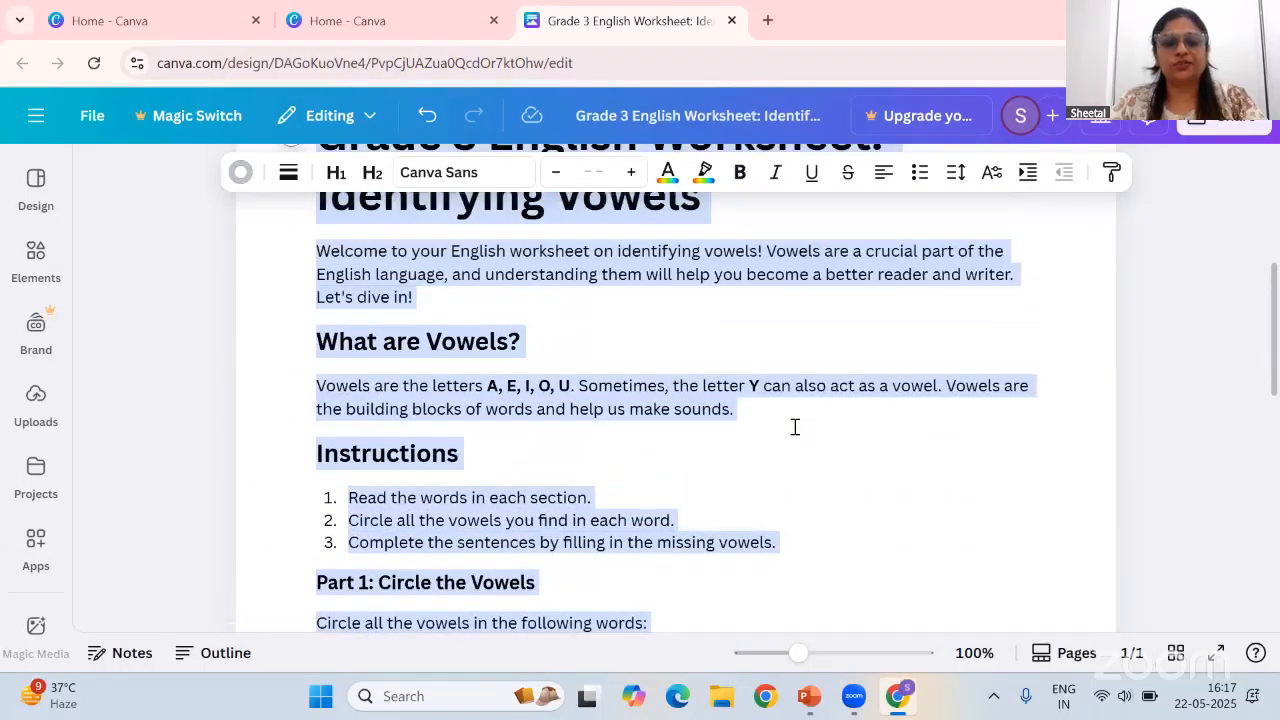
{"action": "scroll", "coordinate": [795, 427], "scroll_direction": "down", "scroll_amount": 2}
{"action": "scroll", "coordinate": [594, 439], "scroll_direction": "down", "scroll_amount": 1}
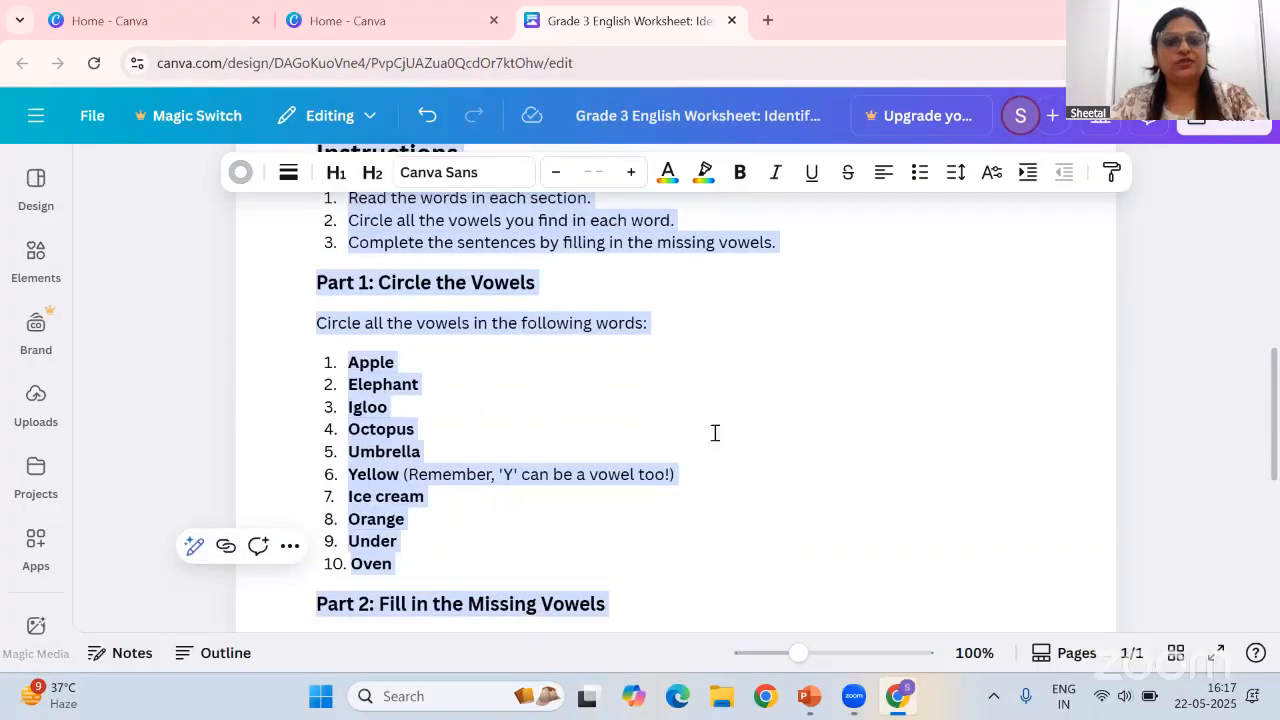
{"action": "scroll", "coordinate": [913, 445], "scroll_direction": "down", "scroll_amount": 4}
{"action": "scroll", "coordinate": [912, 449], "scroll_direction": "up", "scroll_amount": 6}
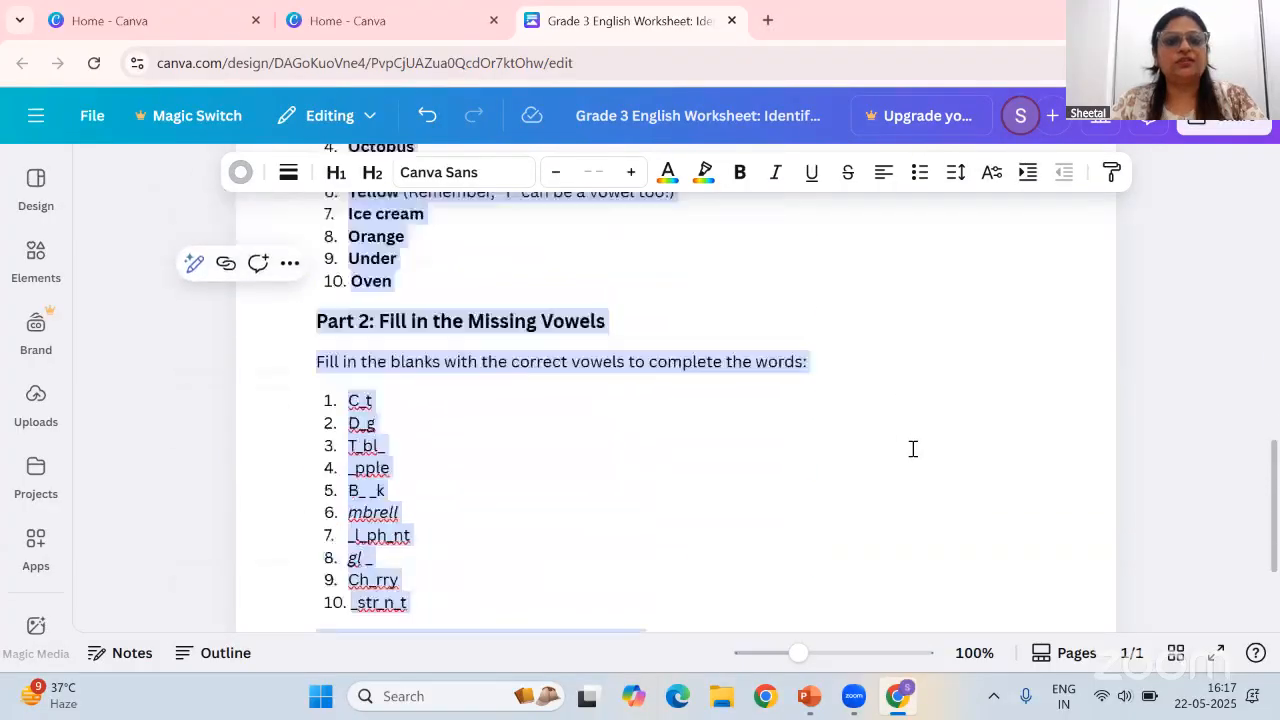
{"action": "scroll", "coordinate": [912, 449], "scroll_direction": "up", "scroll_amount": 3}
{"action": "scroll", "coordinate": [468, 524], "scroll_direction": "down", "scroll_amount": 1}
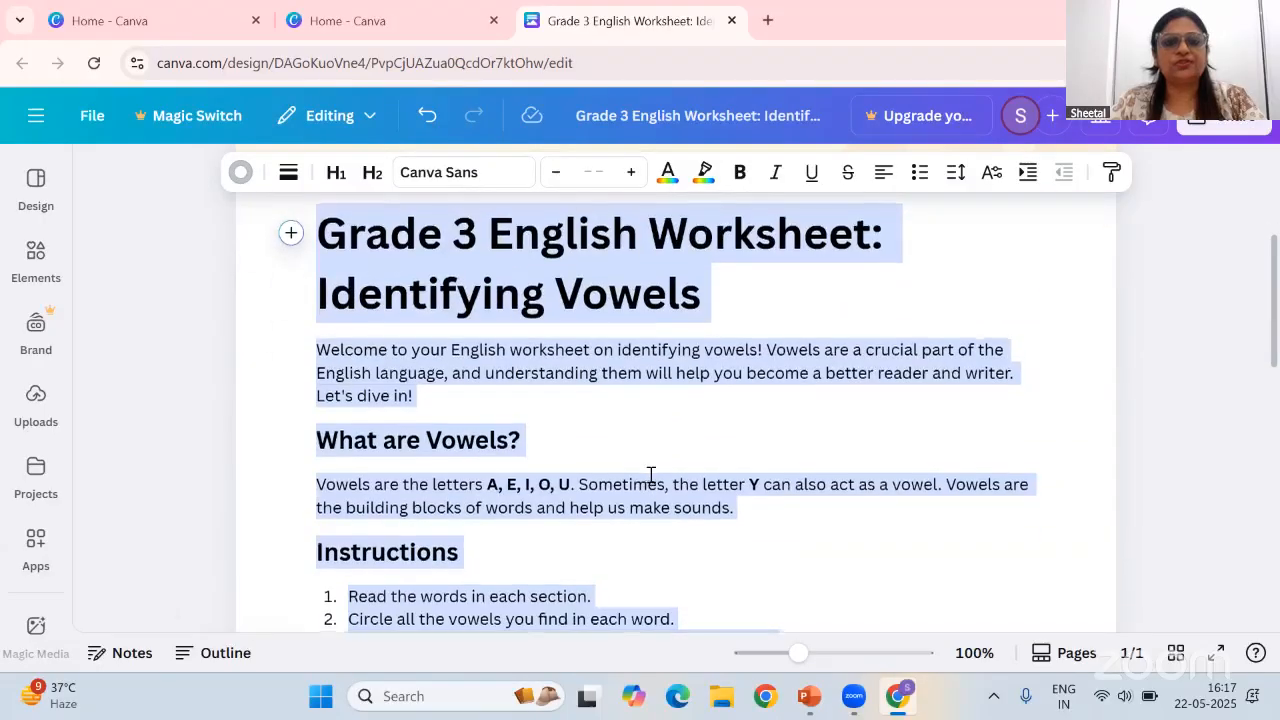
{"action": "scroll", "coordinate": [650, 476], "scroll_direction": "down", "scroll_amount": 3}
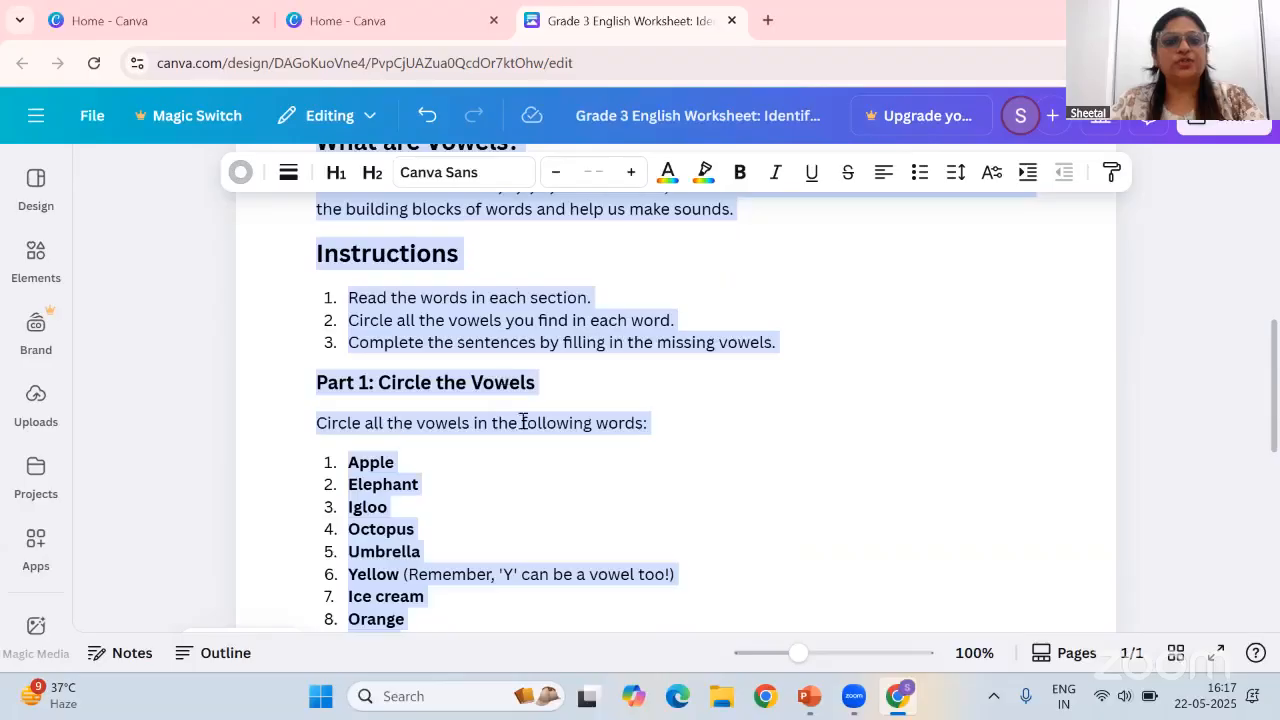
{"action": "scroll", "coordinate": [523, 421], "scroll_direction": "down", "scroll_amount": 6}
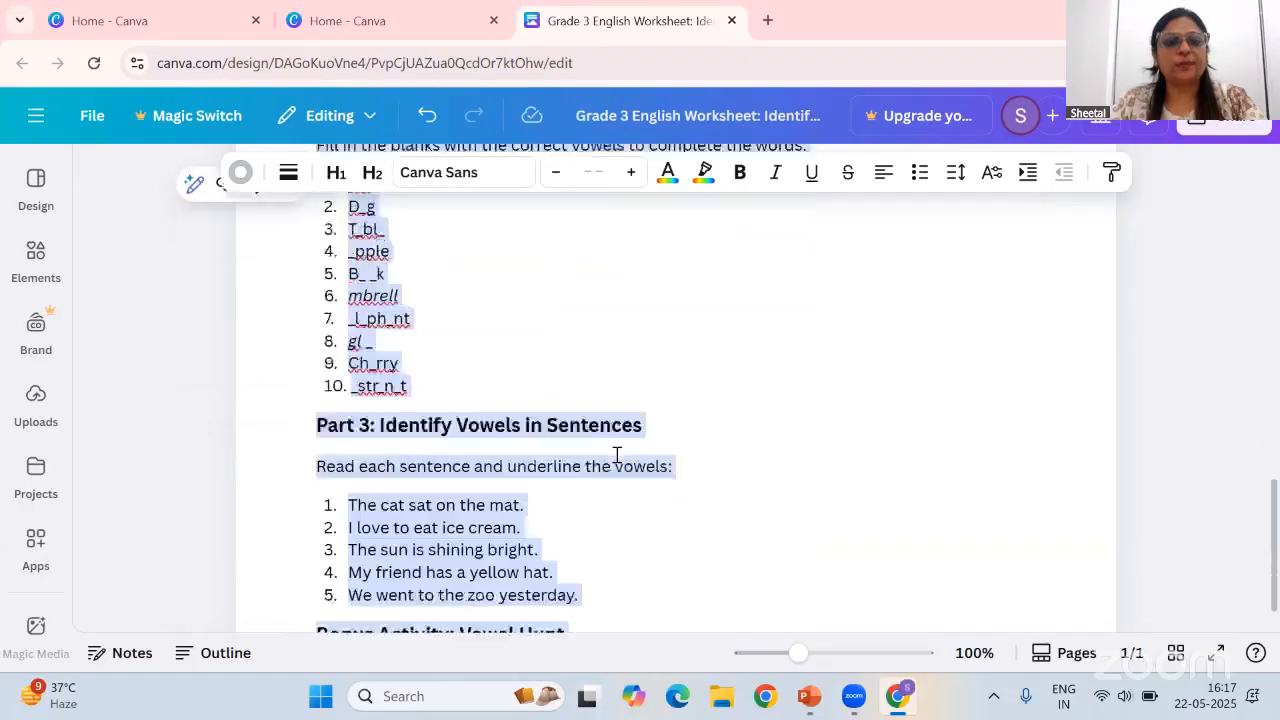
{"action": "scroll", "coordinate": [617, 455], "scroll_direction": "down", "scroll_amount": 1}
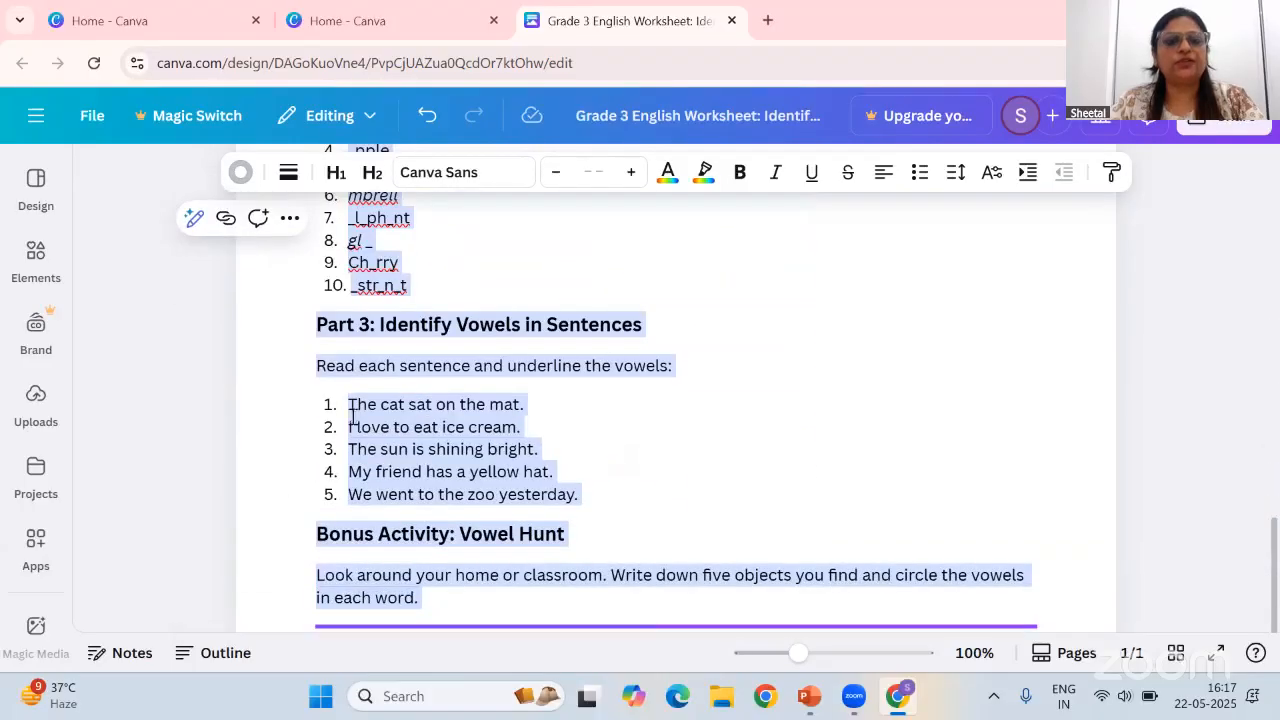
Extend the Part 3 sentence list with Magic Write's Continue writing, inserting the result as new numbered items
{"action": "mouse_move", "coordinate": [355, 404]}
{"action": "left_mouse_down"}
{"action": "mouse_move", "coordinate": [470, 462]}
{"action": "mouse_move", "coordinate": [363, 425]}
{"action": "left_mouse_up"}
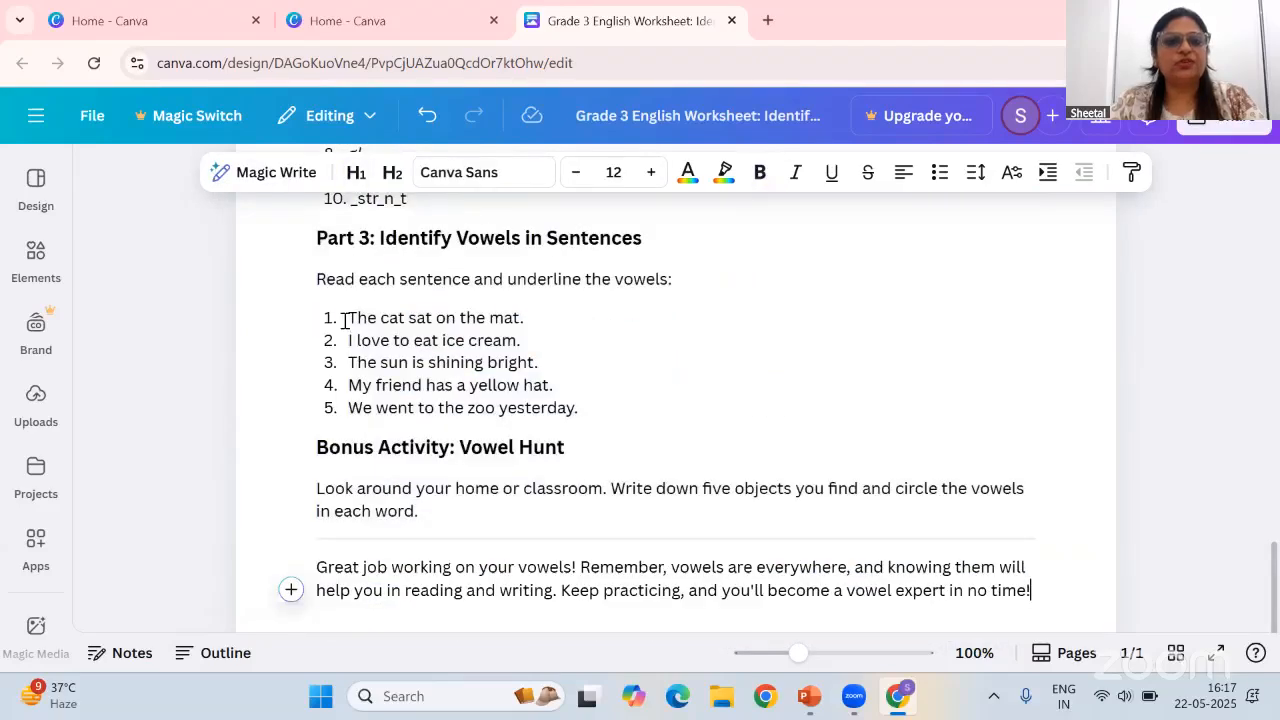
{"action": "left_click_drag", "start_coordinate": [351, 318], "coordinate": [595, 403]}
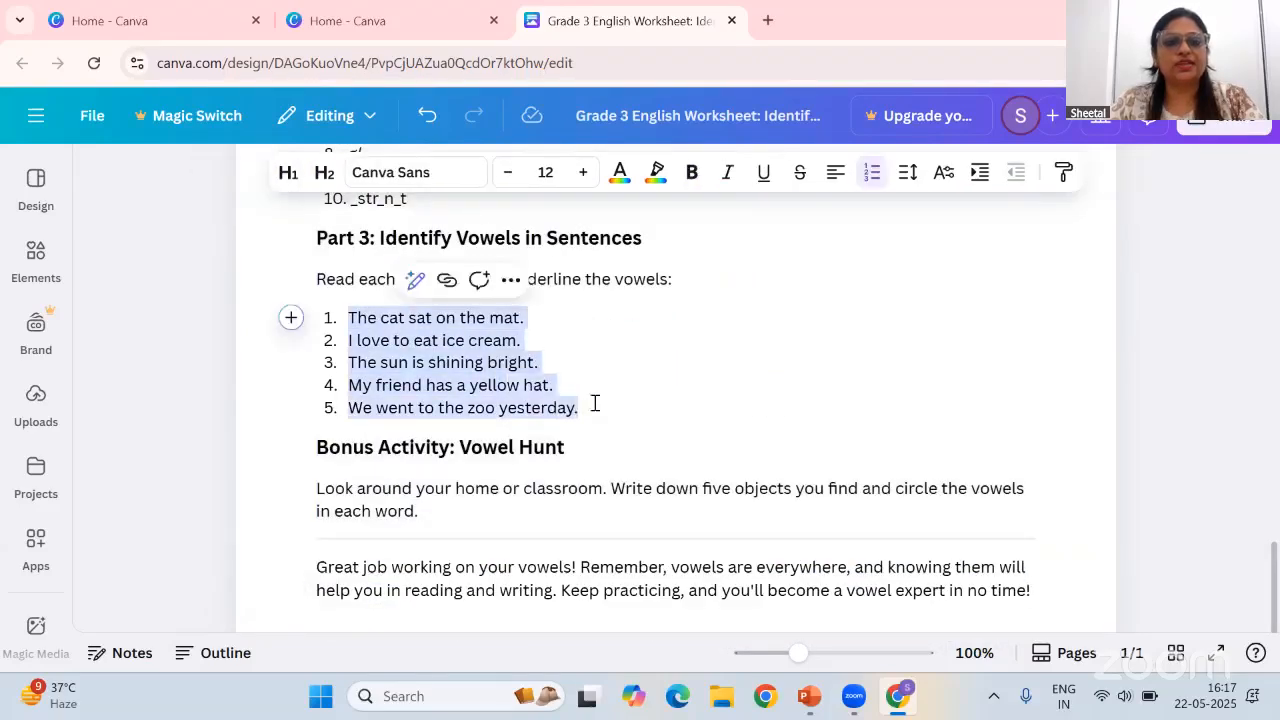
{"action": "left_click", "coordinate": [415, 280]}
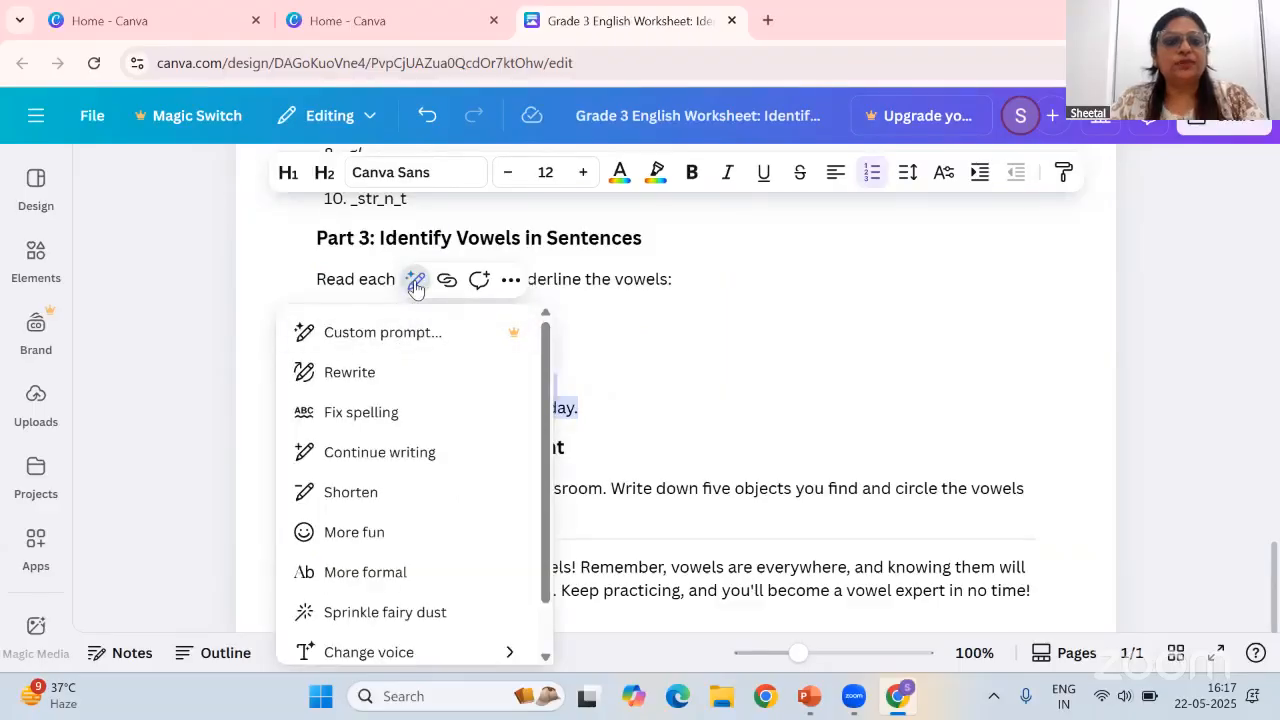
{"action": "left_click", "coordinate": [405, 458]}
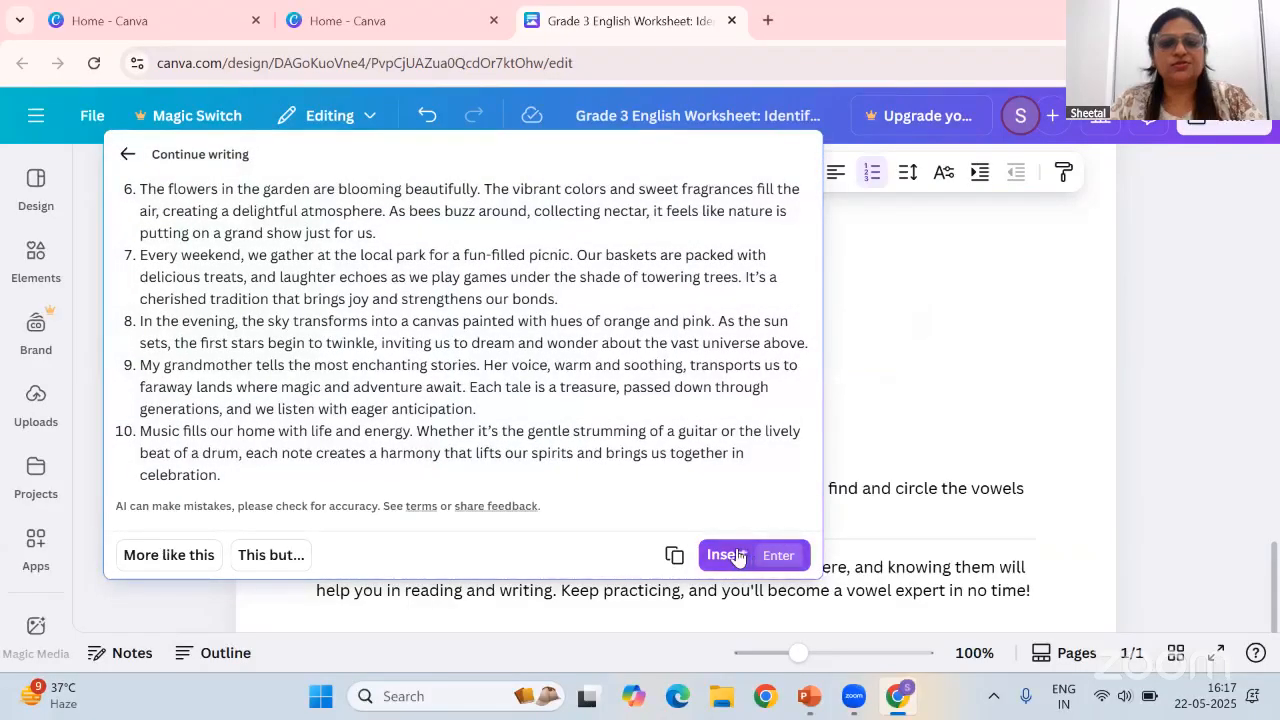
{"action": "left_click", "coordinate": [735, 557]}
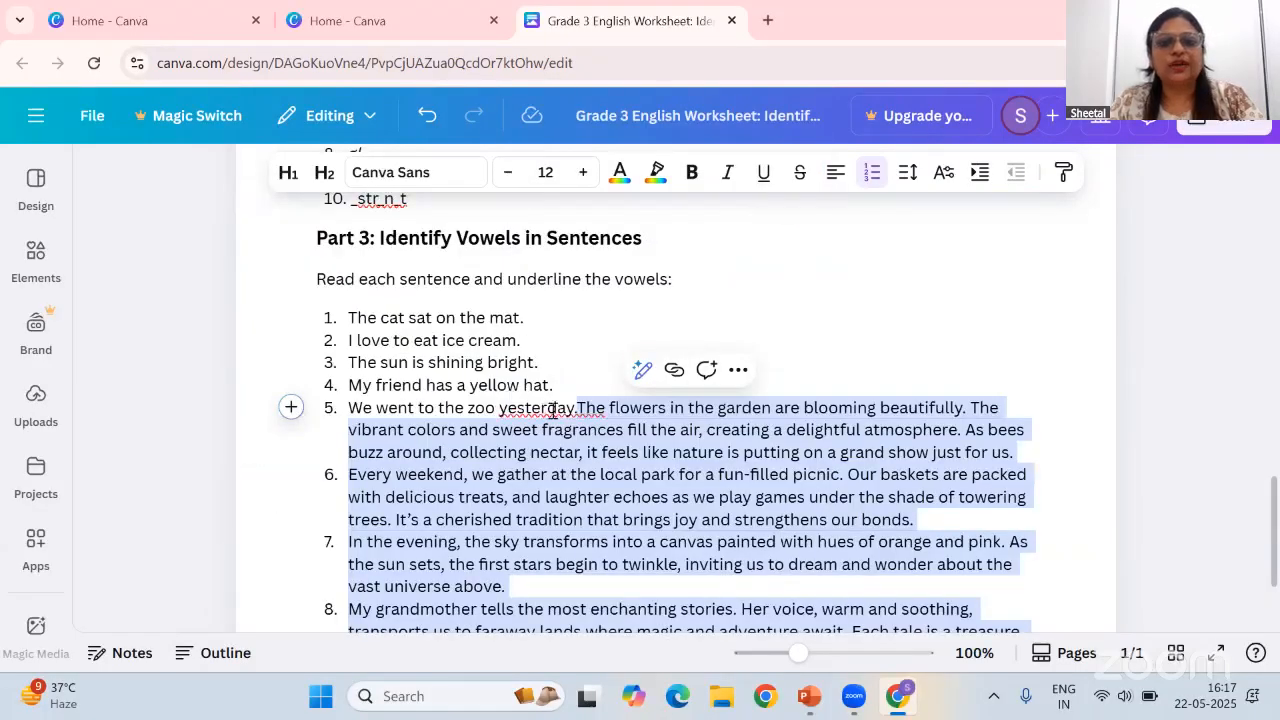
{"action": "left_click", "coordinate": [578, 408]}
{"action": "key", "text": "Return"}
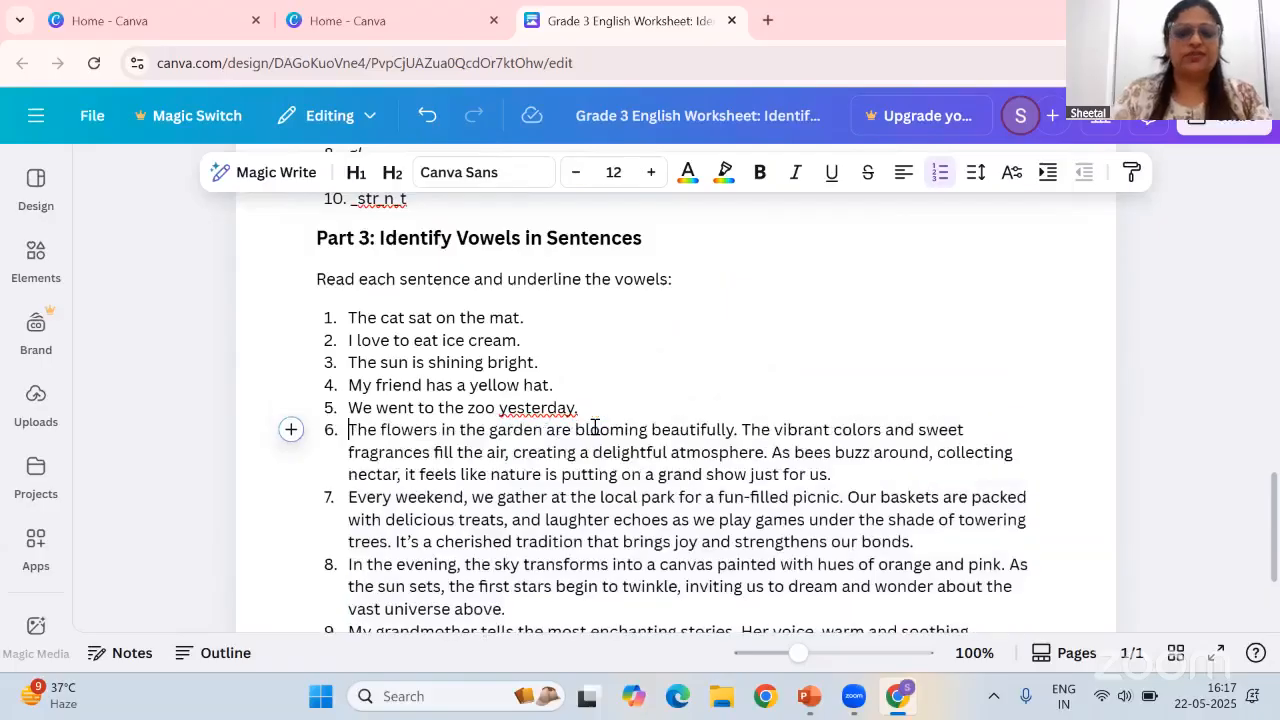
Open the main Canva menu to go back to the home page with recent designs
{"action": "scroll", "coordinate": [694, 414], "scroll_direction": "up", "scroll_amount": 12}
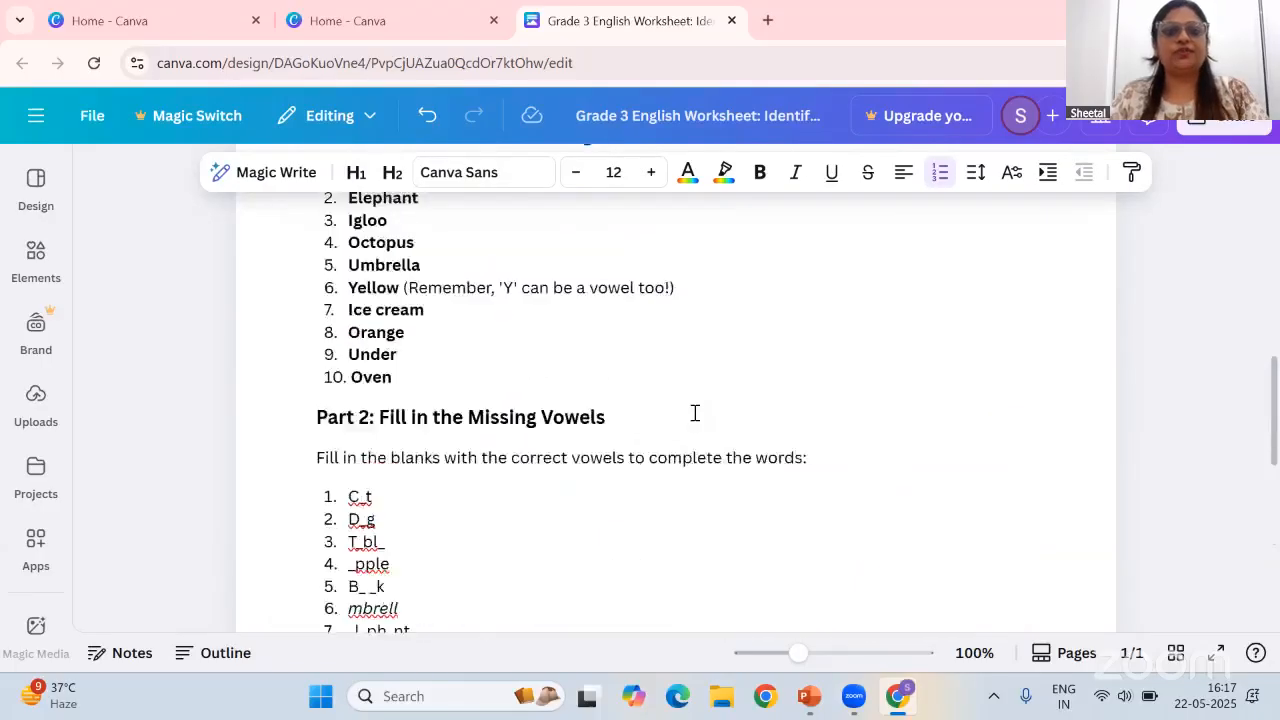
{"action": "scroll", "coordinate": [694, 414], "scroll_direction": "up", "scroll_amount": 3}
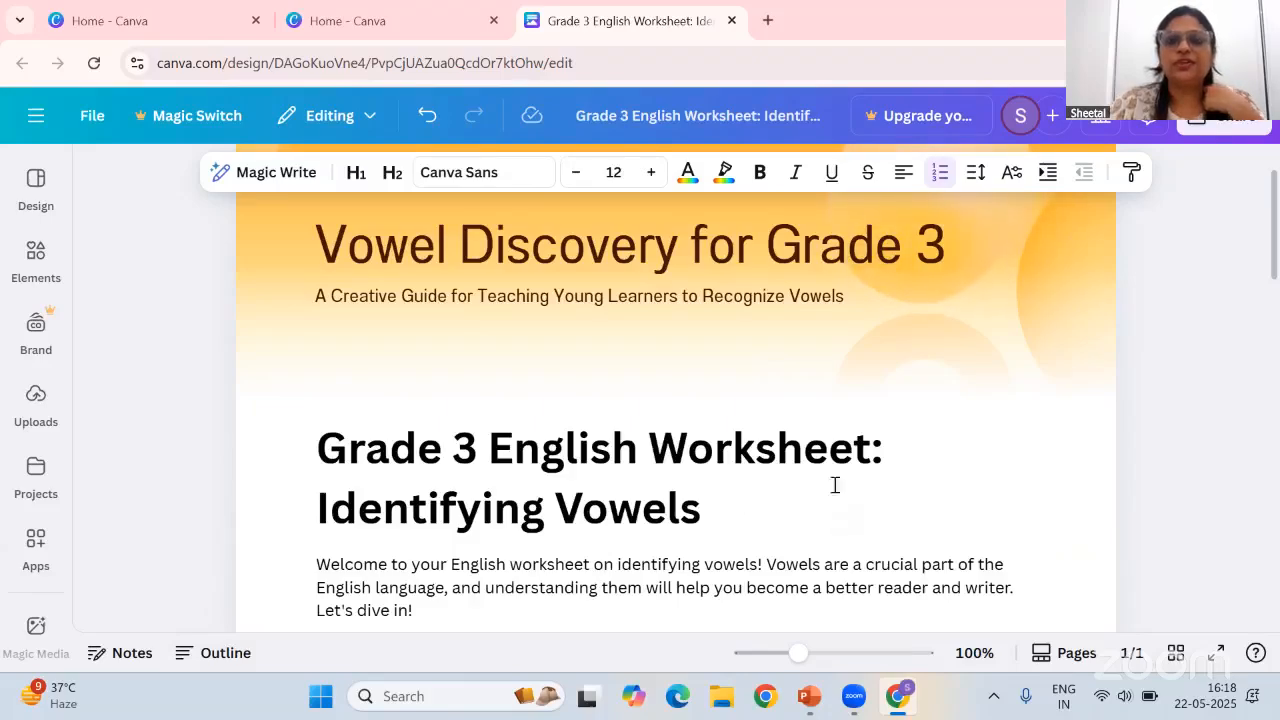
{"action": "left_click", "coordinate": [37, 120]}
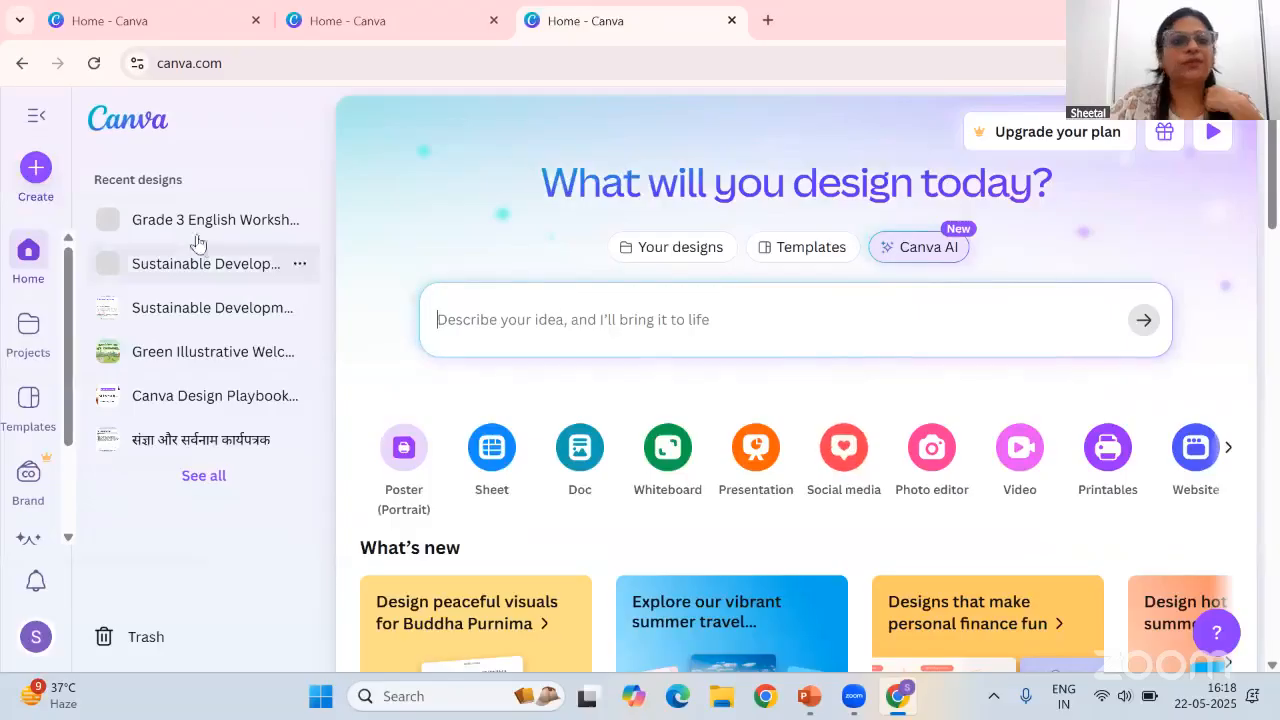
Create a new Facebook Post (Landscape) design from the social media designs
{"action": "left_click", "coordinate": [838, 445]}
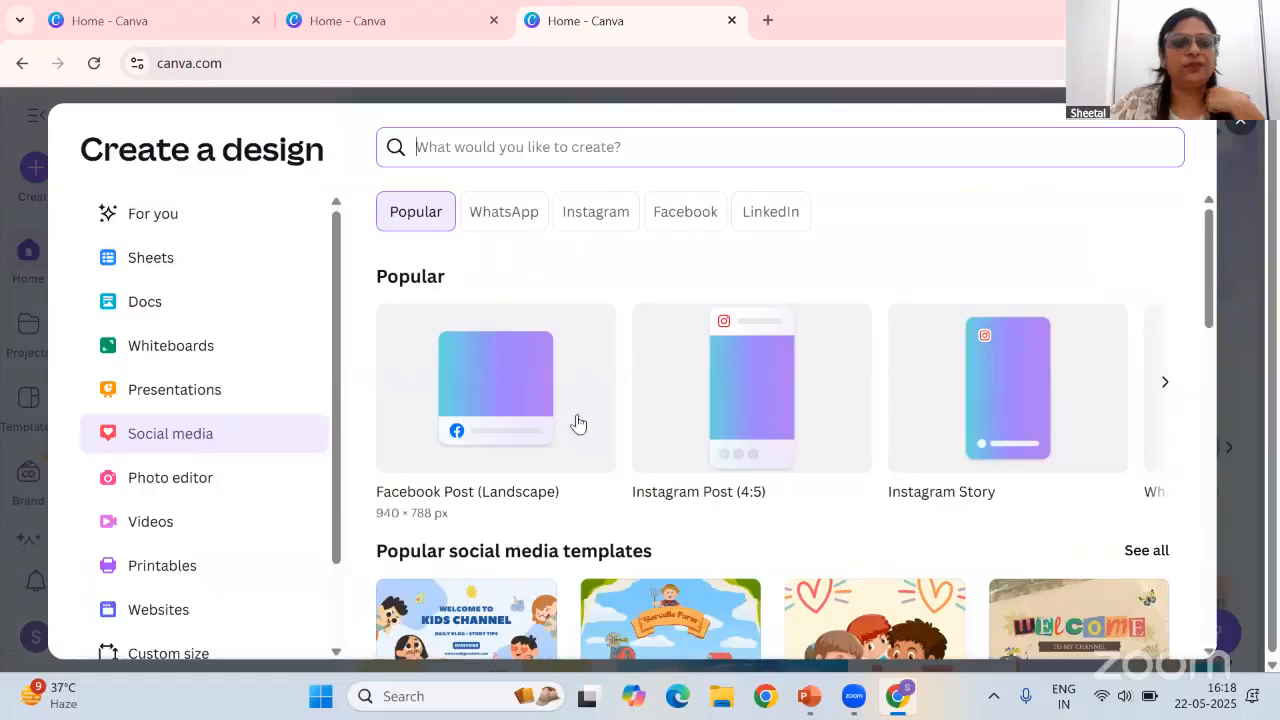
{"action": "left_click", "coordinate": [500, 381]}
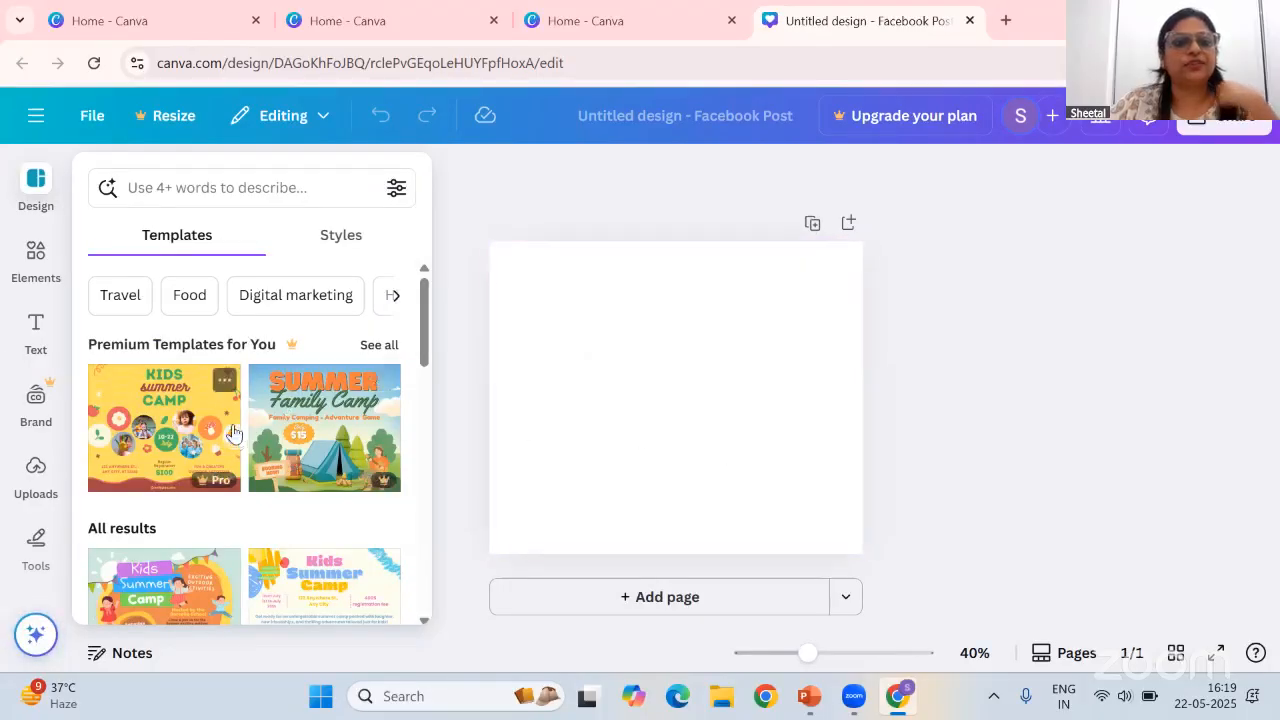
Search templates for 'poster on water conservation' and apply the Blue and White Minimalist World Water Day Facebook Post template
{"action": "scroll", "coordinate": [234, 438], "scroll_direction": "down", "scroll_amount": 10}
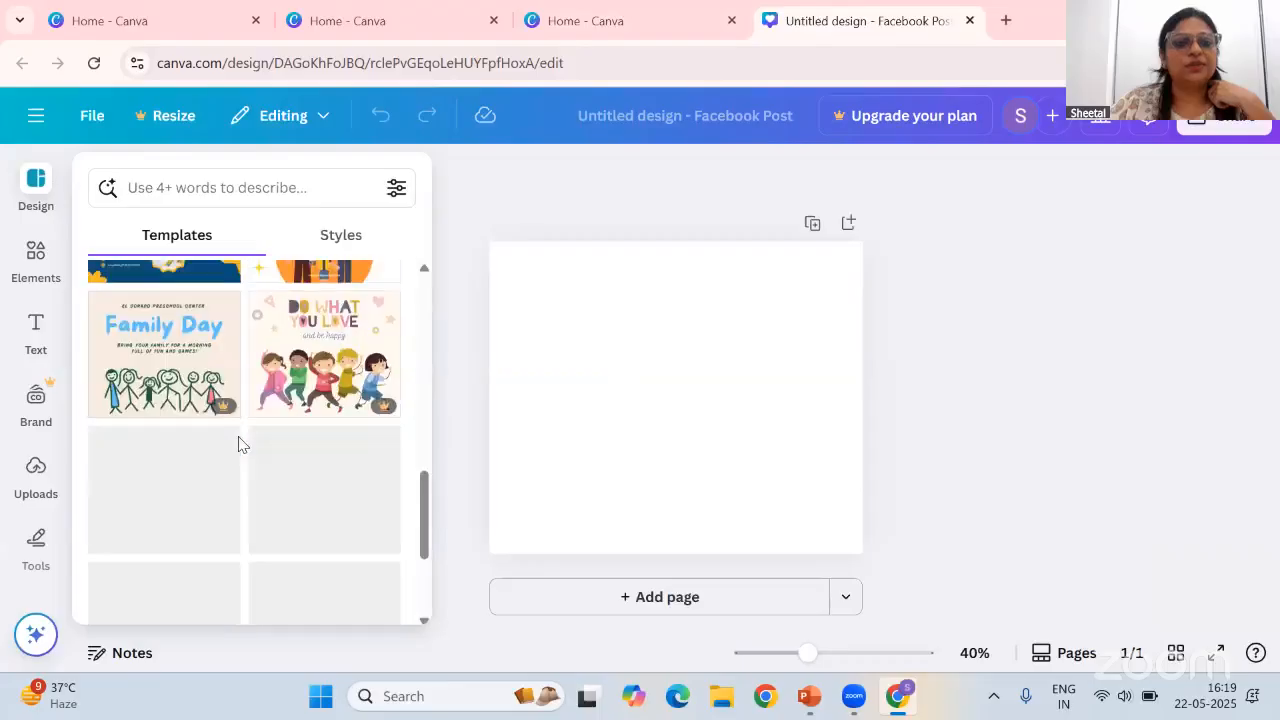
{"action": "left_click", "coordinate": [283, 200]}
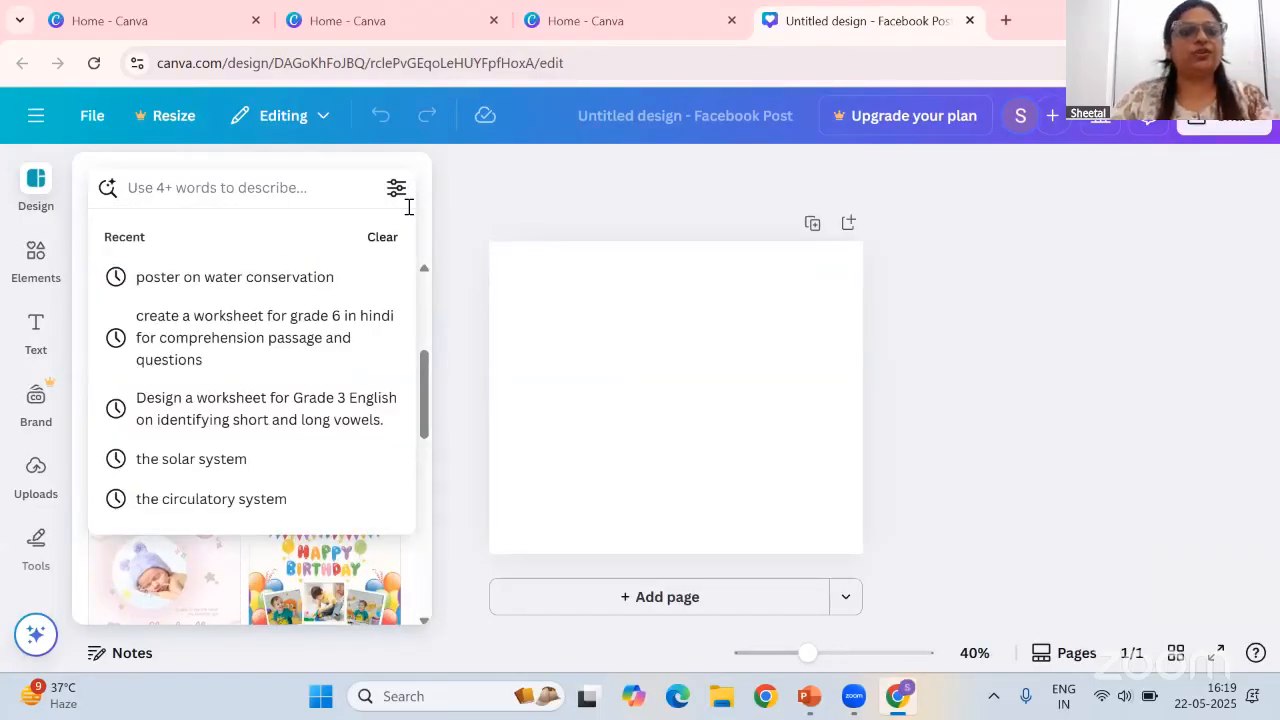
{"action": "left_click", "coordinate": [282, 288]}
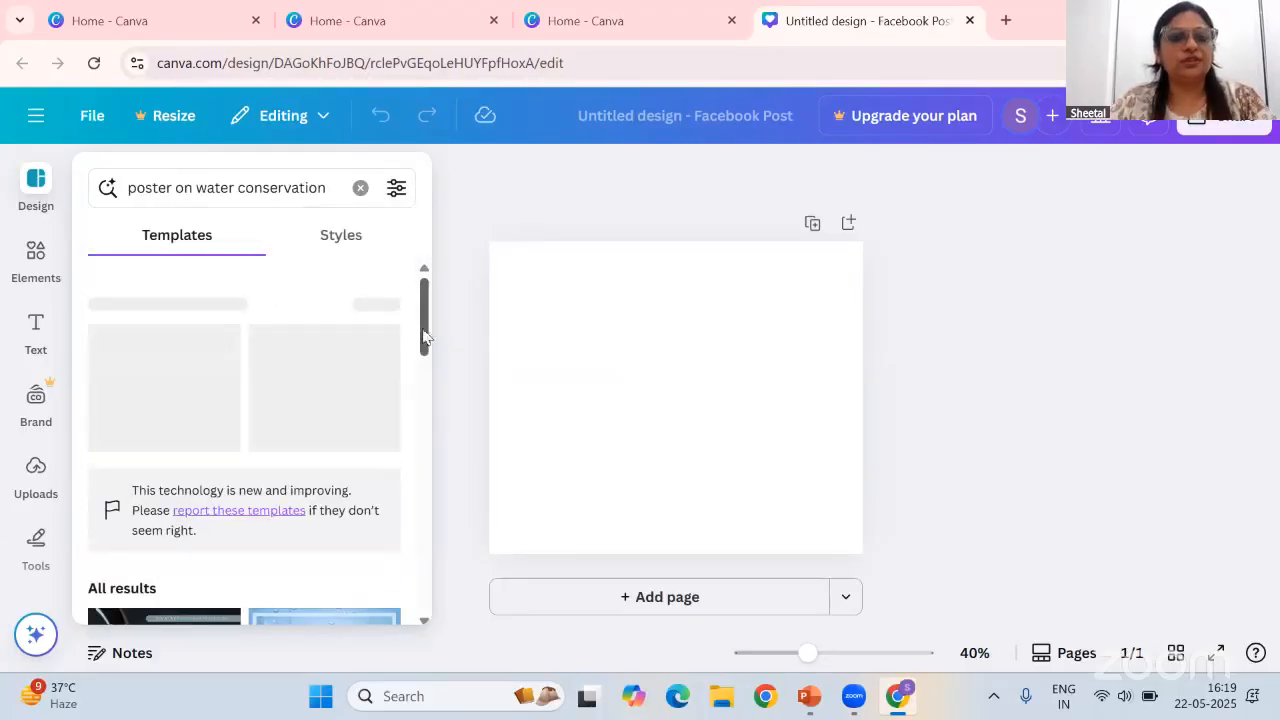
{"action": "left_click_drag", "start_coordinate": [424, 338], "coordinate": [418, 390]}
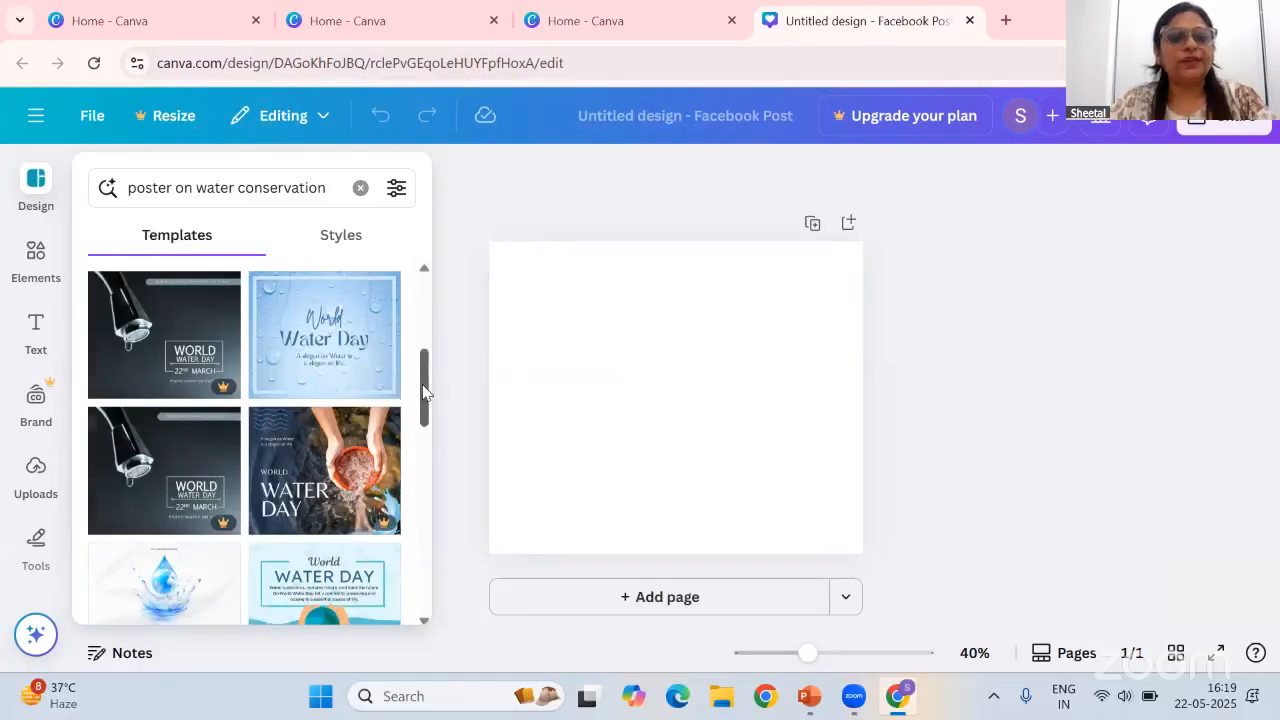
{"action": "scroll", "coordinate": [424, 392], "scroll_direction": "up", "scroll_amount": 1}
{"action": "left_click_drag", "start_coordinate": [424, 392], "coordinate": [423, 472]}
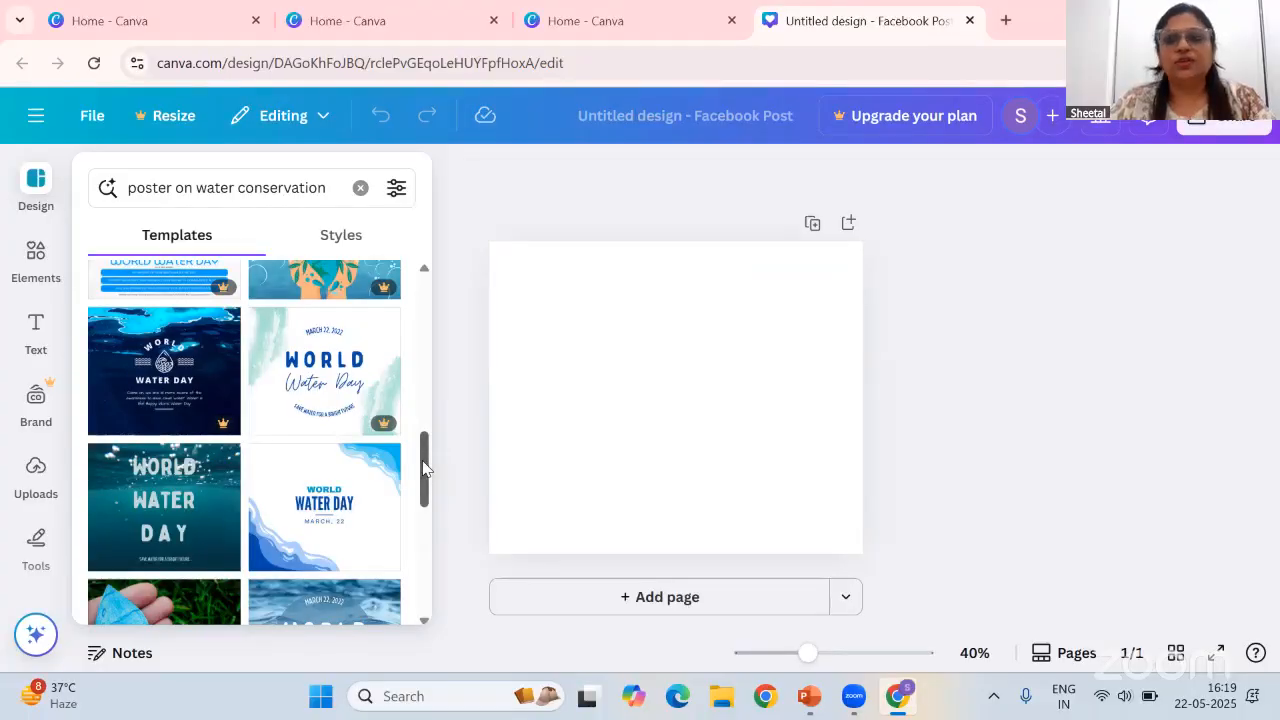
{"action": "left_click_drag", "start_coordinate": [421, 480], "coordinate": [424, 553]}
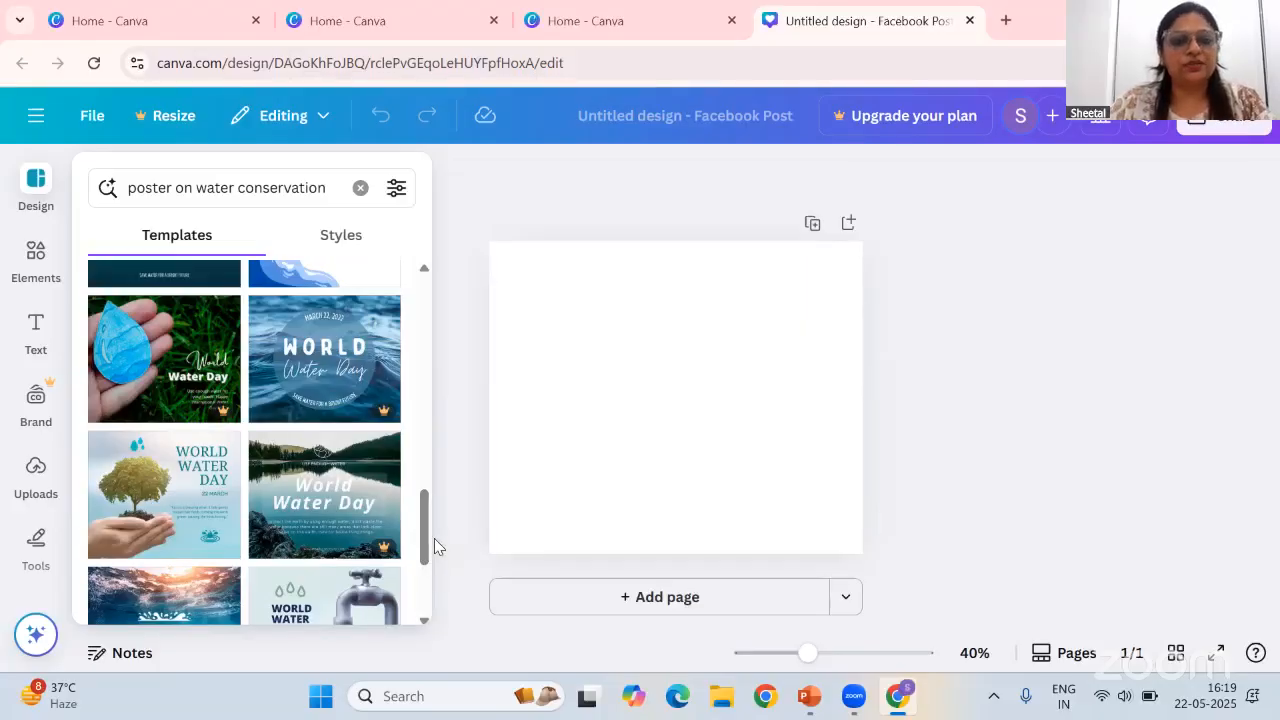
{"action": "scroll", "coordinate": [424, 560], "scroll_direction": "down", "scroll_amount": 3}
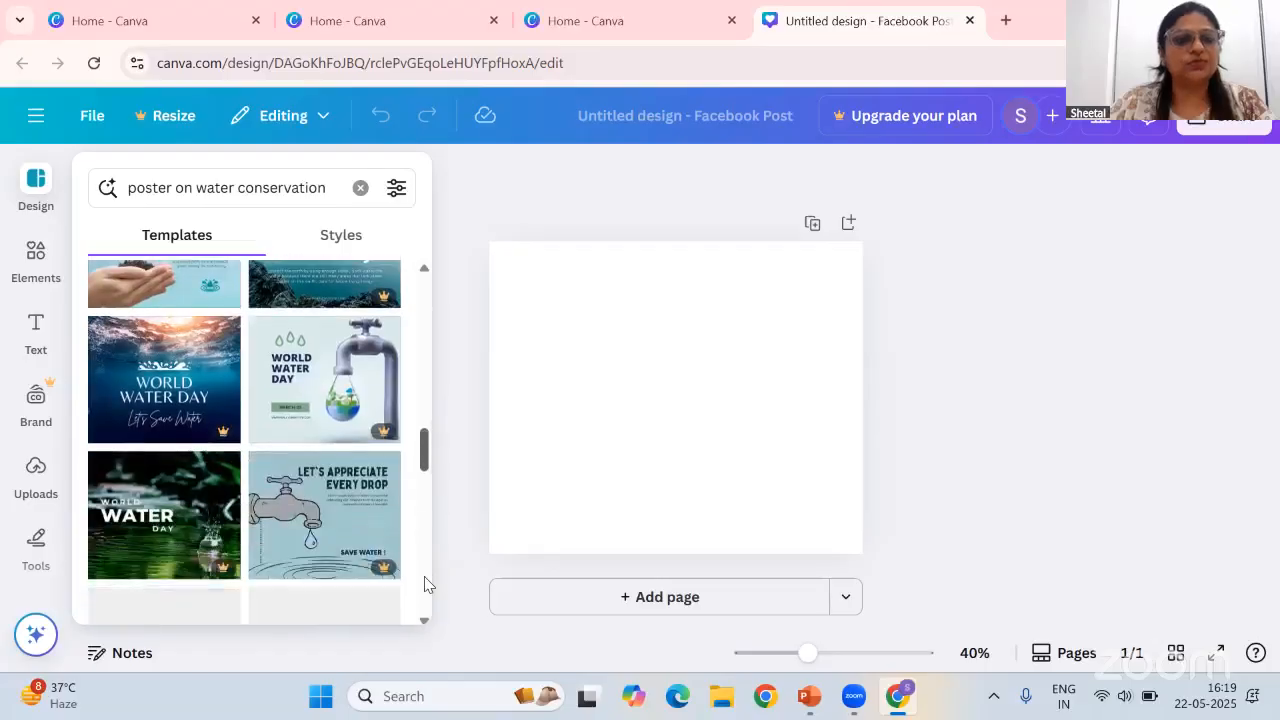
{"action": "scroll", "coordinate": [365, 513], "scroll_direction": "down", "scroll_amount": 1}
{"action": "scroll", "coordinate": [365, 514], "scroll_direction": "down", "scroll_amount": 1}
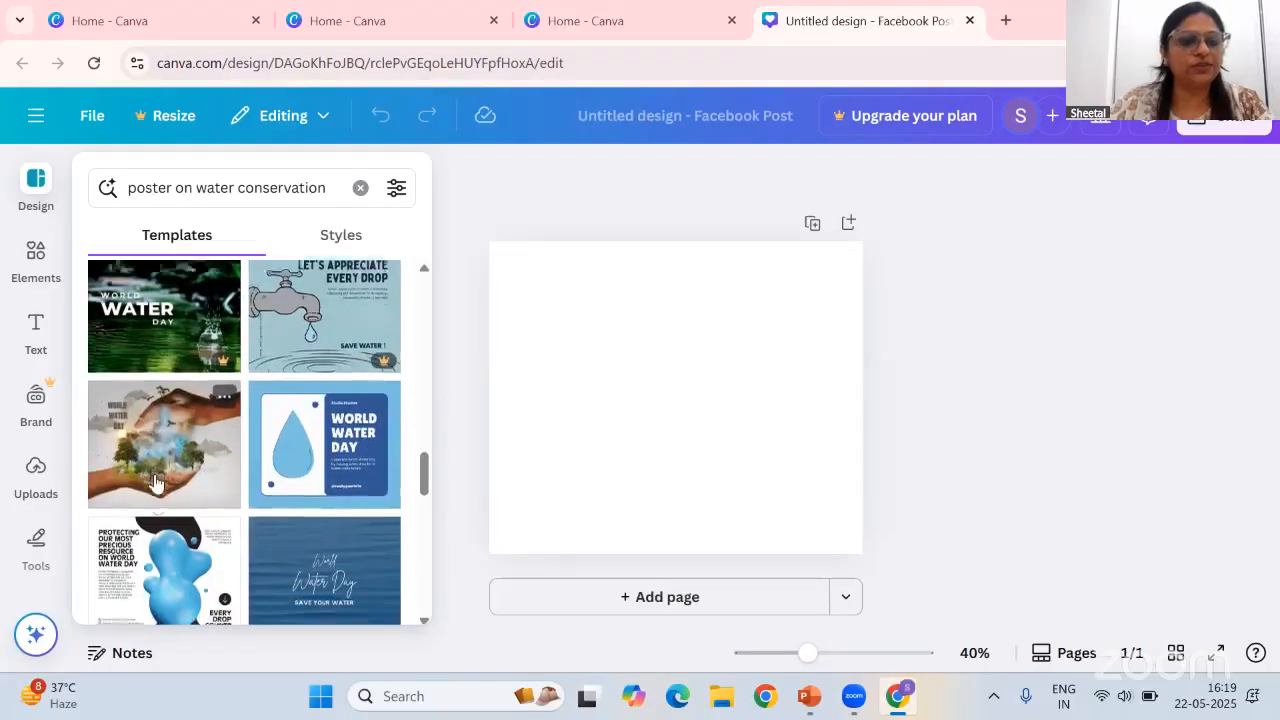
{"action": "scroll", "coordinate": [200, 450], "scroll_direction": "down", "scroll_amount": 2}
{"action": "scroll", "coordinate": [300, 390], "scroll_direction": "up", "scroll_amount": 1}
{"action": "left_click", "coordinate": [328, 368]}
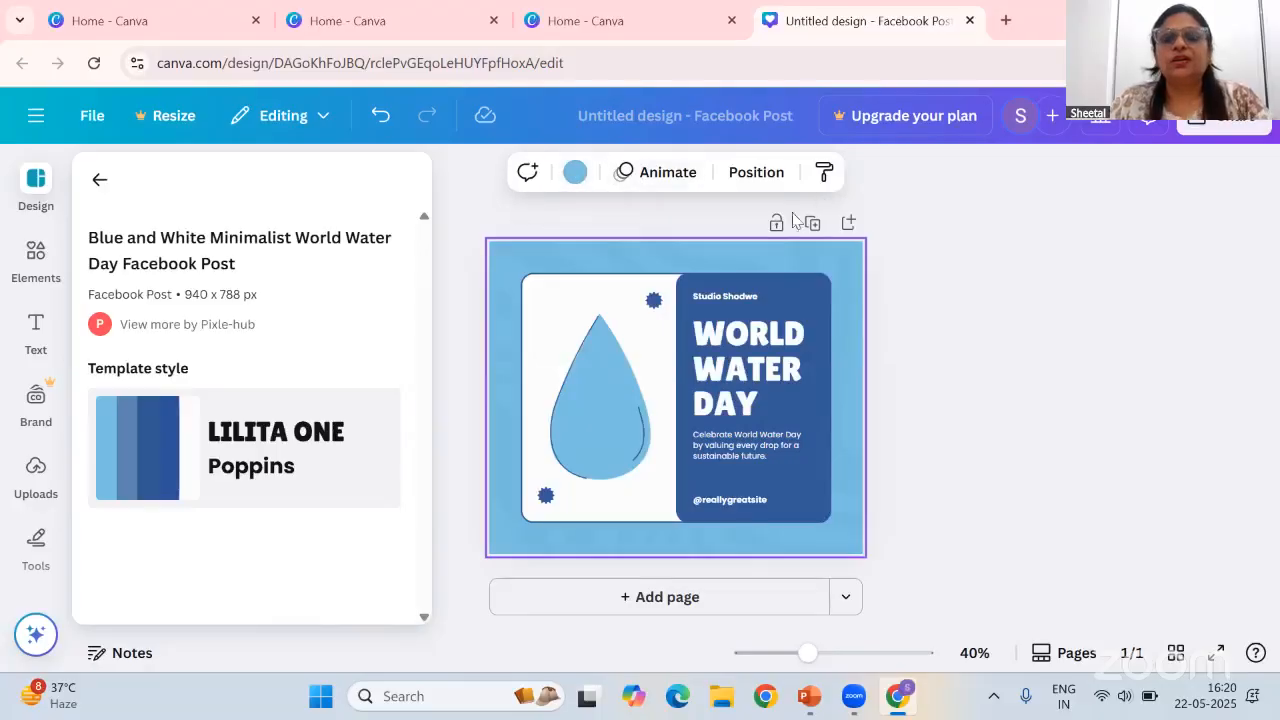
Replace the template's dark blue colour everywhere with the coral red swatch using Change all
{"action": "left_click", "coordinate": [748, 256]}
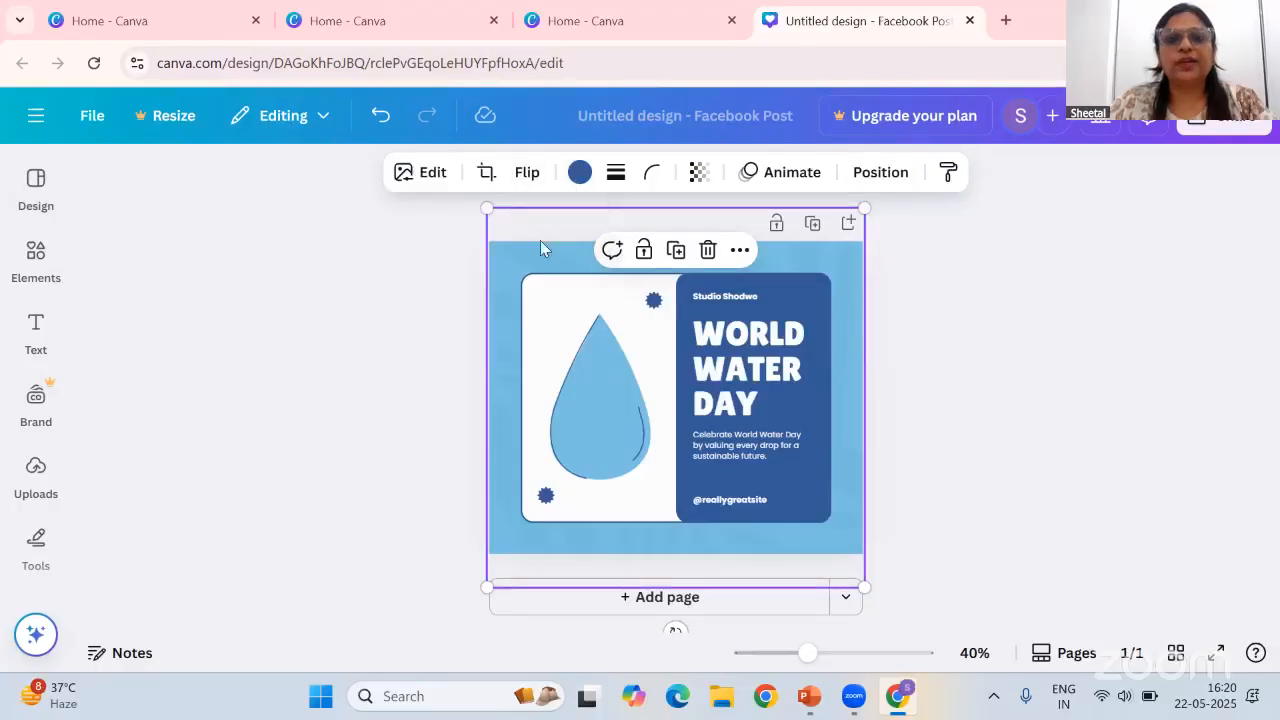
{"action": "left_click", "coordinate": [578, 174]}
{"action": "scroll", "coordinate": [297, 437], "scroll_direction": "down", "scroll_amount": 2}
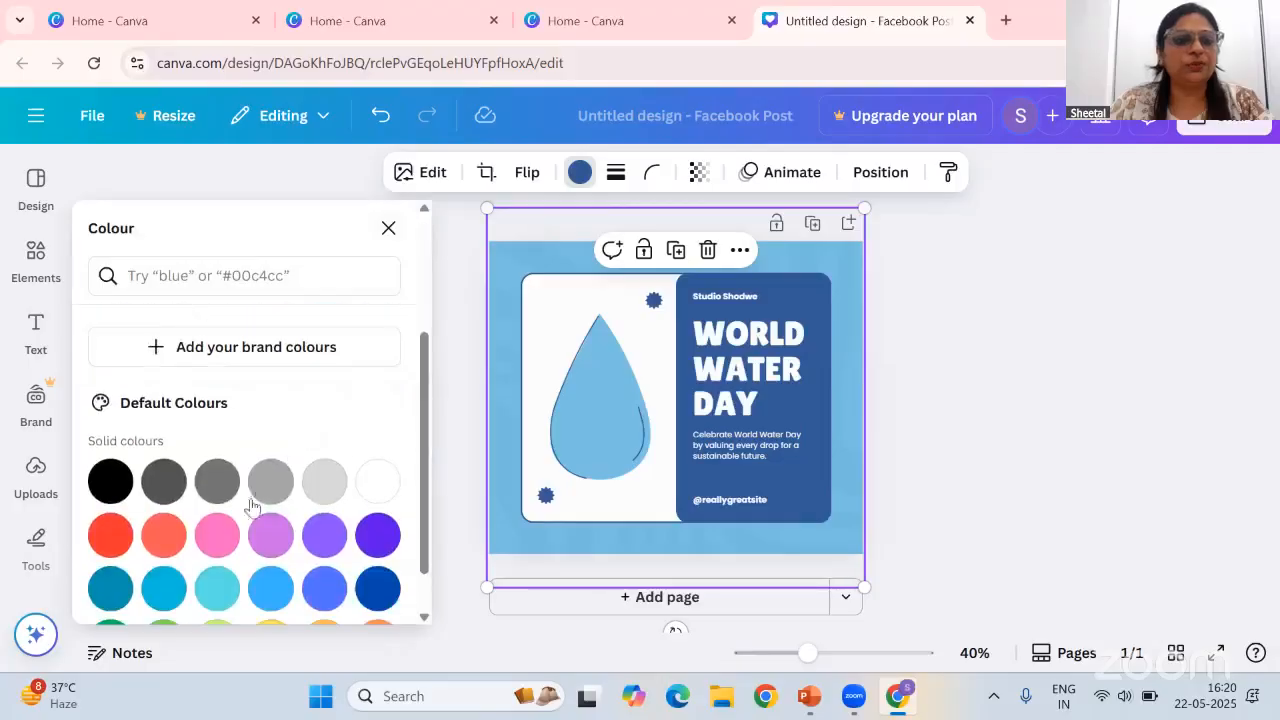
{"action": "left_click", "coordinate": [164, 536]}
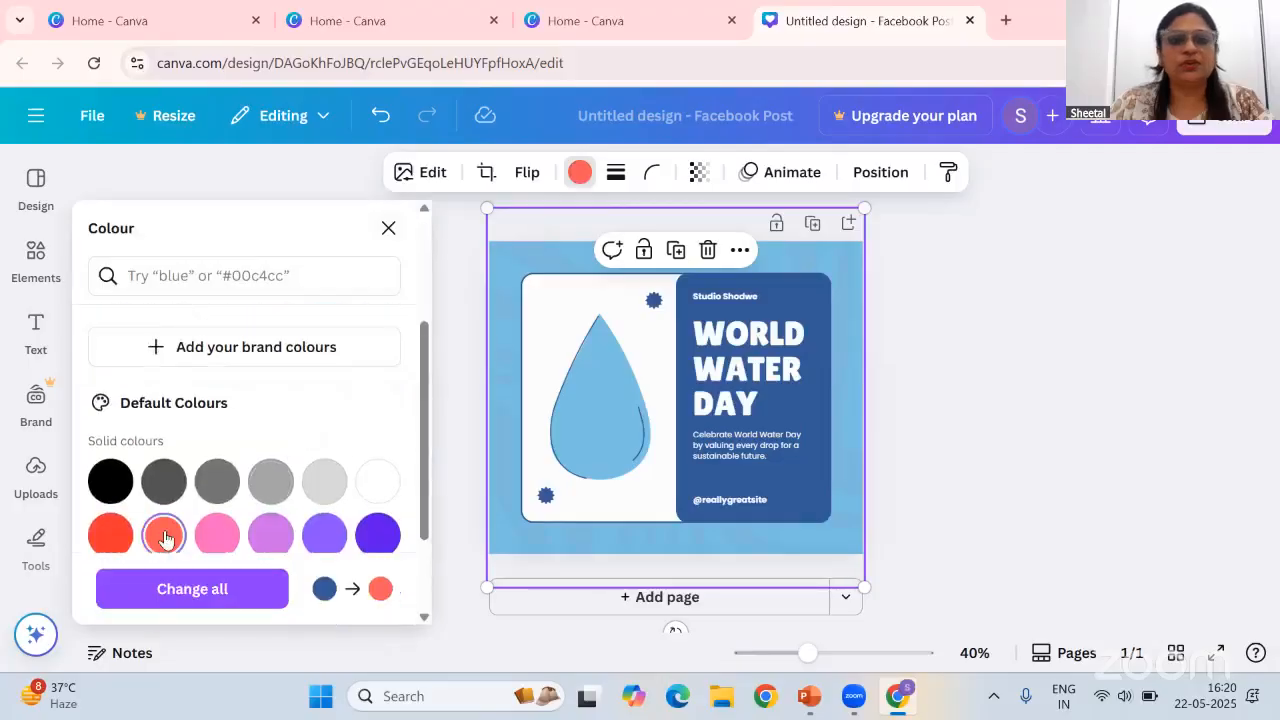
{"action": "left_click", "coordinate": [222, 590]}
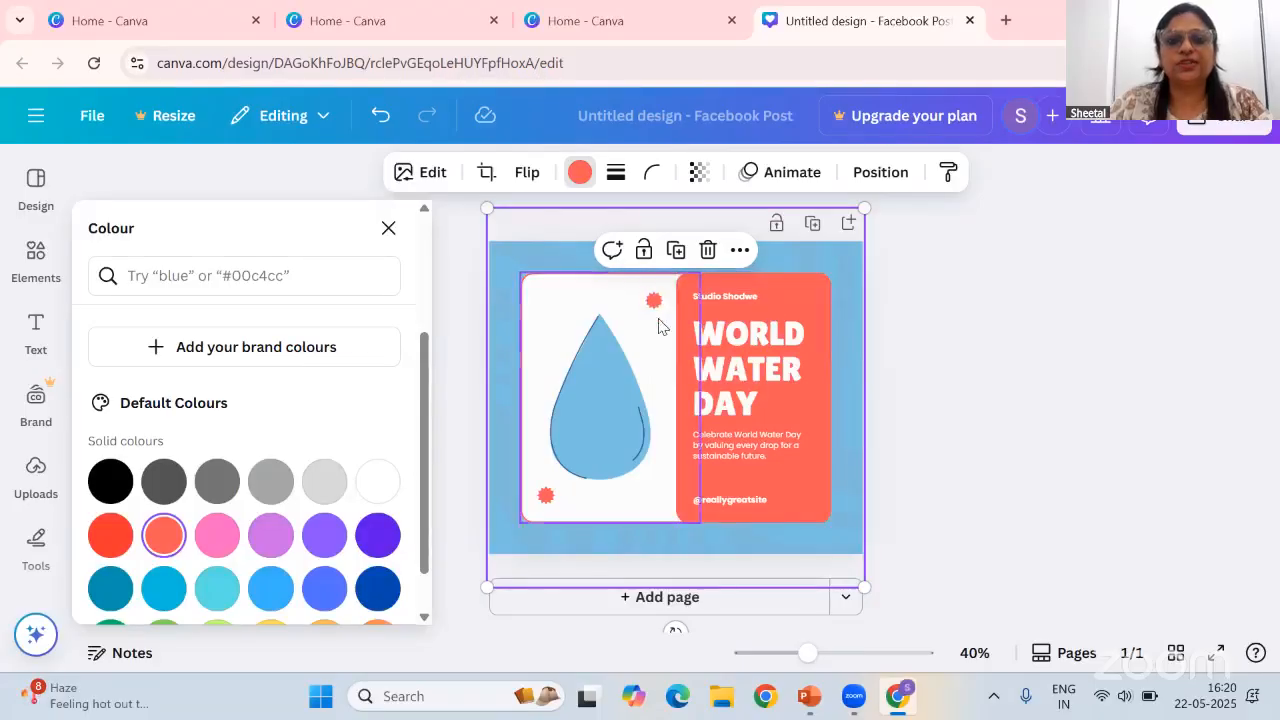
Recolour the water drop to Turquoise blue
{"action": "left_click", "coordinate": [606, 391]}
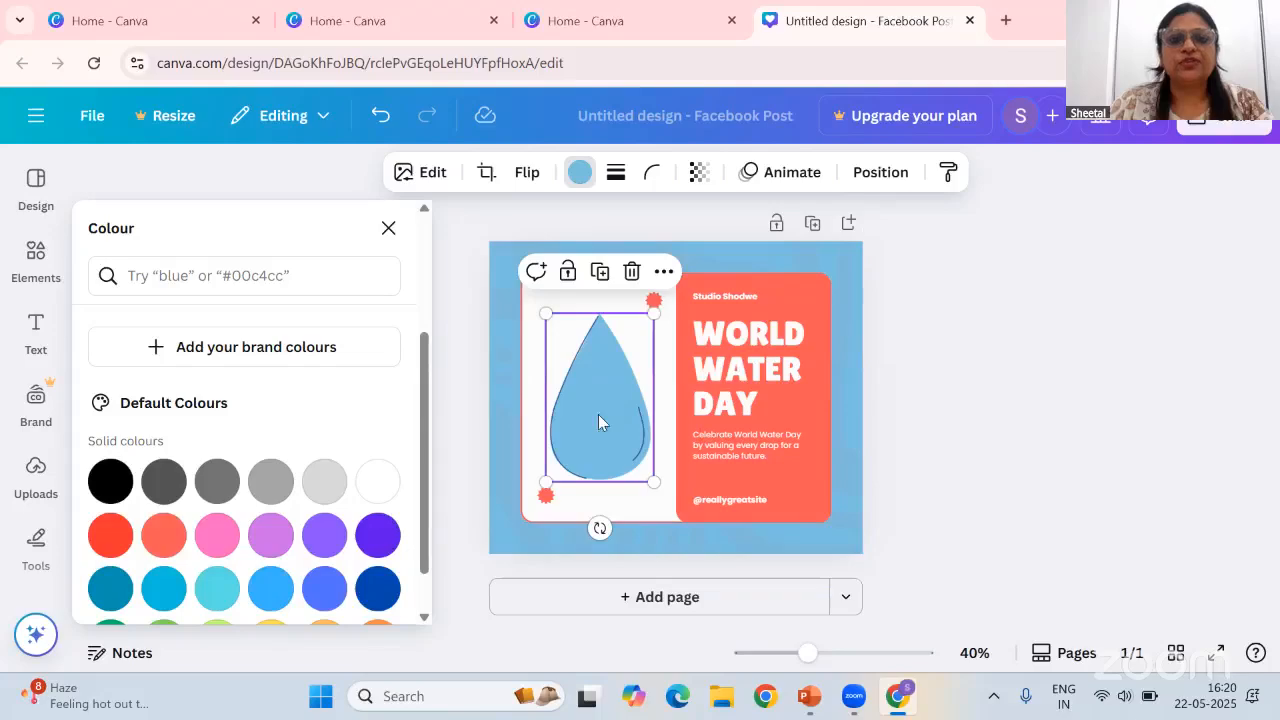
{"action": "scroll", "coordinate": [285, 572], "scroll_direction": "down", "scroll_amount": 1}
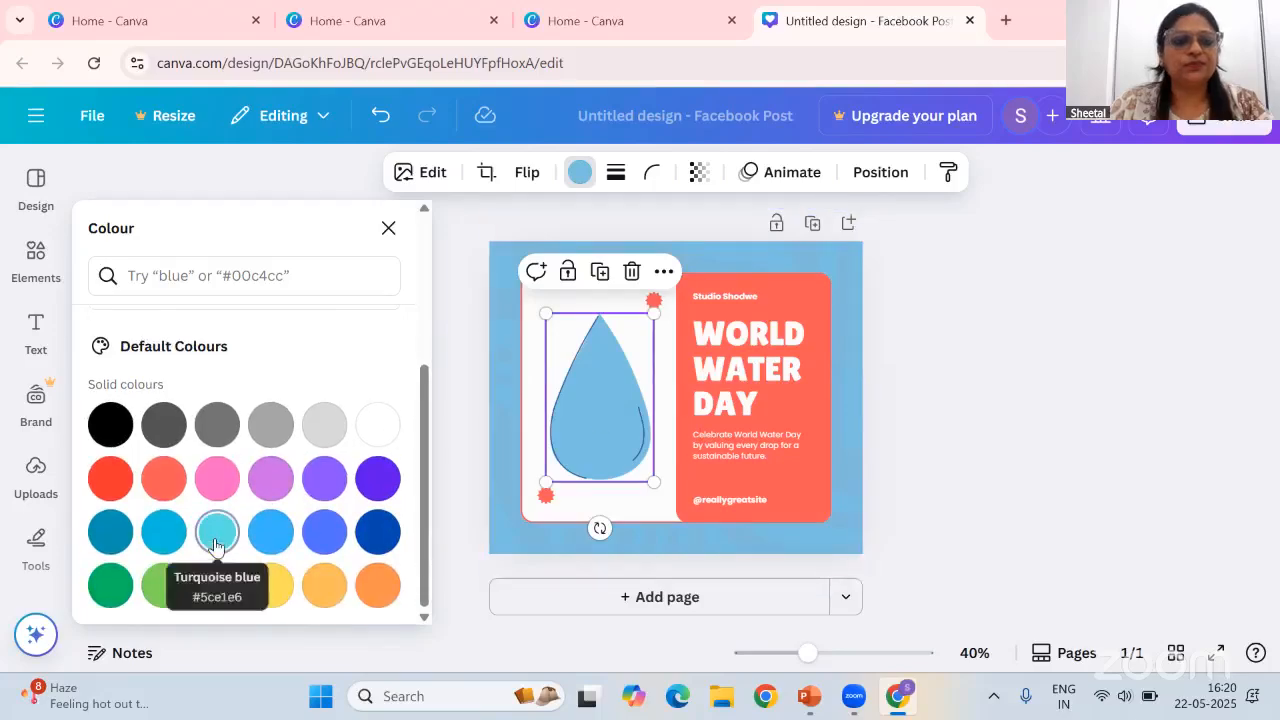
{"action": "left_click", "coordinate": [217, 531]}
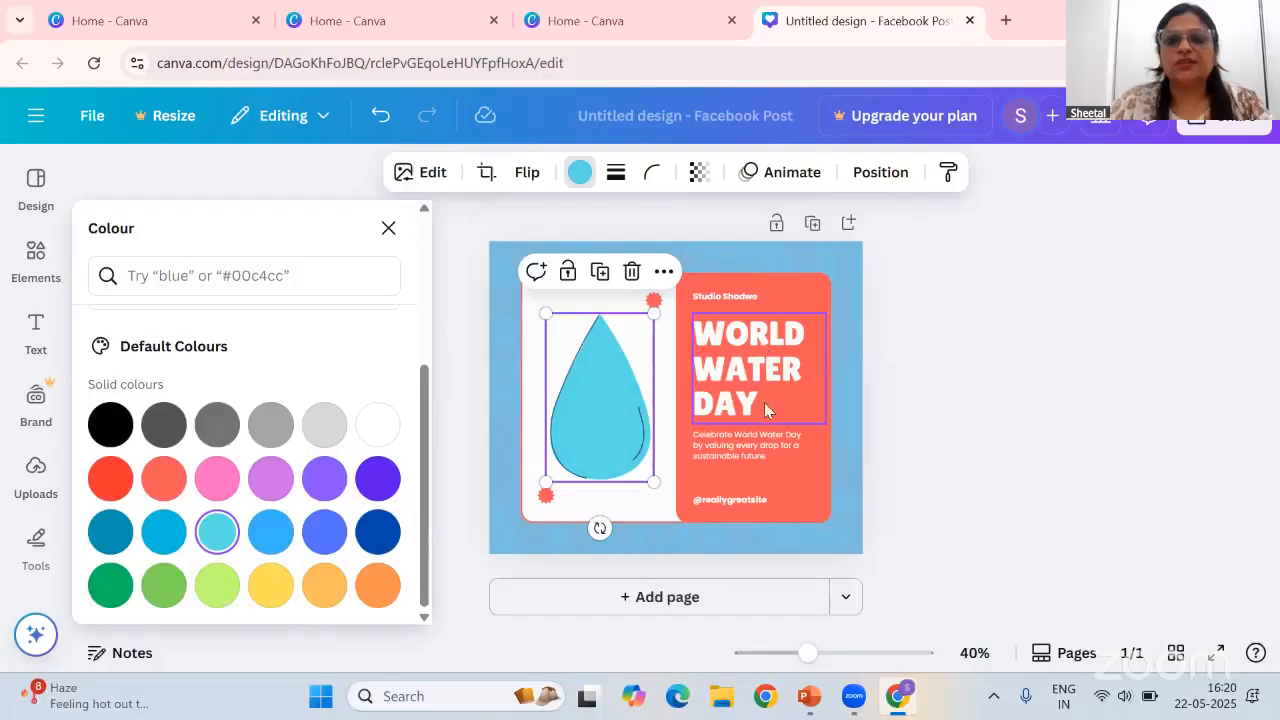
Rewrite the description text with Magic Write's Rewrite, replace it with the suggestion, and enlarge its text box
{"action": "left_click", "coordinate": [764, 450]}
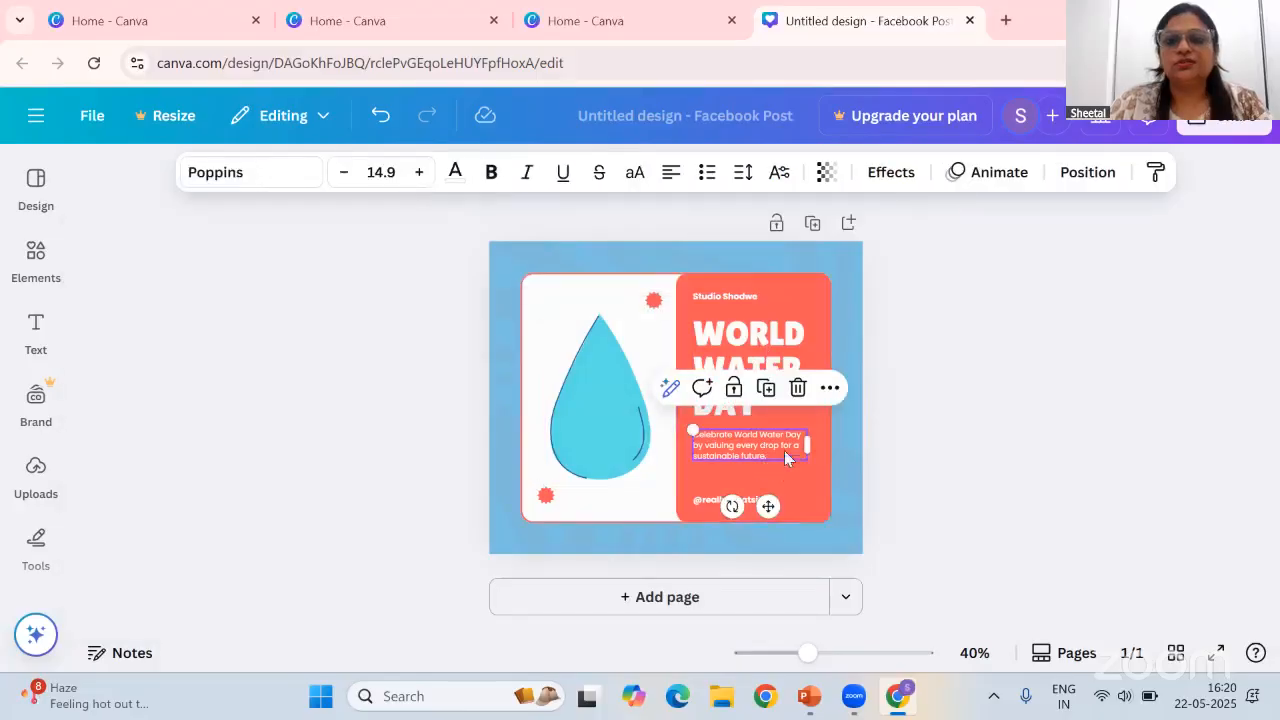
{"action": "left_click", "coordinate": [670, 389]}
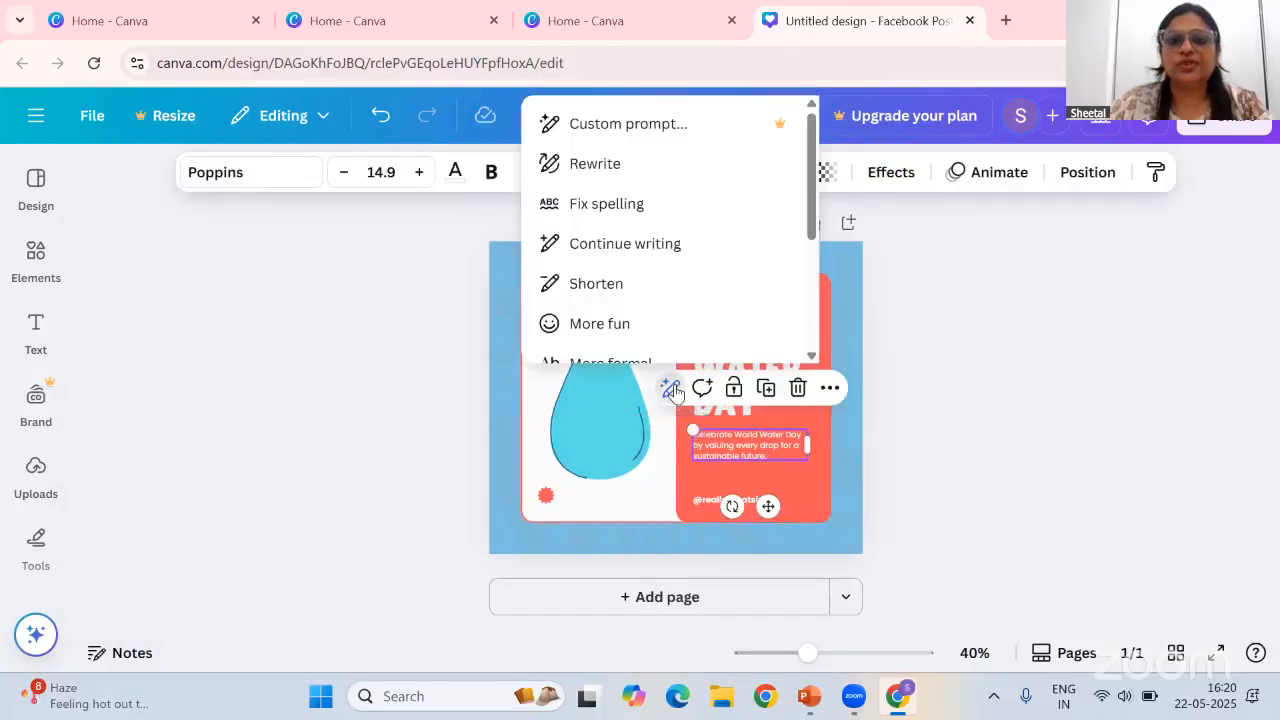
{"action": "left_click", "coordinate": [631, 168]}
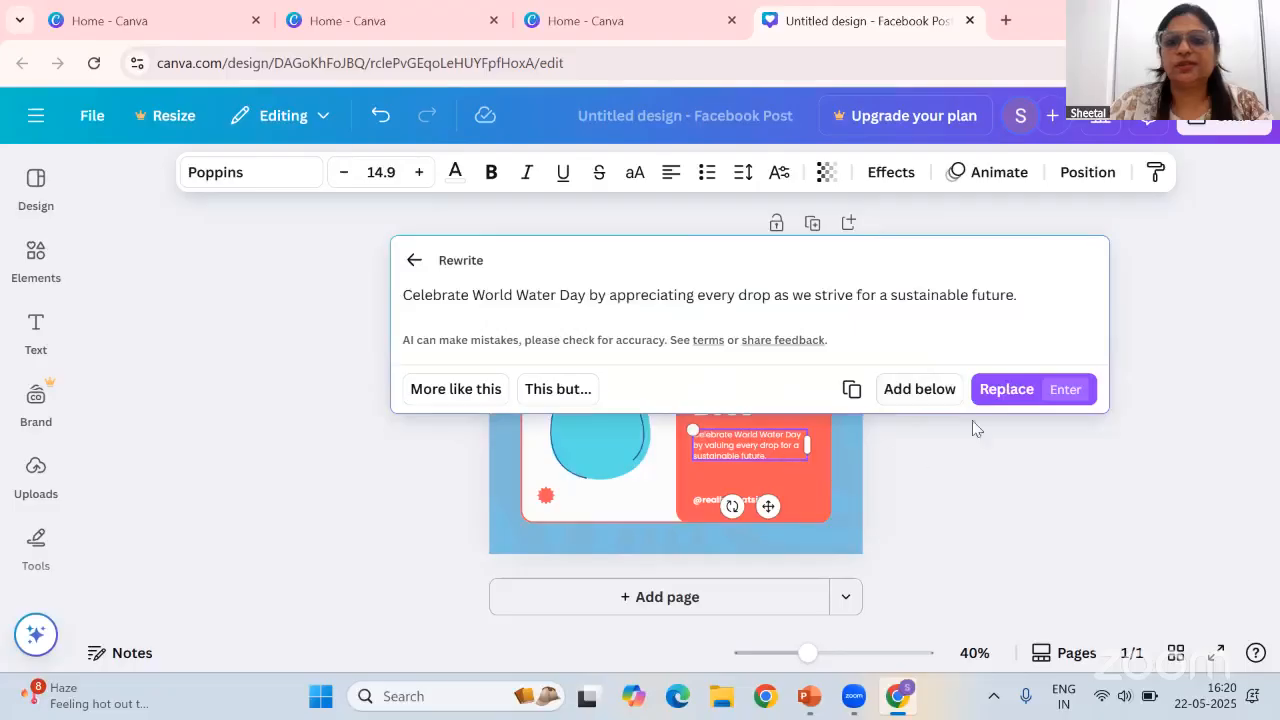
{"action": "left_click", "coordinate": [1000, 390]}
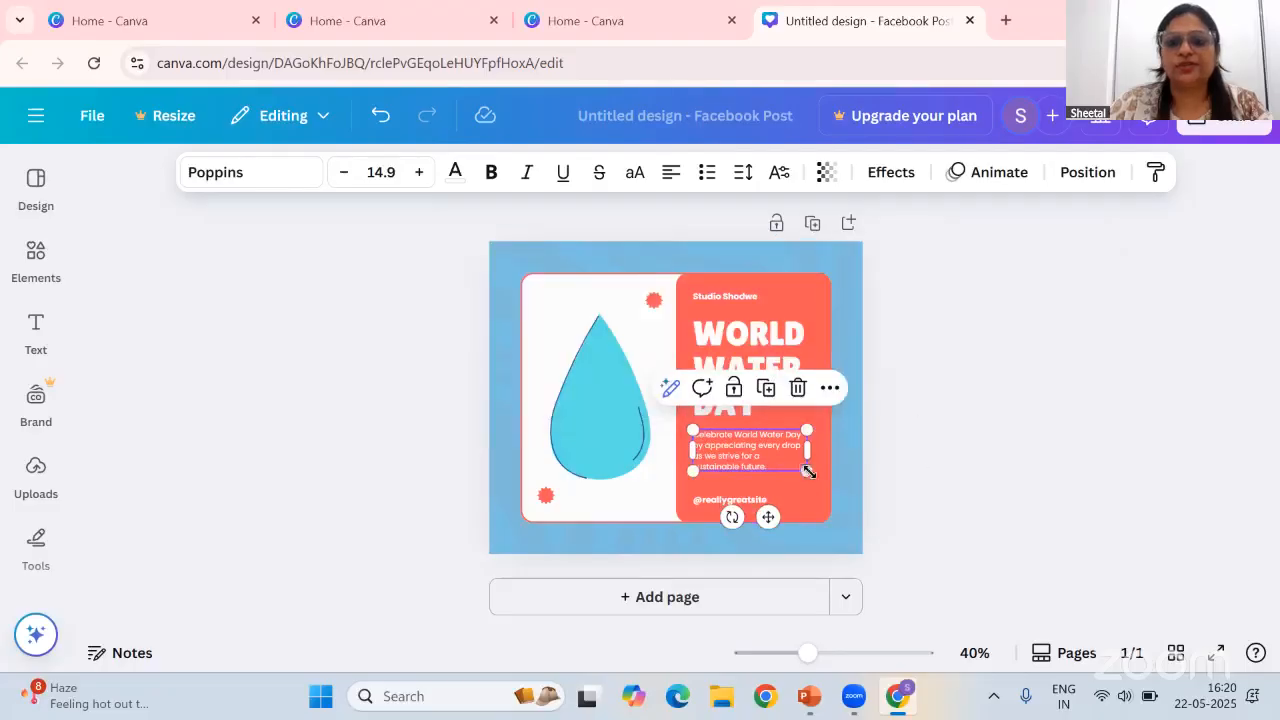
{"action": "left_click_drag", "start_coordinate": [810, 473], "coordinate": [826, 478]}
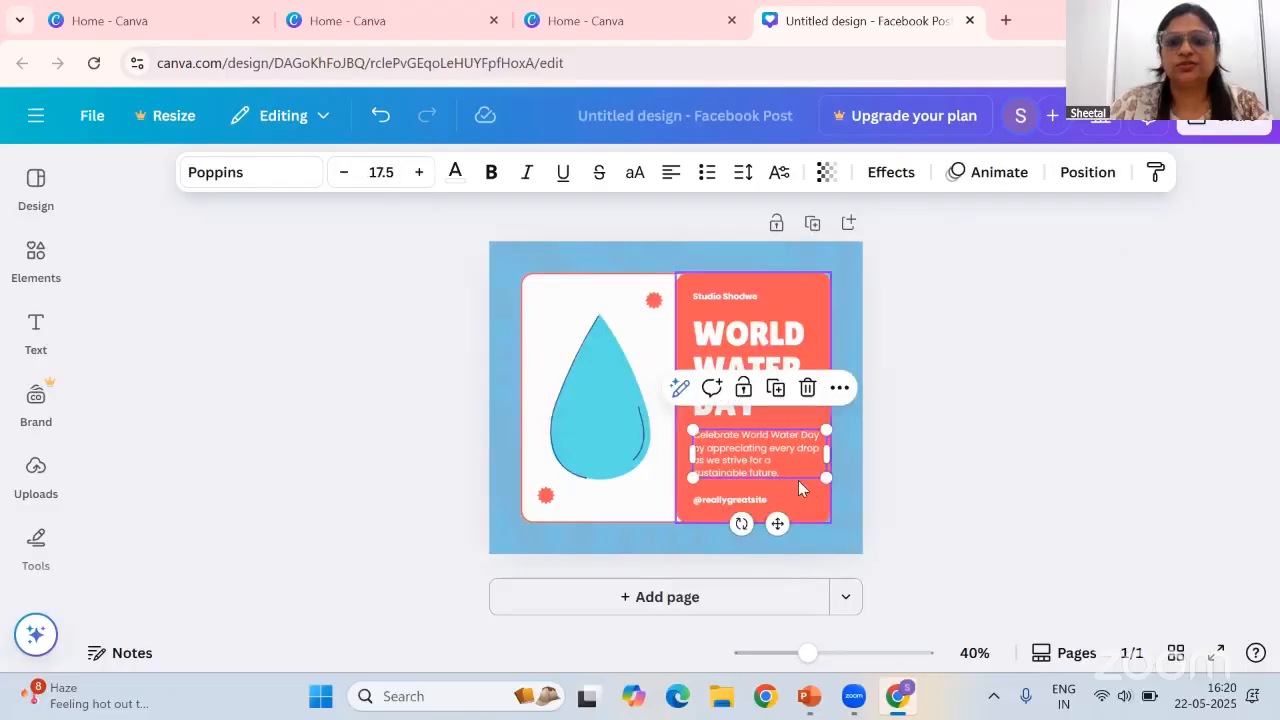
{"action": "left_click", "coordinate": [752, 502]}
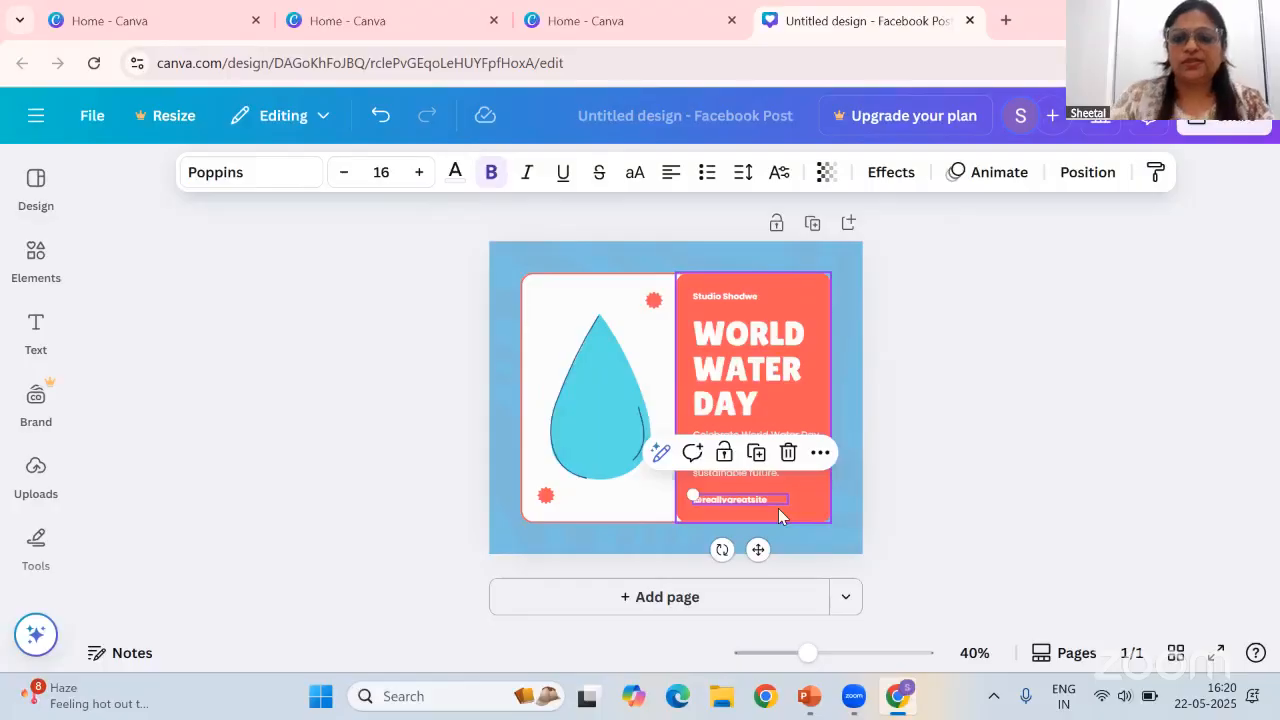
{"action": "key", "text": "Delete"}
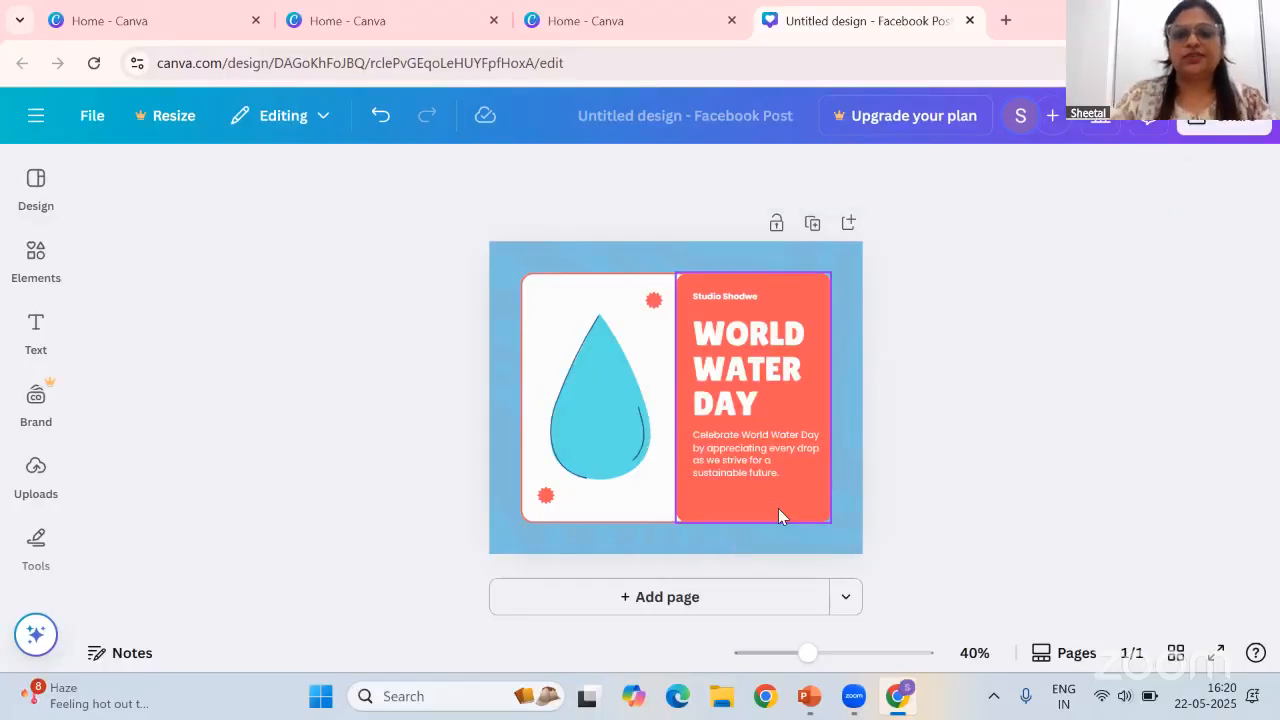
{"action": "left_click", "coordinate": [743, 296]}
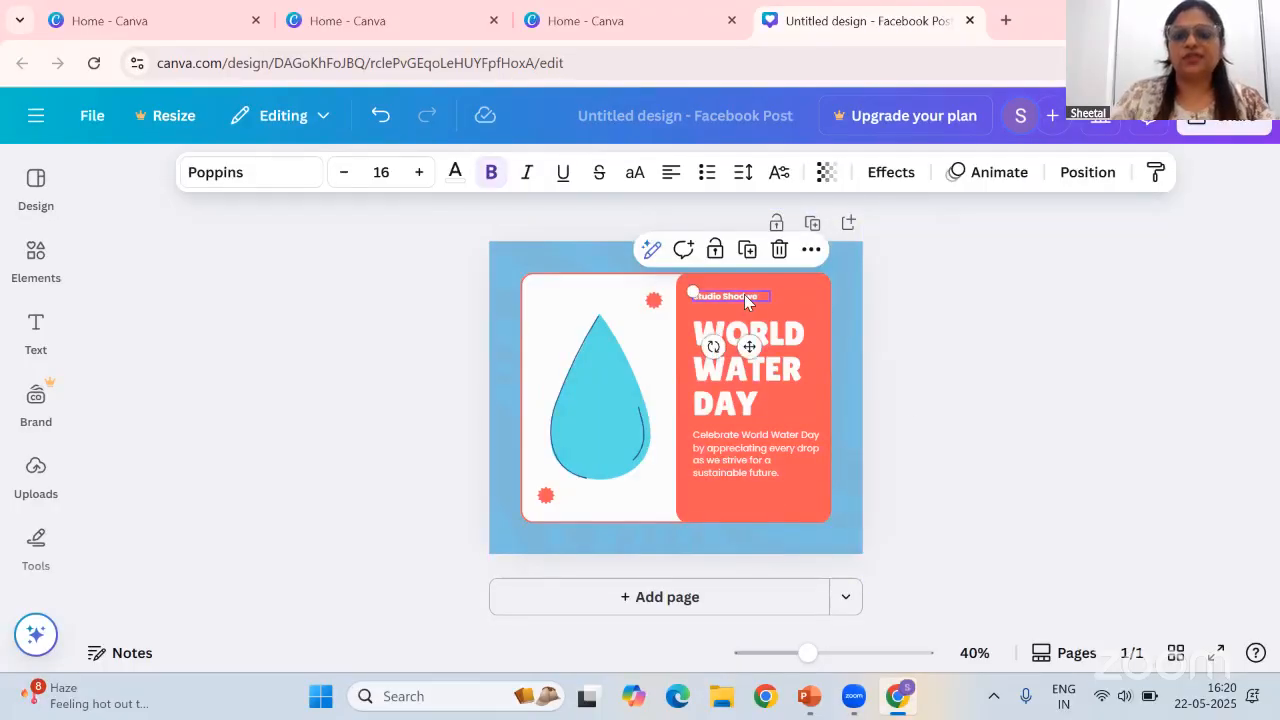
{"action": "key", "text": "Delete"}
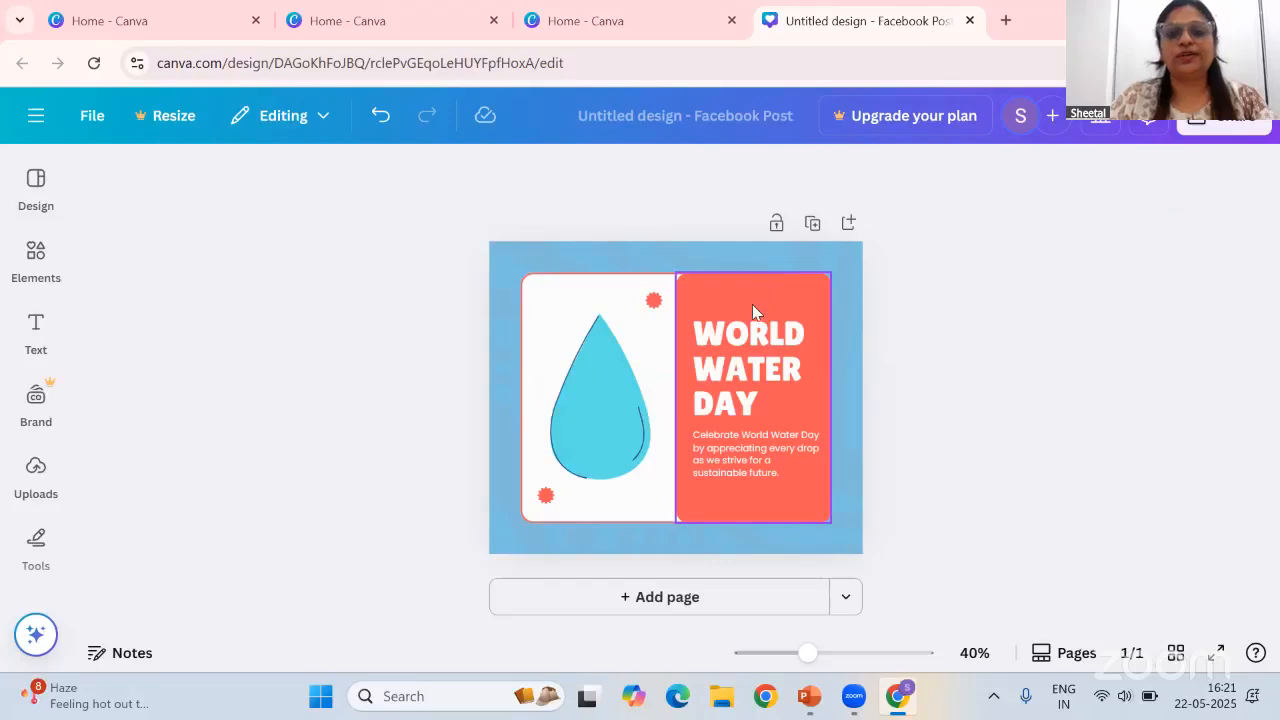
Add a text box at the top of the orange panel reading 'KIPS Education'
{"action": "left_click", "coordinate": [36, 325]}
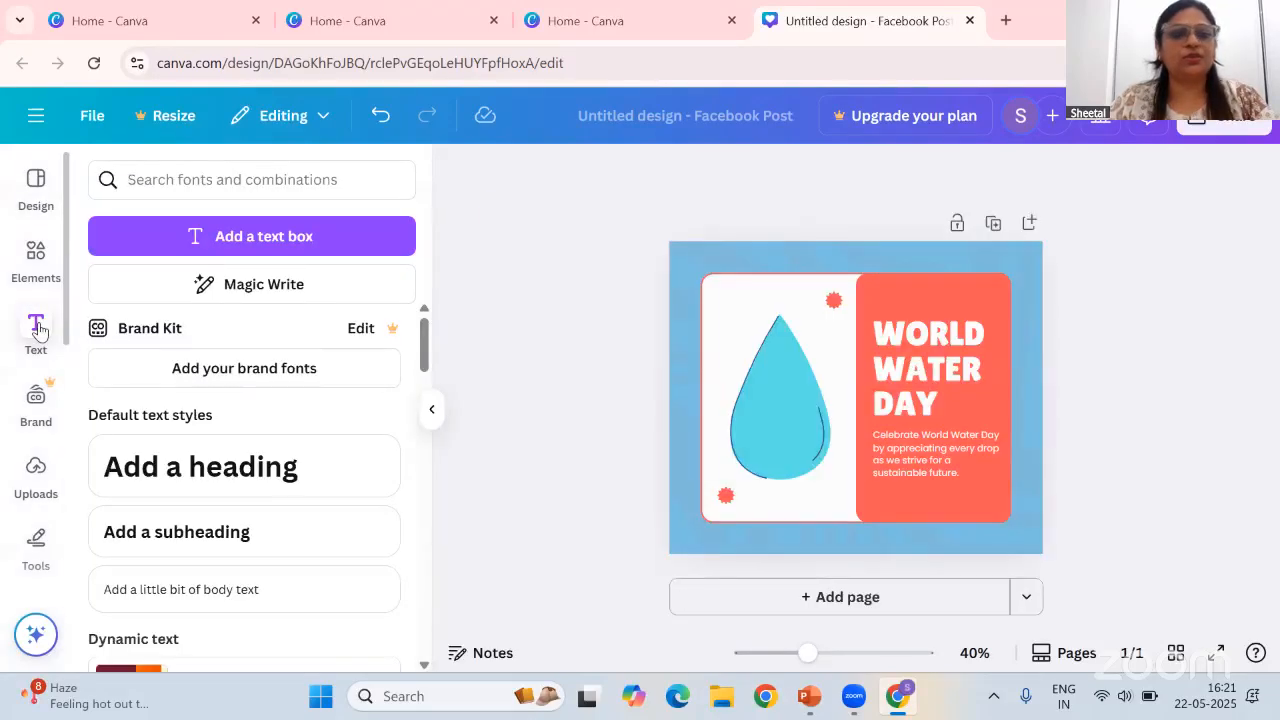
{"action": "left_click", "coordinate": [349, 240]}
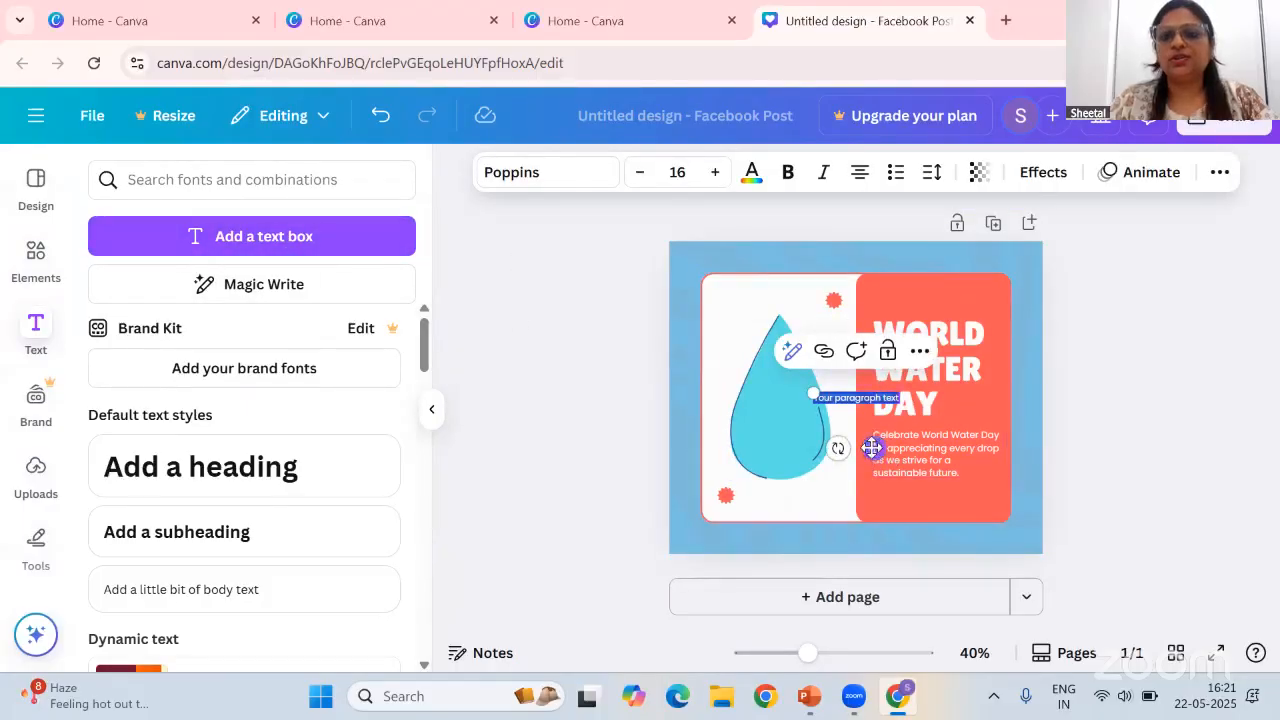
{"action": "left_click_drag", "start_coordinate": [874, 448], "coordinate": [929, 337]}
{"action": "left_click", "coordinate": [921, 286]}
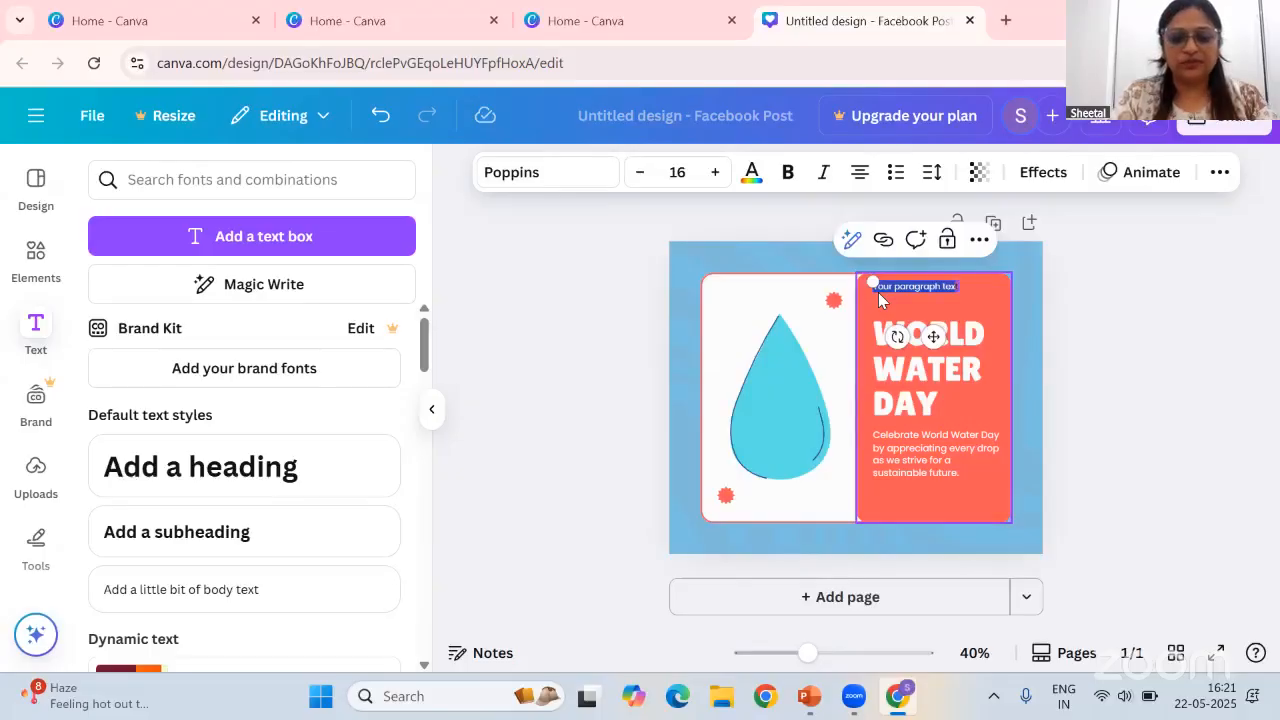
{"action": "type", "text": "DPS Education"}
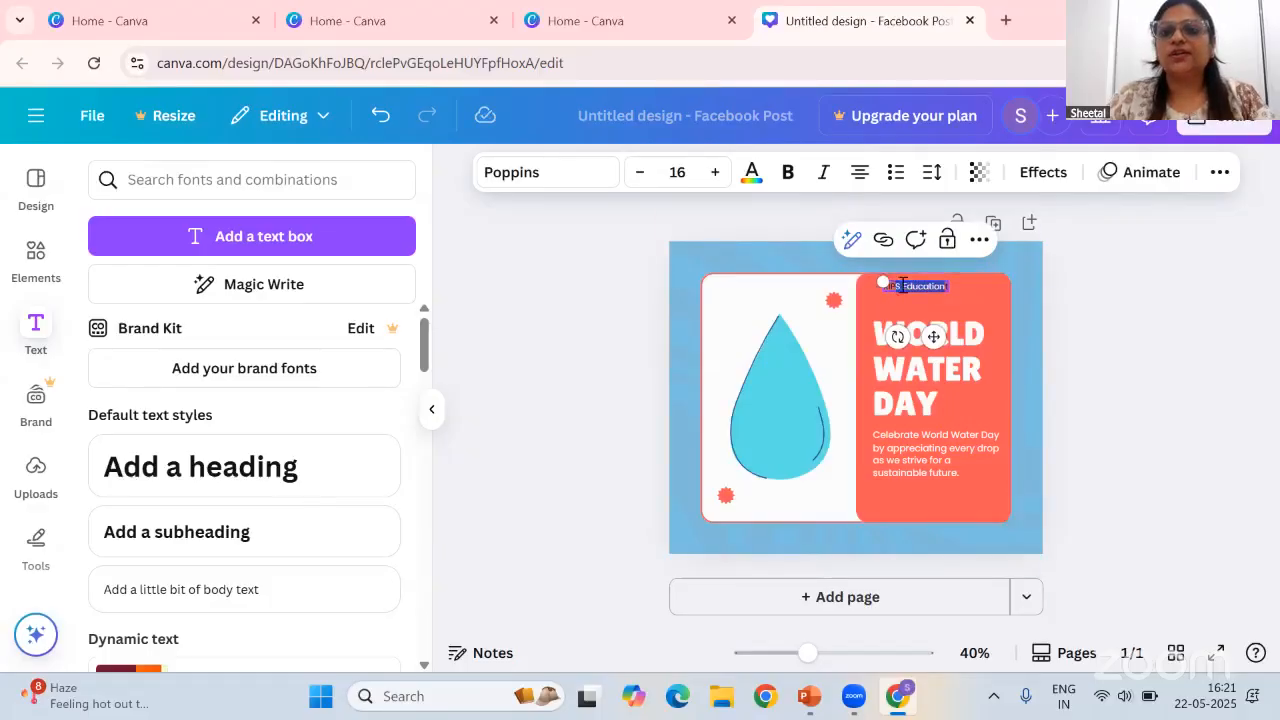
{"action": "left_click_drag", "start_coordinate": [880, 289], "coordinate": [921, 286]}
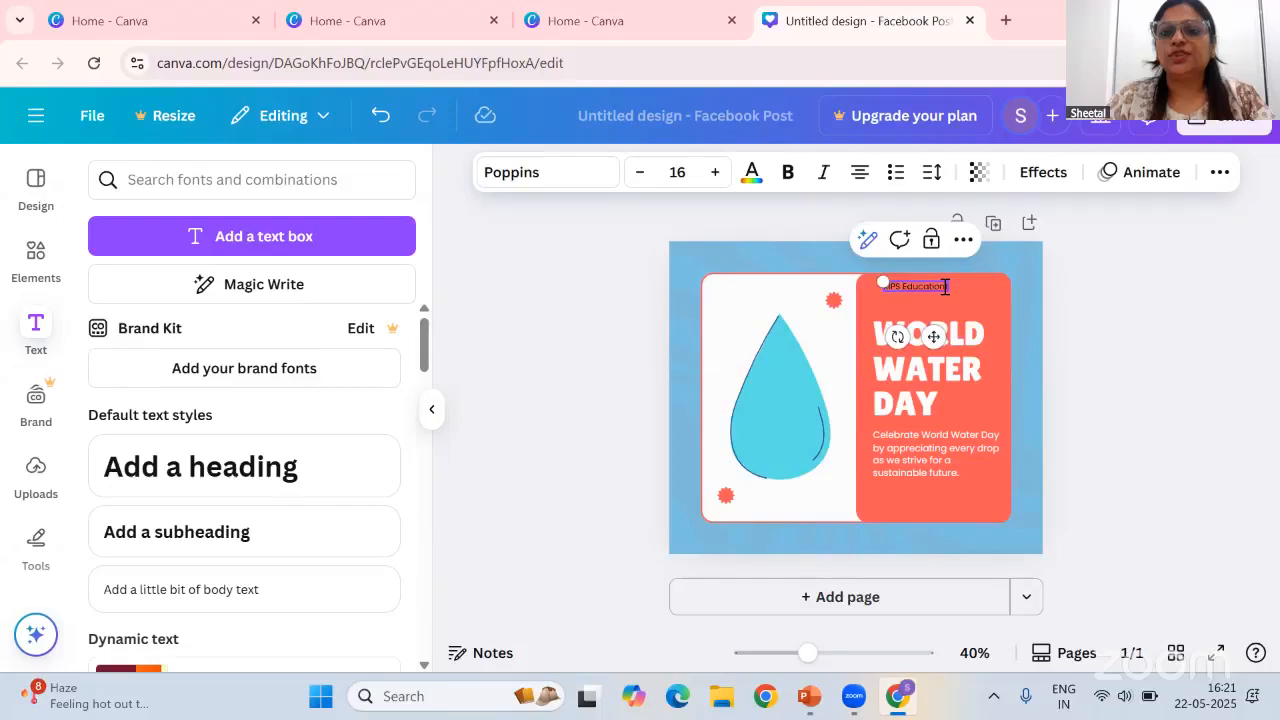
Increase the KIPS Education text's font size to 31
{"action": "left_click", "coordinate": [716, 174]}
{"action": "triple_click", "coordinate": [716, 174]}
{"action": "double_click", "coordinate": [716, 174]}
{"action": "triple_click", "coordinate": [716, 174]}
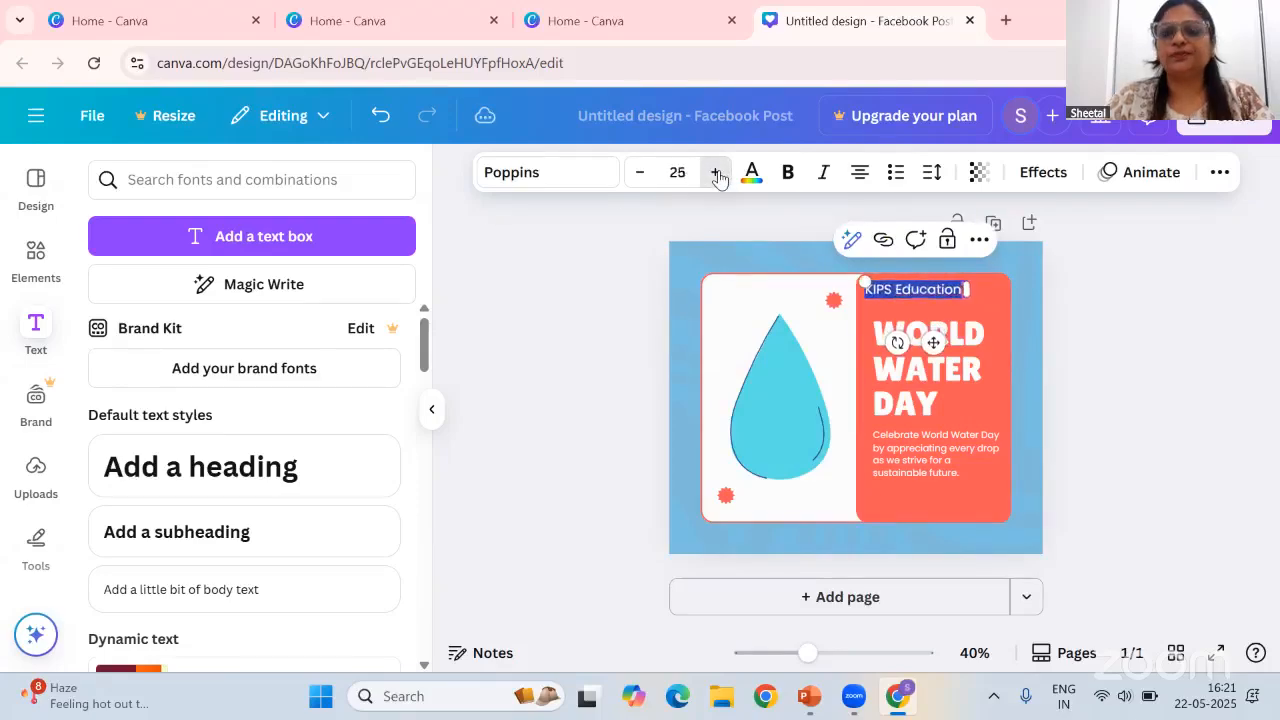
{"action": "double_click", "coordinate": [716, 174]}
{"action": "triple_click", "coordinate": [716, 174]}
{"action": "left_click", "coordinate": [716, 174]}
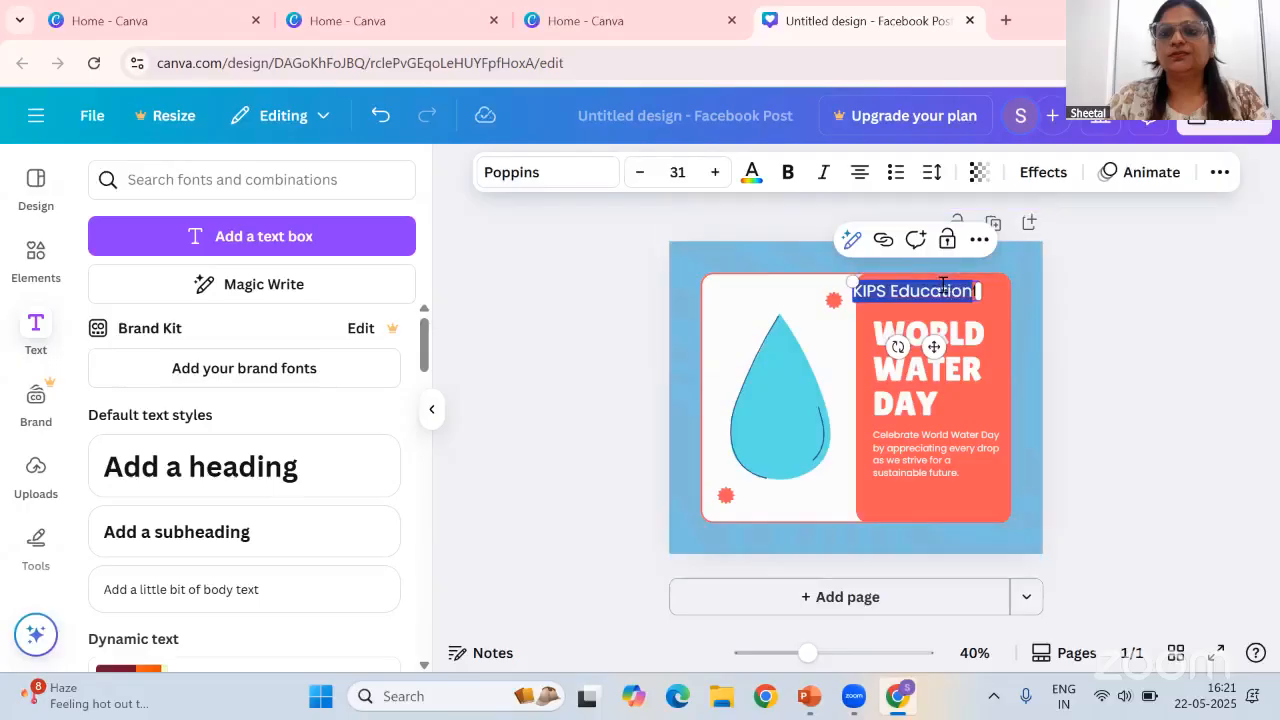
{"action": "left_click", "coordinate": [952, 290]}
{"action": "left_click_drag", "start_coordinate": [896, 291], "coordinate": [852, 291]}
{"action": "left_click", "coordinate": [980, 290]}
{"action": "left_click", "coordinate": [942, 293]}
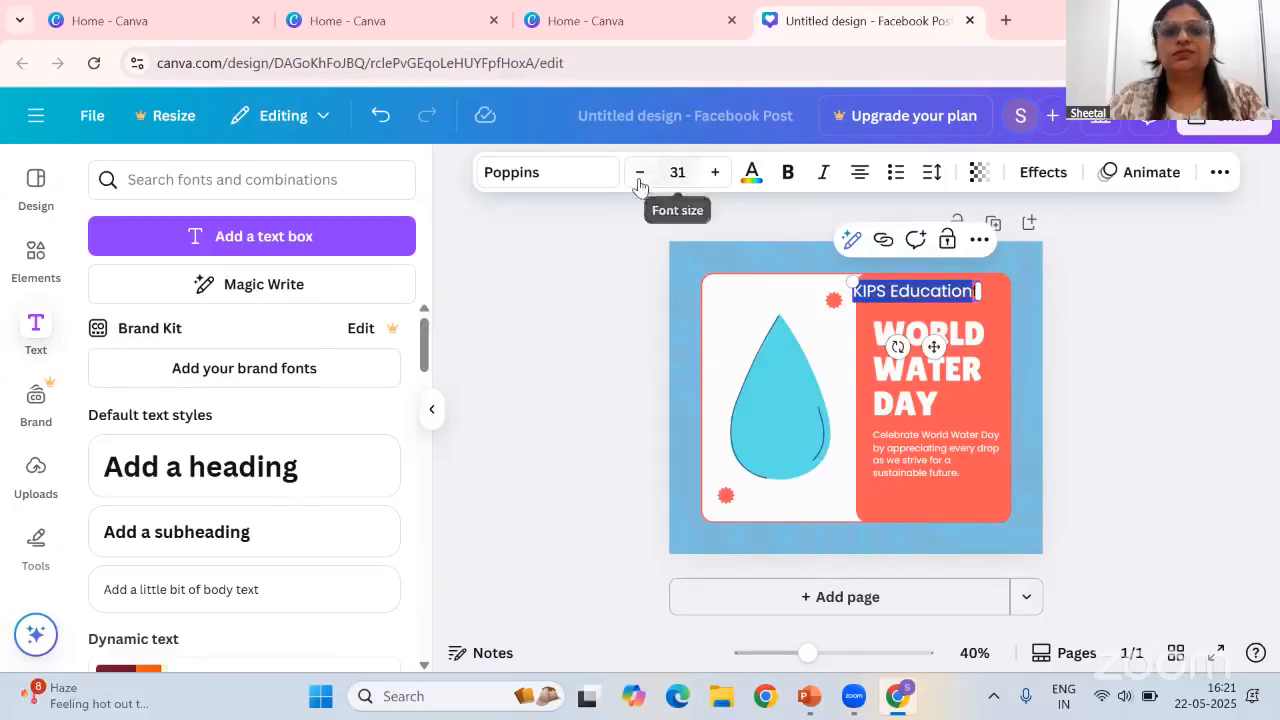
Change the KIPS Education text's font to Archivo Black
{"action": "left_click", "coordinate": [571, 177]}
{"action": "scroll", "coordinate": [233, 470], "scroll_direction": "down", "scroll_amount": 2}
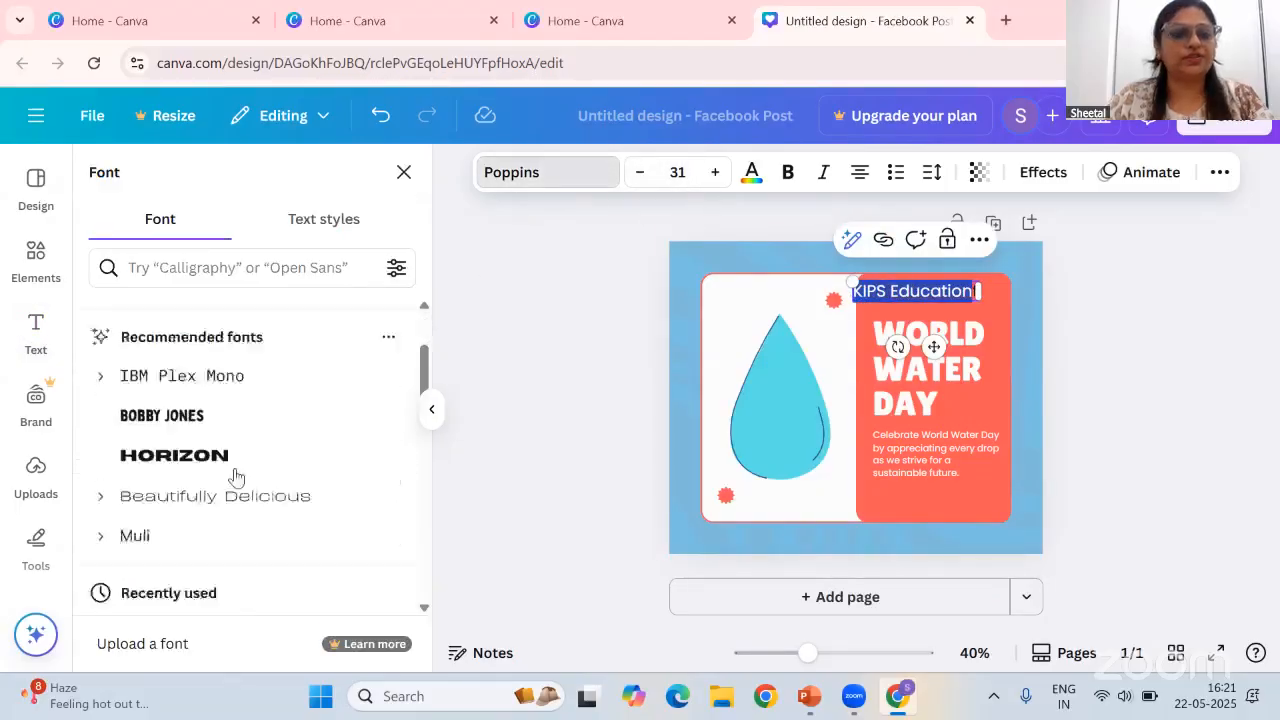
{"action": "scroll", "coordinate": [236, 470], "scroll_direction": "down", "scroll_amount": 1}
{"action": "left_click", "coordinate": [240, 421]}
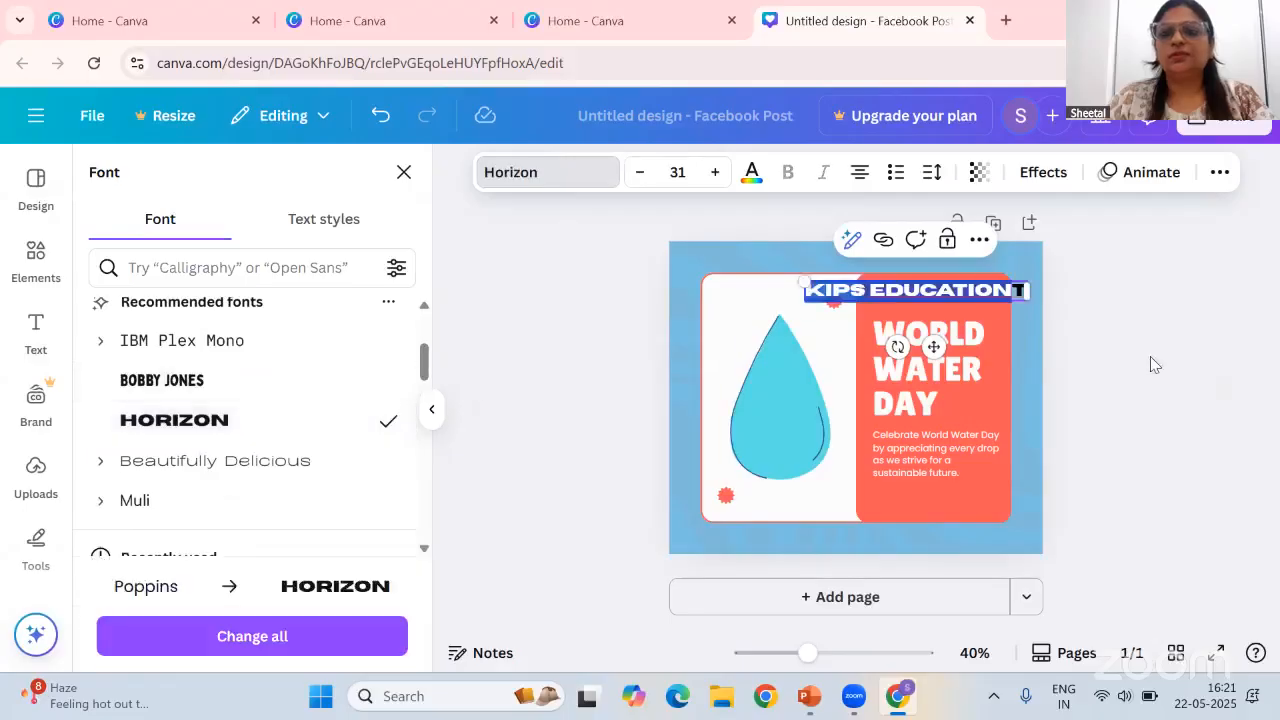
{"action": "scroll", "coordinate": [263, 509], "scroll_direction": "down", "scroll_amount": 4}
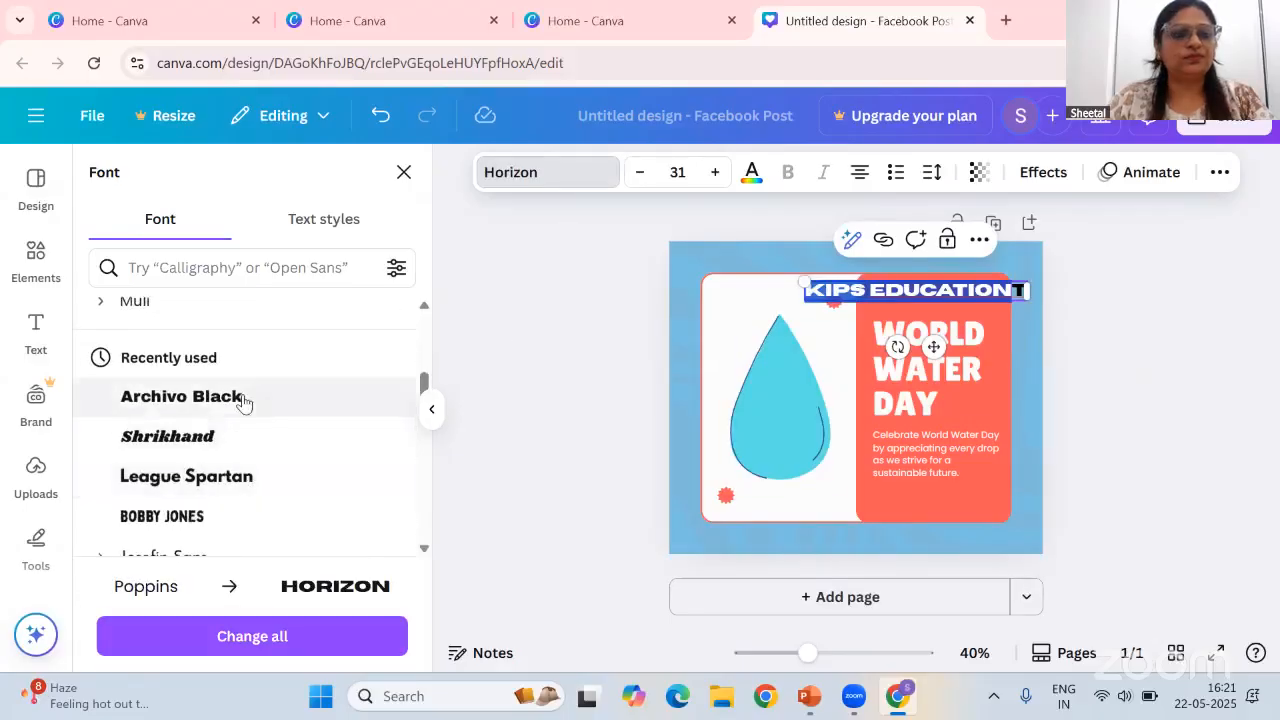
{"action": "left_click", "coordinate": [243, 400]}
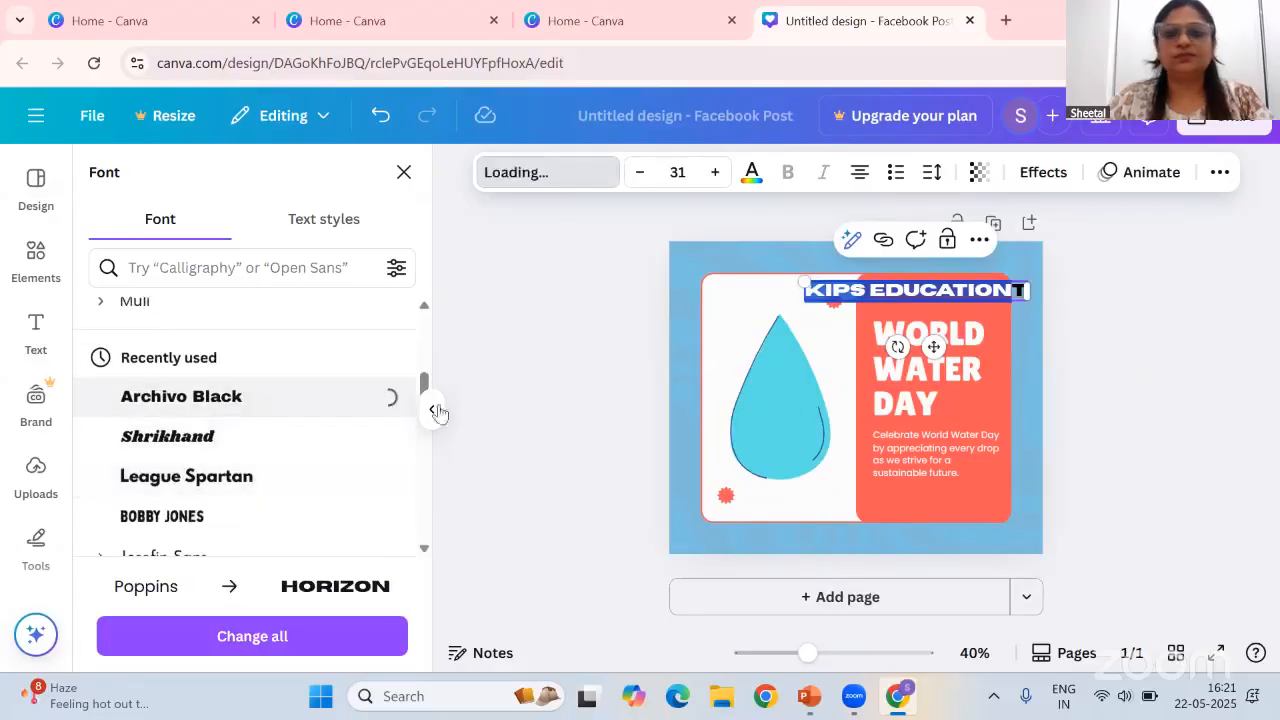
Move the KIPS Education text box to the right edge of the orange panel and delete its trailing stray character
{"action": "left_click", "coordinate": [946, 290]}
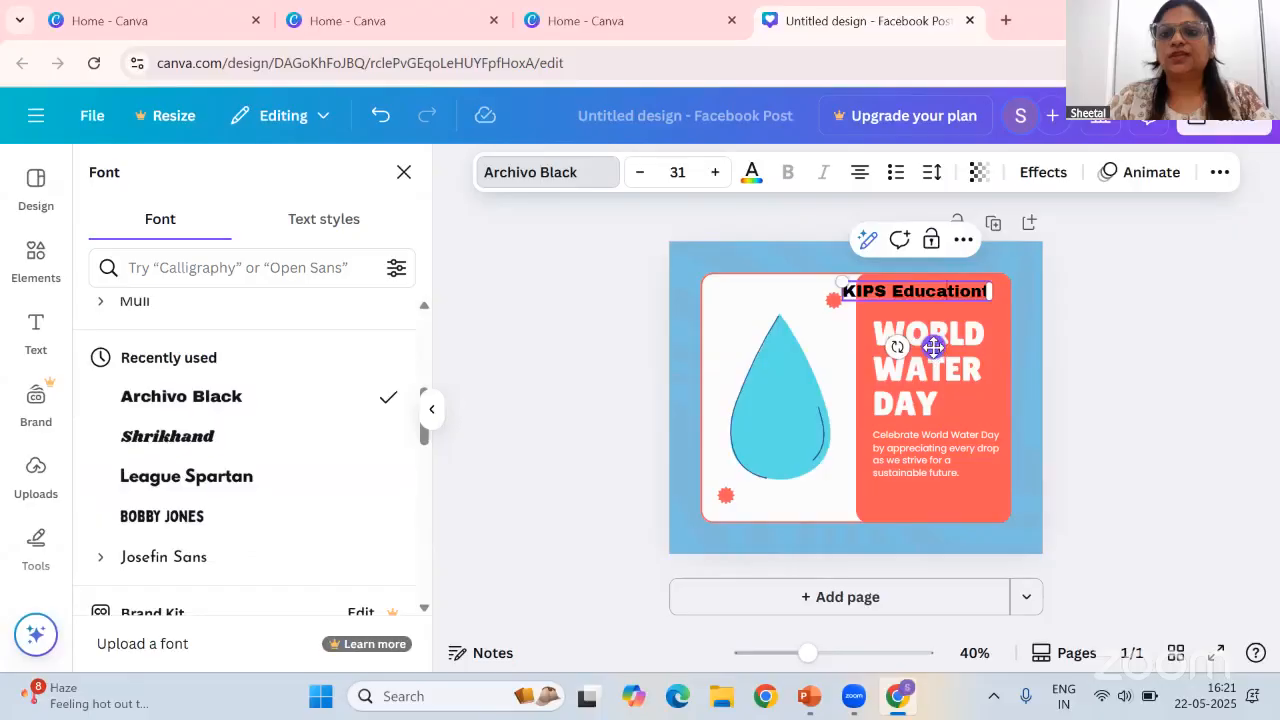
{"action": "left_click_drag", "start_coordinate": [935, 346], "coordinate": [945, 346]}
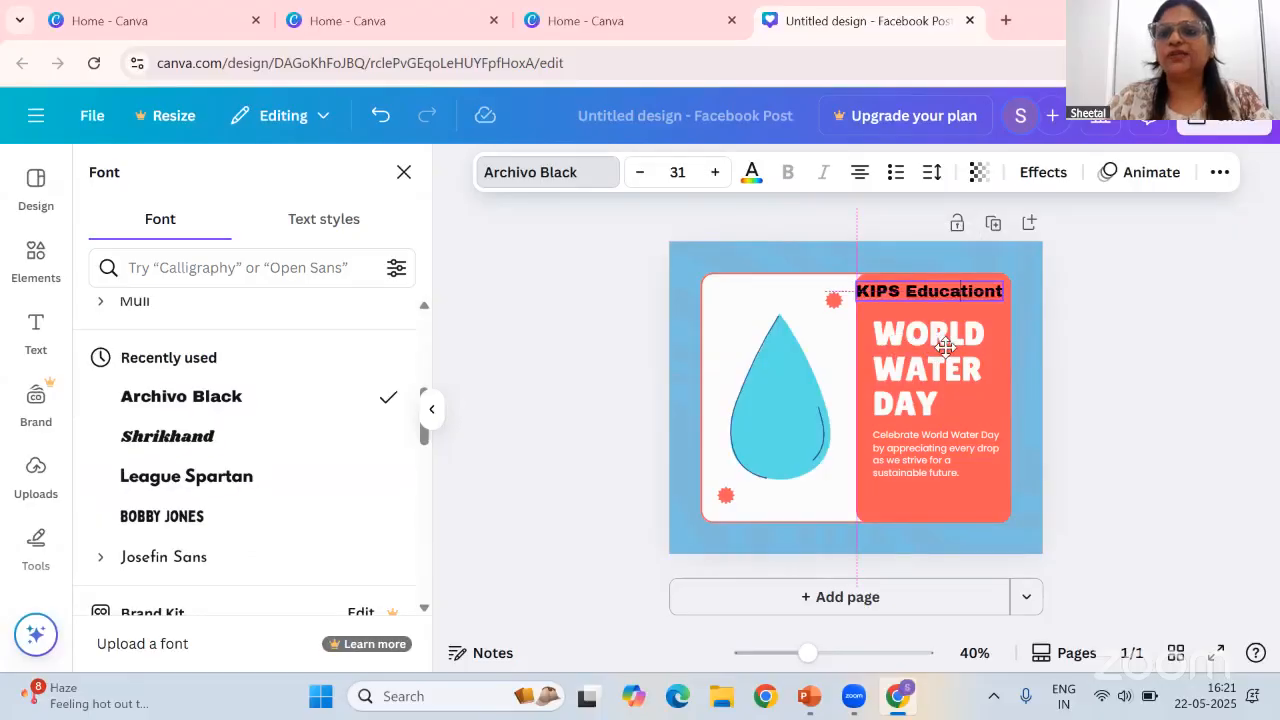
{"action": "left_click_drag", "start_coordinate": [945, 346], "coordinate": [946, 347]}
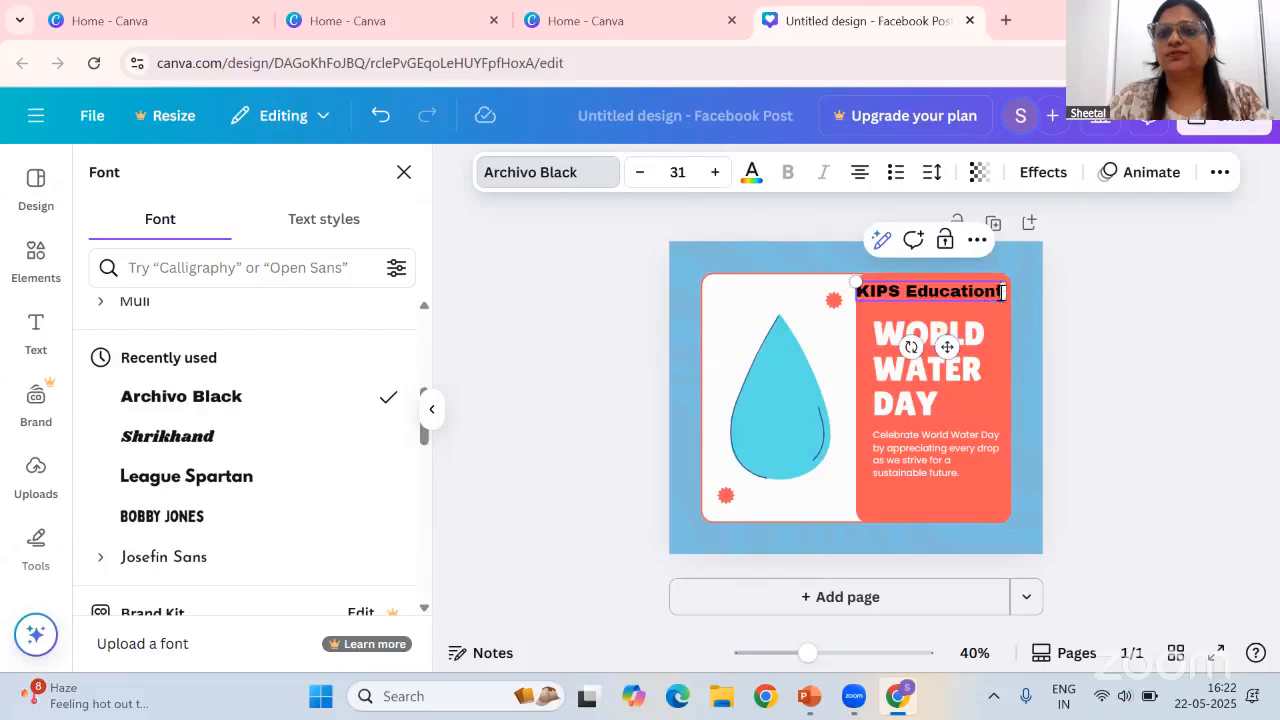
{"action": "key", "text": "BackSpace"}
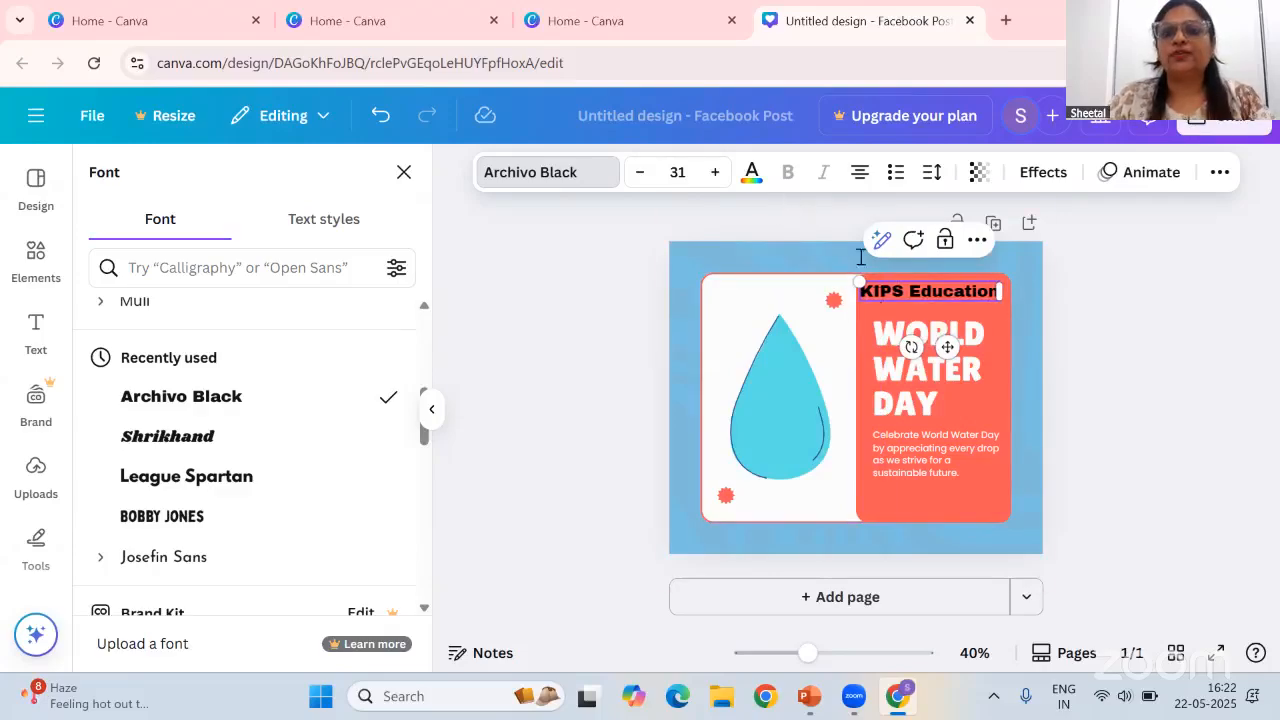
Change the KIPS Education text colour to yellow
{"action": "left_click", "coordinate": [751, 172]}
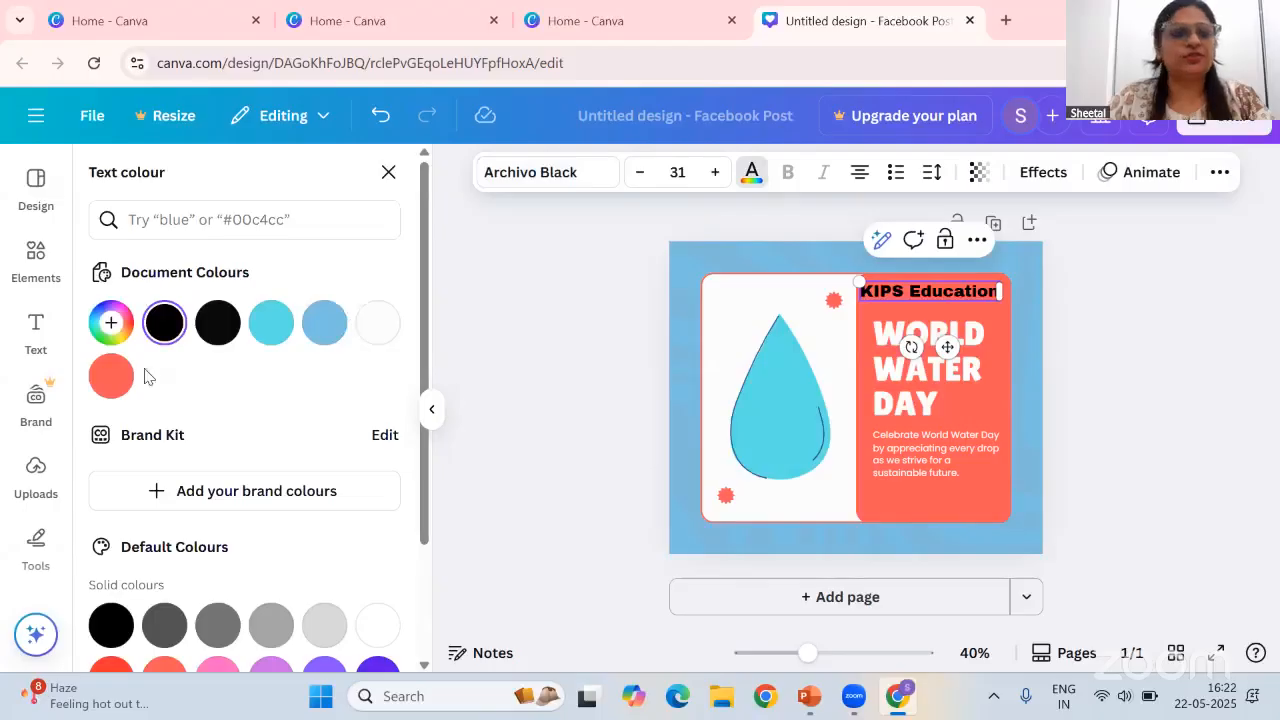
{"action": "scroll", "coordinate": [166, 520], "scroll_direction": "down", "scroll_amount": 2}
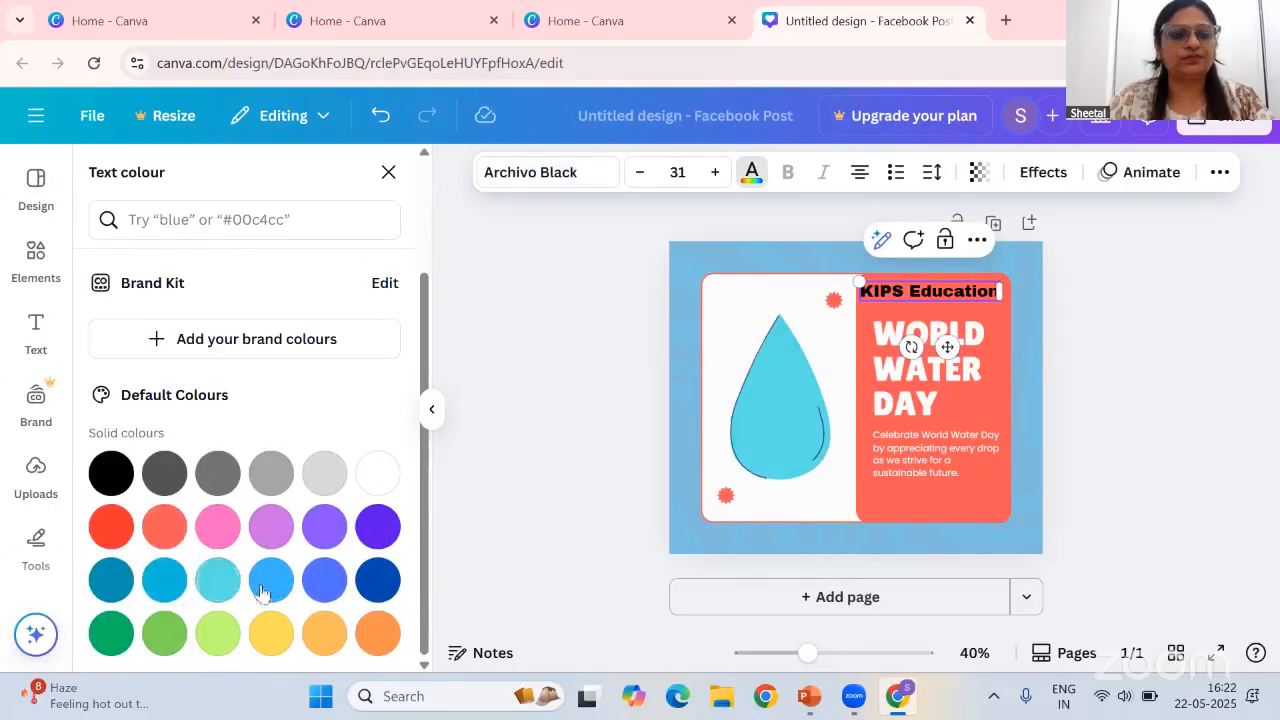
{"action": "left_click", "coordinate": [272, 634]}
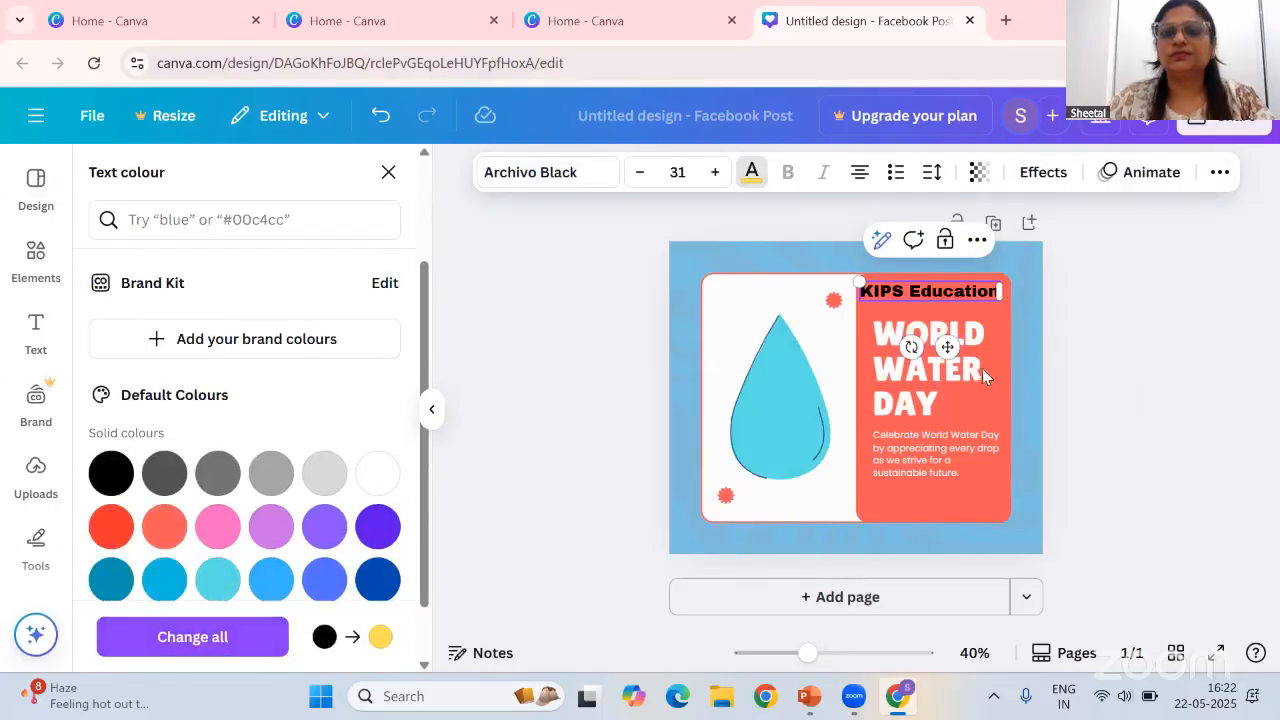
{"action": "left_click", "coordinate": [224, 637]}
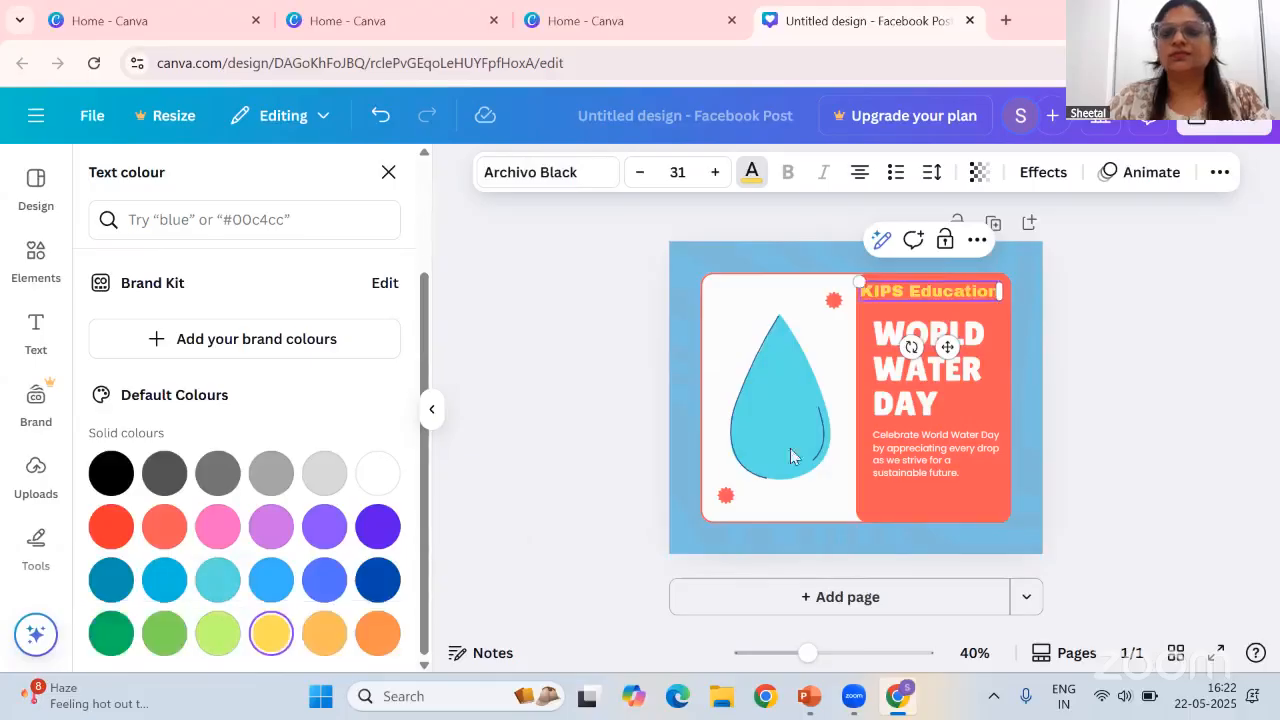
Apply the Pan animation to the orange panel
{"action": "left_click", "coordinate": [948, 488]}
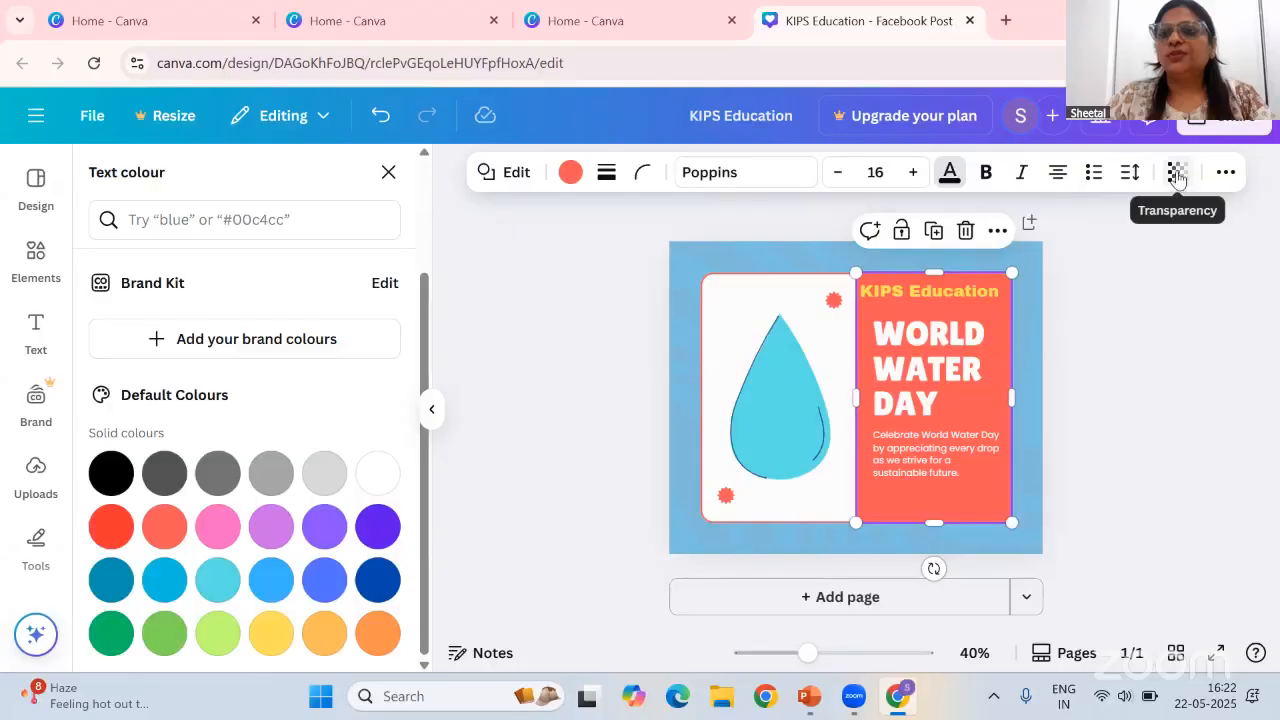
{"action": "left_click", "coordinate": [1226, 172]}
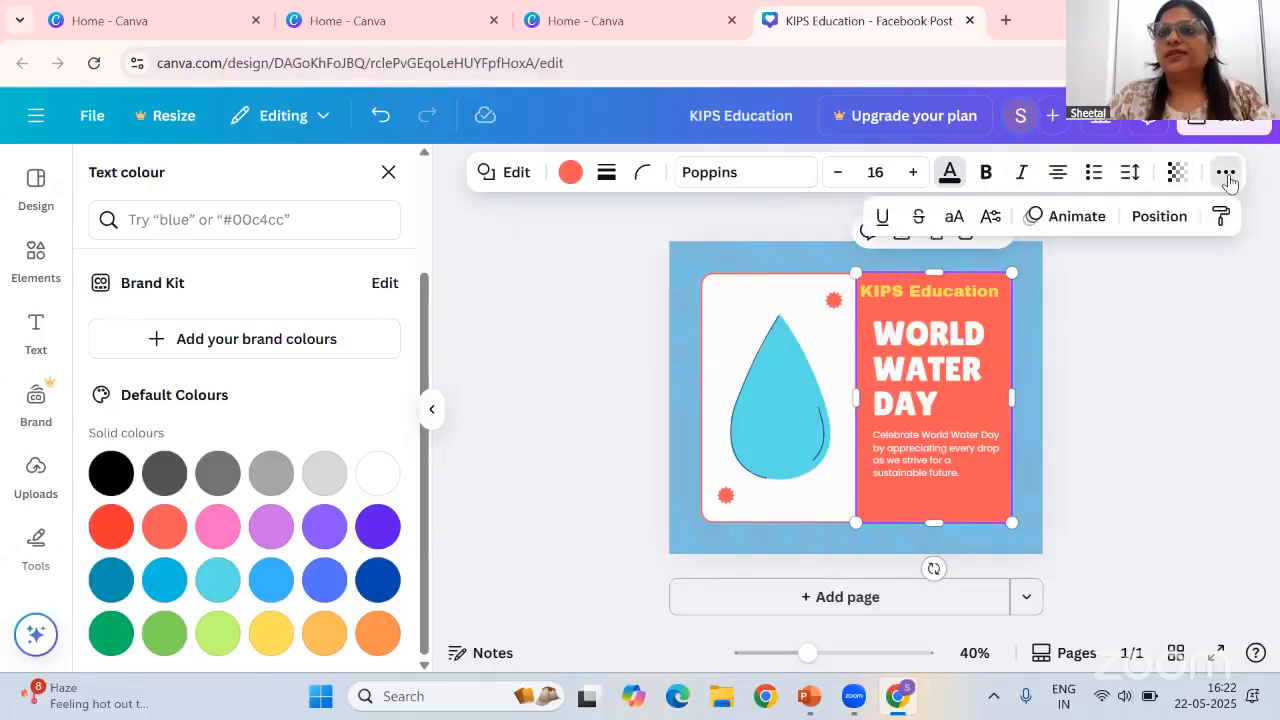
{"action": "left_click", "coordinate": [1060, 217]}
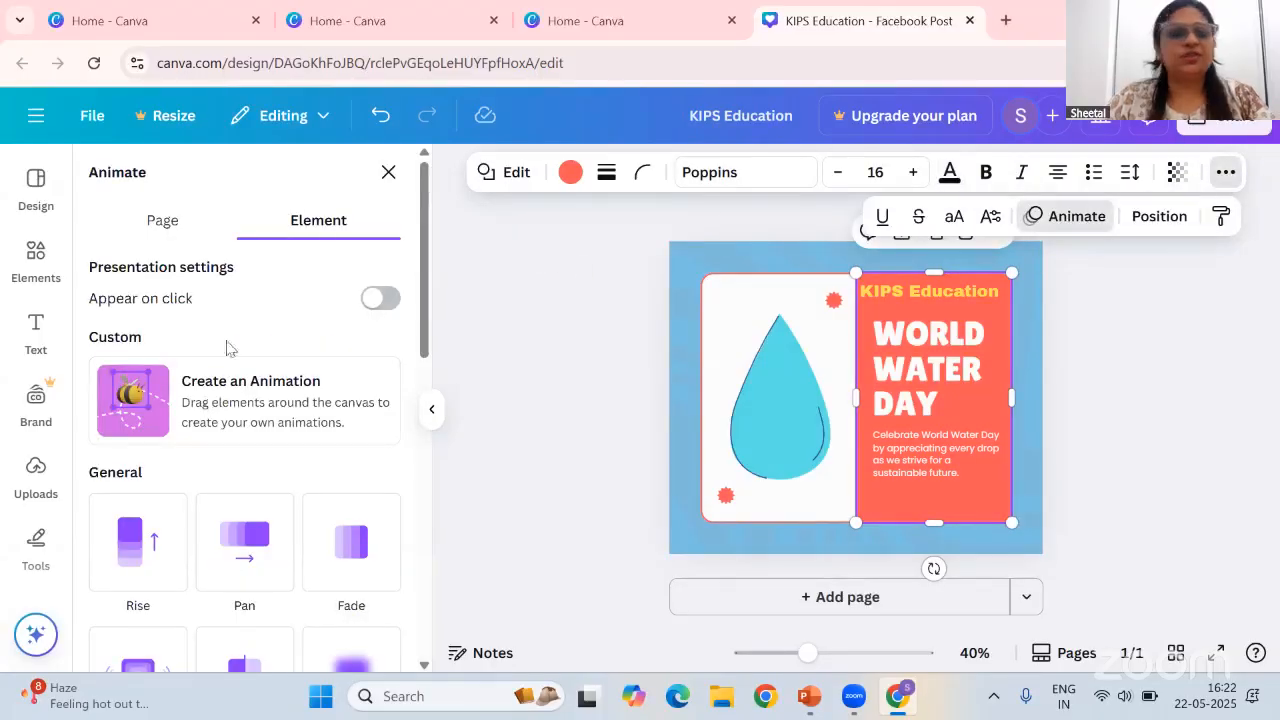
{"action": "scroll", "coordinate": [200, 380], "scroll_direction": "down", "scroll_amount": 3}
{"action": "left_click", "coordinate": [145, 356]}
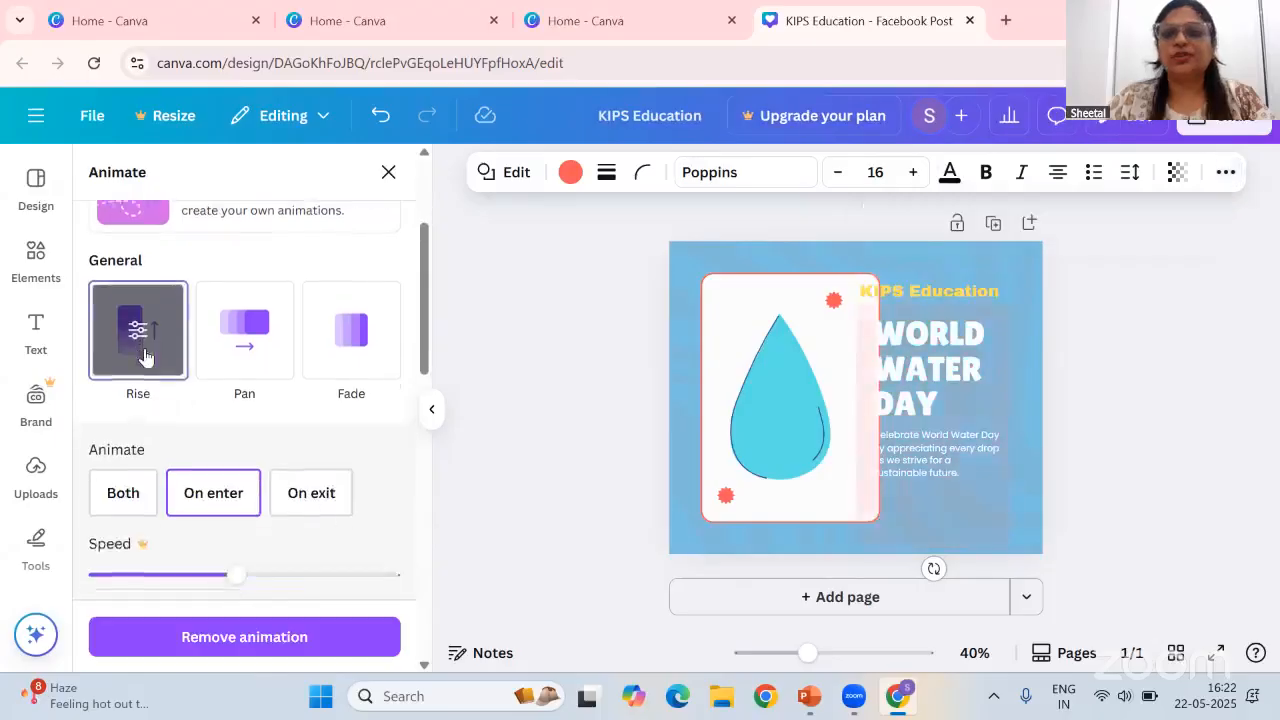
{"action": "left_click", "coordinate": [268, 315]}
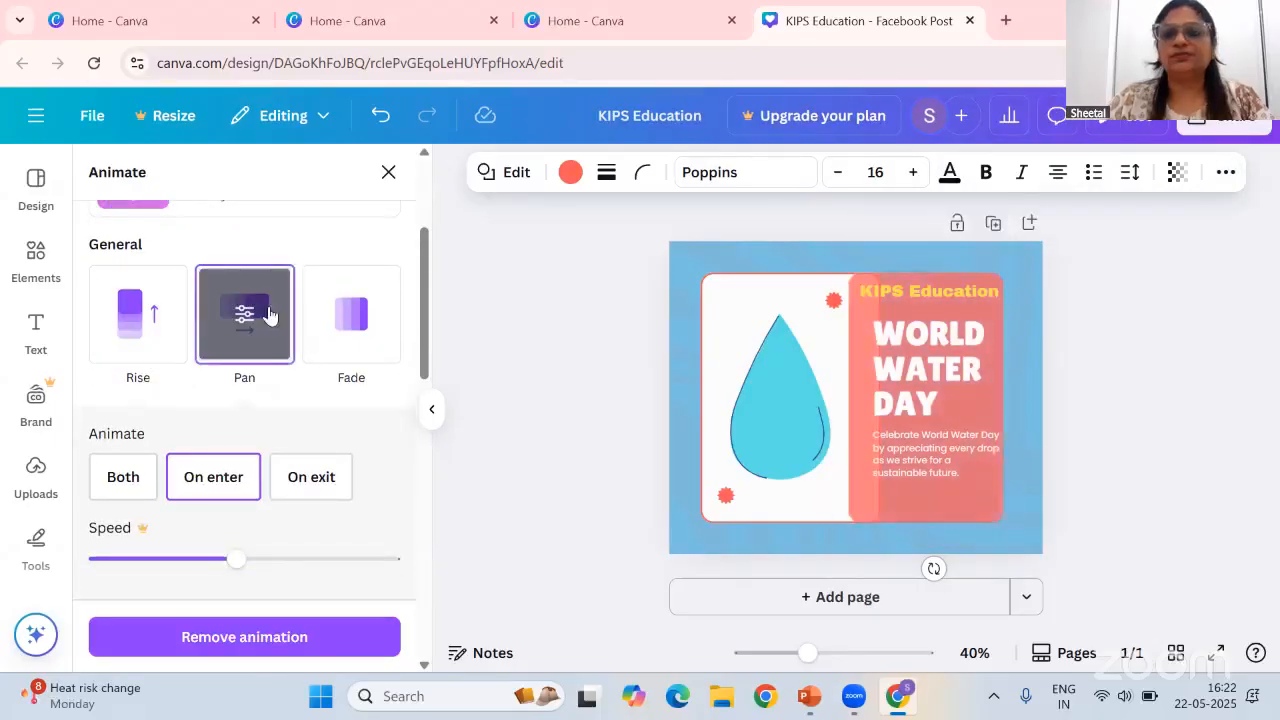
Apply the Bounce text animation to the WORLD WATER DAY heading
{"action": "left_click", "coordinate": [930, 365]}
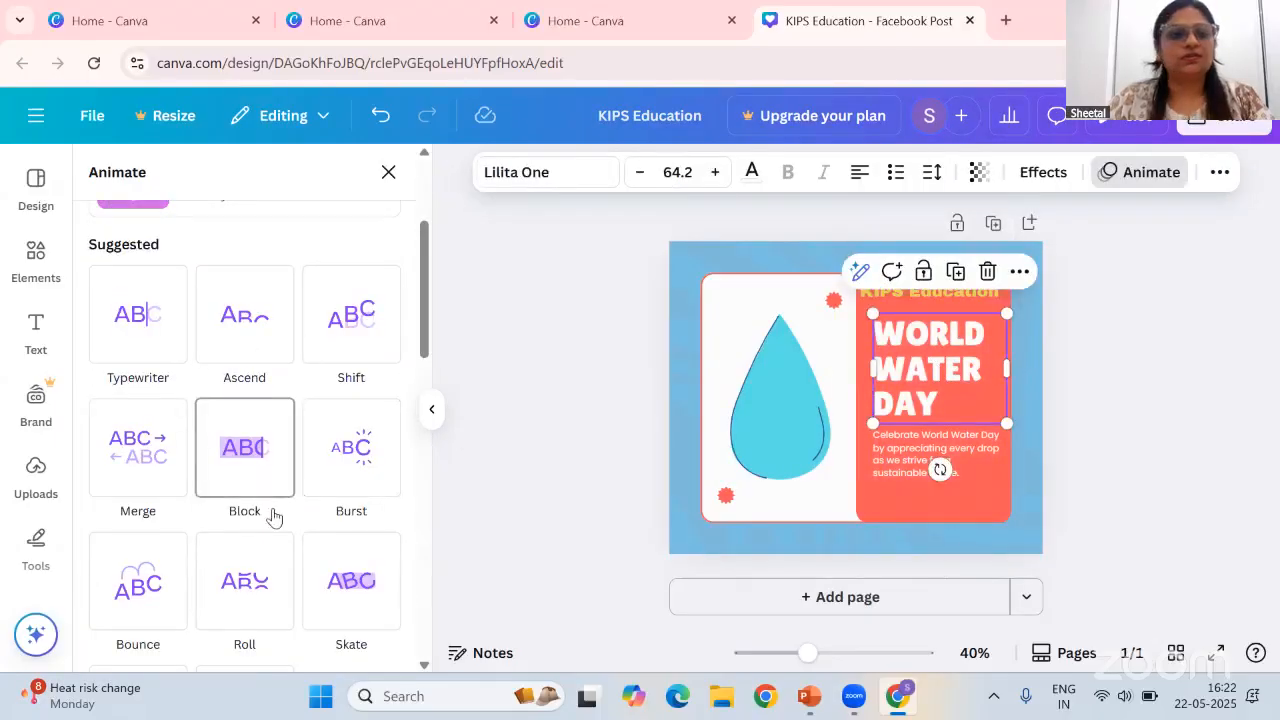
{"action": "left_click", "coordinate": [160, 455]}
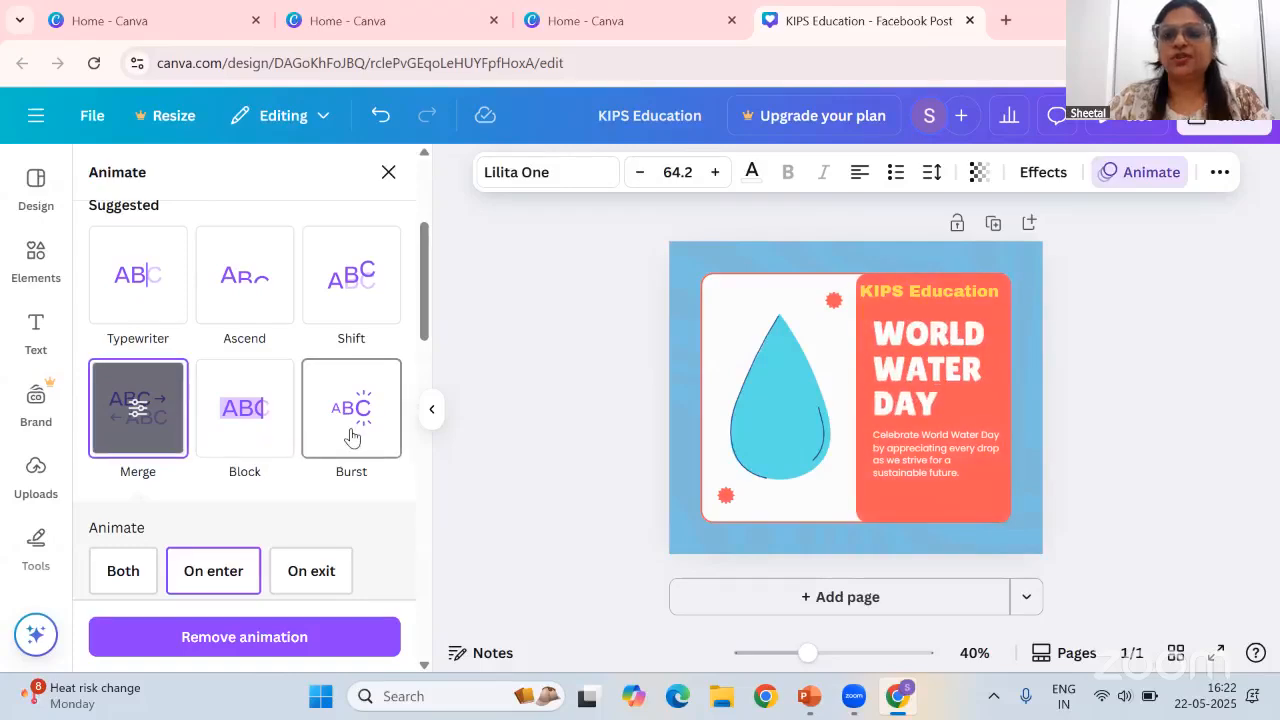
{"action": "scroll", "coordinate": [363, 428], "scroll_direction": "down", "scroll_amount": 3}
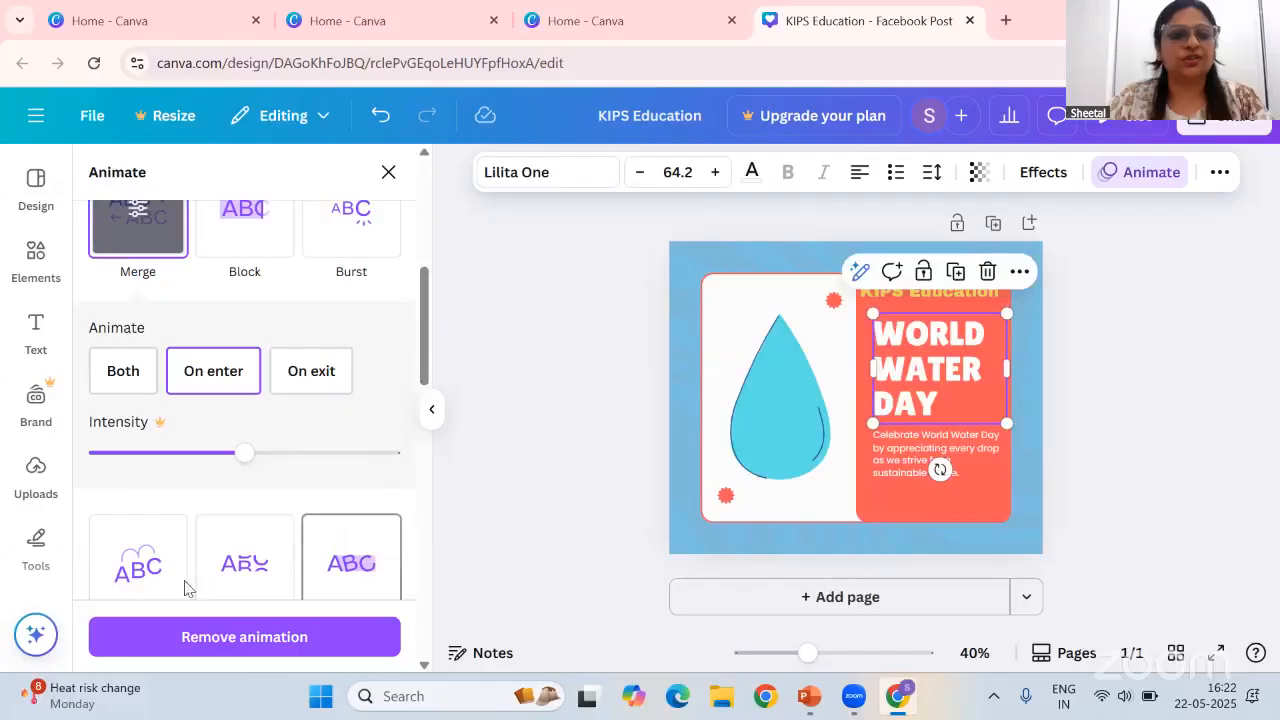
{"action": "left_click", "coordinate": [150, 572]}
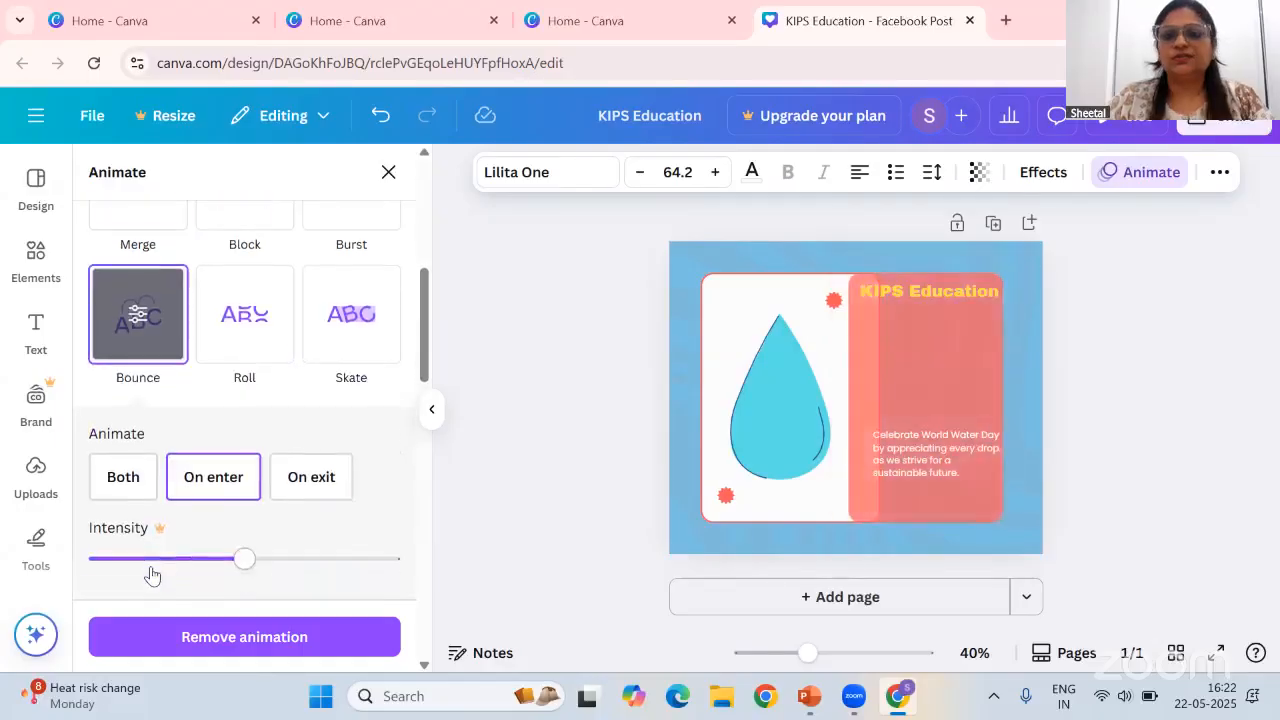
Add the Rotate, Flicker and Pulse add-on animation effects to the water drop graphic
{"action": "scroll", "coordinate": [340, 495], "scroll_direction": "down", "scroll_amount": 1}
{"action": "scroll", "coordinate": [343, 494], "scroll_direction": "down", "scroll_amount": 3}
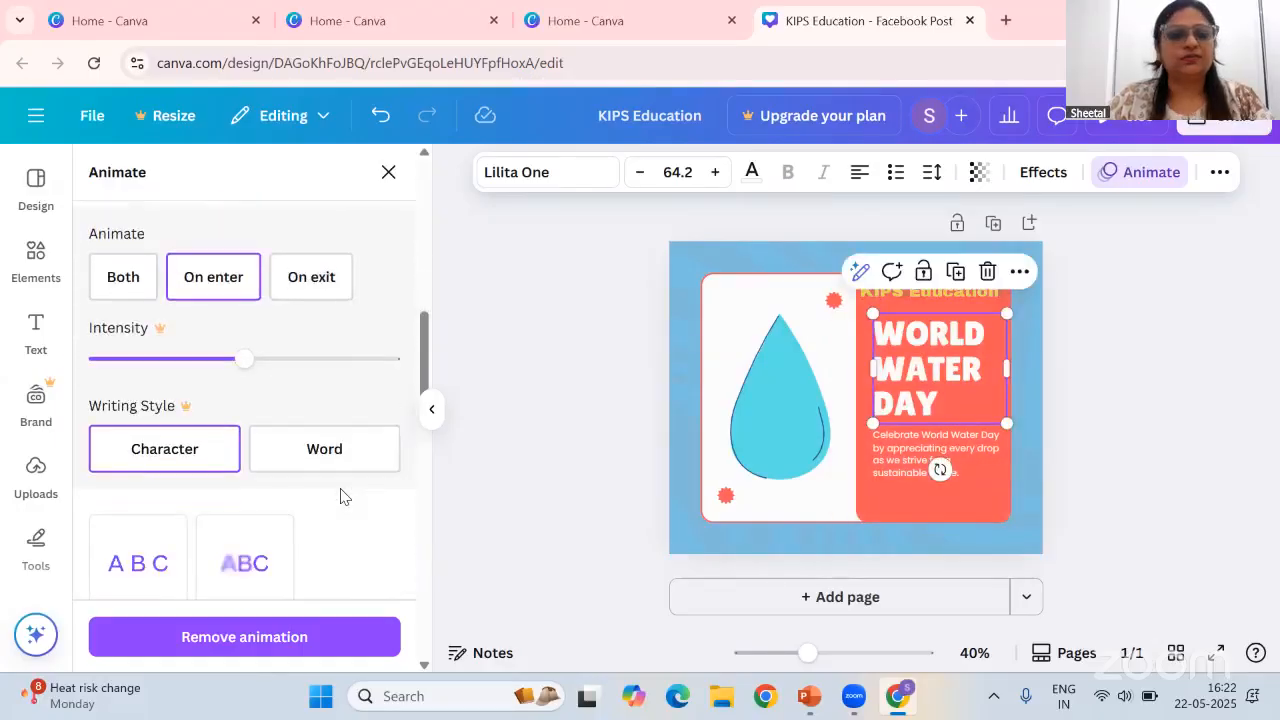
{"action": "left_click", "coordinate": [790, 436]}
{"action": "left_click", "coordinate": [157, 460]}
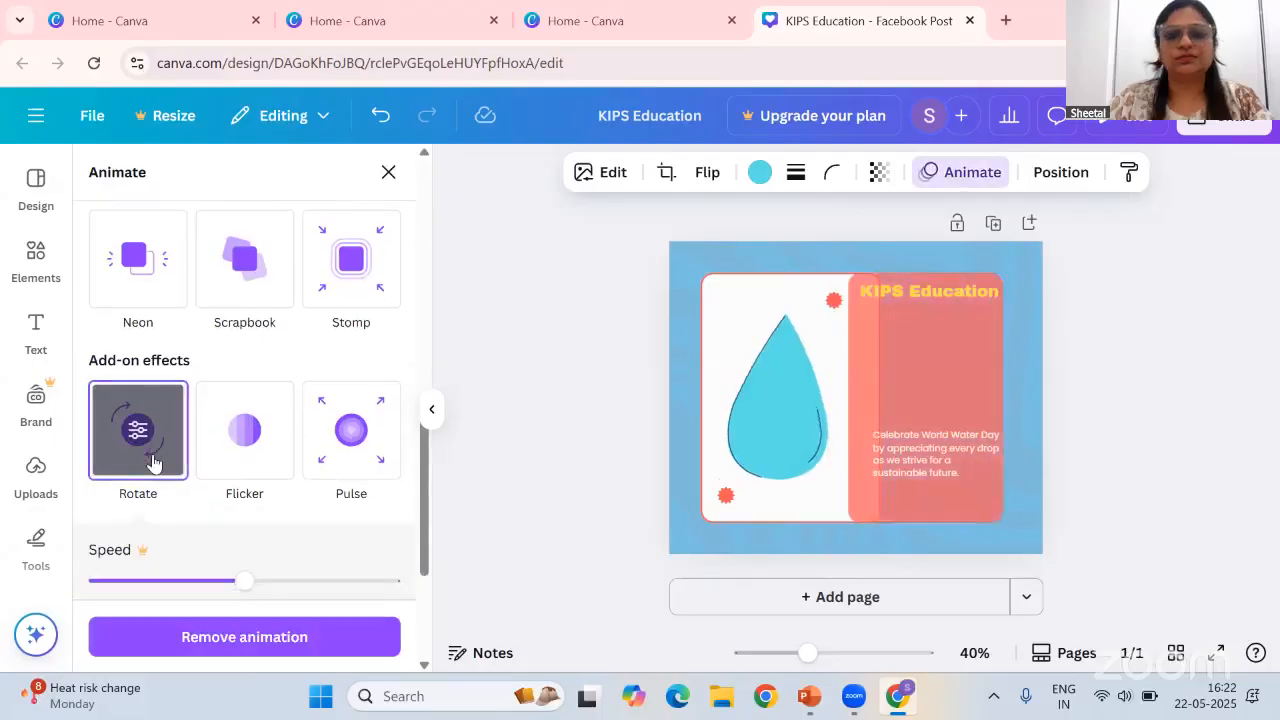
{"action": "left_click", "coordinate": [237, 462]}
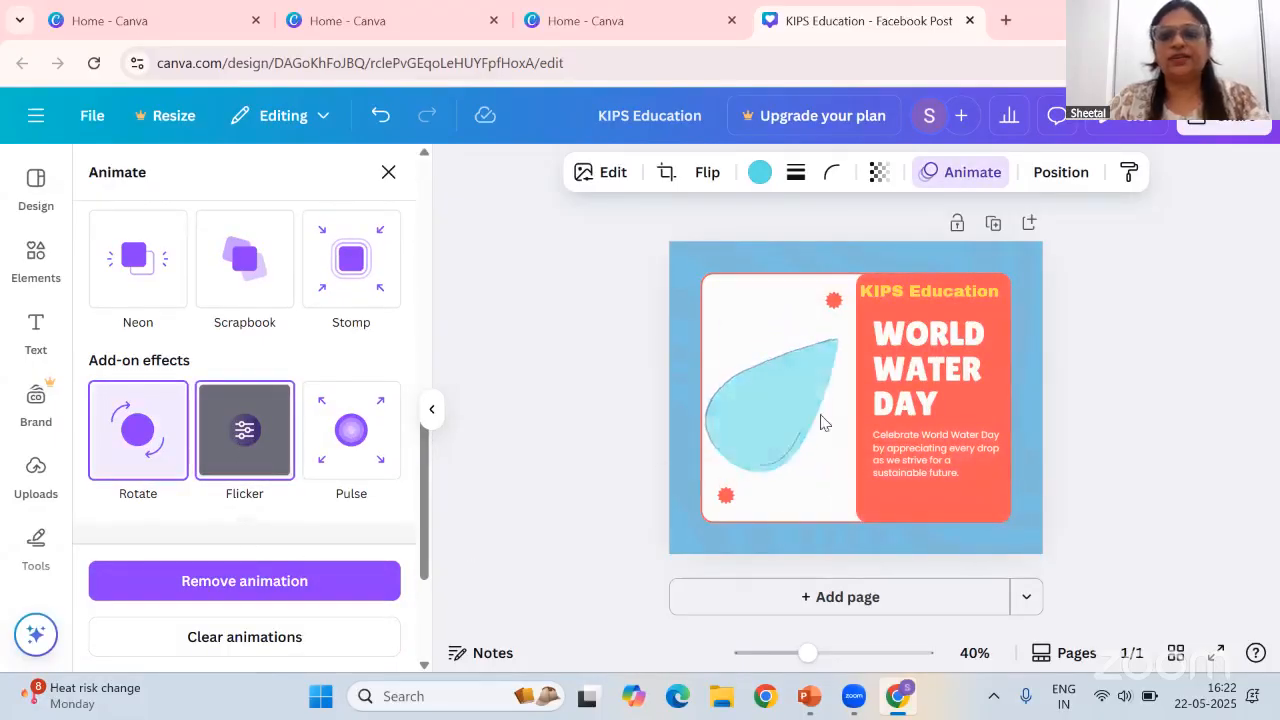
{"action": "left_click", "coordinate": [351, 430]}
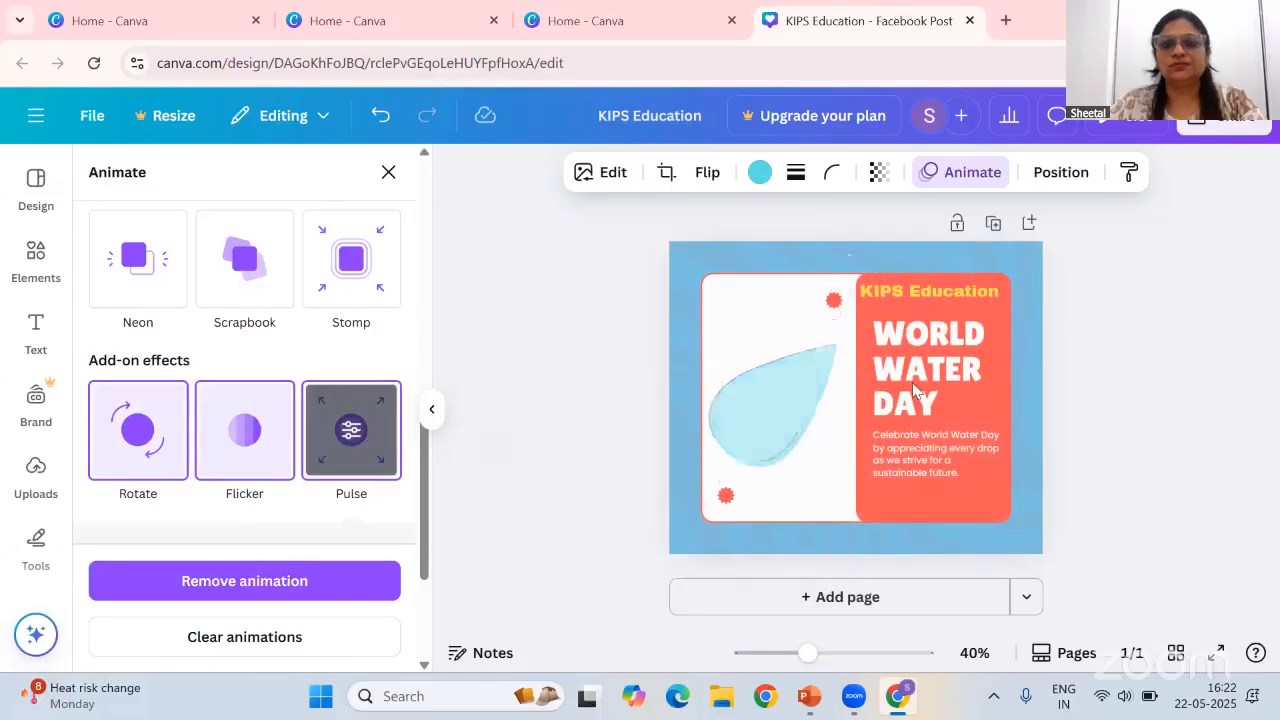
Apply the Flint filter to the water drop graphic
{"action": "left_click", "coordinate": [603, 174]}
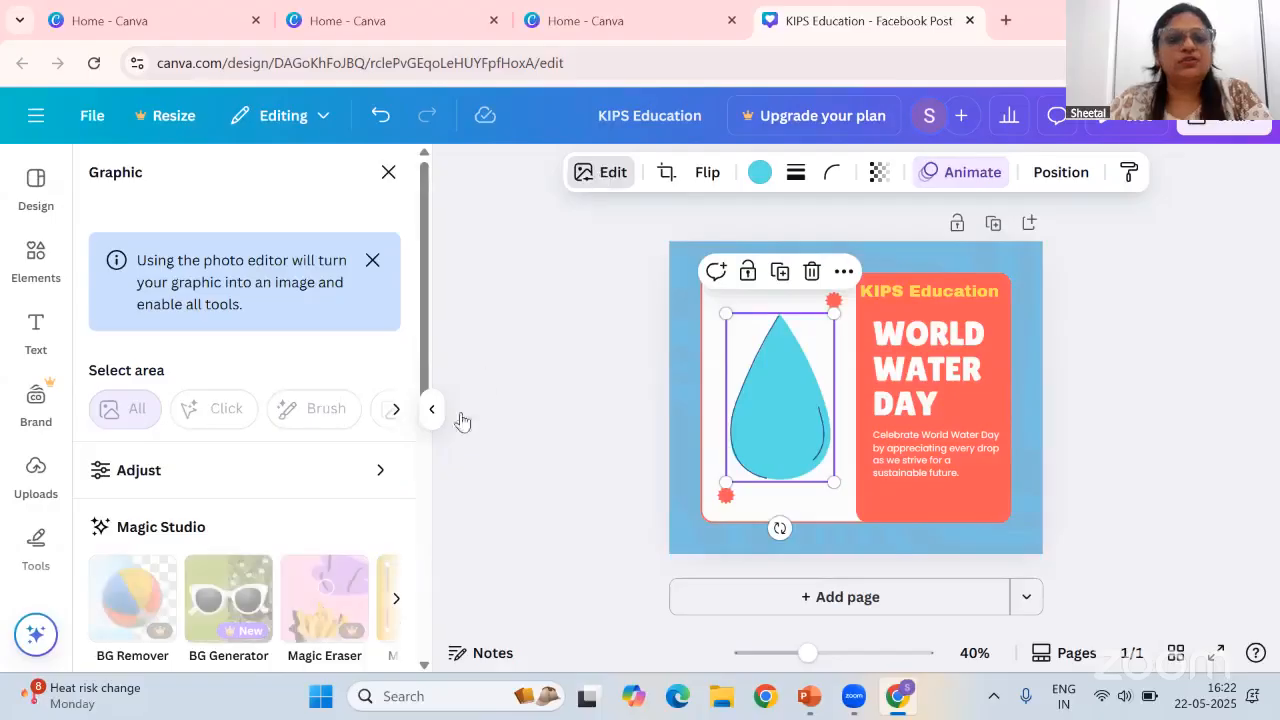
{"action": "scroll", "coordinate": [388, 529], "scroll_direction": "down", "scroll_amount": 2}
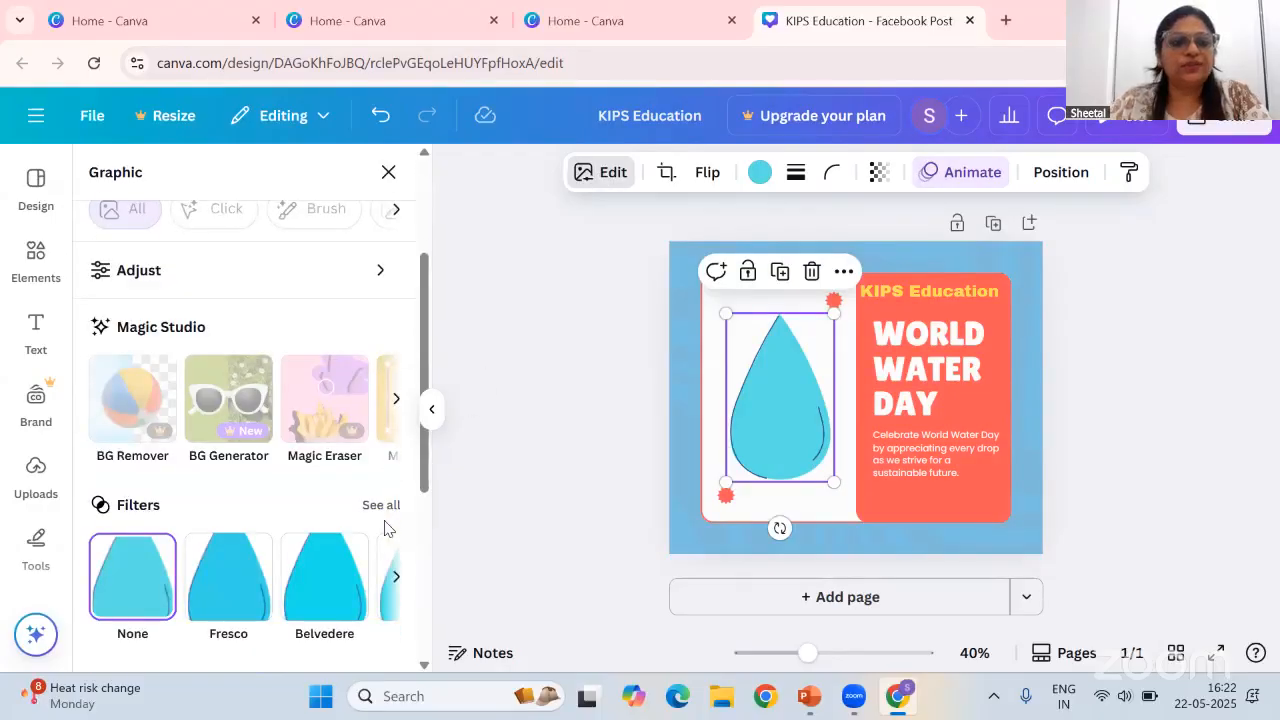
{"action": "scroll", "coordinate": [390, 520], "scroll_direction": "down", "scroll_amount": 1}
{"action": "left_click", "coordinate": [395, 480]}
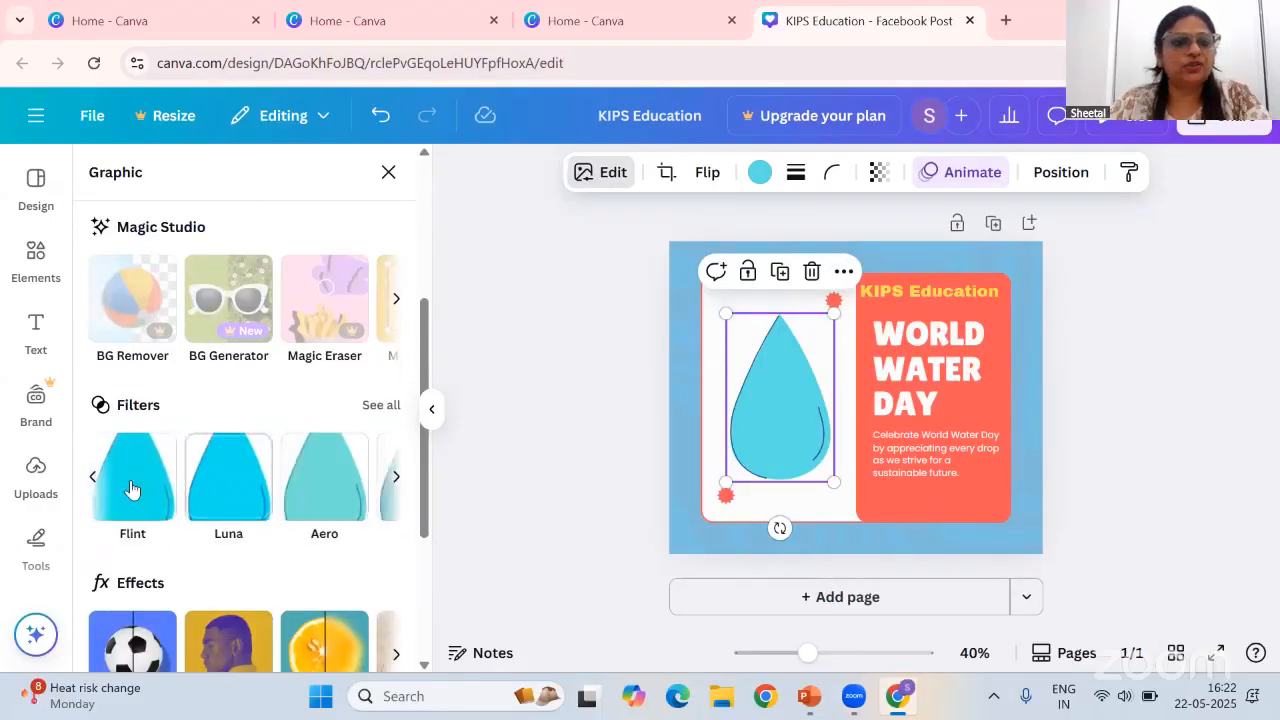
{"action": "left_click", "coordinate": [132, 487]}
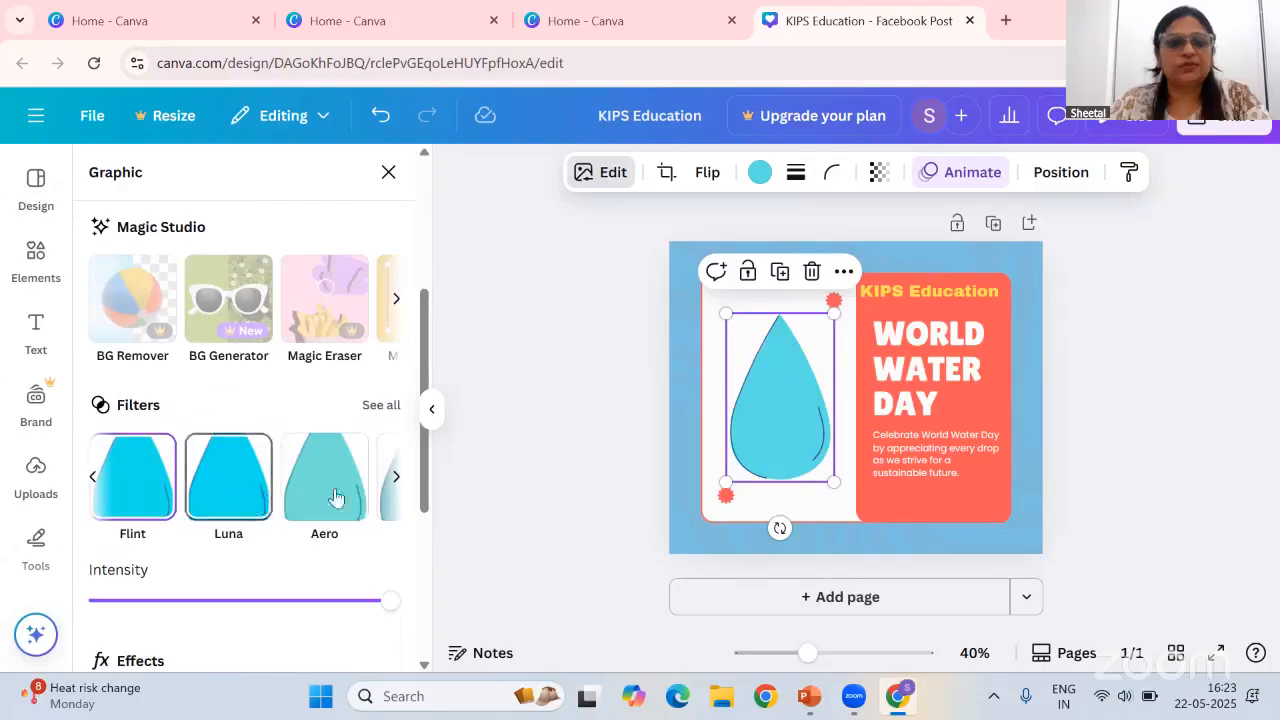
{"action": "key", "text": "Escape"}
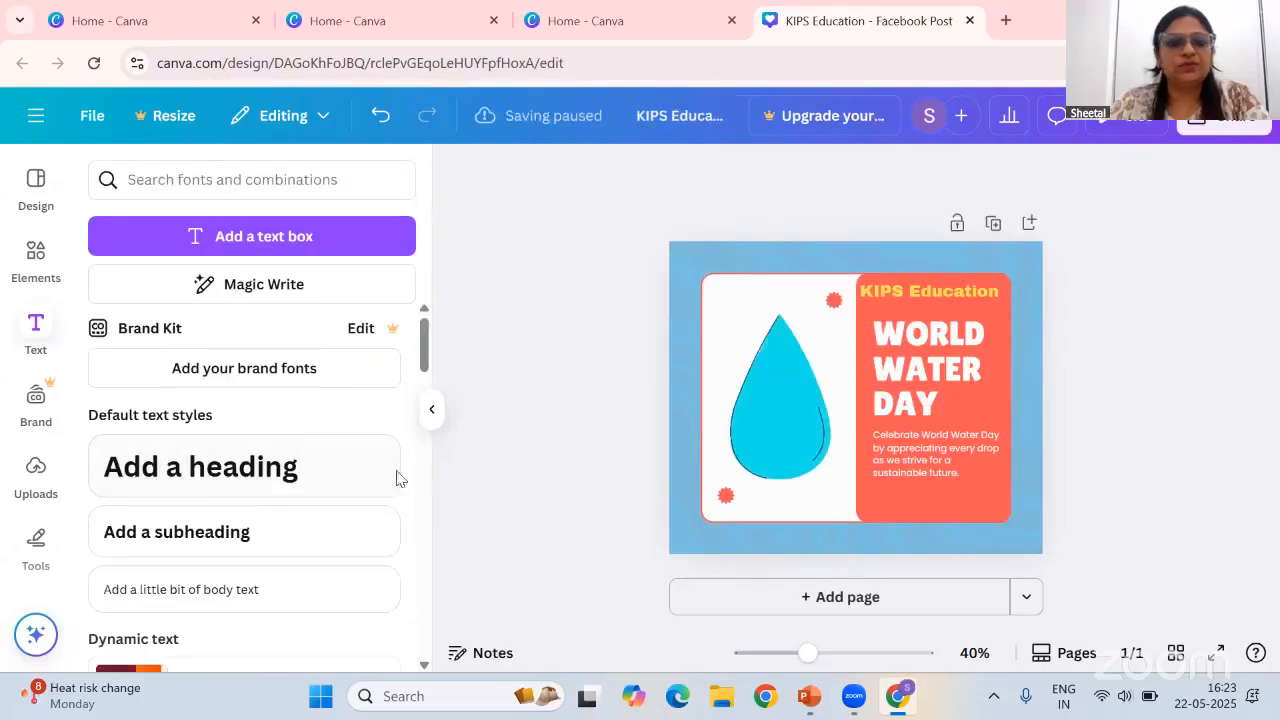
Apply the Polar filter from the Cool filters to the water drop image
{"action": "left_click", "coordinate": [758, 411]}
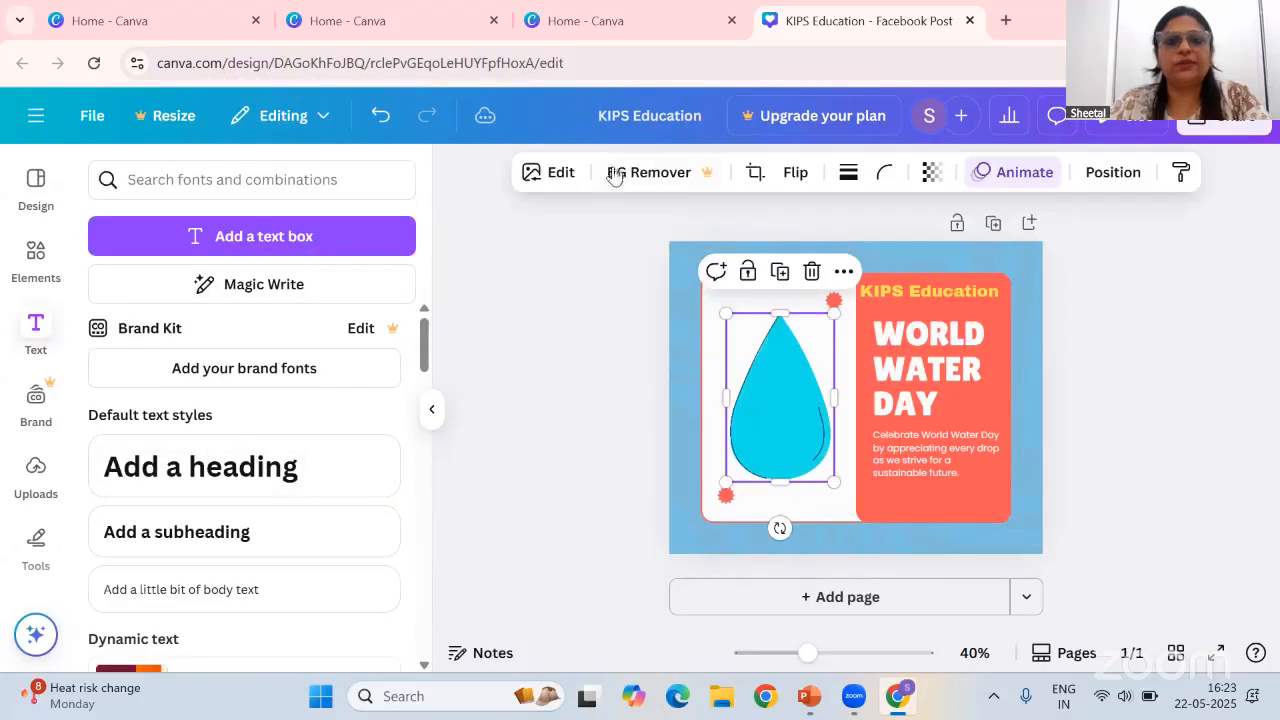
{"action": "left_click", "coordinate": [518, 177]}
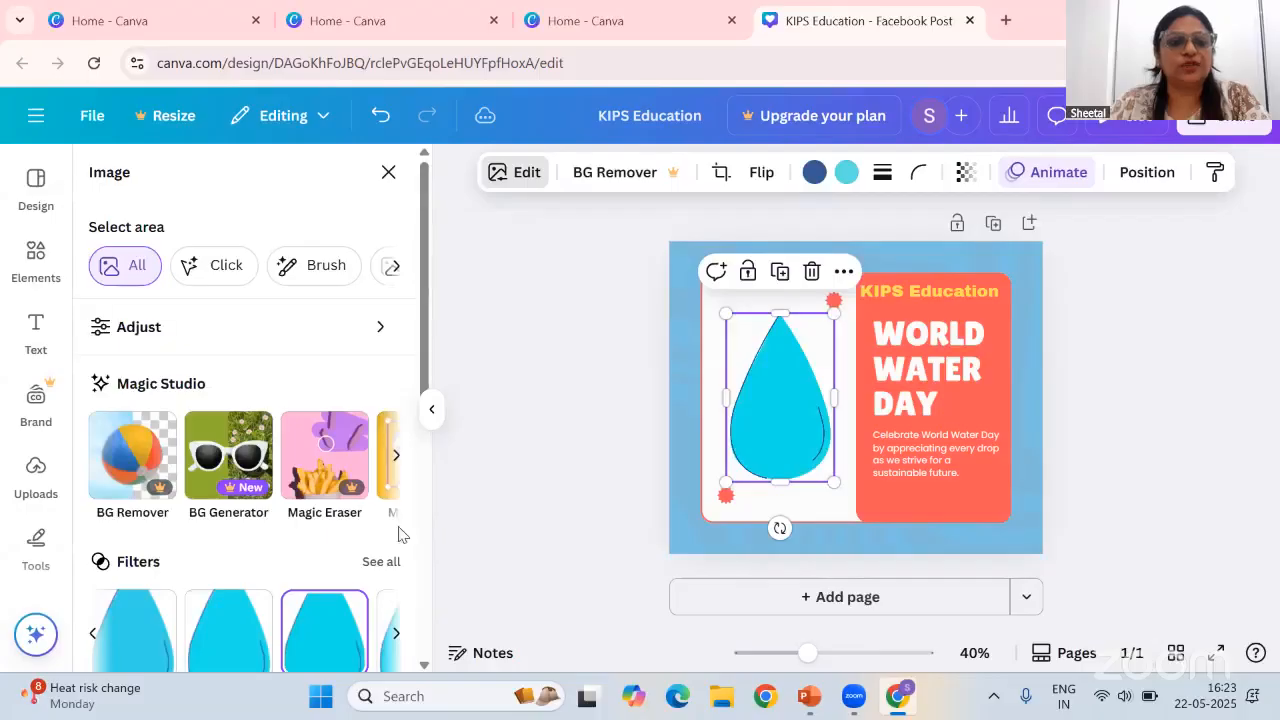
{"action": "scroll", "coordinate": [395, 577], "scroll_direction": "down", "scroll_amount": 2}
{"action": "left_click", "coordinate": [376, 361]}
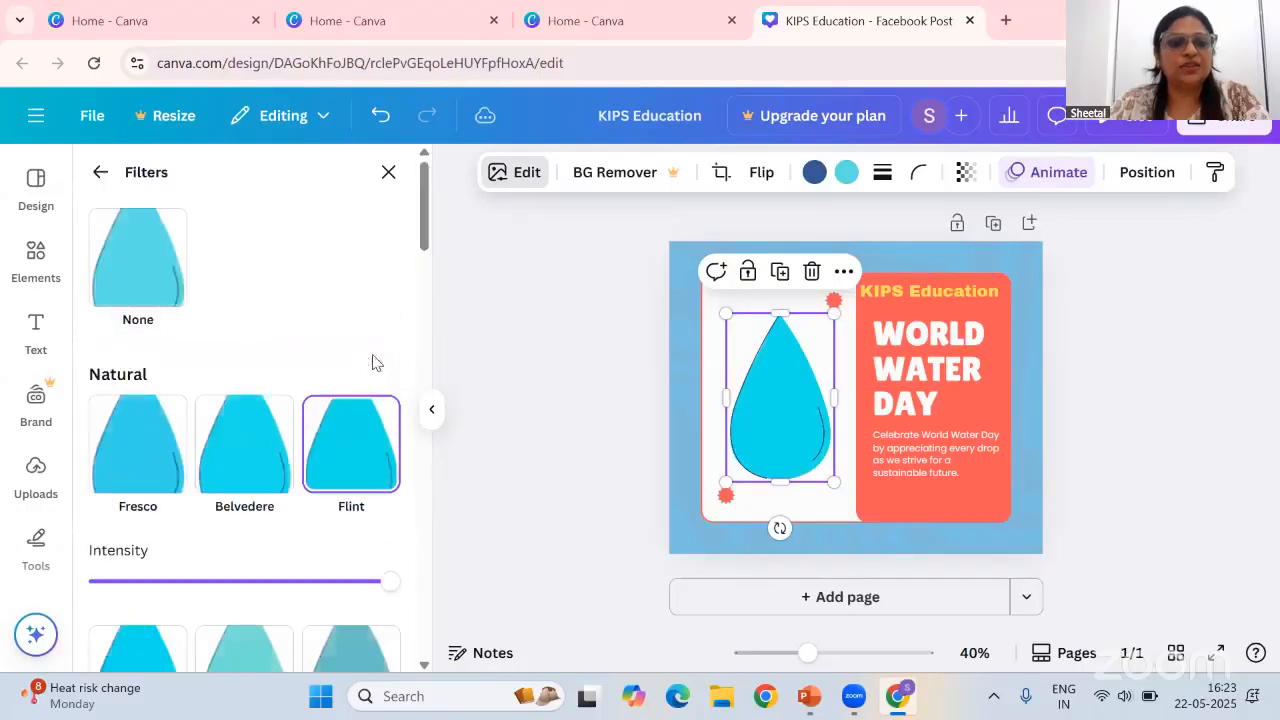
{"action": "scroll", "coordinate": [349, 520], "scroll_direction": "down", "scroll_amount": 6}
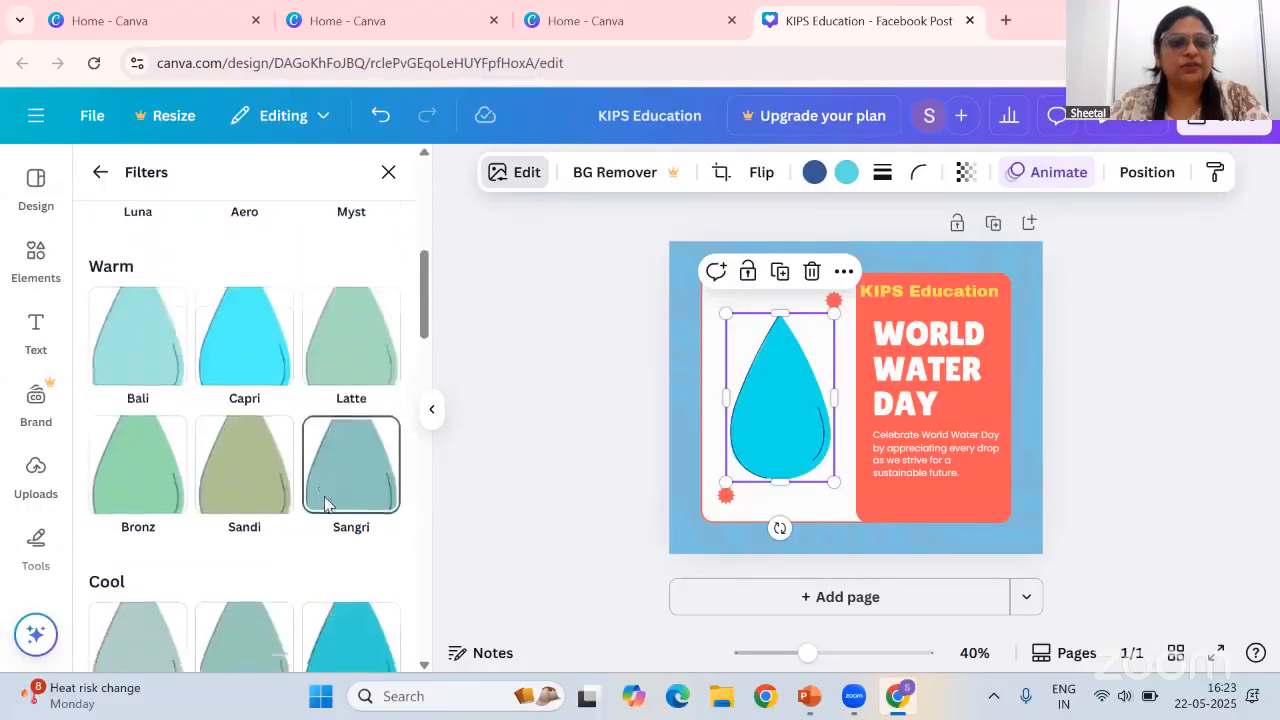
{"action": "scroll", "coordinate": [310, 480], "scroll_direction": "down", "scroll_amount": 2}
{"action": "left_click", "coordinate": [253, 519]}
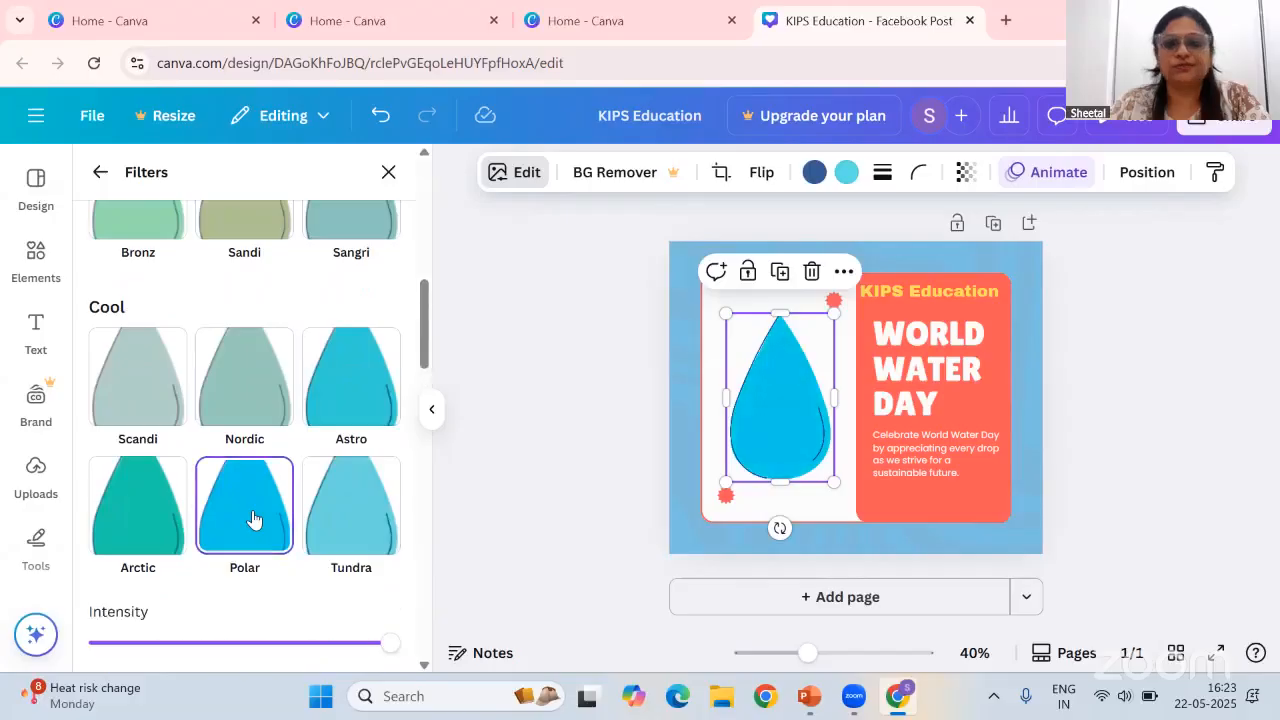
Search the elements for water drops graphics and add the three-drop graphic to the post
{"action": "left_click", "coordinate": [1022, 264]}
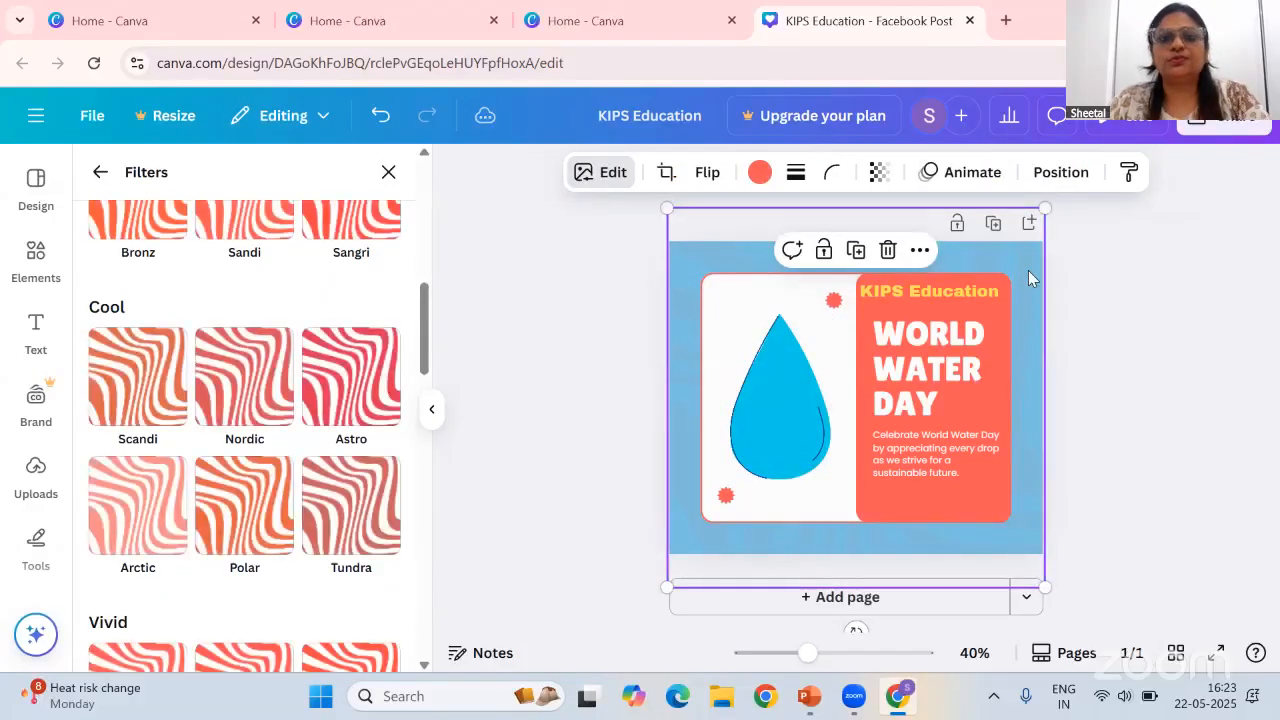
{"action": "left_click", "coordinate": [920, 514]}
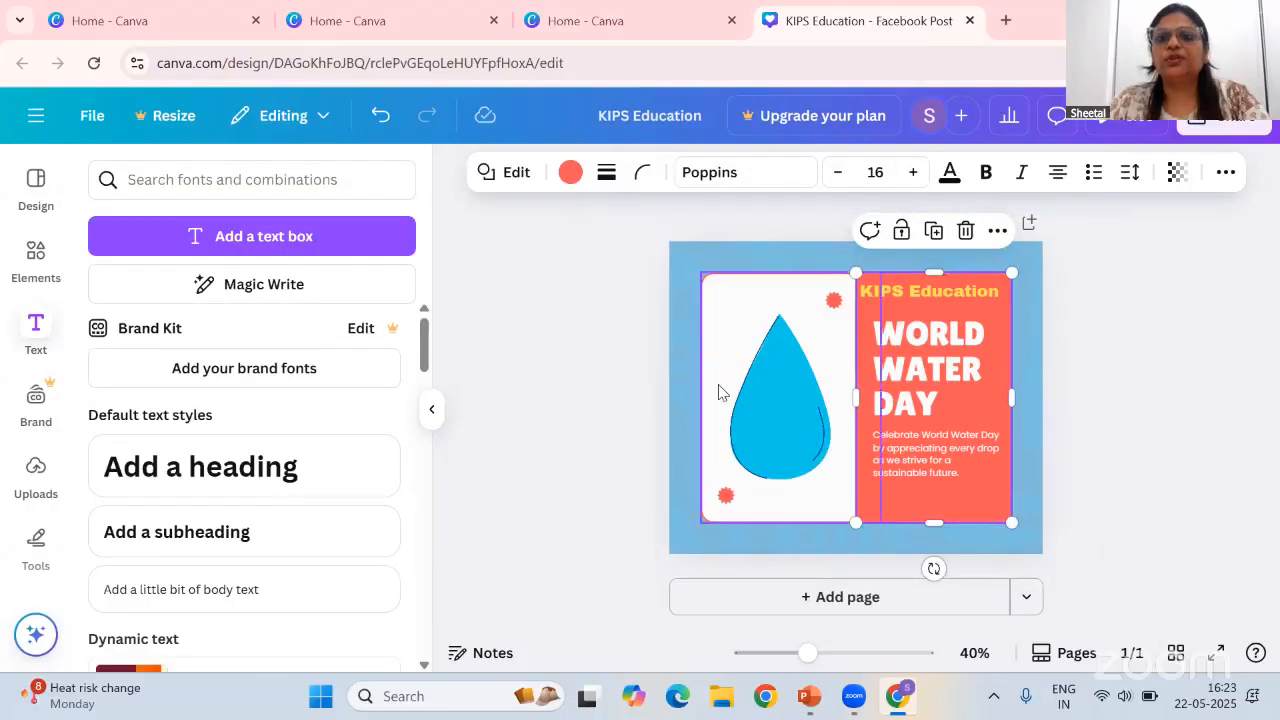
{"action": "left_click", "coordinate": [37, 255]}
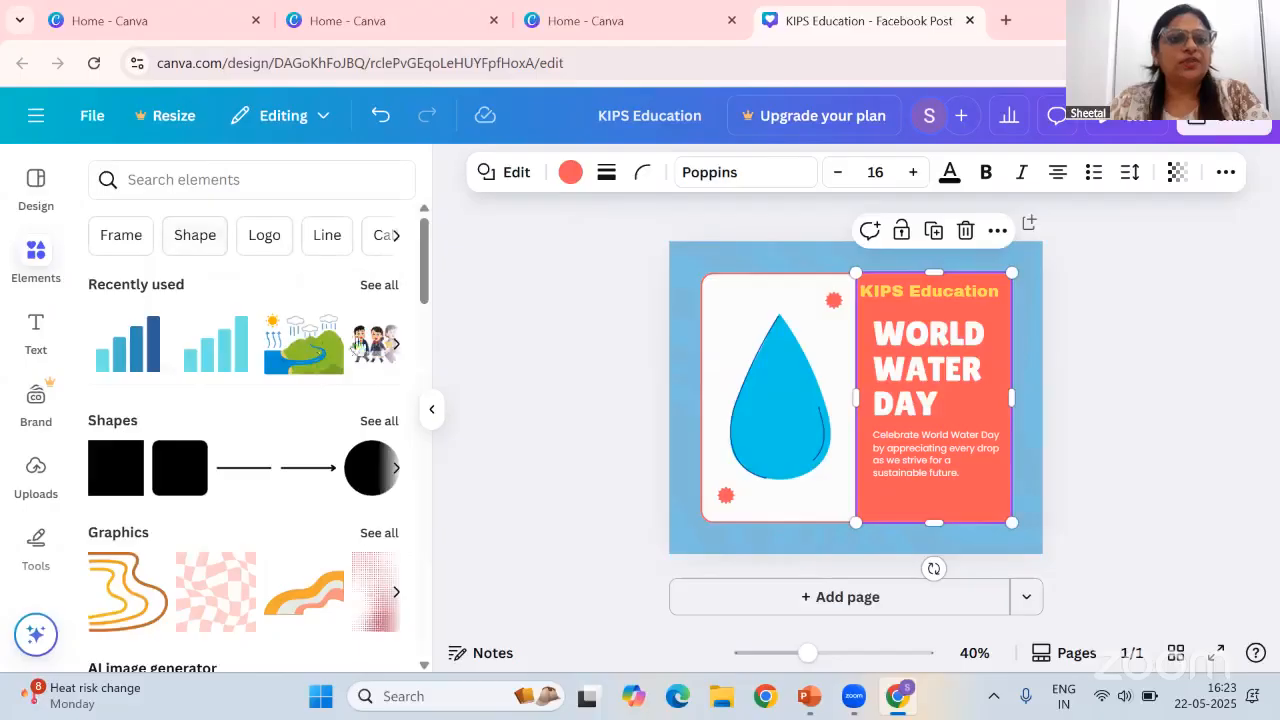
{"action": "left_click", "coordinate": [395, 347]}
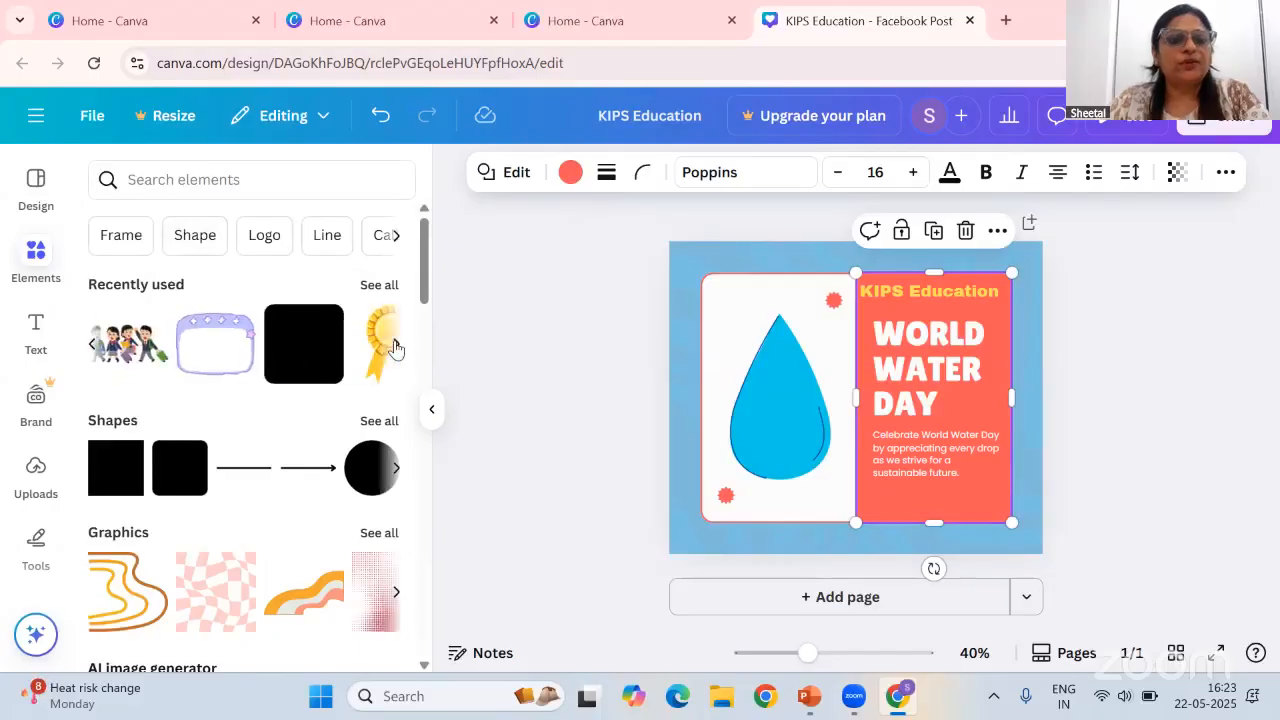
{"action": "left_click", "coordinate": [395, 347]}
{"action": "left_click", "coordinate": [226, 180]}
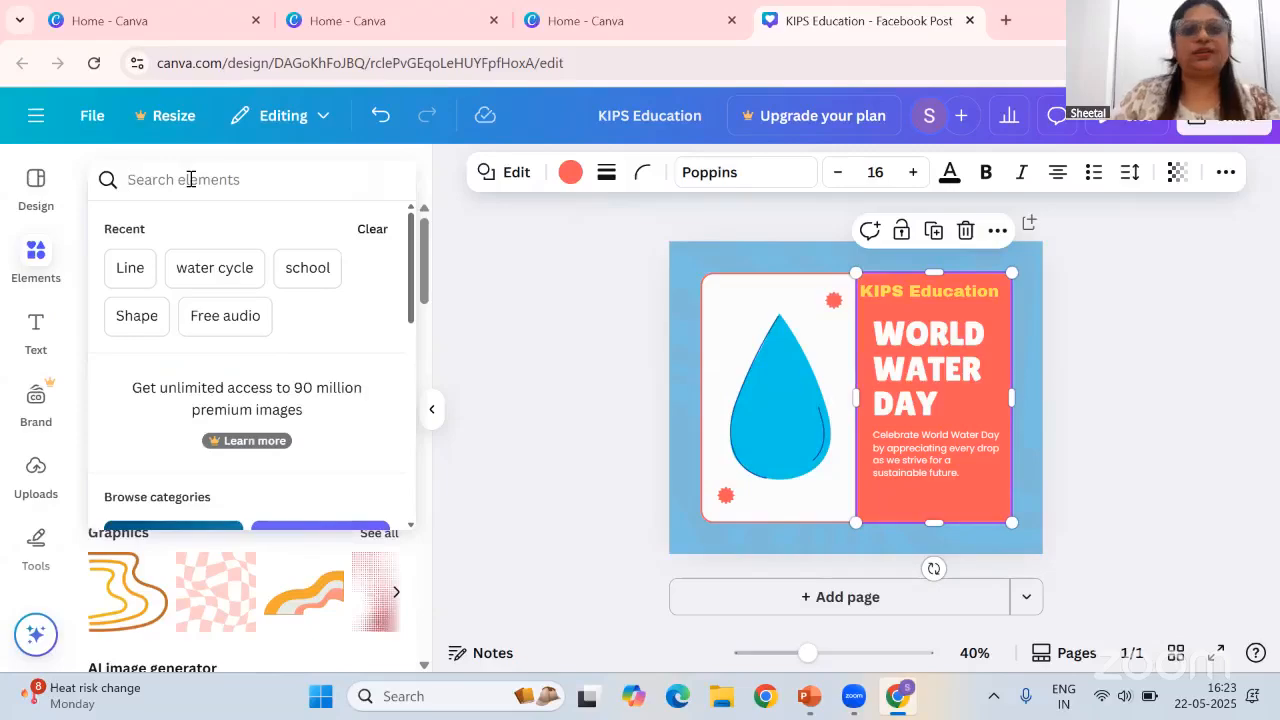
{"action": "type", "text": "wat"}
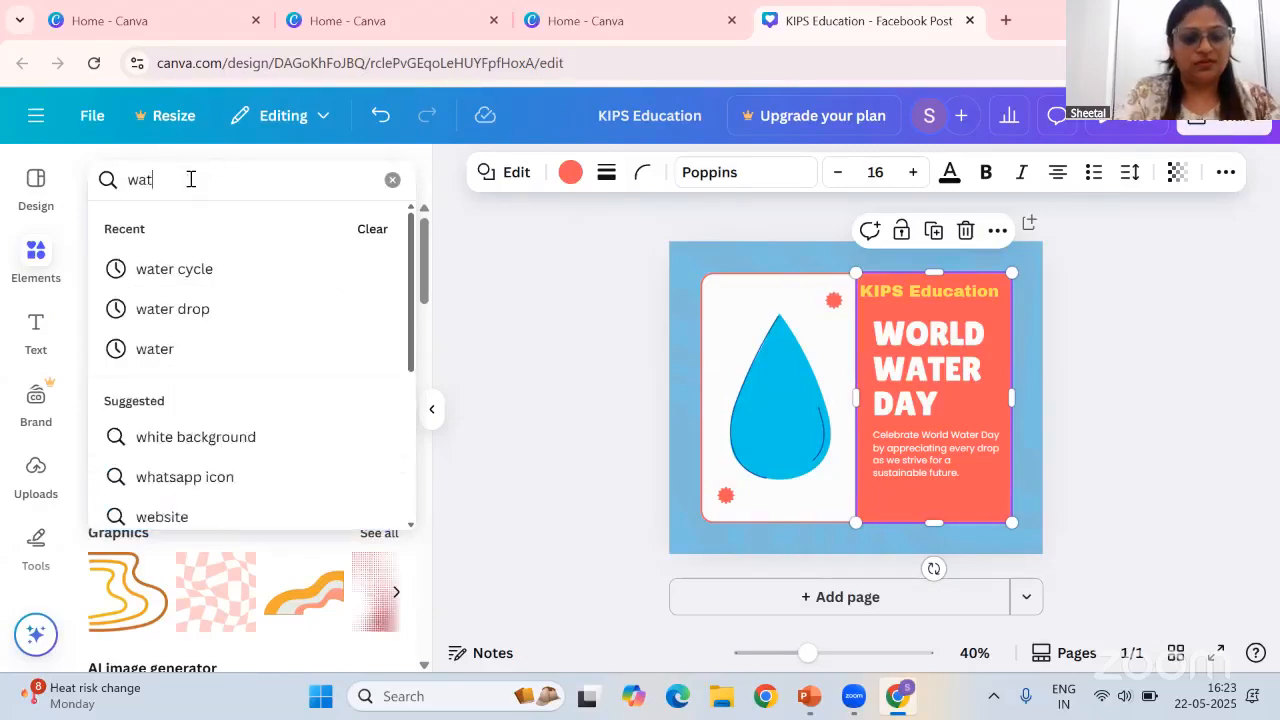
{"action": "type", "text": "er drops"}
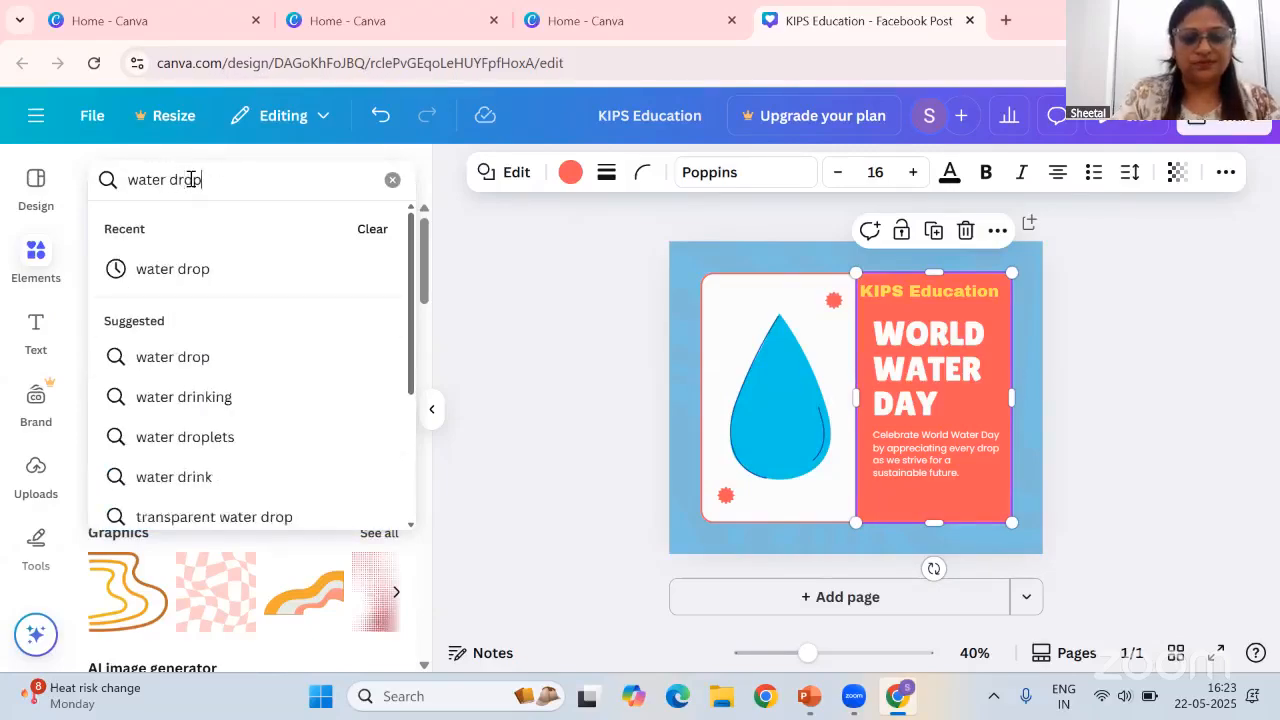
{"action": "key", "text": "Return"}
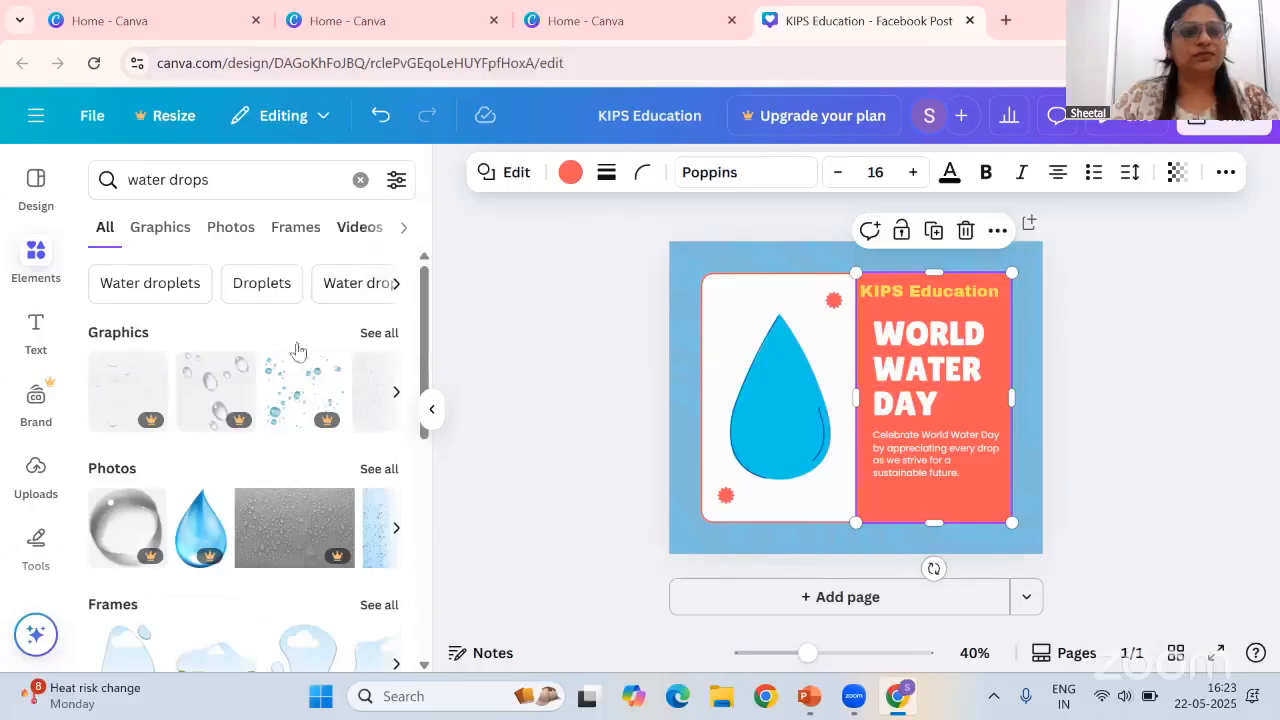
{"action": "left_click", "coordinate": [389, 338]}
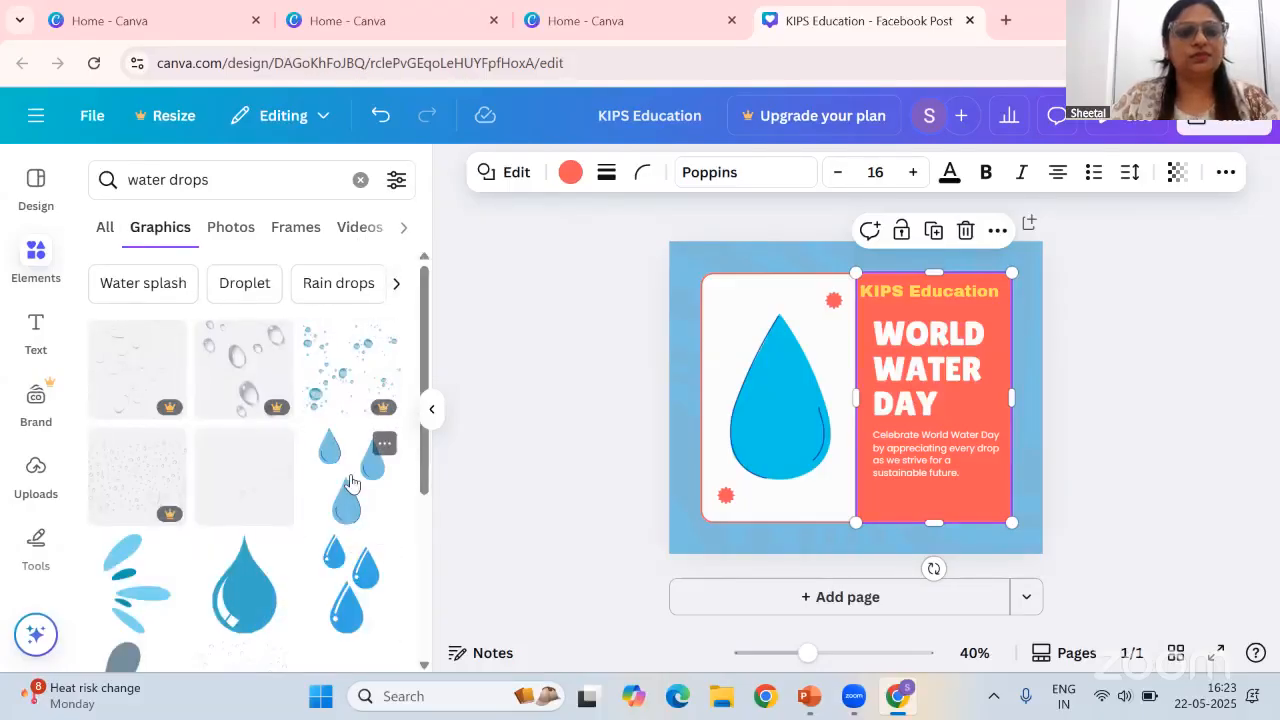
{"action": "left_click", "coordinate": [350, 483]}
Delete the original water drop graphic and enlarge and position the three-drop graphic in the white panel
{"action": "left_click", "coordinate": [754, 424]}
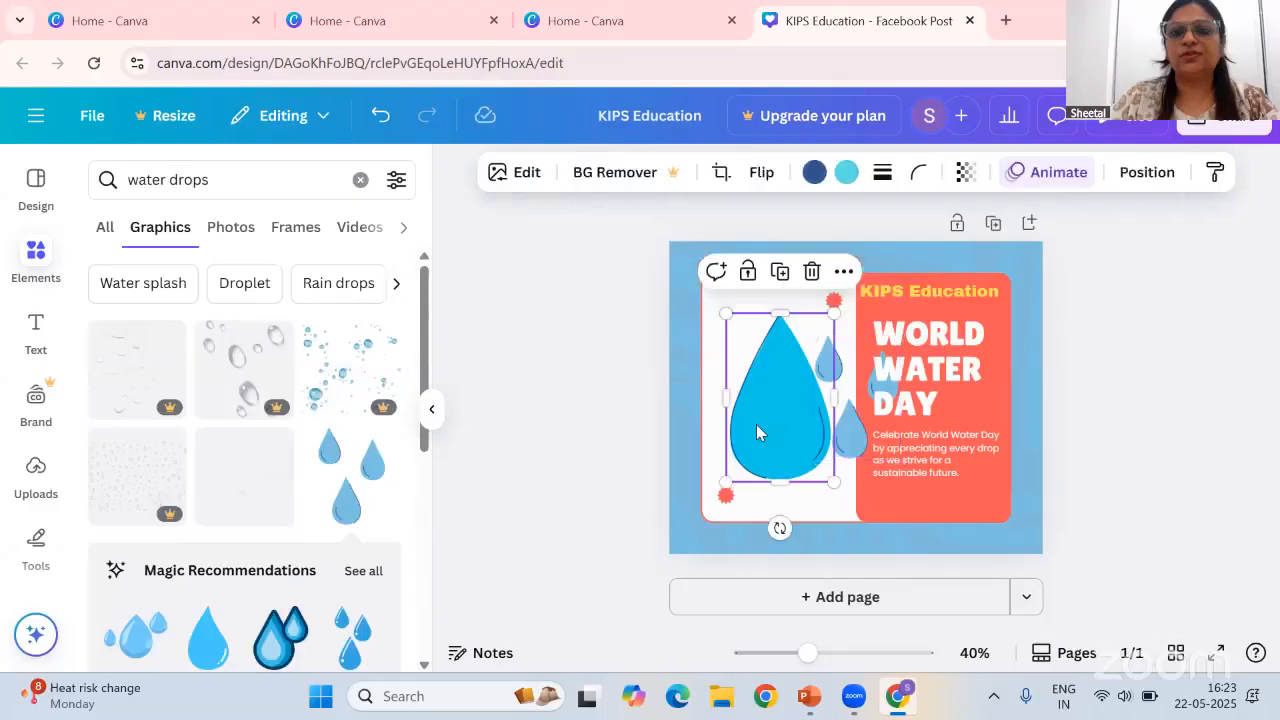
{"action": "key", "text": "Delete"}
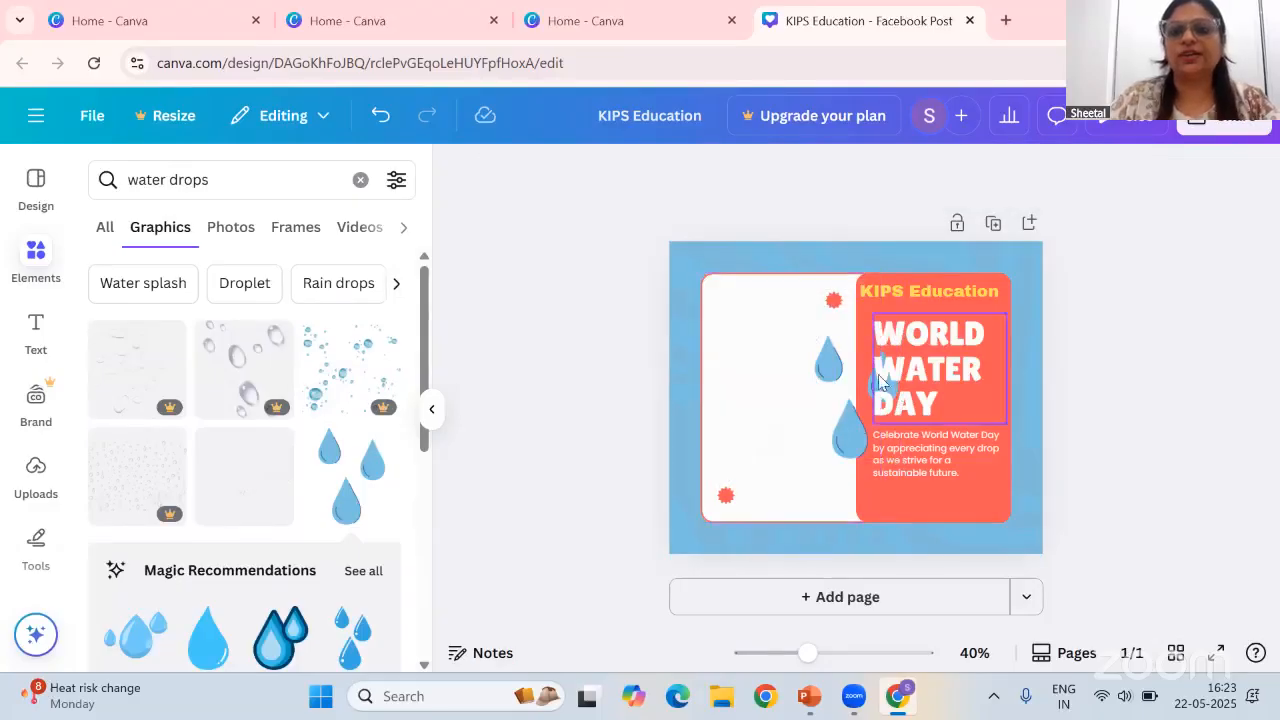
{"action": "left_click_drag", "start_coordinate": [847, 374], "coordinate": [779, 378]}
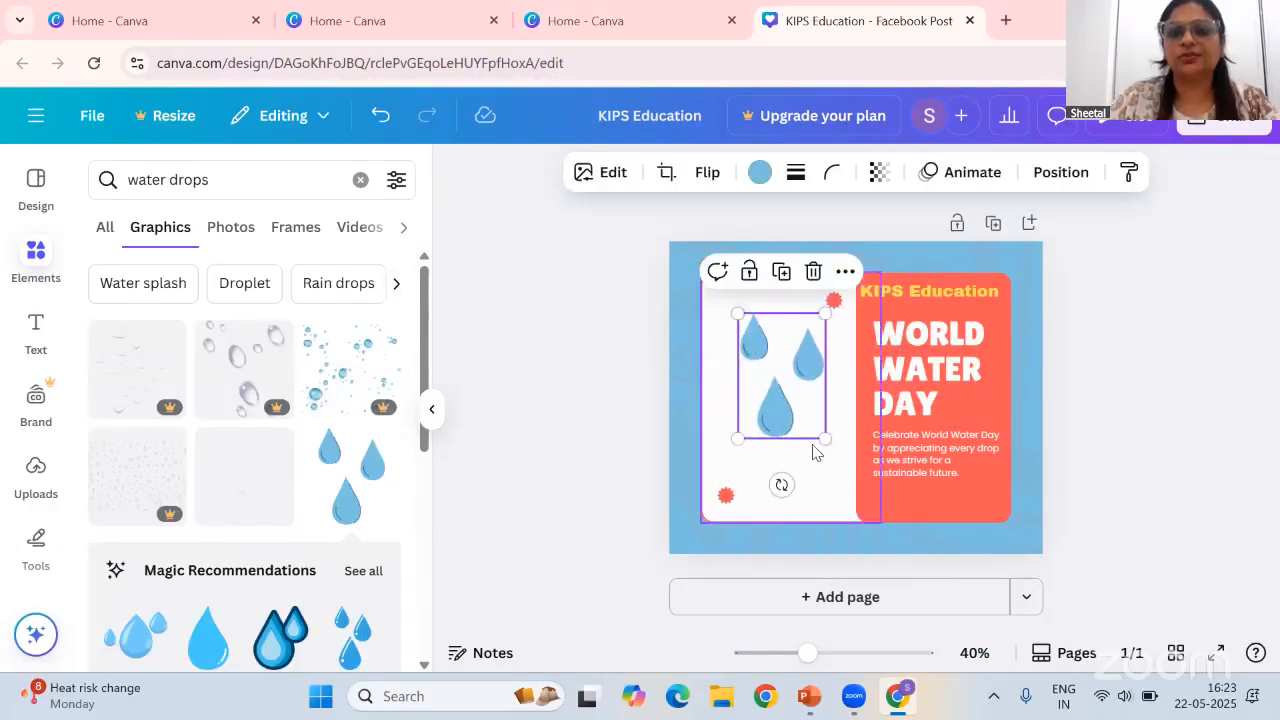
{"action": "left_click_drag", "start_coordinate": [826, 439], "coordinate": [836, 513]}
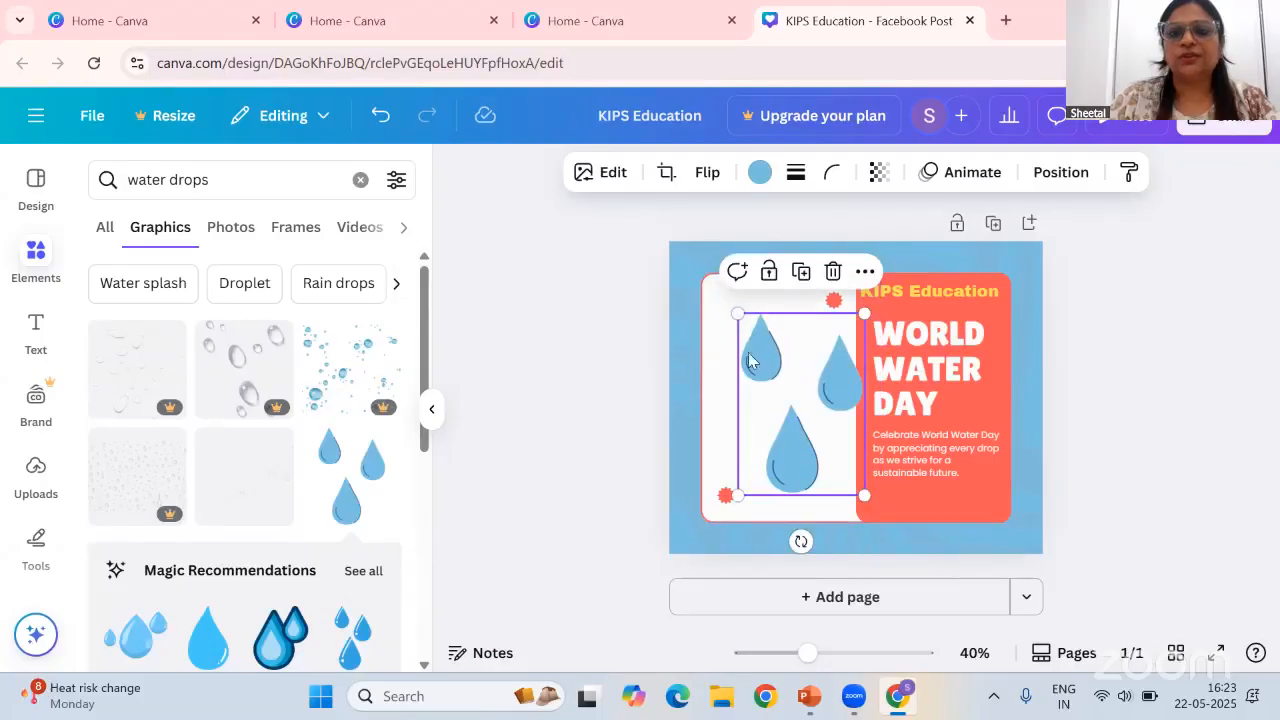
{"action": "mouse_move", "coordinate": [799, 444]}
{"action": "left_mouse_down"}
{"action": "mouse_move", "coordinate": [761, 431]}
{"action": "mouse_move", "coordinate": [779, 440]}
{"action": "left_mouse_up"}
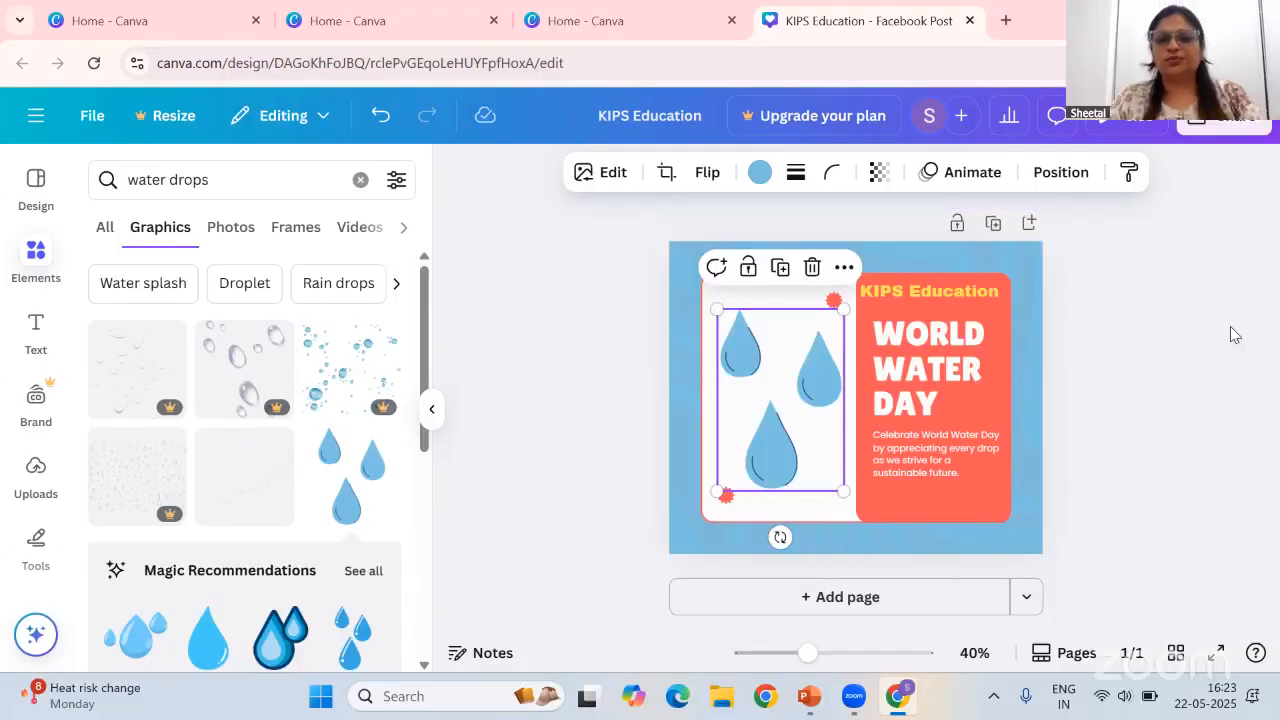
Open the design's download options from the share menu, then close them without downloading
{"action": "left_click", "coordinate": [1236, 124]}
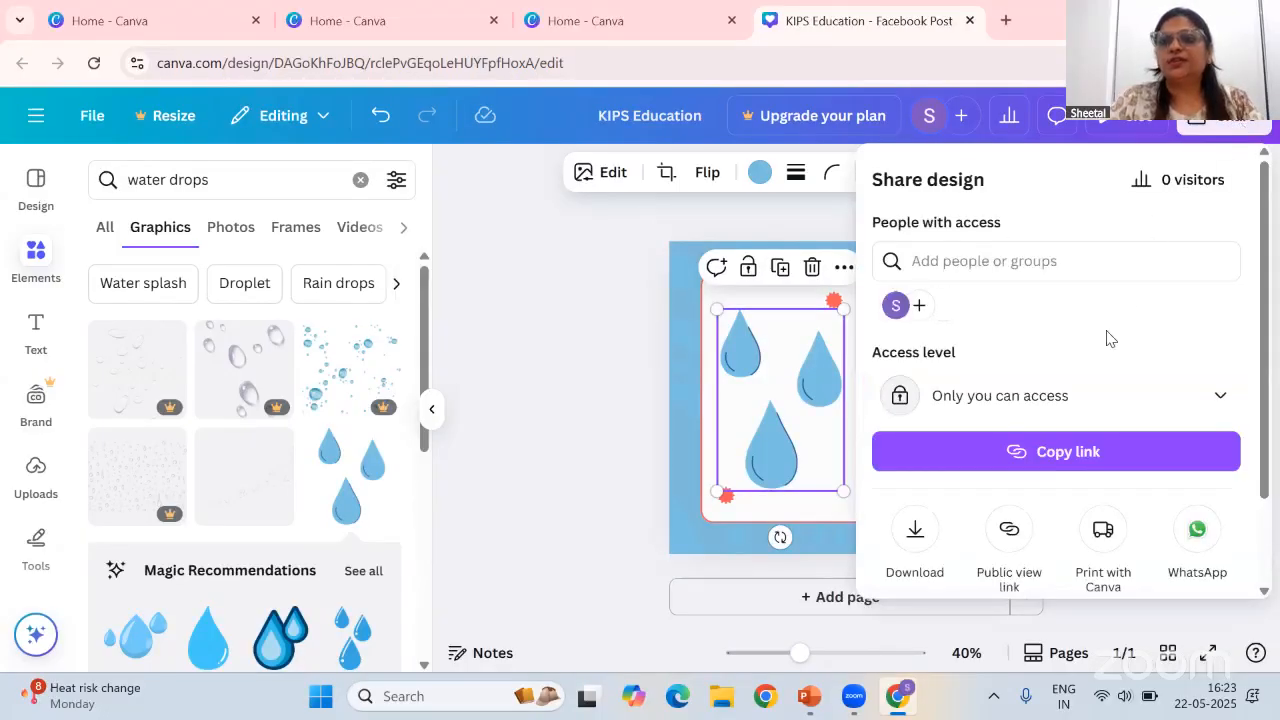
{"action": "scroll", "coordinate": [1106, 337], "scroll_direction": "down", "scroll_amount": 2}
{"action": "left_click", "coordinate": [915, 424]}
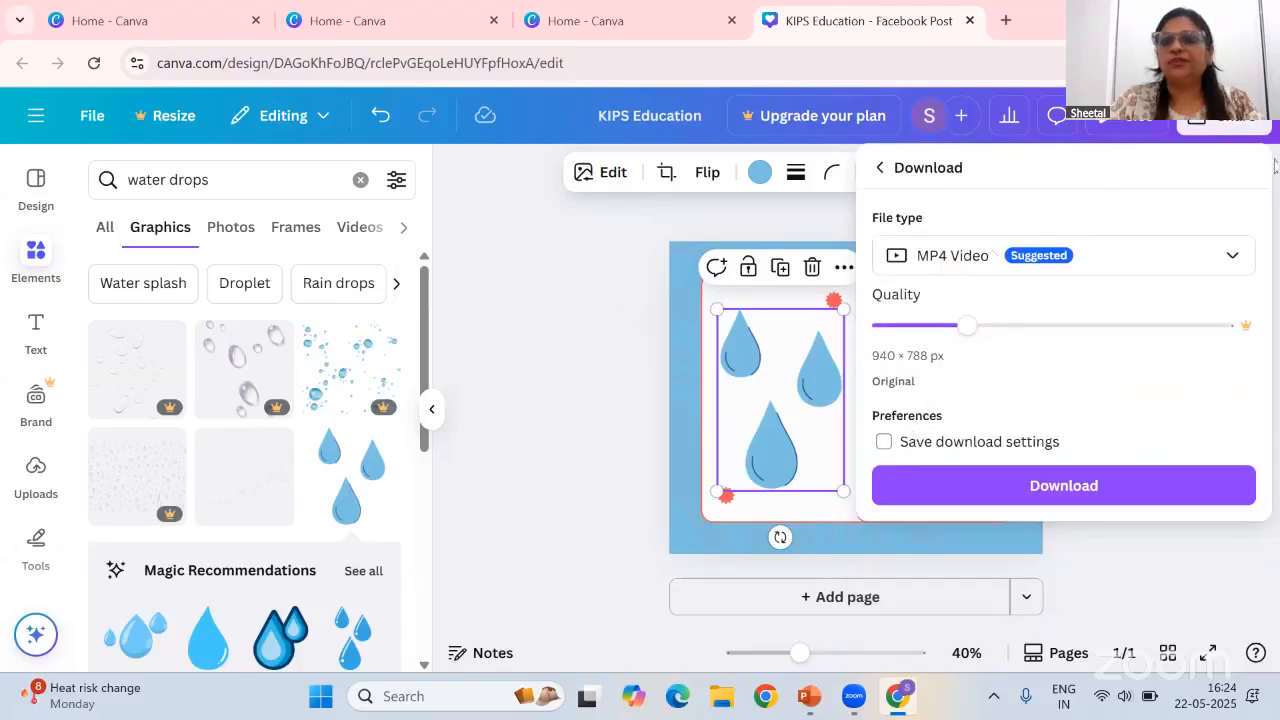
{"action": "left_click", "coordinate": [575, 417]}
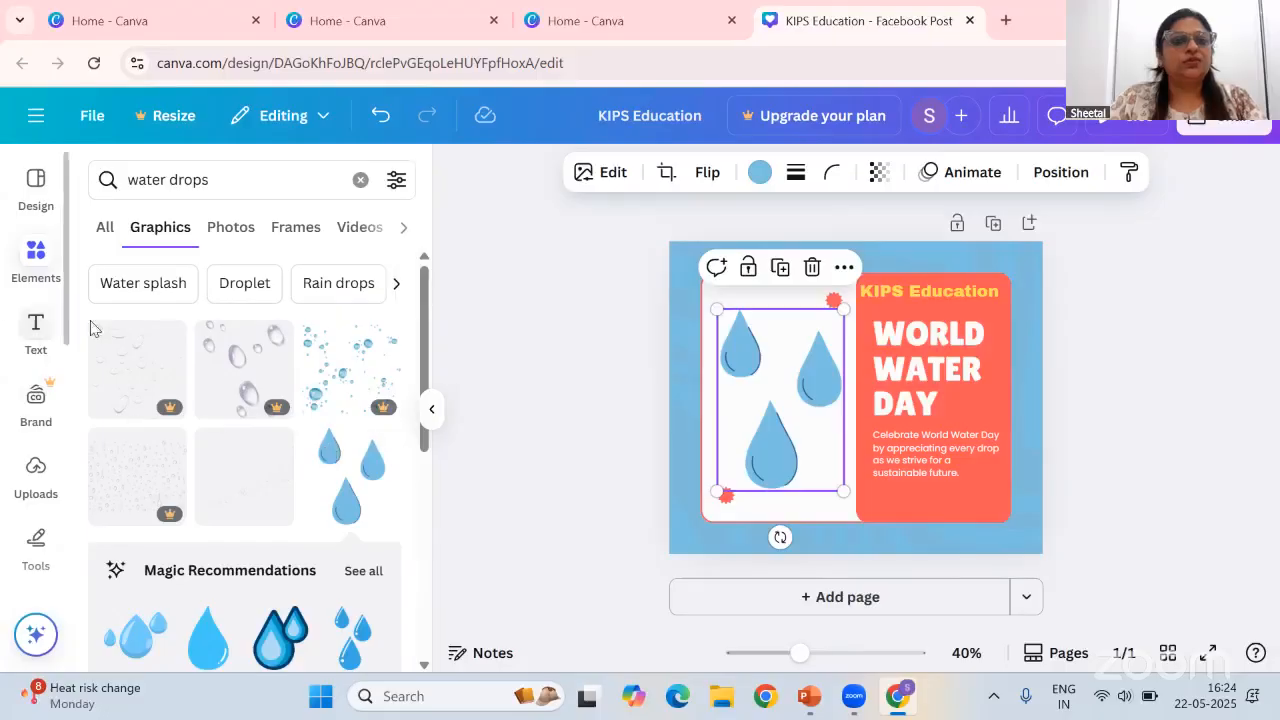
{"action": "left_click", "coordinate": [566, 326]}
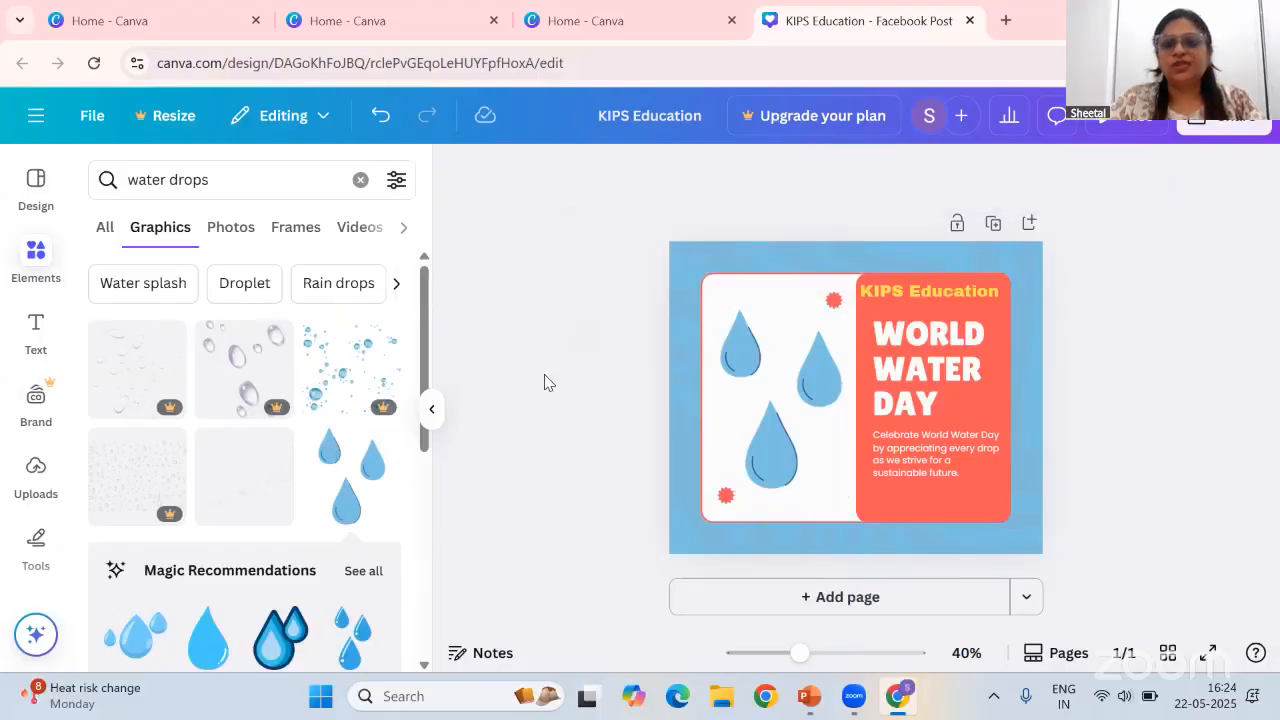
Return to the Canva home page and create a new blank Presentation design
{"action": "left_click", "coordinate": [36, 183]}
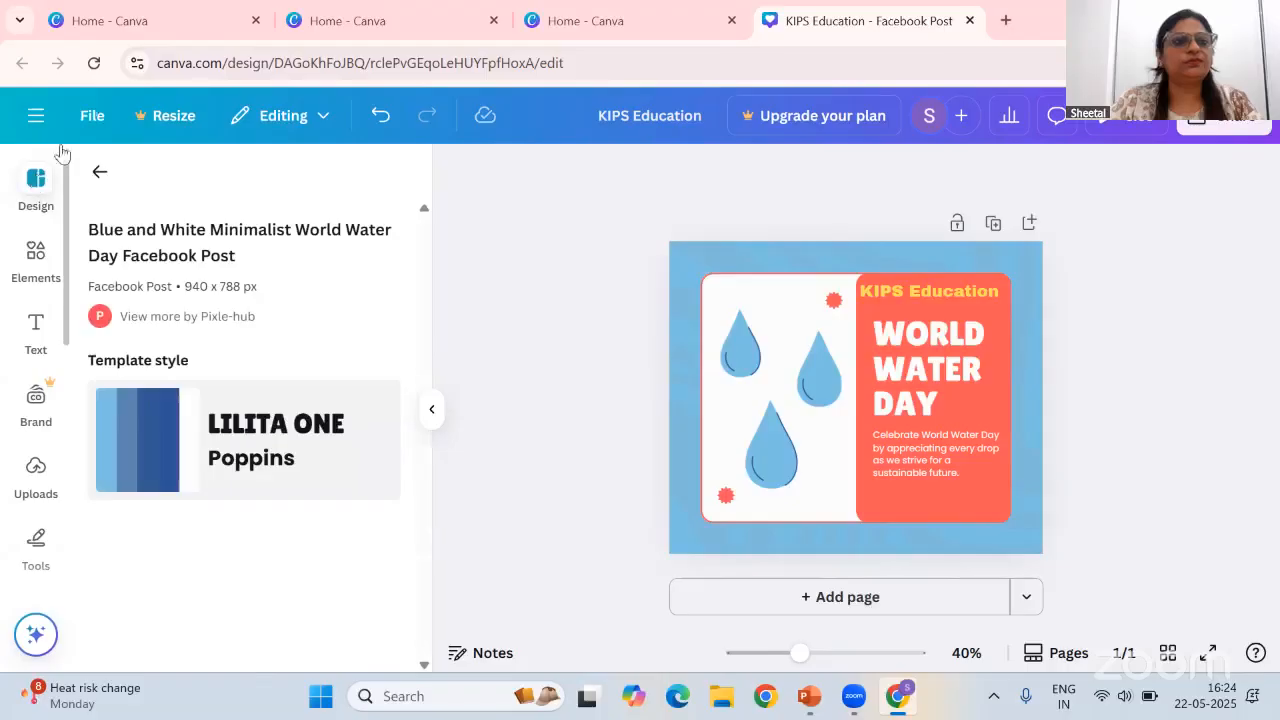
{"action": "left_click", "coordinate": [36, 116]}
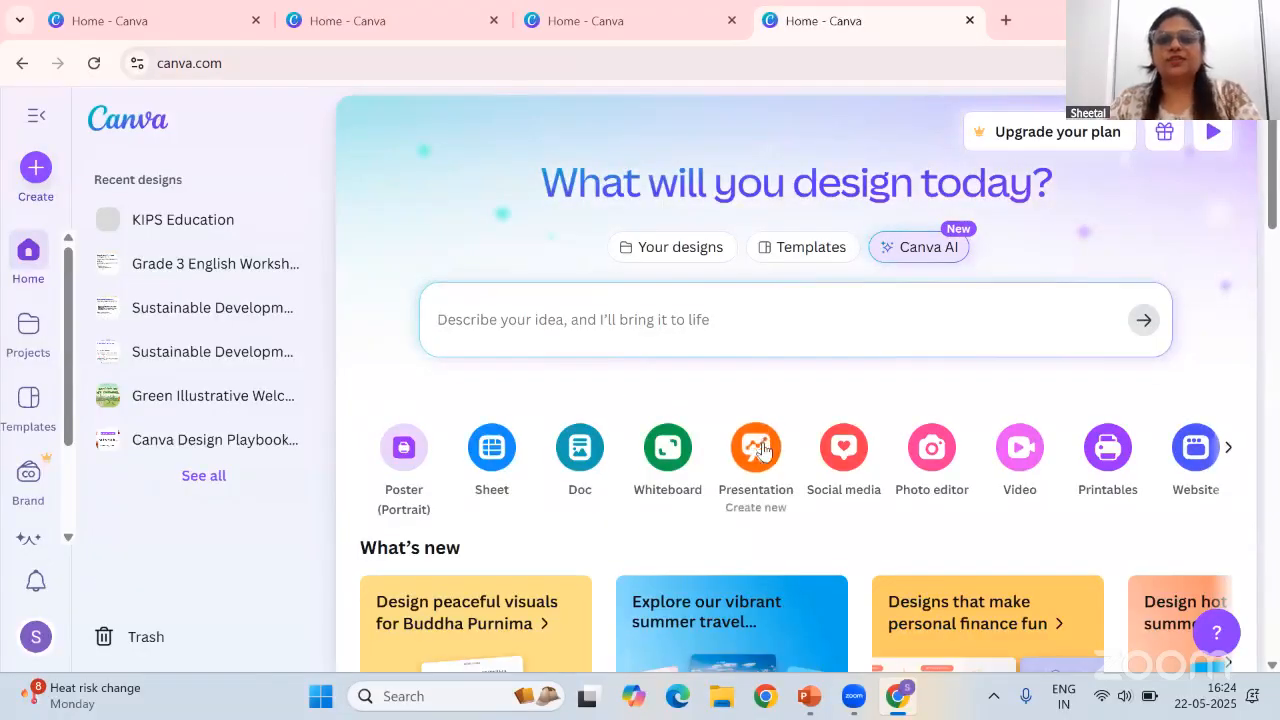
{"action": "left_click", "coordinate": [758, 450]}
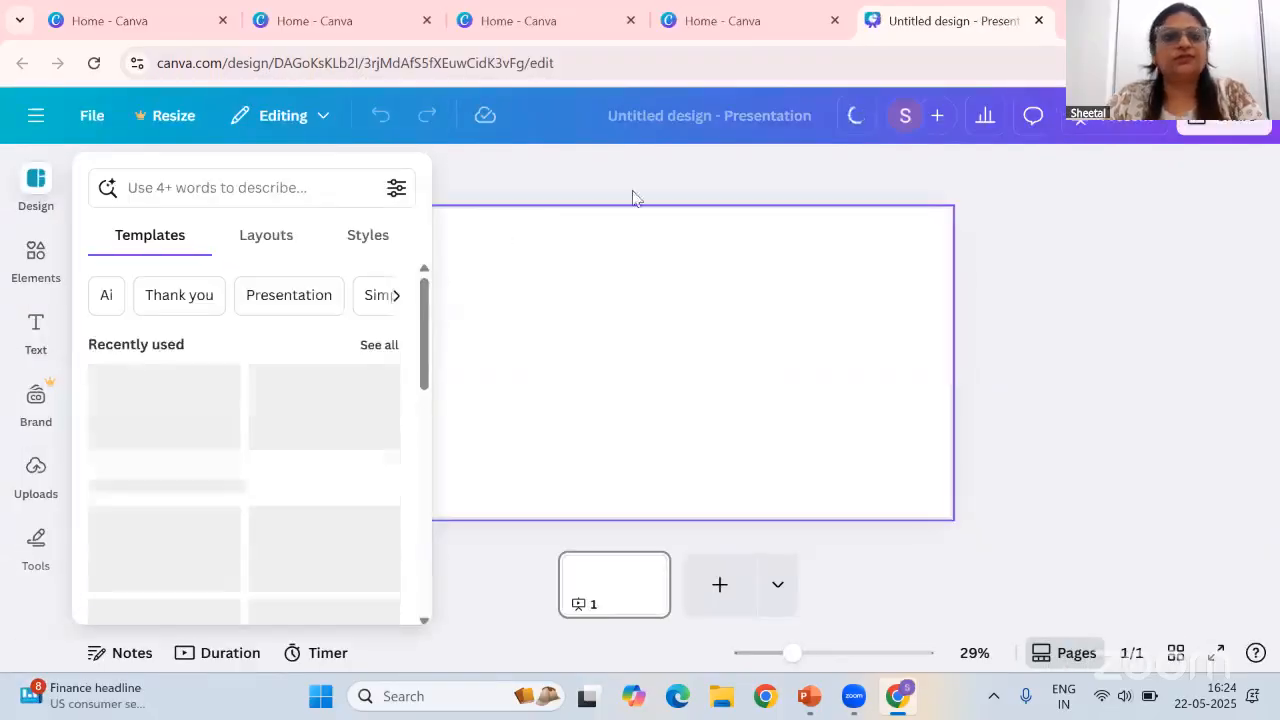
Browse the presentation templates offered in the design panel
{"action": "left_click", "coordinate": [637, 184]}
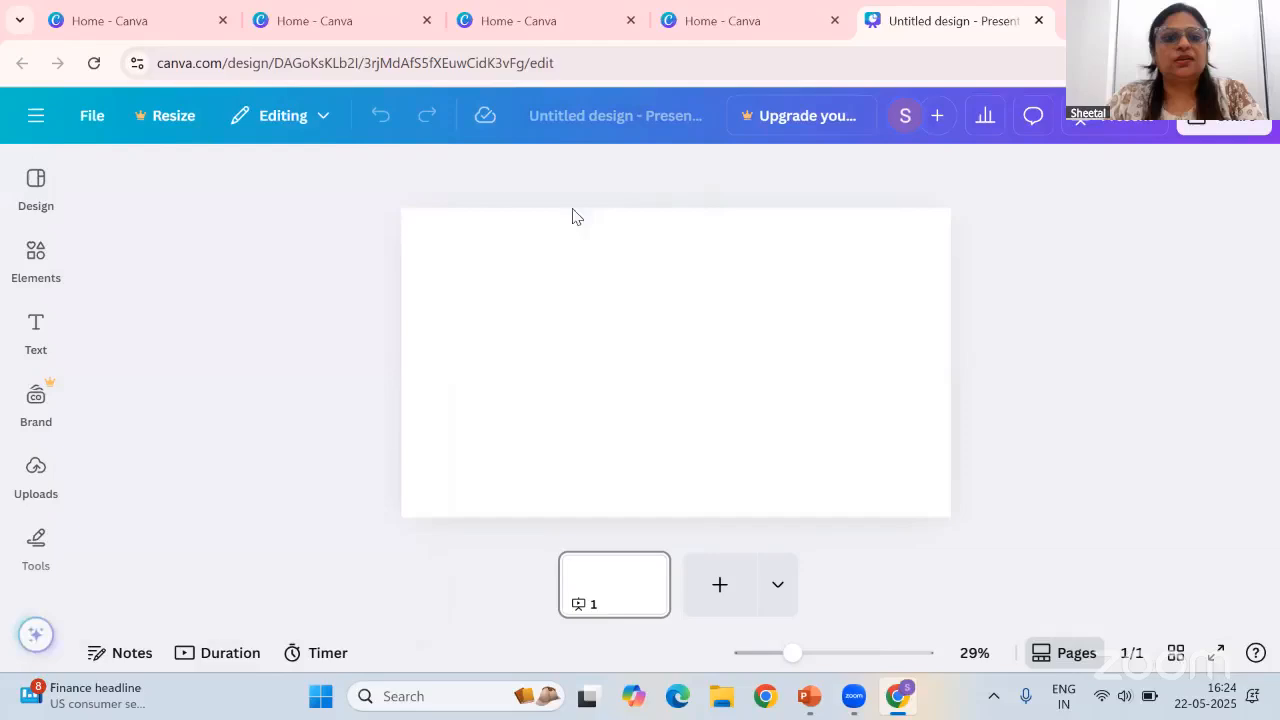
{"action": "left_click", "coordinate": [48, 212]}
{"action": "scroll", "coordinate": [250, 450], "scroll_direction": "down", "scroll_amount": 3}
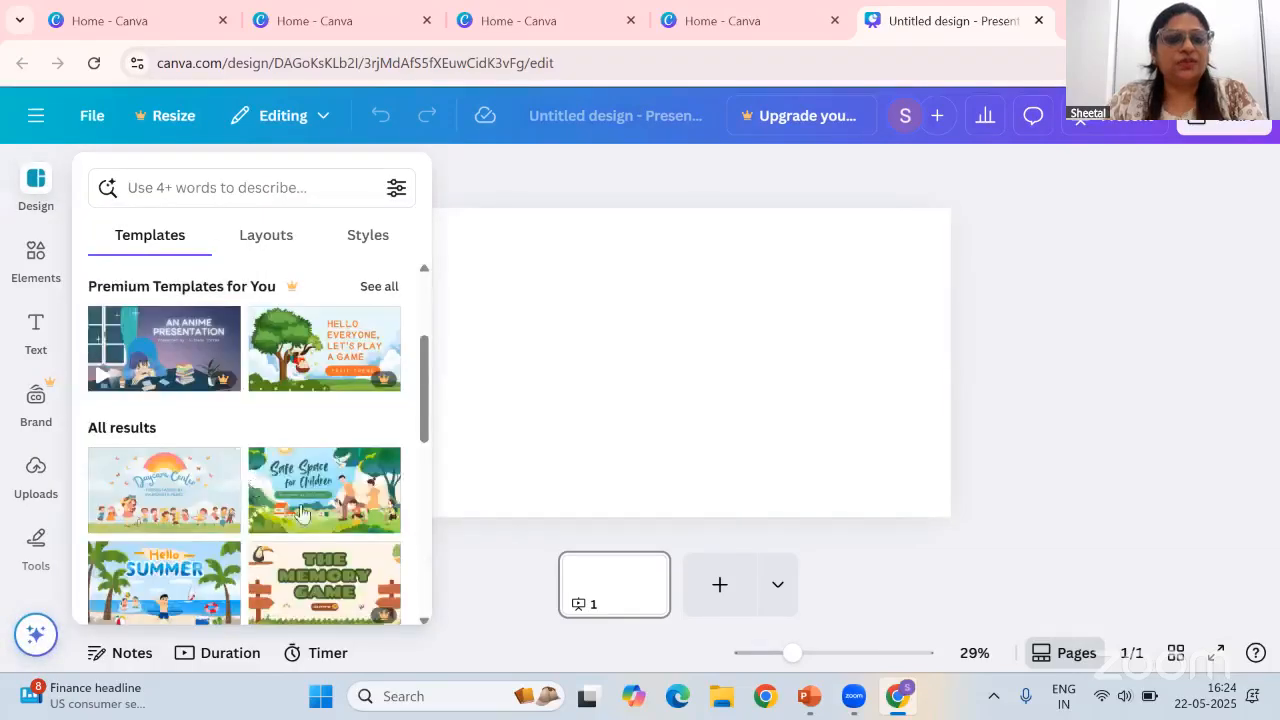
{"action": "scroll", "coordinate": [302, 512], "scroll_direction": "down", "scroll_amount": 3}
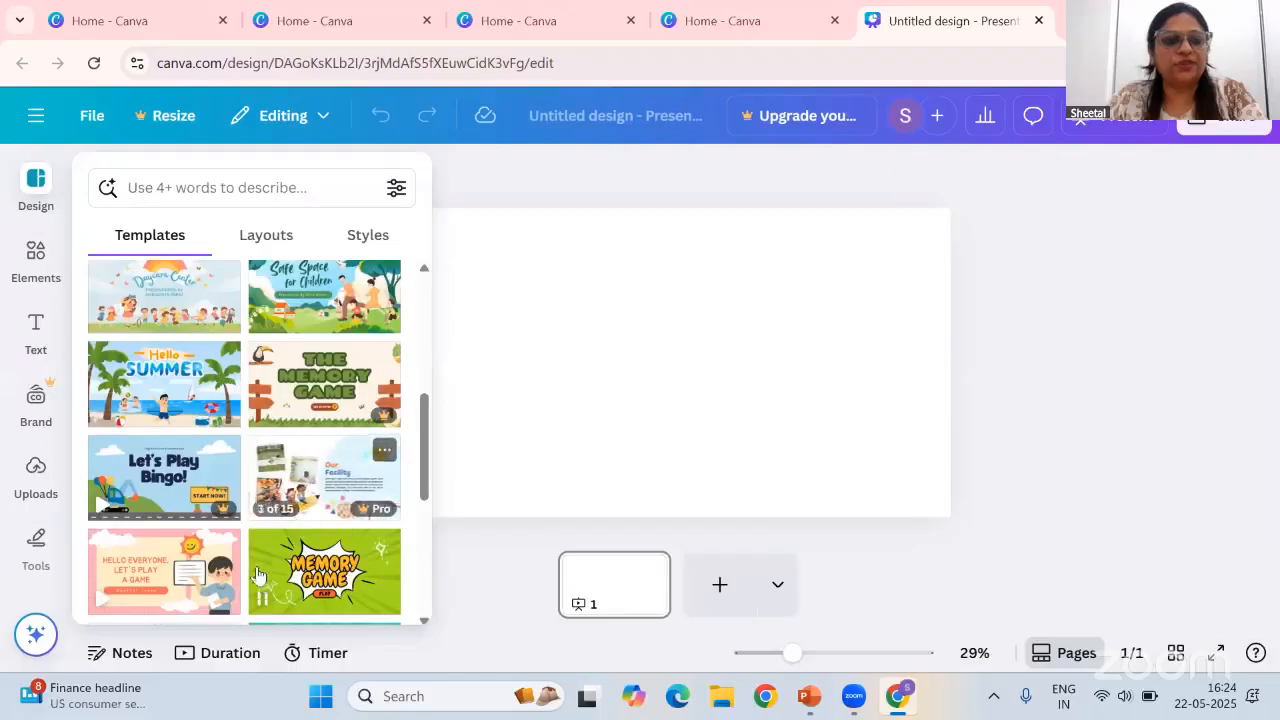
{"action": "scroll", "coordinate": [258, 540], "scroll_direction": "down", "scroll_amount": 2}
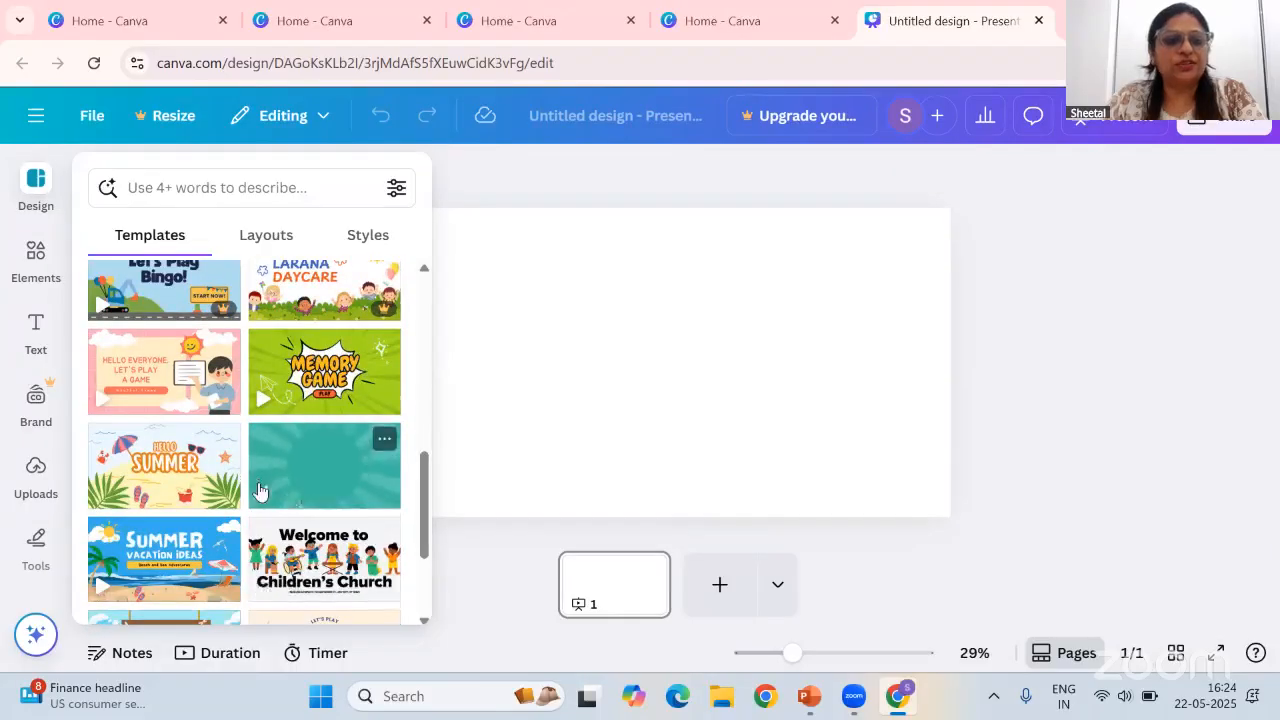
{"action": "scroll", "coordinate": [258, 490], "scroll_direction": "down", "scroll_amount": 2}
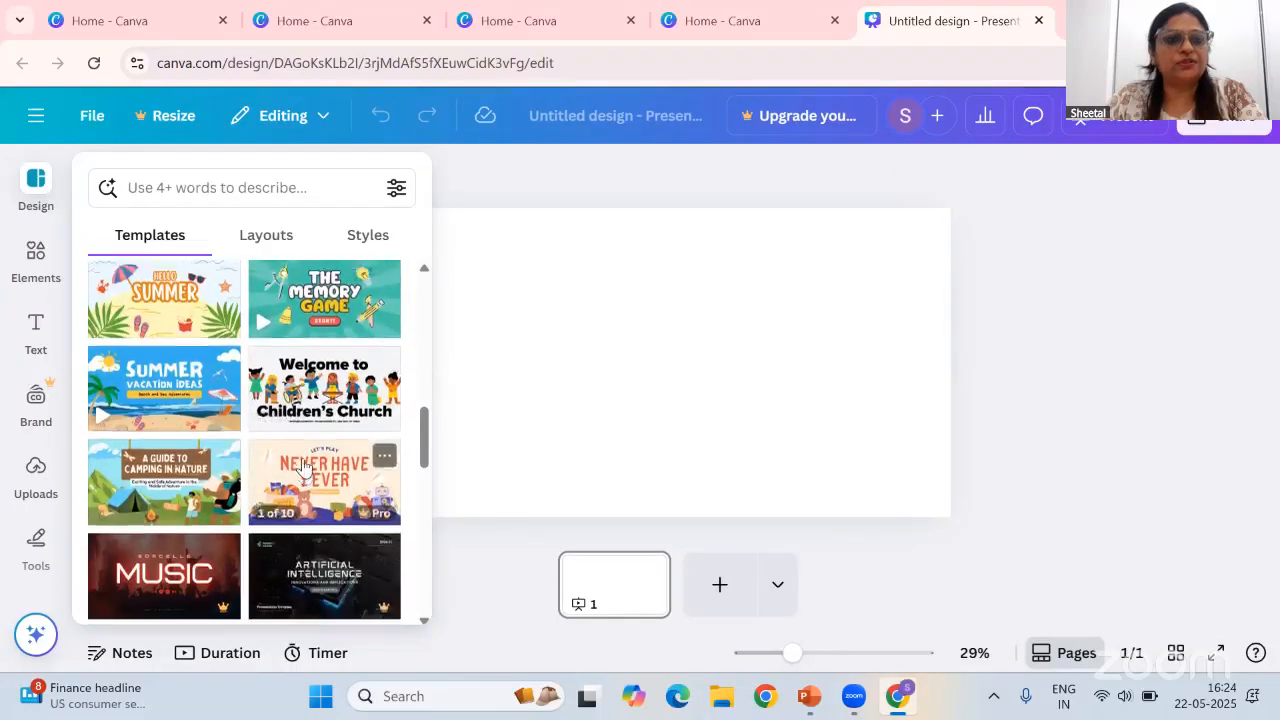
{"action": "scroll", "coordinate": [303, 467], "scroll_direction": "up", "scroll_amount": 6}
Search the presentation templates for digital citizenship and browse the results
{"action": "left_click", "coordinate": [213, 189]}
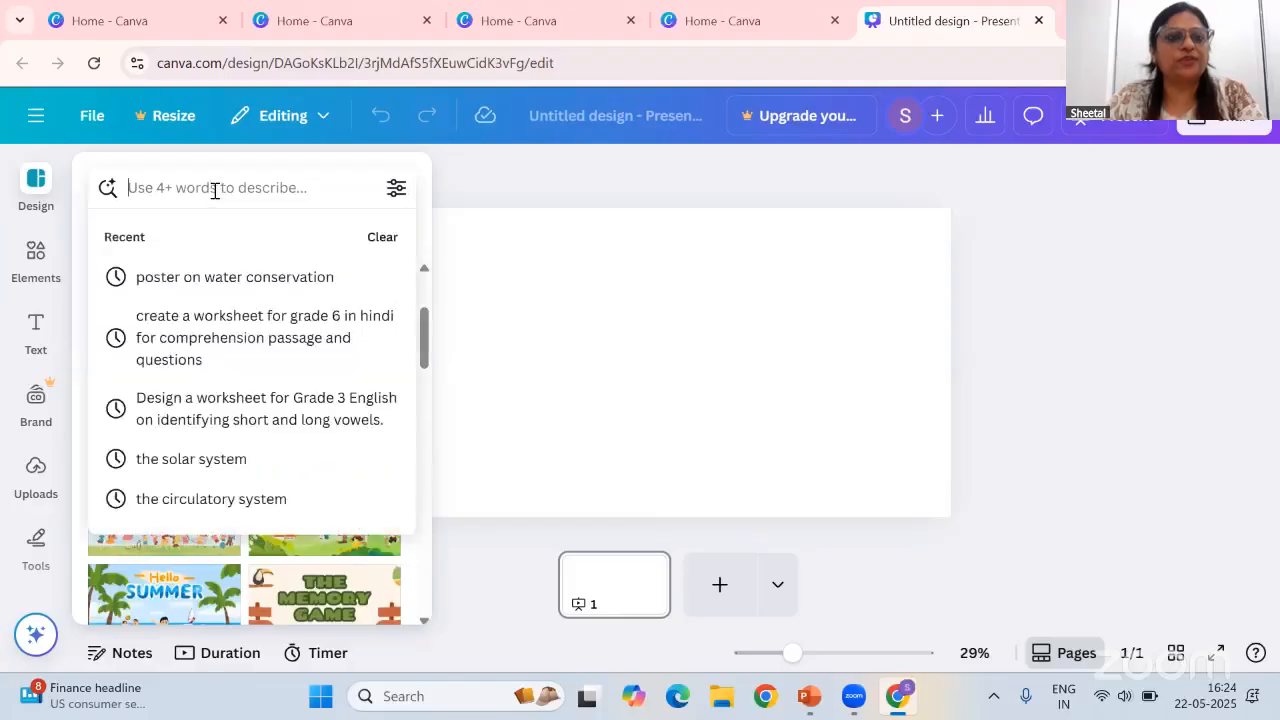
{"action": "type", "text": "digital"}
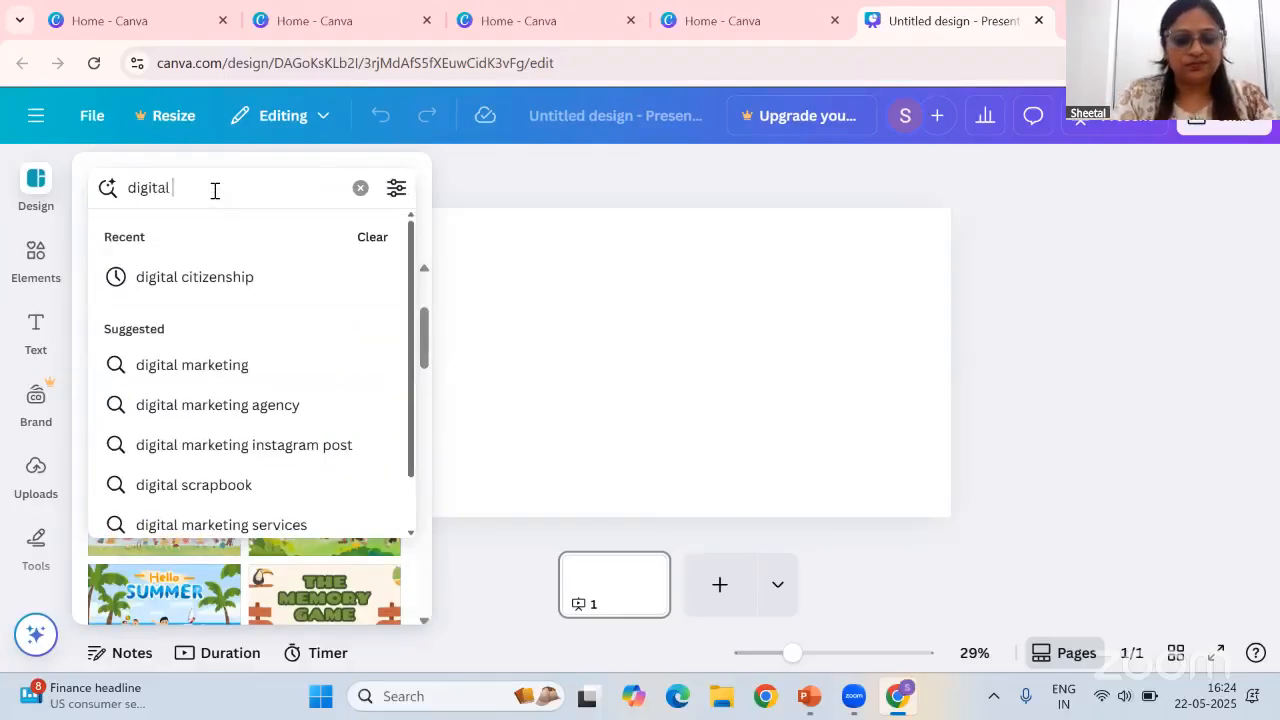
{"action": "type", "text": " citi"}
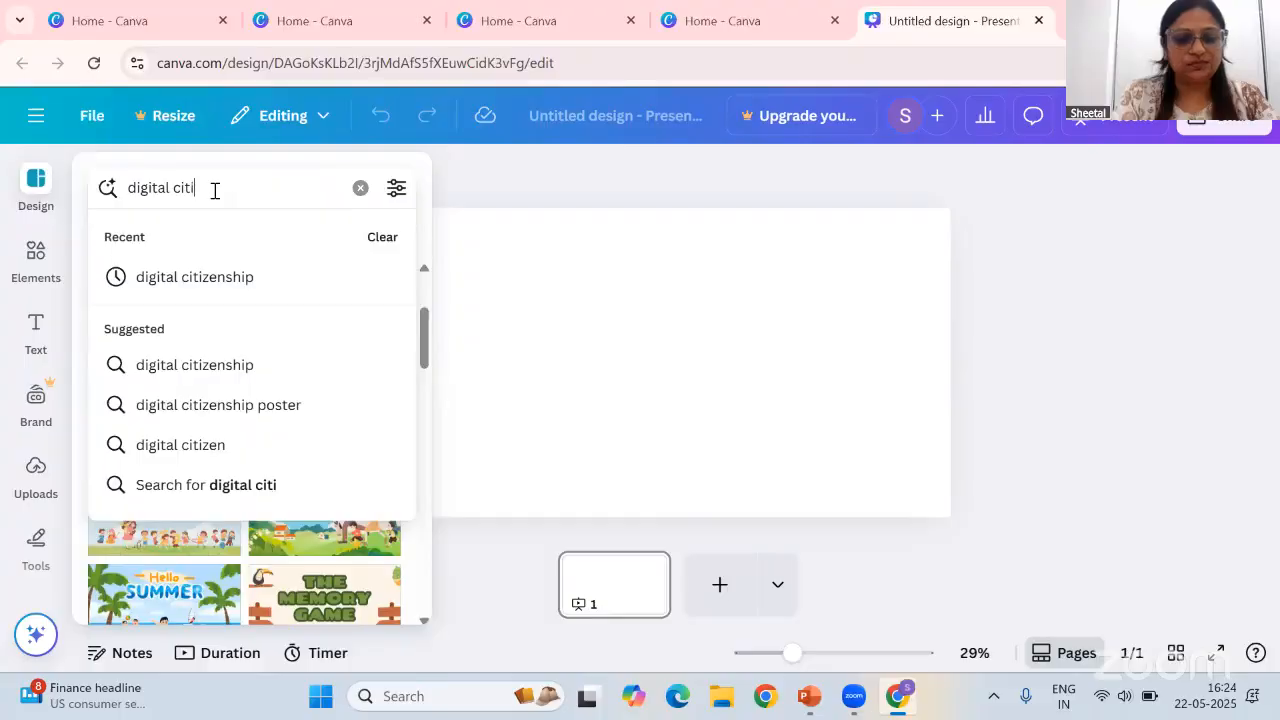
{"action": "type", "text": "zenshi"}
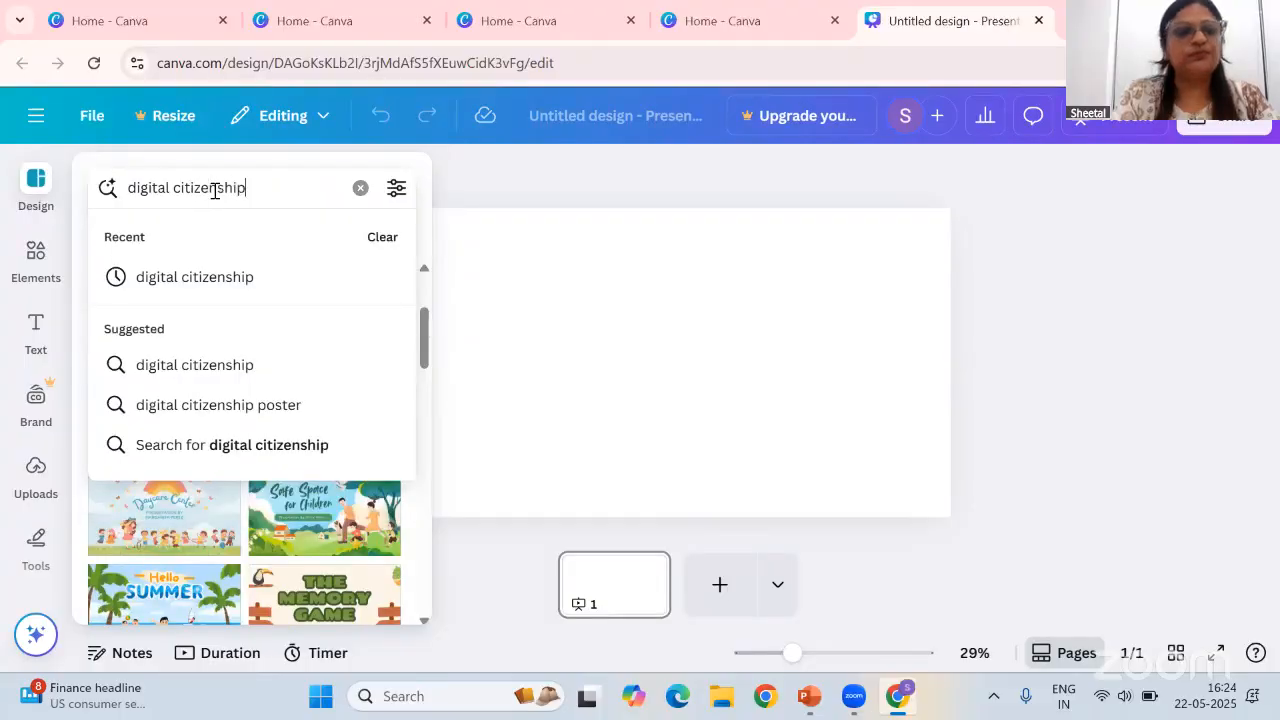
{"action": "type", "text": "p"}
{"action": "left_click", "coordinate": [218, 275]}
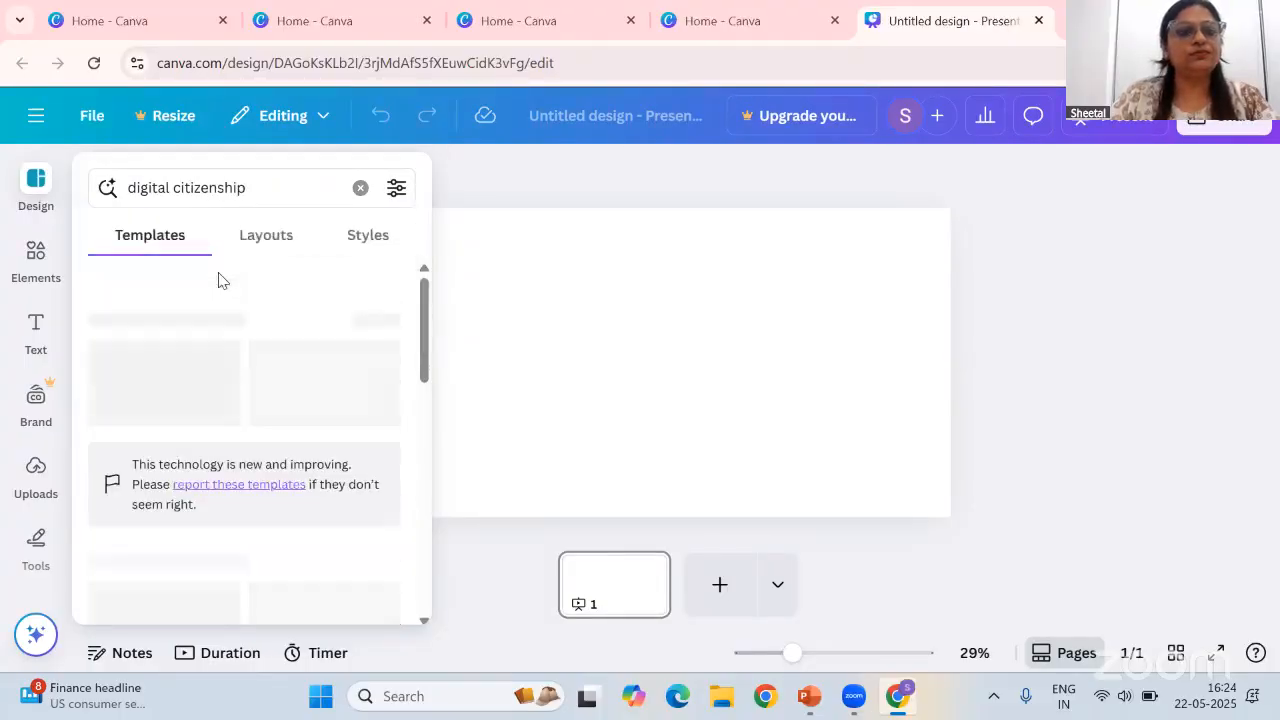
{"action": "mouse_move", "coordinate": [340, 420]}
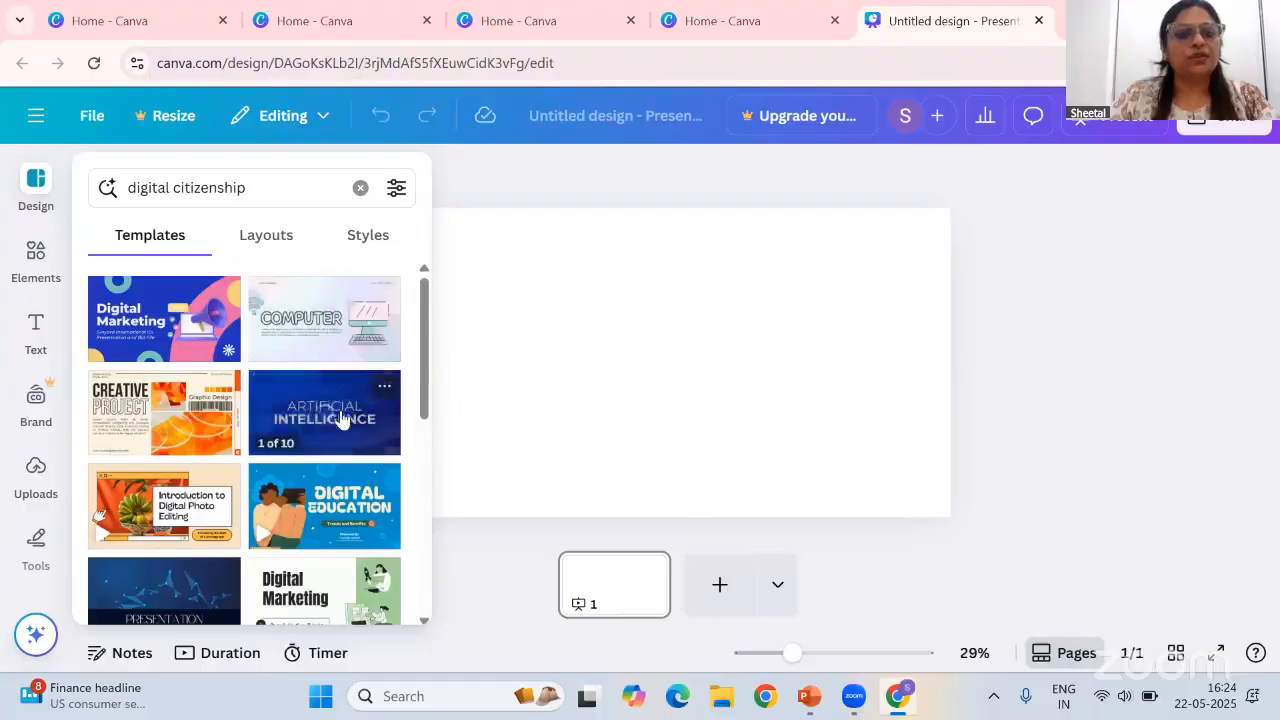
{"action": "scroll", "coordinate": [340, 420], "scroll_direction": "down", "scroll_amount": 1}
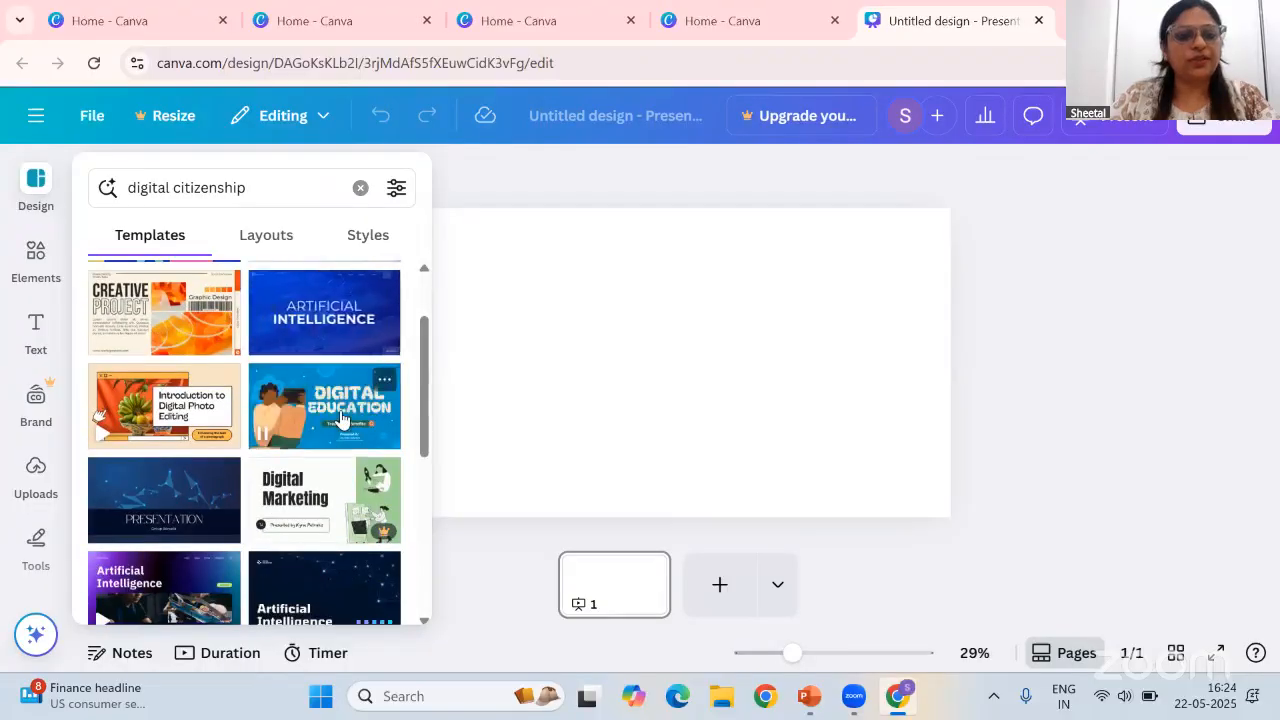
{"action": "scroll", "coordinate": [335, 432], "scroll_direction": "down", "scroll_amount": 1}
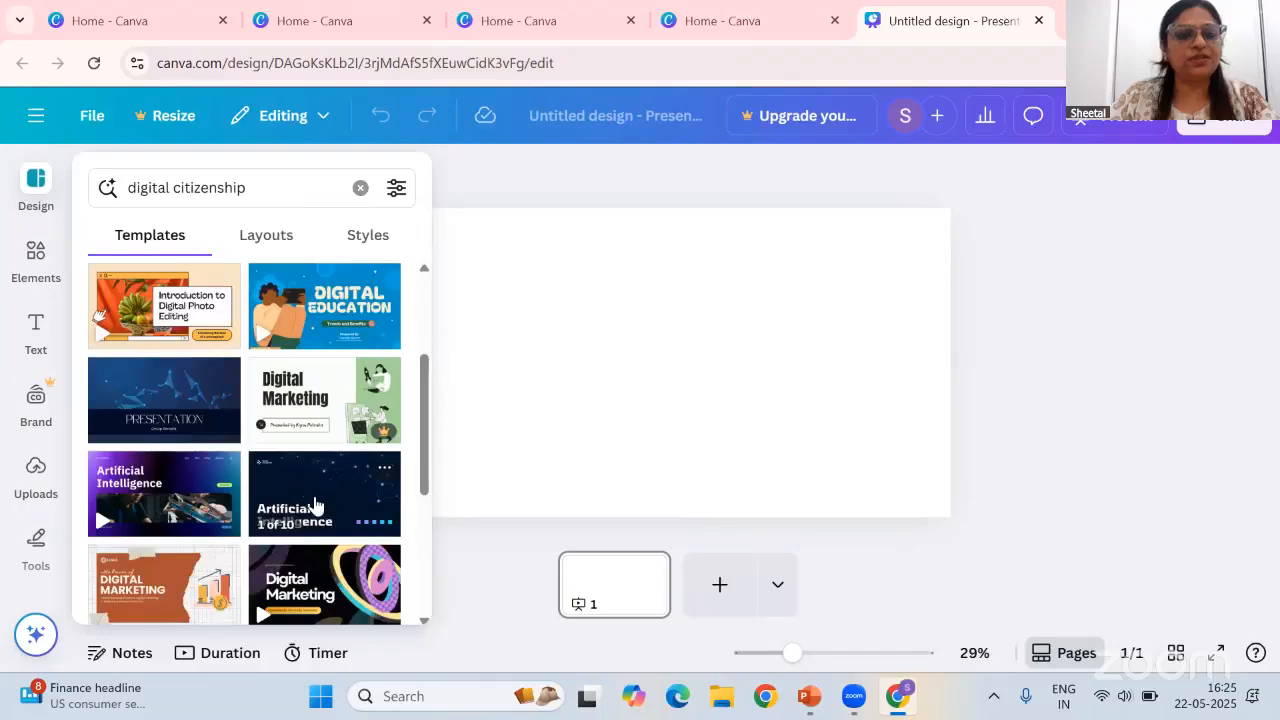
{"action": "scroll", "coordinate": [316, 412], "scroll_direction": "up", "scroll_amount": 1}
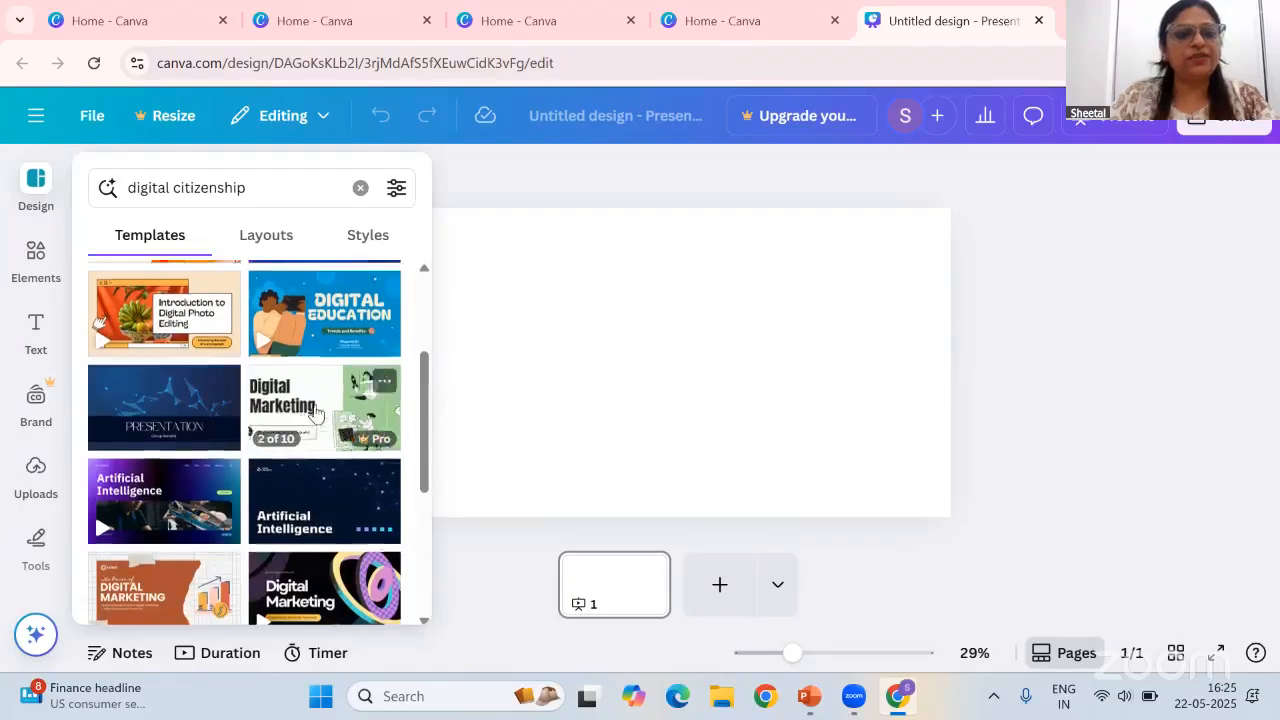
Scroll through the digital citizenship presentation template results
{"action": "scroll", "coordinate": [316, 412], "scroll_direction": "up", "scroll_amount": 2}
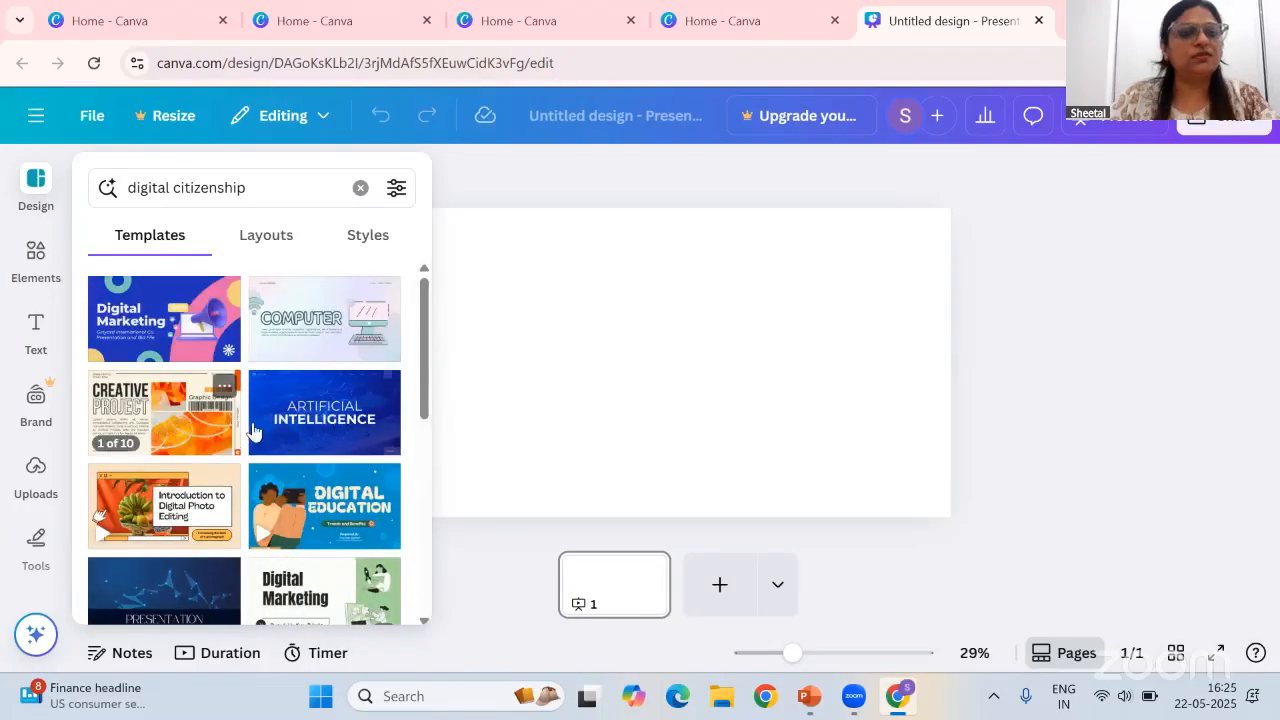
{"action": "scroll", "coordinate": [252, 430], "scroll_direction": "down", "scroll_amount": 10}
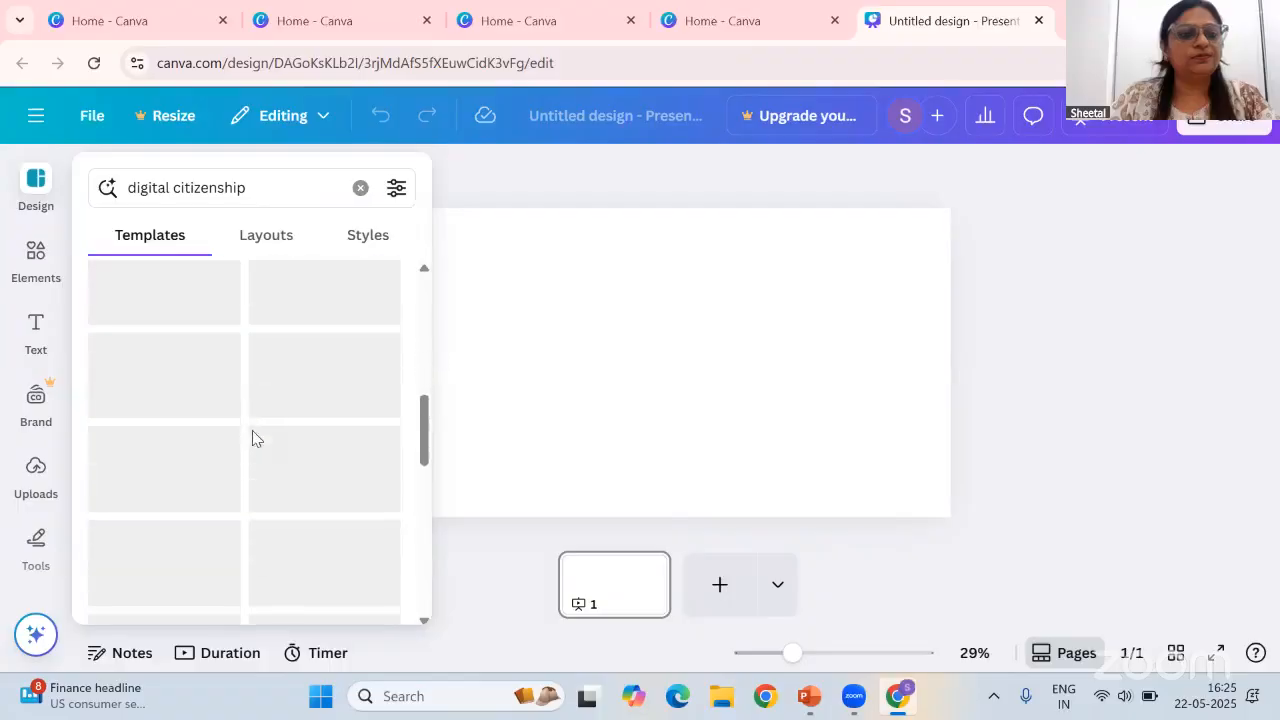
{"action": "scroll", "coordinate": [285, 458], "scroll_direction": "down", "scroll_amount": 1}
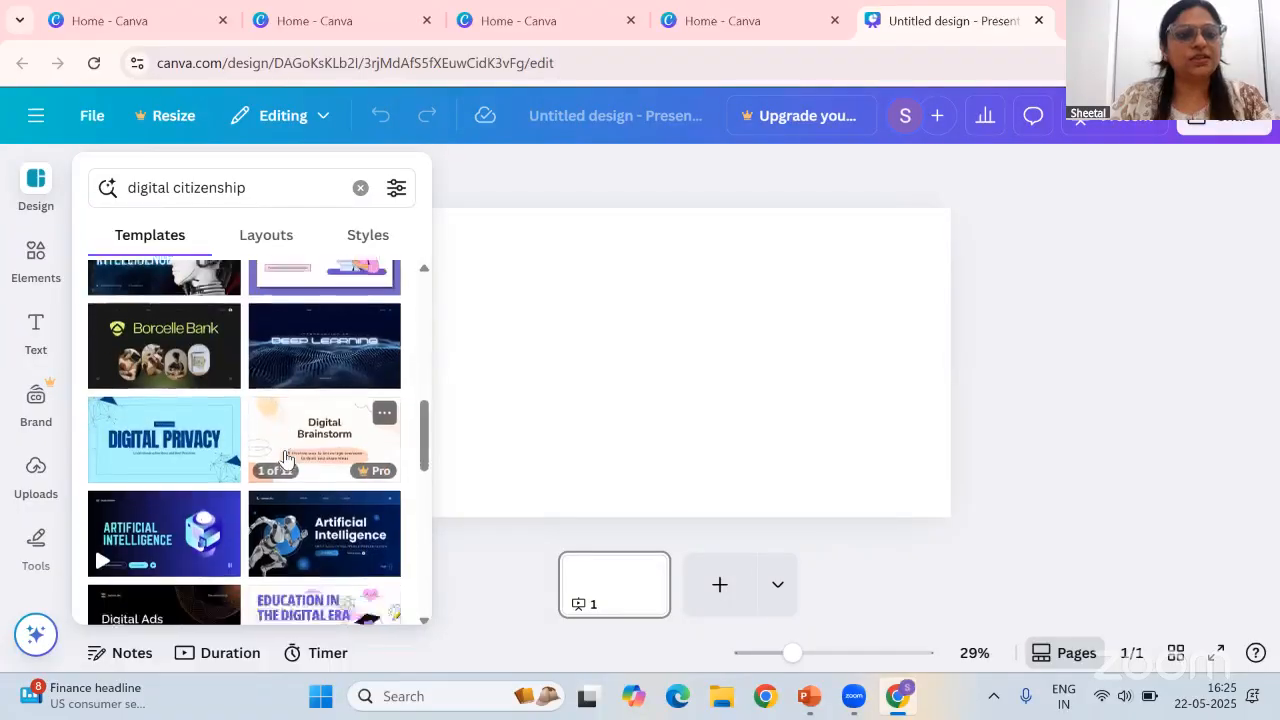
{"action": "scroll", "coordinate": [285, 458], "scroll_direction": "down", "scroll_amount": 5}
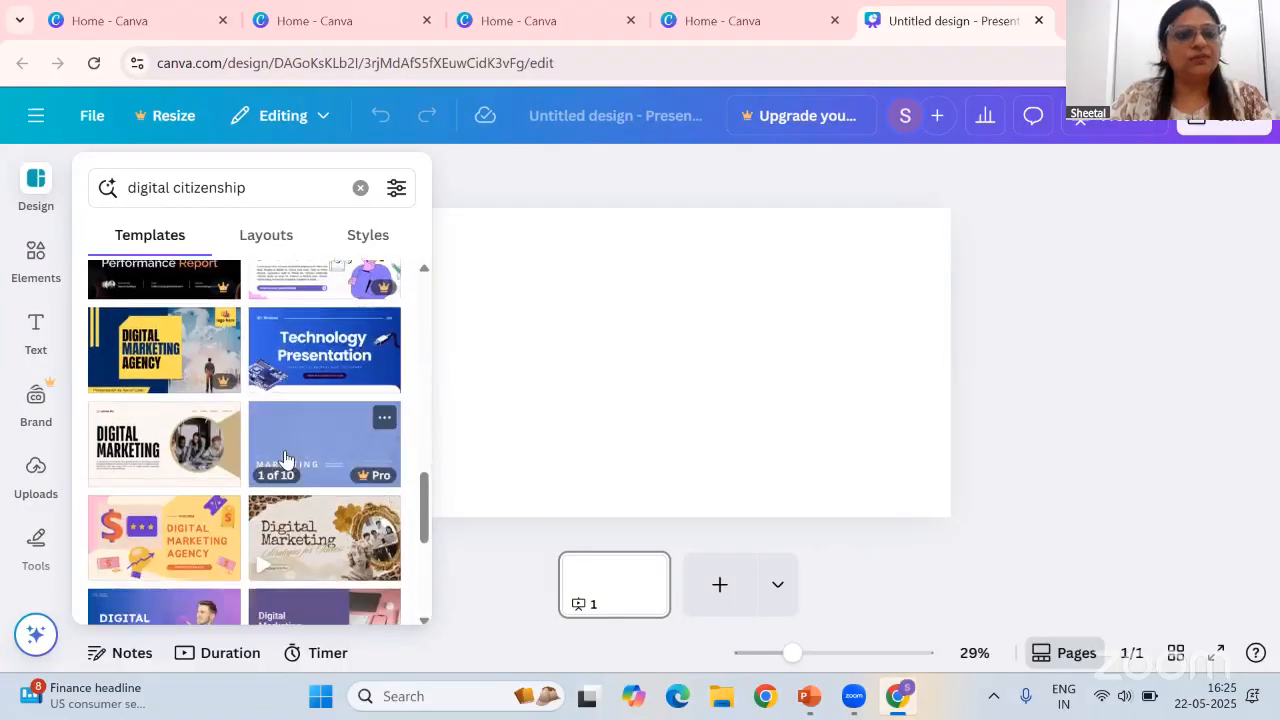
{"action": "scroll", "coordinate": [287, 458], "scroll_direction": "down", "scroll_amount": 5}
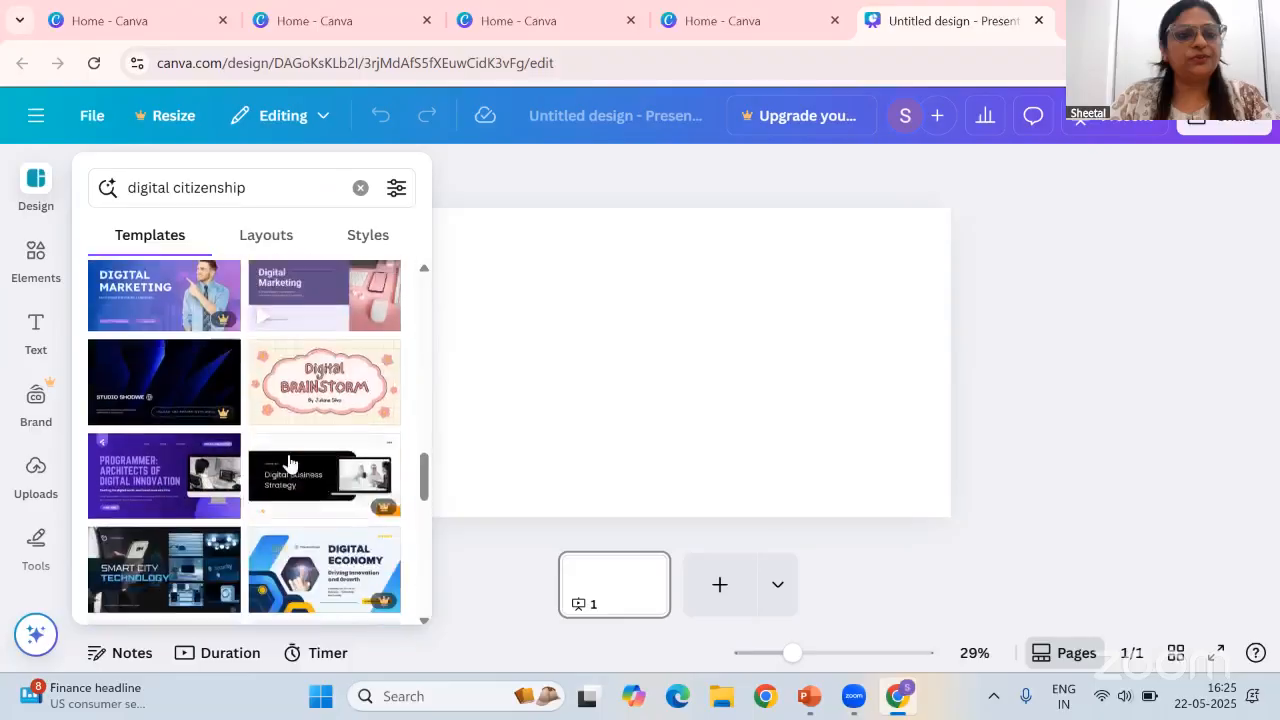
{"action": "scroll", "coordinate": [288, 465], "scroll_direction": "down", "scroll_amount": 2}
{"action": "scroll", "coordinate": [288, 465], "scroll_direction": "down", "scroll_amount": 3}
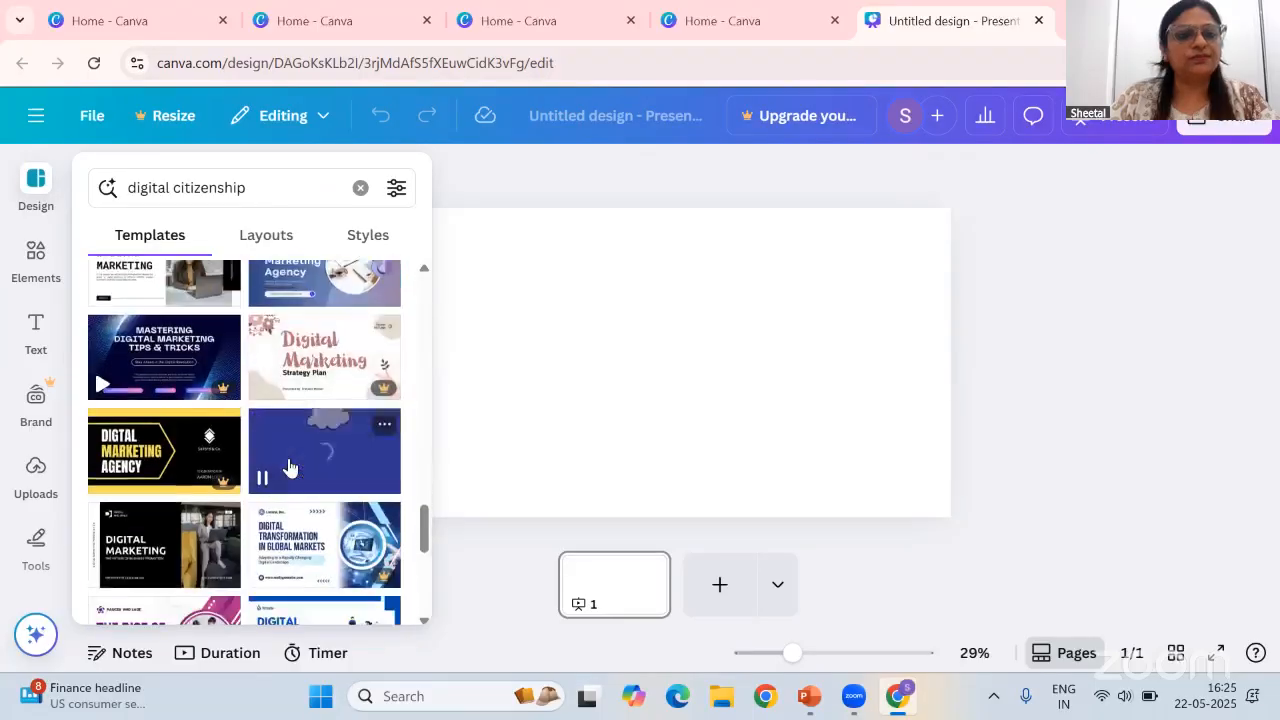
{"action": "scroll", "coordinate": [288, 465], "scroll_direction": "down", "scroll_amount": 2}
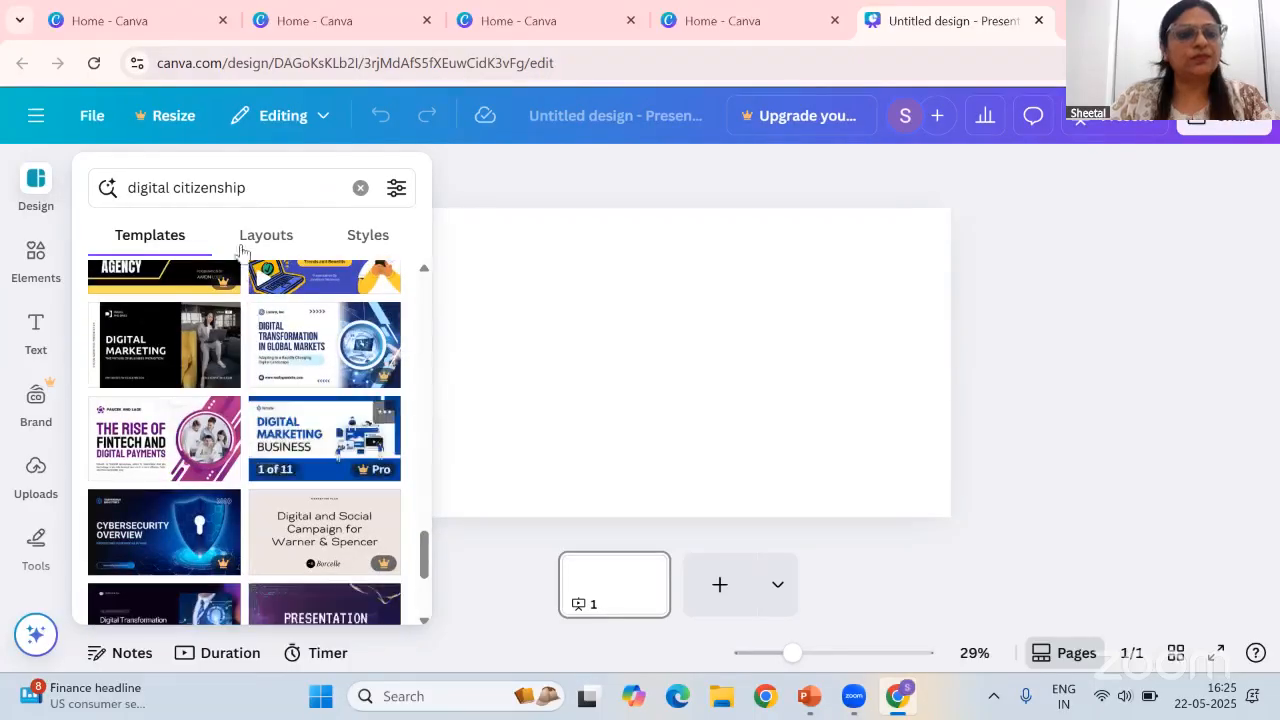
Replace the template search with ai and run the search
{"action": "left_click_drag", "start_coordinate": [267, 184], "coordinate": [135, 182]}
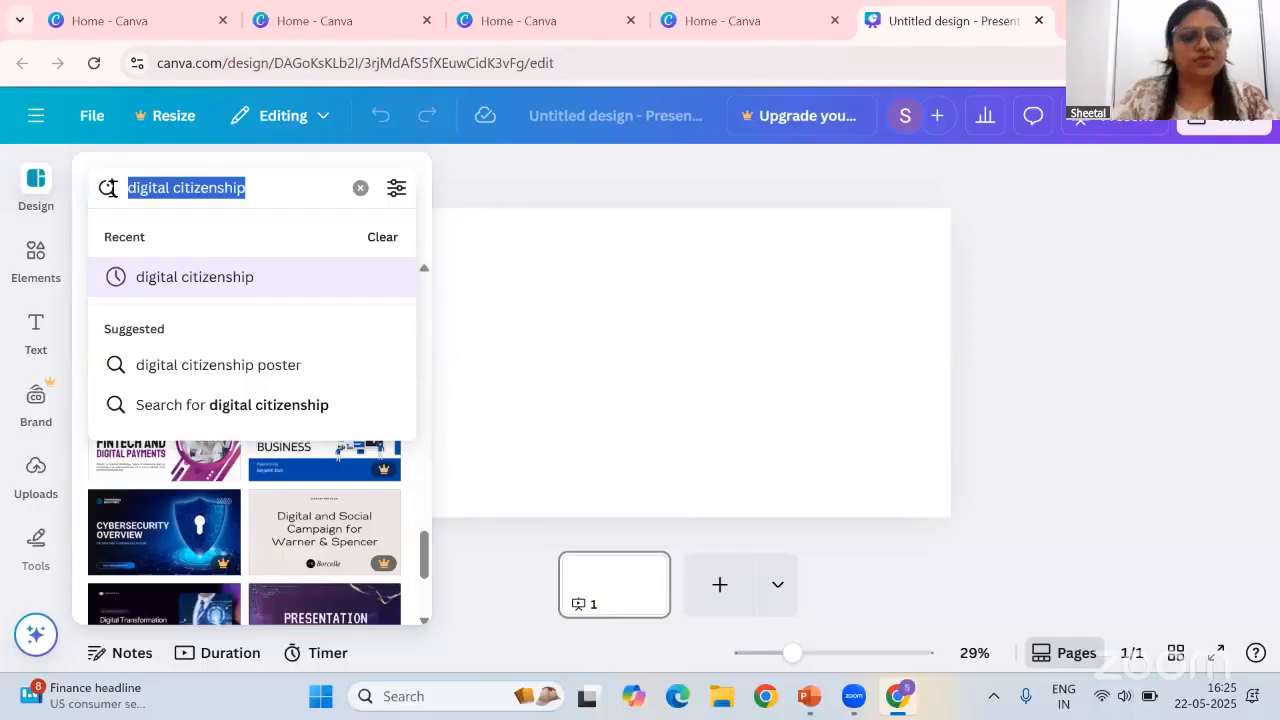
{"action": "type", "text": "ai"}
{"action": "key", "text": "Return"}
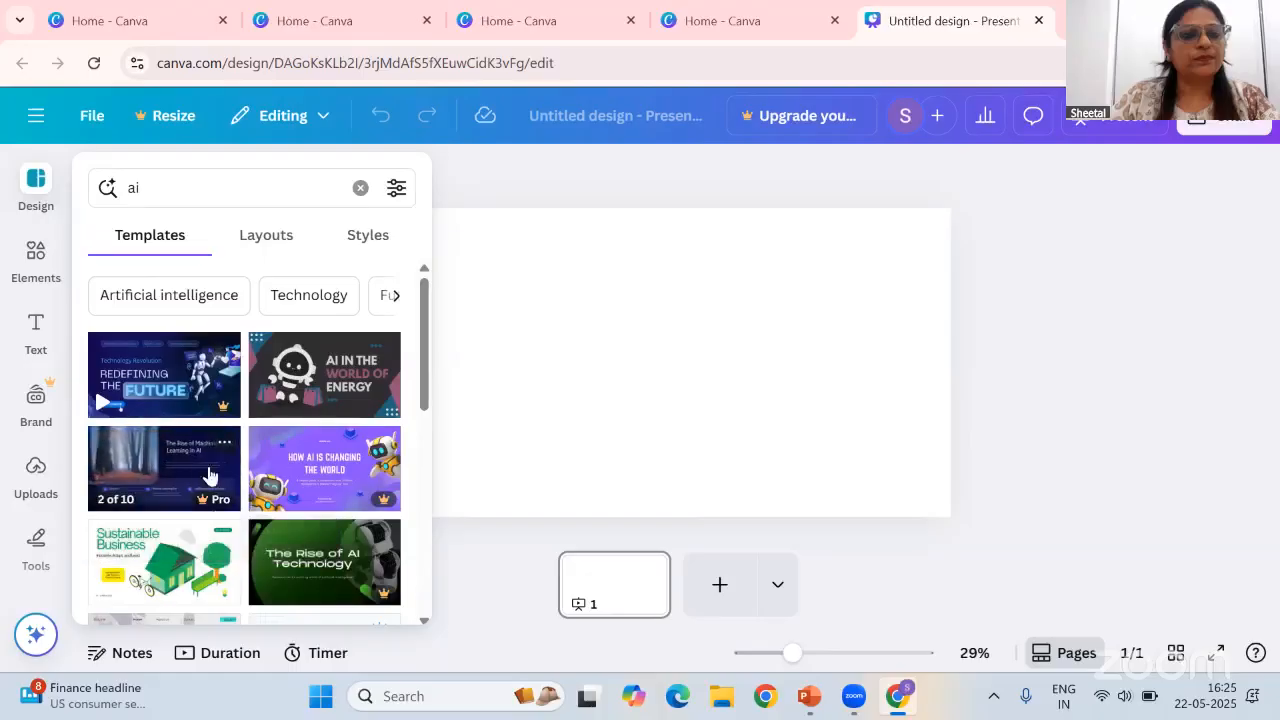
Open the Purple And Yellow Gradient Playful AI template's details, then return to the ai results
{"action": "left_click", "coordinate": [306, 460]}
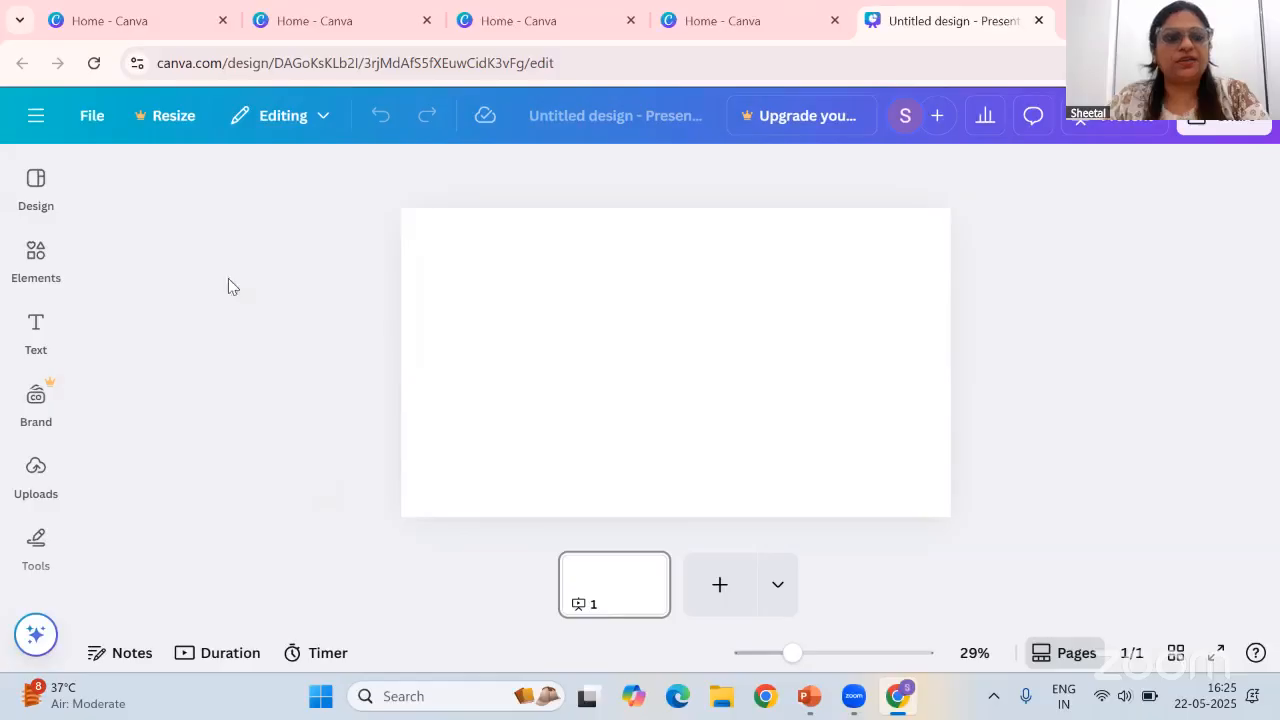
{"action": "left_click", "coordinate": [48, 188]}
{"action": "left_click", "coordinate": [36, 332]}
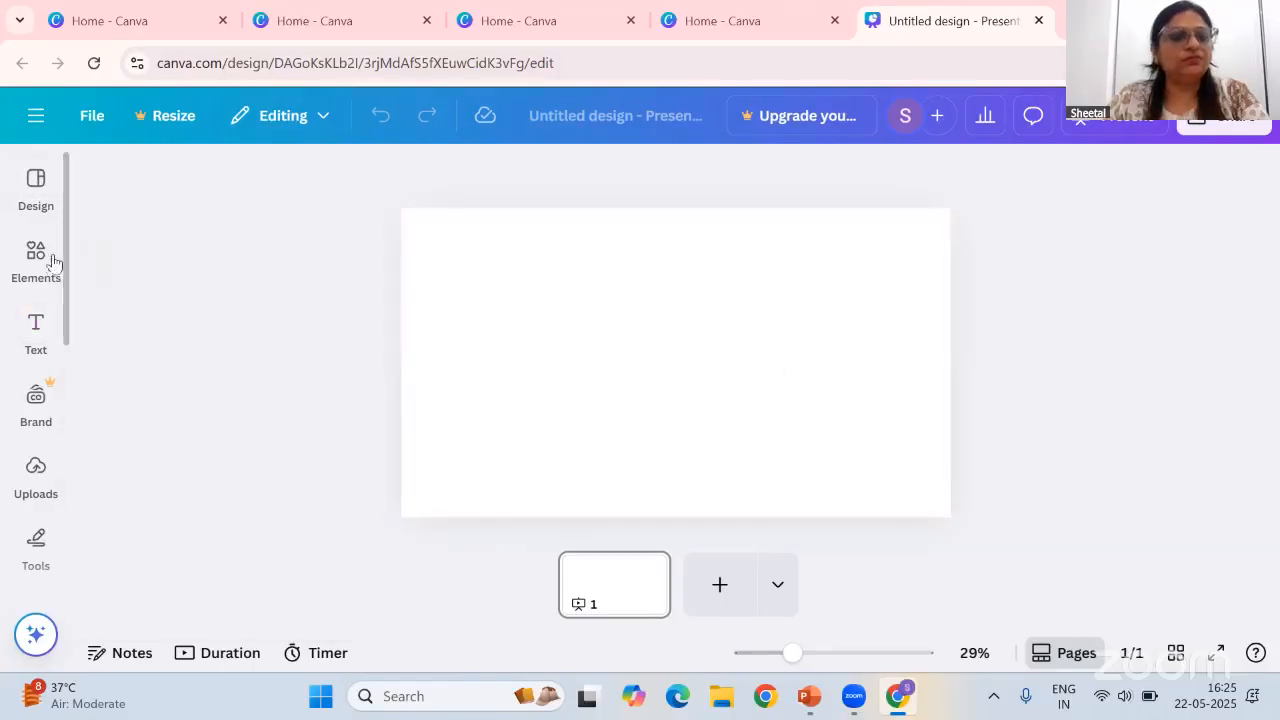
{"action": "left_click", "coordinate": [53, 262]}
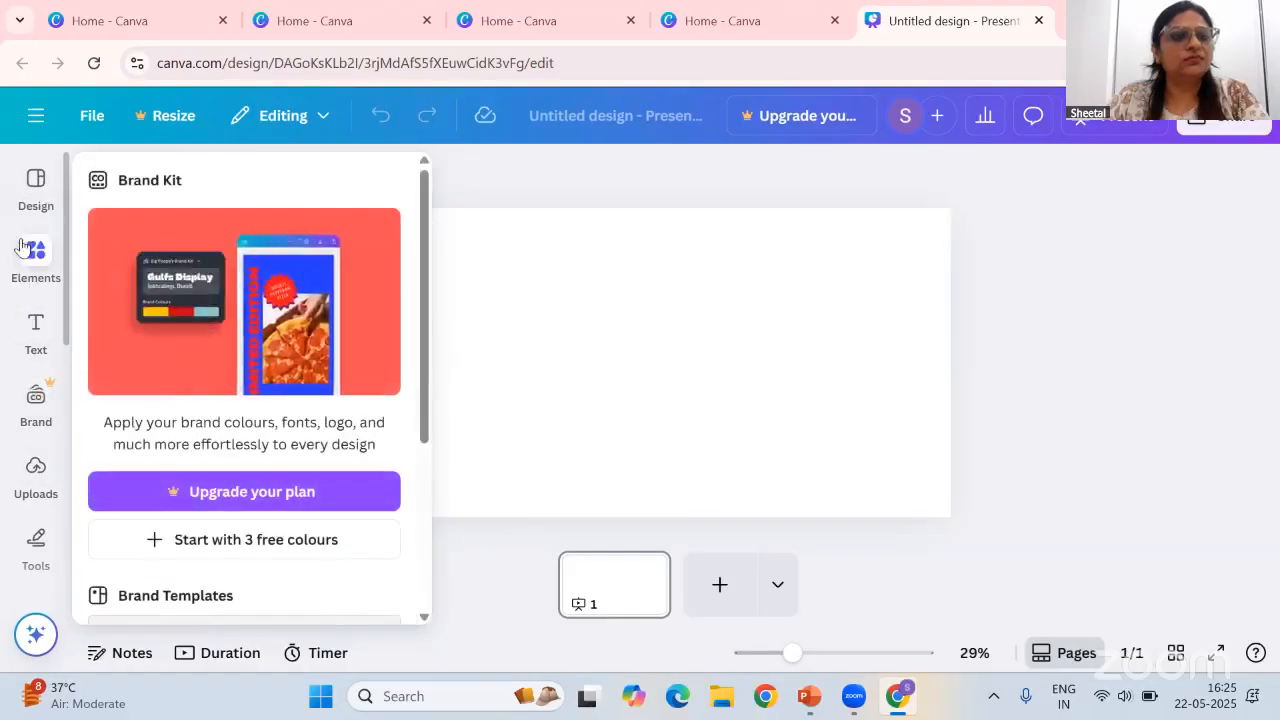
{"action": "left_click", "coordinate": [38, 186]}
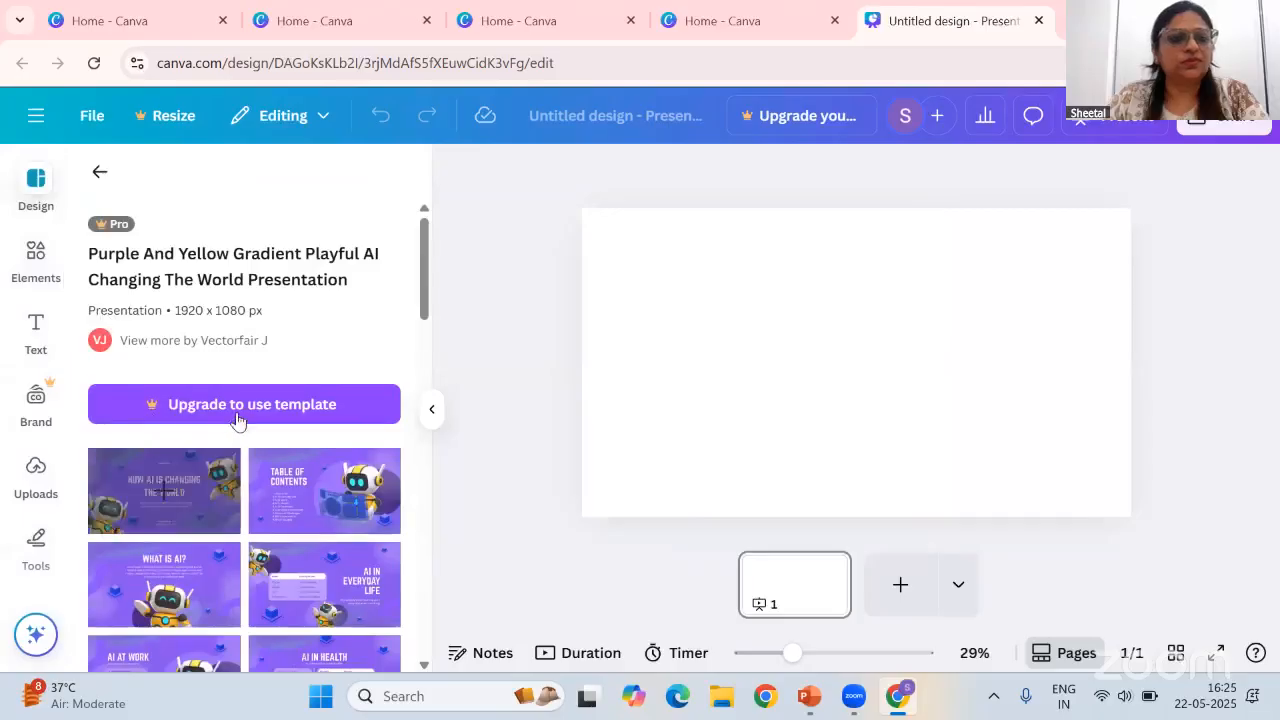
{"action": "left_click", "coordinate": [98, 174]}
Apply all 13 pages of the Blue Gradient Modern Artificial Intelligence Presentation template to the design
{"action": "scroll", "coordinate": [313, 525], "scroll_direction": "down", "scroll_amount": 3}
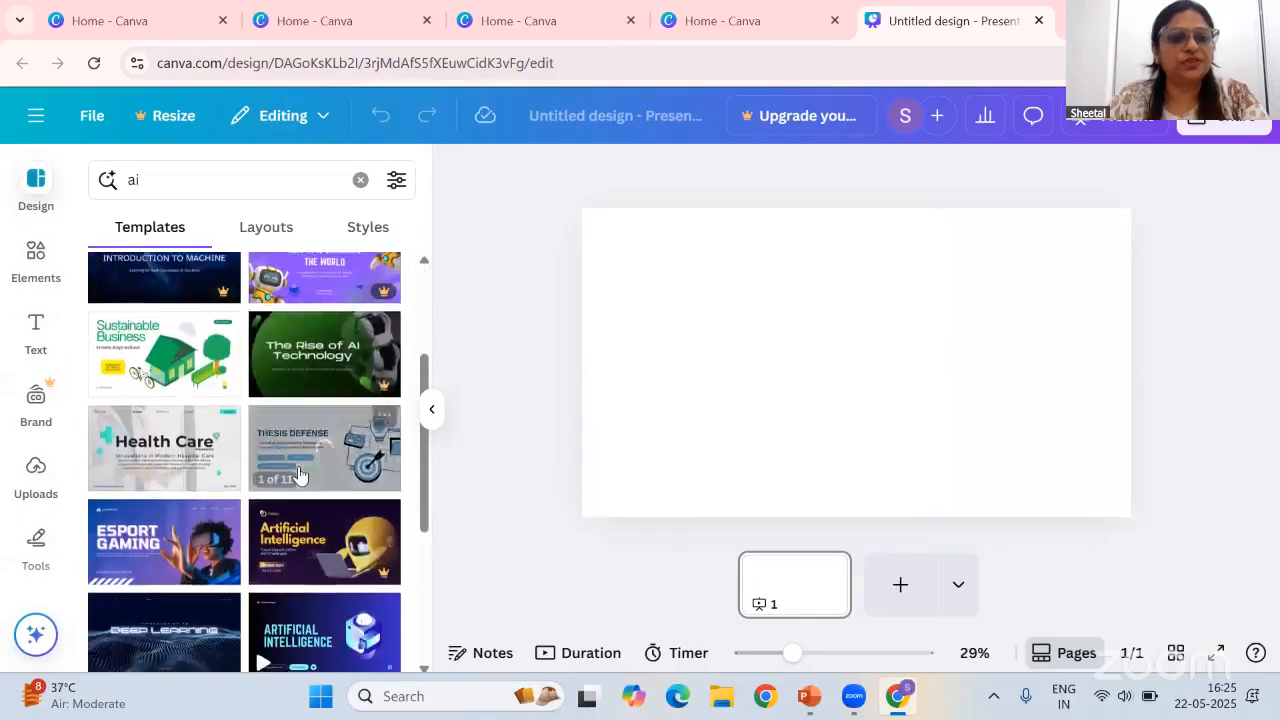
{"action": "scroll", "coordinate": [313, 525], "scroll_direction": "down", "scroll_amount": 1}
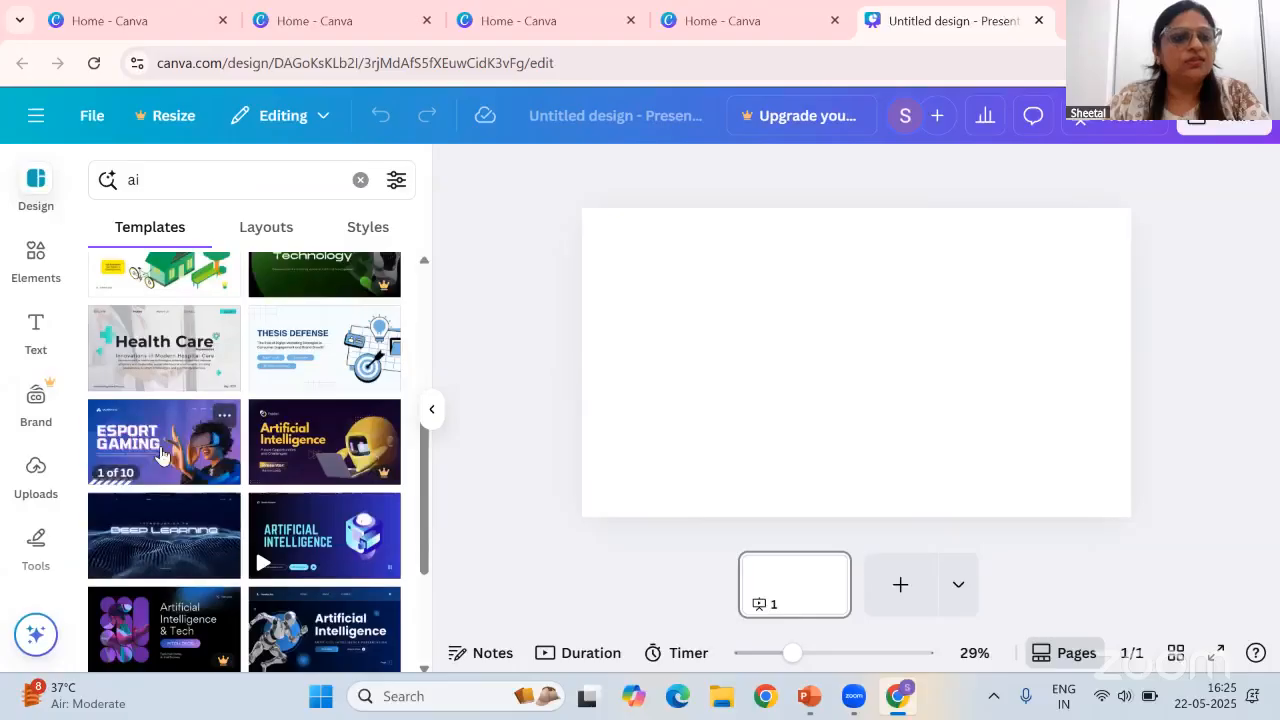
{"action": "scroll", "coordinate": [158, 463], "scroll_direction": "down", "scroll_amount": 2}
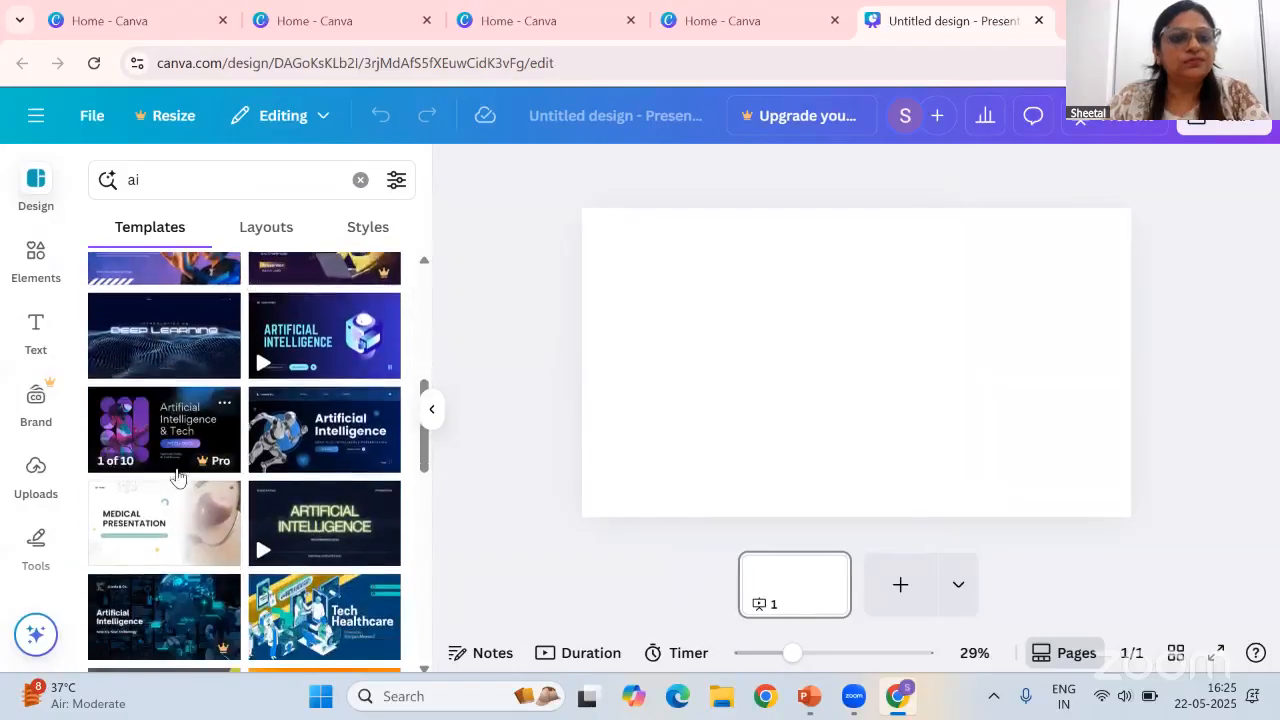
{"action": "left_click", "coordinate": [327, 432]}
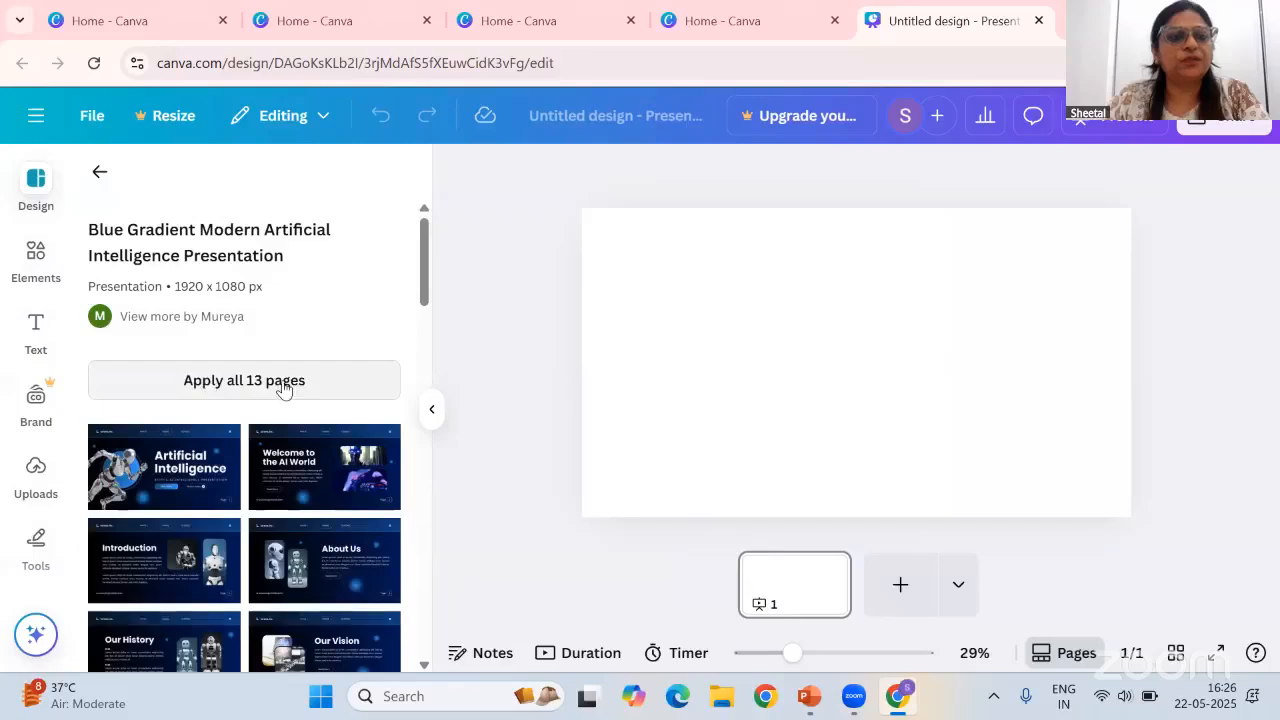
{"action": "left_click", "coordinate": [281, 386]}
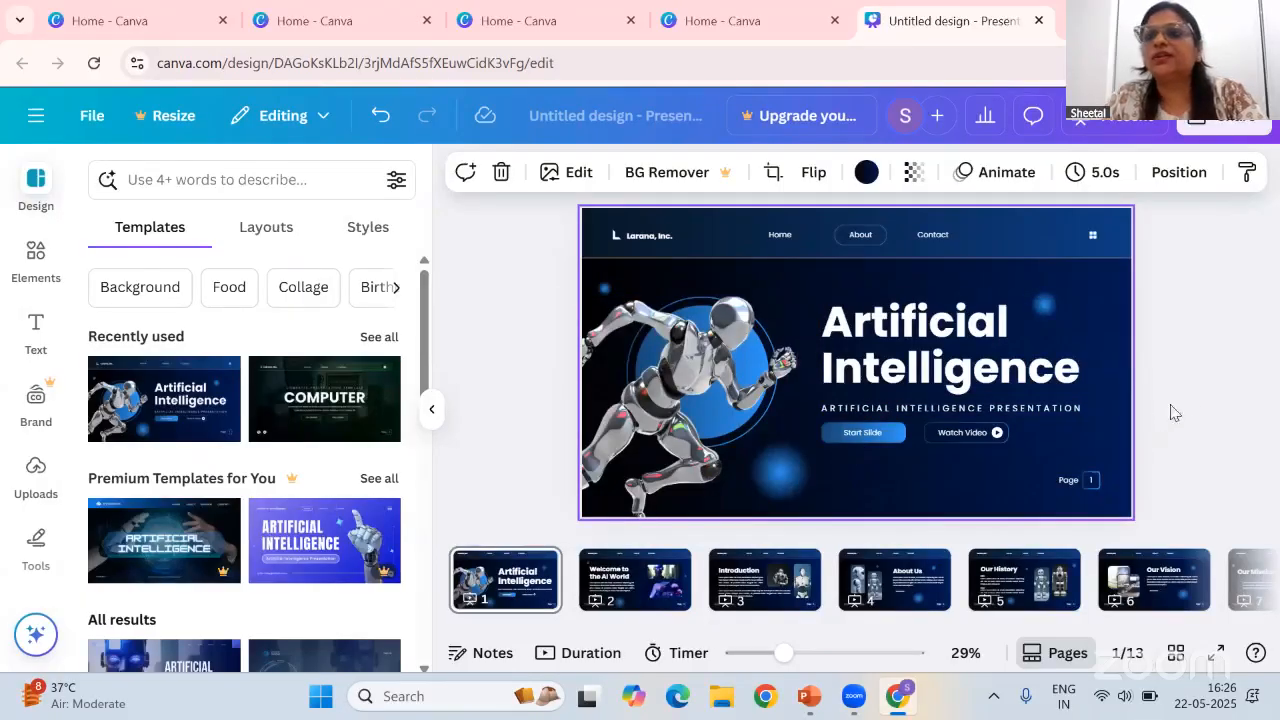
Change the Introduction page's background to a medium blue photo colour
{"action": "left_click", "coordinate": [627, 585]}
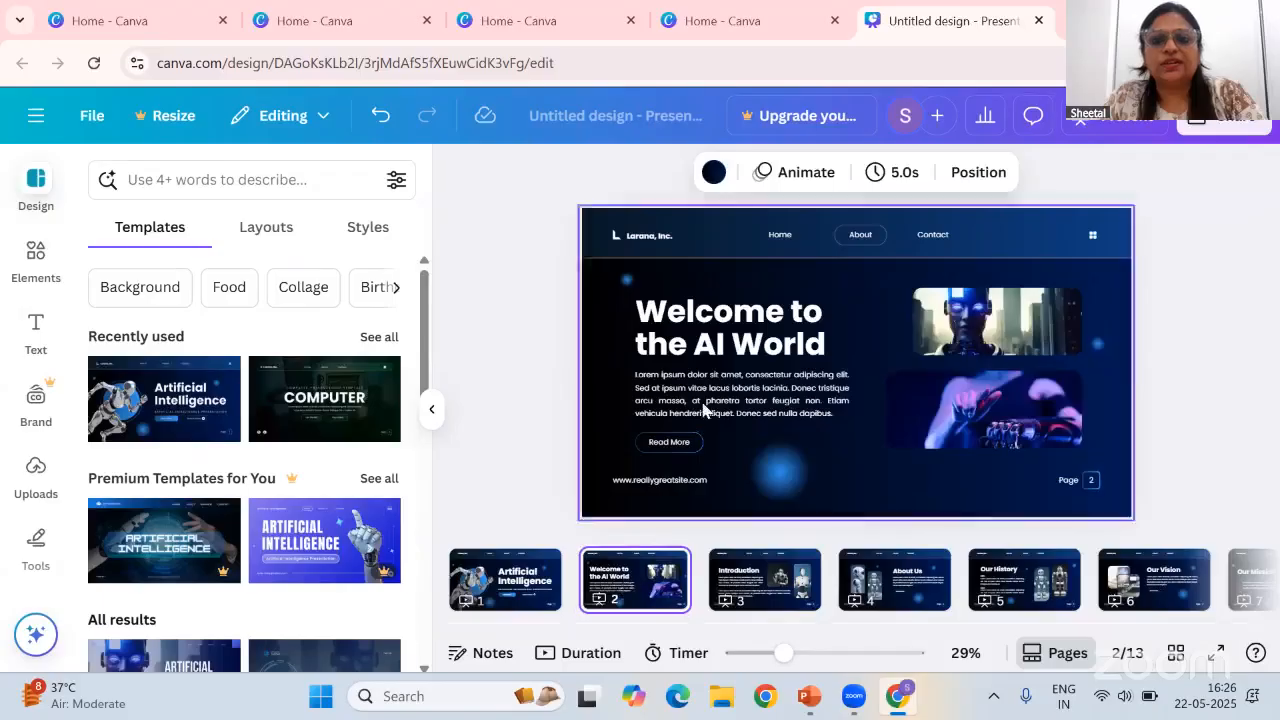
{"action": "left_click", "coordinate": [740, 582]}
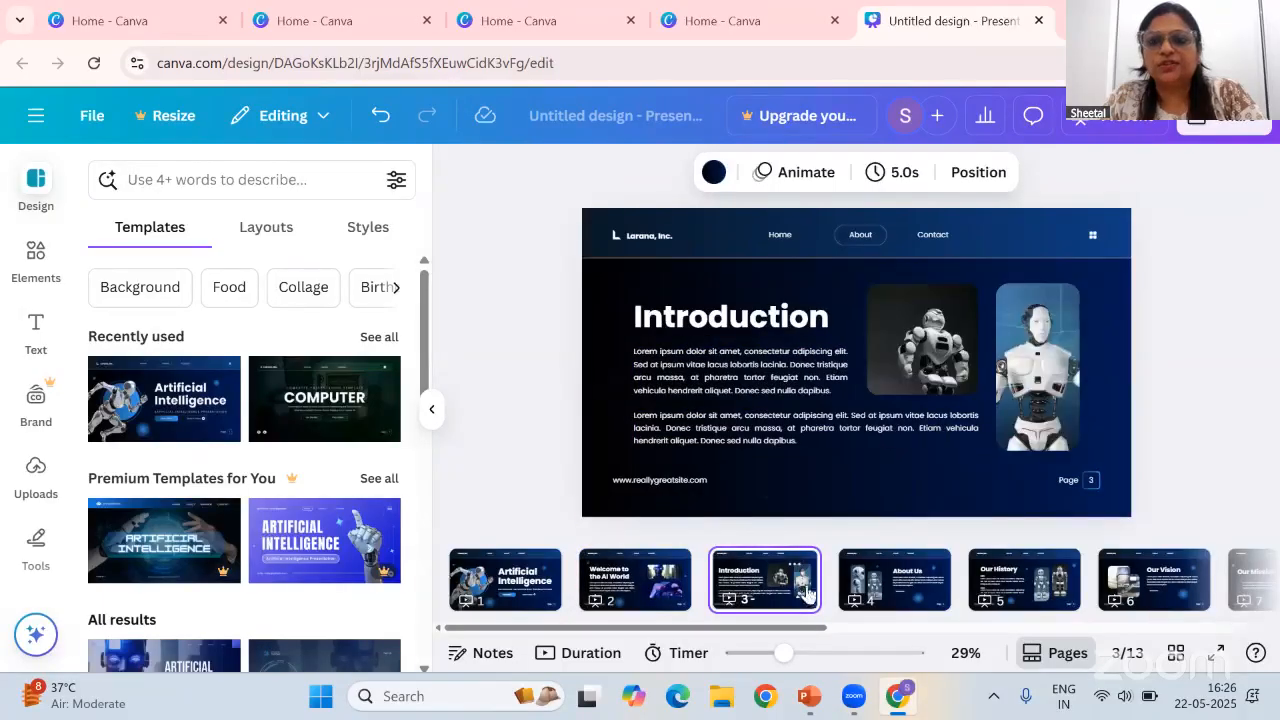
{"action": "left_click", "coordinate": [714, 176]}
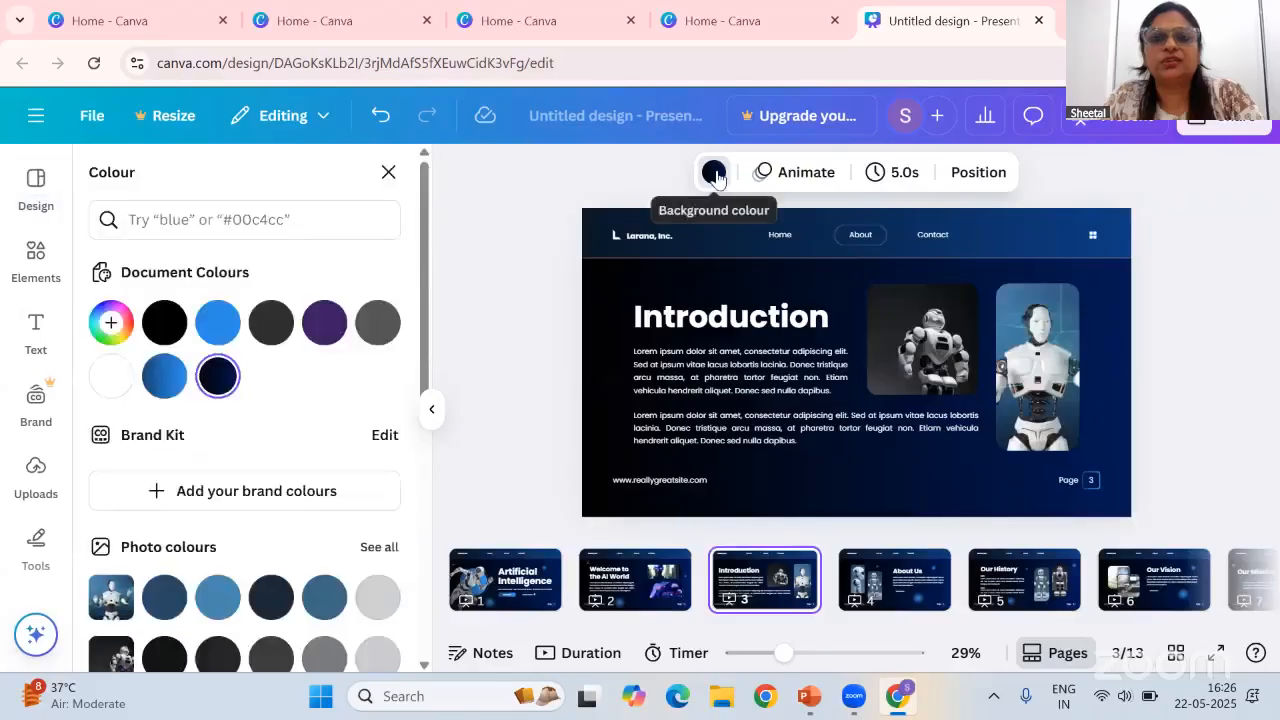
{"action": "scroll", "coordinate": [232, 573], "scroll_direction": "down", "scroll_amount": 2}
{"action": "scroll", "coordinate": [232, 573], "scroll_direction": "down", "scroll_amount": 1}
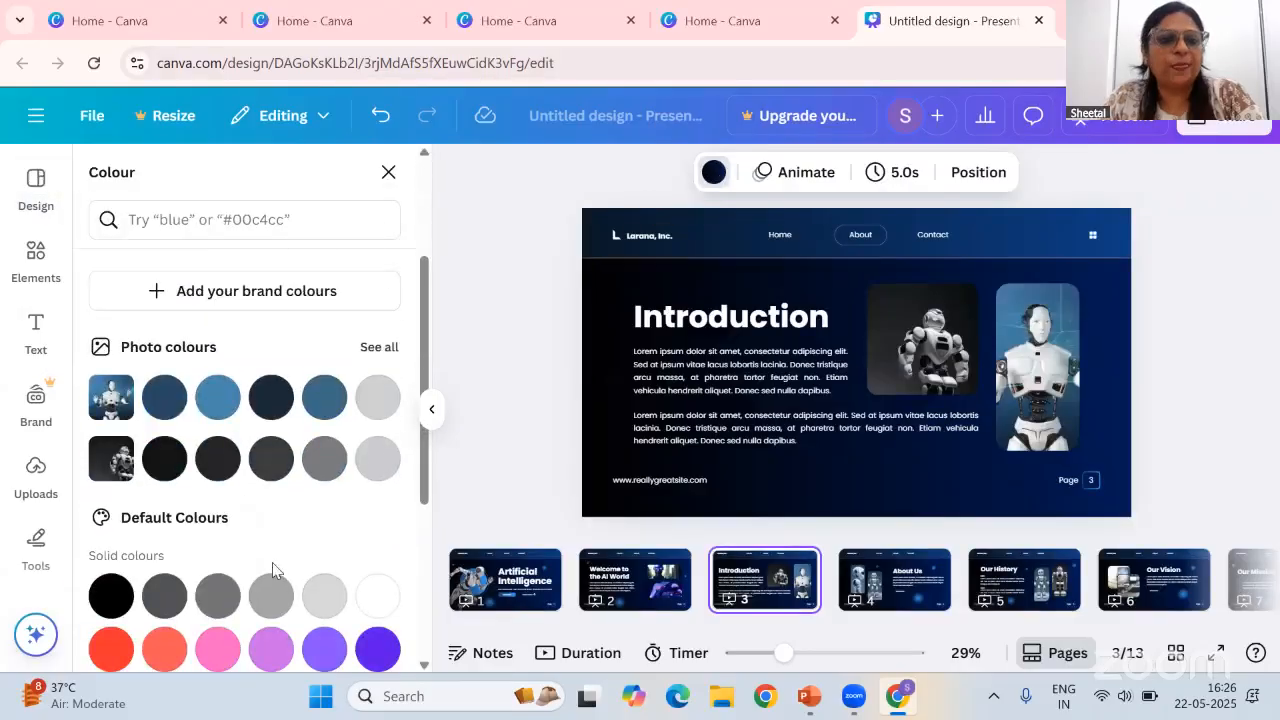
{"action": "left_click", "coordinate": [218, 397]}
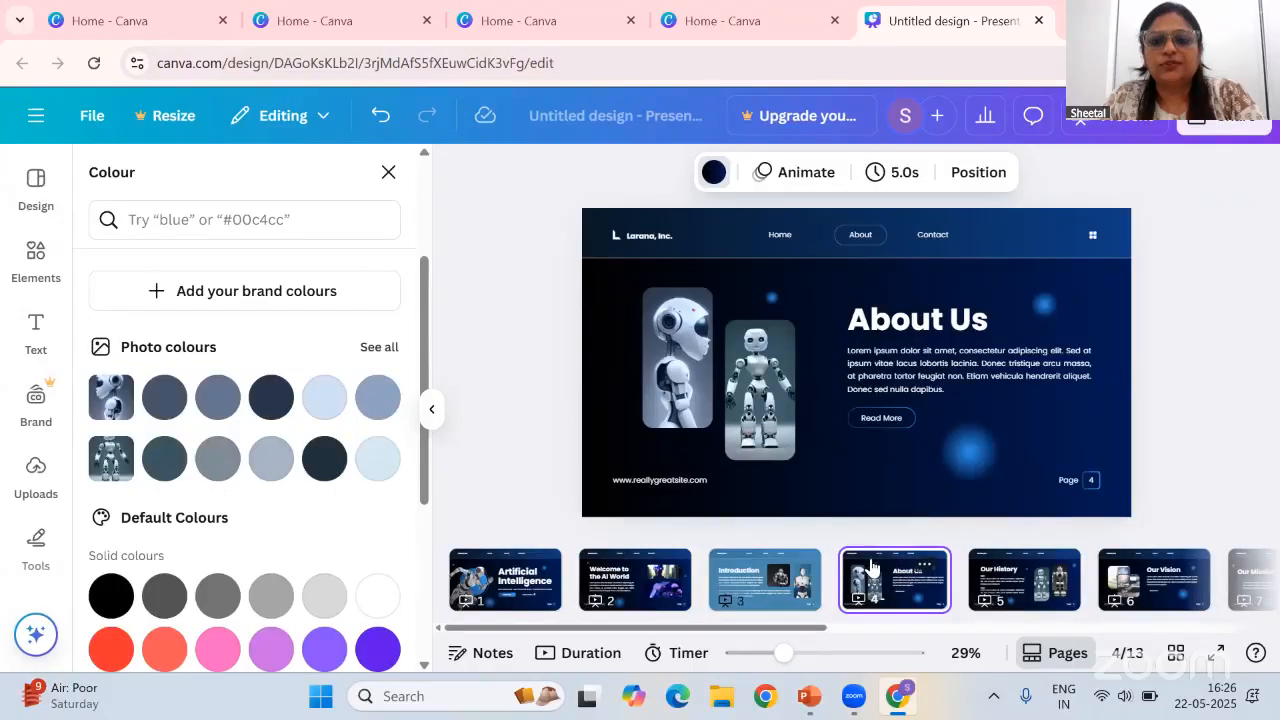
Set the Welcome to the AI World page's background to the bright blue document colour and apply it to all pages
{"action": "left_click", "coordinate": [648, 570]}
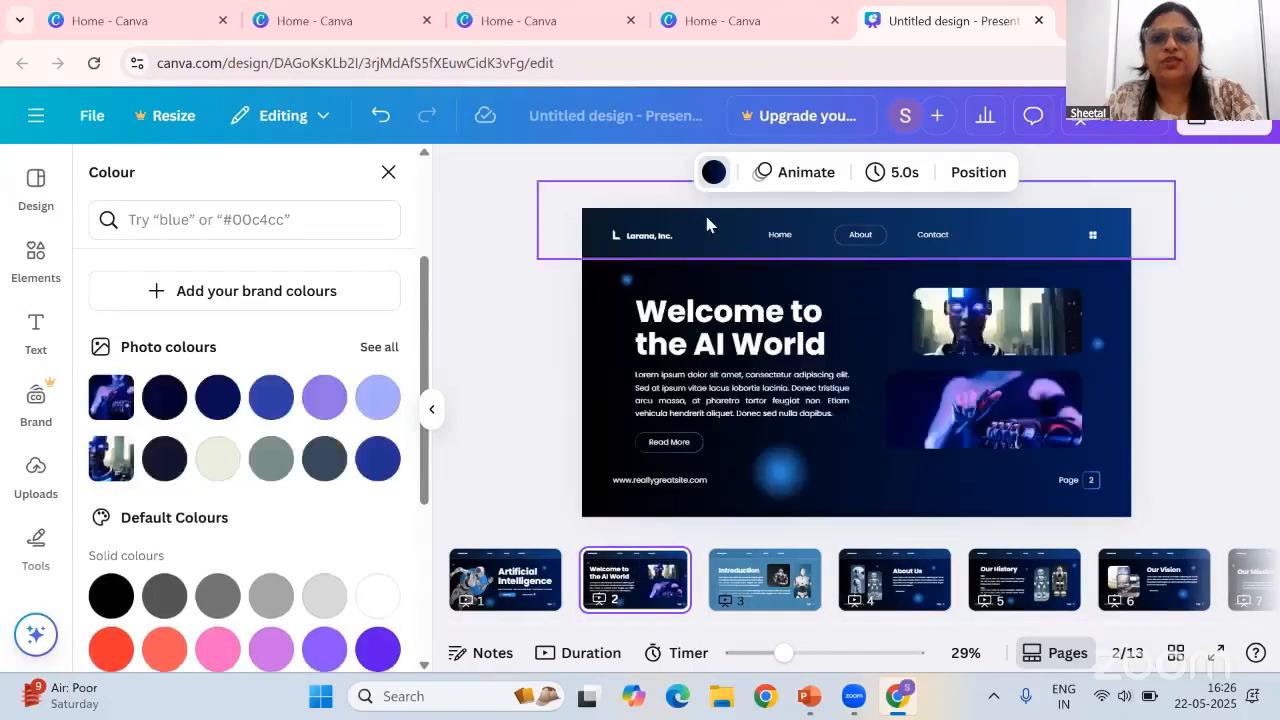
{"action": "left_click", "coordinate": [712, 176]}
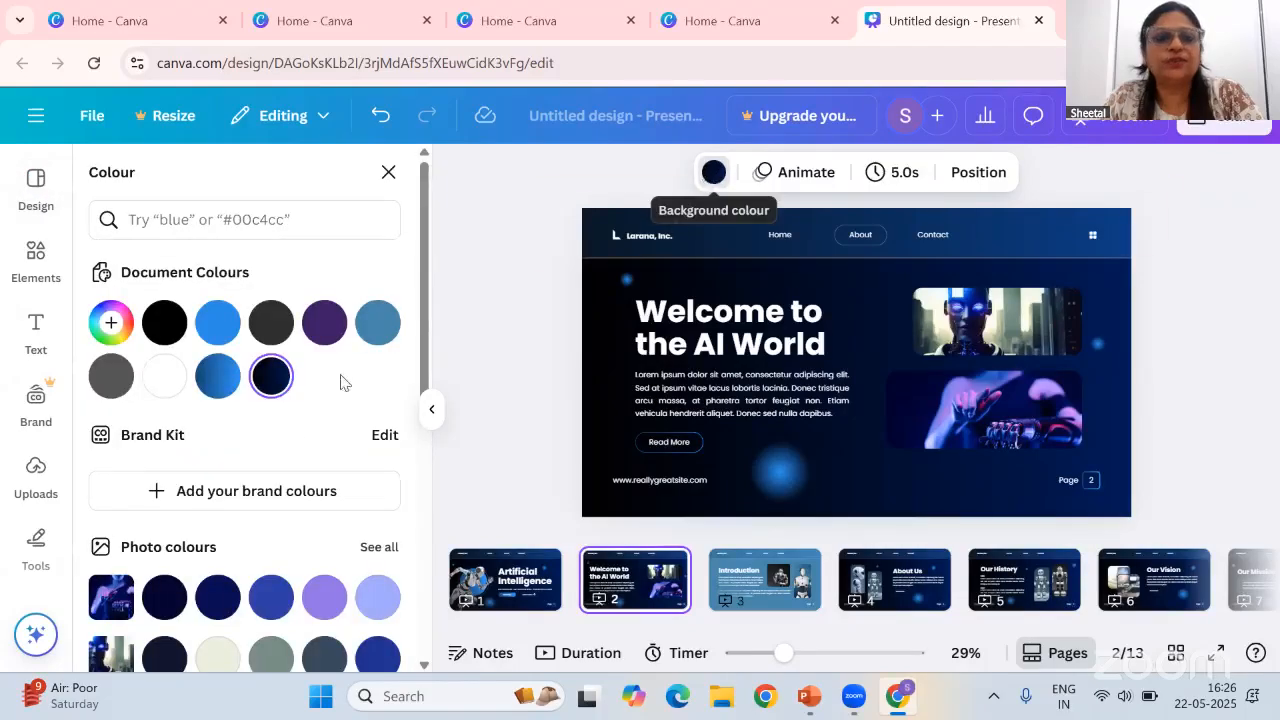
{"action": "left_click", "coordinate": [218, 322]}
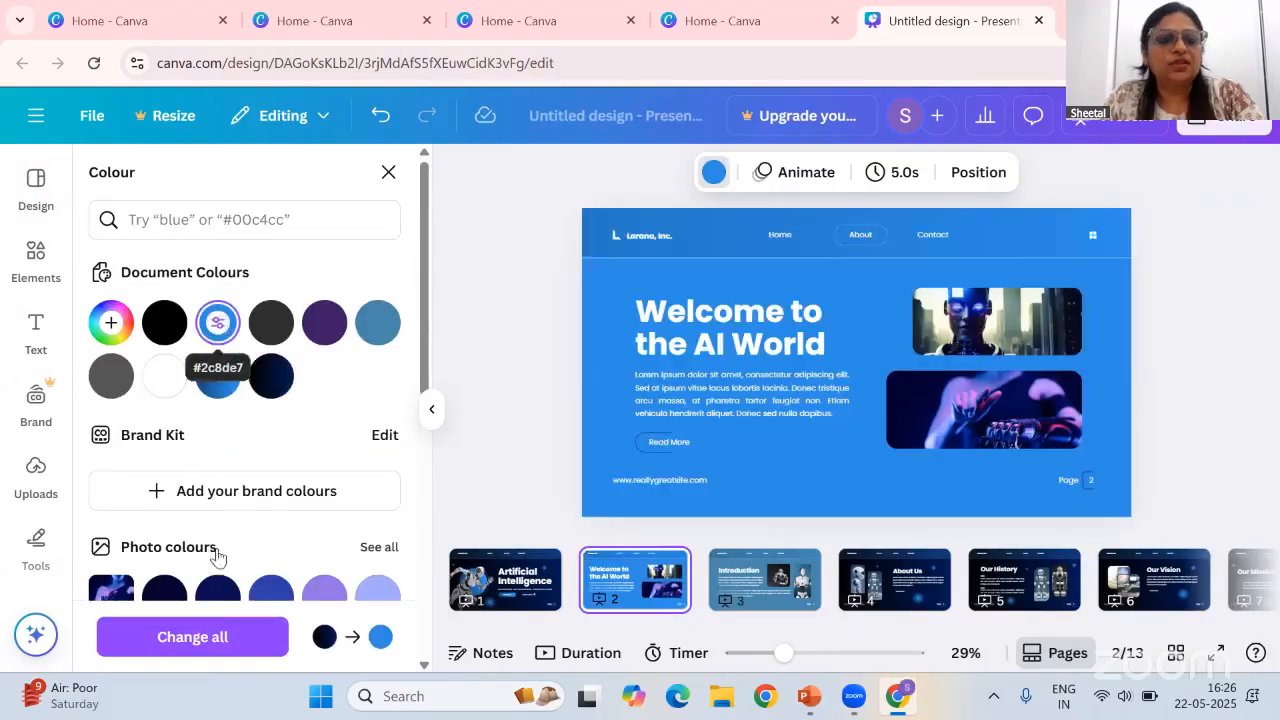
{"action": "left_click", "coordinate": [220, 640]}
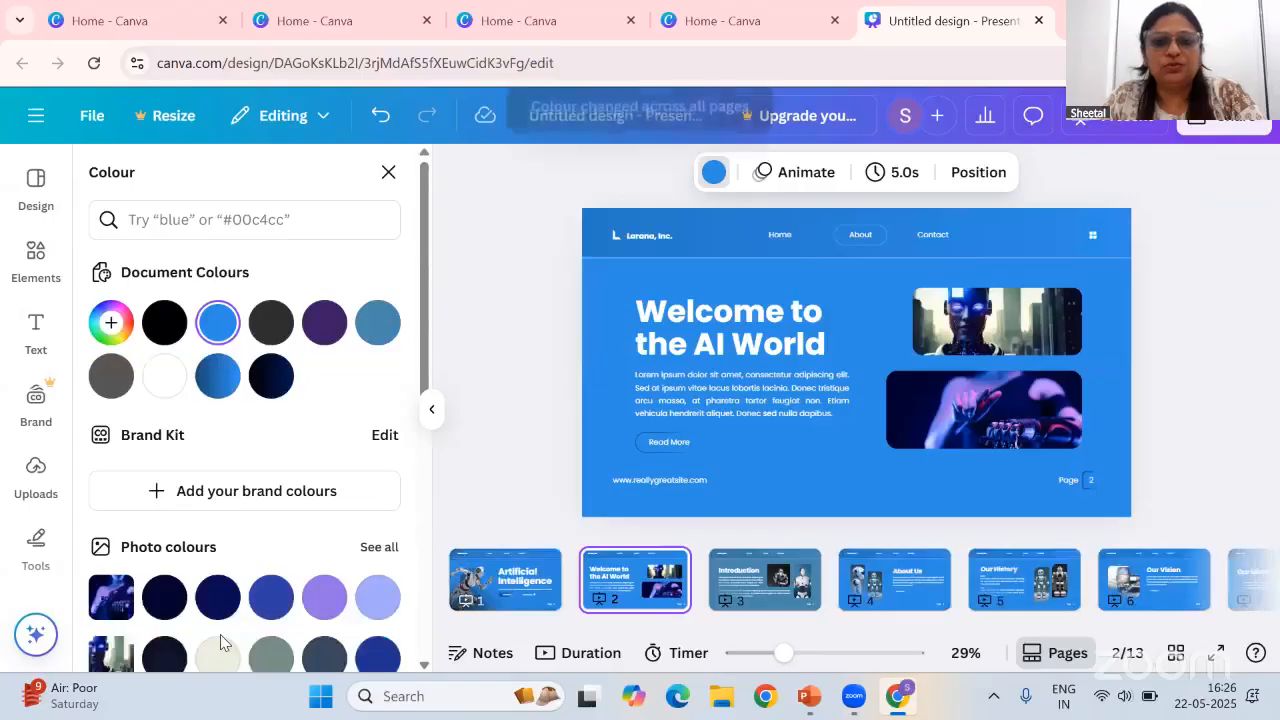
Add a new blank page at the end of the presentation
{"action": "left_click_drag", "start_coordinate": [783, 652], "coordinate": [808, 652]}
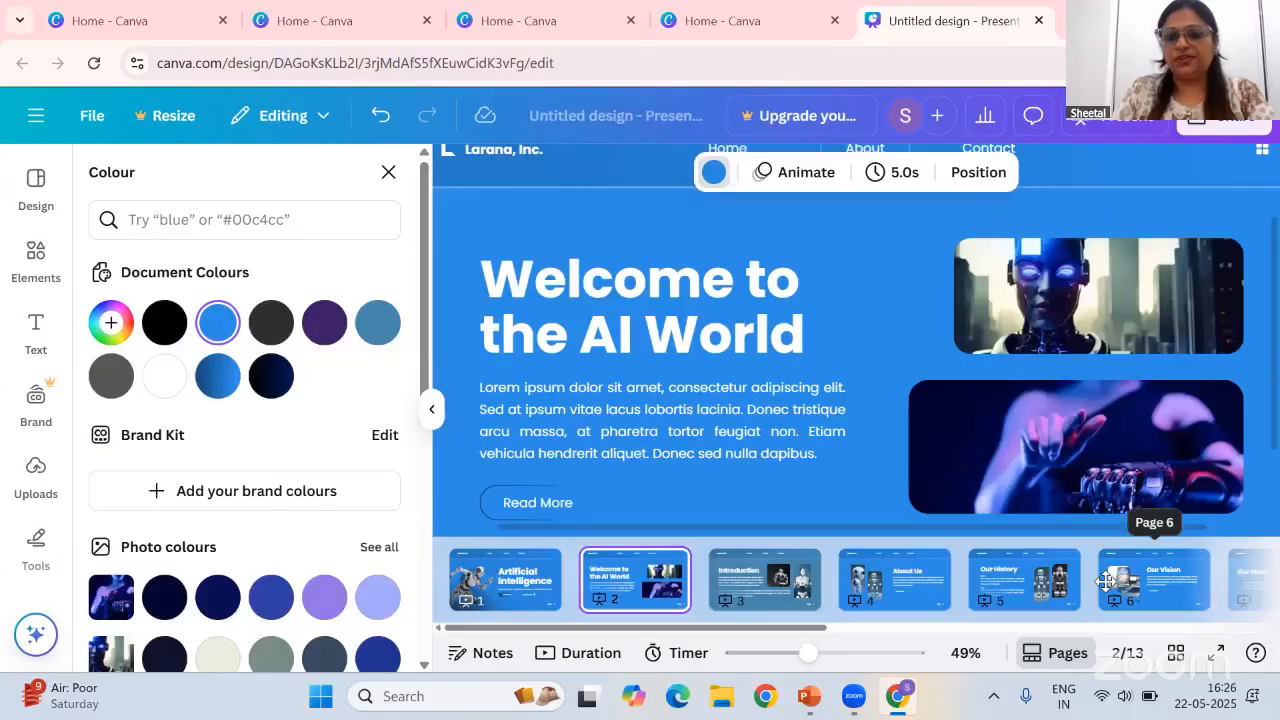
{"action": "scroll", "coordinate": [908, 570], "scroll_direction": "down", "scroll_amount": 5}
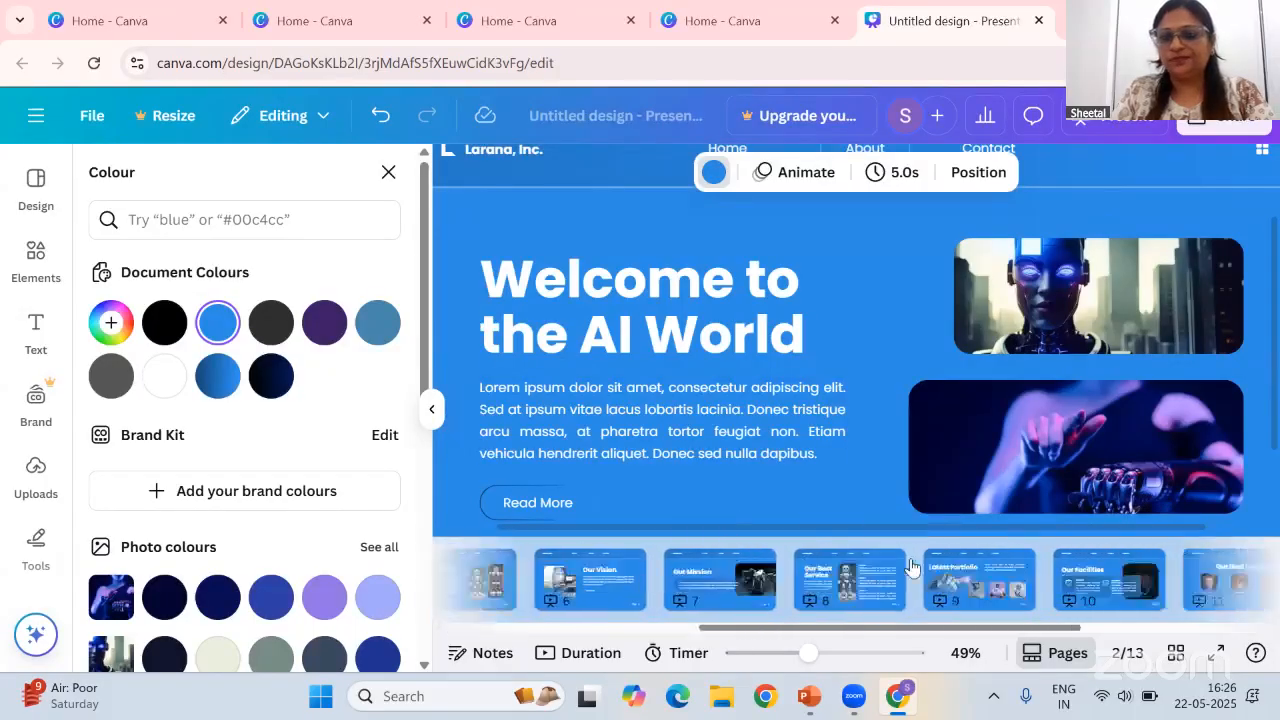
{"action": "scroll", "coordinate": [908, 570], "scroll_direction": "down", "scroll_amount": 3}
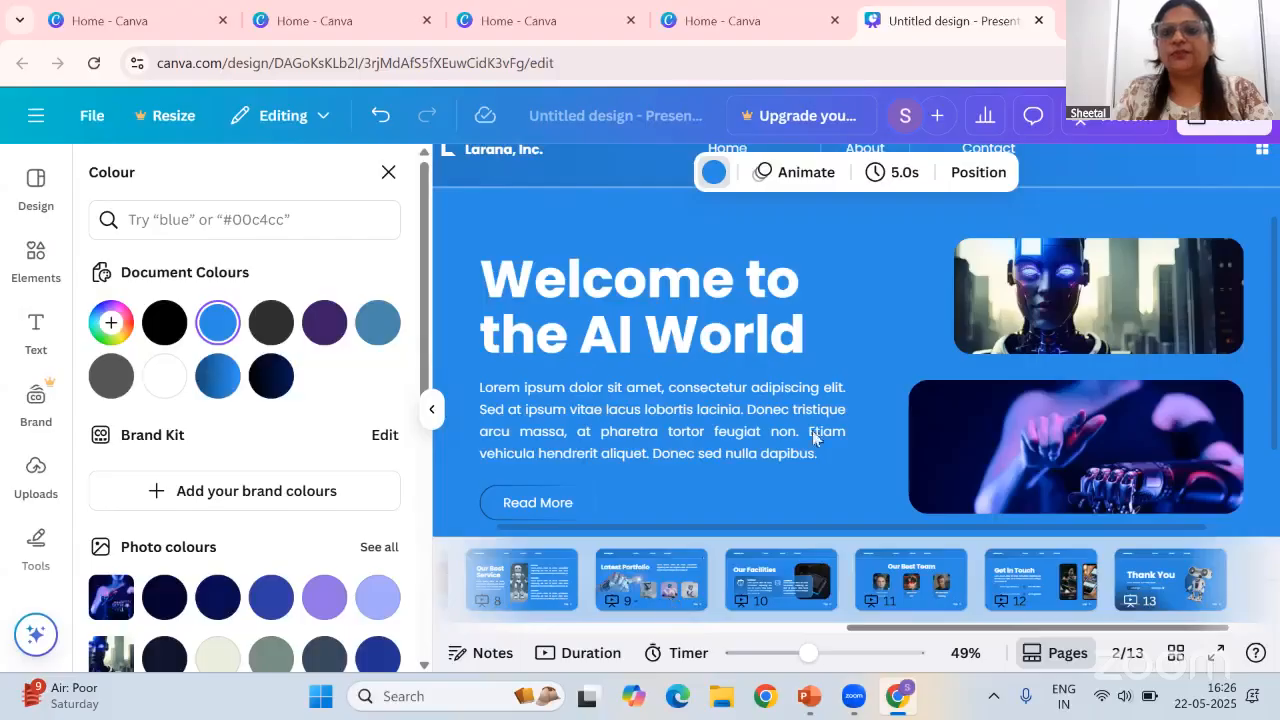
{"action": "left_click", "coordinate": [986, 260]}
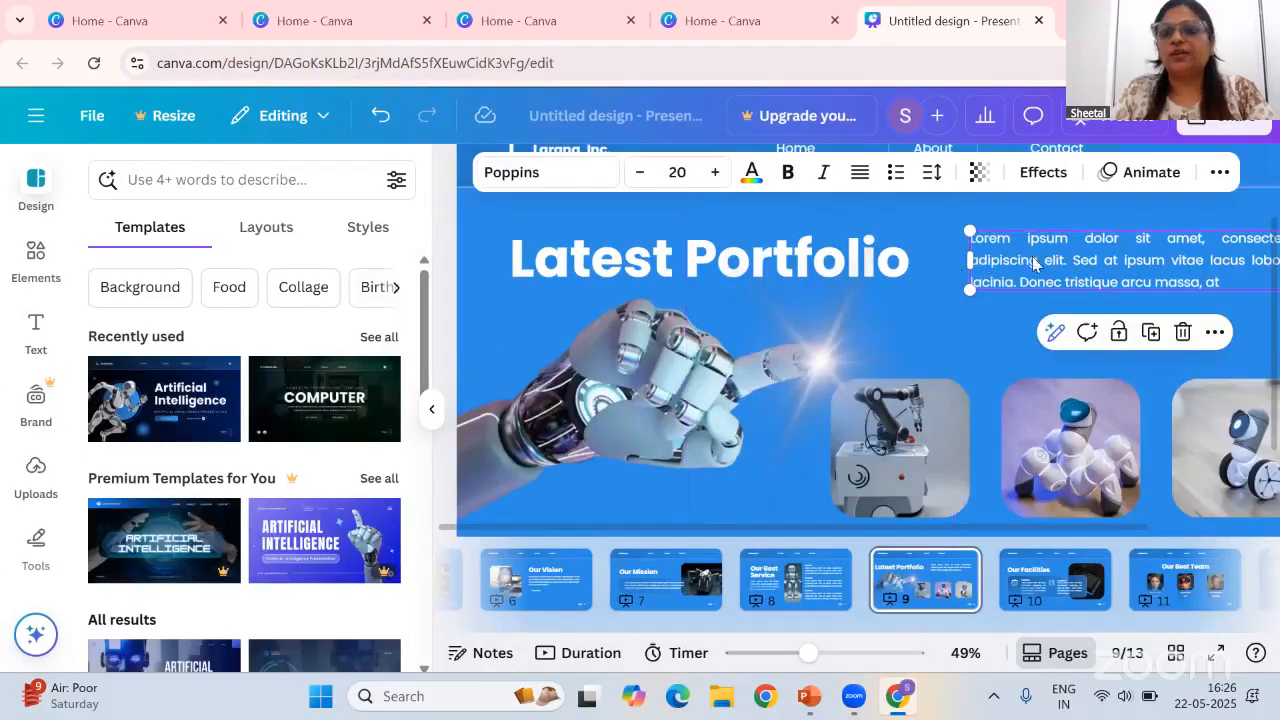
{"action": "left_click", "coordinate": [695, 595]}
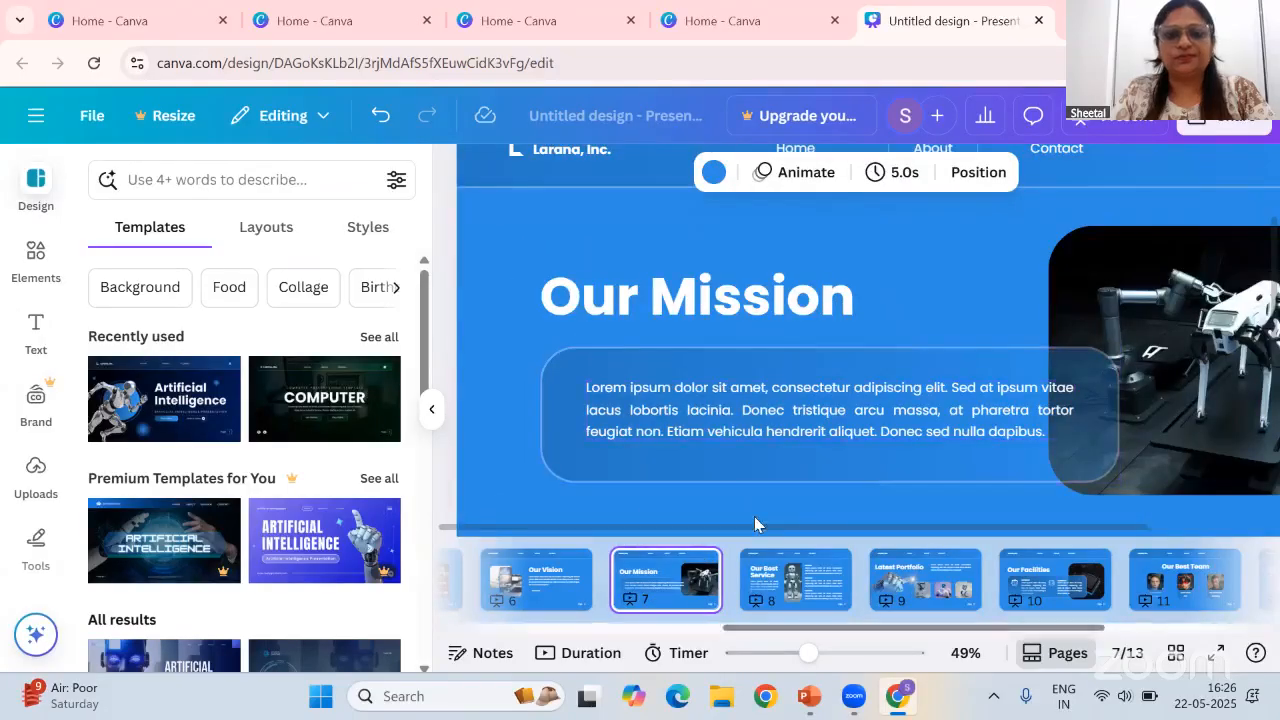
{"action": "scroll", "coordinate": [902, 316], "scroll_direction": "right", "scroll_amount": 3}
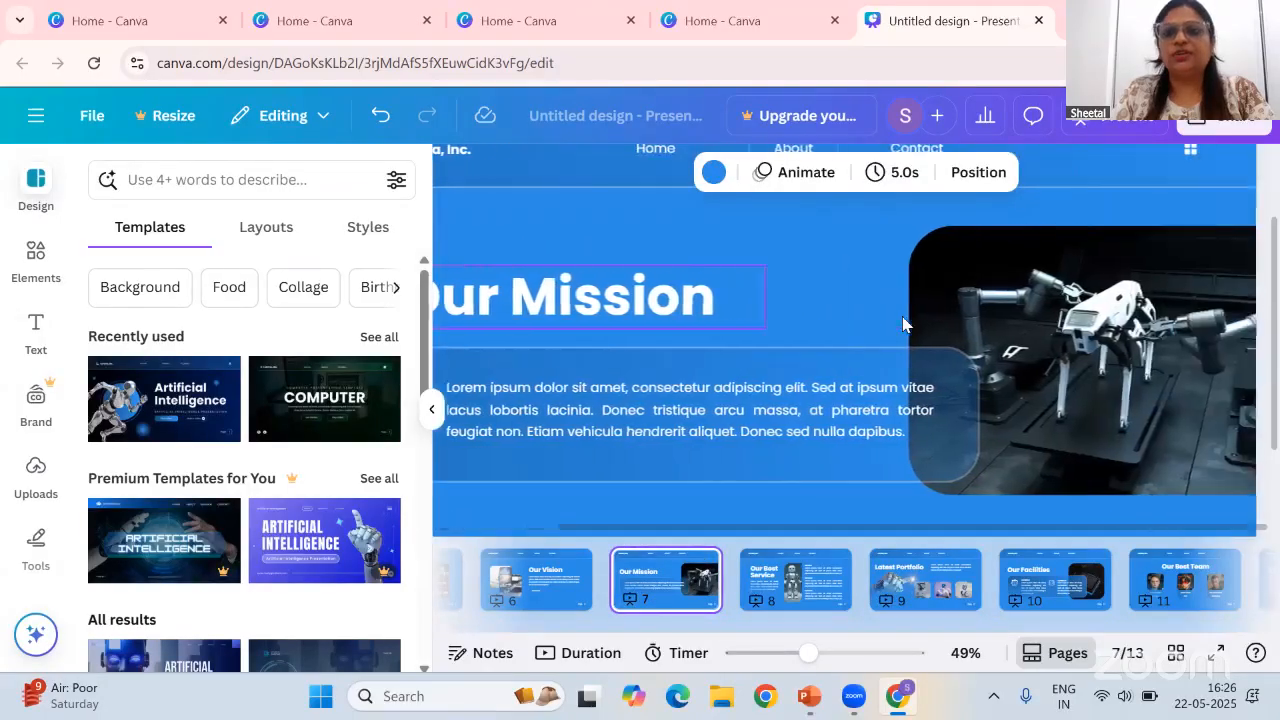
{"action": "scroll", "coordinate": [1003, 572], "scroll_direction": "right", "scroll_amount": 3}
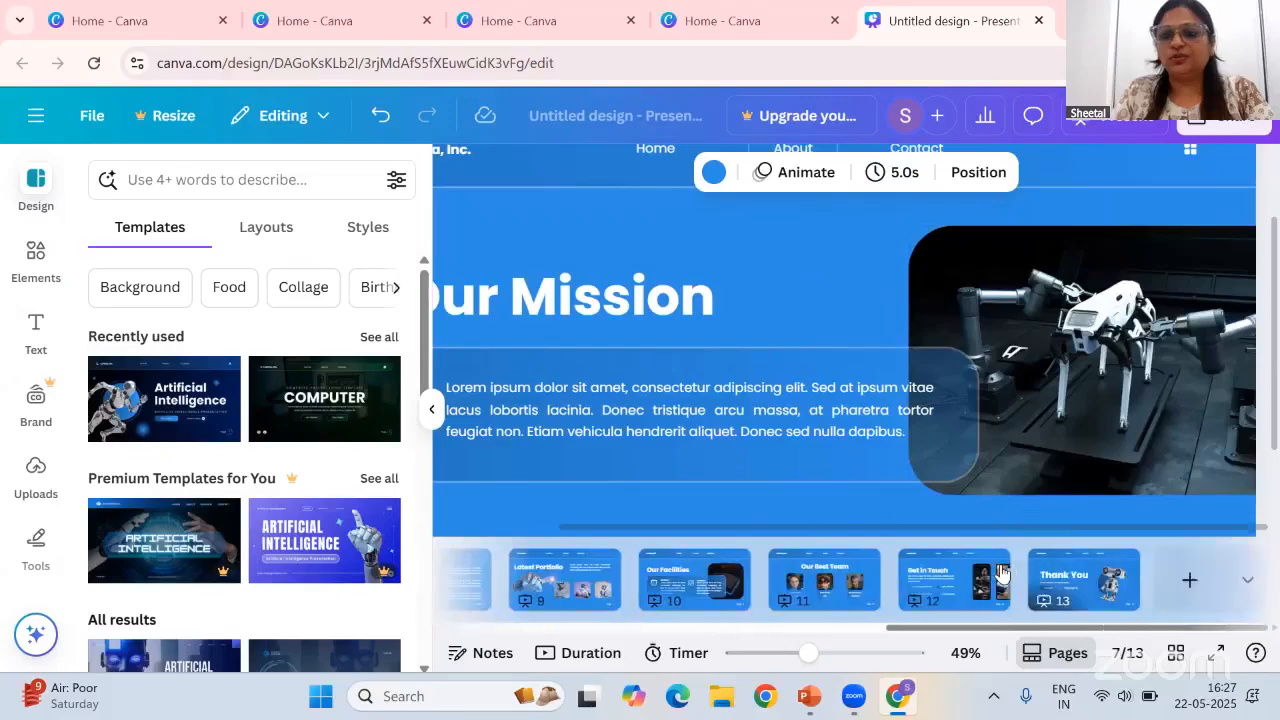
{"action": "left_click", "coordinate": [1190, 582]}
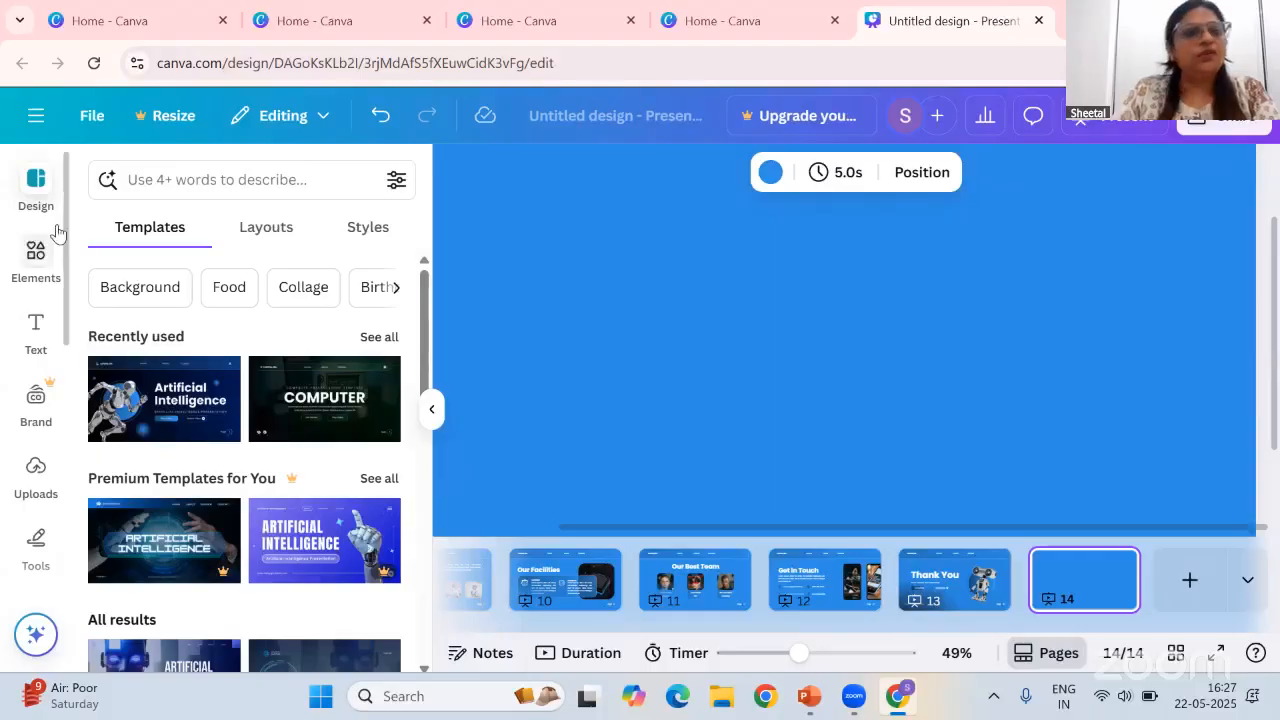
Leave the presentation editor and open the Canva AI prompt on the home page
{"action": "left_click", "coordinate": [37, 118]}
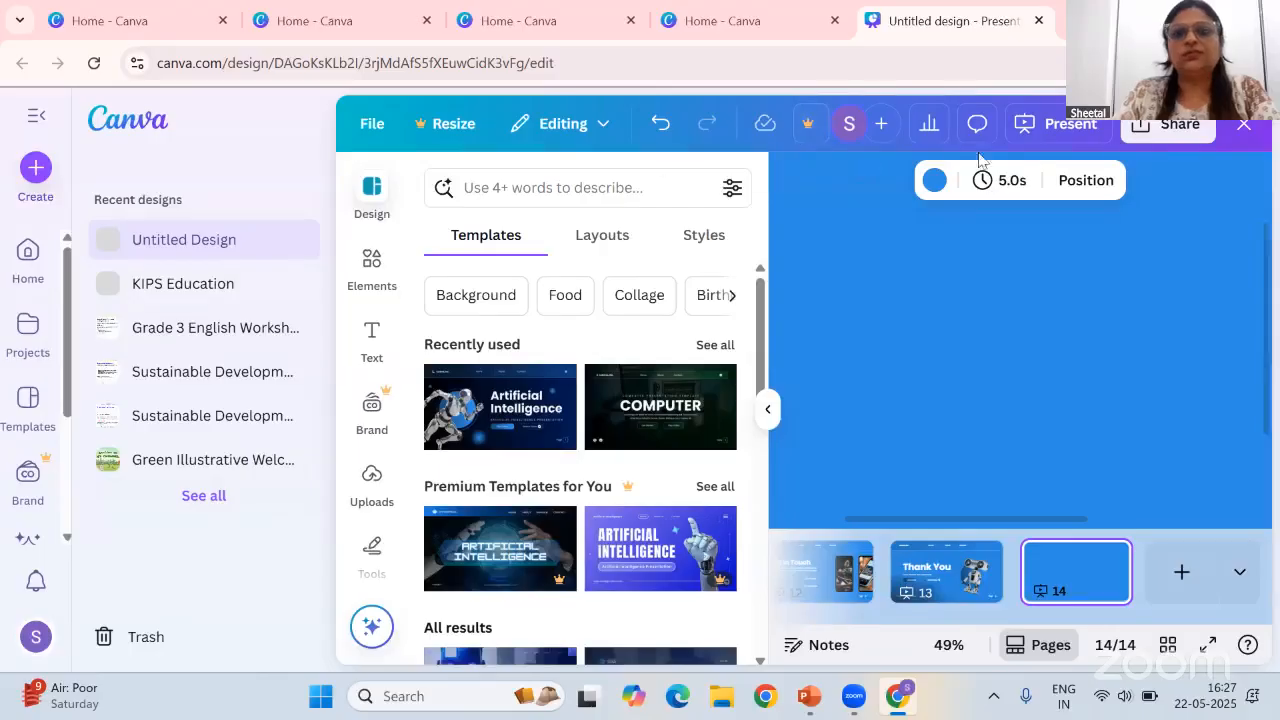
{"action": "left_click", "coordinate": [1244, 124]}
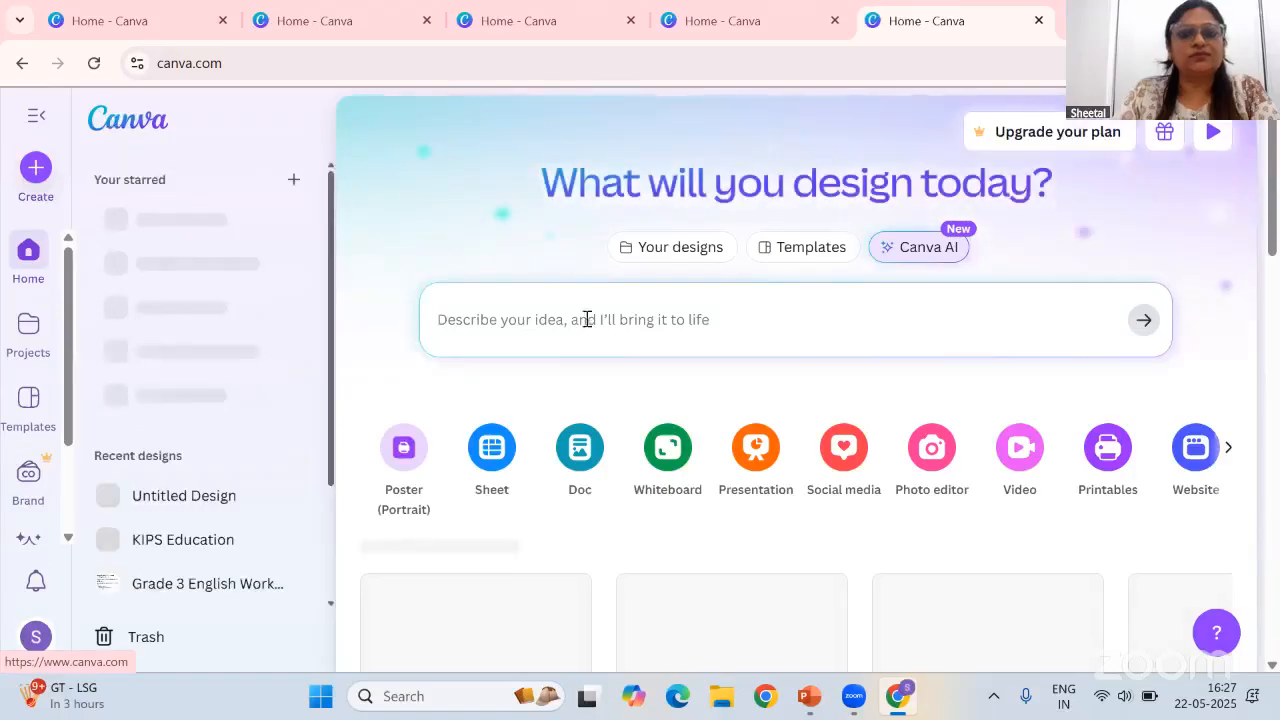
{"action": "left_click", "coordinate": [567, 327]}
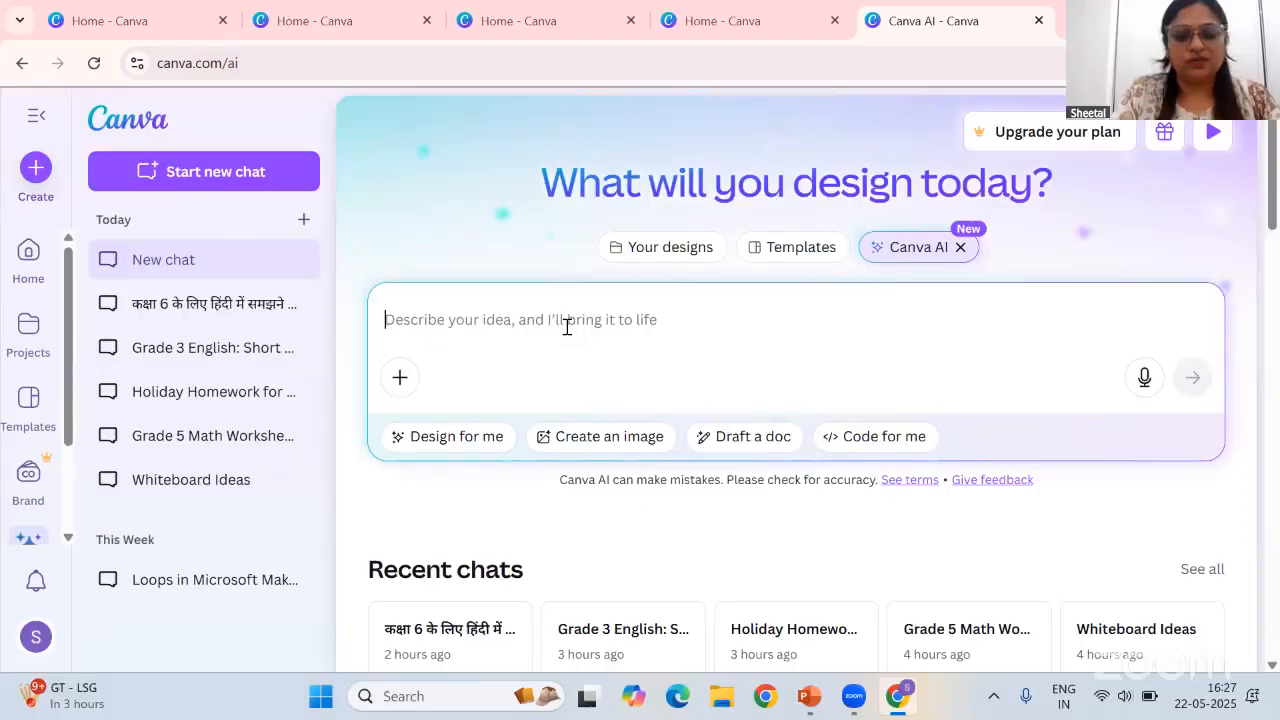
{"action": "type", "text": "doc"}
{"action": "key", "text": "BackSpace"}
{"action": "key", "text": "BackSpace"}
{"action": "key", "text": "BackSpace"}
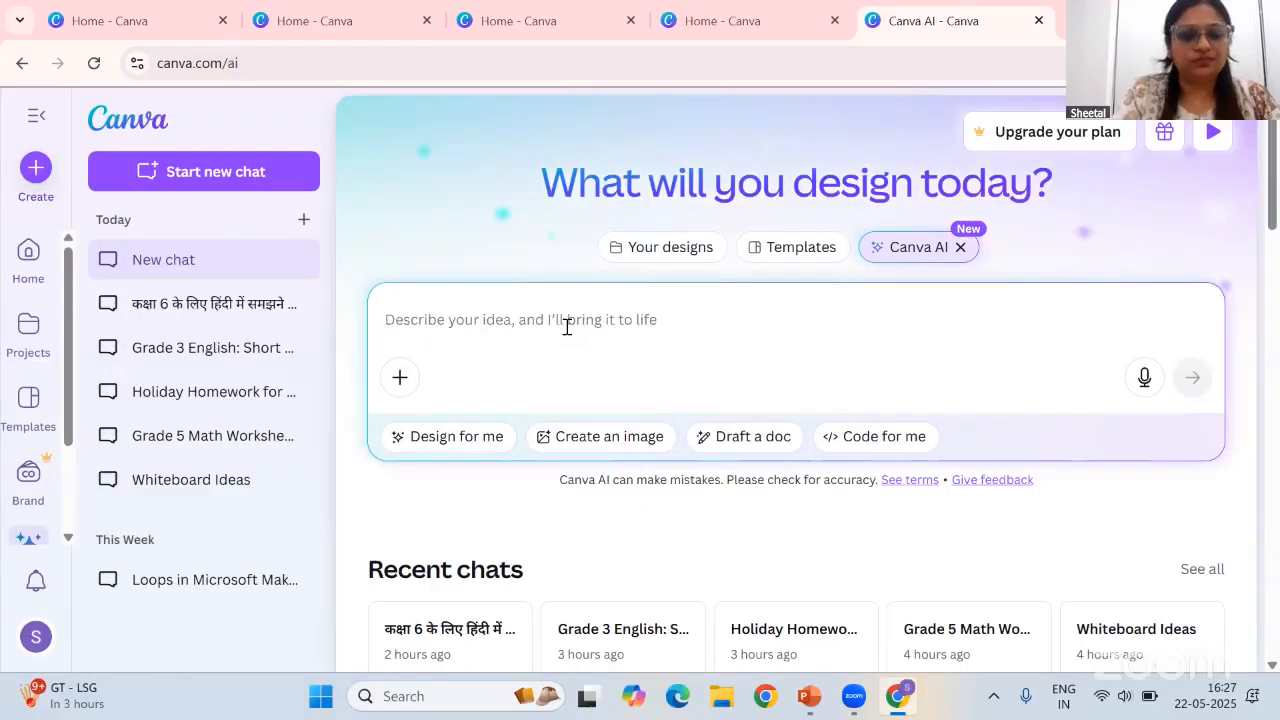
Ask Canva AI to create a lesson plan for English for grade 6 grammar
{"action": "type", "text": "cr"}
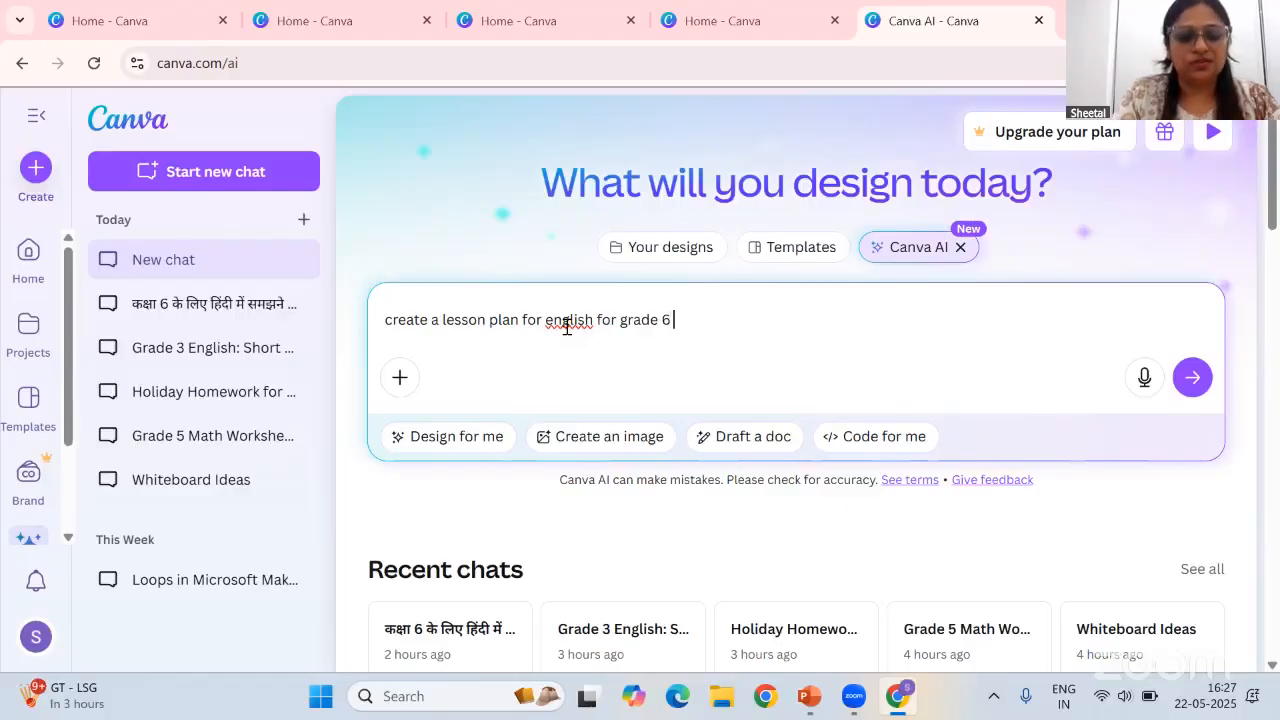
{"action": "type", "text": "ammar"}
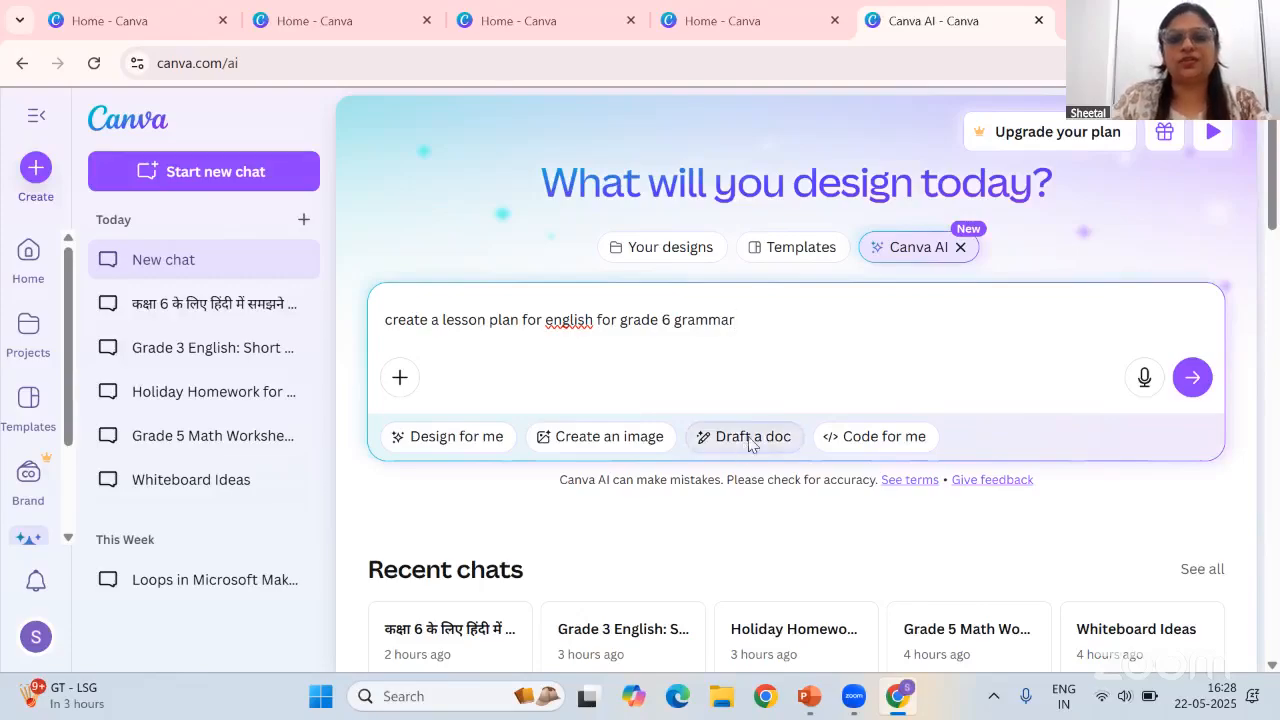
{"action": "left_click", "coordinate": [1192, 377]}
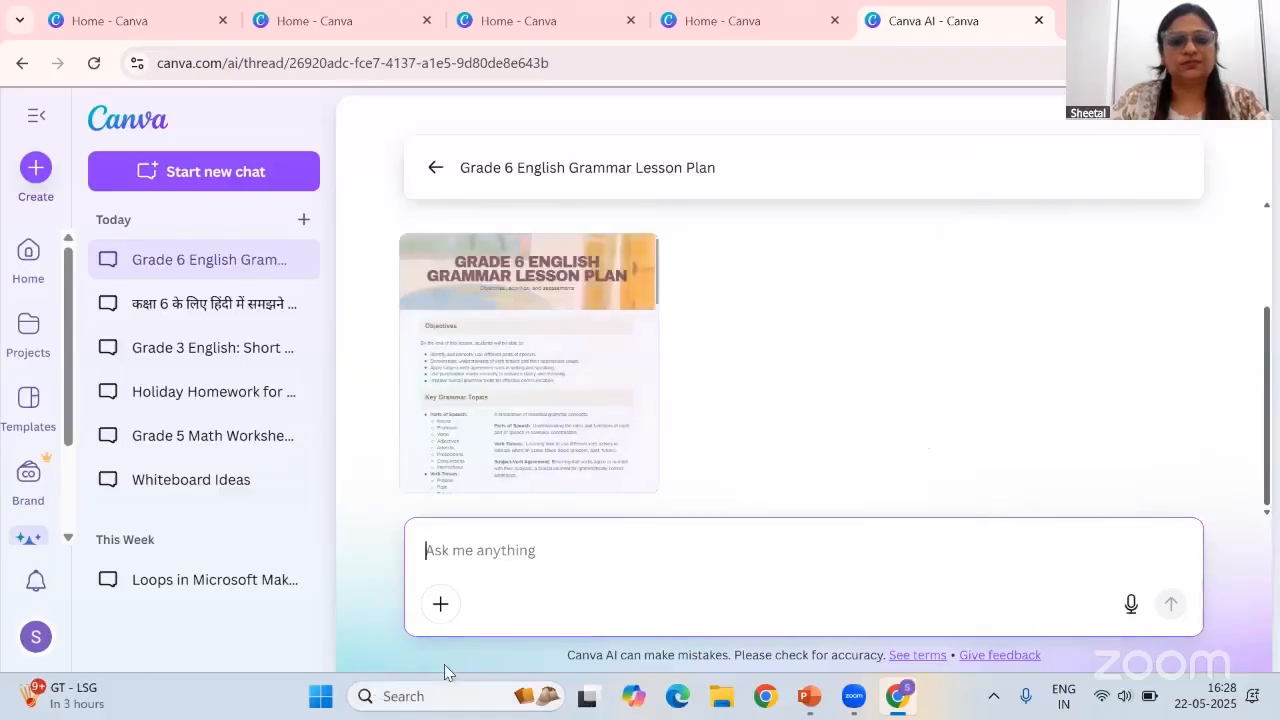
Open the generated lesson plan preview and read through its sections
{"action": "left_click", "coordinate": [538, 368]}
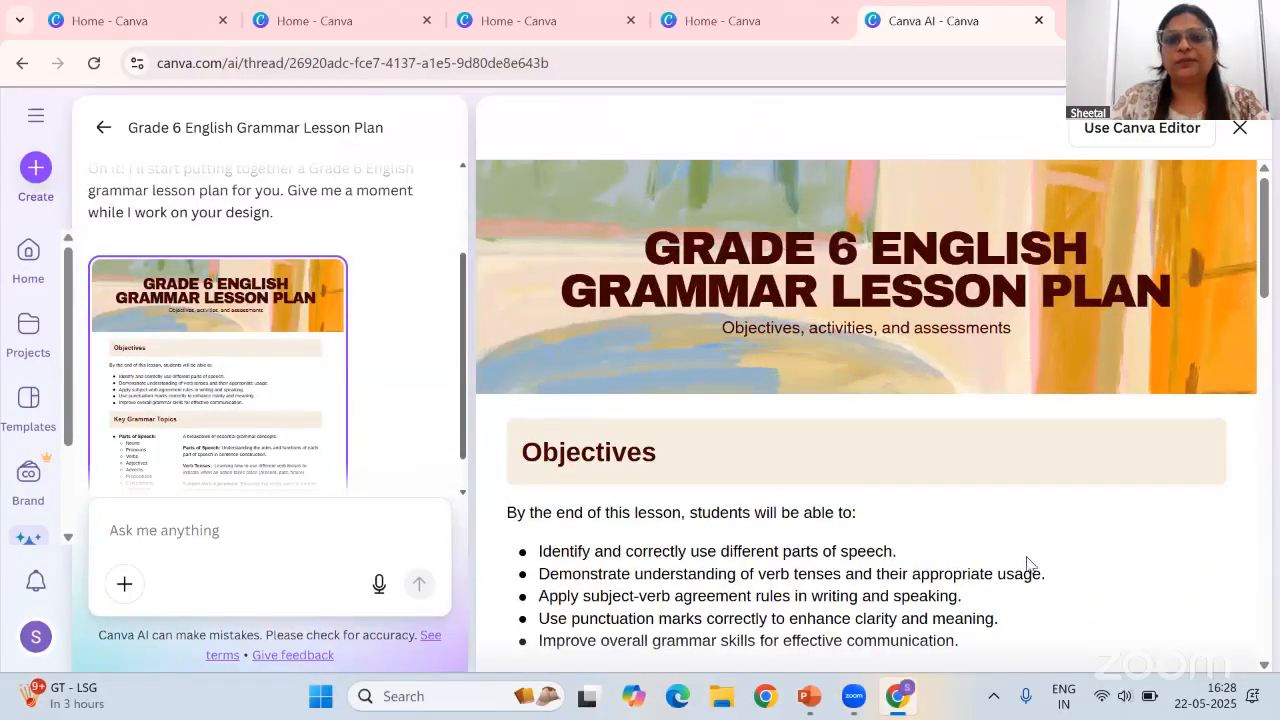
{"action": "scroll", "coordinate": [1030, 563], "scroll_direction": "down", "scroll_amount": 1}
{"action": "scroll", "coordinate": [1030, 563], "scroll_direction": "down", "scroll_amount": 3}
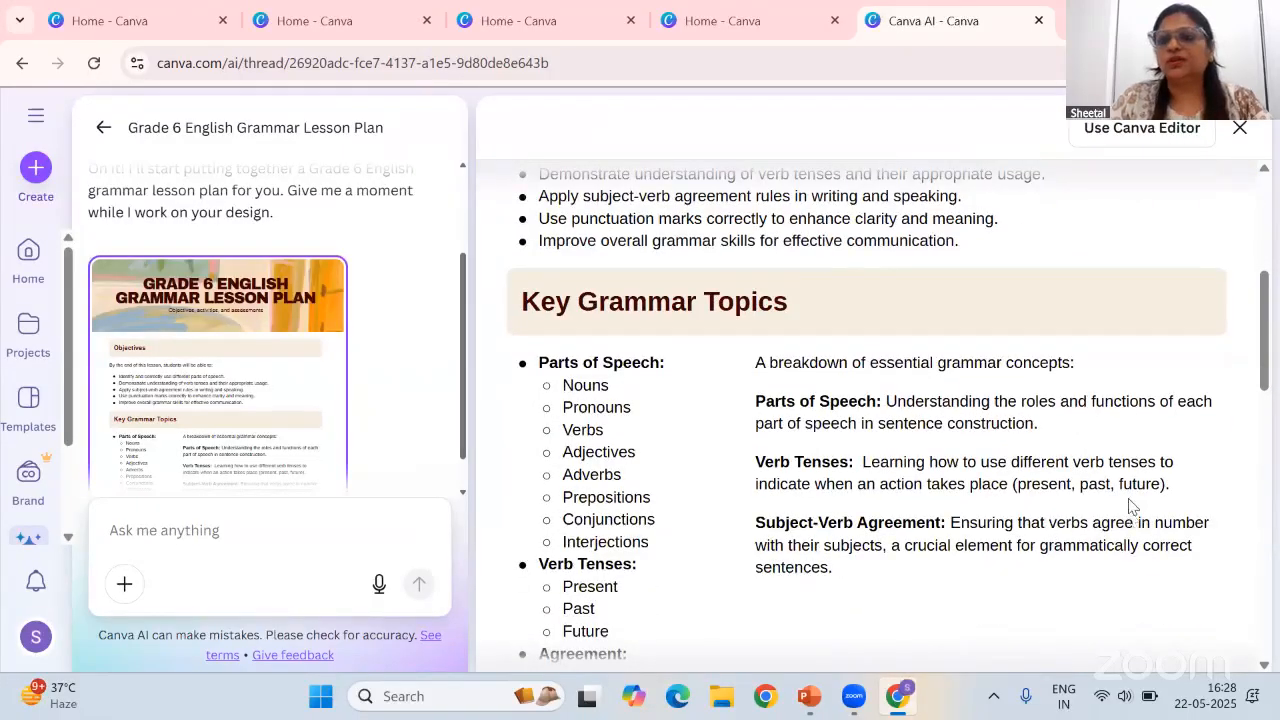
{"action": "scroll", "coordinate": [1130, 505], "scroll_direction": "down", "scroll_amount": 3}
{"action": "scroll", "coordinate": [1130, 505], "scroll_direction": "down", "scroll_amount": 4}
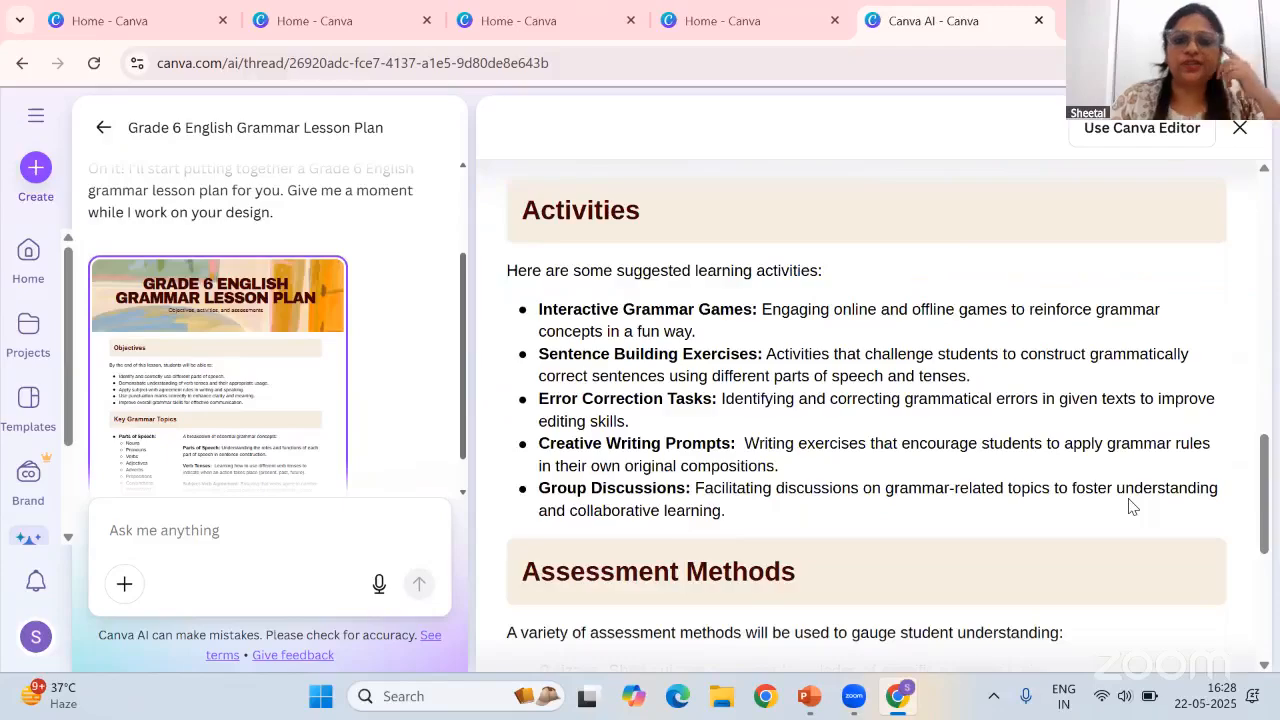
{"action": "scroll", "coordinate": [1130, 505], "scroll_direction": "up", "scroll_amount": 6}
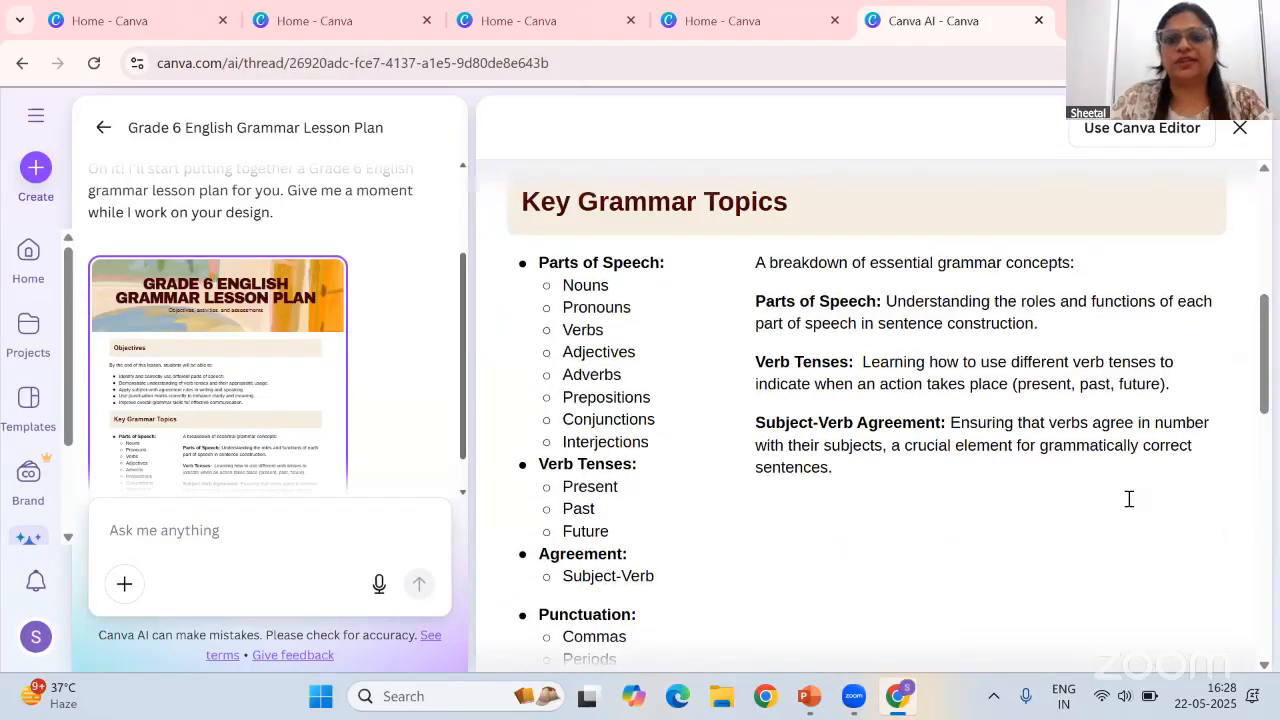
{"action": "scroll", "coordinate": [1129, 498], "scroll_direction": "down", "scroll_amount": 3}
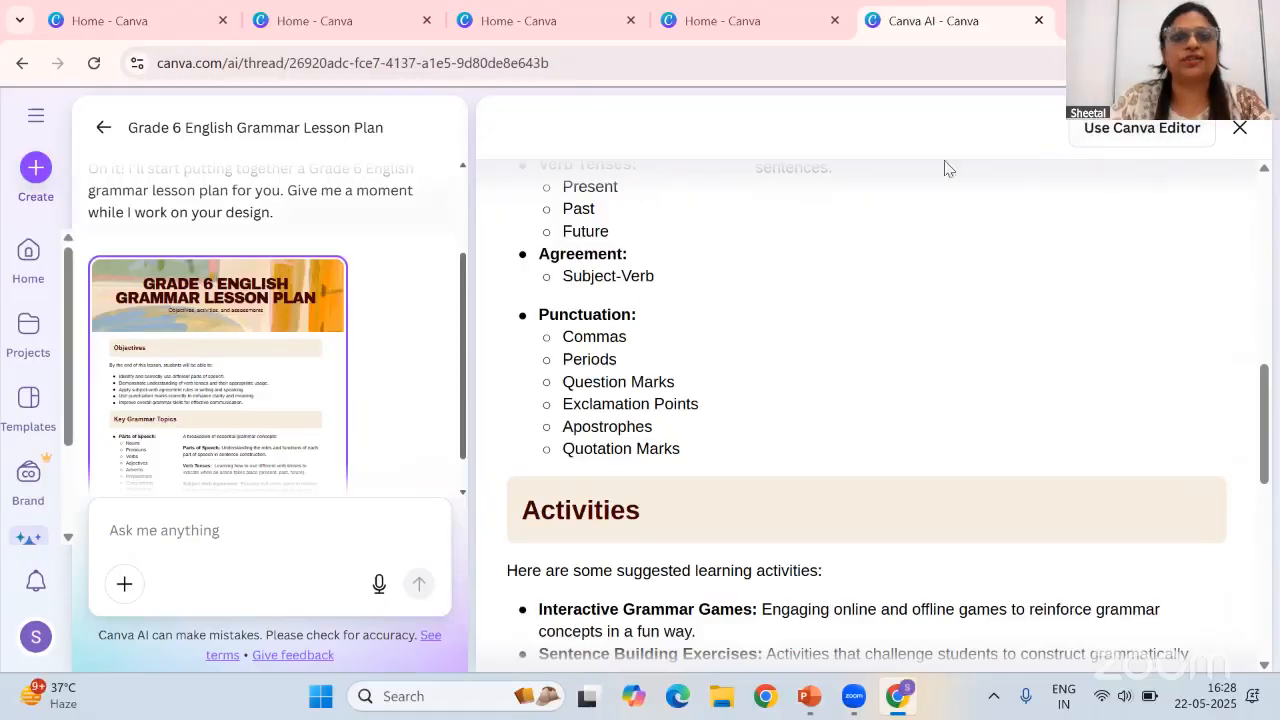
Open the lesson plan in the Canva editor and delete the Conjunctions and Interjections items from Parts of Speech
{"action": "left_click", "coordinate": [1092, 136]}
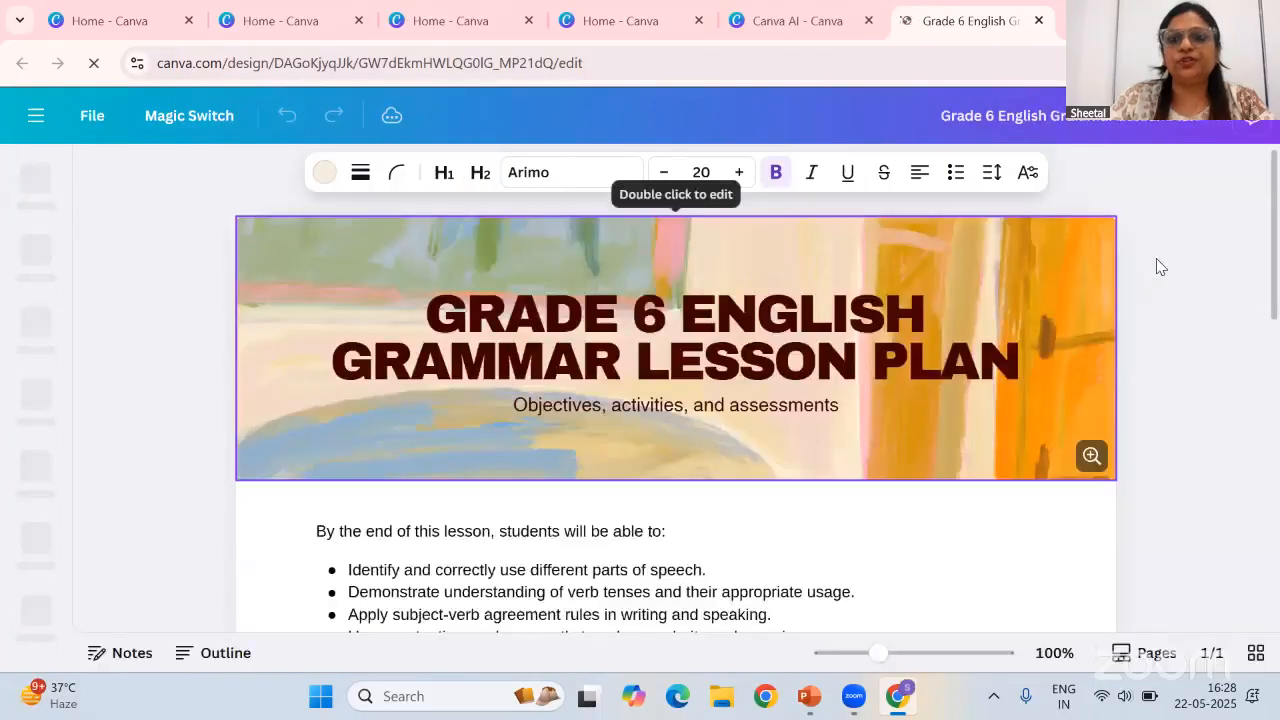
{"action": "scroll", "coordinate": [784, 452], "scroll_direction": "down", "scroll_amount": 2}
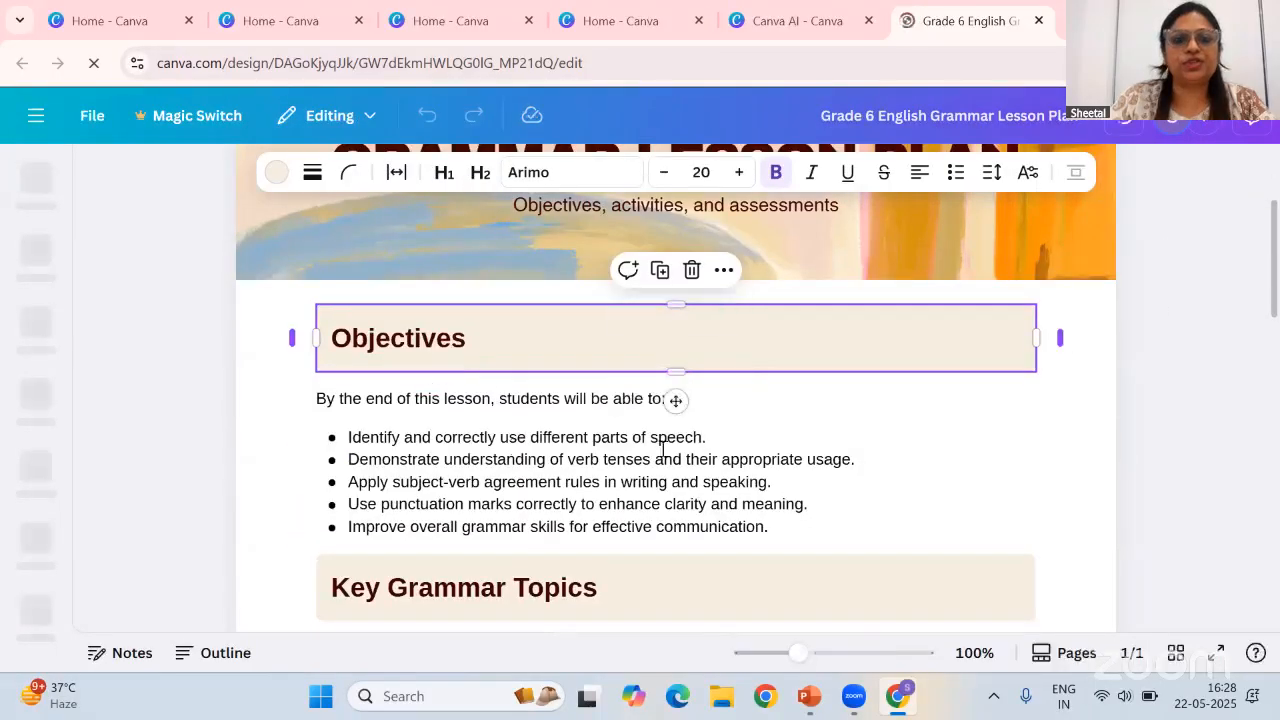
{"action": "scroll", "coordinate": [792, 468], "scroll_direction": "down", "scroll_amount": 2}
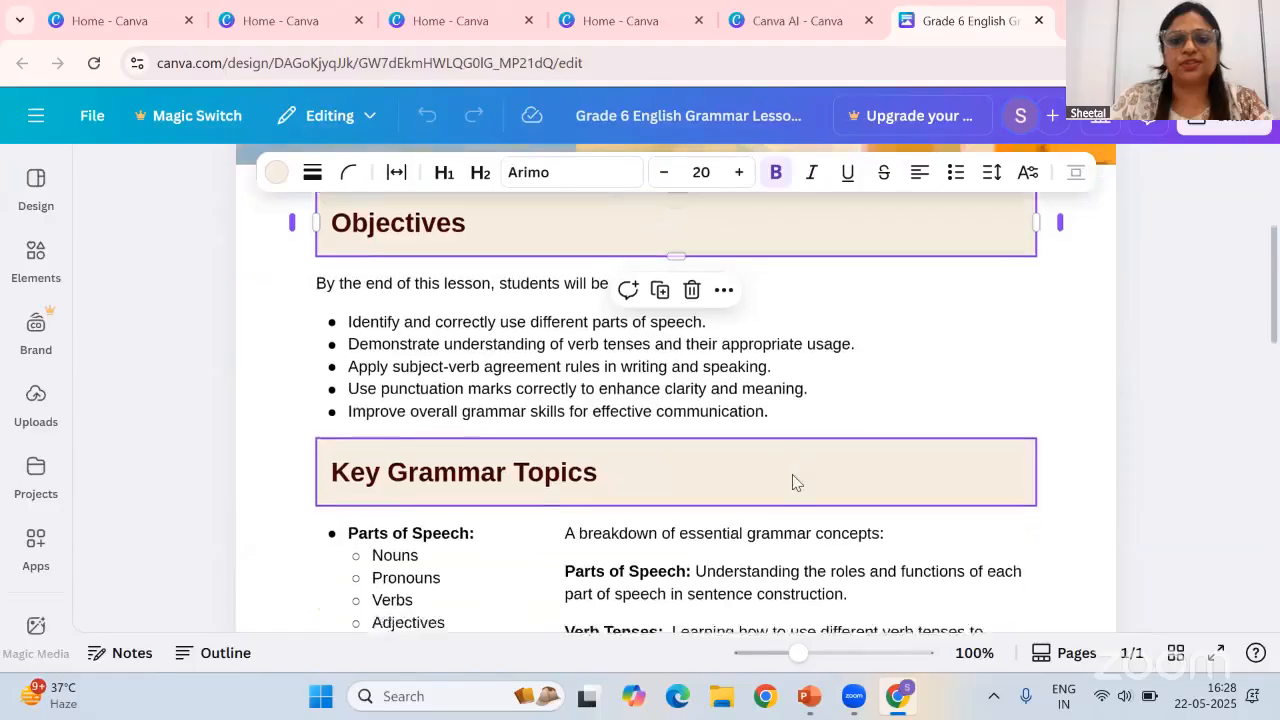
{"action": "scroll", "coordinate": [792, 475], "scroll_direction": "down", "scroll_amount": 1}
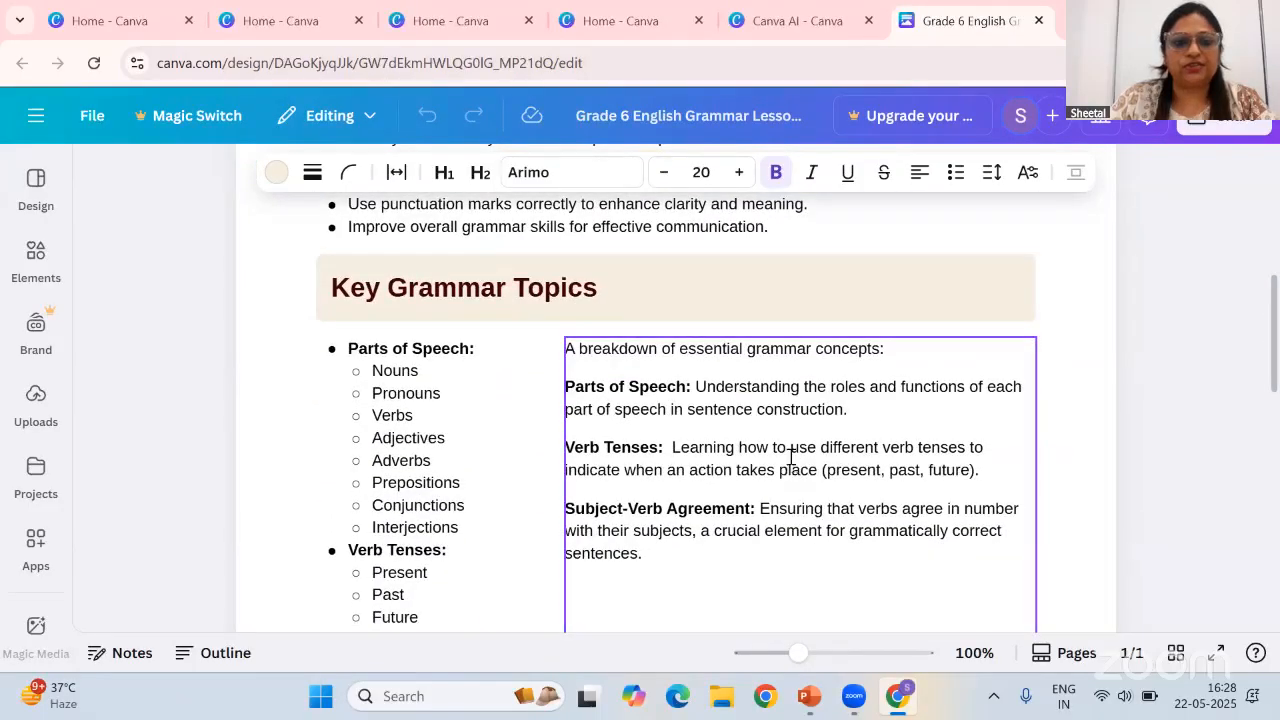
{"action": "scroll", "coordinate": [790, 455], "scroll_direction": "down", "scroll_amount": 2}
{"action": "scroll", "coordinate": [372, 268], "scroll_direction": "up", "scroll_amount": 1}
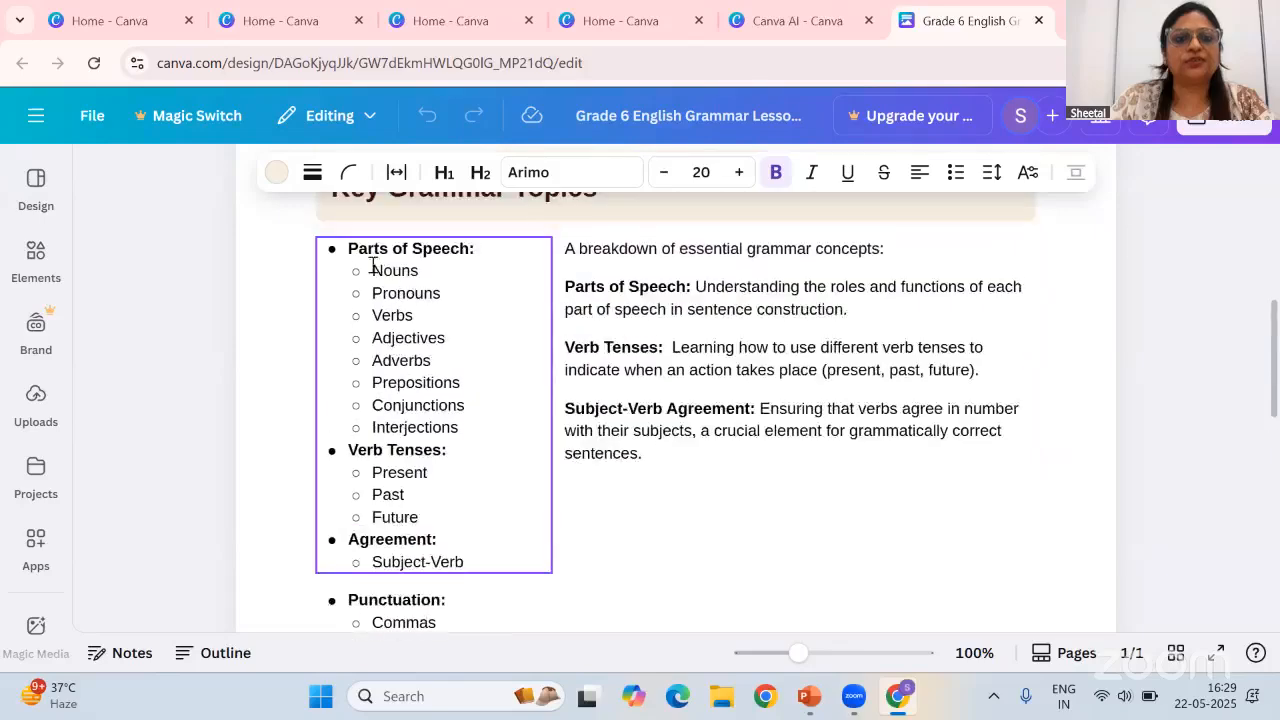
{"action": "left_click", "coordinate": [457, 427]}
{"action": "left_click_drag", "start_coordinate": [457, 427], "coordinate": [371, 407]}
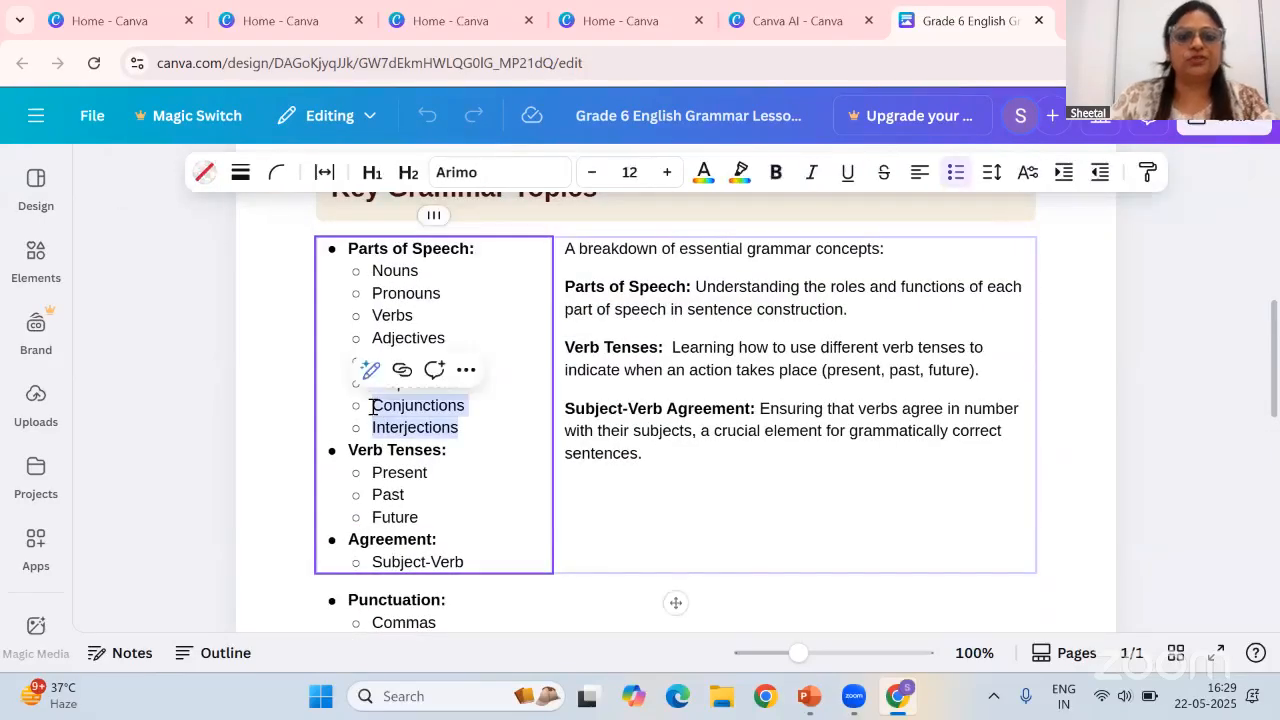
{"action": "key", "text": "BackSpace"}
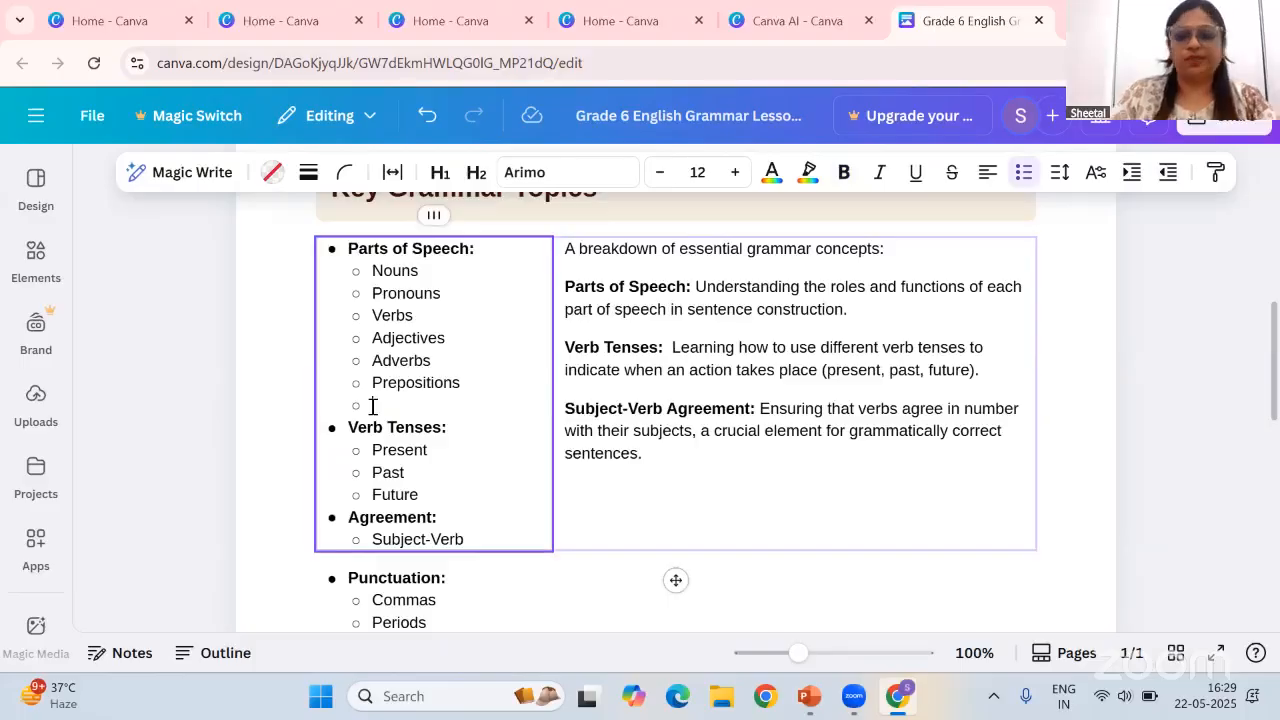
{"action": "key", "text": "shift+Tab"}
{"action": "key", "text": "BackSpace"}
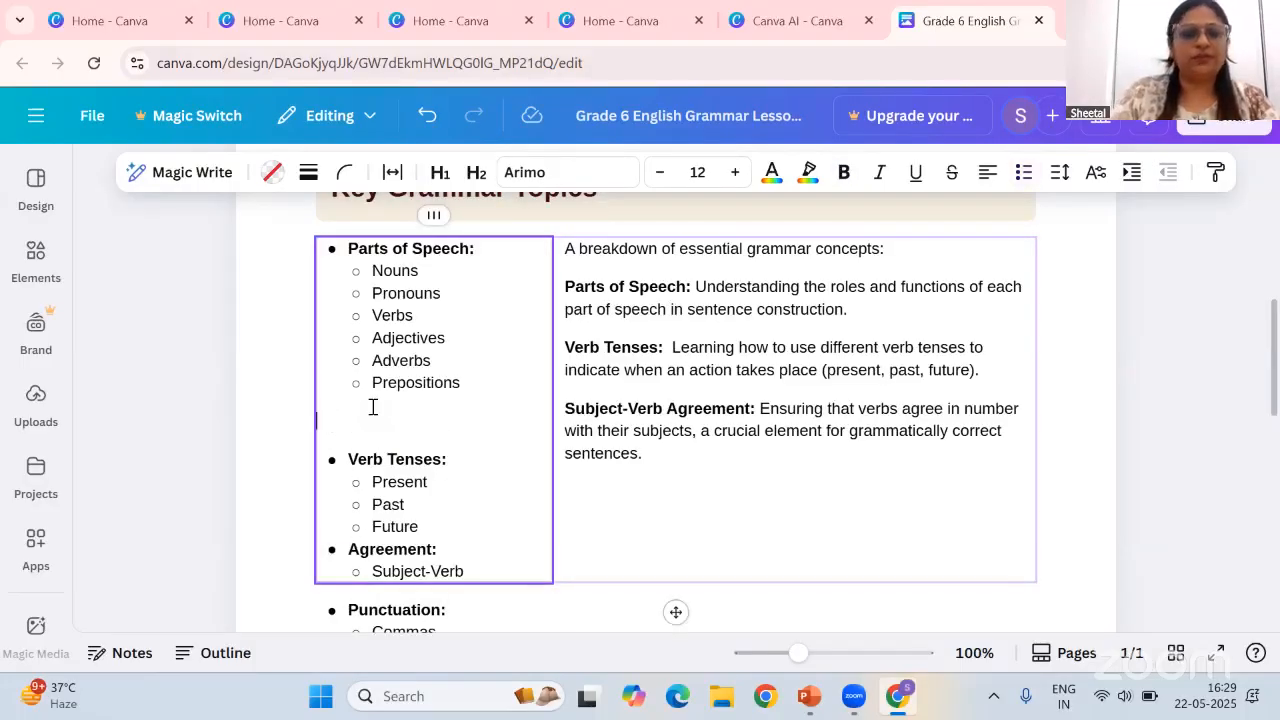
Scroll through the rest of the lesson plan document to review its content
{"action": "scroll", "coordinate": [466, 464], "scroll_direction": "down", "scroll_amount": 5}
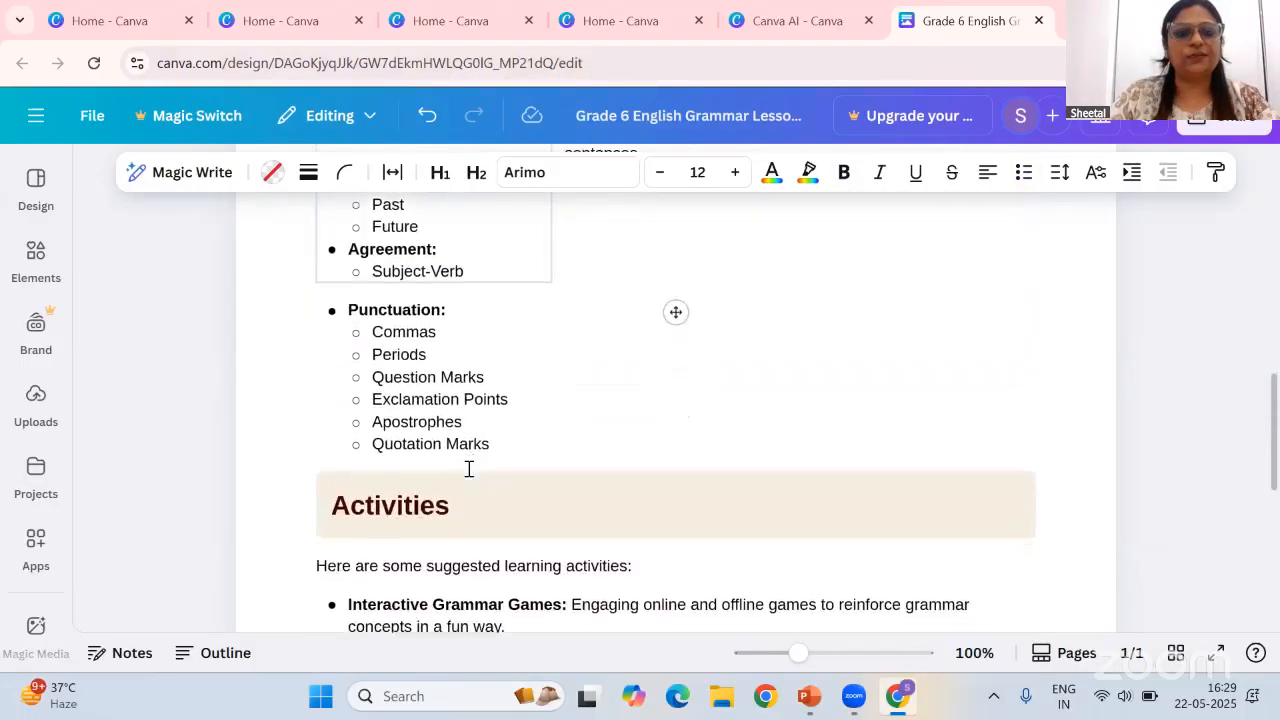
{"action": "scroll", "coordinate": [524, 440], "scroll_direction": "down", "scroll_amount": 1}
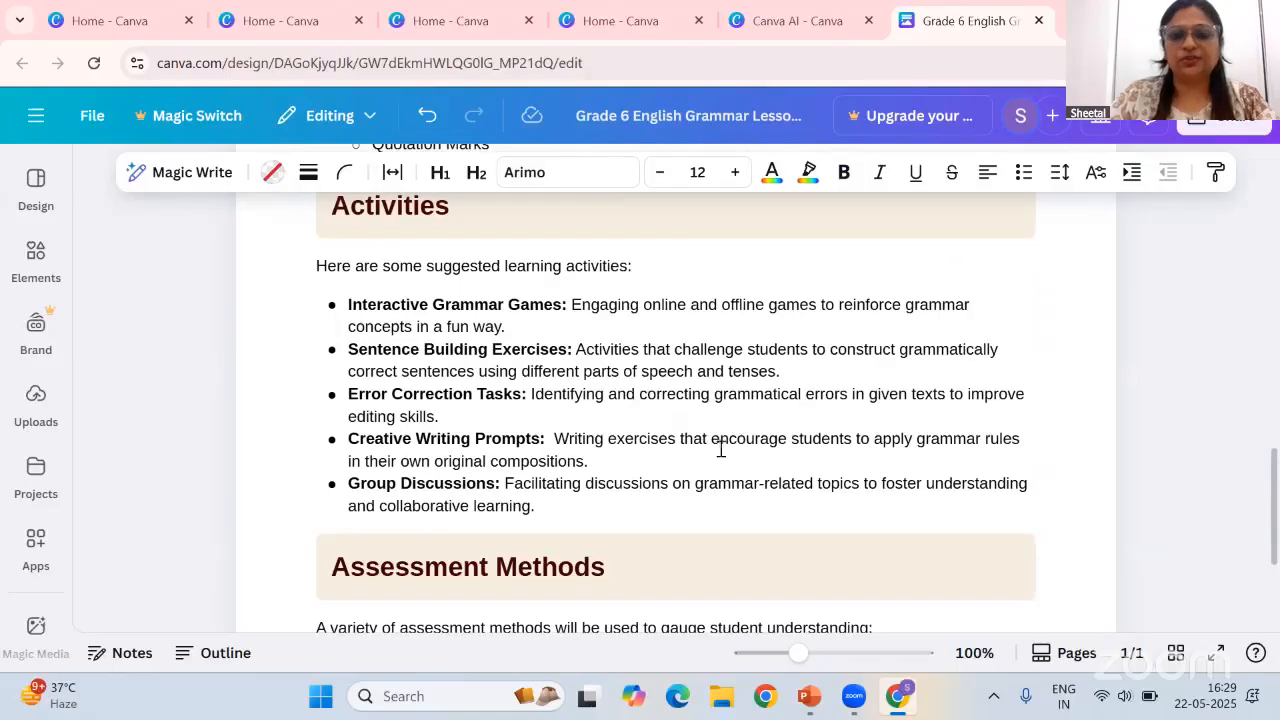
{"action": "scroll", "coordinate": [720, 449], "scroll_direction": "down", "scroll_amount": 3}
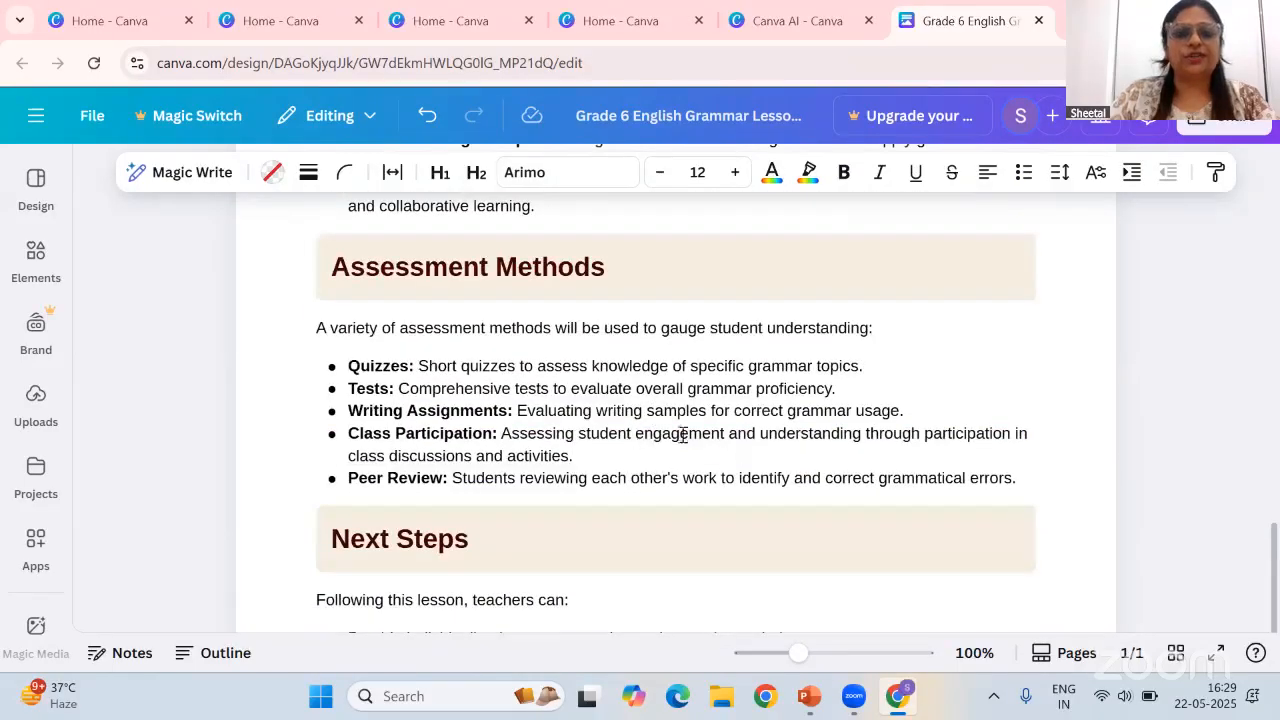
{"action": "scroll", "coordinate": [682, 433], "scroll_direction": "down", "scroll_amount": 2}
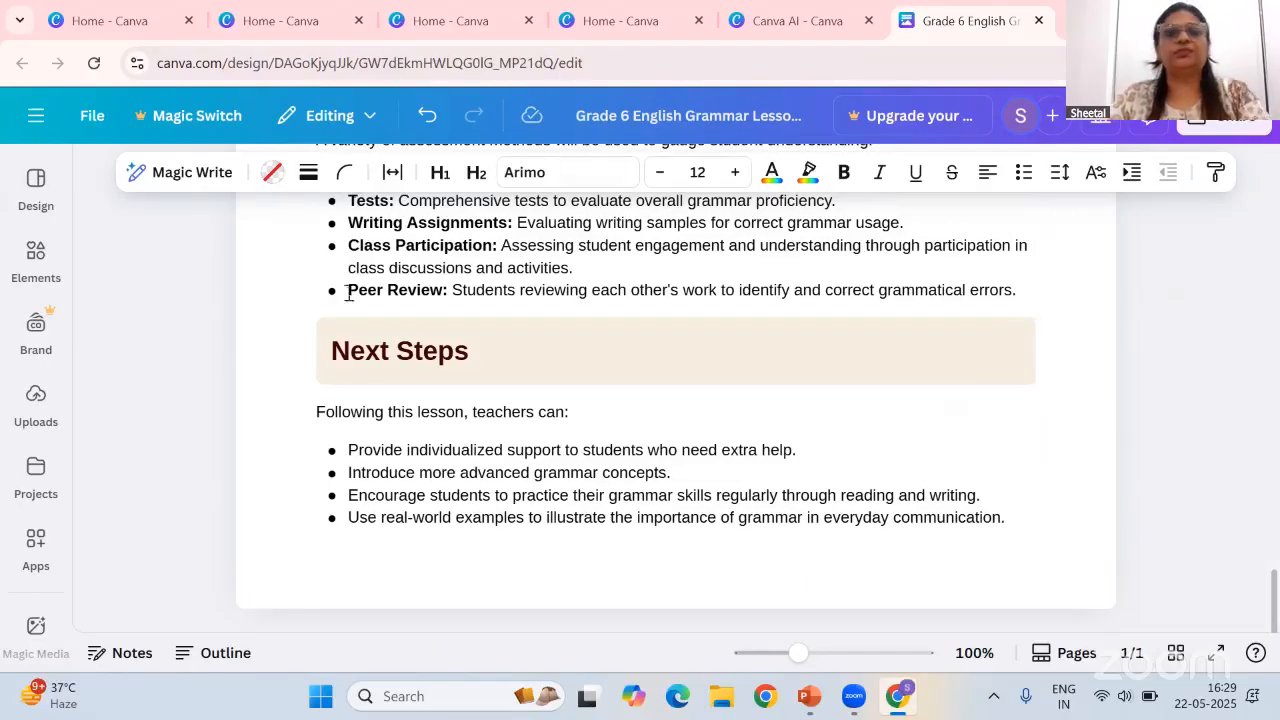
{"action": "scroll", "coordinate": [425, 432], "scroll_direction": "up", "scroll_amount": 20}
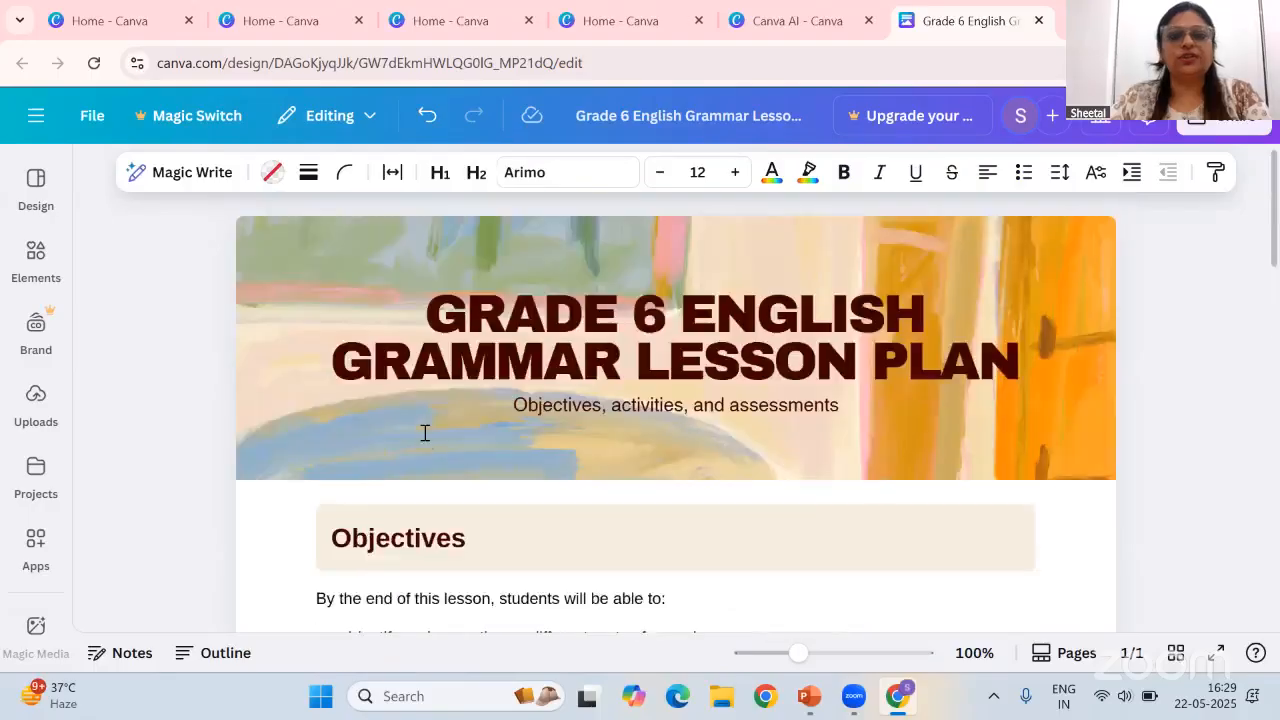
Return to the Canva home page and create a new blank Sheet
{"action": "left_click", "coordinate": [42, 182]}
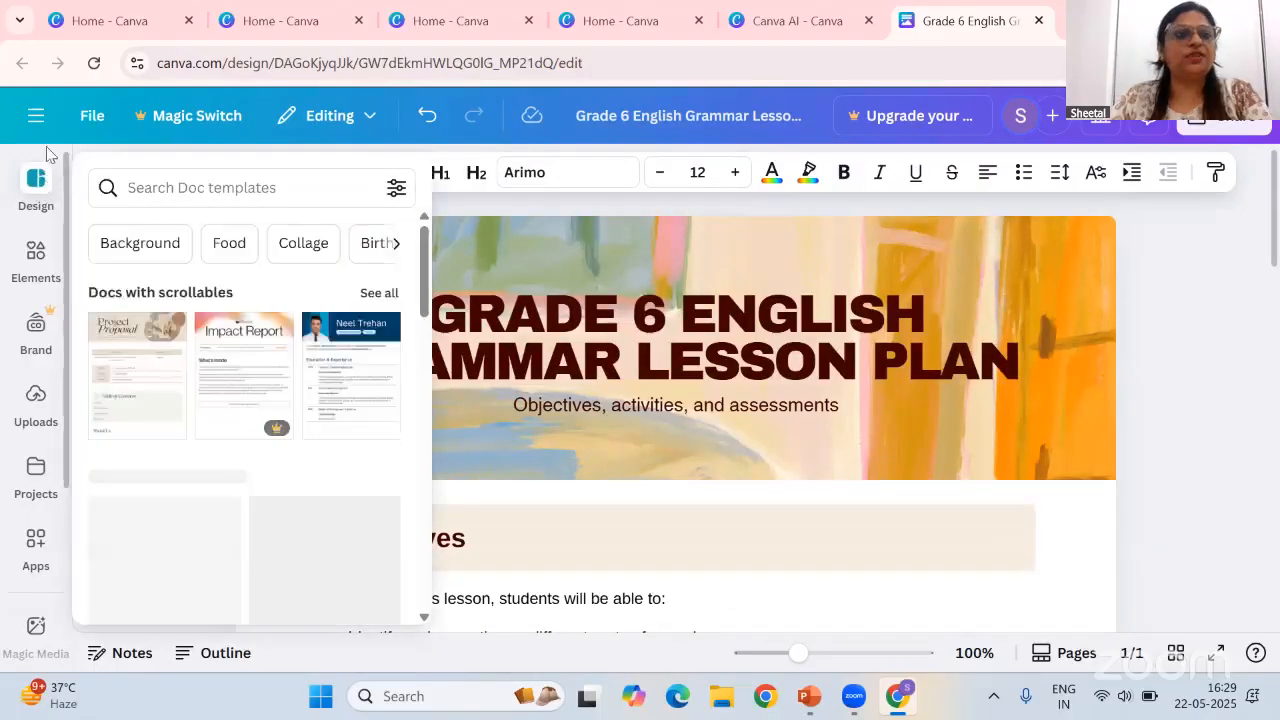
{"action": "left_click", "coordinate": [47, 158]}
{"action": "left_click", "coordinate": [40, 120]}
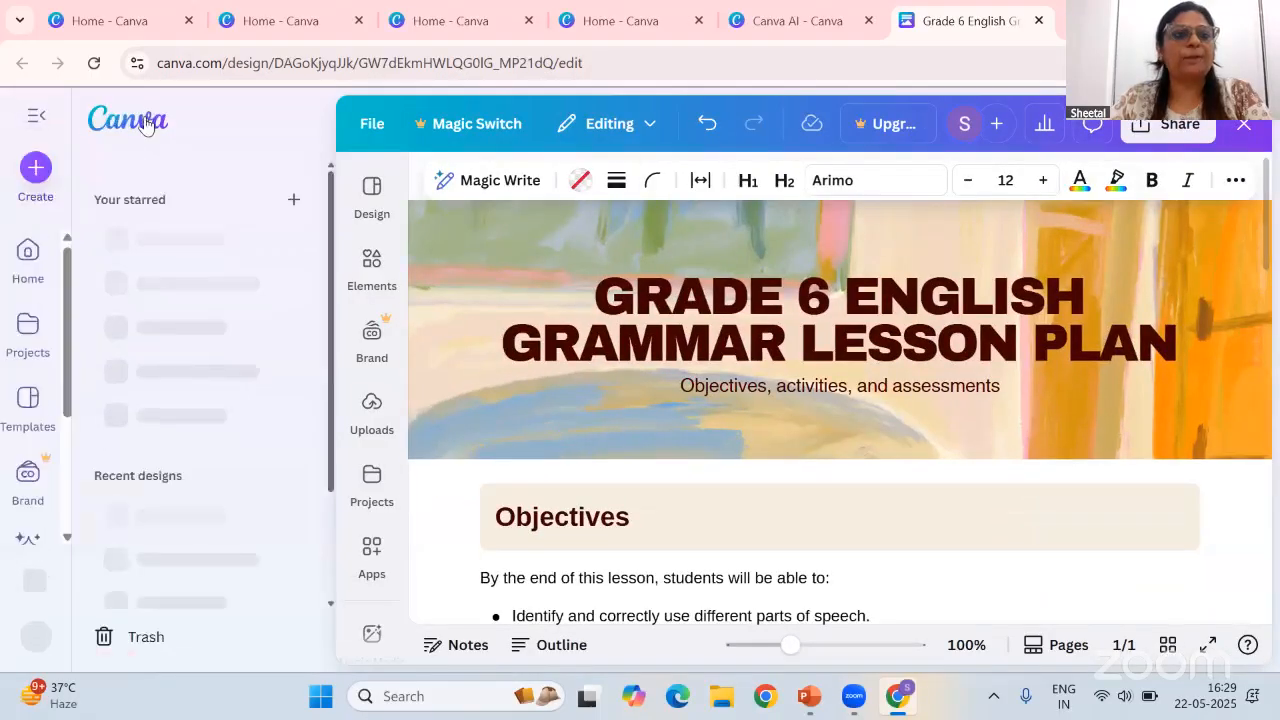
{"action": "left_click", "coordinate": [128, 119]}
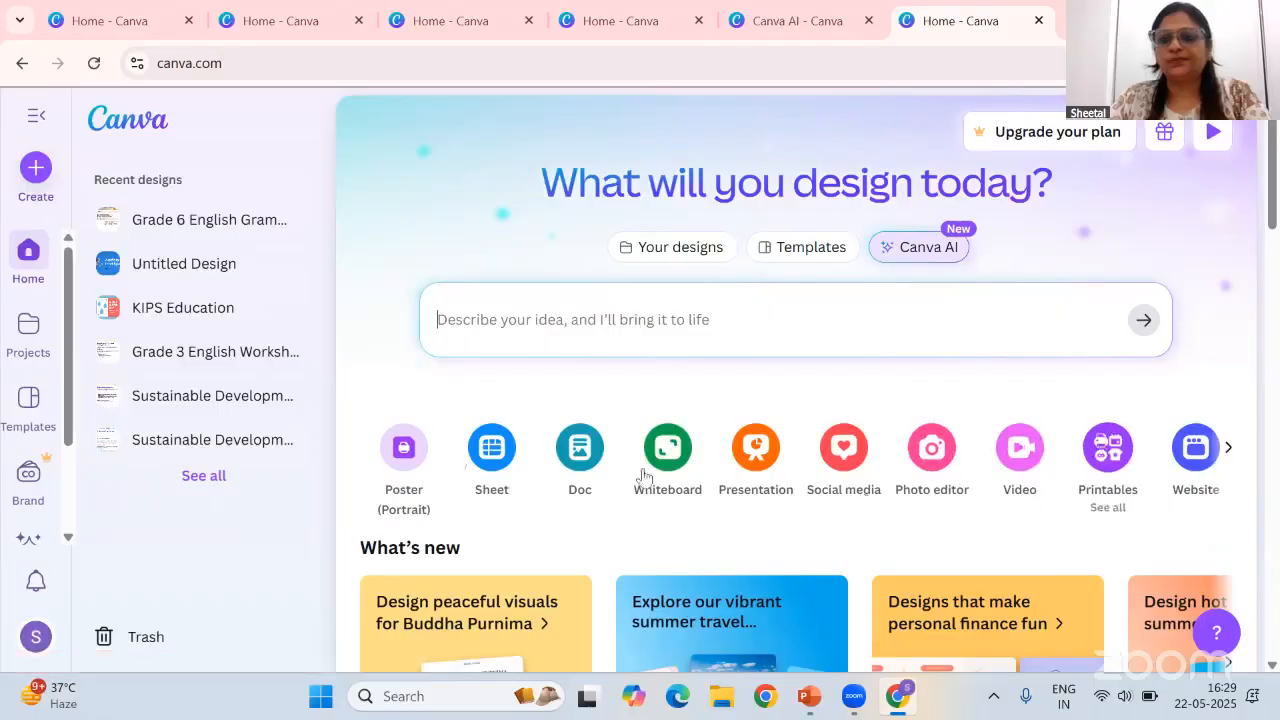
{"action": "left_click", "coordinate": [477, 450]}
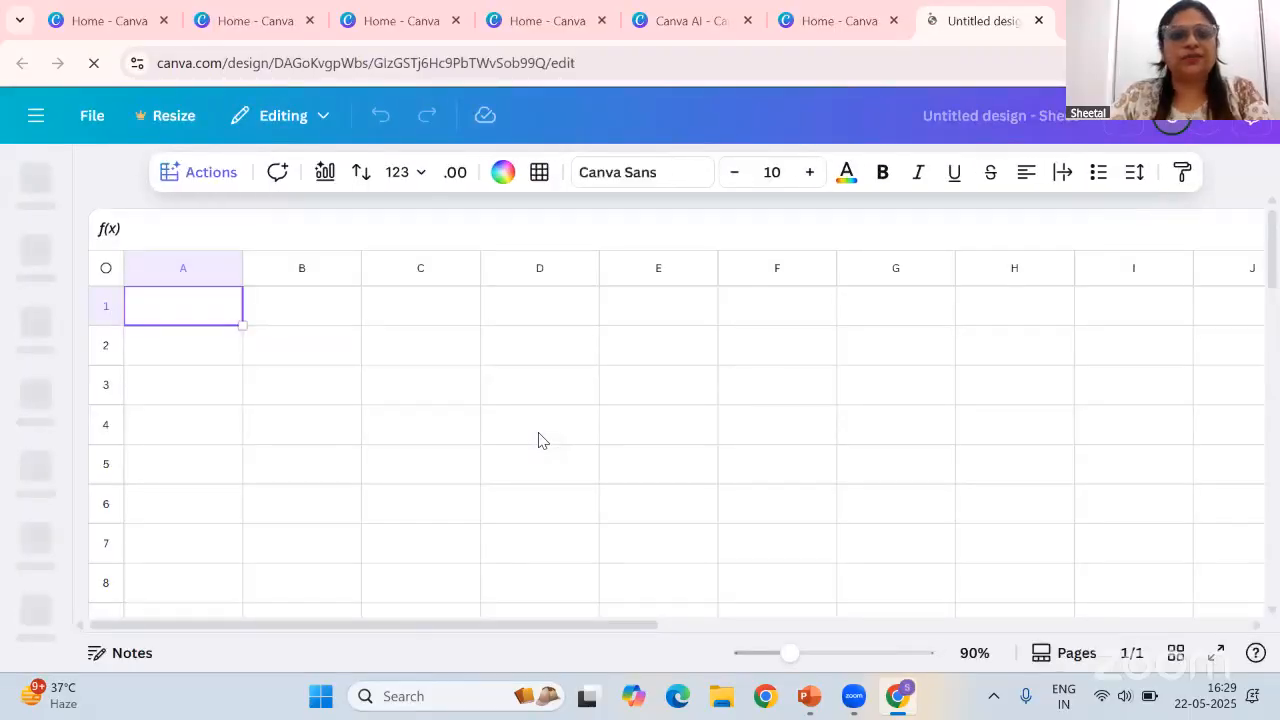
Open Generate table and begin describing a table with five names of the students along with five subjects
{"action": "left_click", "coordinate": [603, 232]}
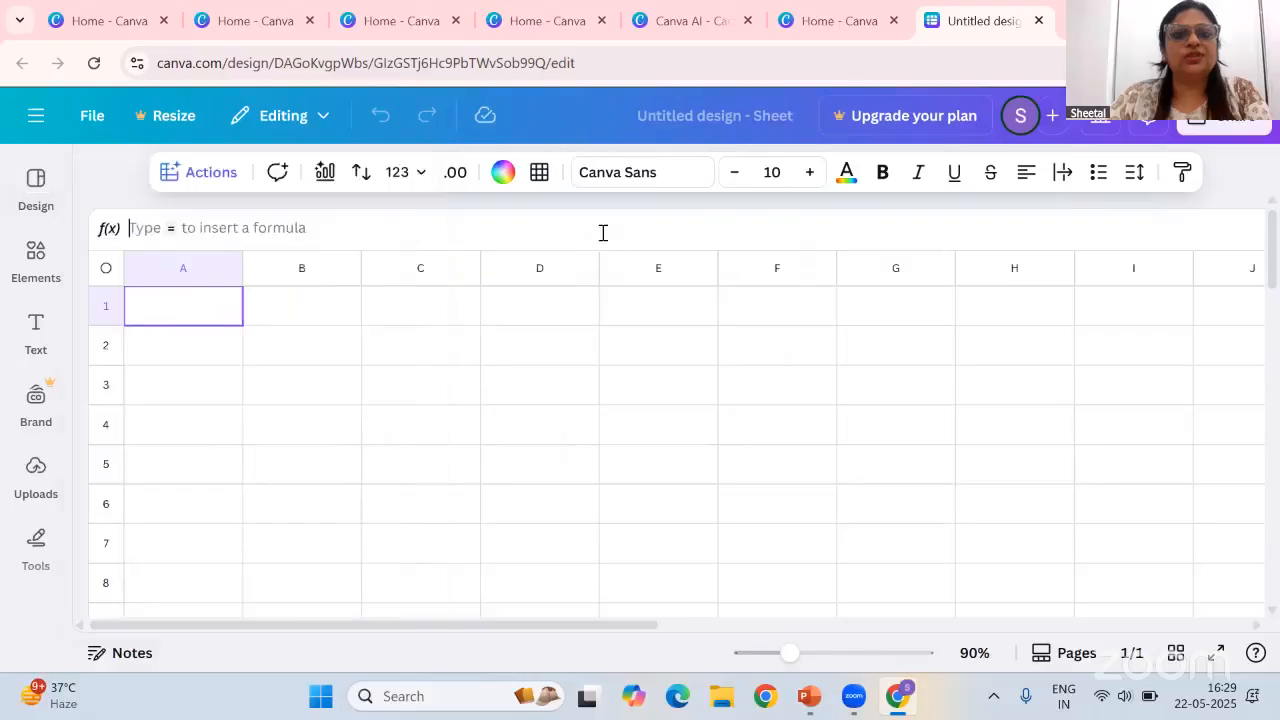
{"action": "left_click", "coordinate": [194, 185]}
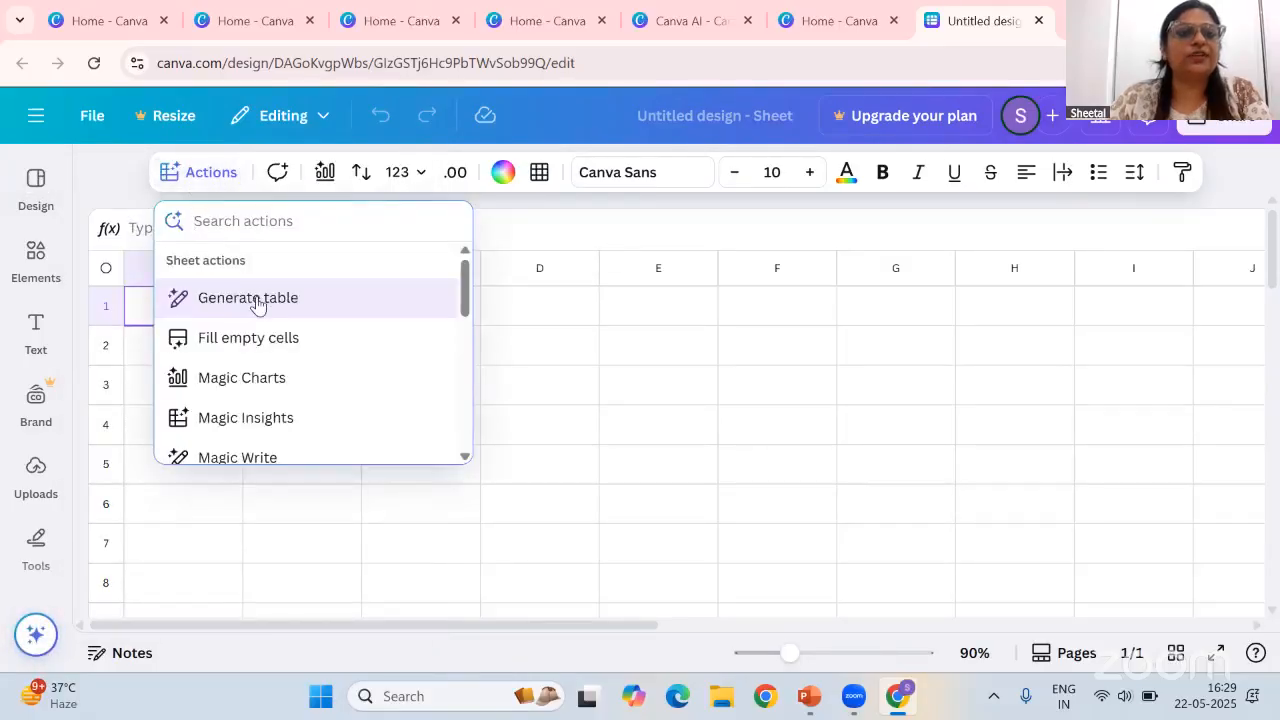
{"action": "left_click", "coordinate": [255, 302]}
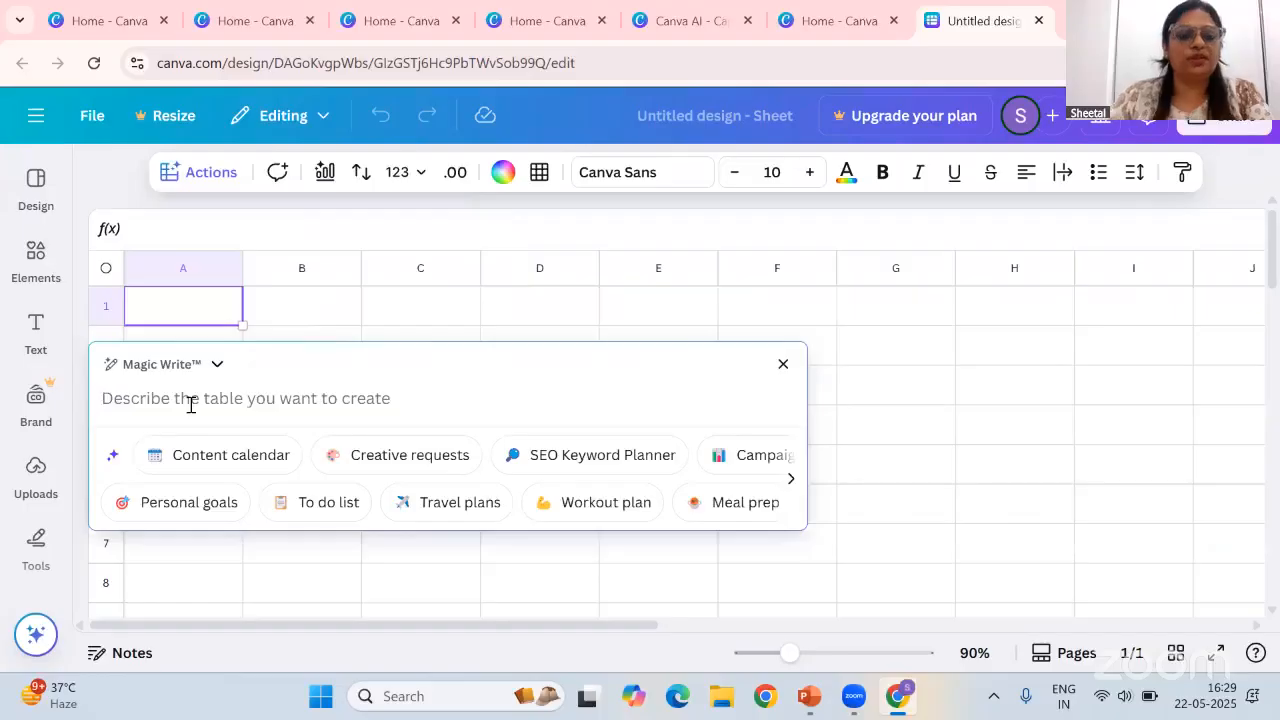
{"action": "type", "text": "crearte a"}
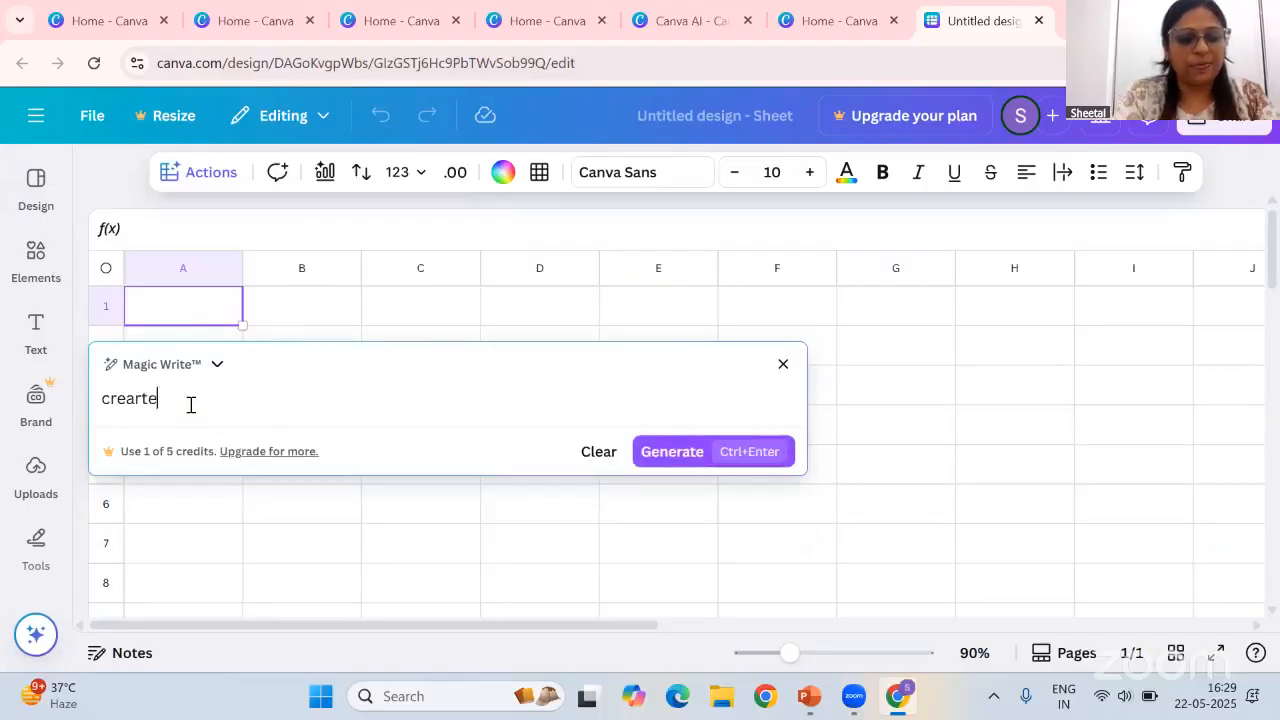
{"action": "key", "text": "BackSpace"}
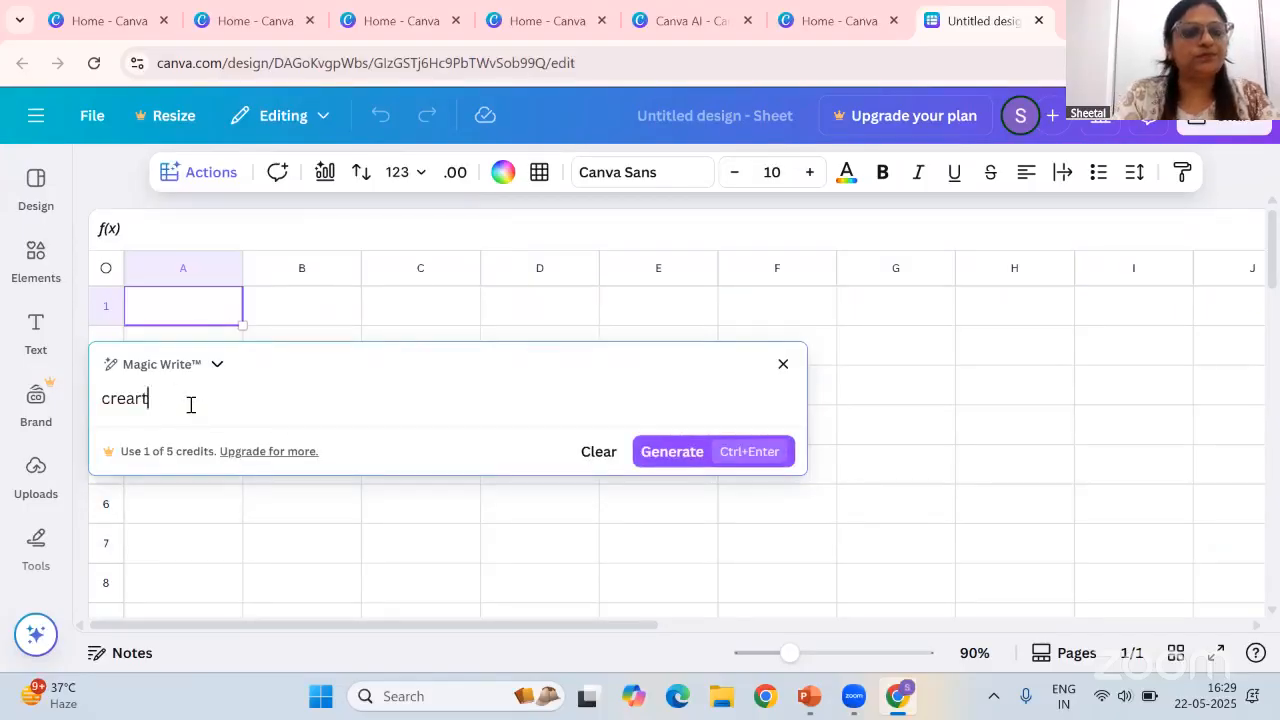
{"action": "type", "text": "te a table wi"}
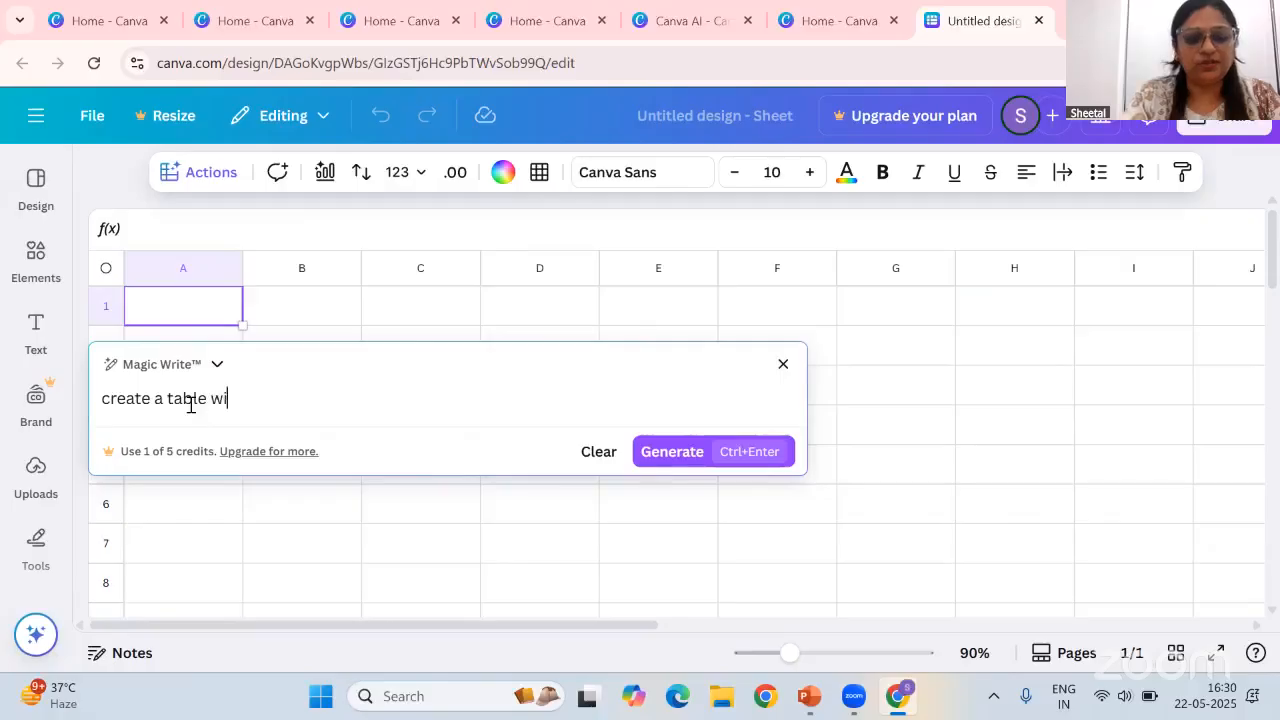
{"action": "type", "text": "th five"}
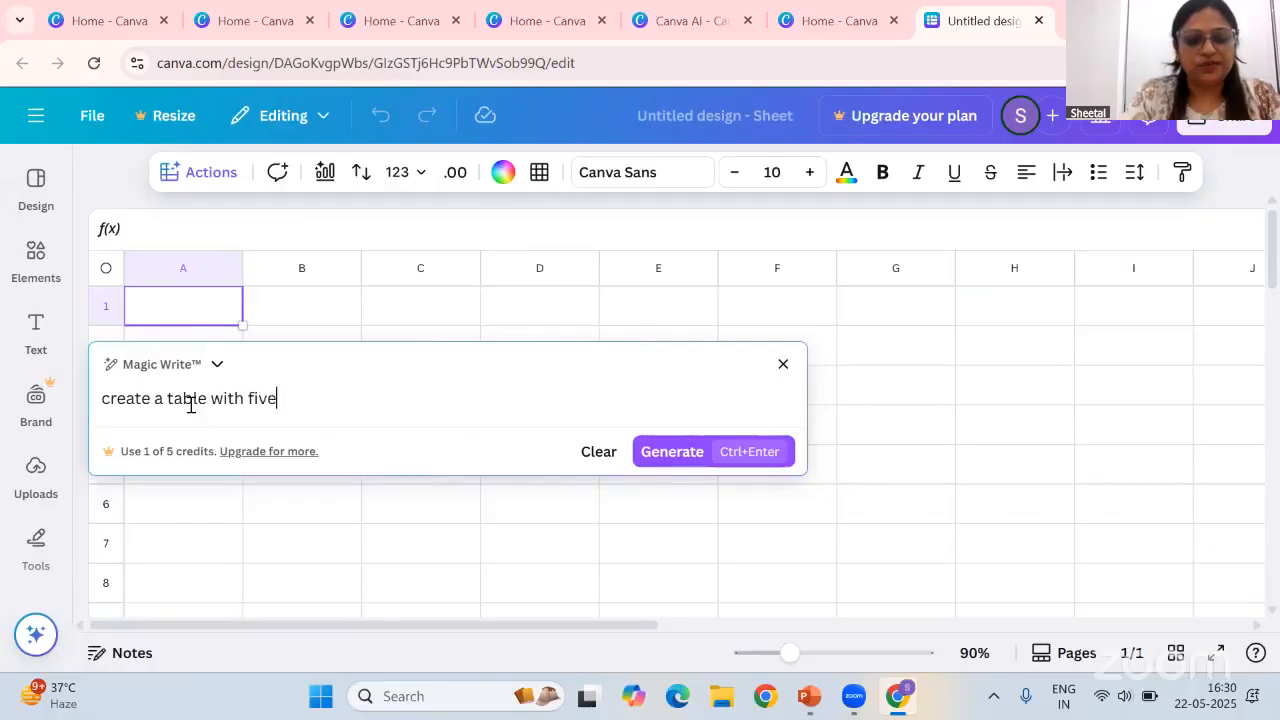
{"action": "type", "text": " names of "}
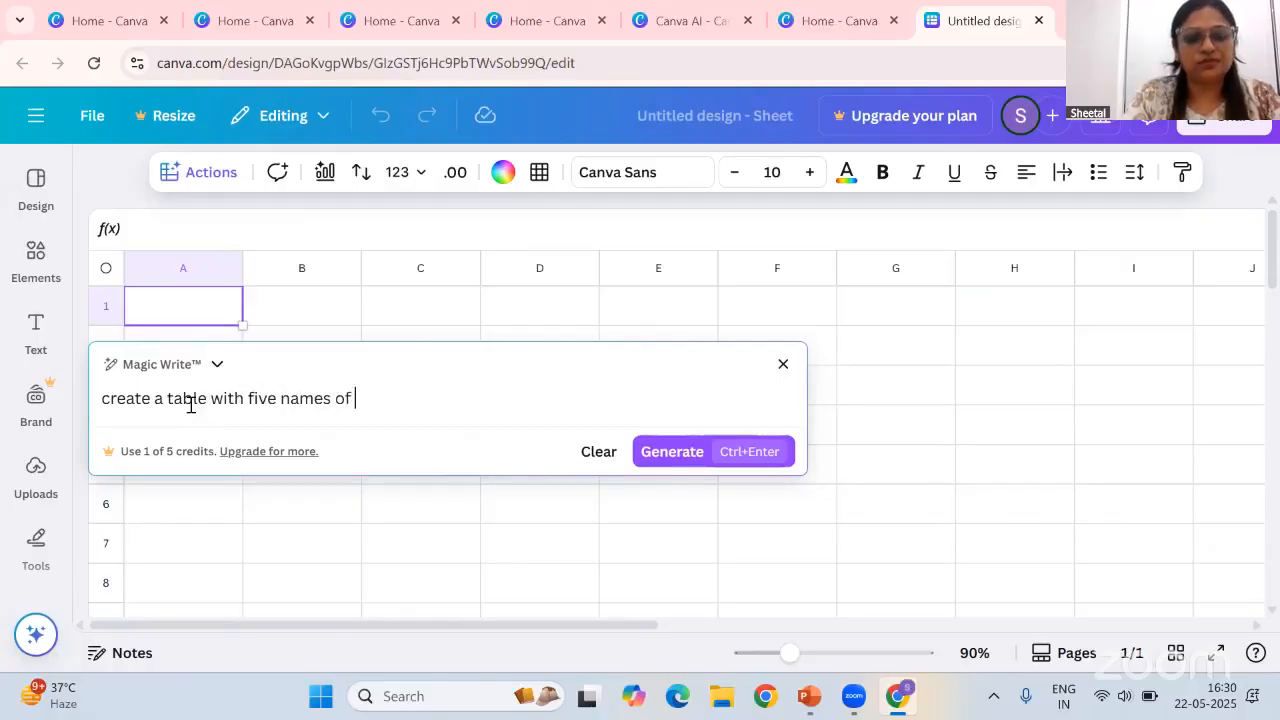
{"action": "type", "text": "the students "}
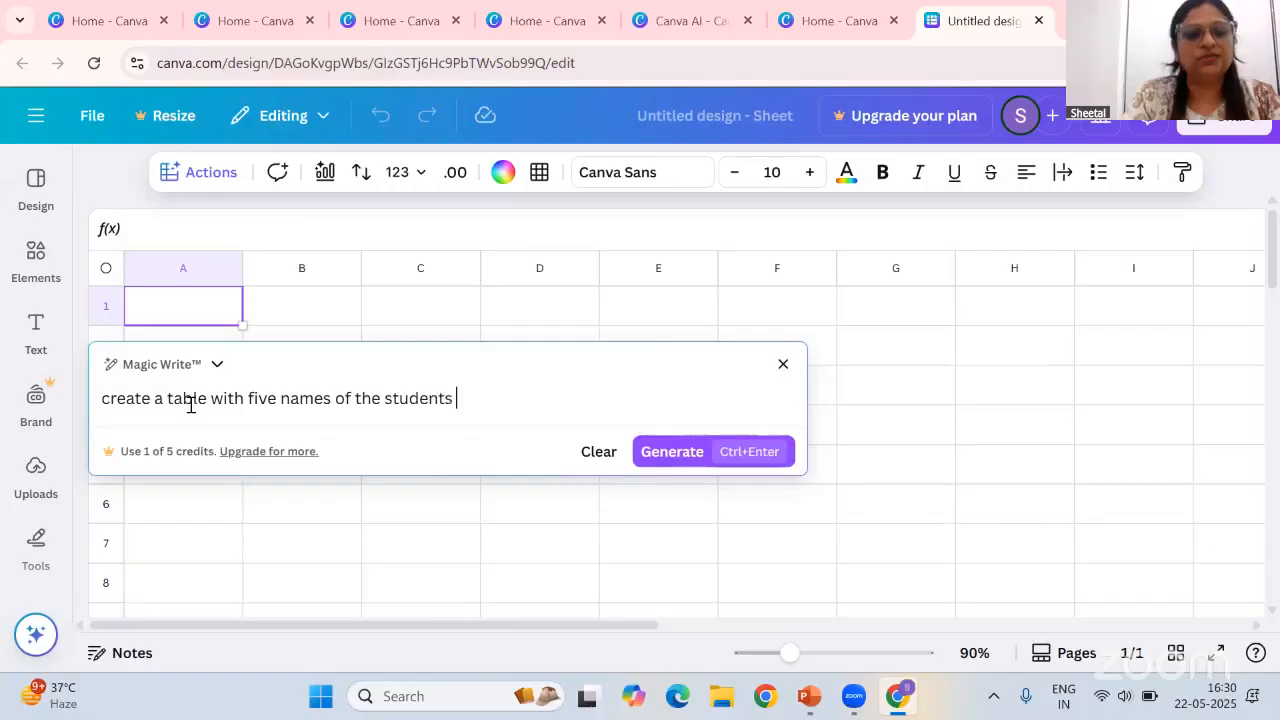
{"action": "type", "text": "andlong with"}
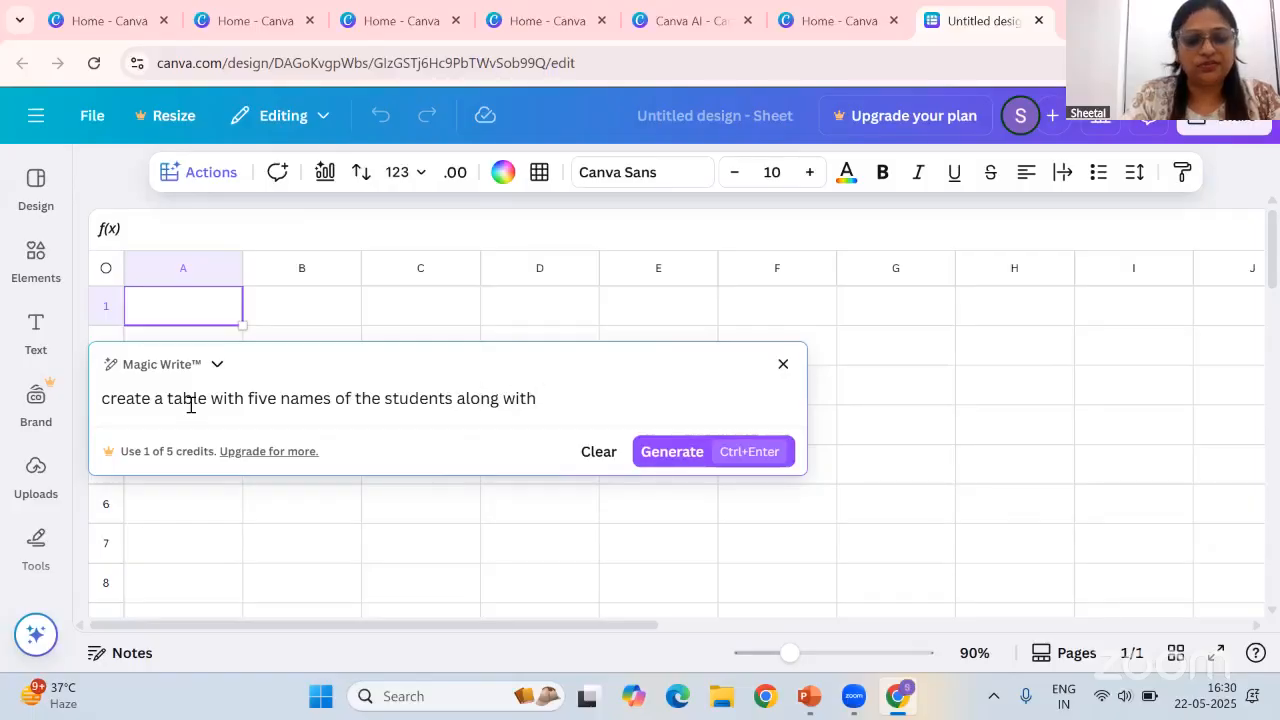
{"action": "type", "text": " five subjects"}
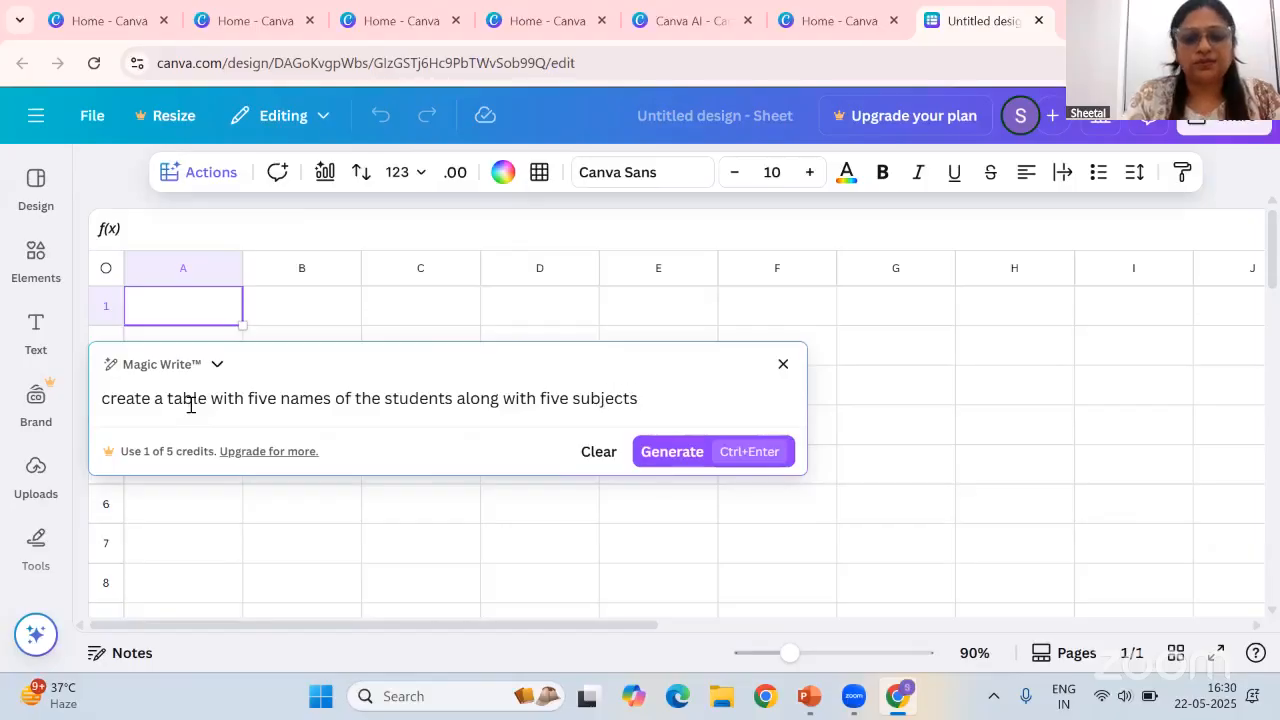
{"action": "type", "text": " - englis"}
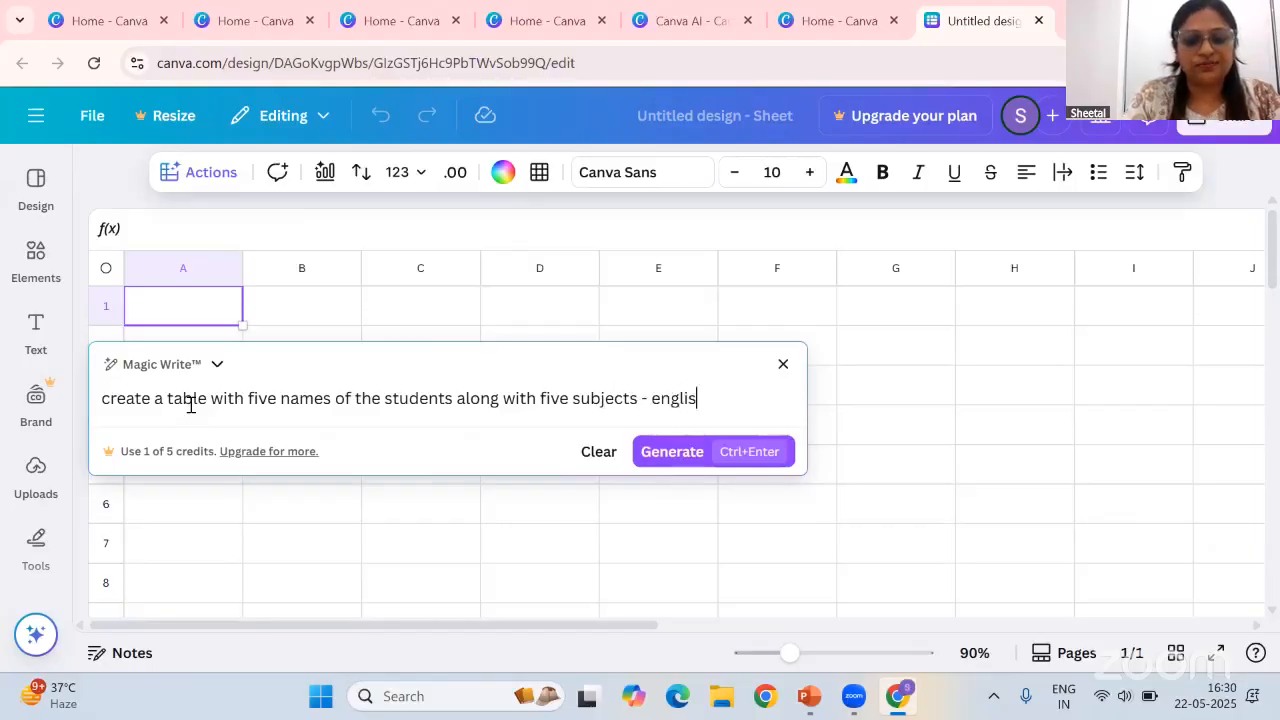
{"action": "type", "text": "h, hindi"}
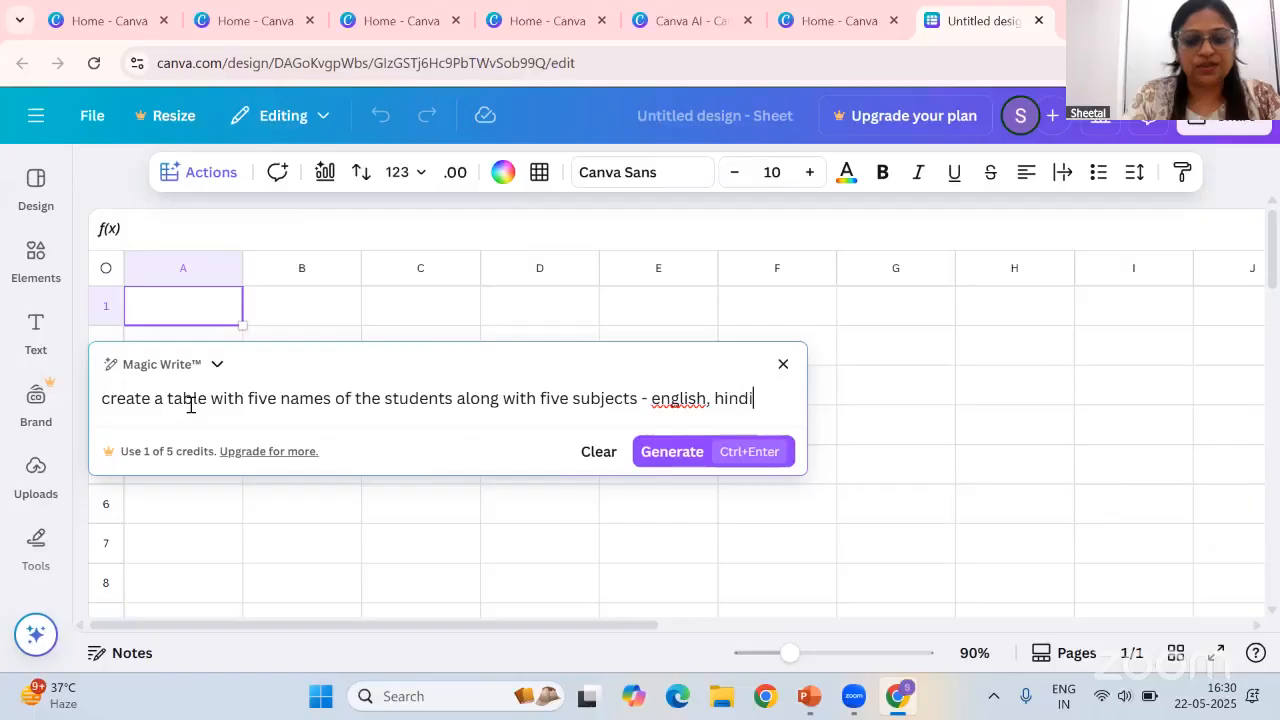
{"action": "type", "text": ", maths,"}
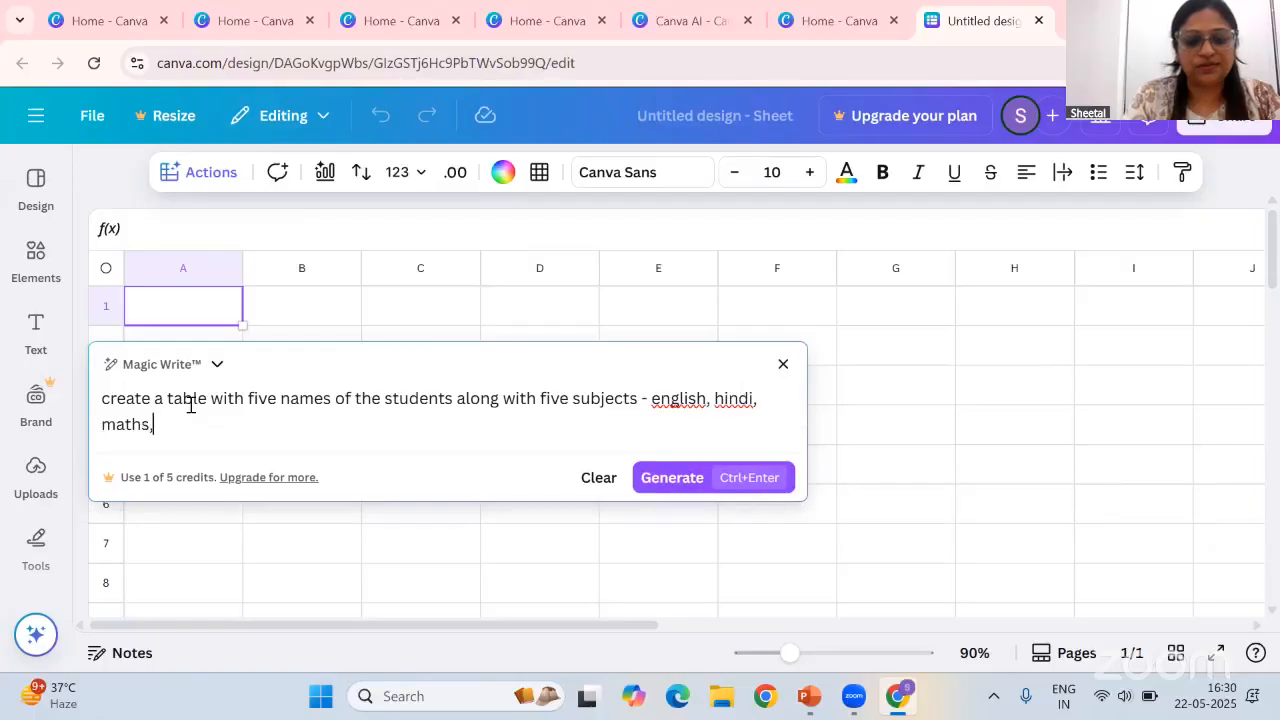
{"action": "type", "text": " science "}
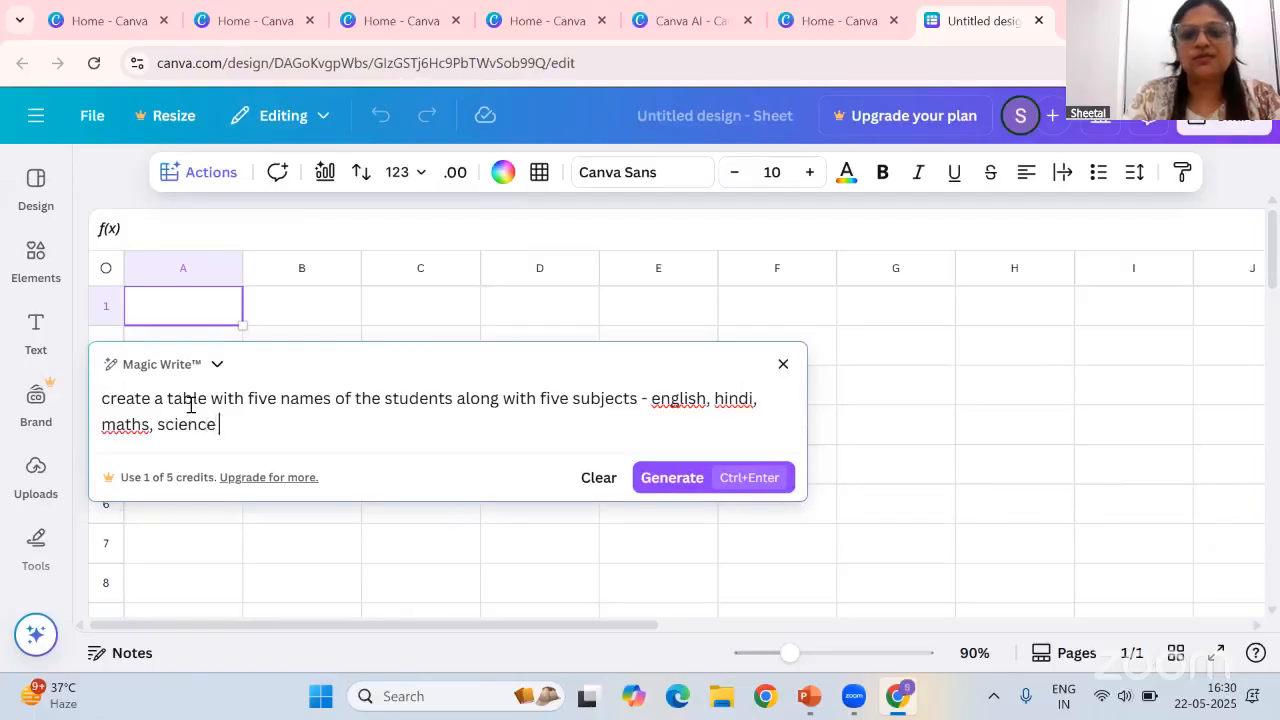
{"action": "type", "text": "and"}
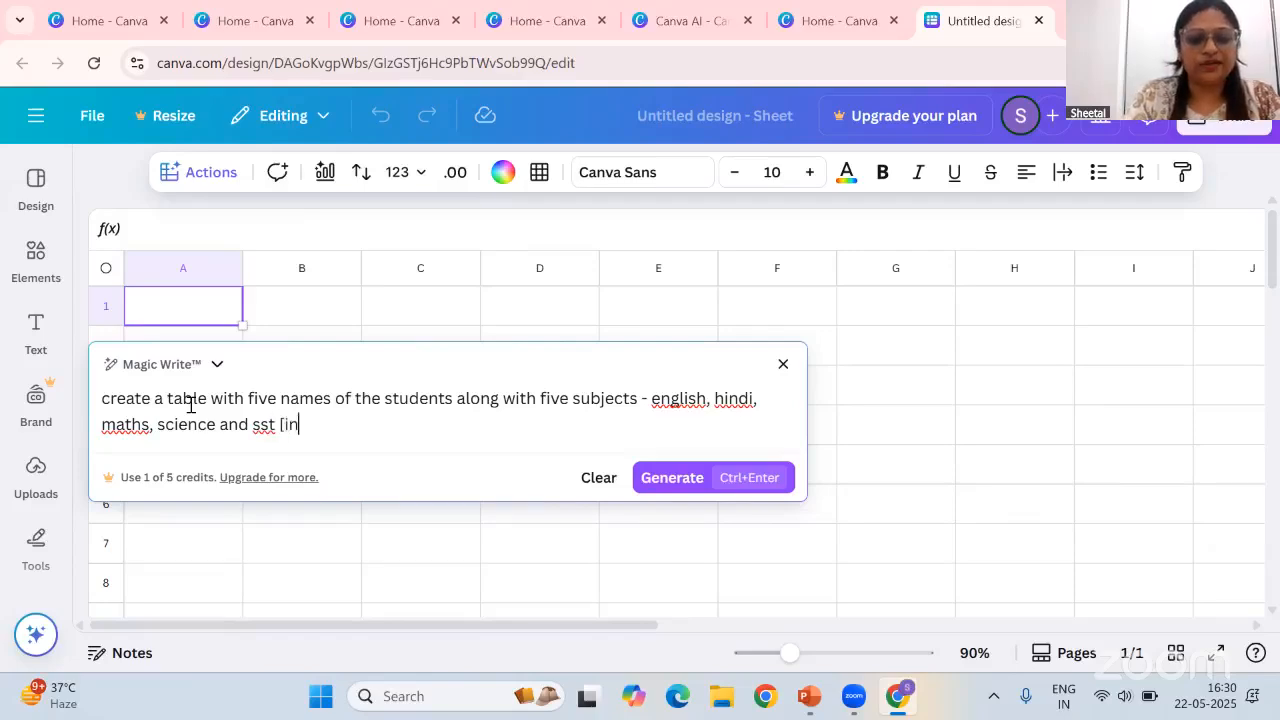
Finish the prompt listing english, hindi, maths, science and sst with [indian name], and generate the table
{"action": "type", "text": "sst [indian name"}
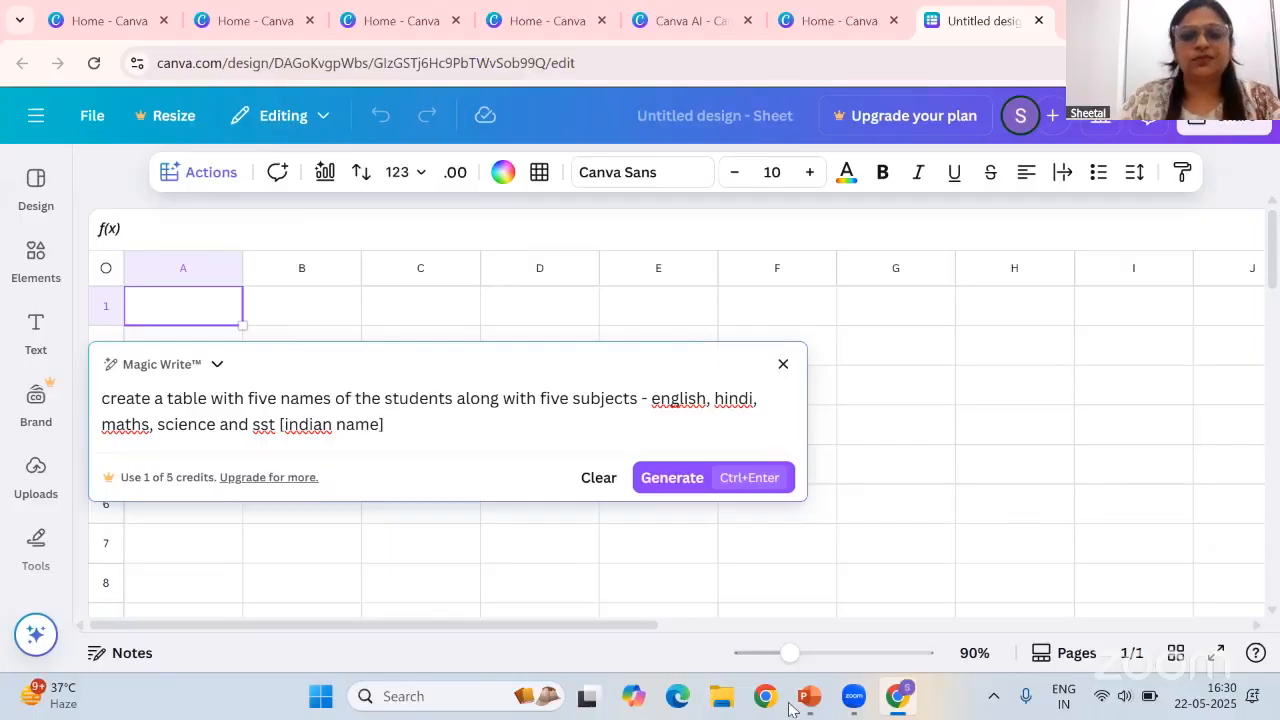
{"action": "left_click", "coordinate": [752, 480]}
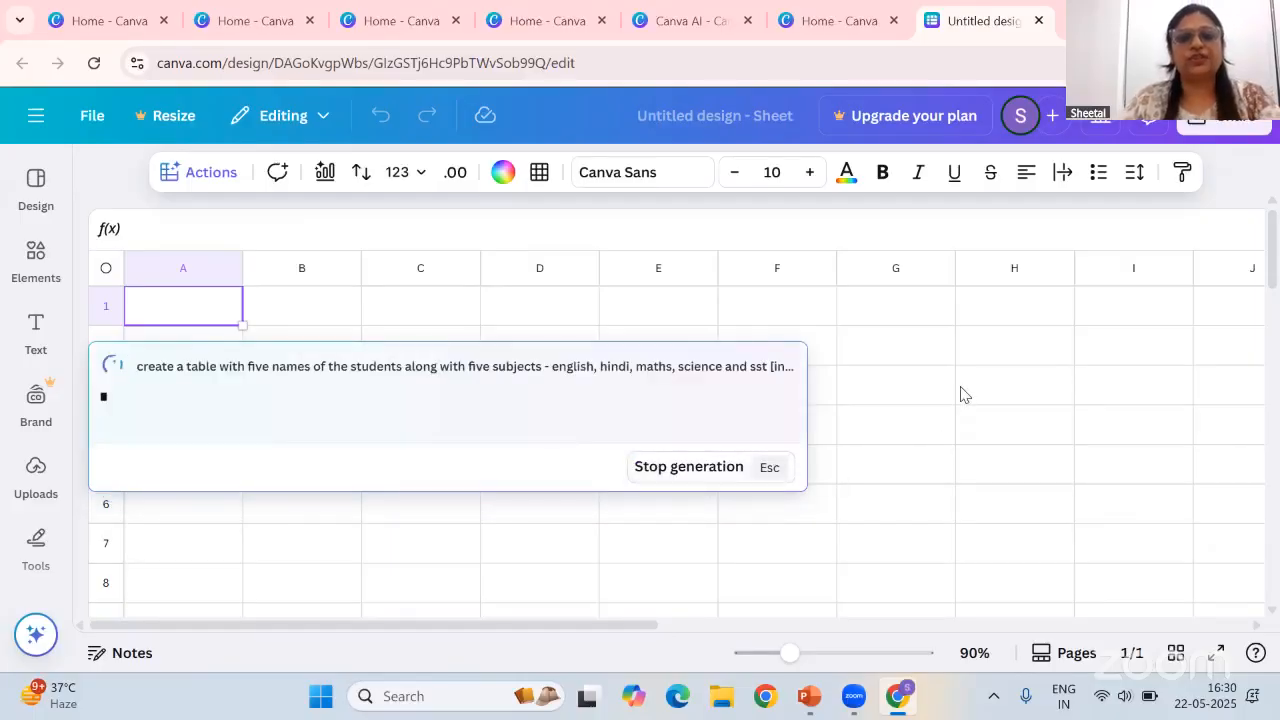
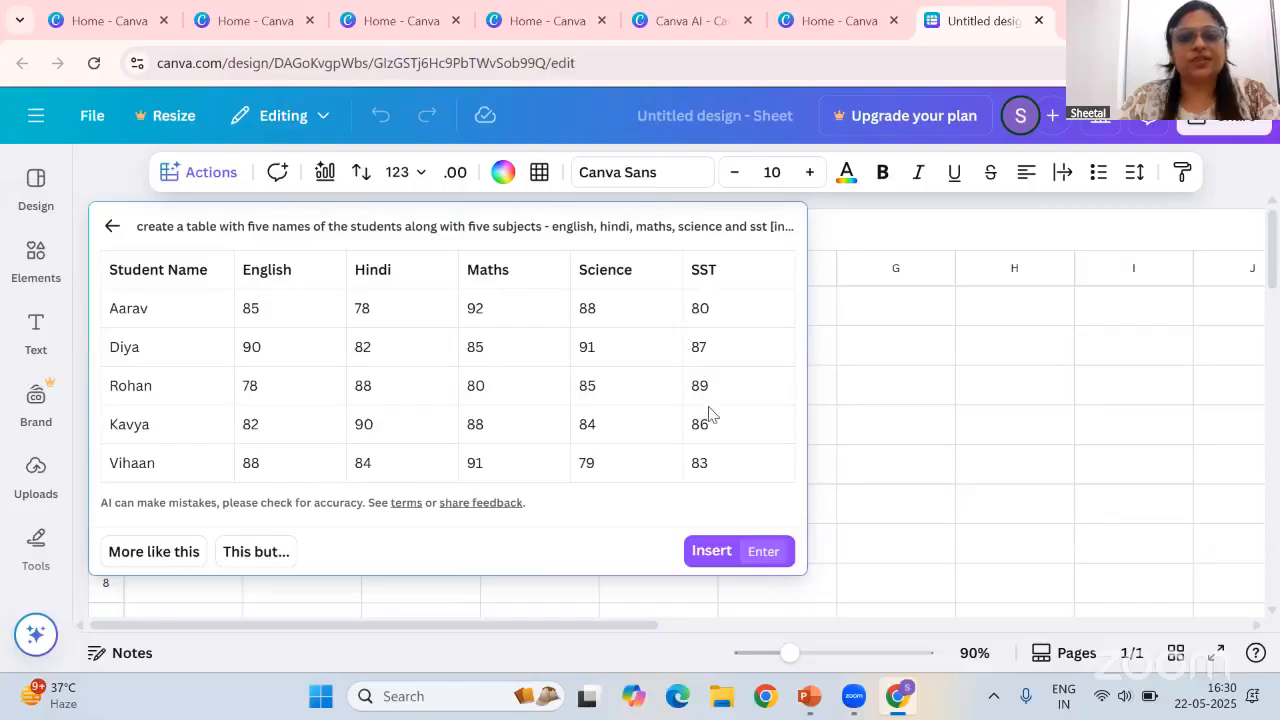
Insert the generated marks table into the sheet and add Total and Percentage headings in the next two columns
{"action": "left_click", "coordinate": [712, 552]}
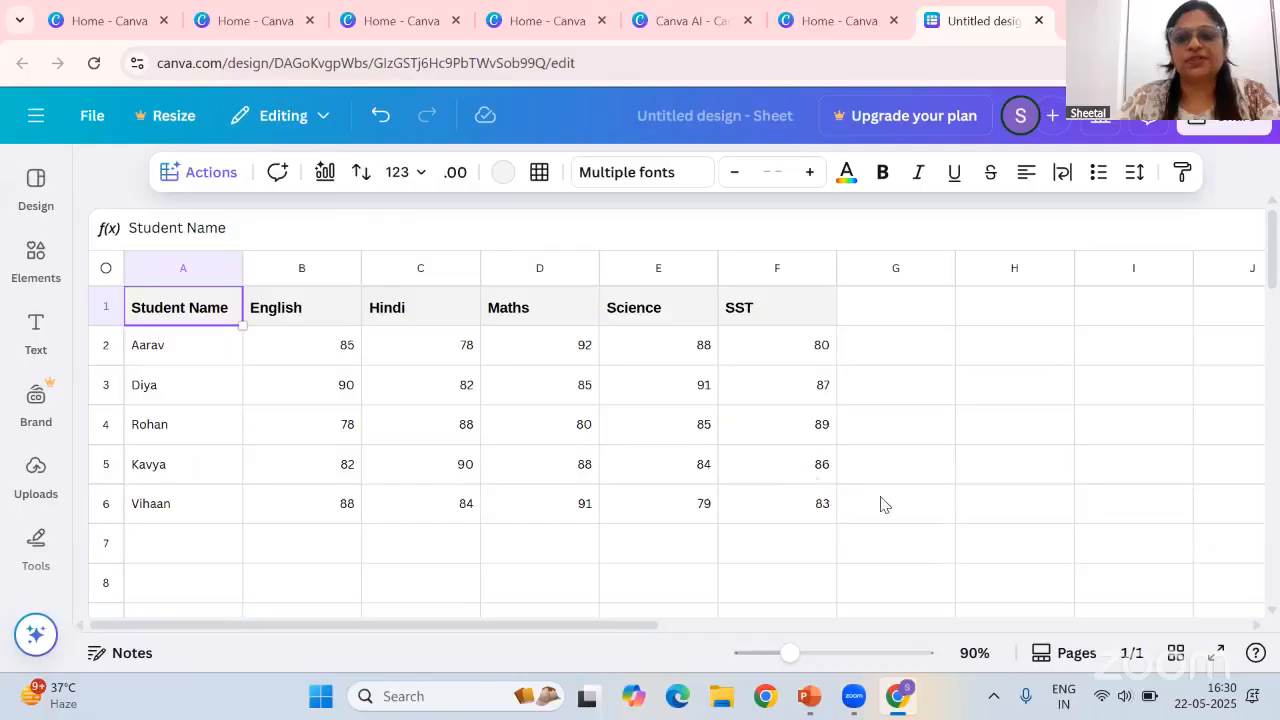
{"action": "left_click", "coordinate": [896, 321]}
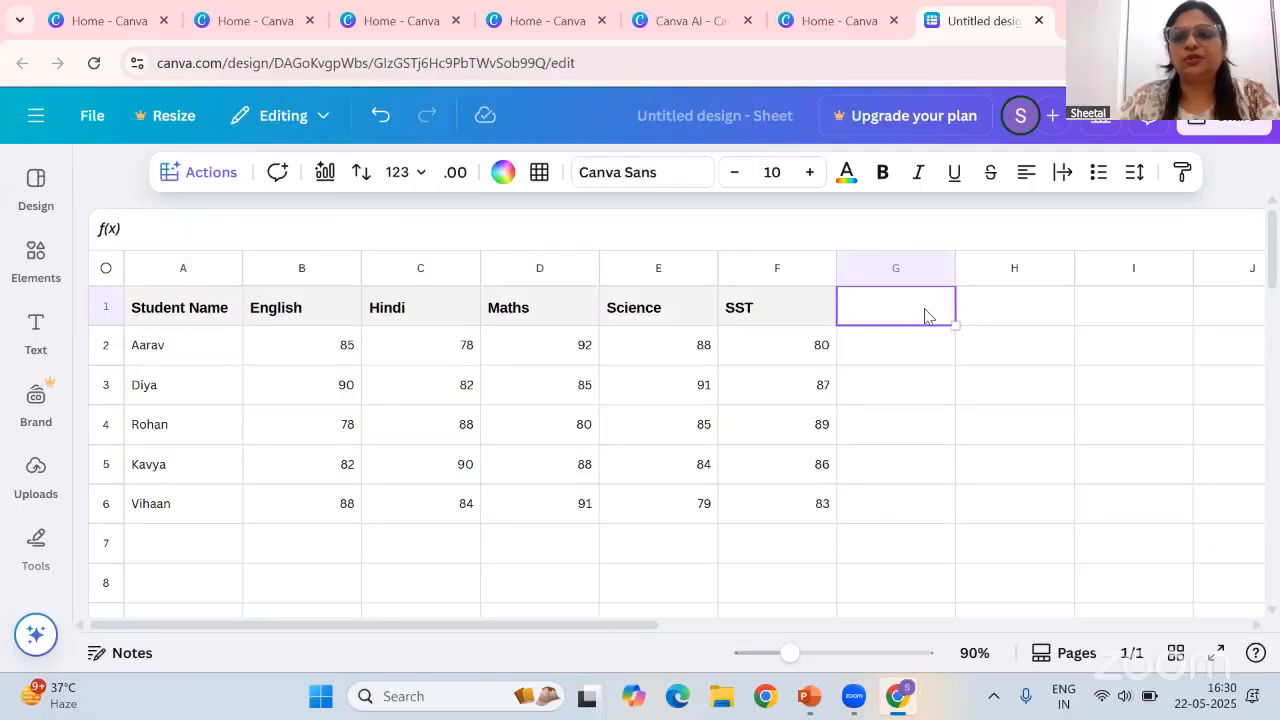
{"action": "type", "text": "Total"}
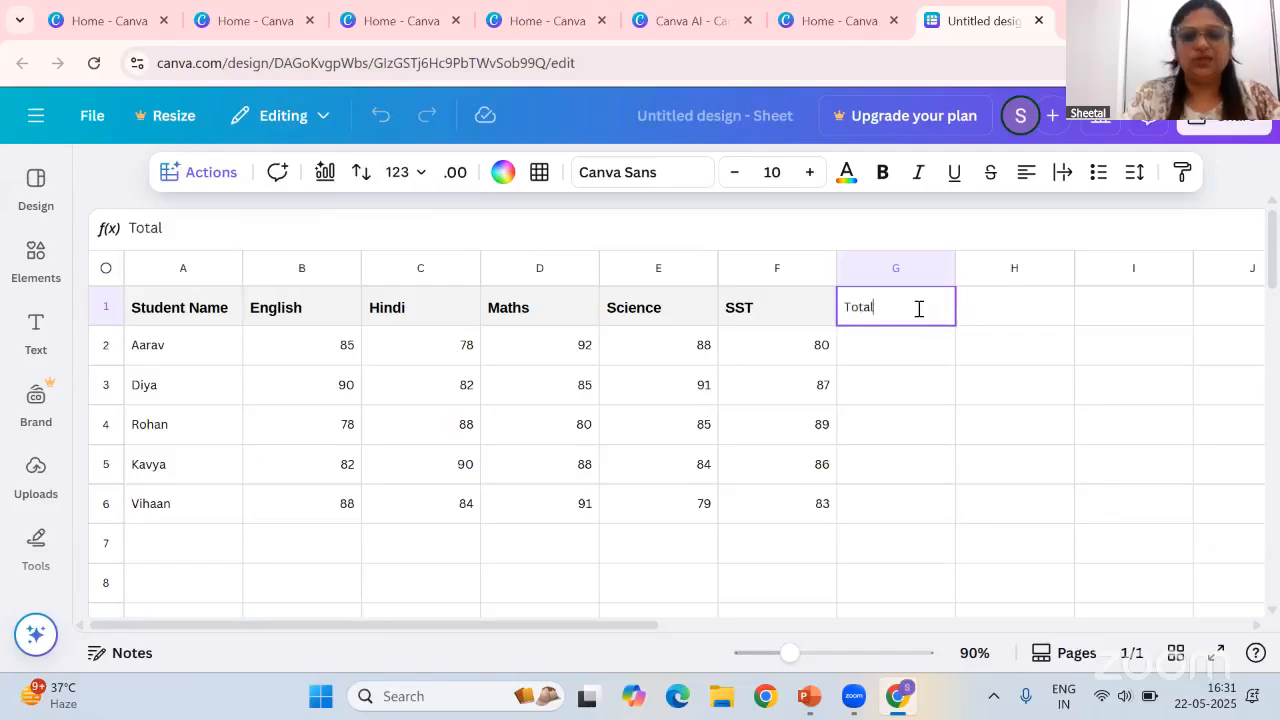
{"action": "key", "text": "Tab"}
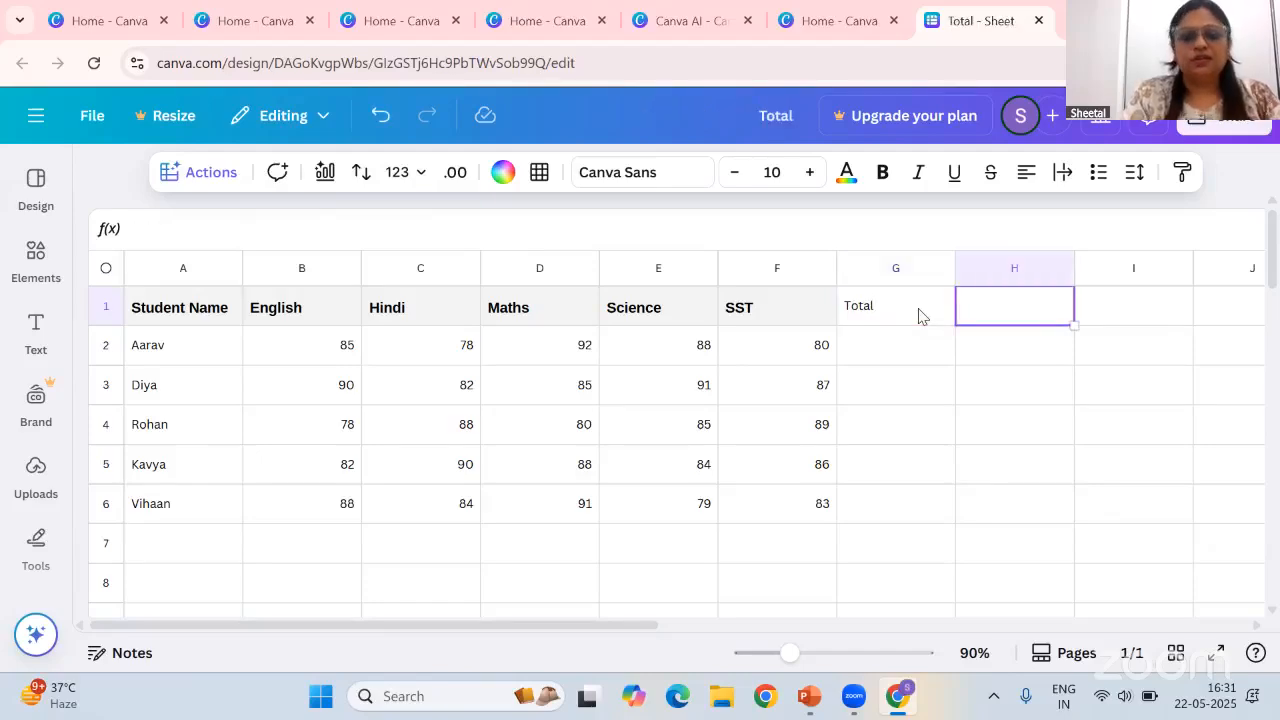
{"action": "type", "text": "Perce"}
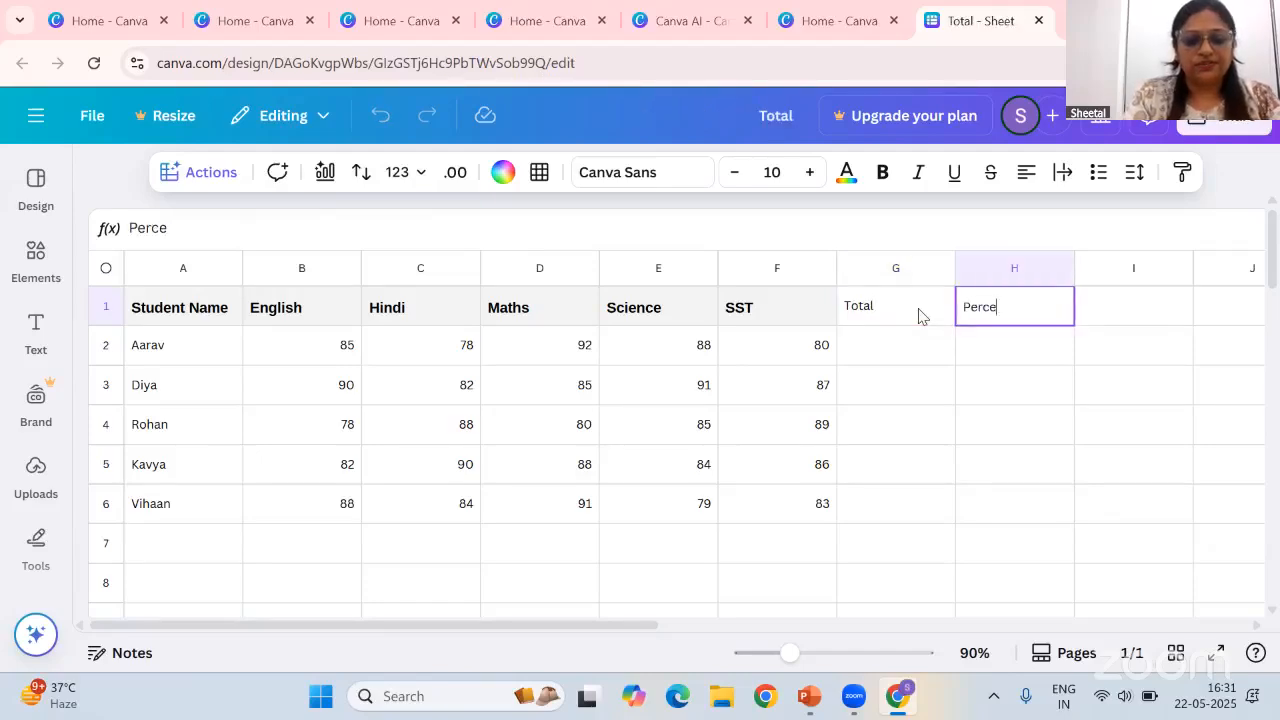
{"action": "type", "text": "ntage"}
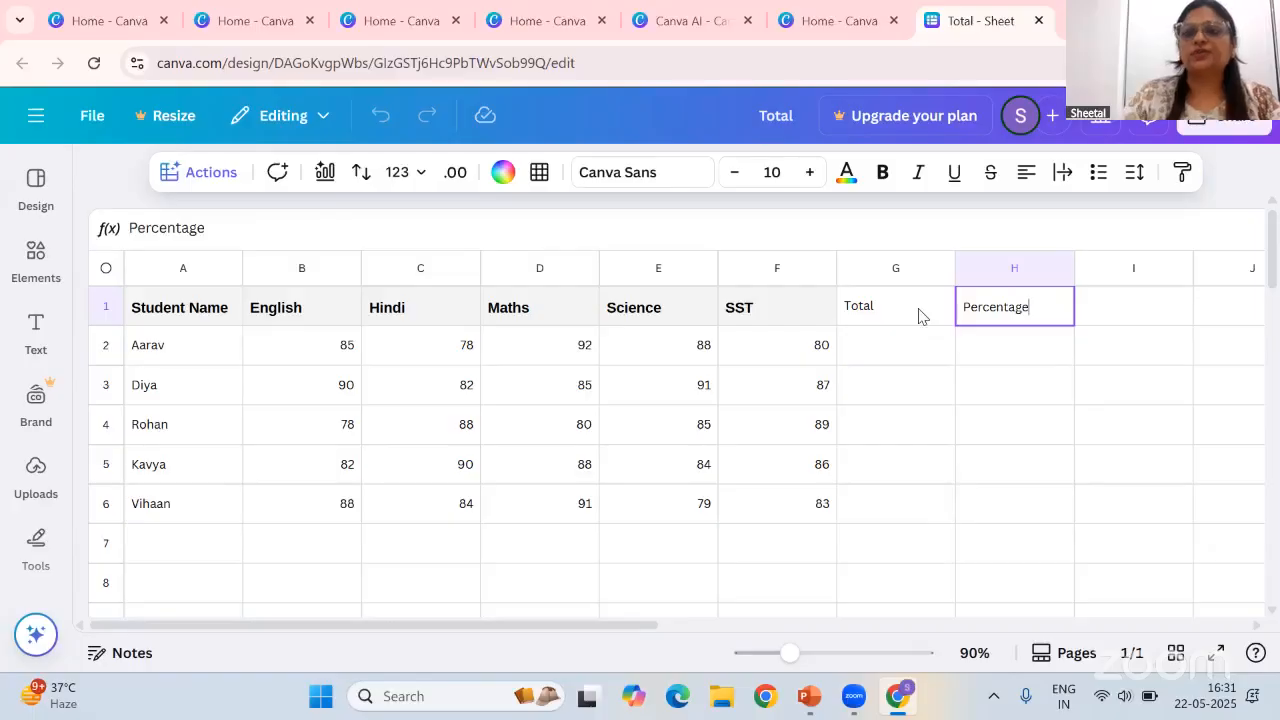
Start a SUM formula in the first student's Total cell referencing the English, Hindi, Maths, Science and SST marks B2 to F2
{"action": "left_click", "coordinate": [893, 316]}
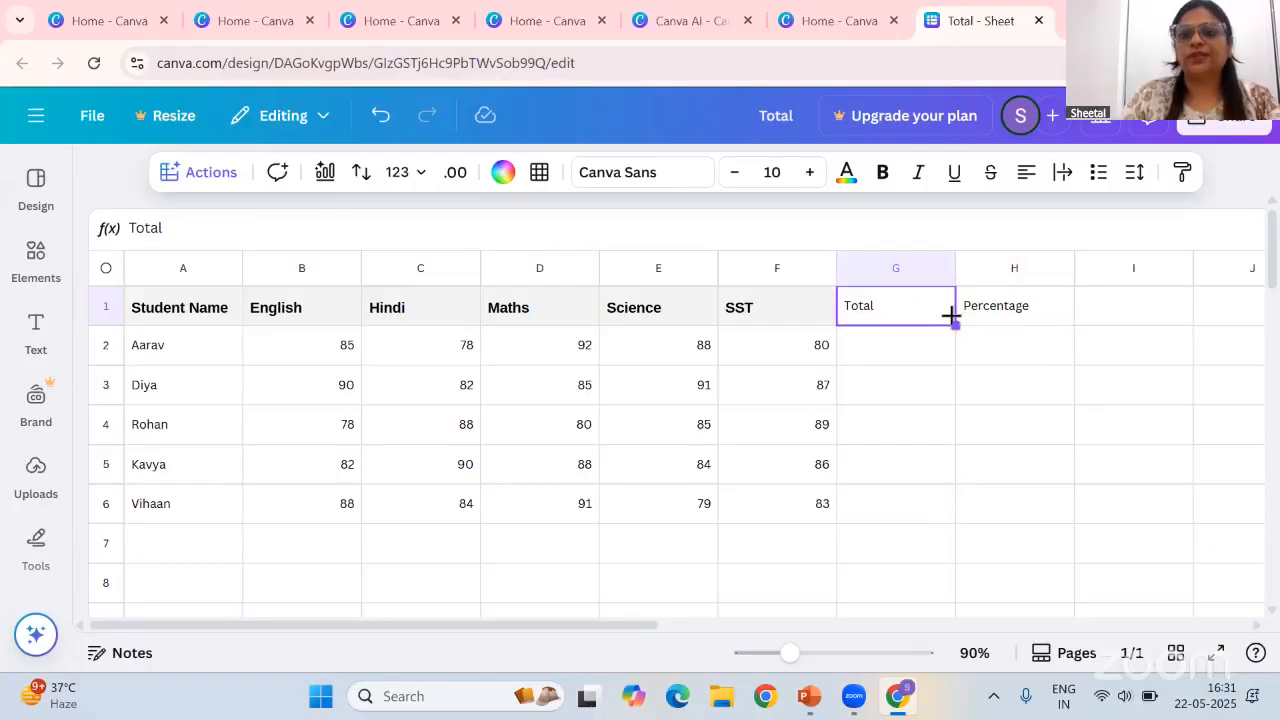
{"action": "left_click", "coordinate": [900, 360]}
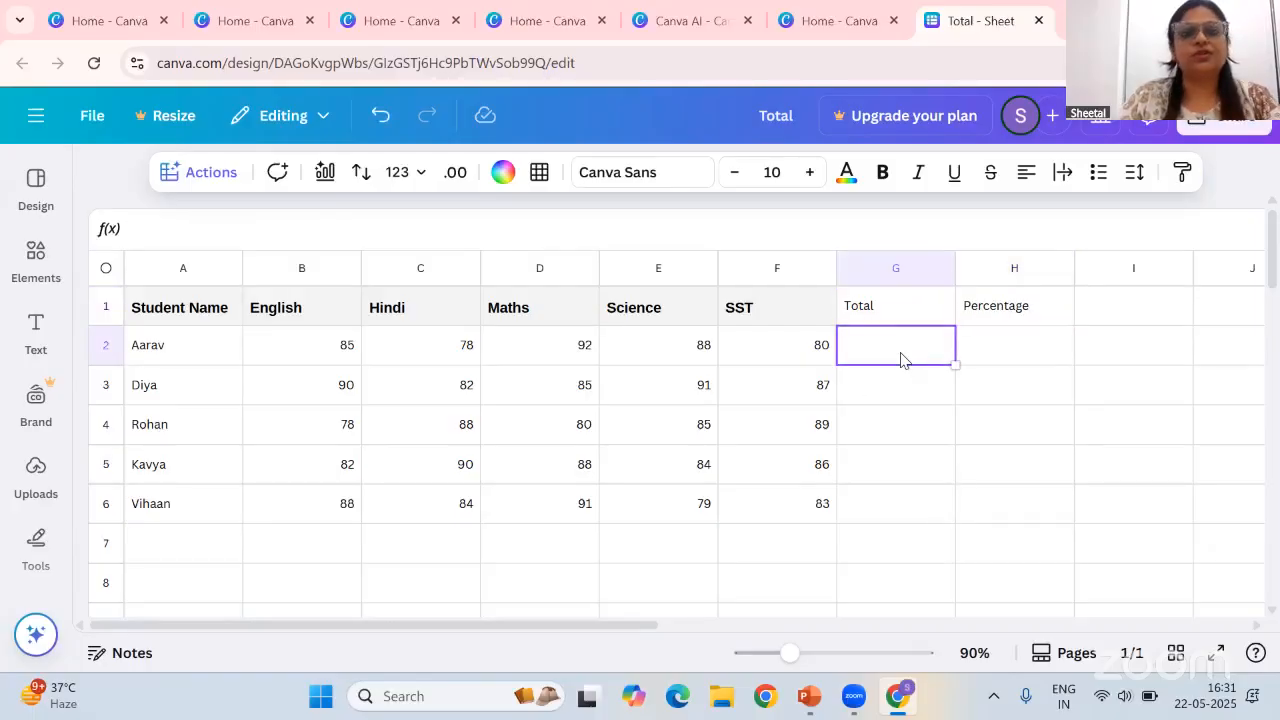
{"action": "double_click", "coordinate": [872, 344]}
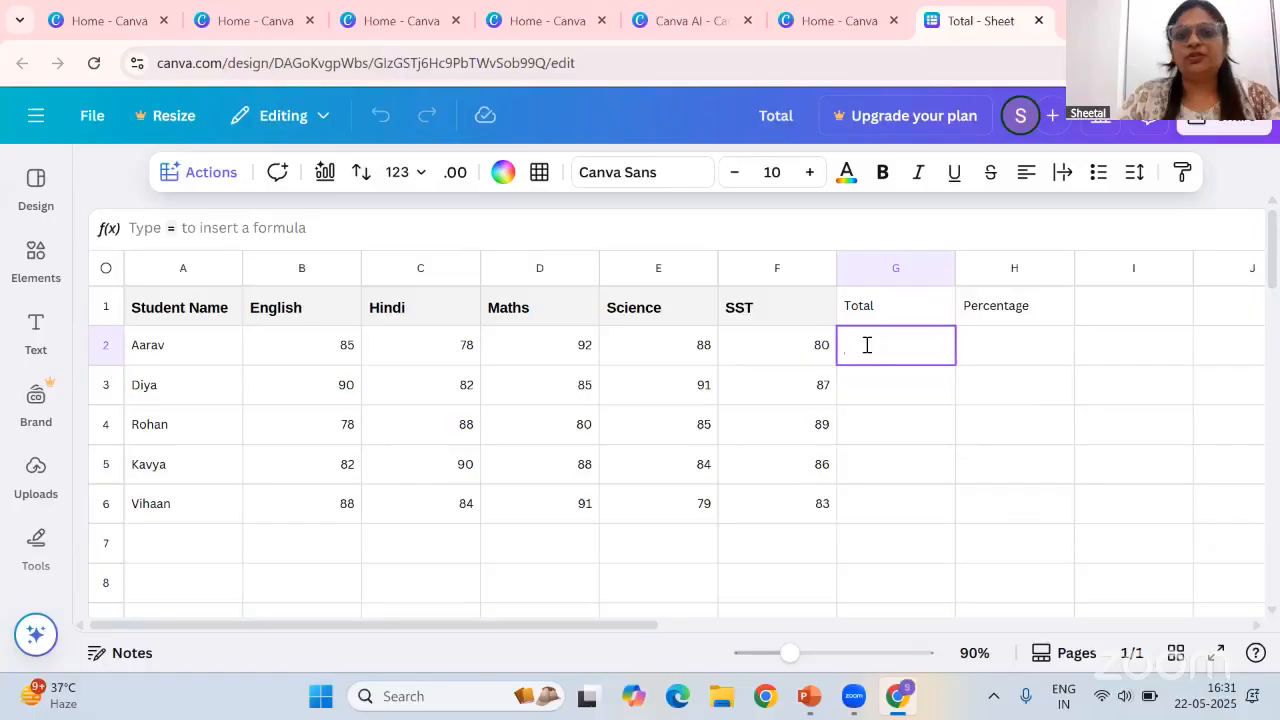
{"action": "left_click", "coordinate": [171, 227]}
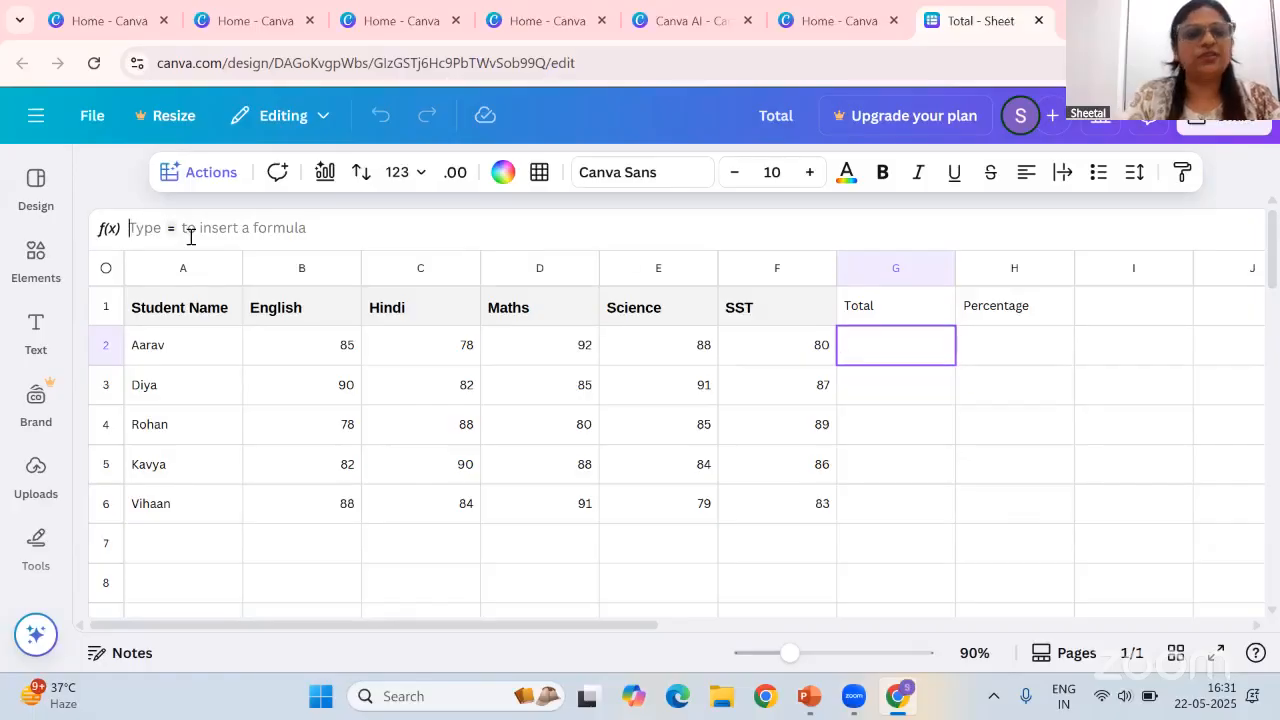
{"action": "type", "text": "="}
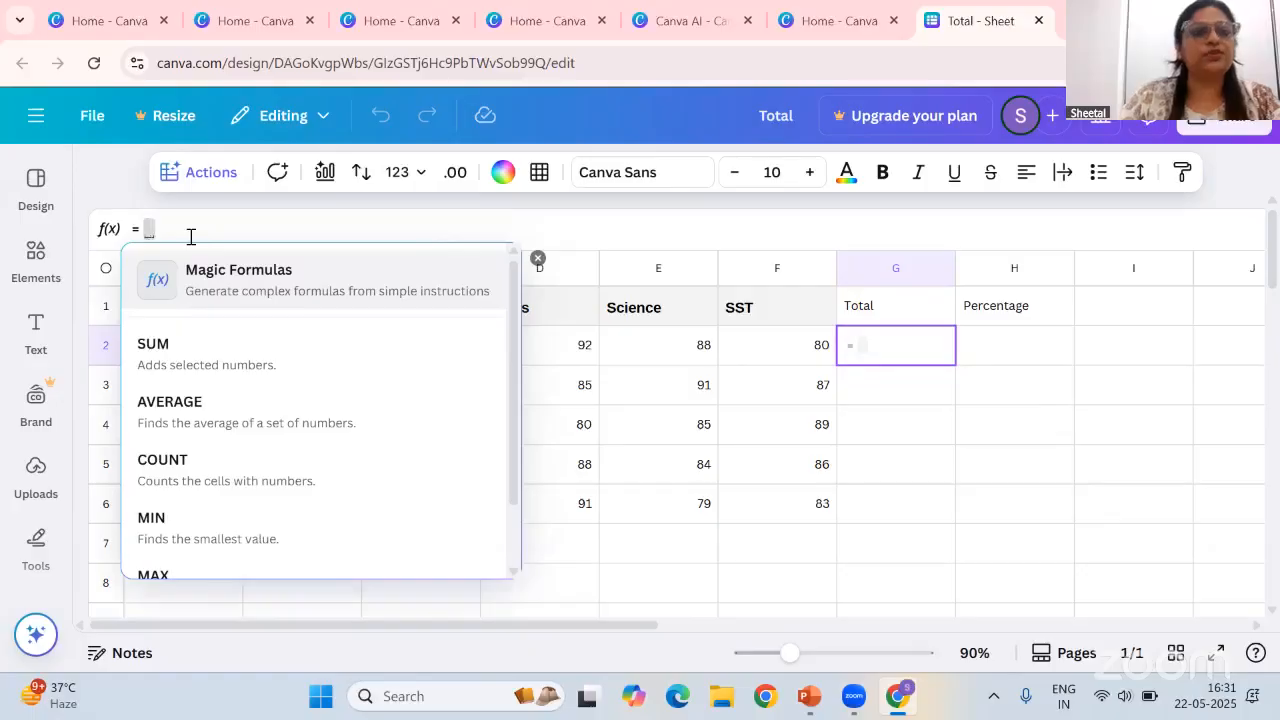
{"action": "left_click", "coordinate": [209, 365]}
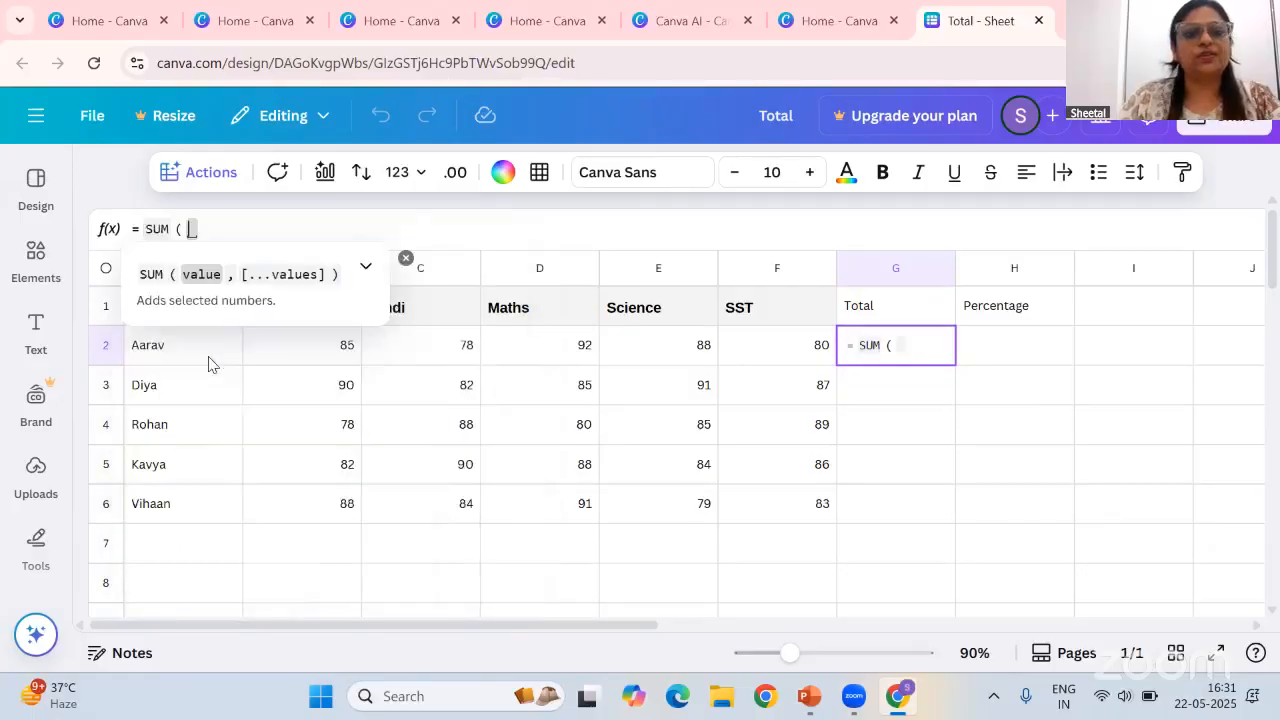
{"action": "left_click", "coordinate": [340, 356]}
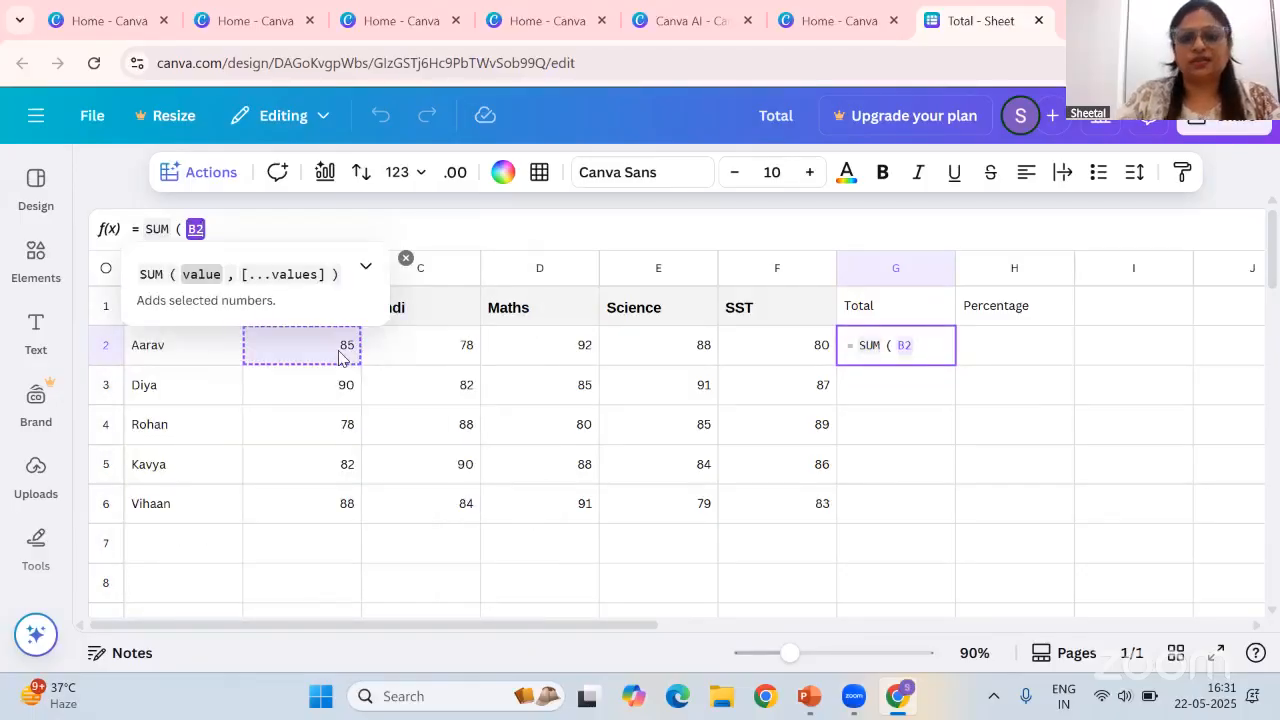
{"action": "type", "text": ","}
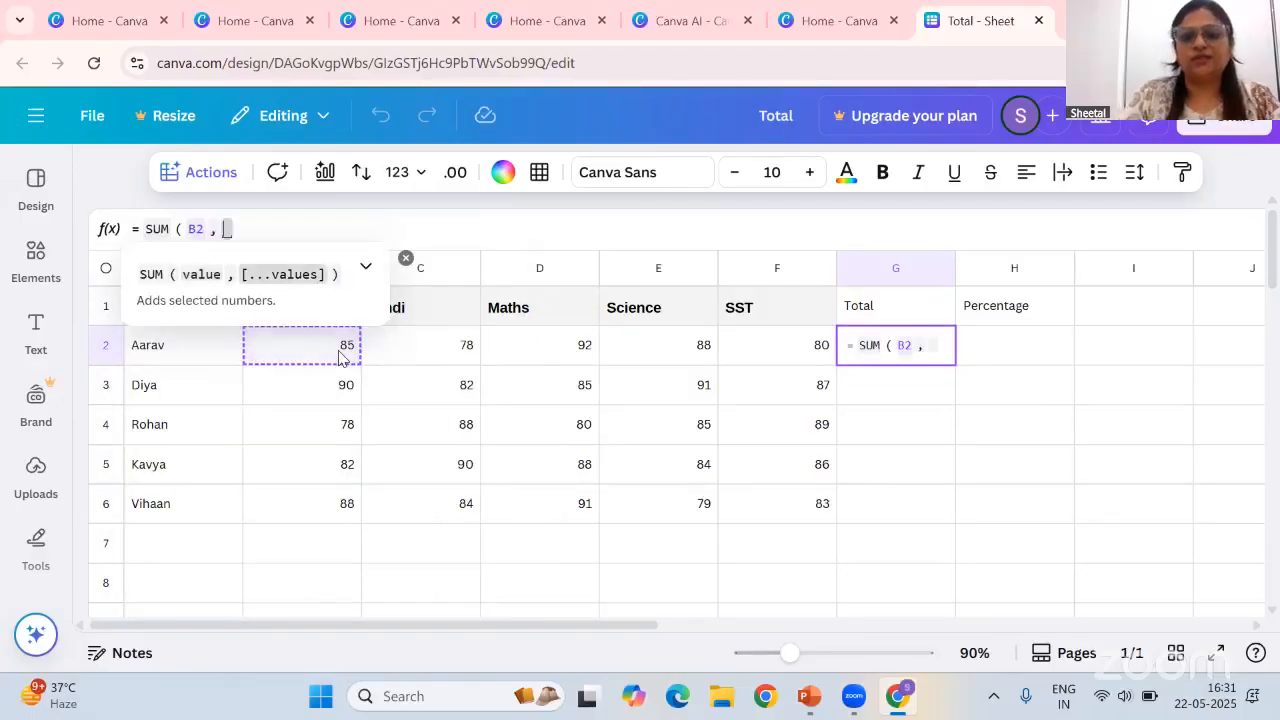
{"action": "left_click", "coordinate": [449, 358]}
{"action": "type", "text": ","}
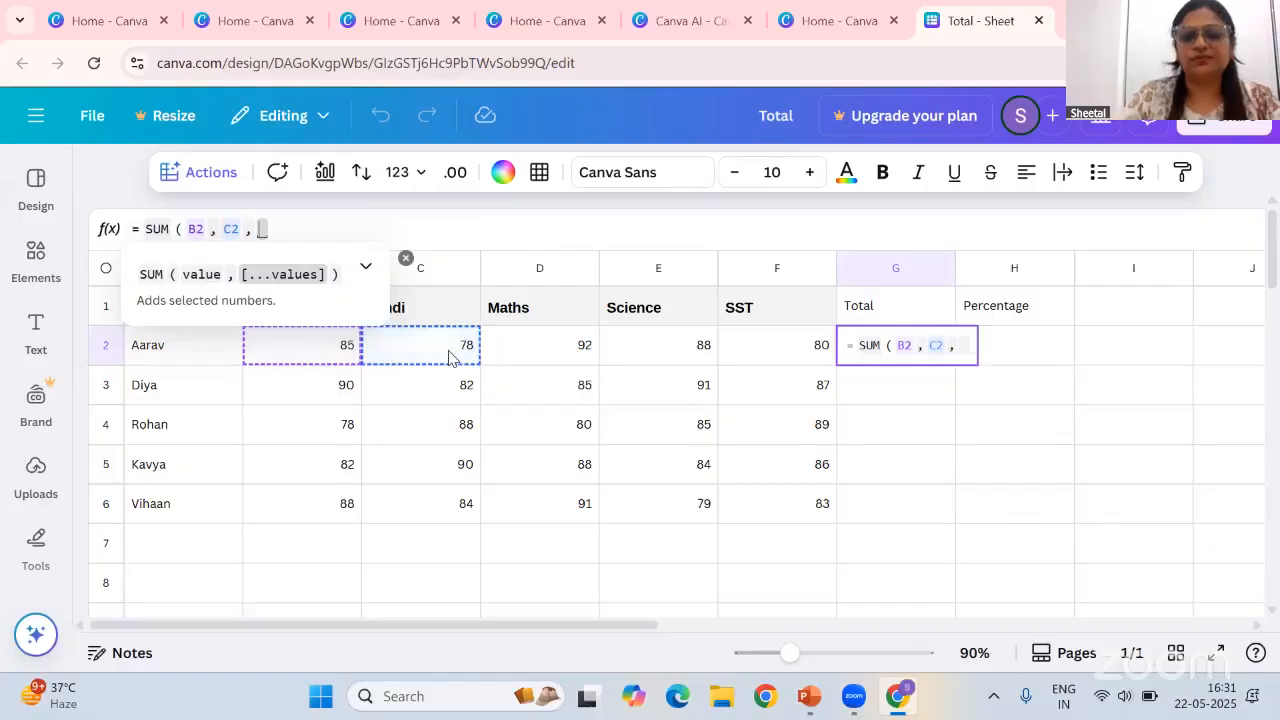
{"action": "left_click", "coordinate": [563, 349]}
{"action": "type", "text": ","}
{"action": "left_click", "coordinate": [674, 345]}
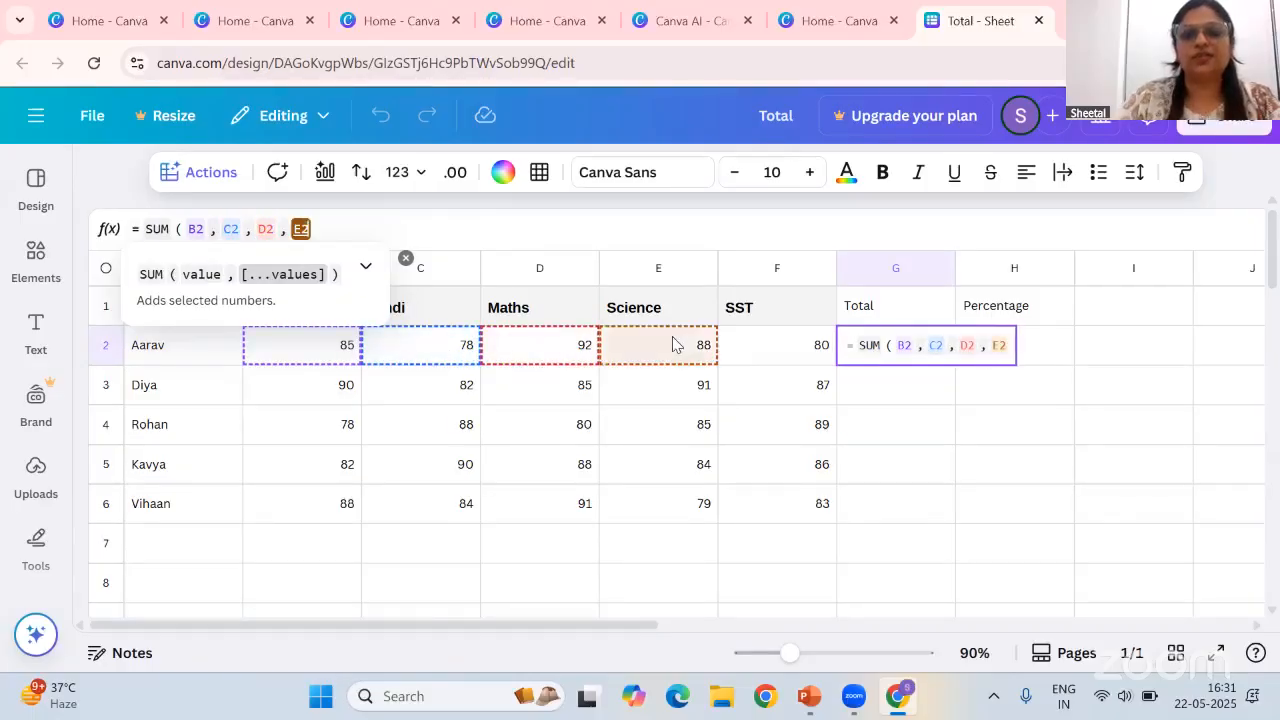
{"action": "type", "text": ","}
{"action": "left_click", "coordinate": [814, 357]}
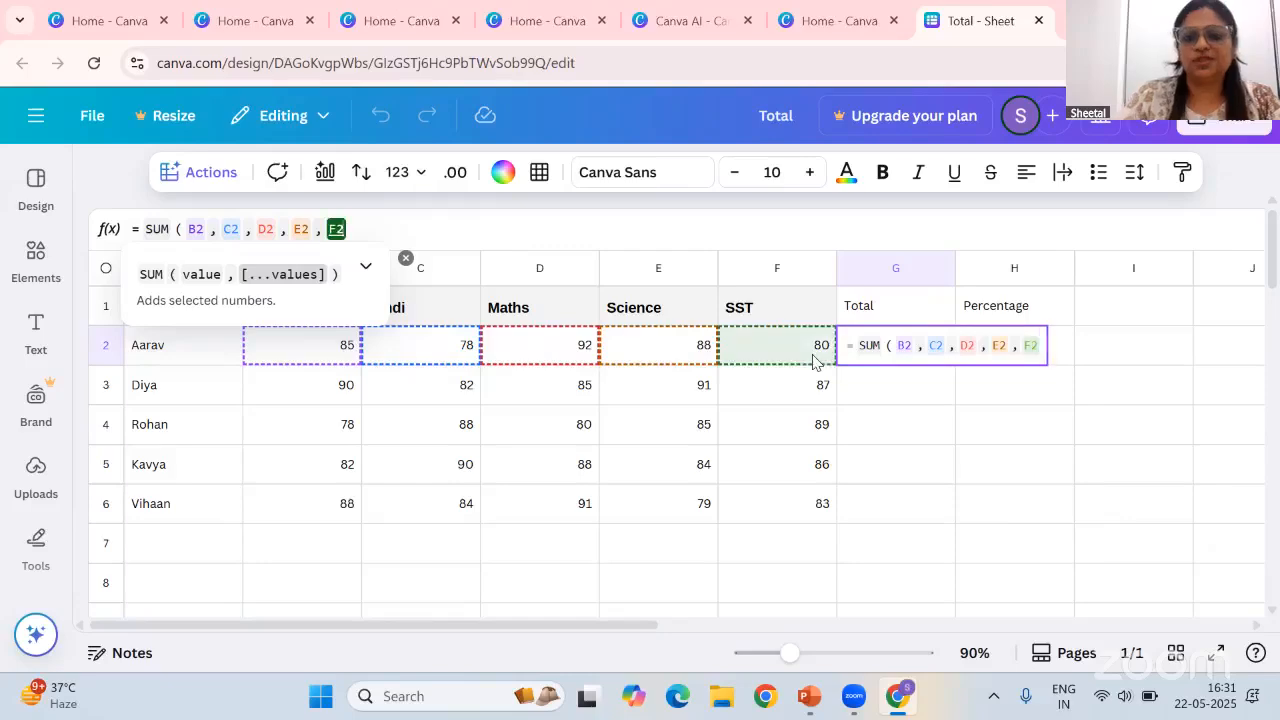
Complete the formula as =SUM(B2,C2,D2,E2,F2) and fill it down the Total column to row 6
{"action": "type", "text": ", "}
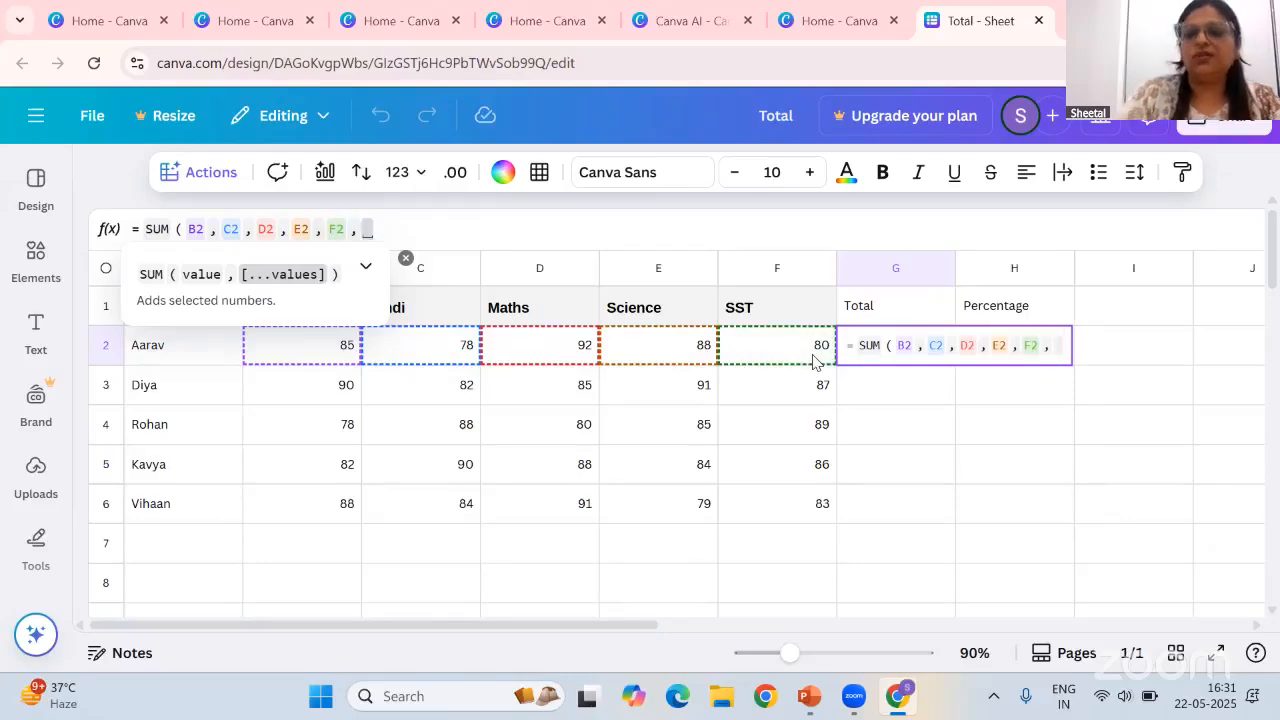
{"action": "type", "text": ")"}
{"action": "key", "text": "BackSpace"}
{"action": "key", "text": "BackSpace"}
{"action": "key", "text": "BackSpace"}
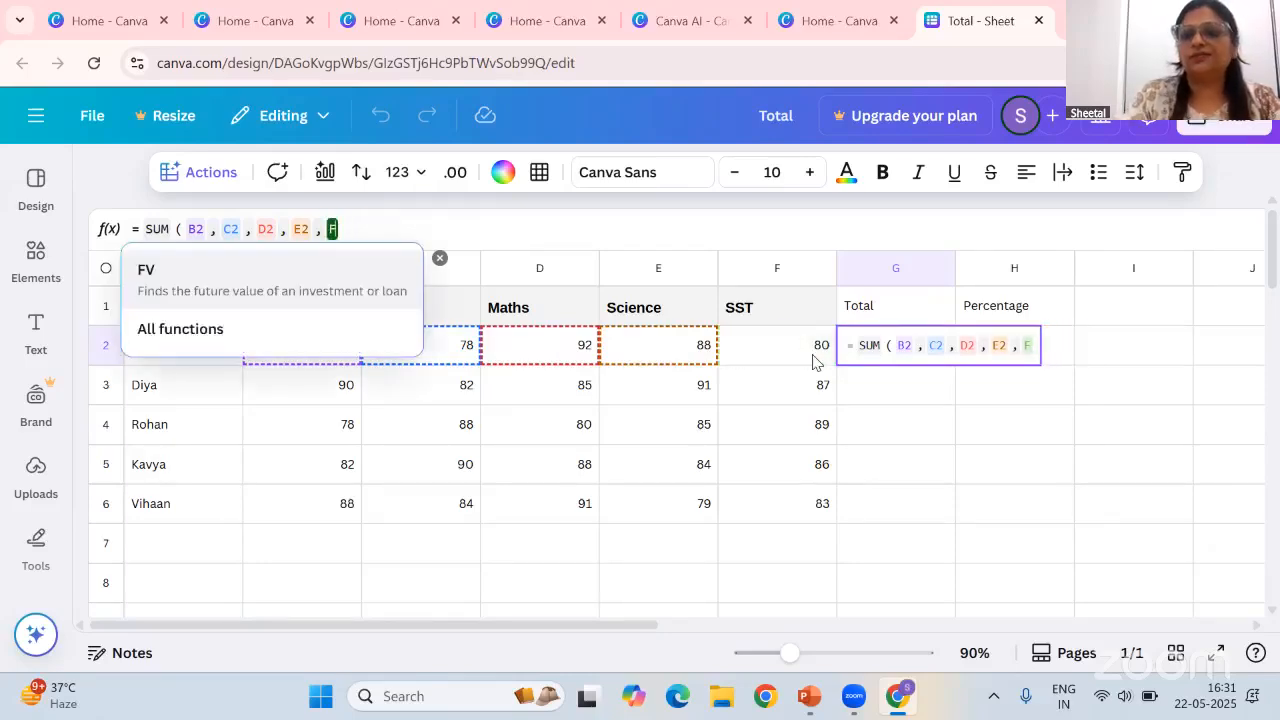
{"action": "left_click", "coordinate": [822, 354]}
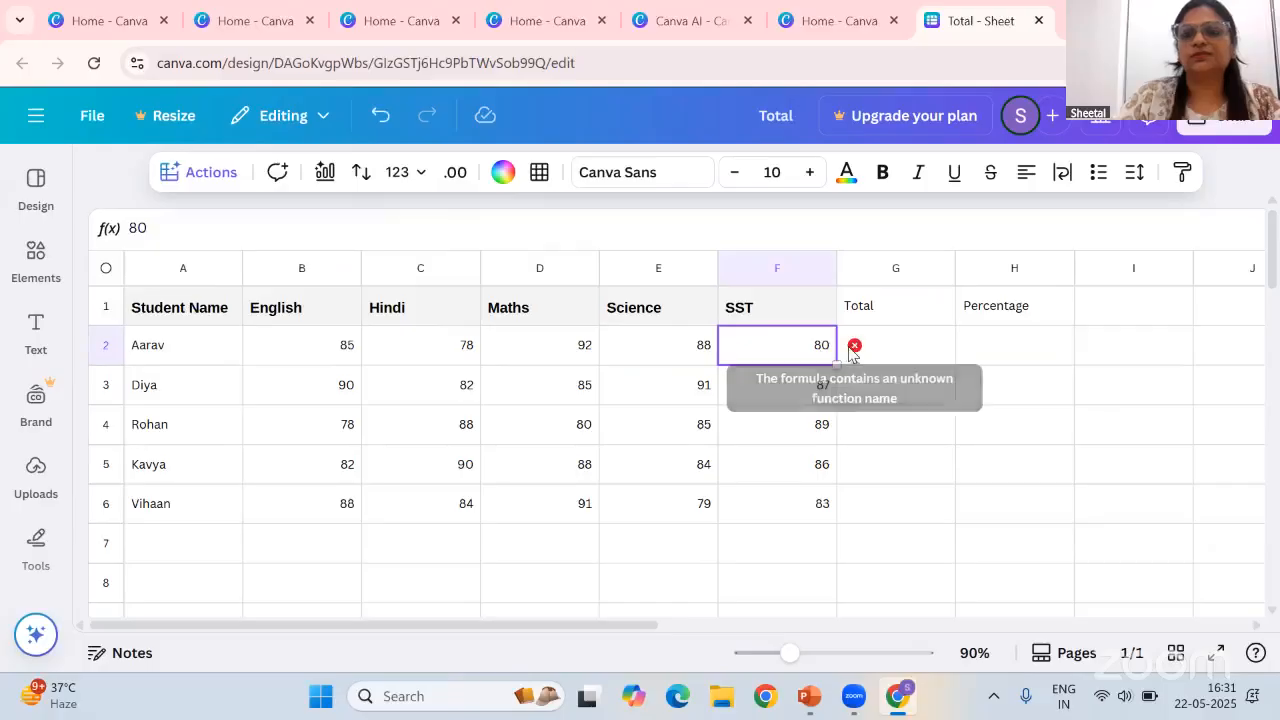
{"action": "left_click", "coordinate": [881, 352]}
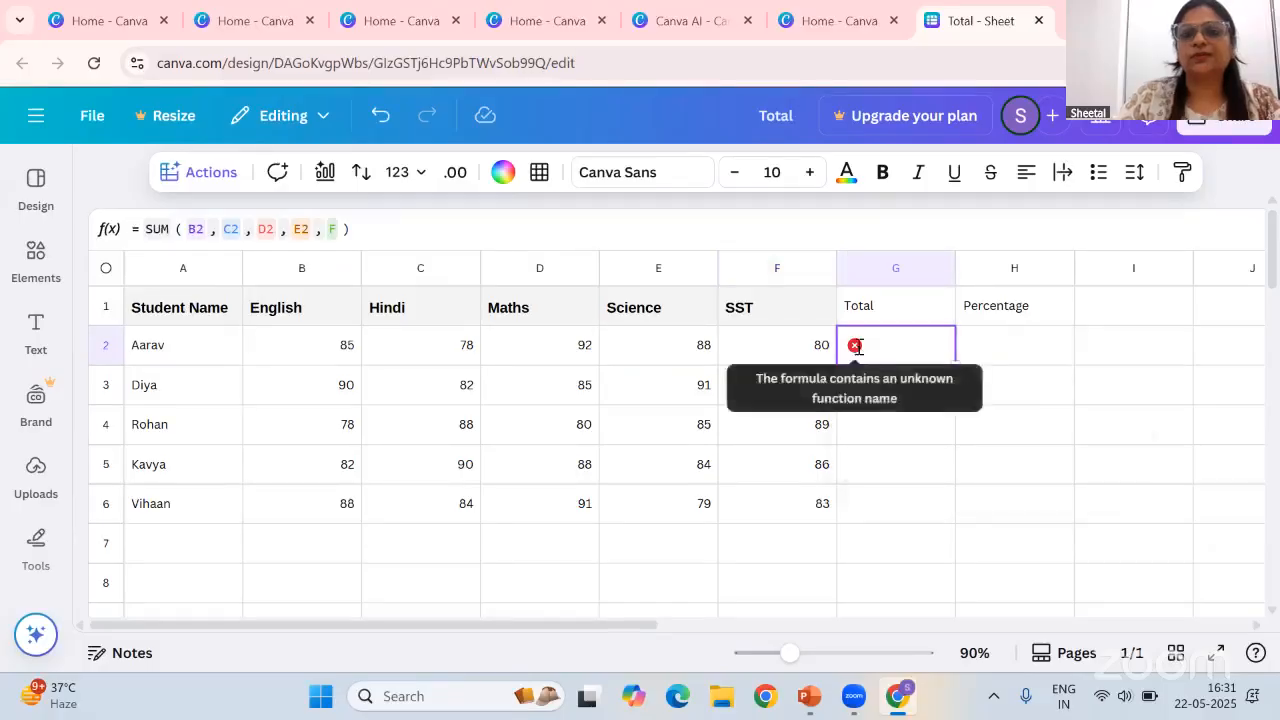
{"action": "double_click", "coordinate": [868, 345]}
{"action": "double_click", "coordinate": [1032, 346]}
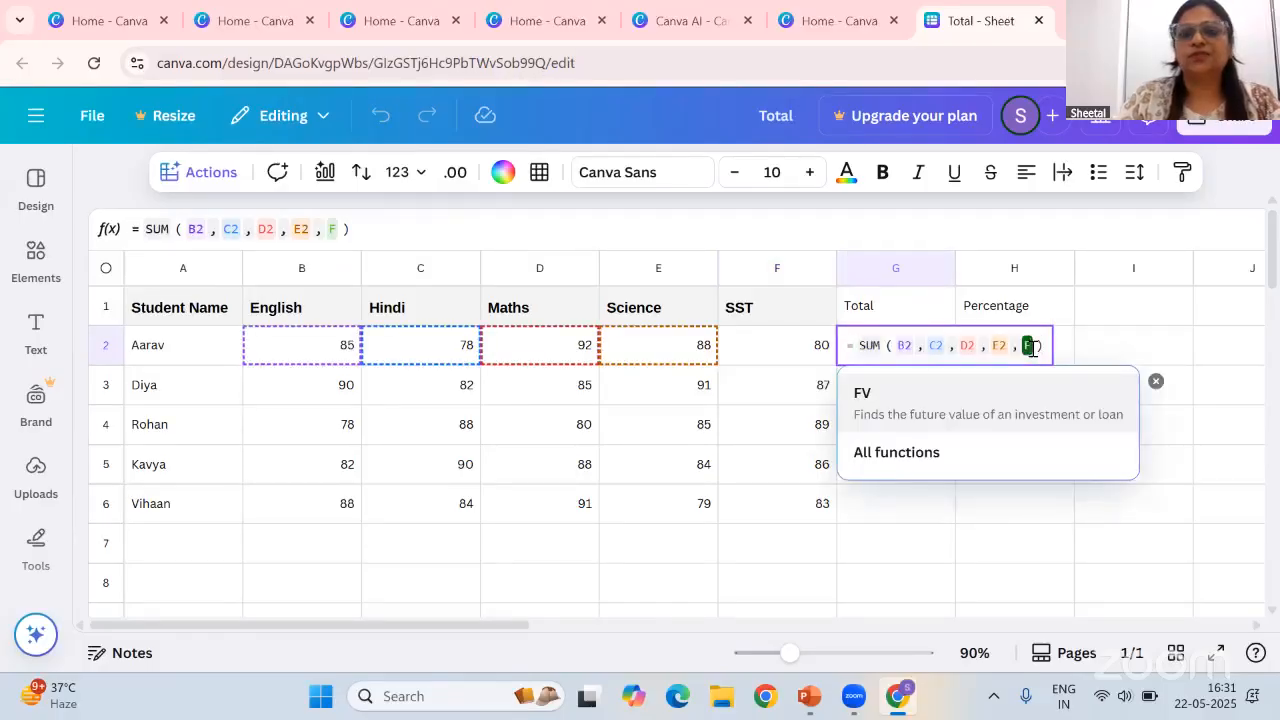
{"action": "type", "text": "2"}
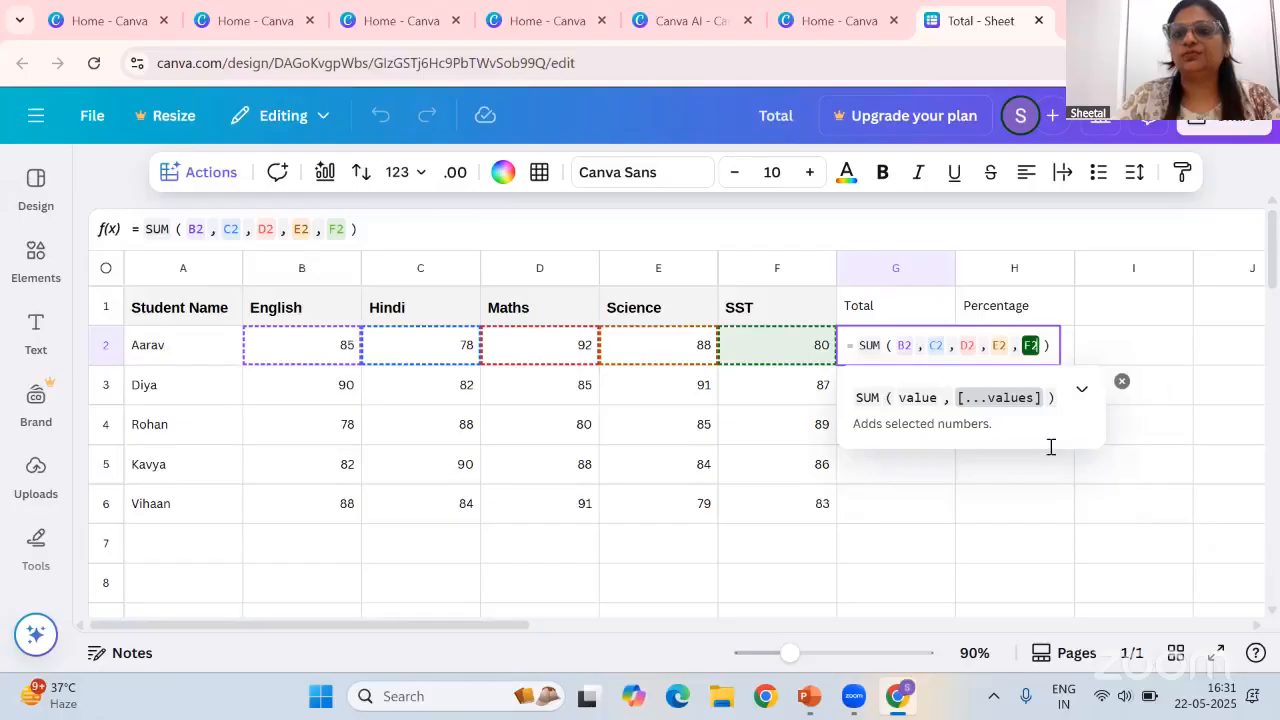
{"action": "key", "text": "Return"}
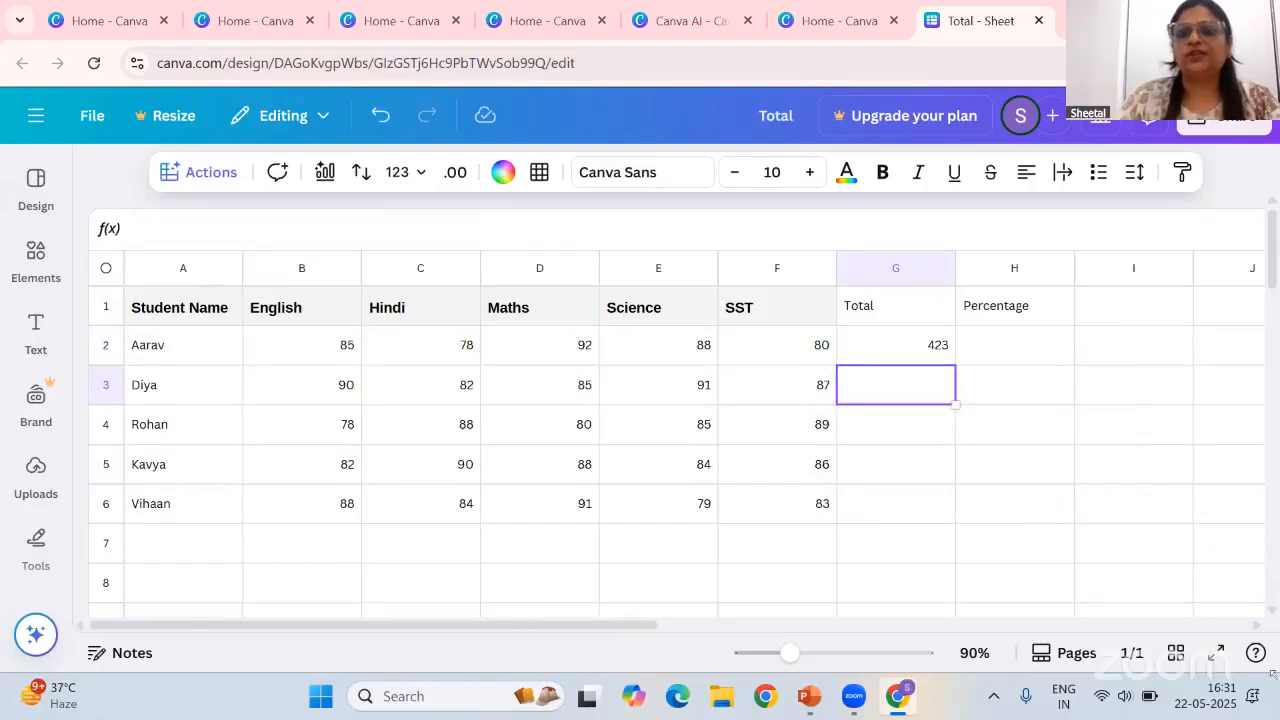
{"action": "left_click", "coordinate": [930, 355]}
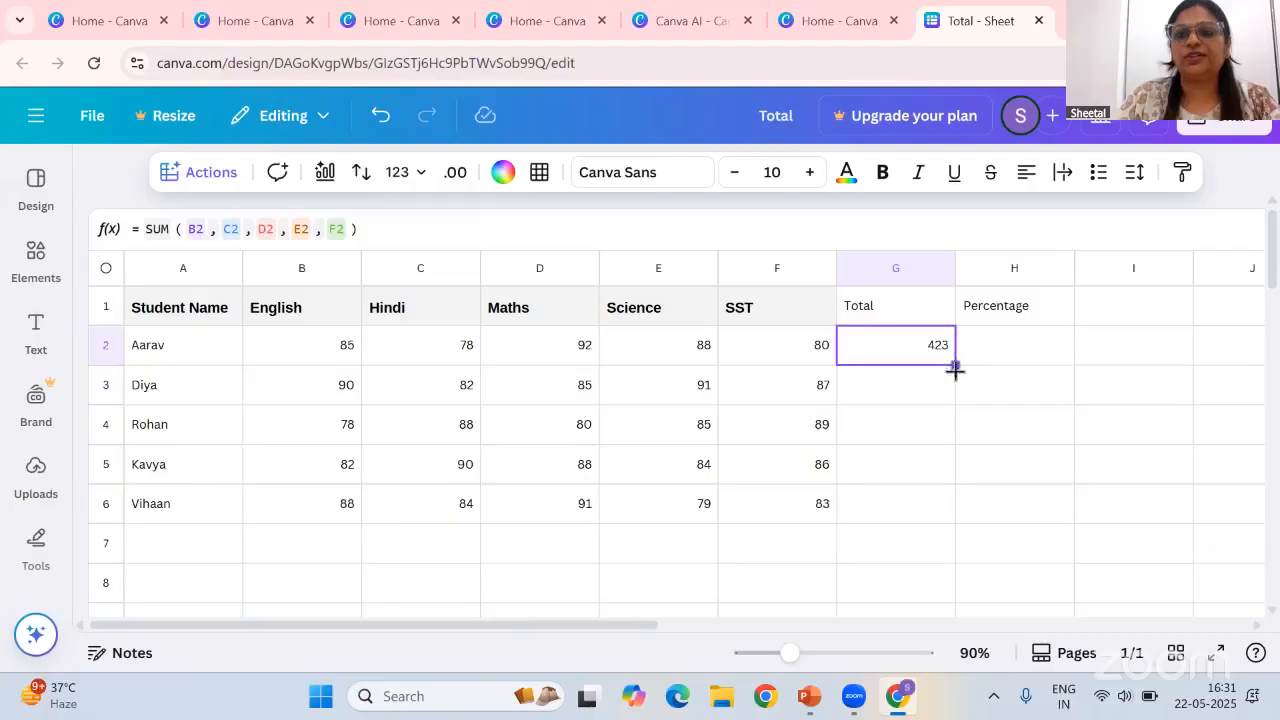
{"action": "left_click_drag", "start_coordinate": [955, 369], "coordinate": [953, 516]}
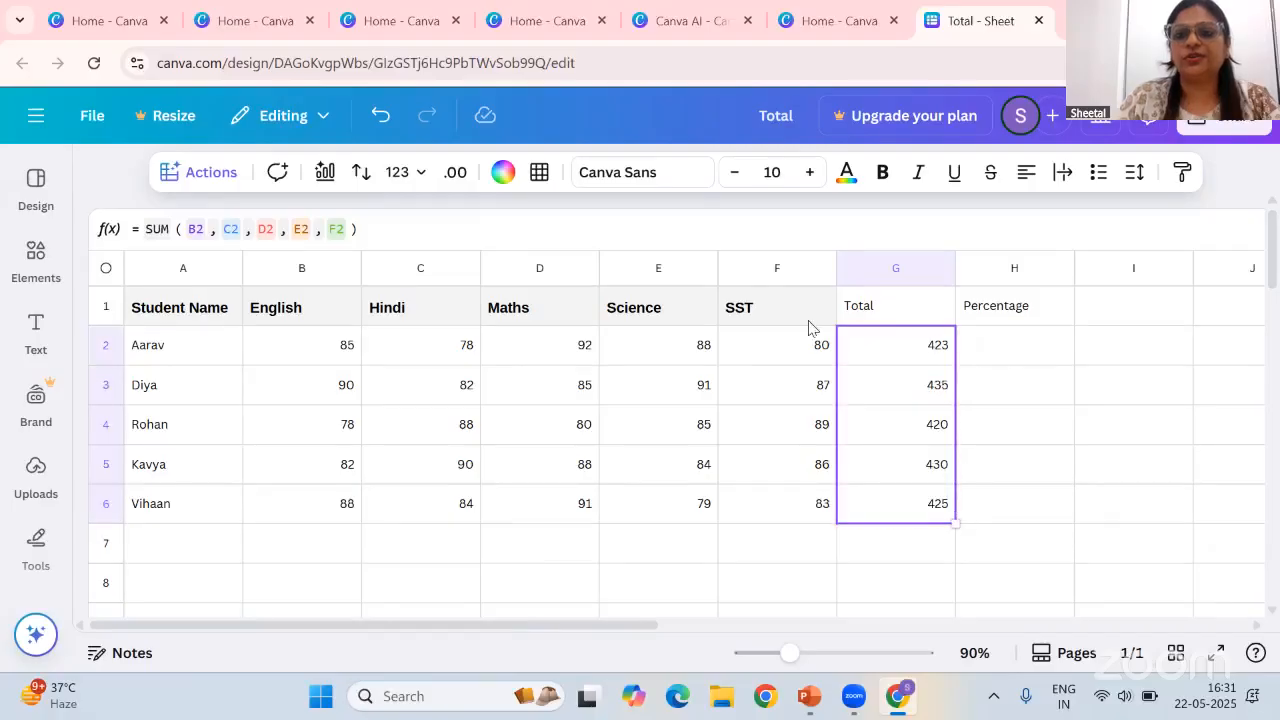
Enter =AVERAGE(B2:F2) in the first Percentage cell and fill it down to row 6
{"action": "left_click", "coordinate": [1003, 346]}
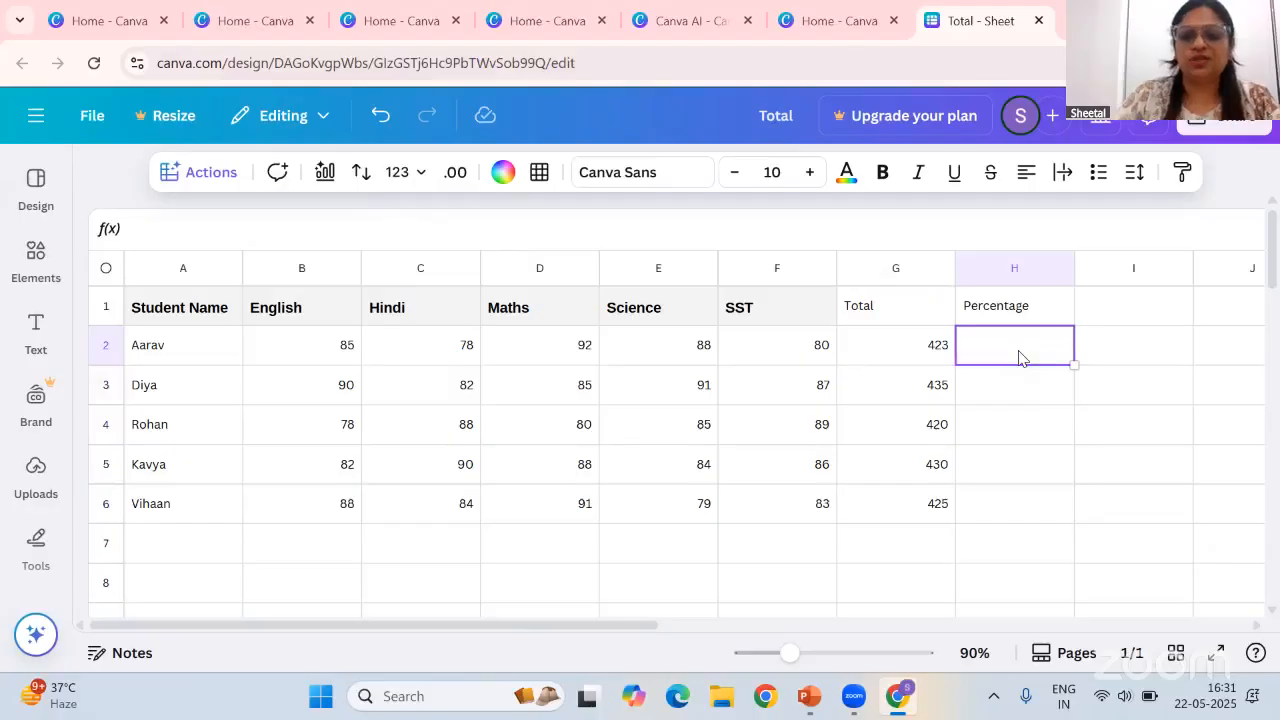
{"action": "type", "text": "="}
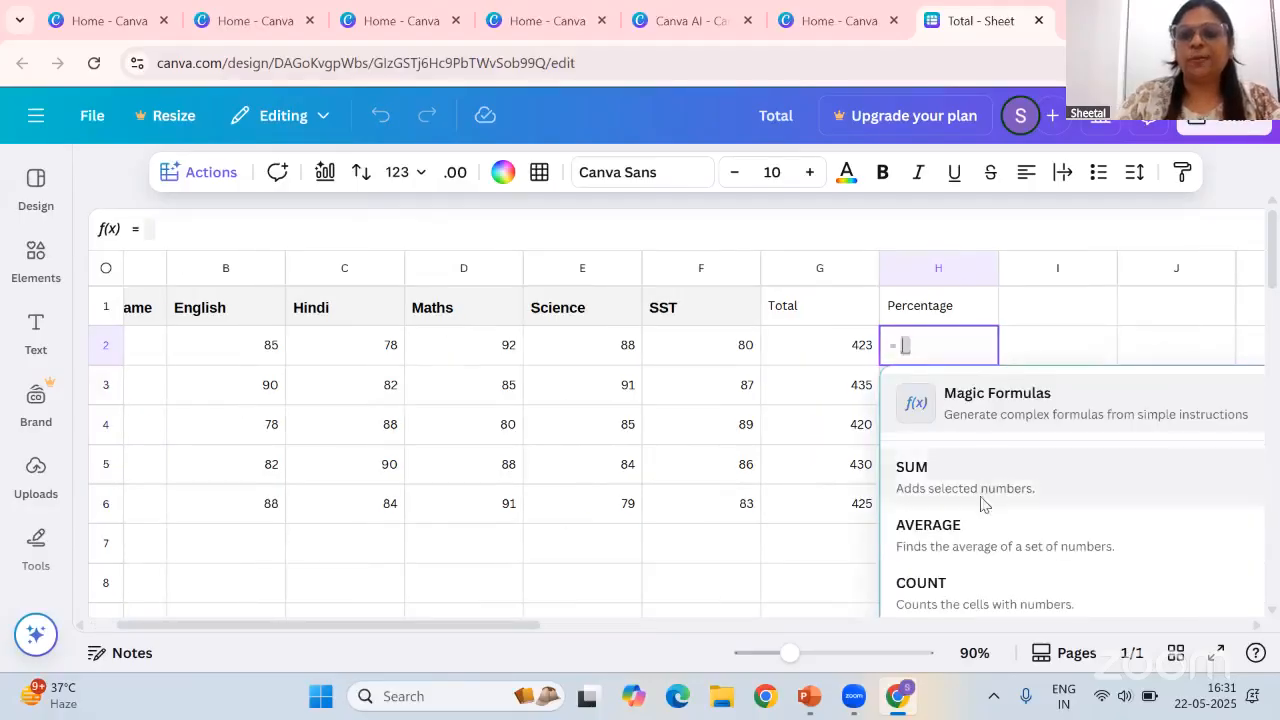
{"action": "left_click", "coordinate": [981, 536]}
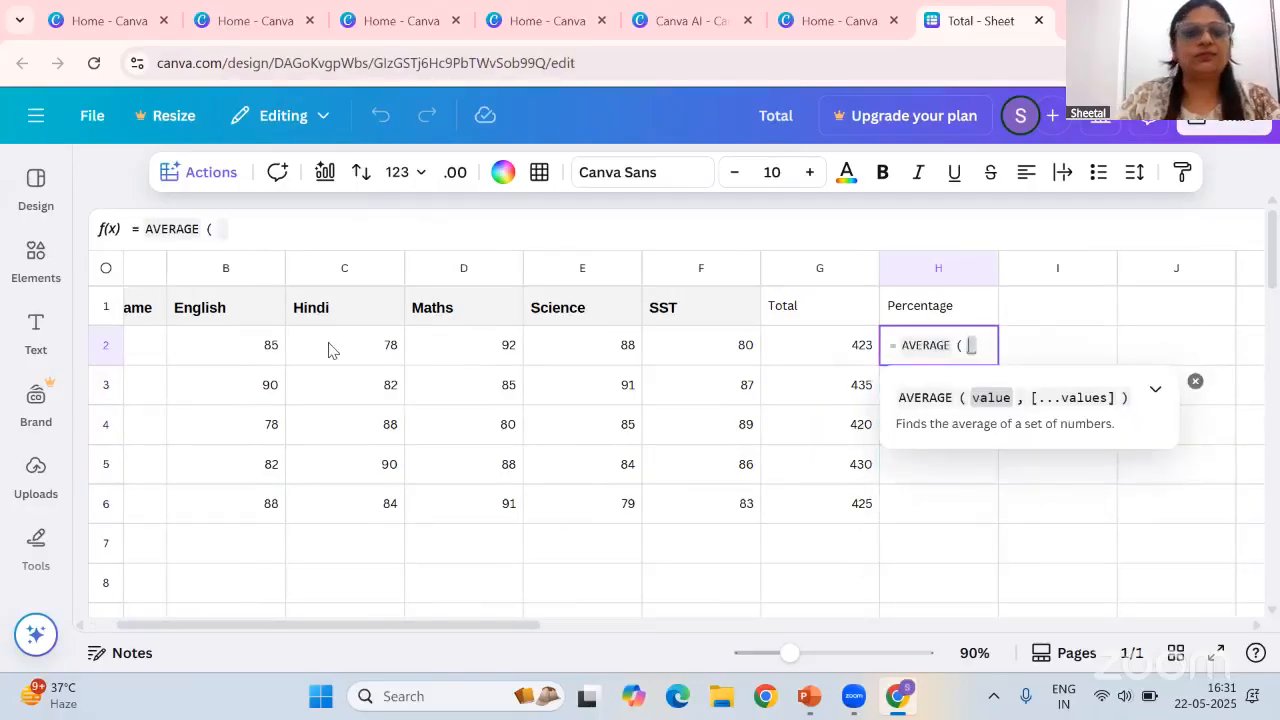
{"action": "left_click_drag", "start_coordinate": [249, 349], "coordinate": [700, 353]}
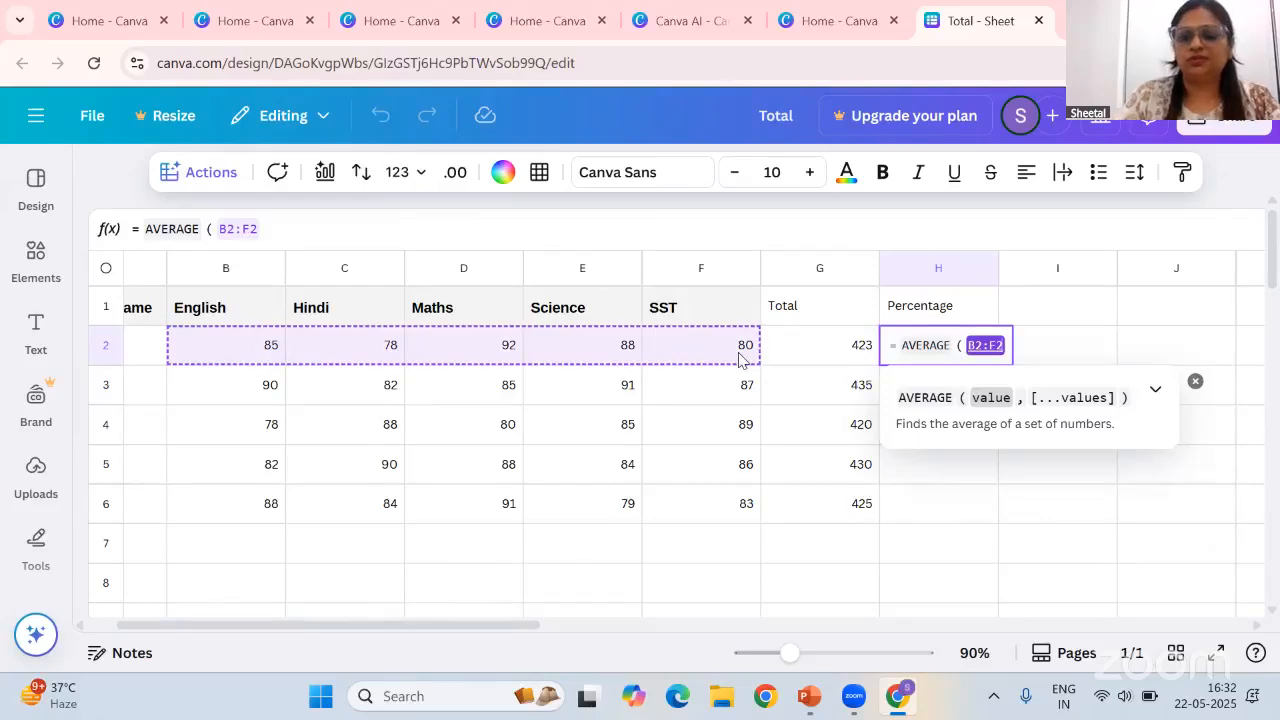
{"action": "type", "text": ")"}
{"action": "key", "text": "Return"}
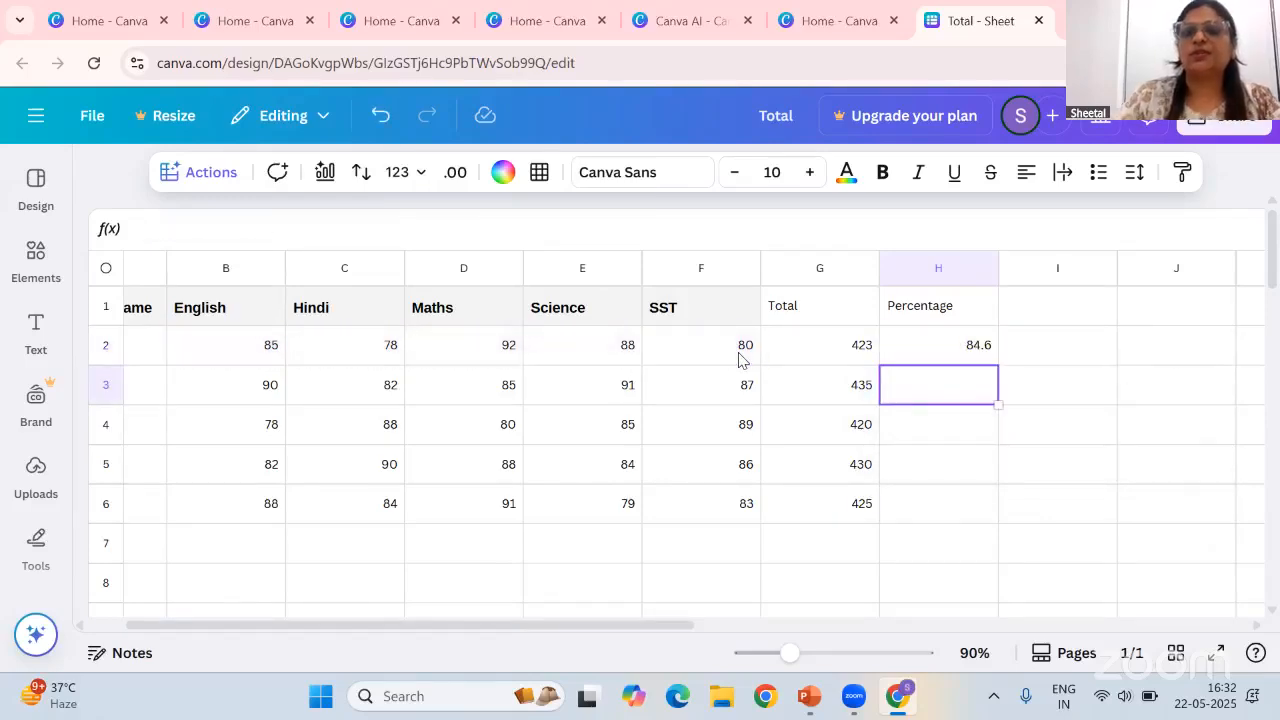
{"action": "left_click", "coordinate": [968, 350]}
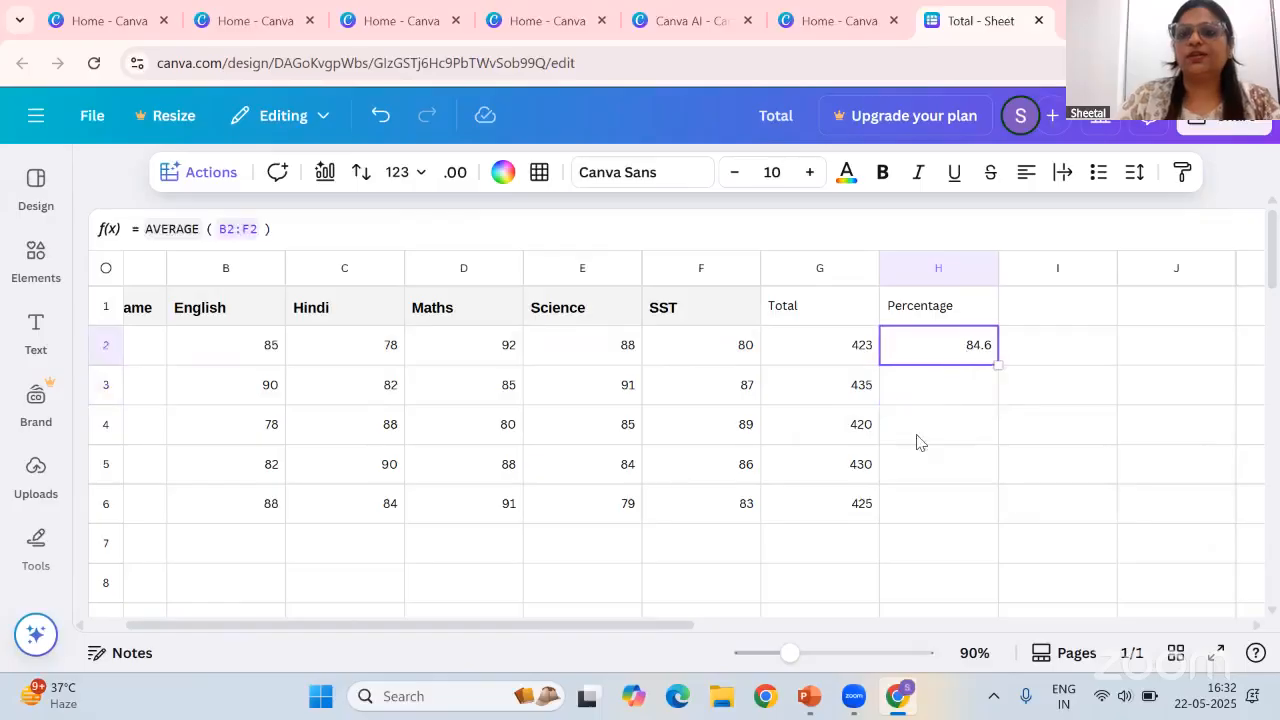
{"action": "left_click_drag", "start_coordinate": [997, 366], "coordinate": [996, 502]}
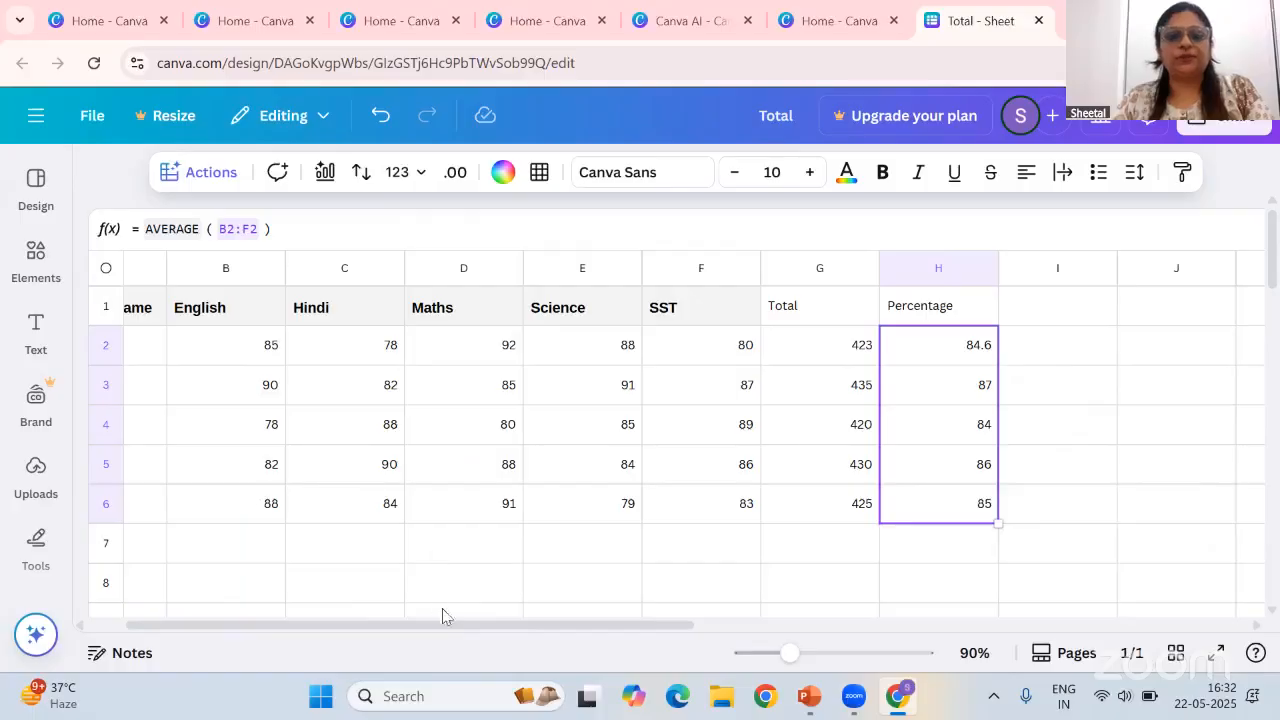
Open Magic Charts and select the student marks range from Student Name to SST, A1:F6
{"action": "left_click_drag", "start_coordinate": [451, 624], "coordinate": [364, 618]}
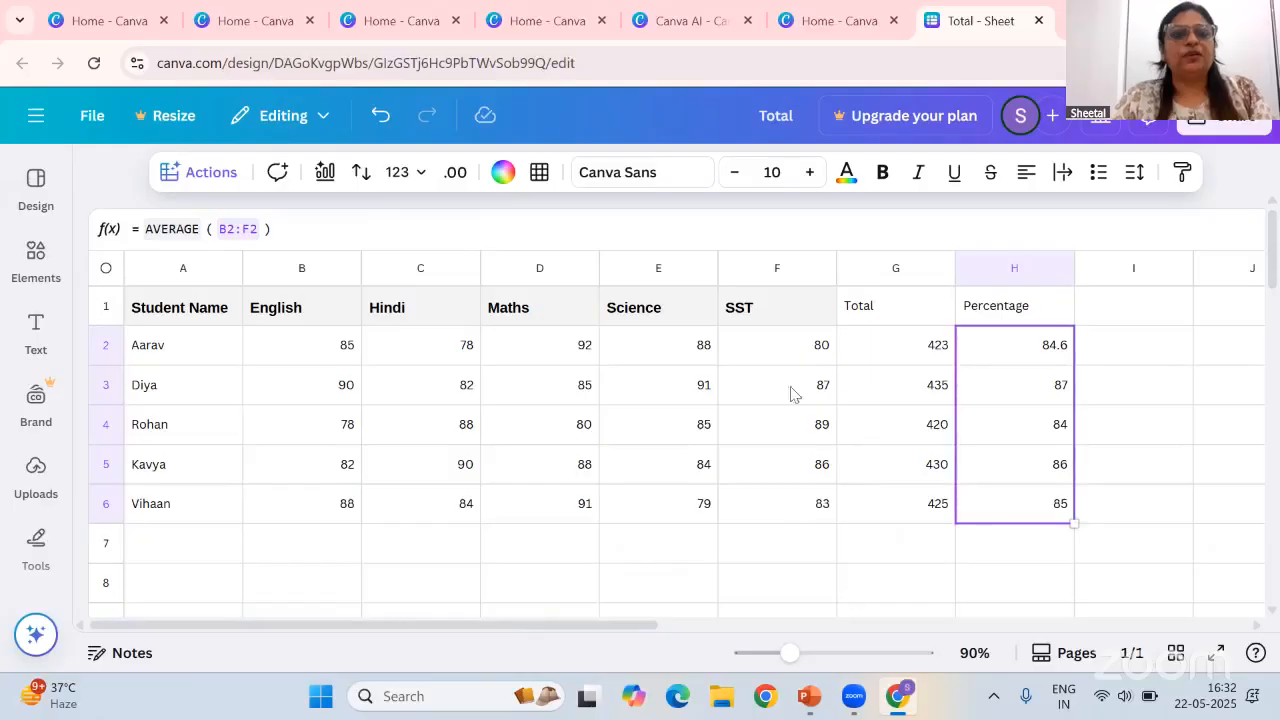
{"action": "left_click", "coordinate": [325, 172]}
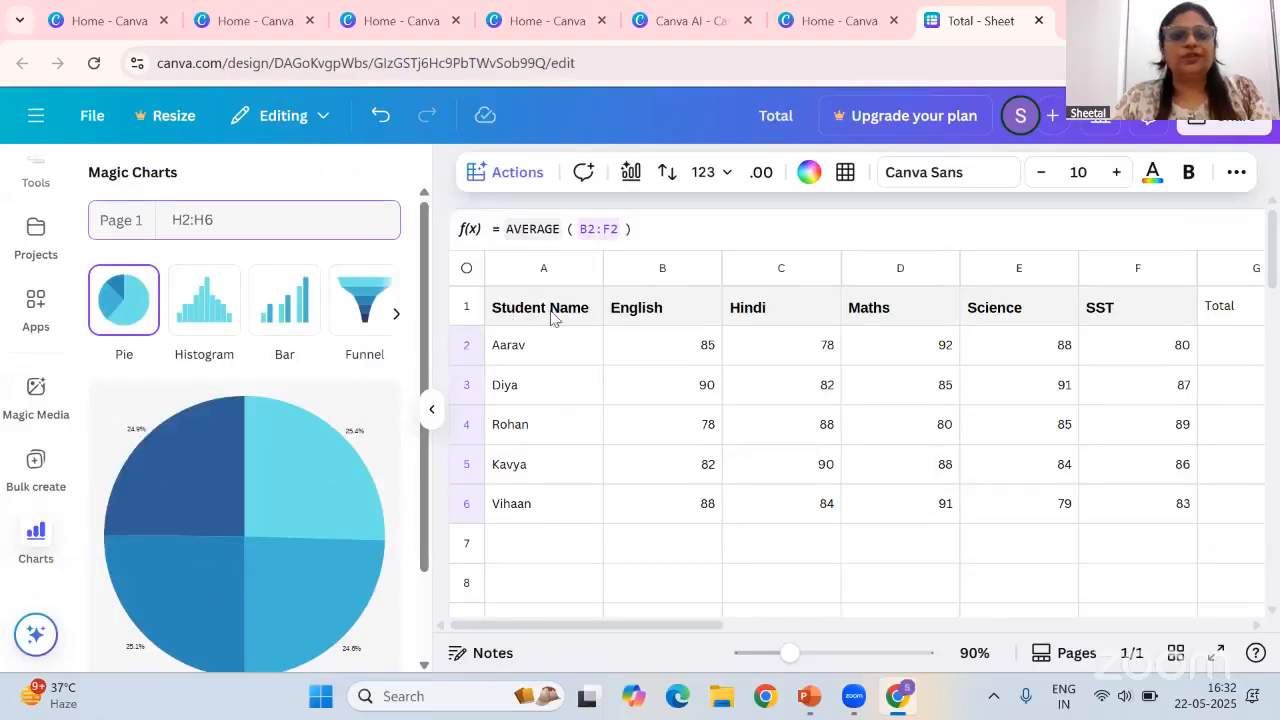
{"action": "left_click_drag", "start_coordinate": [620, 310], "coordinate": [1150, 430]}
{"action": "left_click_drag", "start_coordinate": [1176, 497], "coordinate": [1169, 526]}
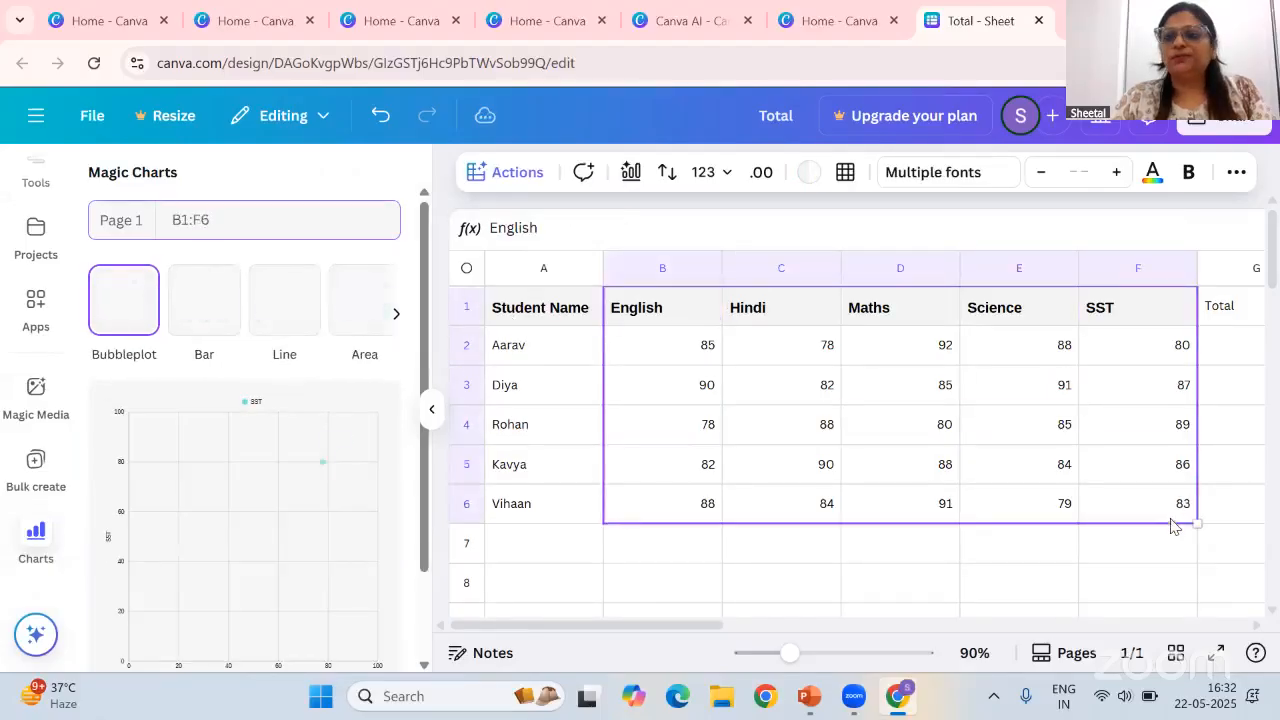
{"action": "left_click", "coordinate": [900, 543]}
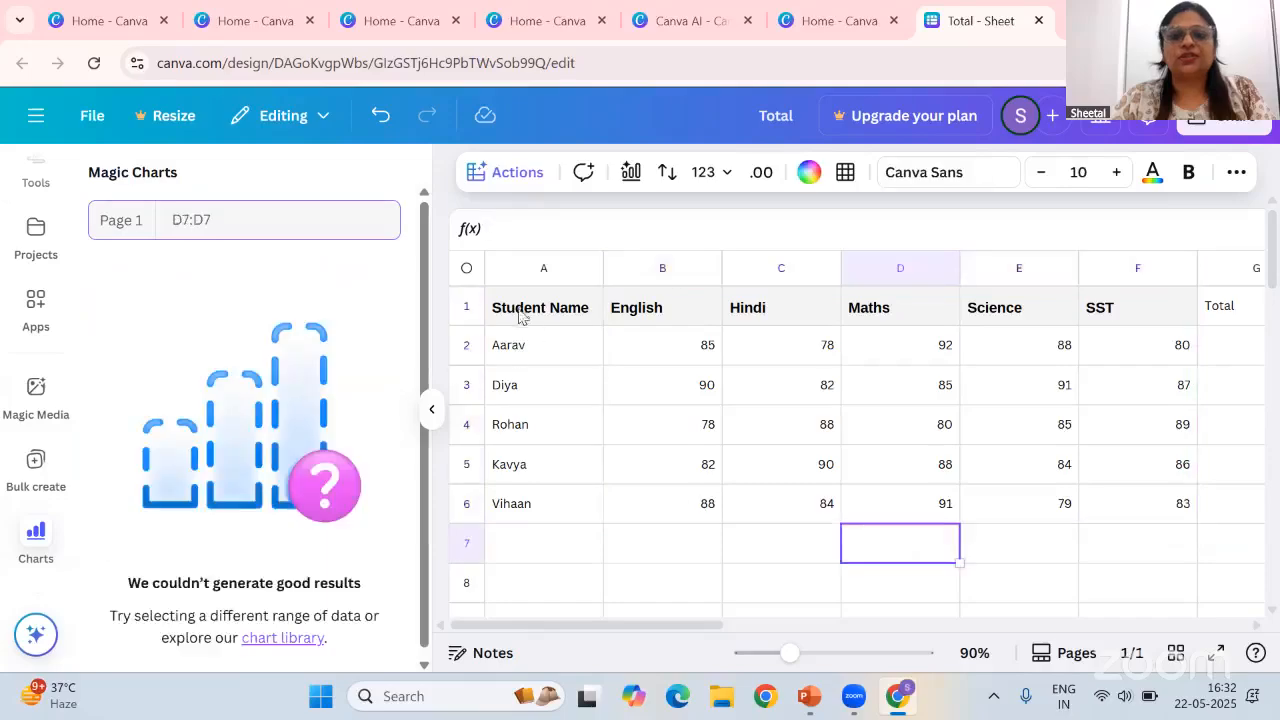
{"action": "left_click_drag", "start_coordinate": [530, 307], "coordinate": [1188, 527]}
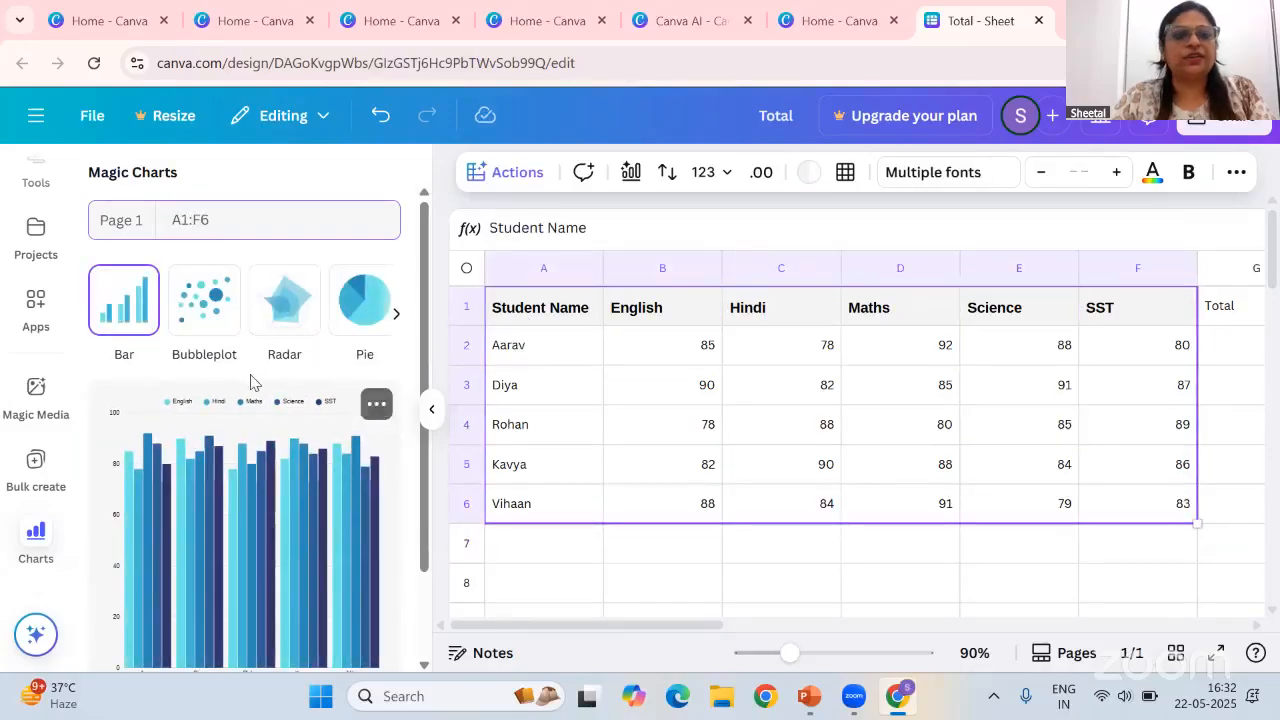
Browse all bar chart styles and insert a Single colour bar chart from the selected marks
{"action": "scroll", "coordinate": [257, 389], "scroll_direction": "down", "scroll_amount": 1}
{"action": "scroll", "coordinate": [257, 389], "scroll_direction": "down", "scroll_amount": 1}
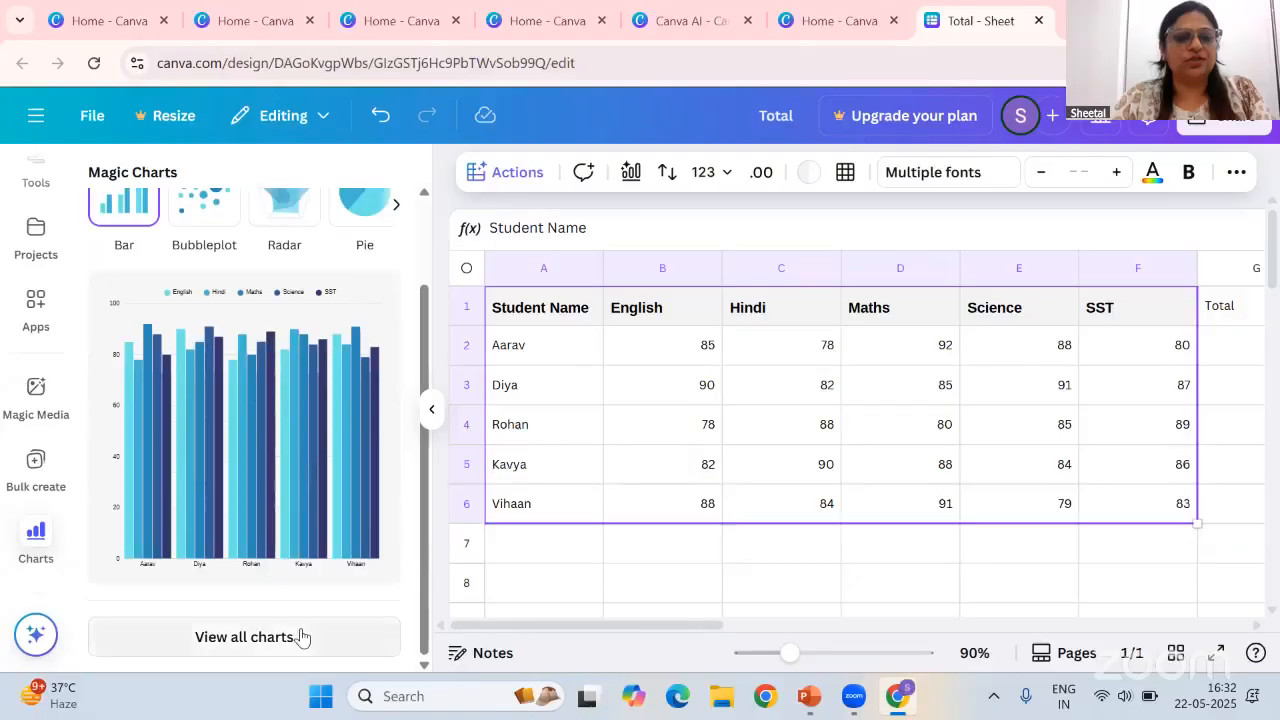
{"action": "left_click", "coordinate": [302, 638]}
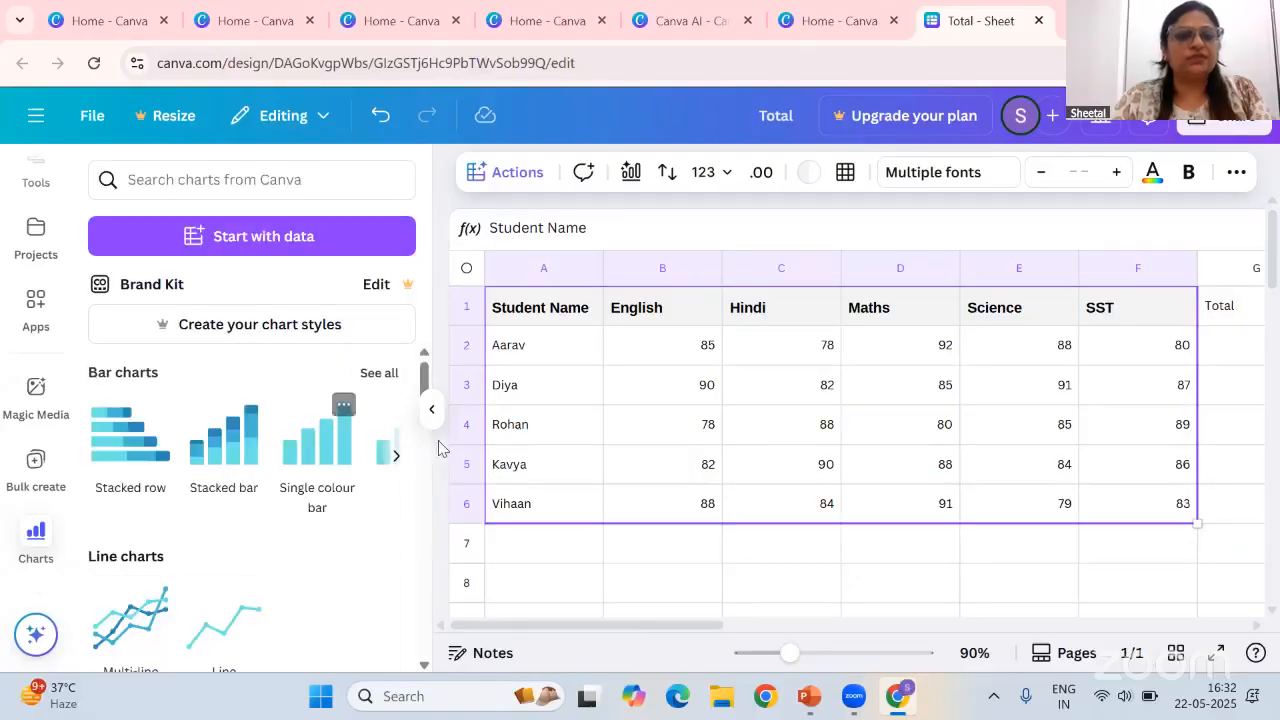
{"action": "left_click", "coordinate": [397, 459]}
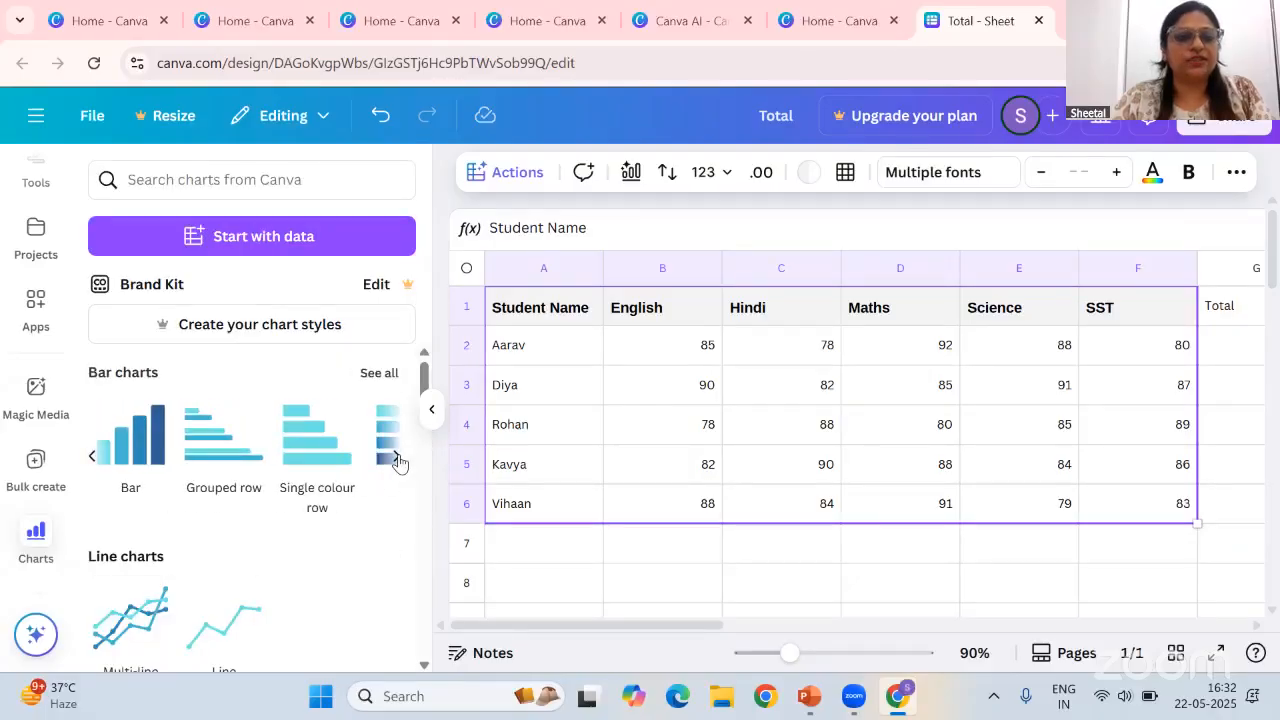
{"action": "left_click", "coordinate": [397, 459]}
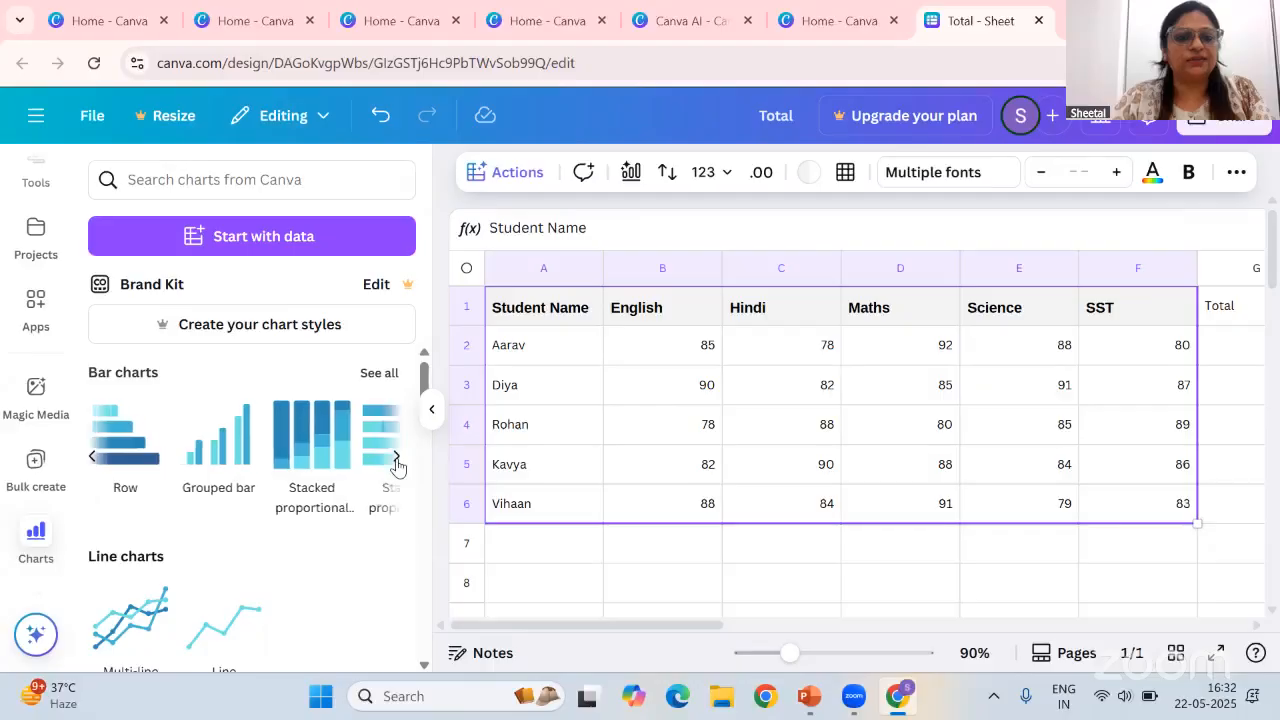
{"action": "left_click", "coordinate": [397, 462]}
{"action": "left_click", "coordinate": [381, 374]}
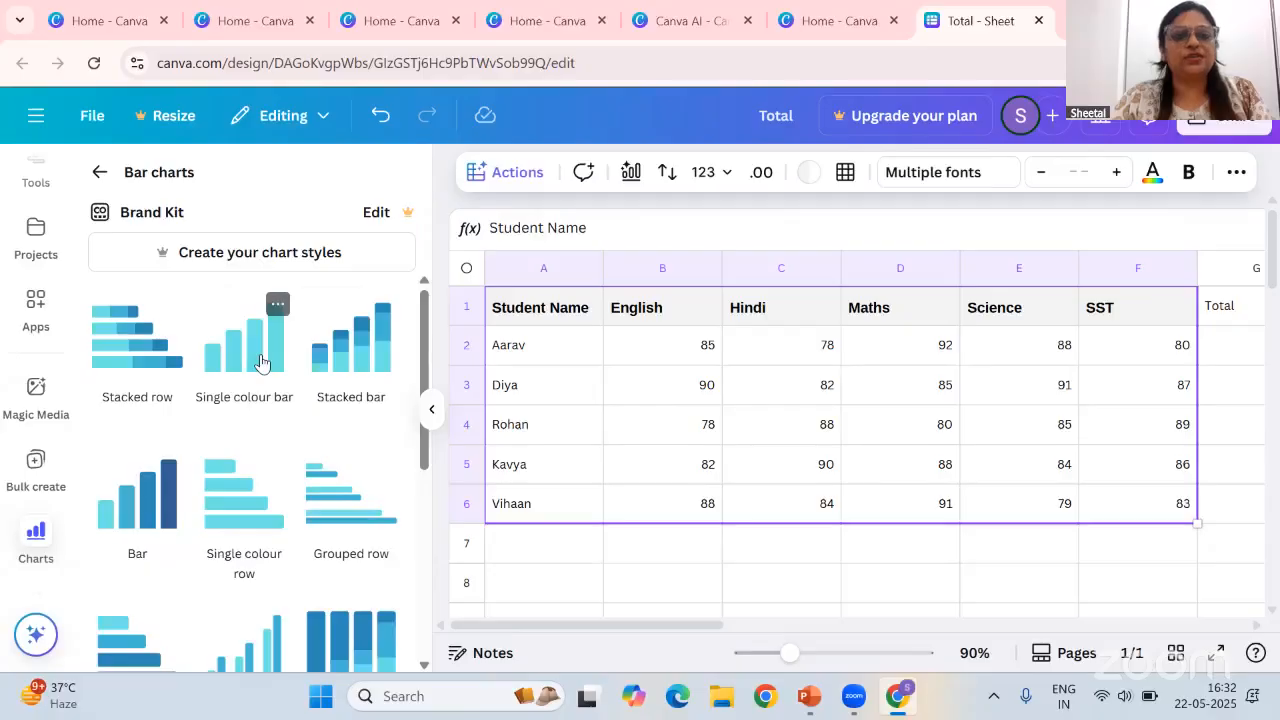
{"action": "left_click", "coordinate": [260, 362]}
Resize the bar chart and move it down below the marks table
{"action": "scroll", "coordinate": [737, 450], "scroll_direction": "down", "scroll_amount": 2}
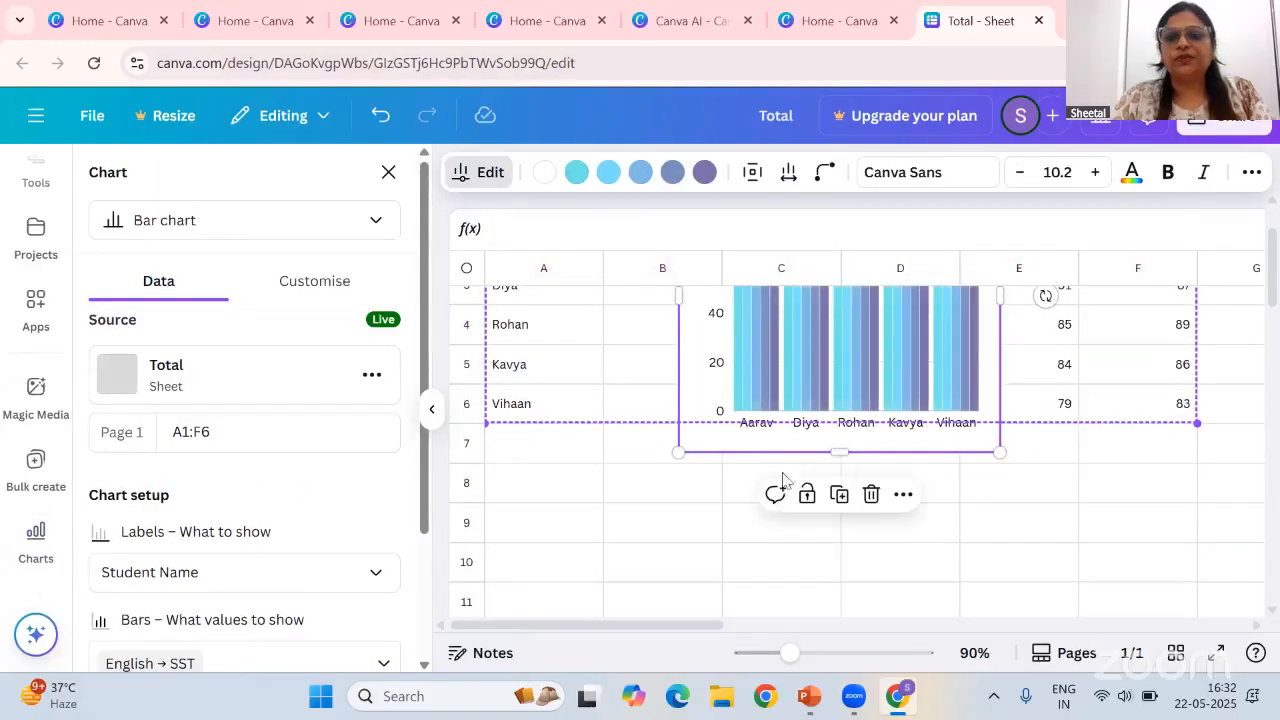
{"action": "scroll", "coordinate": [864, 430], "scroll_direction": "up", "scroll_amount": 2}
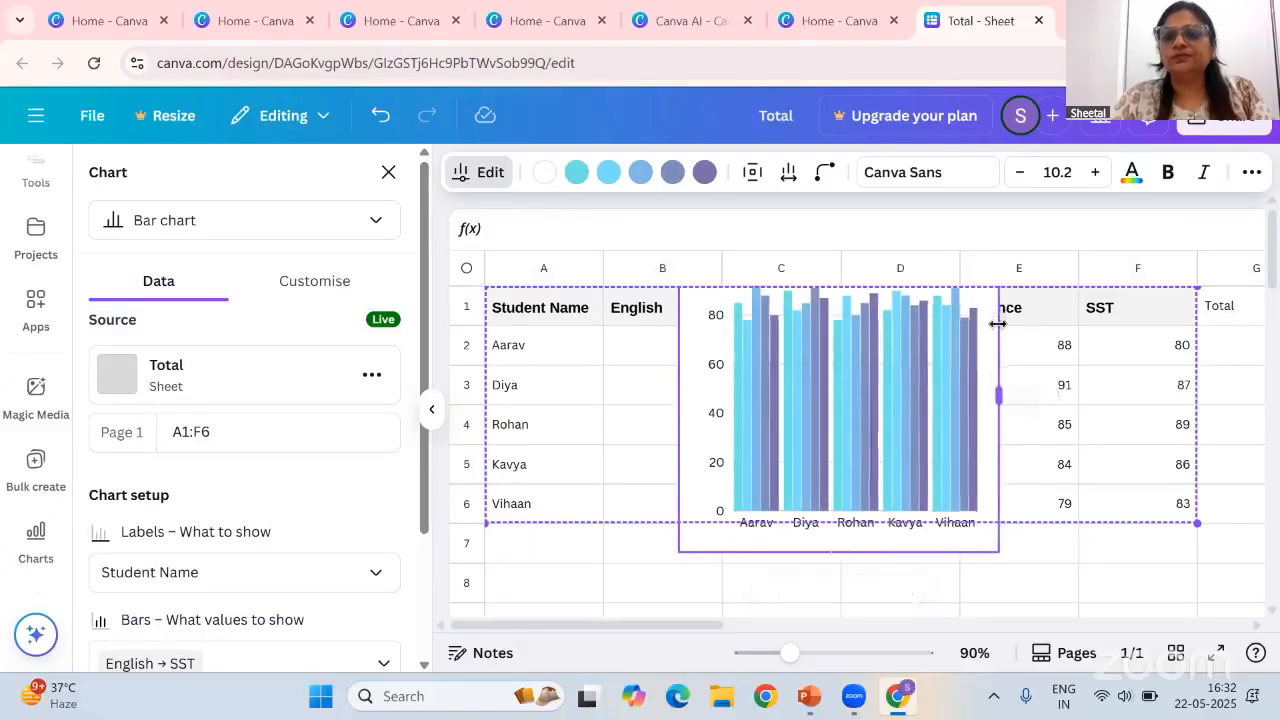
{"action": "left_click_drag", "start_coordinate": [997, 323], "coordinate": [1071, 350]}
{"action": "left_click_drag", "start_coordinate": [903, 562], "coordinate": [776, 657]}
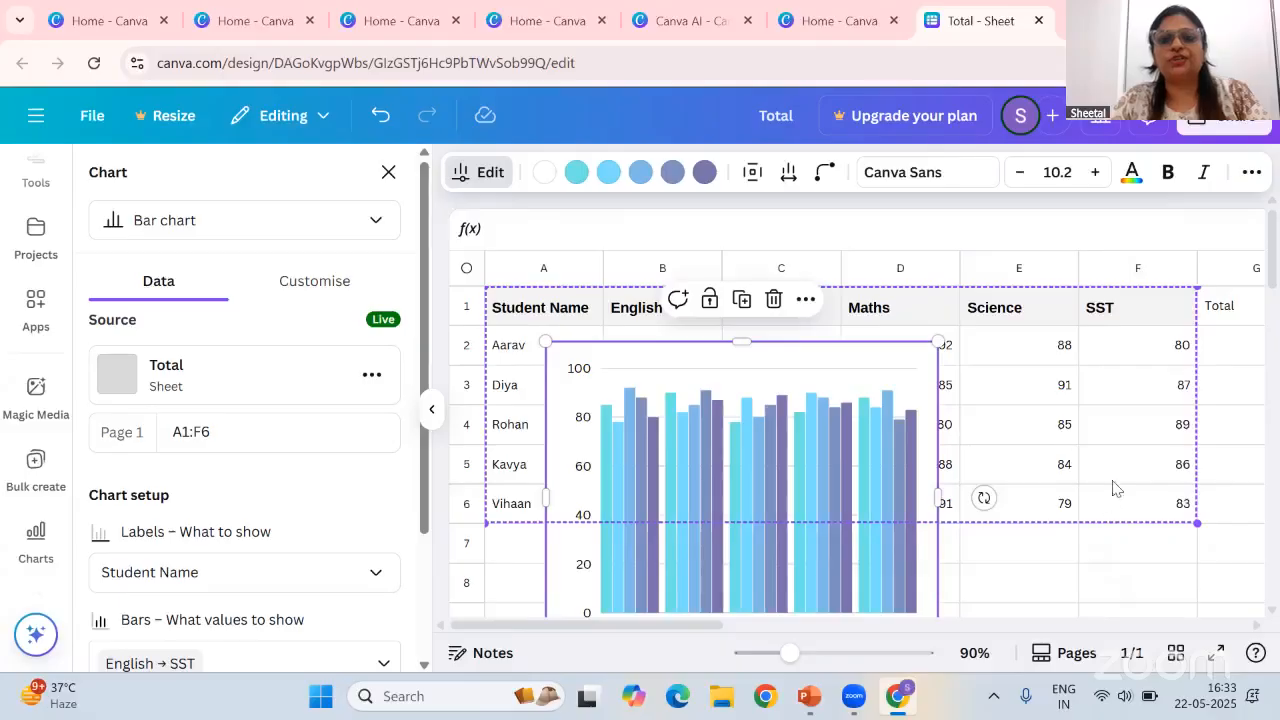
{"action": "left_click_drag", "start_coordinate": [828, 346], "coordinate": [870, 416]}
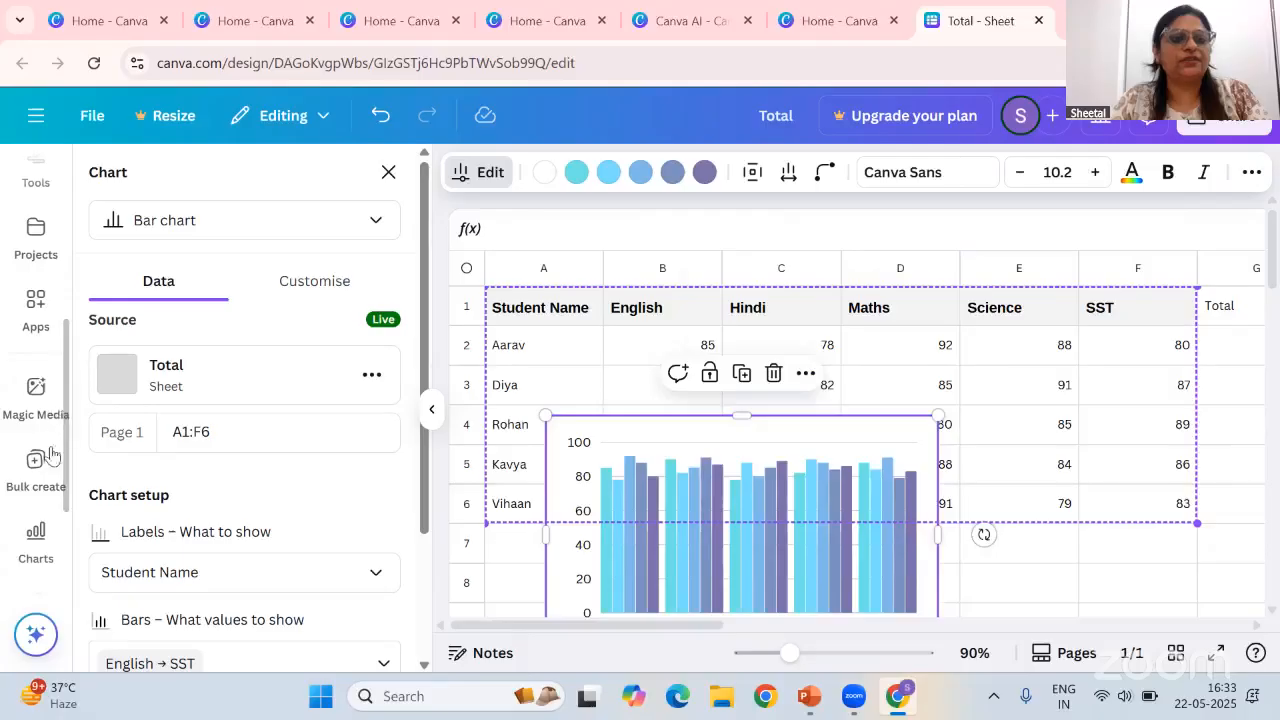
Open the design's download options and review the available file types without downloading
{"action": "left_click", "coordinate": [1226, 140]}
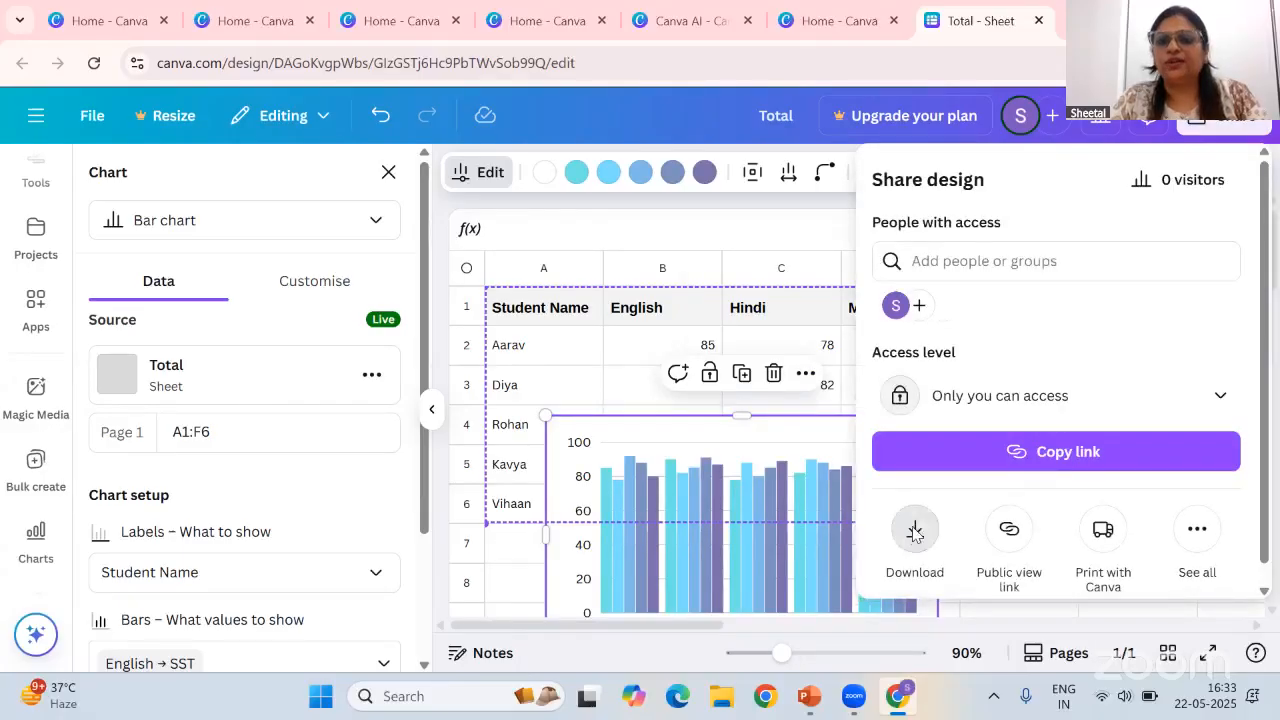
{"action": "left_click", "coordinate": [914, 534]}
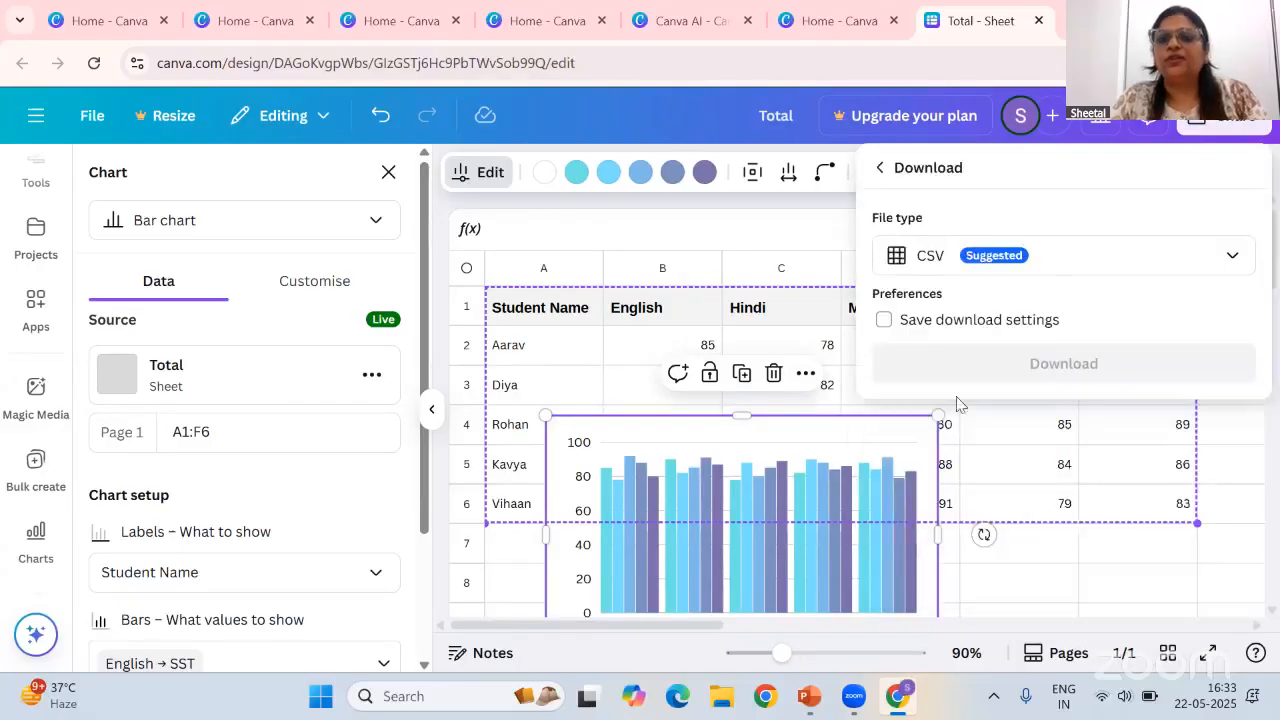
{"action": "left_click", "coordinate": [1047, 257]}
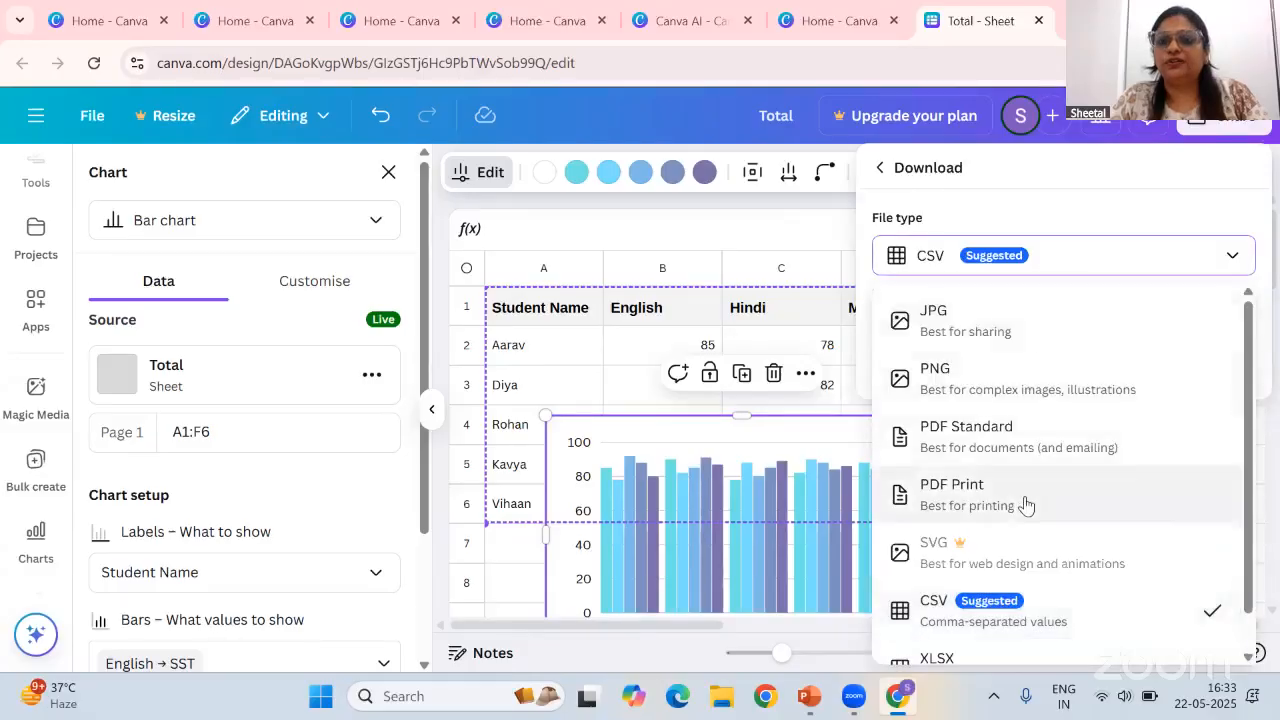
{"action": "scroll", "coordinate": [1023, 503], "scroll_direction": "down", "scroll_amount": 1}
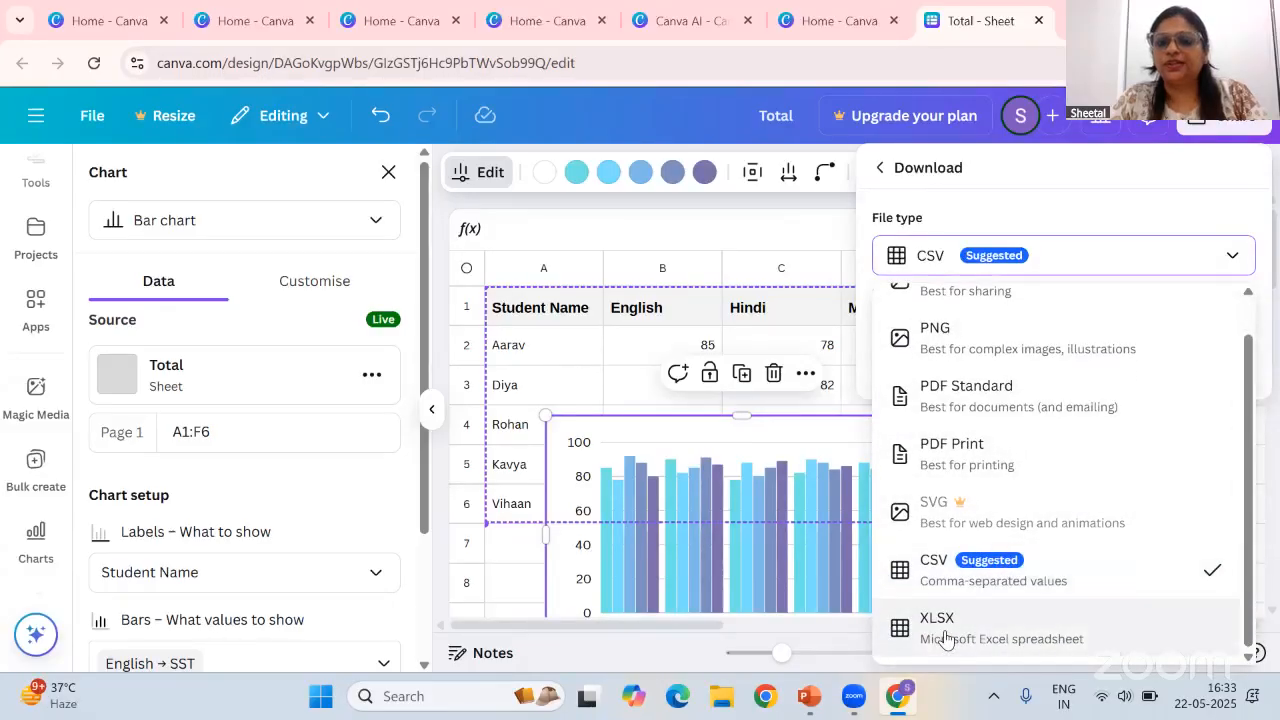
{"action": "left_click", "coordinate": [800, 212]}
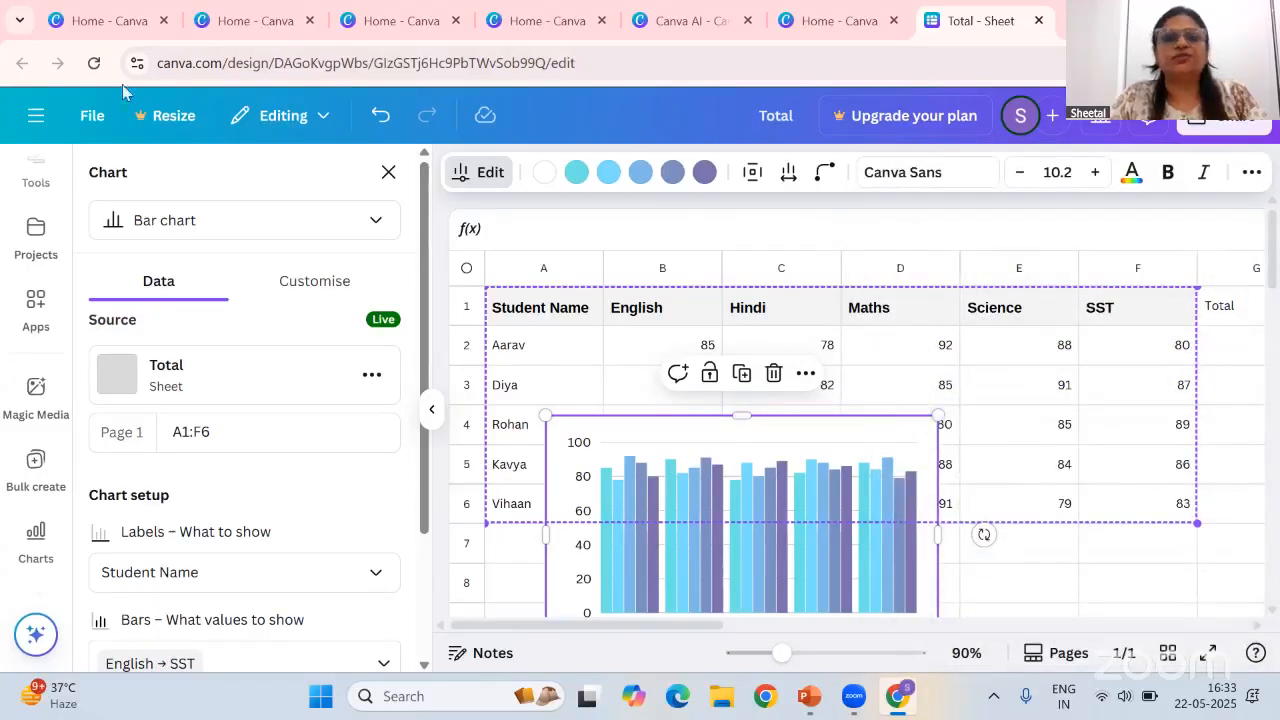
Return to the home page, open Canva AI's Code for me, and request: create a quiz of 10 marks on Hardware and software
{"action": "scroll", "coordinate": [45, 230], "scroll_direction": "up", "scroll_amount": 3}
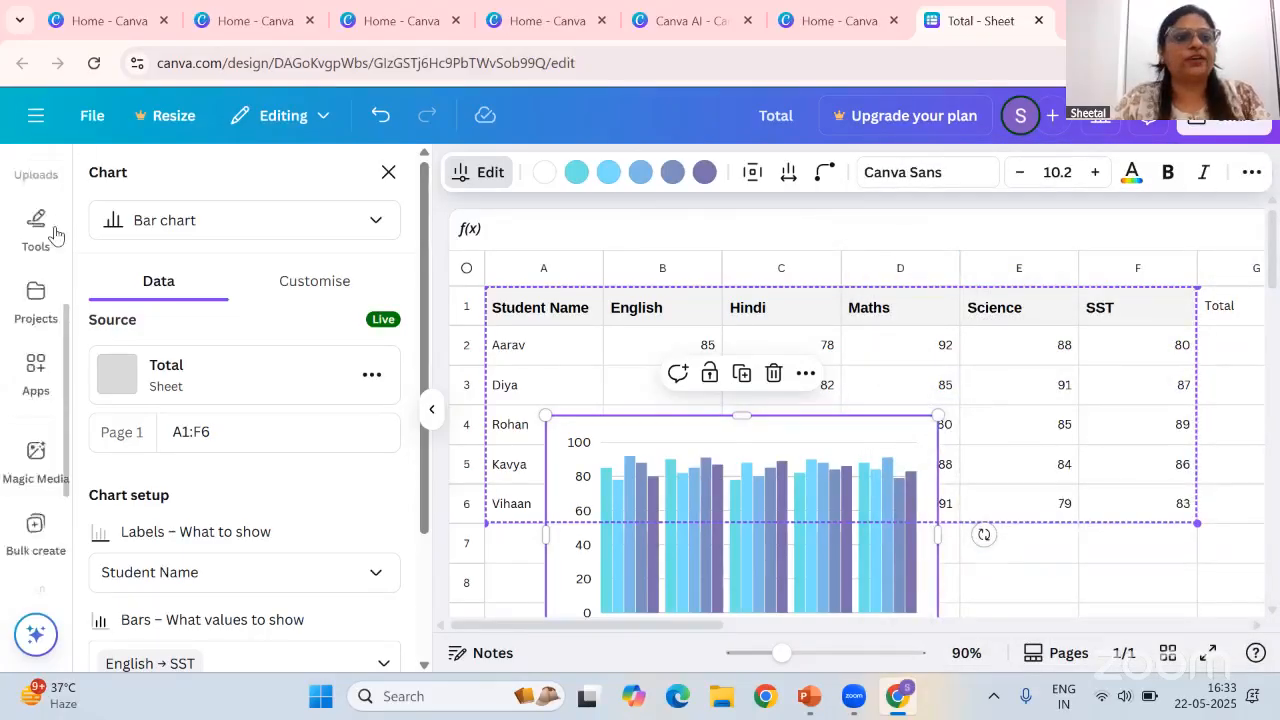
{"action": "left_click", "coordinate": [40, 120]}
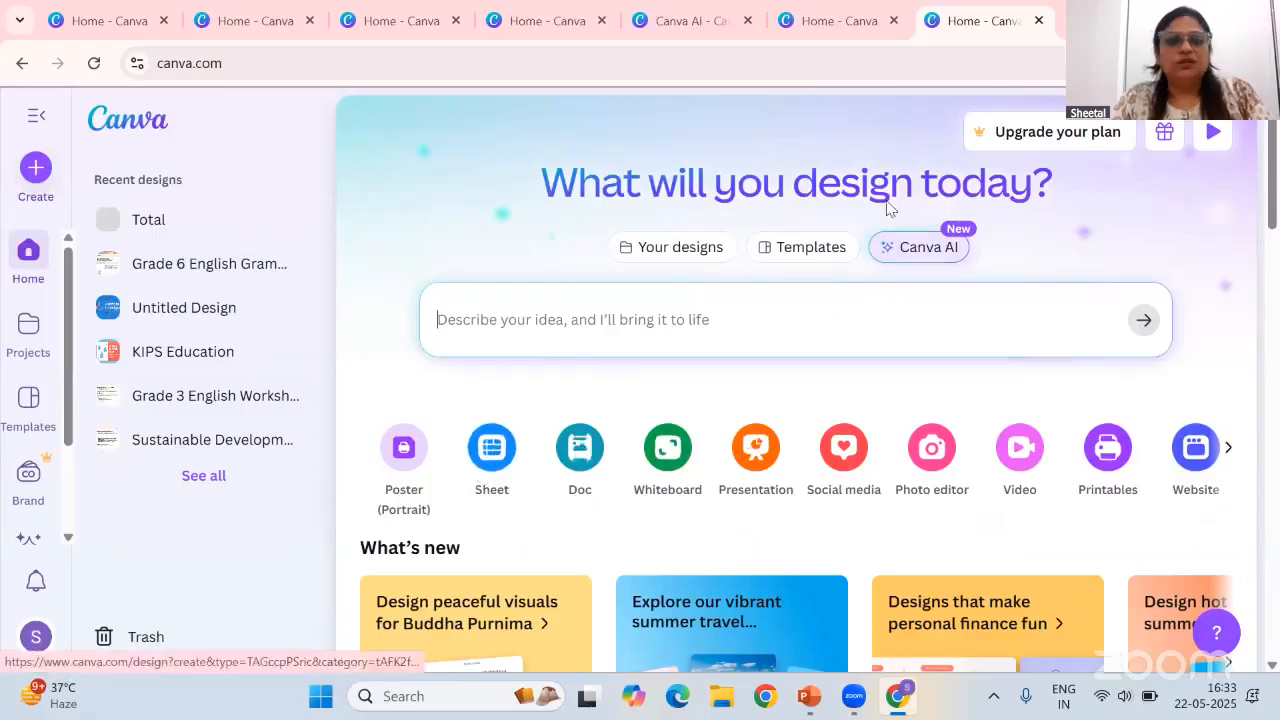
{"action": "left_click", "coordinate": [935, 250]}
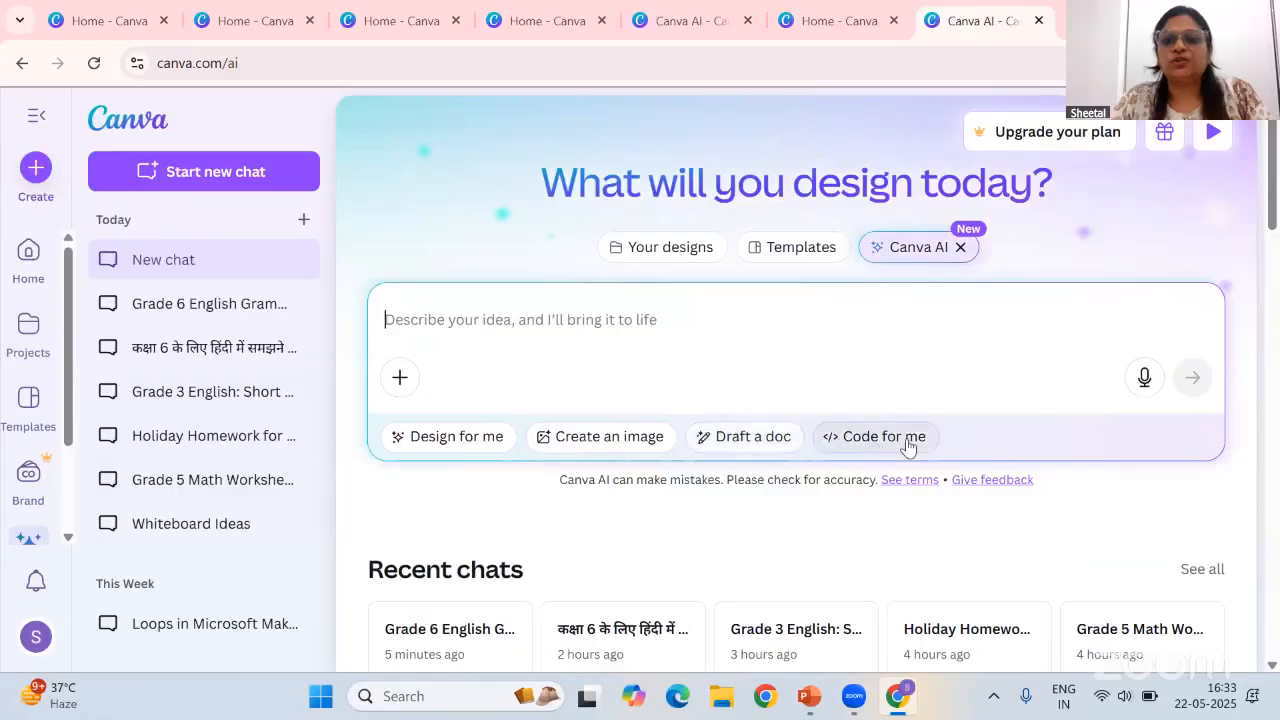
{"action": "left_click", "coordinate": [885, 437]}
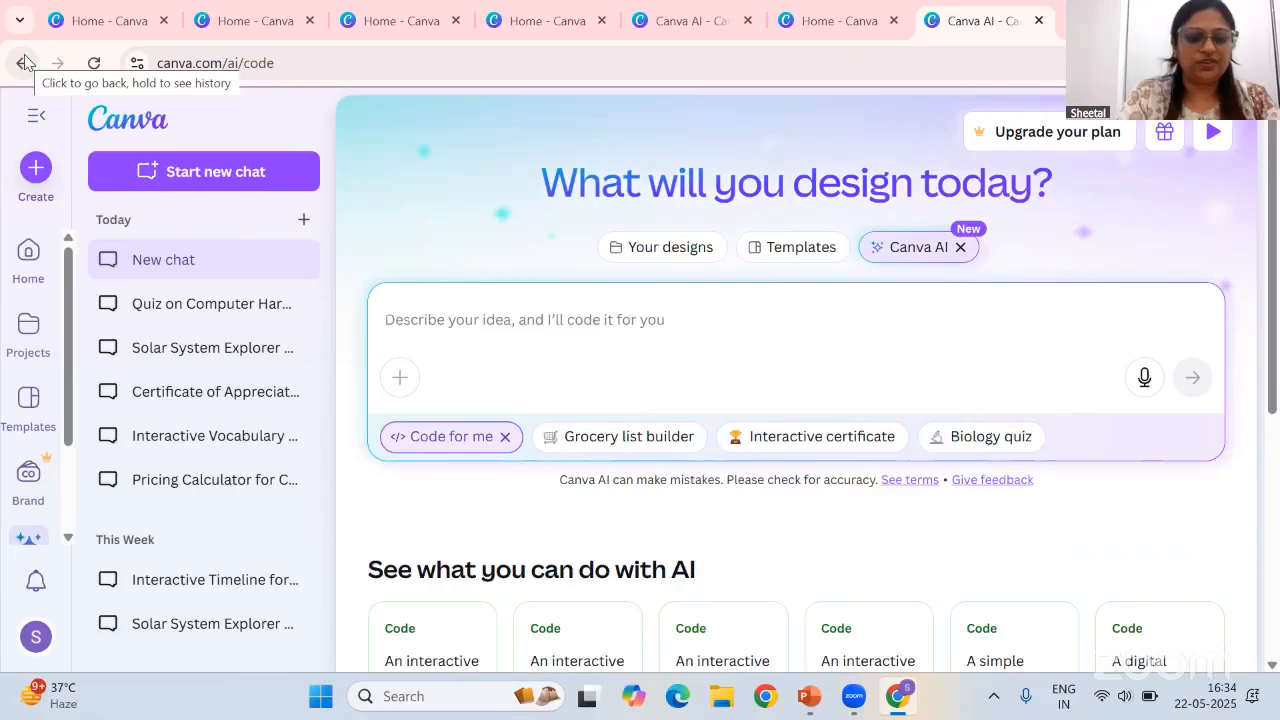
{"action": "type", "text": "cre"}
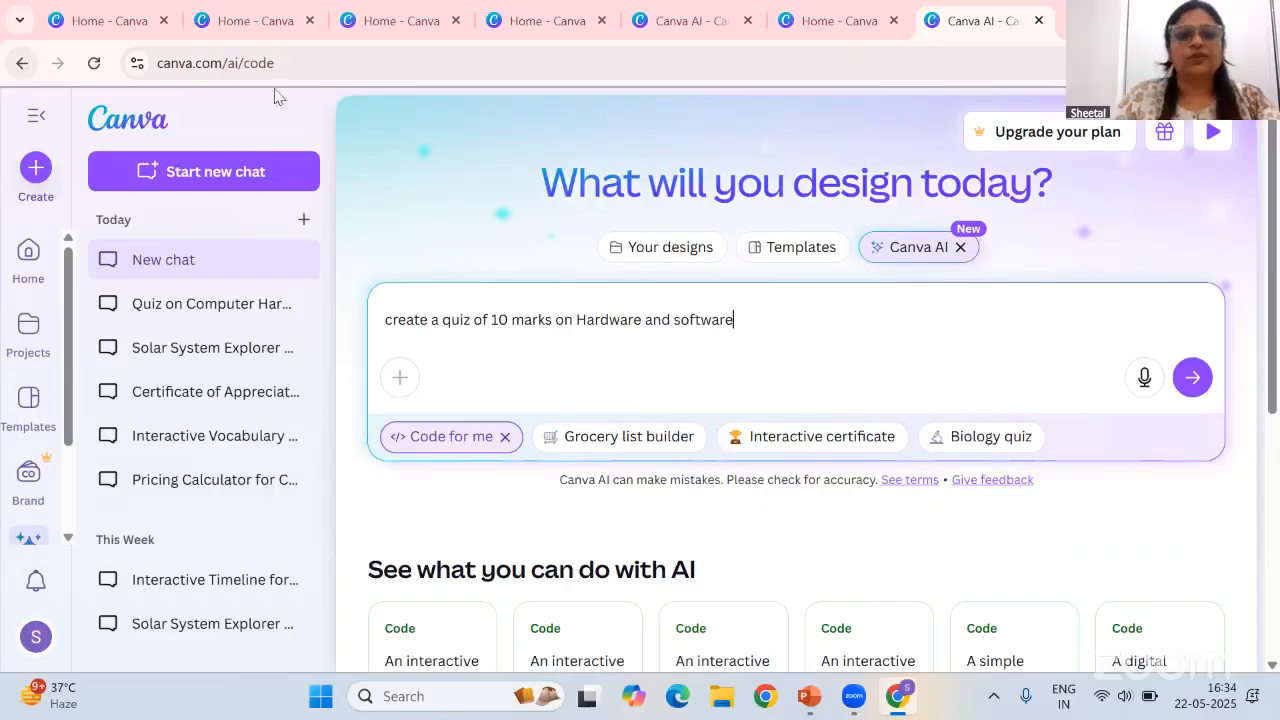
{"action": "left_click", "coordinate": [1192, 377]}
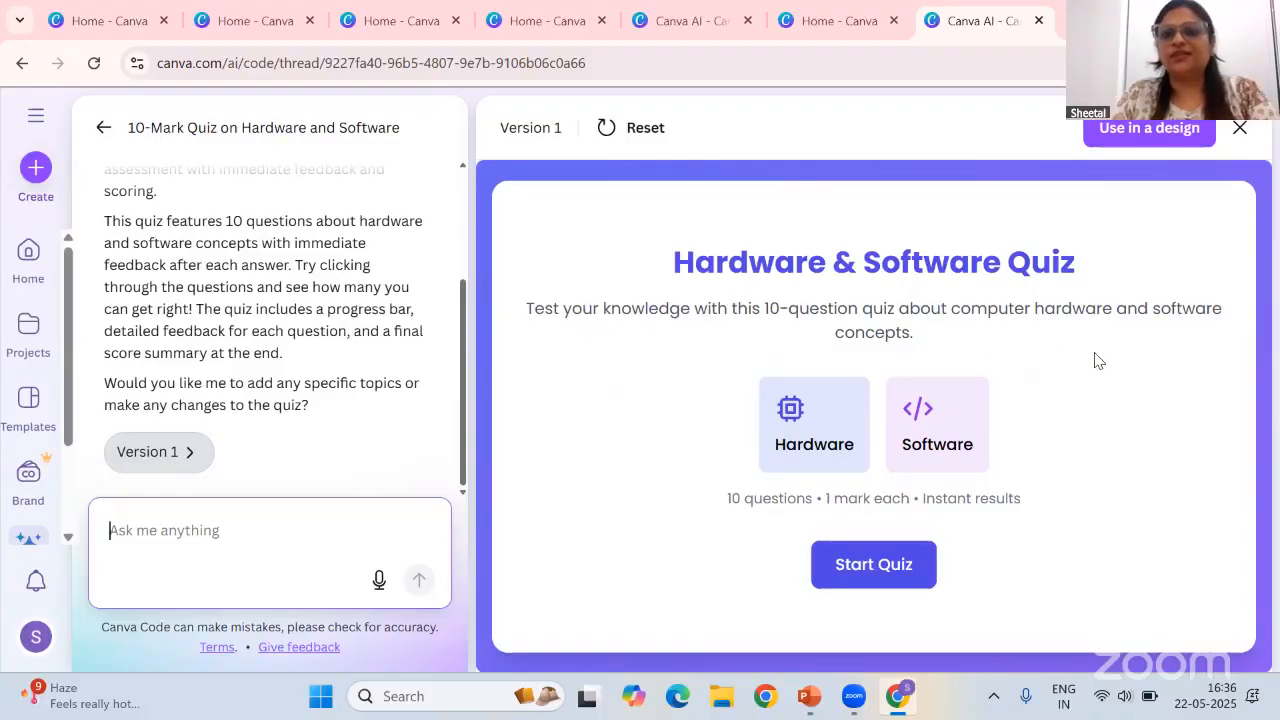
Start the generated Hardware & Software Quiz and answer the first three questions
{"action": "left_click", "coordinate": [893, 575]}
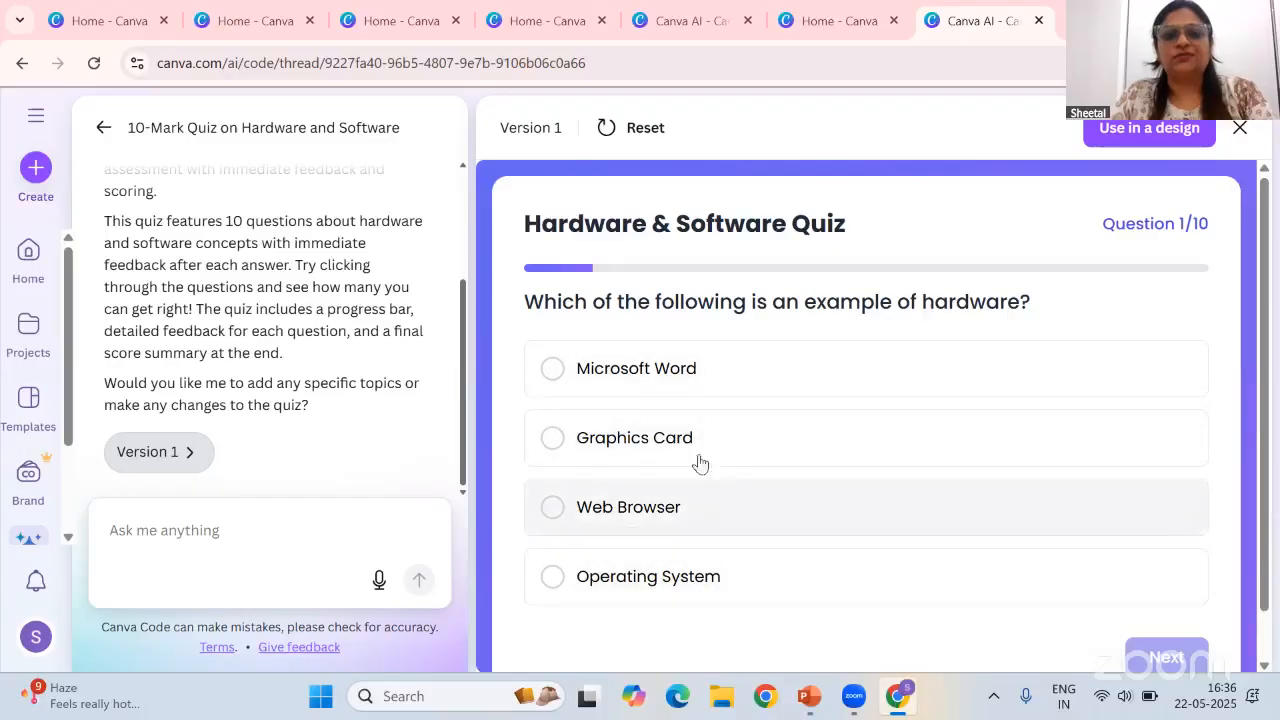
{"action": "left_click", "coordinate": [633, 449]}
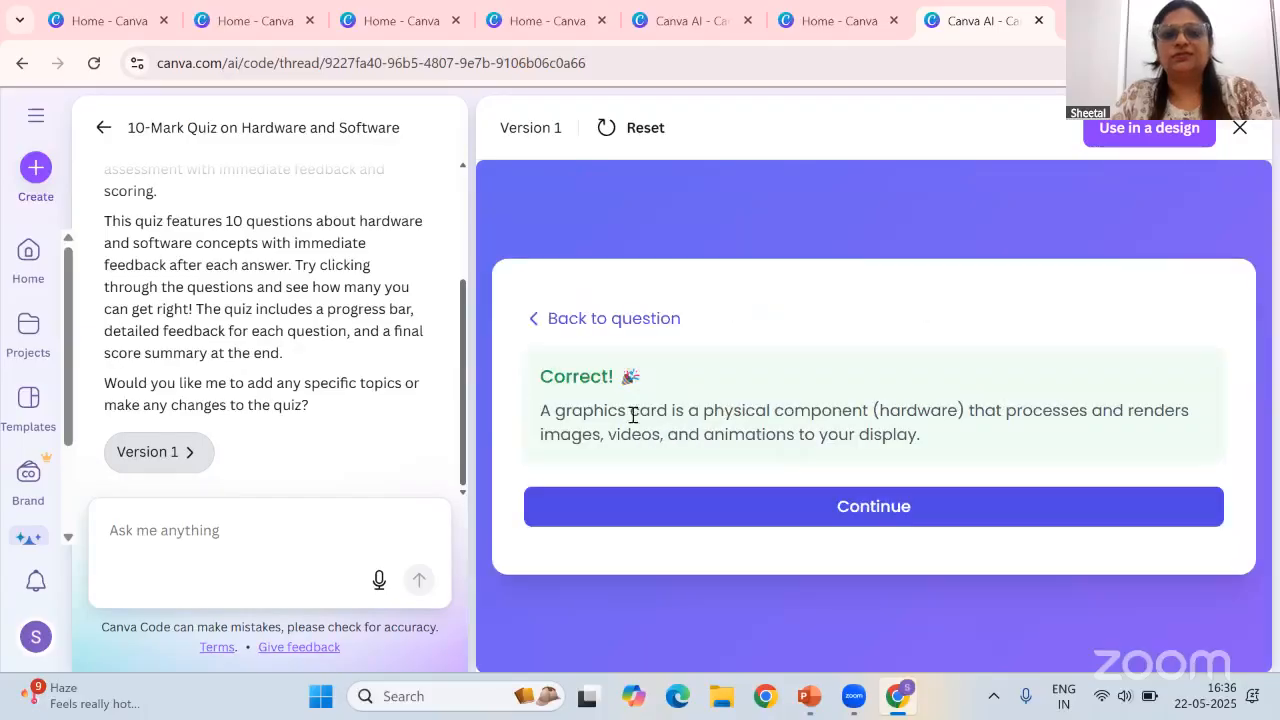
{"action": "left_click", "coordinate": [889, 514]}
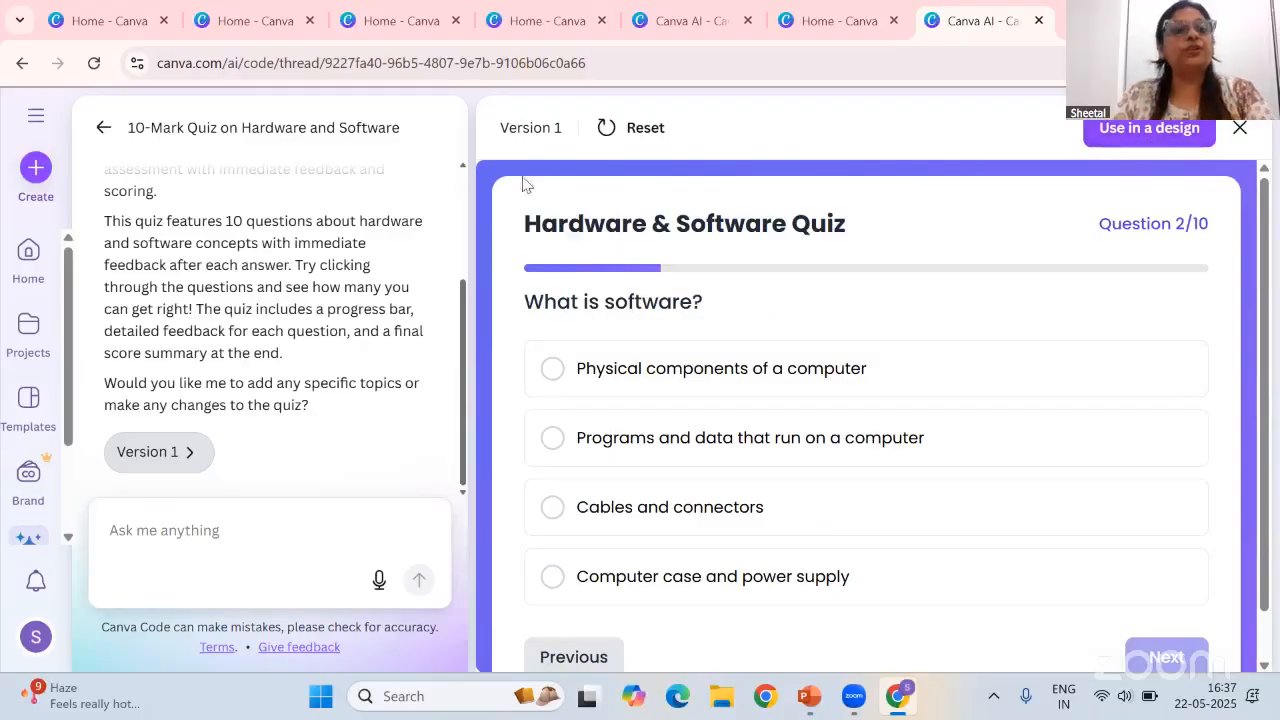
{"action": "left_click", "coordinate": [148, 527]}
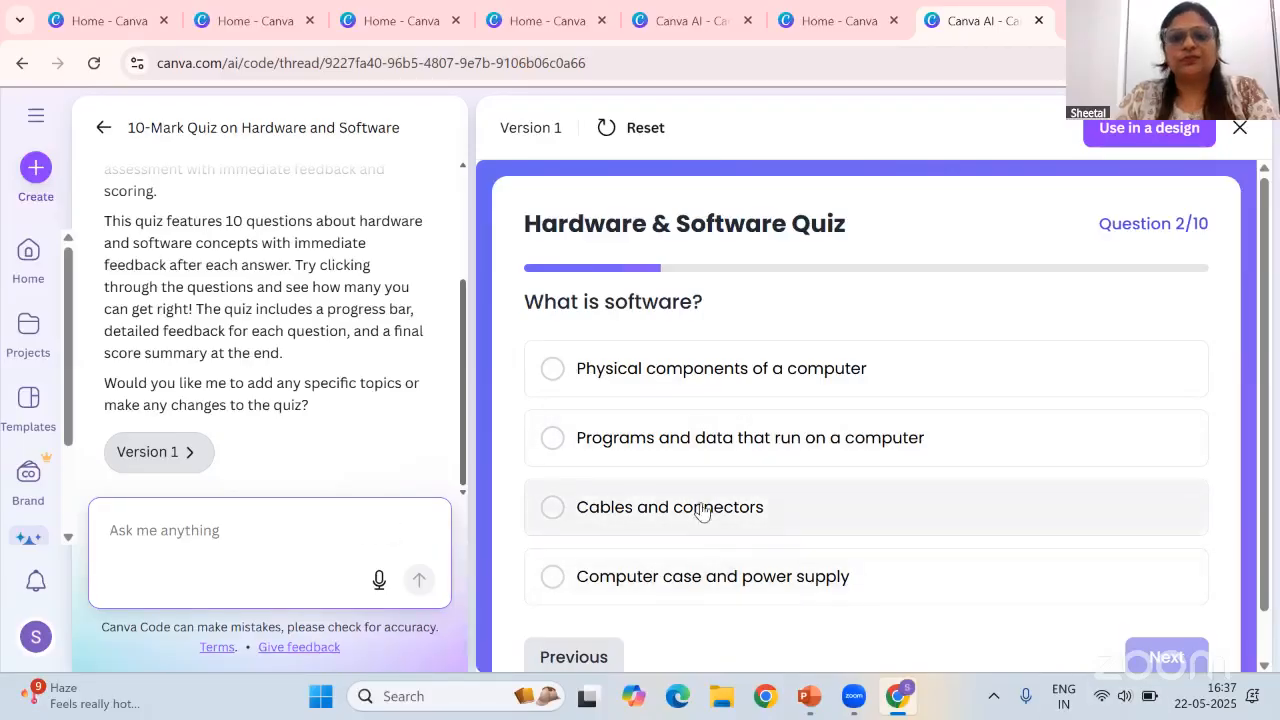
{"action": "left_click", "coordinate": [720, 442]}
{"action": "left_click", "coordinate": [889, 508]}
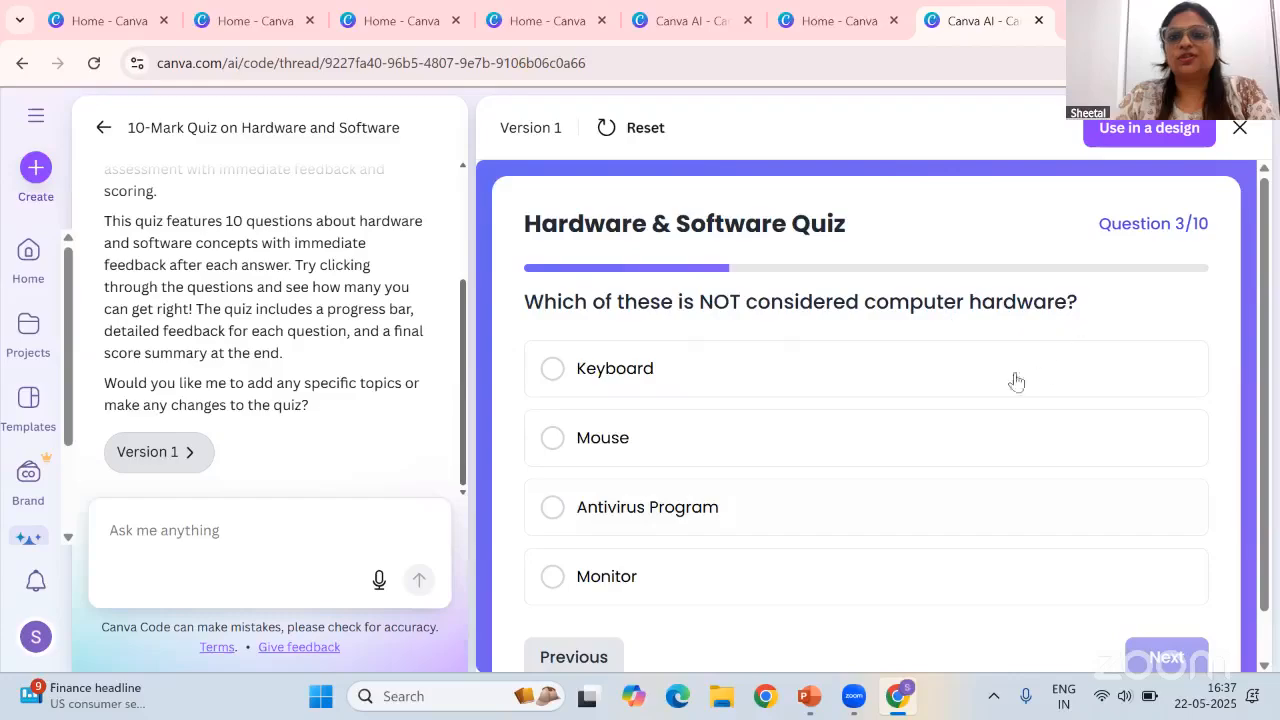
{"action": "left_click", "coordinate": [651, 509]}
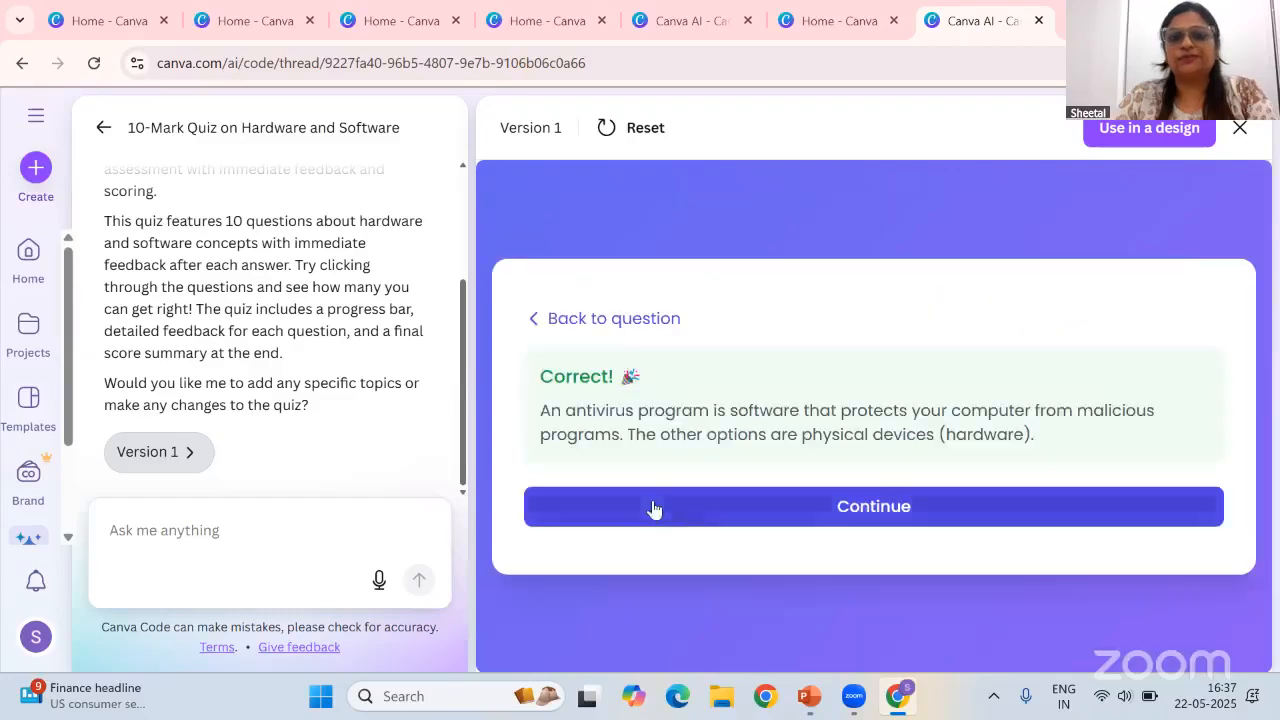
{"action": "left_click", "coordinate": [870, 521]}
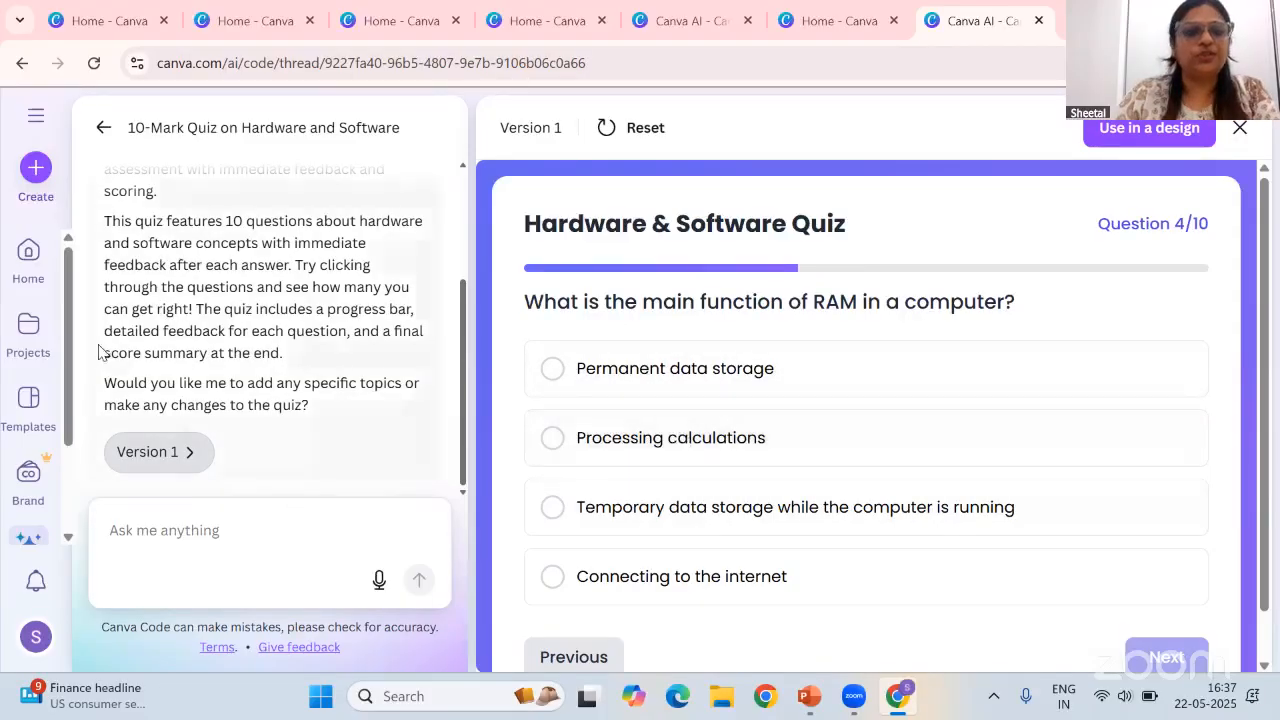
Close the quiz preview, return to Code for me, and browse its example ideas
{"action": "left_click", "coordinate": [1247, 134]}
{"action": "left_click", "coordinate": [400, 550]}
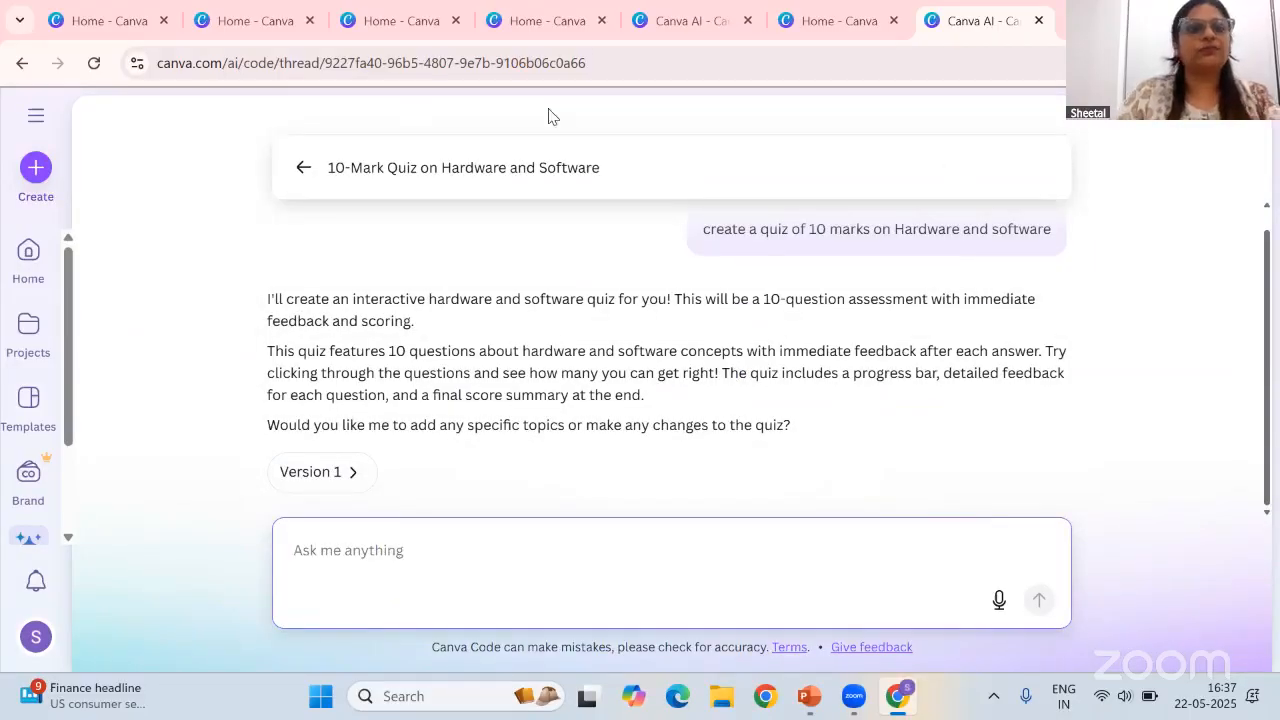
{"action": "left_click", "coordinate": [300, 172]}
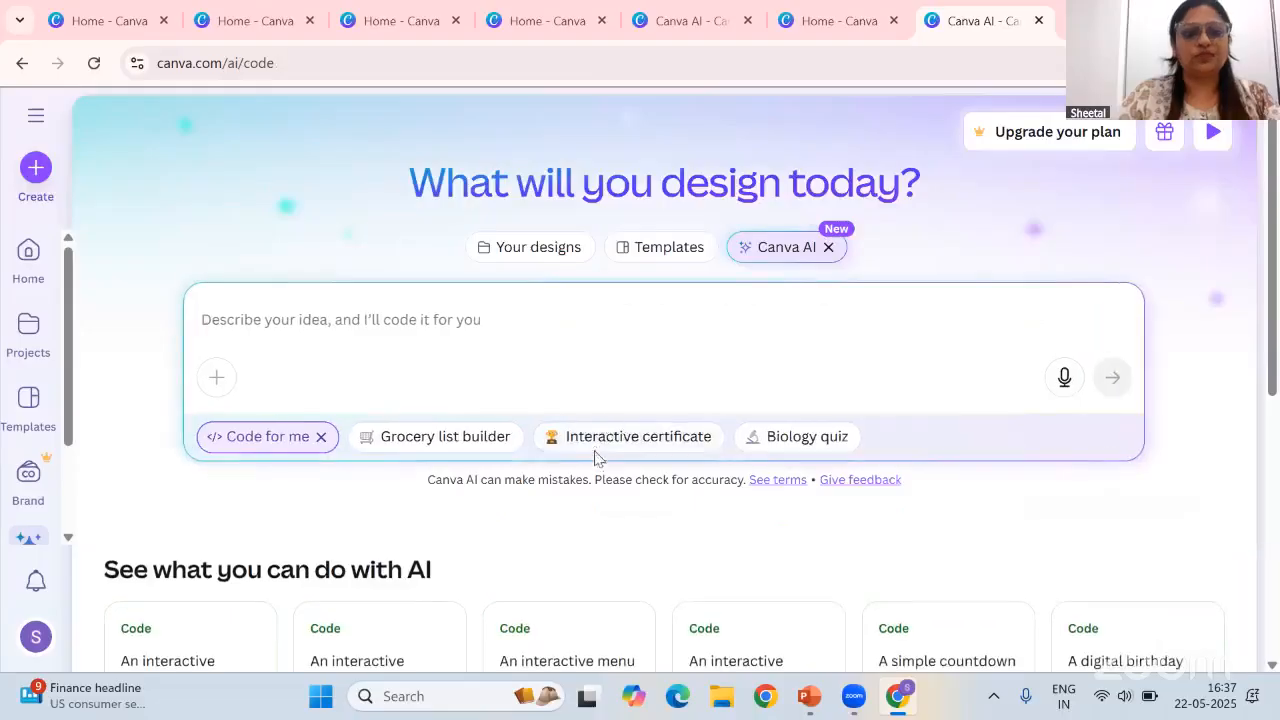
{"action": "scroll", "coordinate": [594, 458], "scroll_direction": "down", "scroll_amount": 2}
{"action": "scroll", "coordinate": [594, 458], "scroll_direction": "down", "scroll_amount": 3}
{"action": "scroll", "coordinate": [594, 474], "scroll_direction": "up", "scroll_amount": 1}
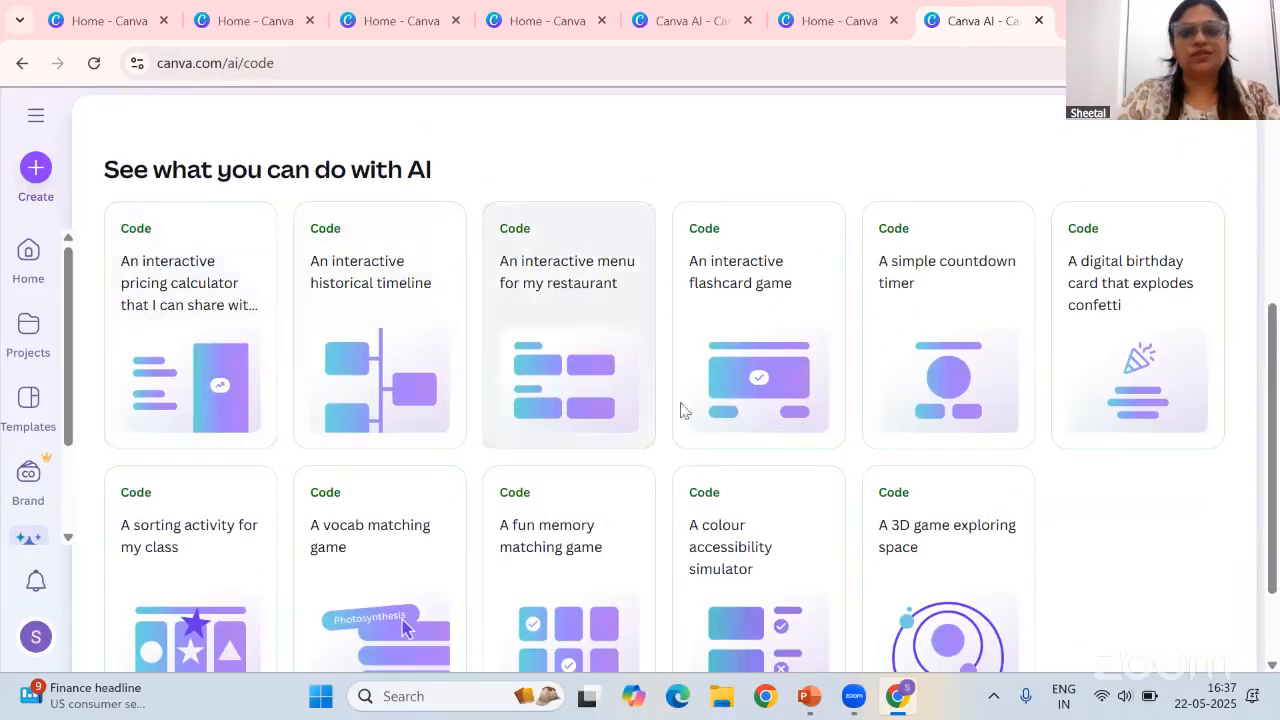
Pick the 3D space exploration game example and submit its prompt to Code for me
{"action": "scroll", "coordinate": [974, 557], "scroll_direction": "down", "scroll_amount": 1}
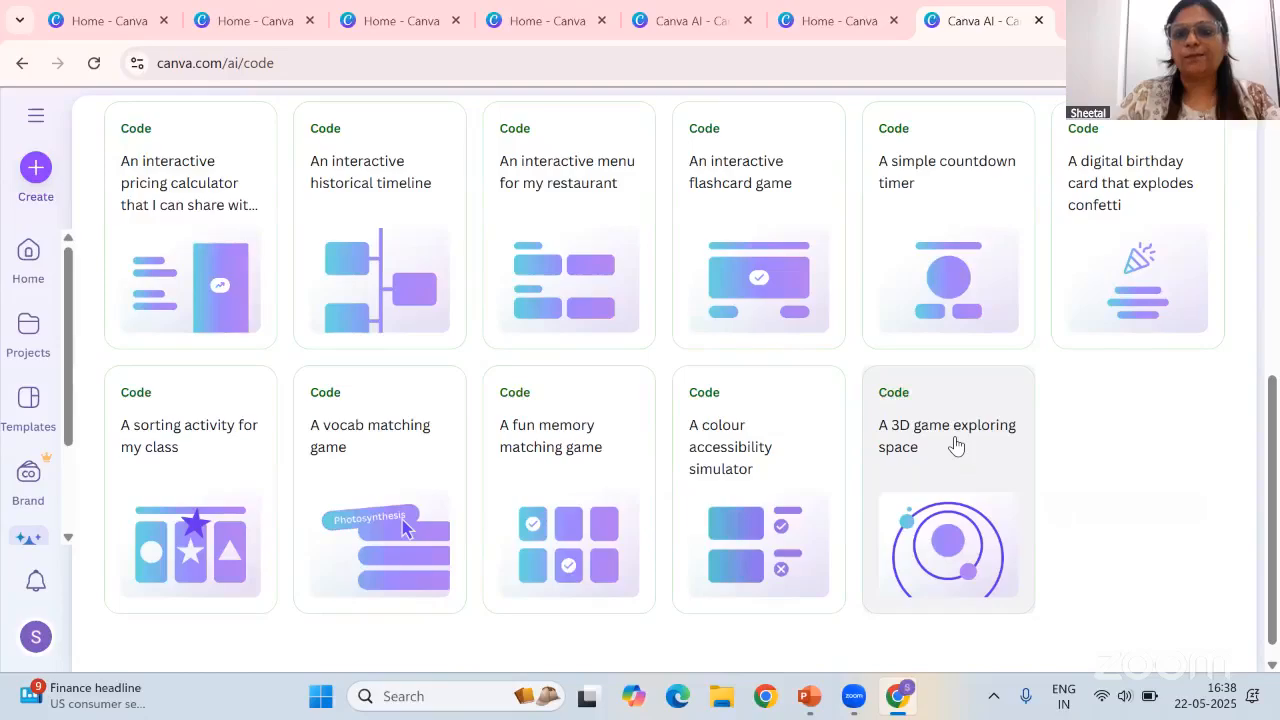
{"action": "left_click", "coordinate": [1022, 503]}
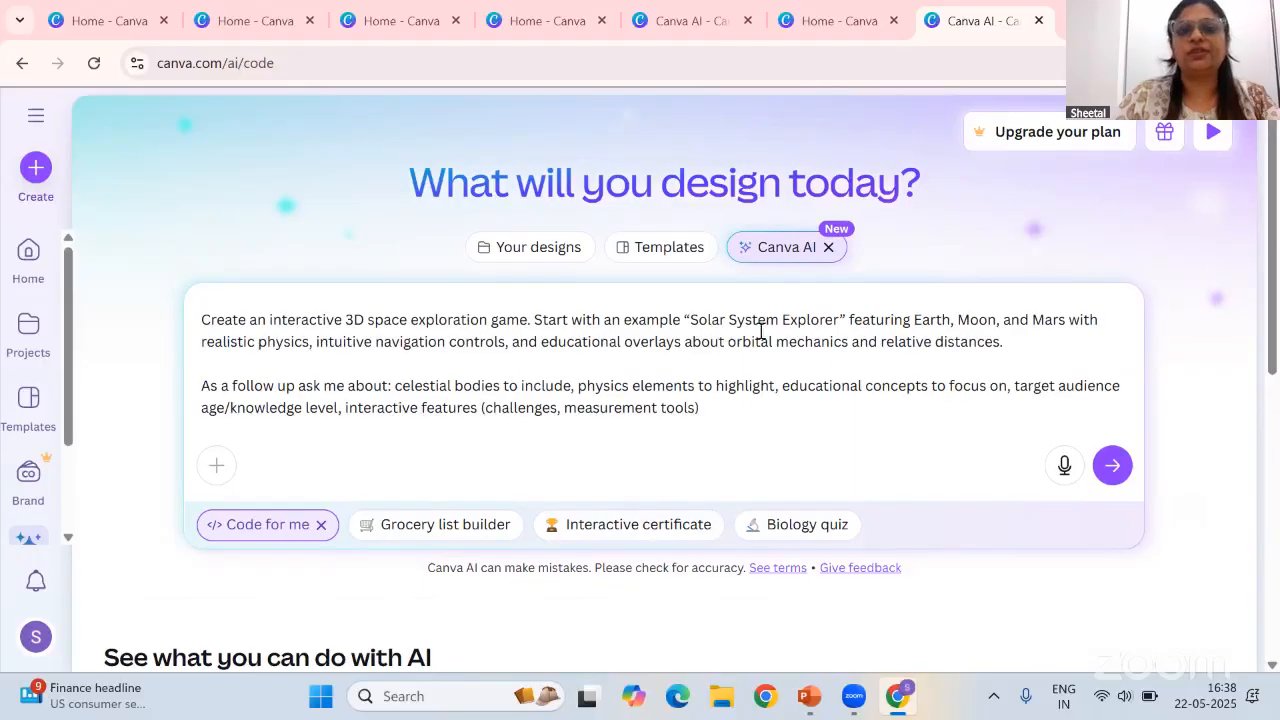
{"action": "left_click", "coordinate": [1111, 465]}
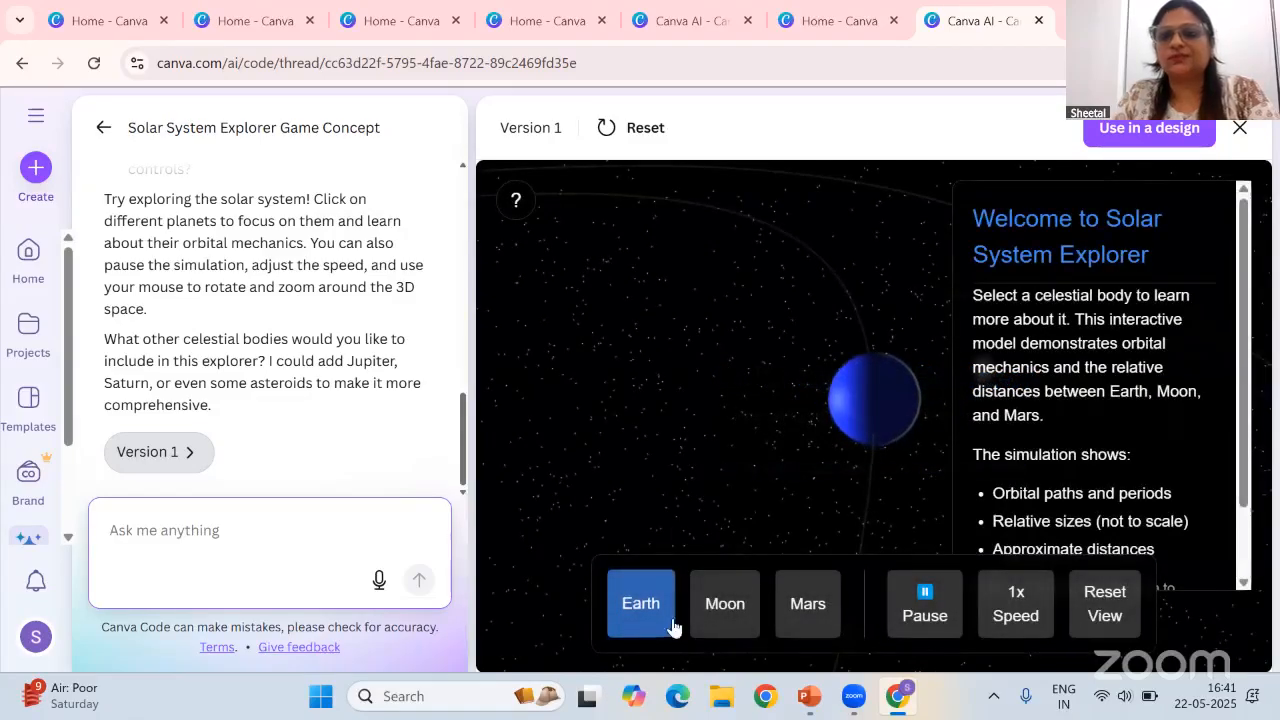
Explore the generated Solar System Explorer by selecting Moon, Mars and Earth and reading each information panel
{"action": "left_click", "coordinate": [728, 617]}
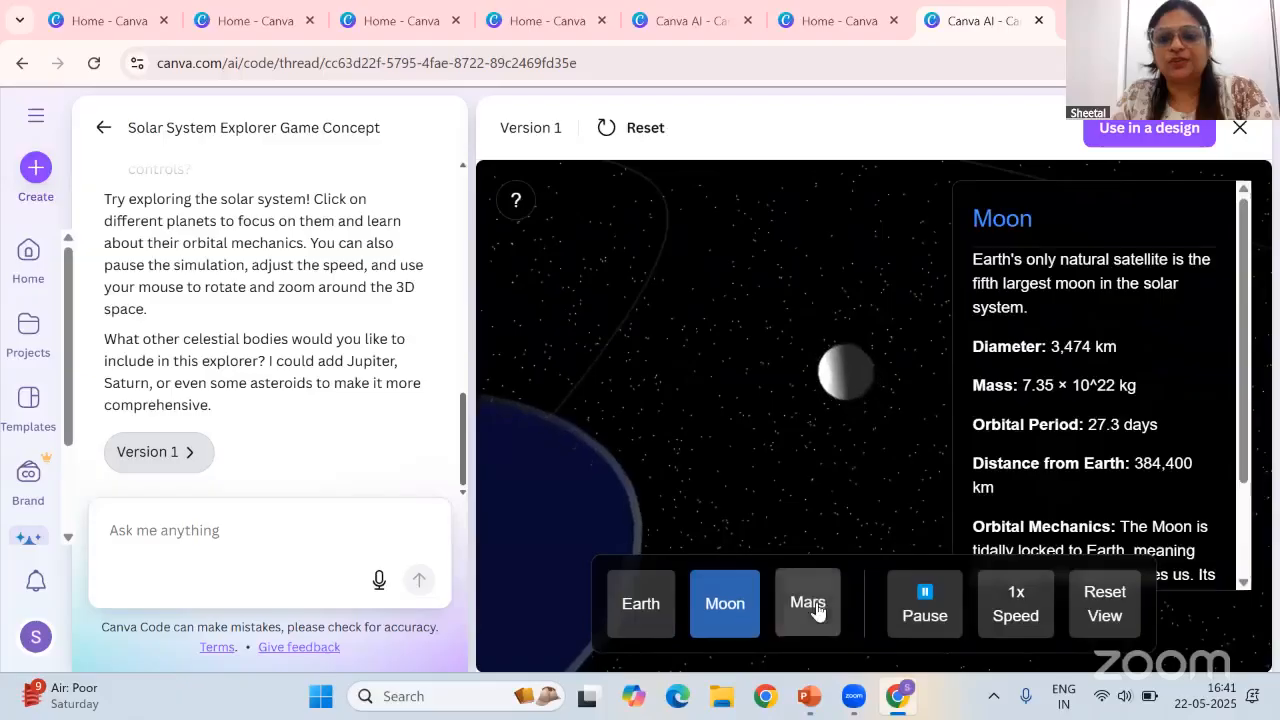
{"action": "left_click", "coordinate": [812, 608]}
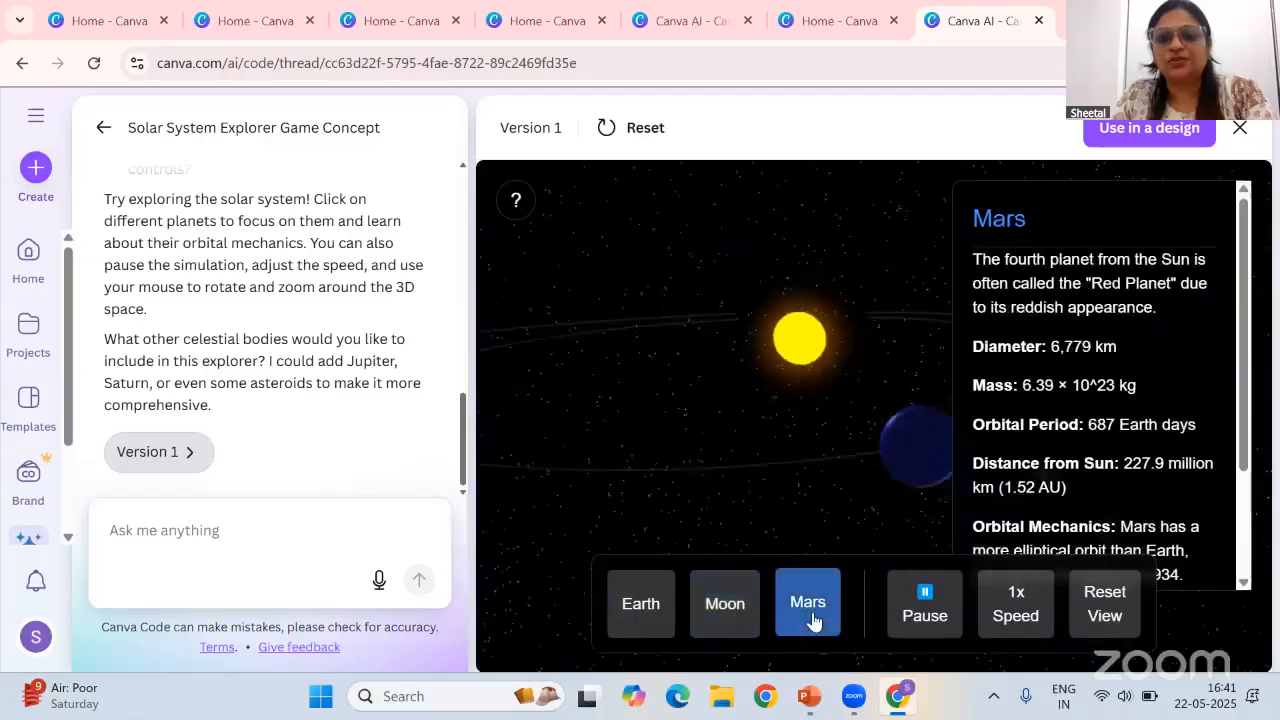
{"action": "left_click", "coordinate": [923, 618]}
{"action": "left_click", "coordinate": [925, 618]}
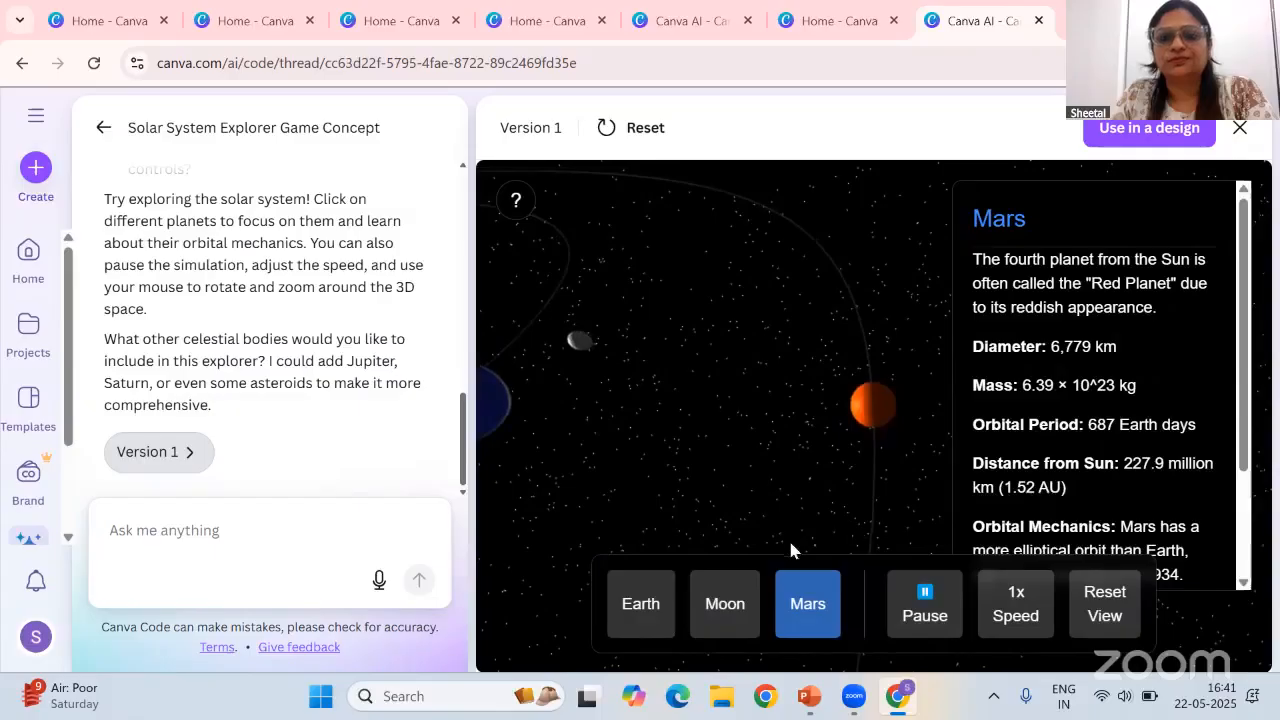
{"action": "left_click", "coordinate": [641, 605]}
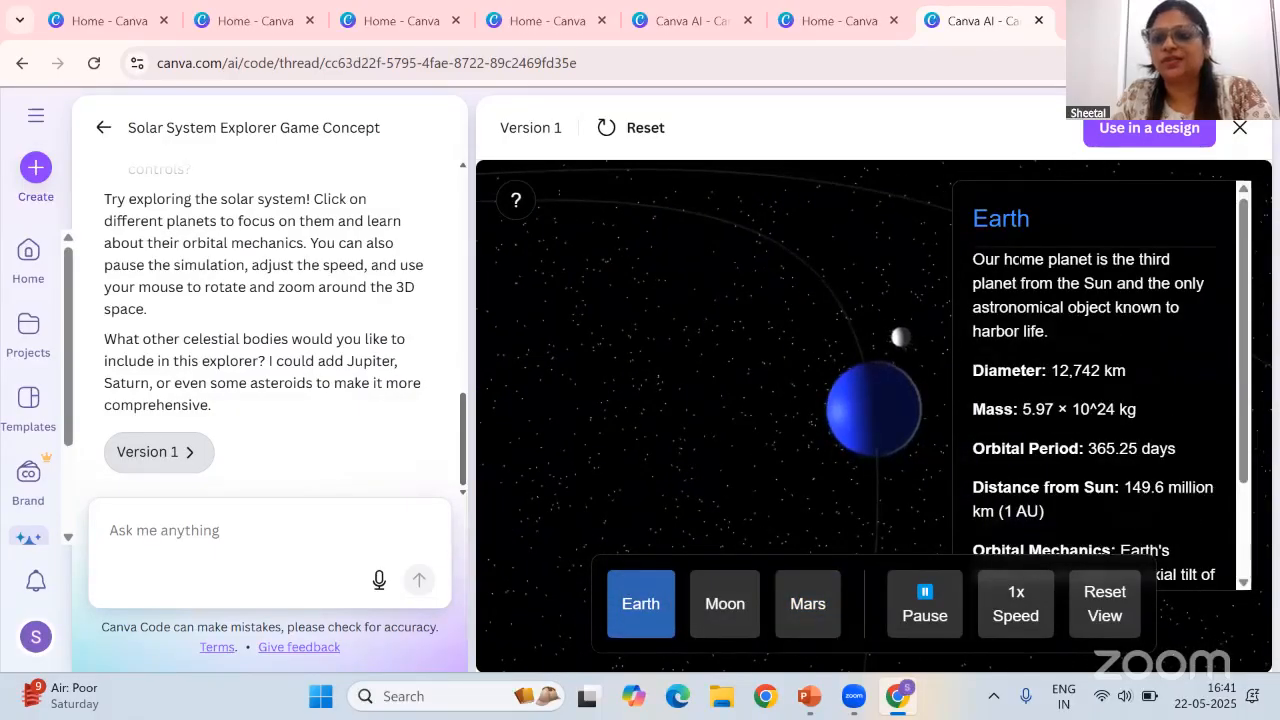
{"action": "left_click_drag", "start_coordinate": [1248, 400], "coordinate": [1252, 540]}
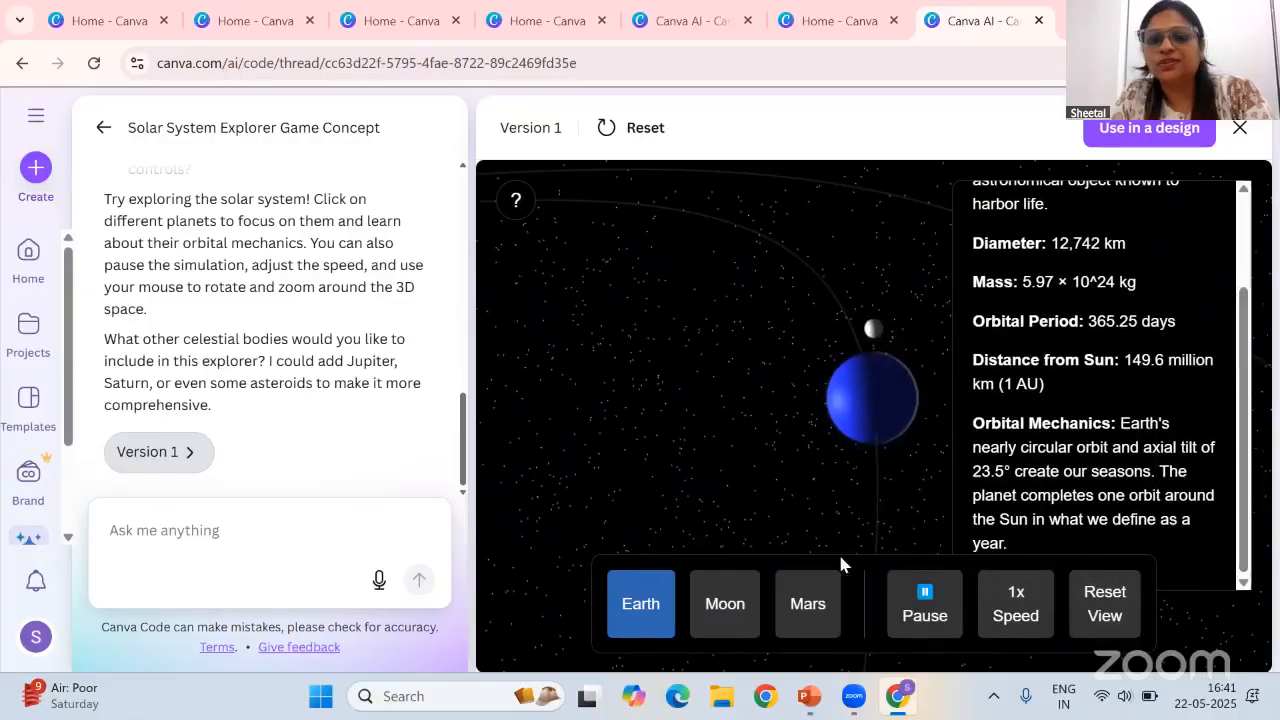
{"action": "left_click", "coordinate": [724, 612]}
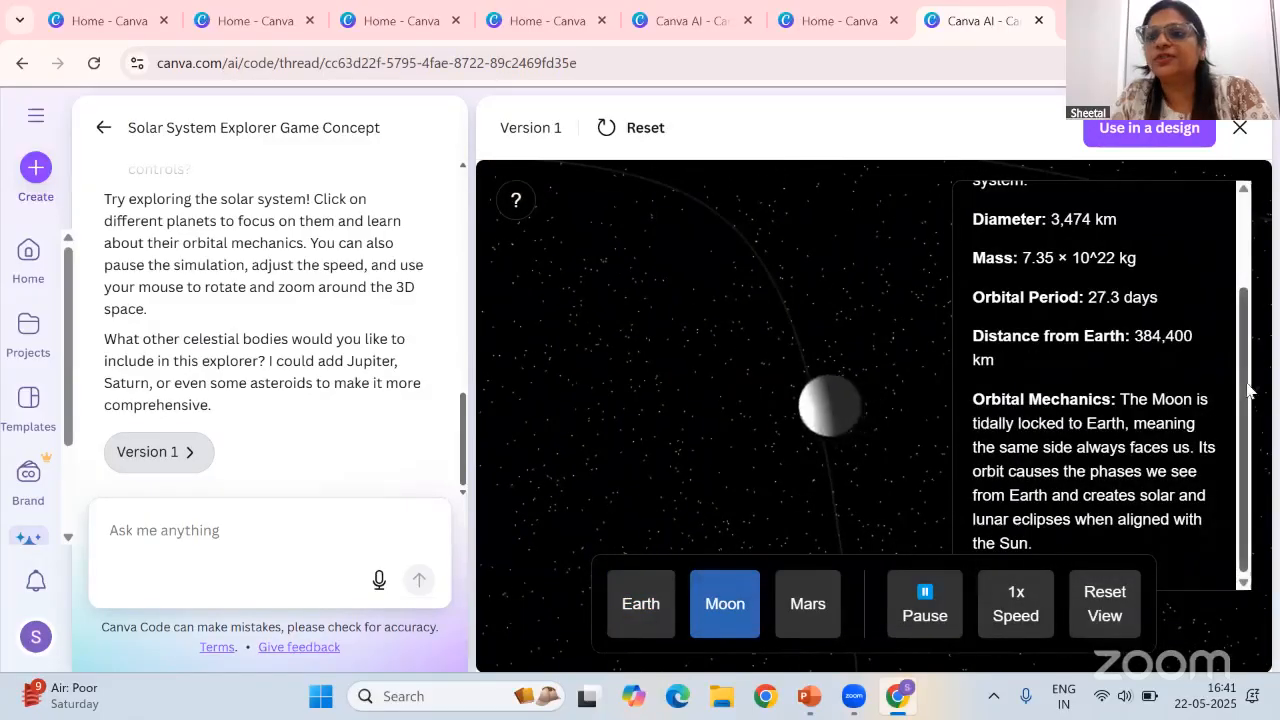
{"action": "left_click_drag", "start_coordinate": [1244, 390], "coordinate": [1240, 303]}
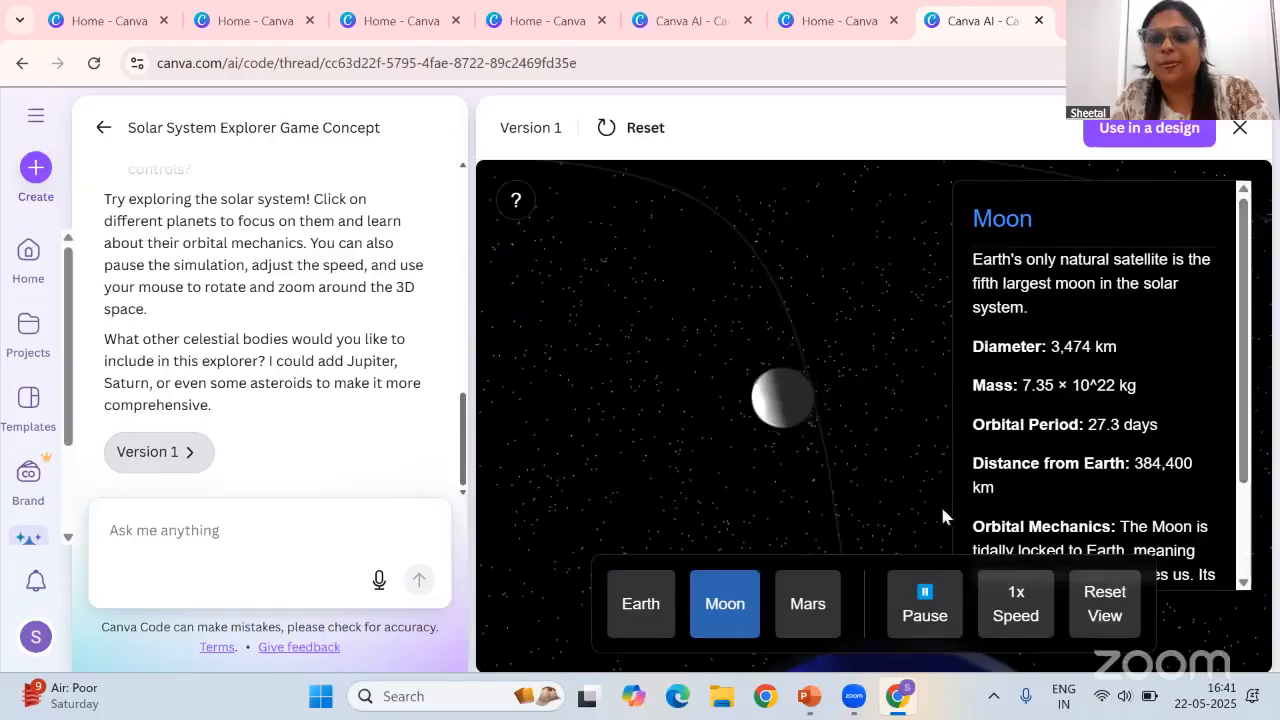
{"action": "left_click", "coordinate": [820, 604]}
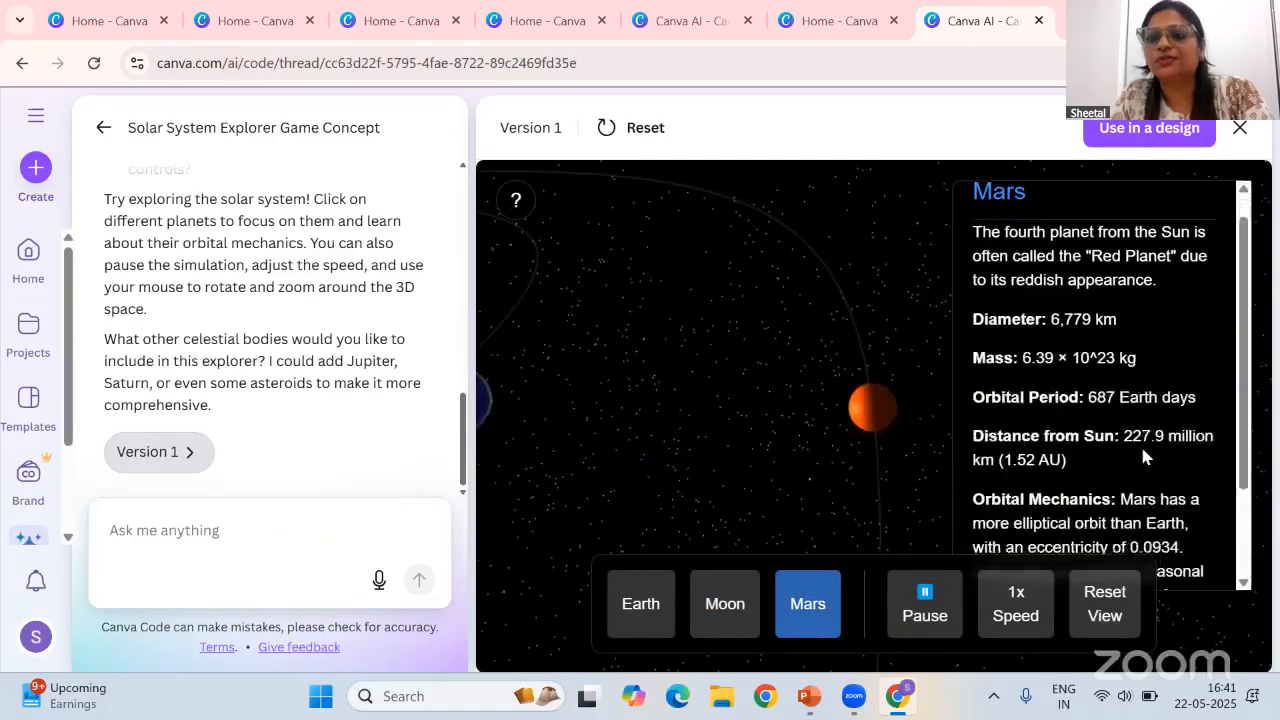
{"action": "scroll", "coordinate": [1143, 451], "scroll_direction": "down", "scroll_amount": 2}
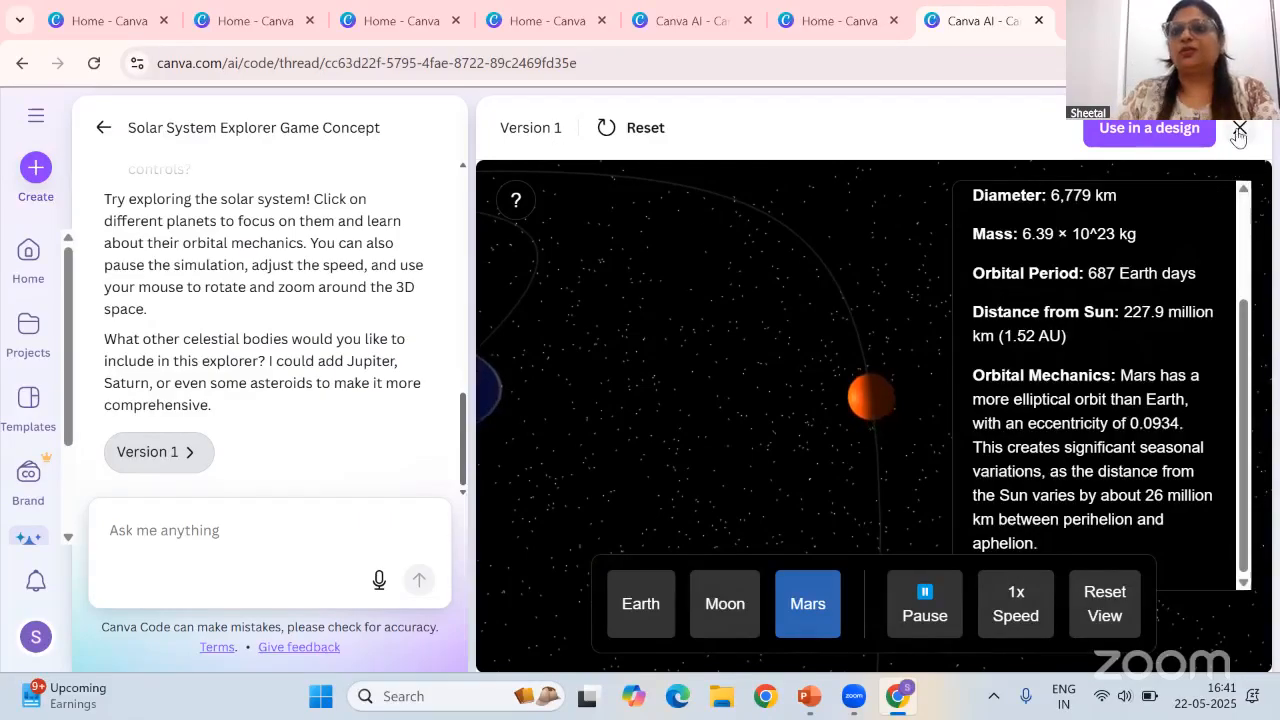
Leave the game thread and browse the Code for me example ideas again
{"action": "left_click", "coordinate": [101, 130]}
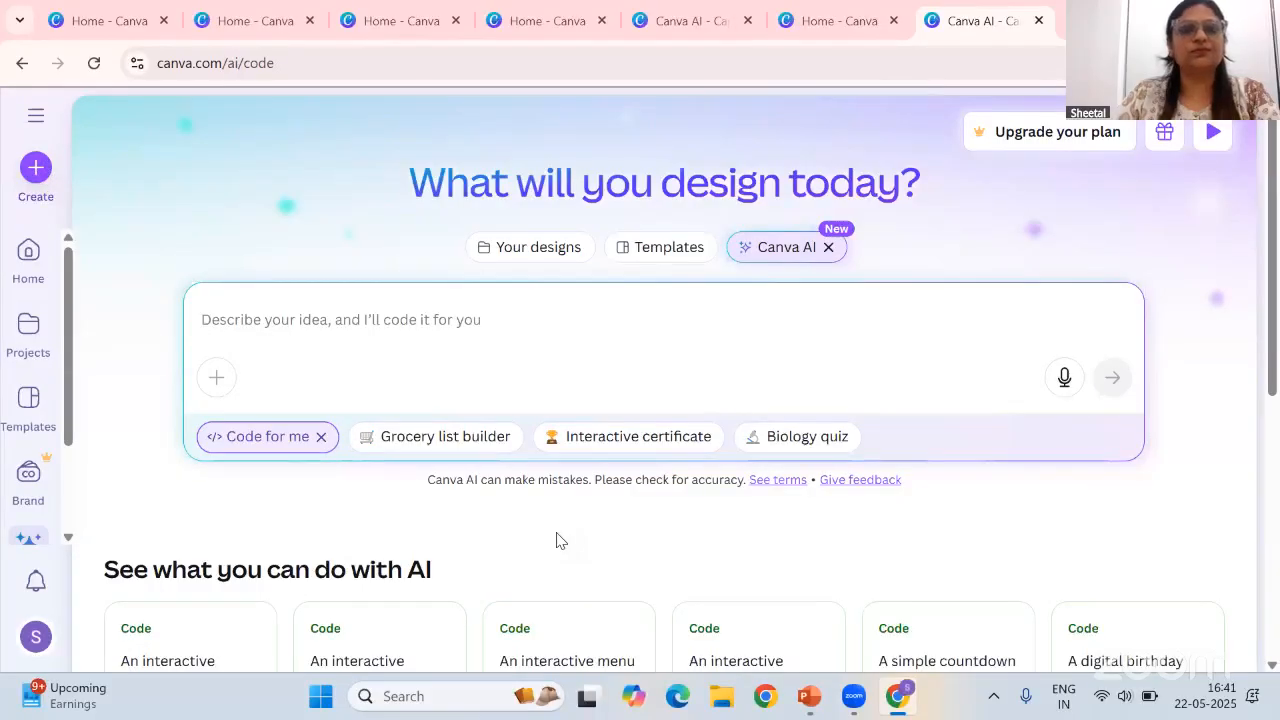
{"action": "scroll", "coordinate": [557, 541], "scroll_direction": "down", "scroll_amount": 3}
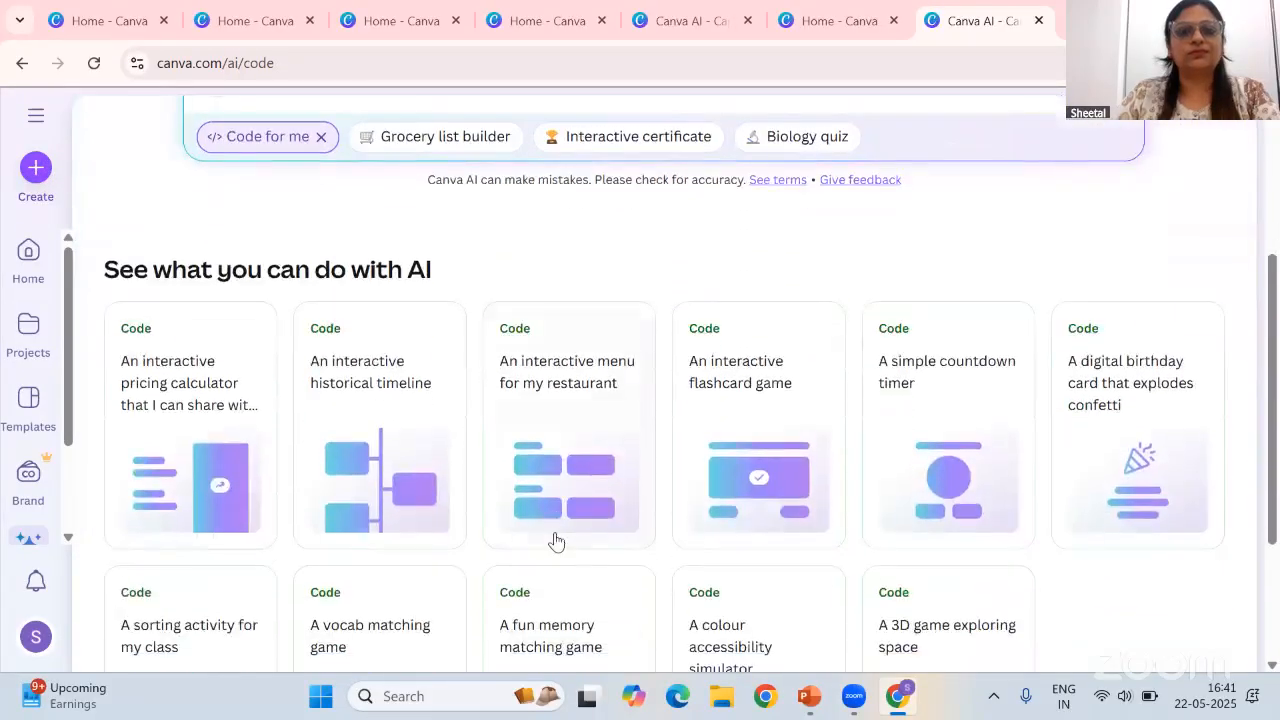
{"action": "scroll", "coordinate": [591, 580], "scroll_direction": "down", "scroll_amount": 1}
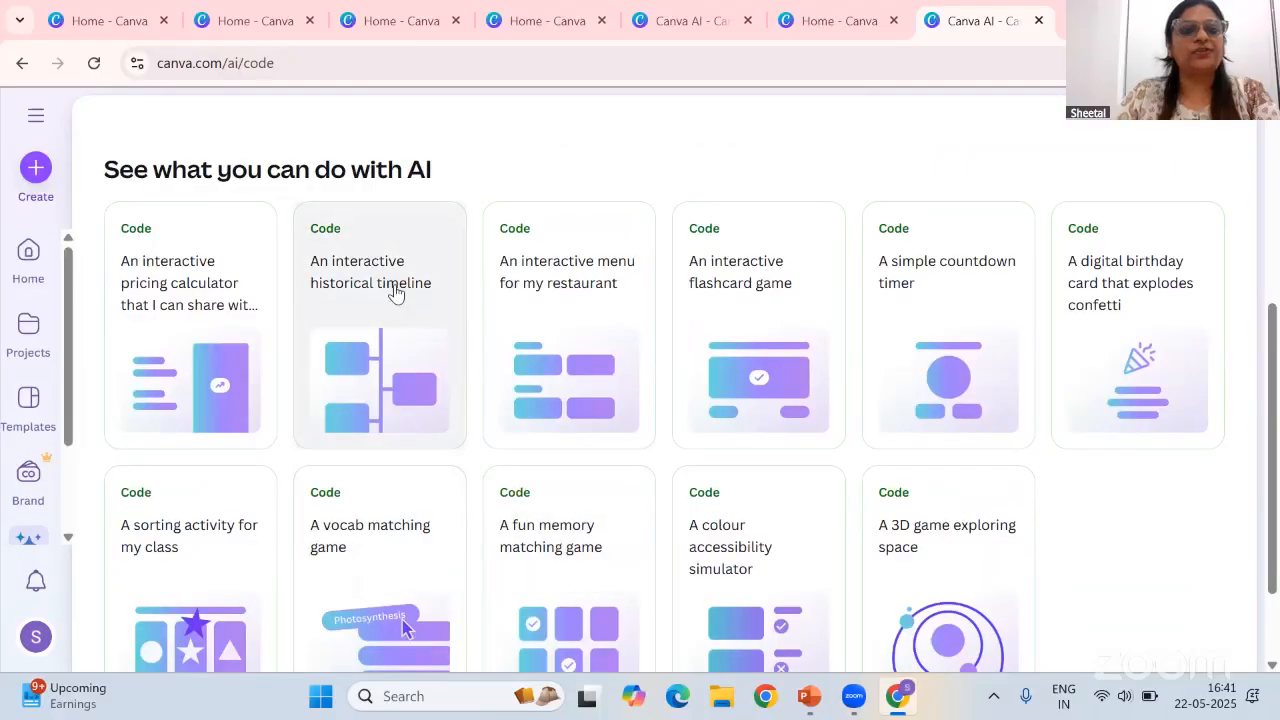
{"action": "scroll", "coordinate": [491, 480], "scroll_direction": "down", "scroll_amount": 1}
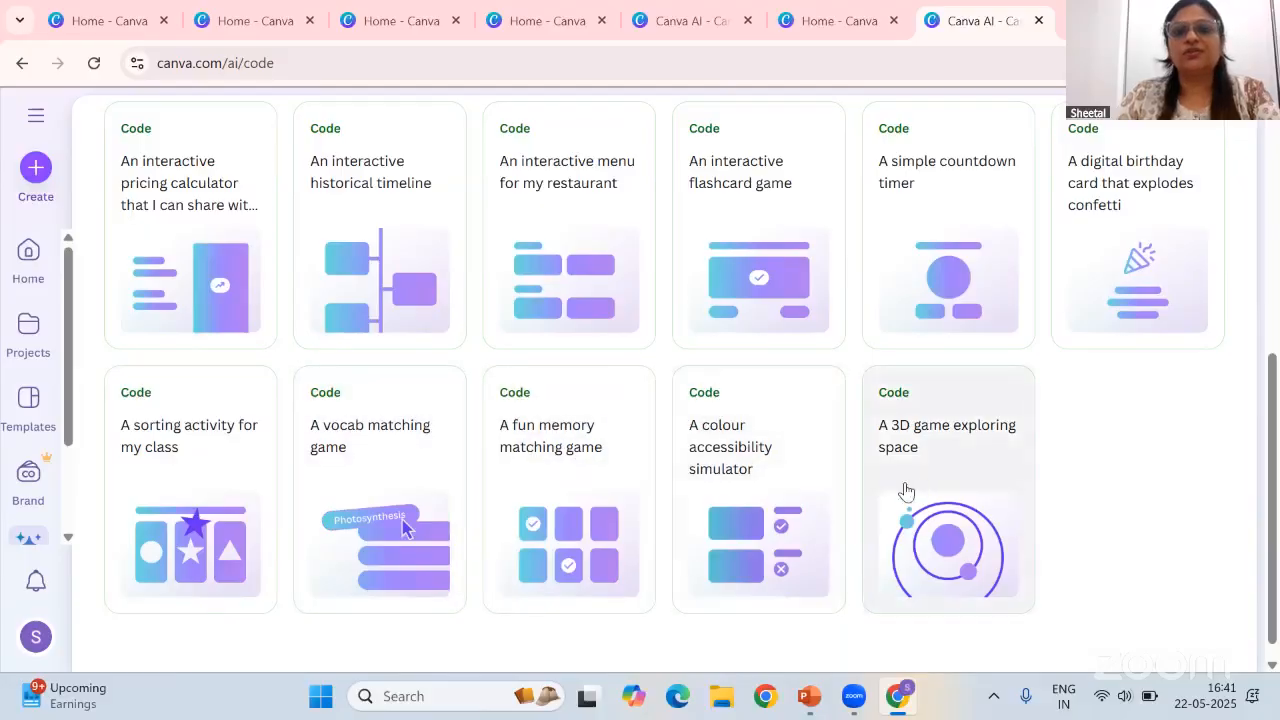
{"action": "scroll", "coordinate": [906, 491], "scroll_direction": "up", "scroll_amount": 1}
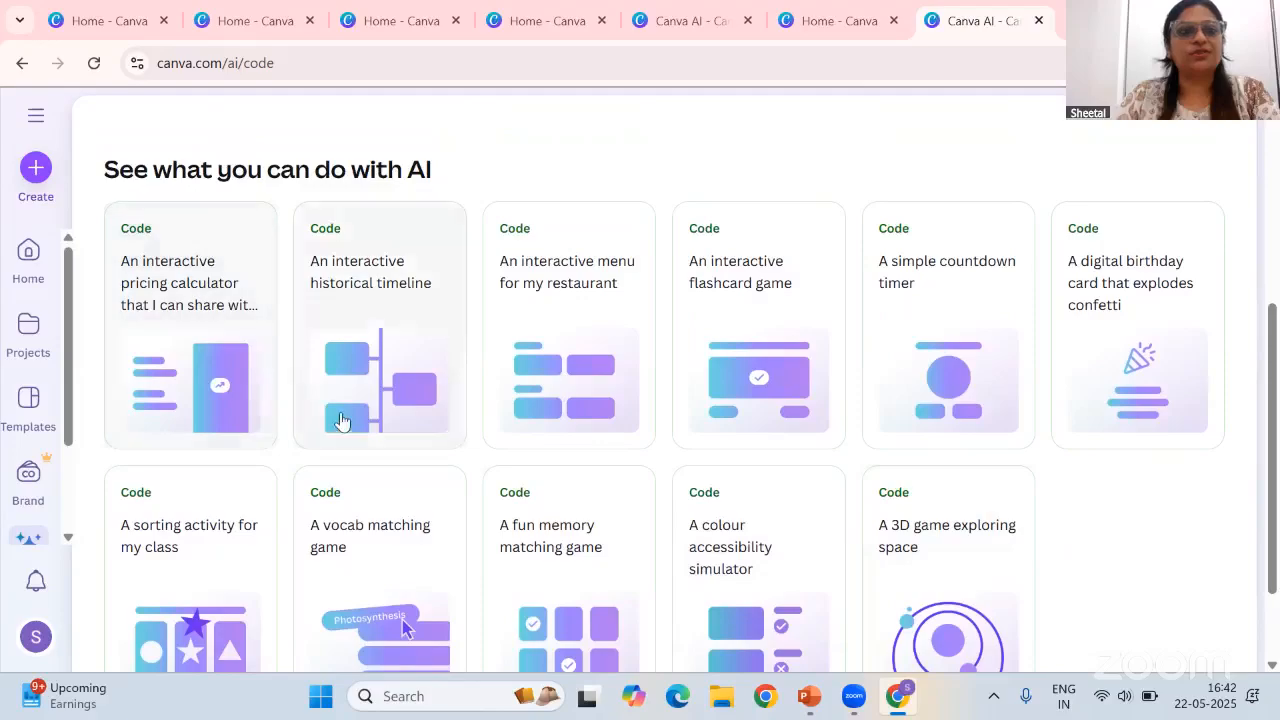
{"action": "scroll", "coordinate": [548, 485], "scroll_direction": "up", "scroll_amount": 3}
{"action": "scroll", "coordinate": [548, 485], "scroll_direction": "up", "scroll_amount": 1}
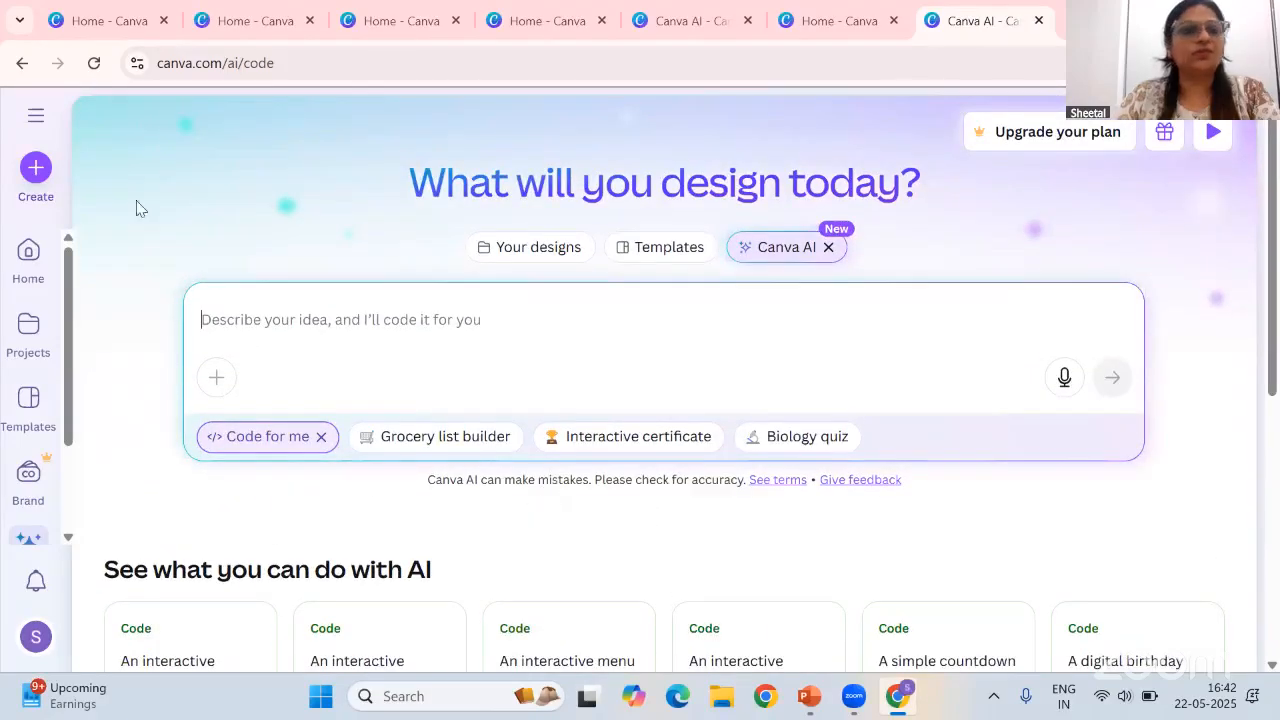
Open Canva AI's Create an image and generate an image from the prompt: create an image on 3 rs' Reduce, Reuse and recycle
{"action": "left_click", "coordinate": [35, 167]}
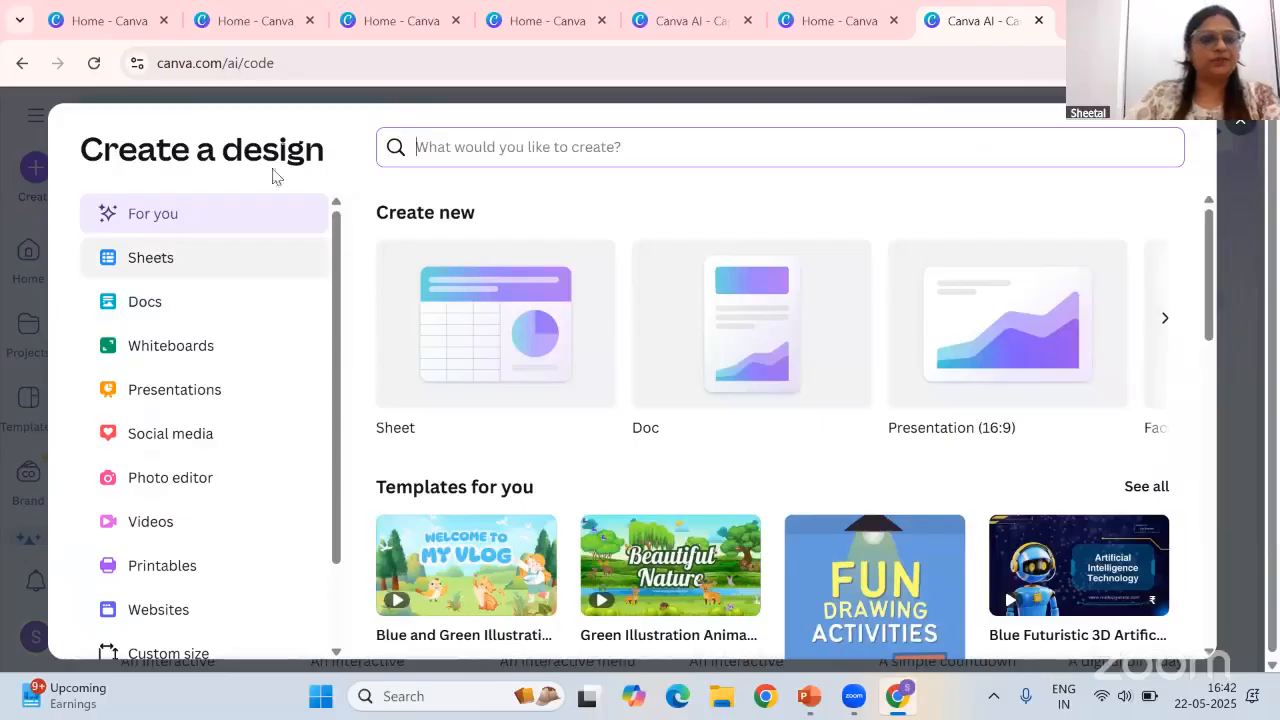
{"action": "left_click", "coordinate": [3, 346]}
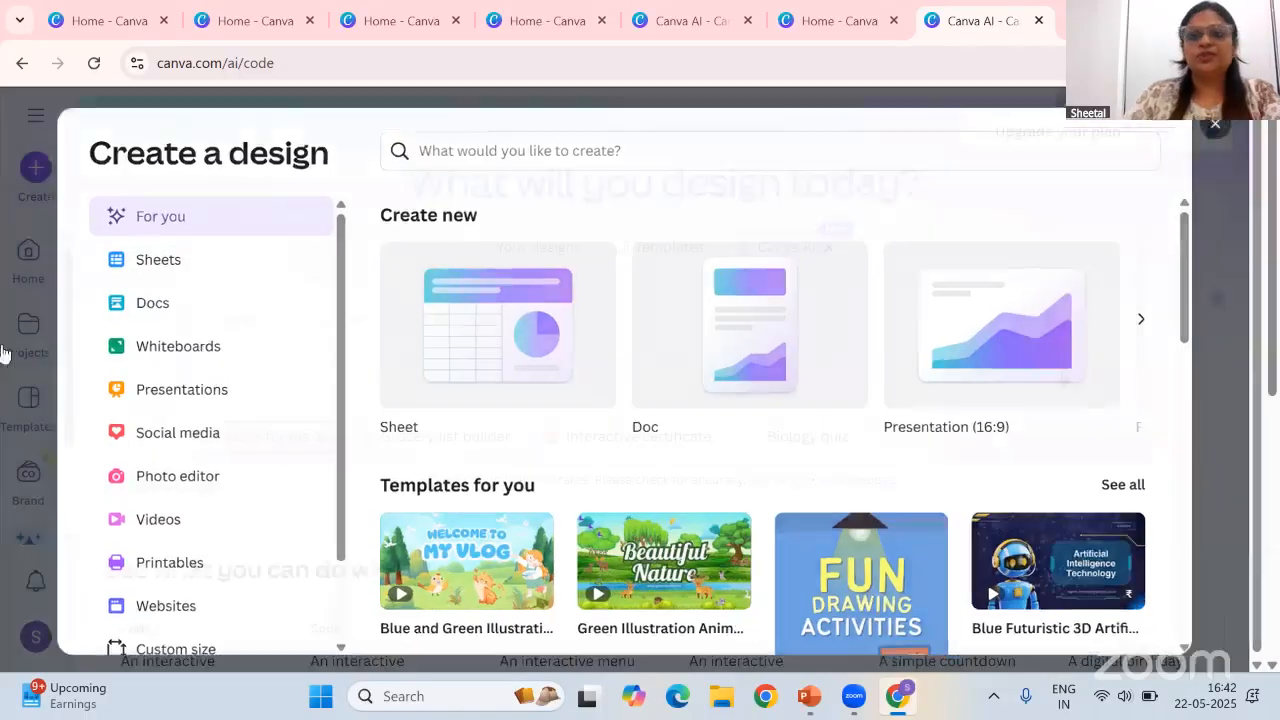
{"action": "scroll", "coordinate": [38, 505], "scroll_direction": "down", "scroll_amount": 2}
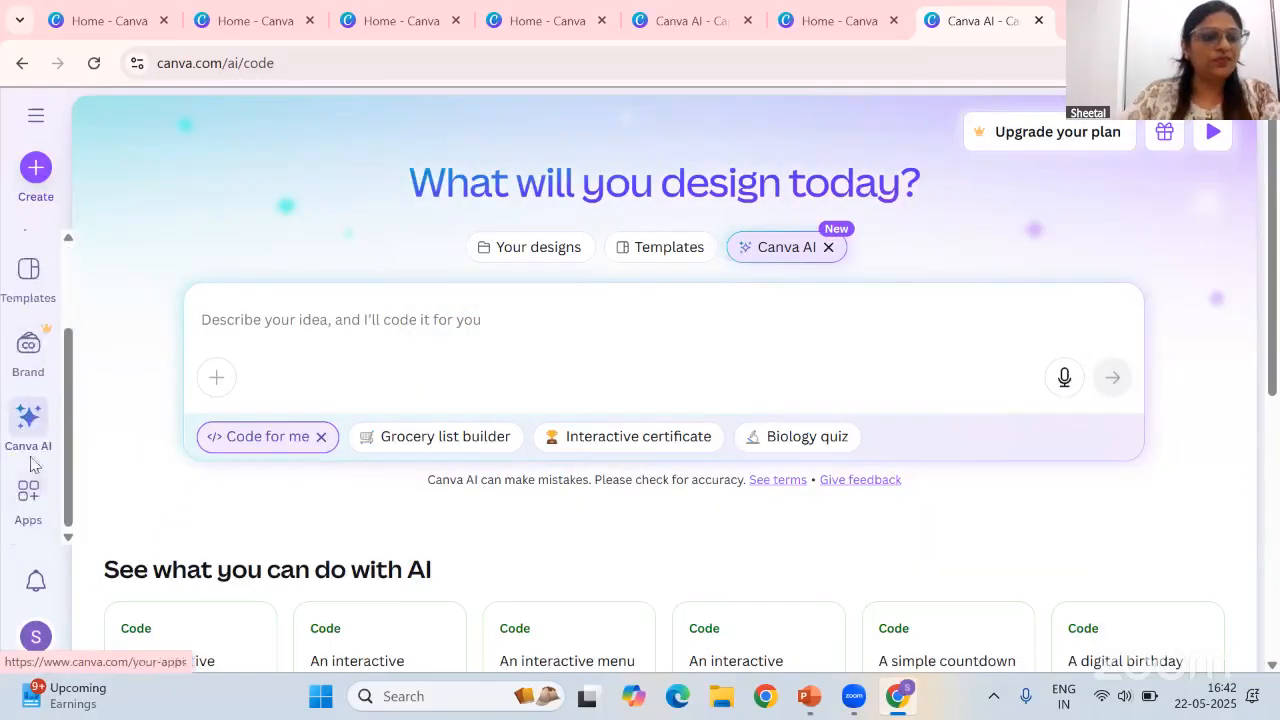
{"action": "left_click", "coordinate": [30, 415]}
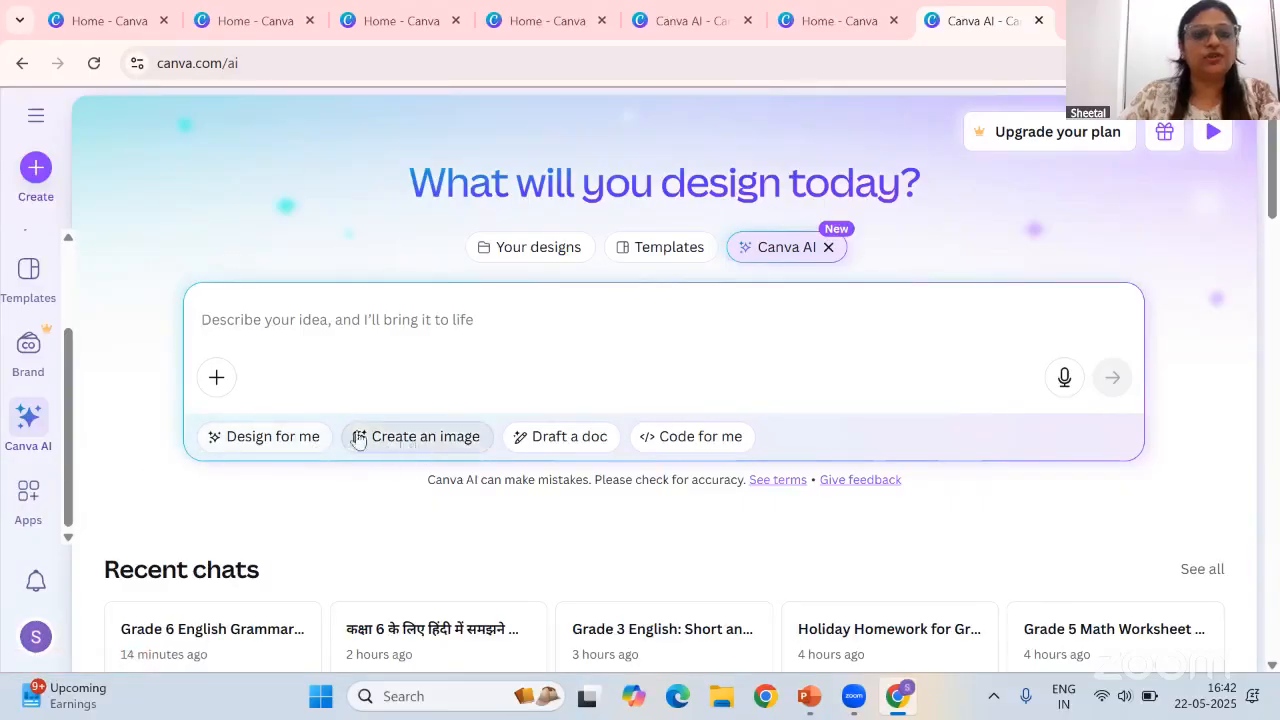
{"action": "left_click", "coordinate": [425, 438]}
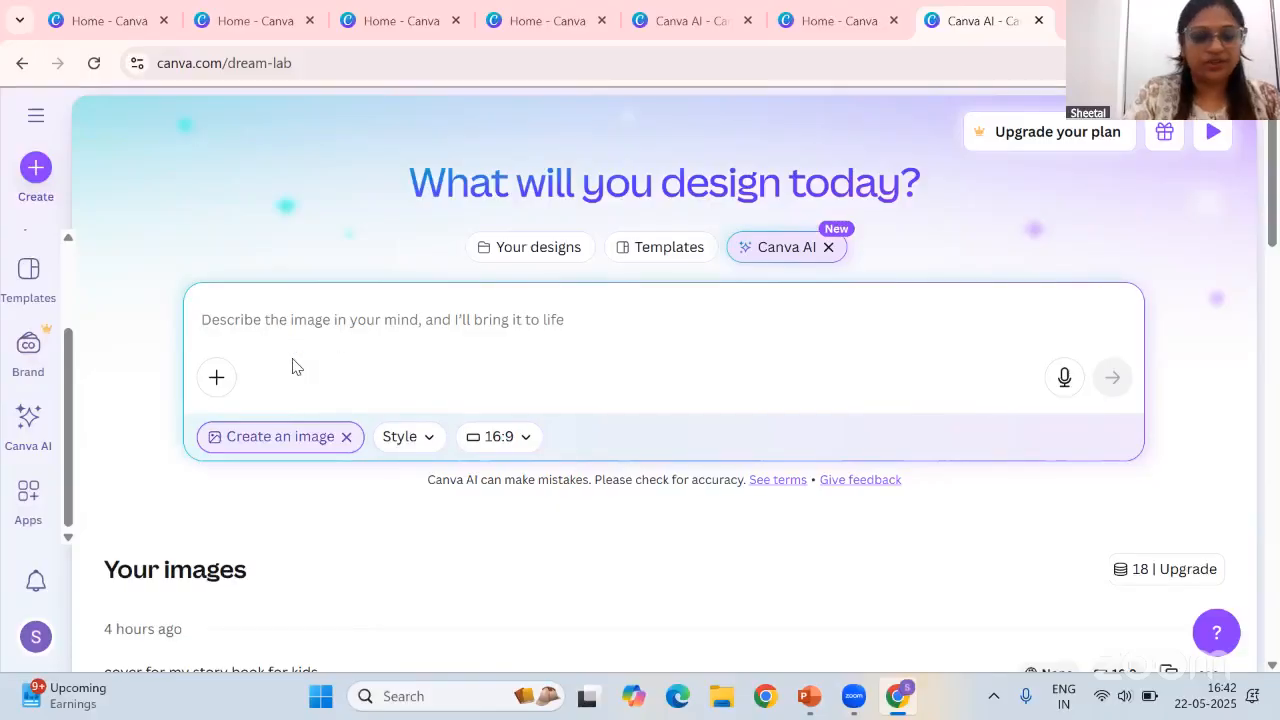
{"action": "type", "text": "create an image o"}
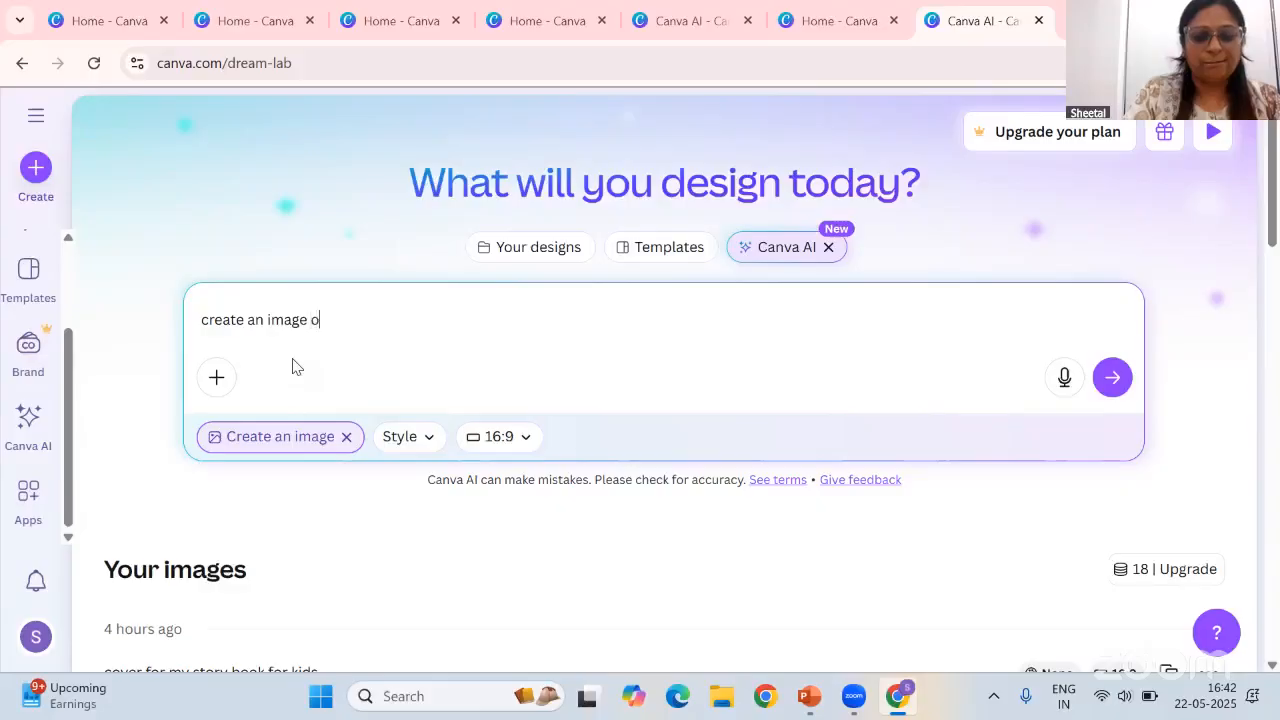
{"action": "type", "text": "n 3 rs' Reduce, Reuse and recycle"}
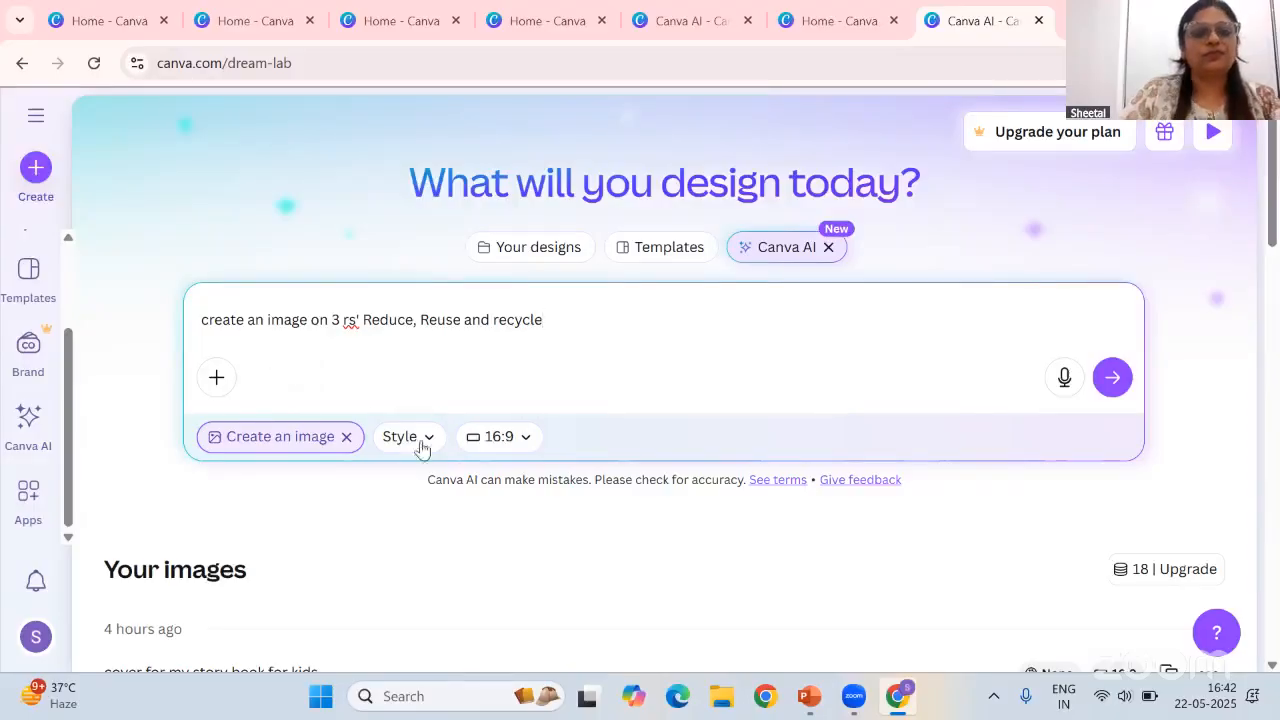
{"action": "left_click", "coordinate": [1112, 377]}
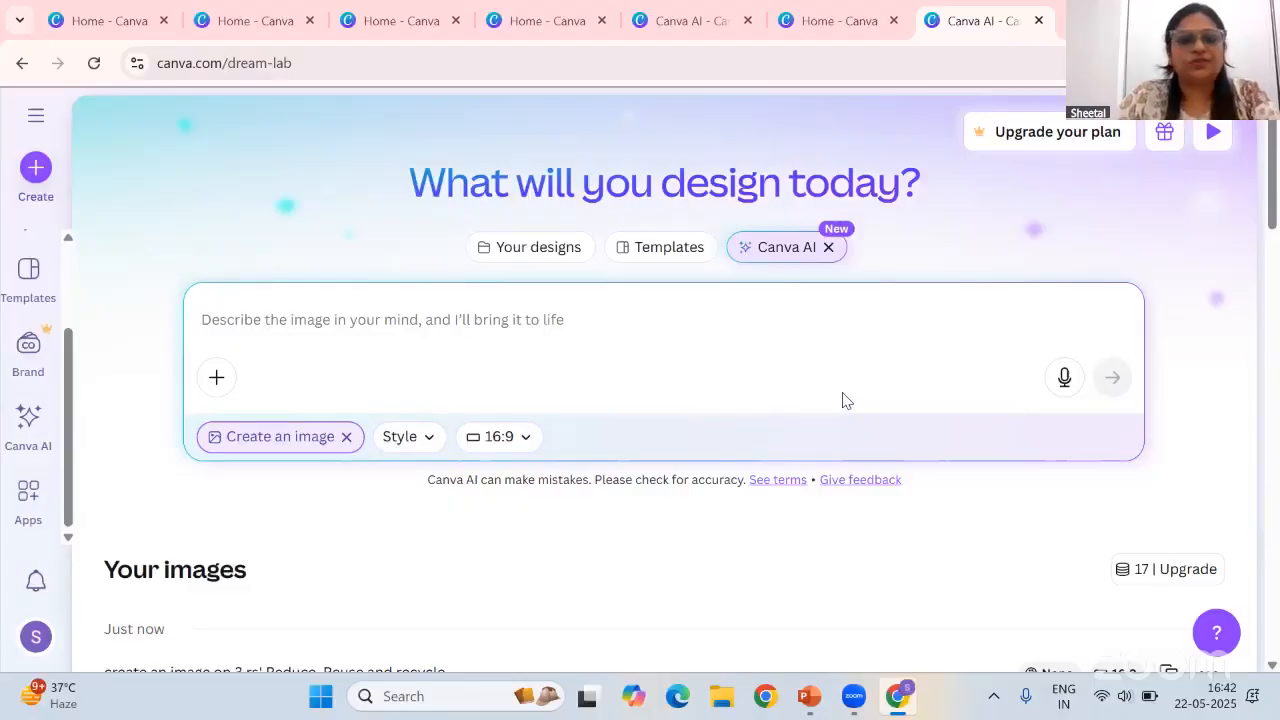
Open the third generated Reduce, Reuse & Recycle image to view its prompt details, then close it
{"action": "scroll", "coordinate": [440, 536], "scroll_direction": "down", "scroll_amount": 4}
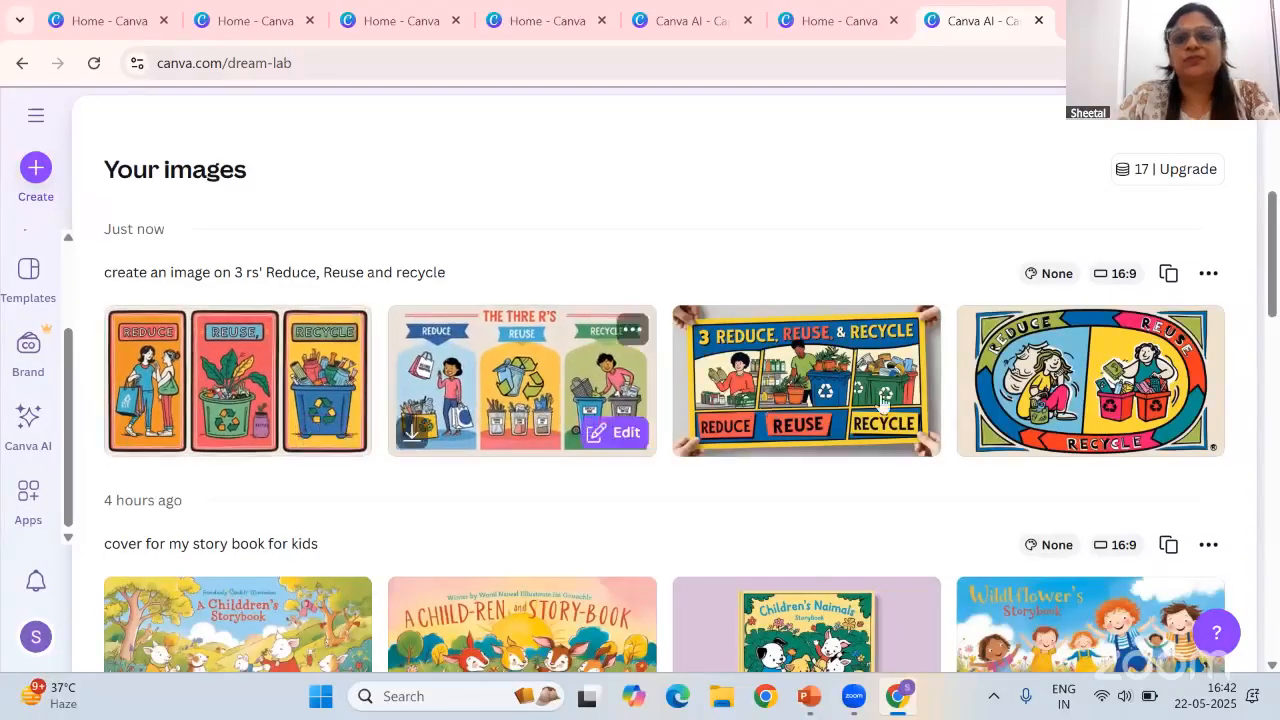
{"action": "left_click", "coordinate": [820, 378]}
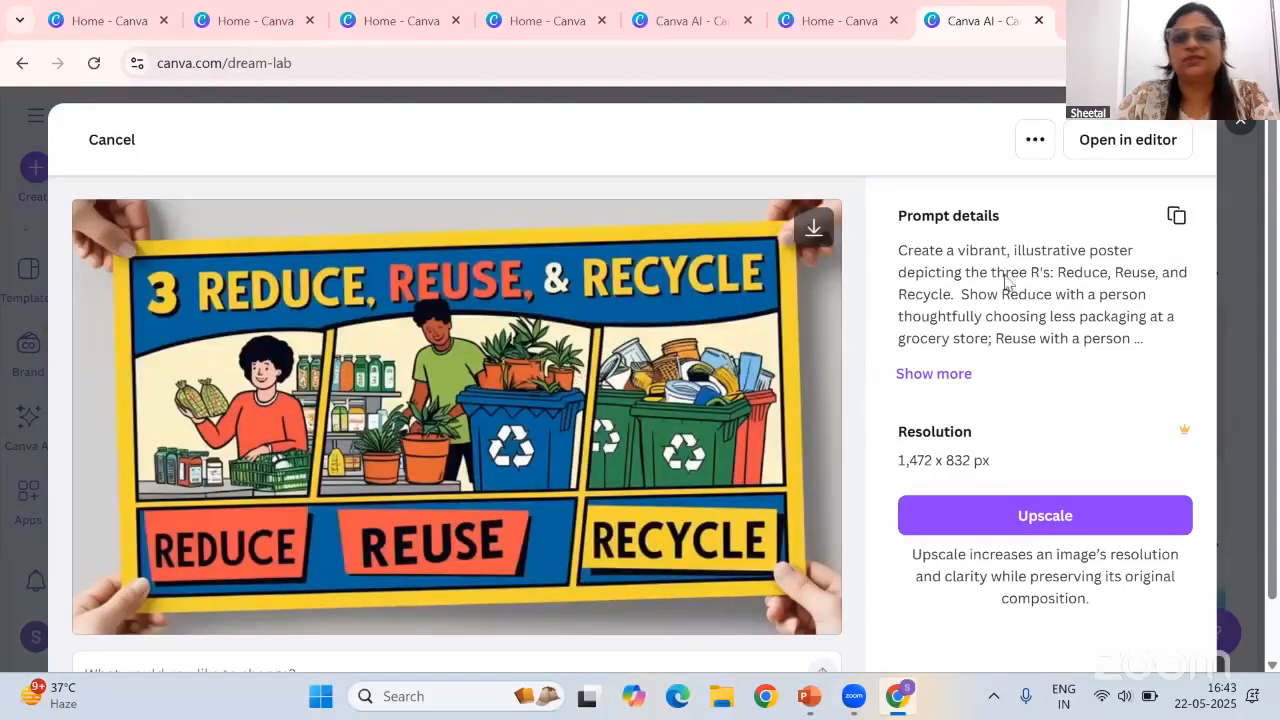
{"action": "left_click", "coordinate": [1240, 130]}
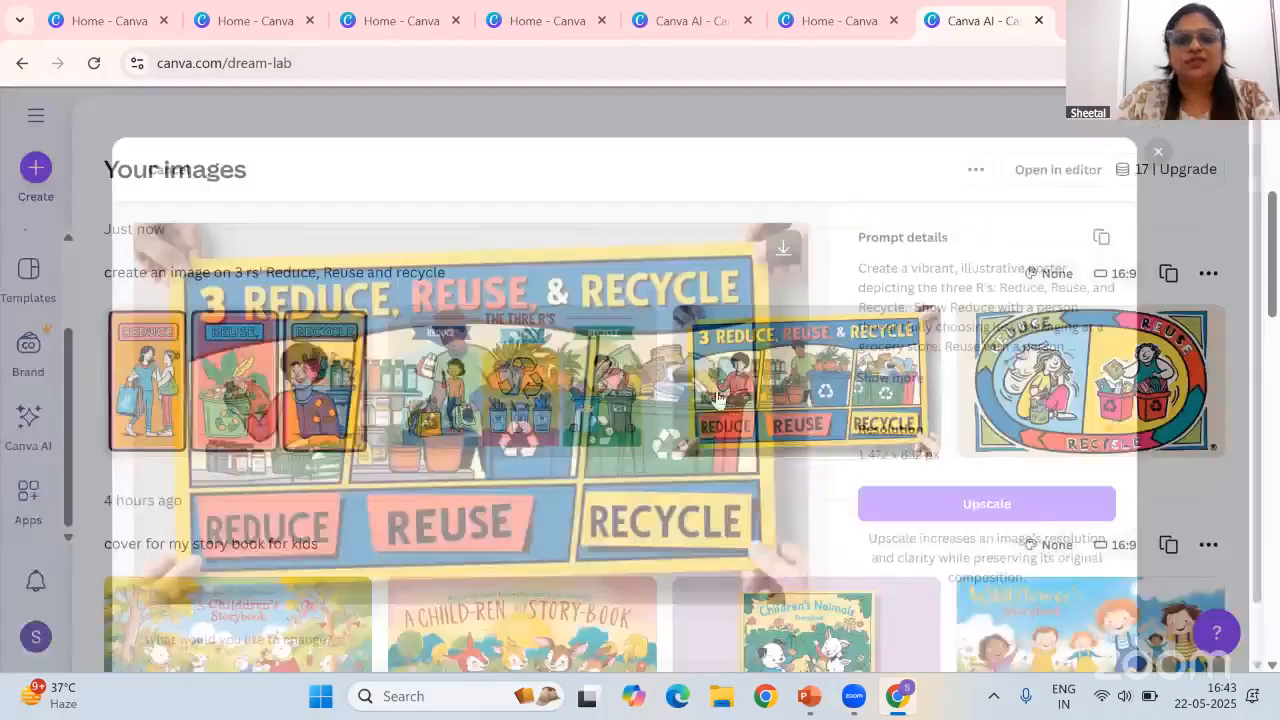
{"action": "scroll", "coordinate": [333, 194], "scroll_direction": "up", "scroll_amount": 4}
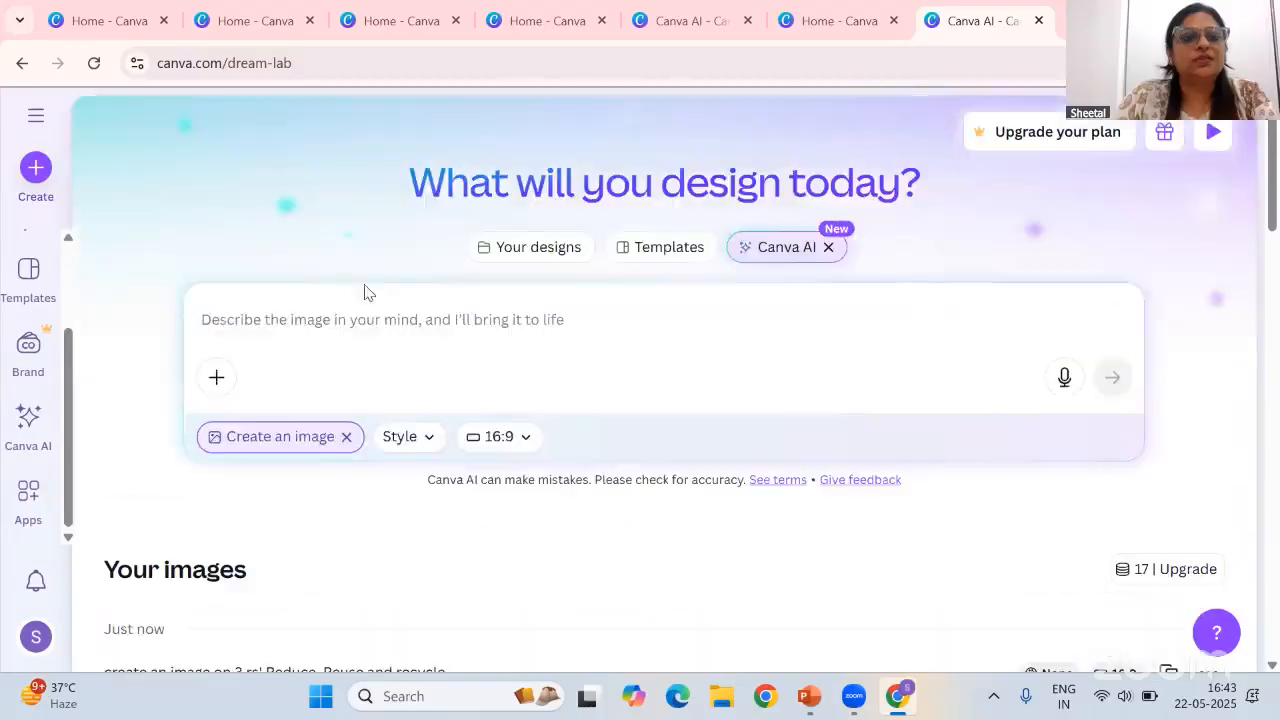
Generate another image from the prompt: create a book cover for story book for kids
{"action": "left_click", "coordinate": [432, 318]}
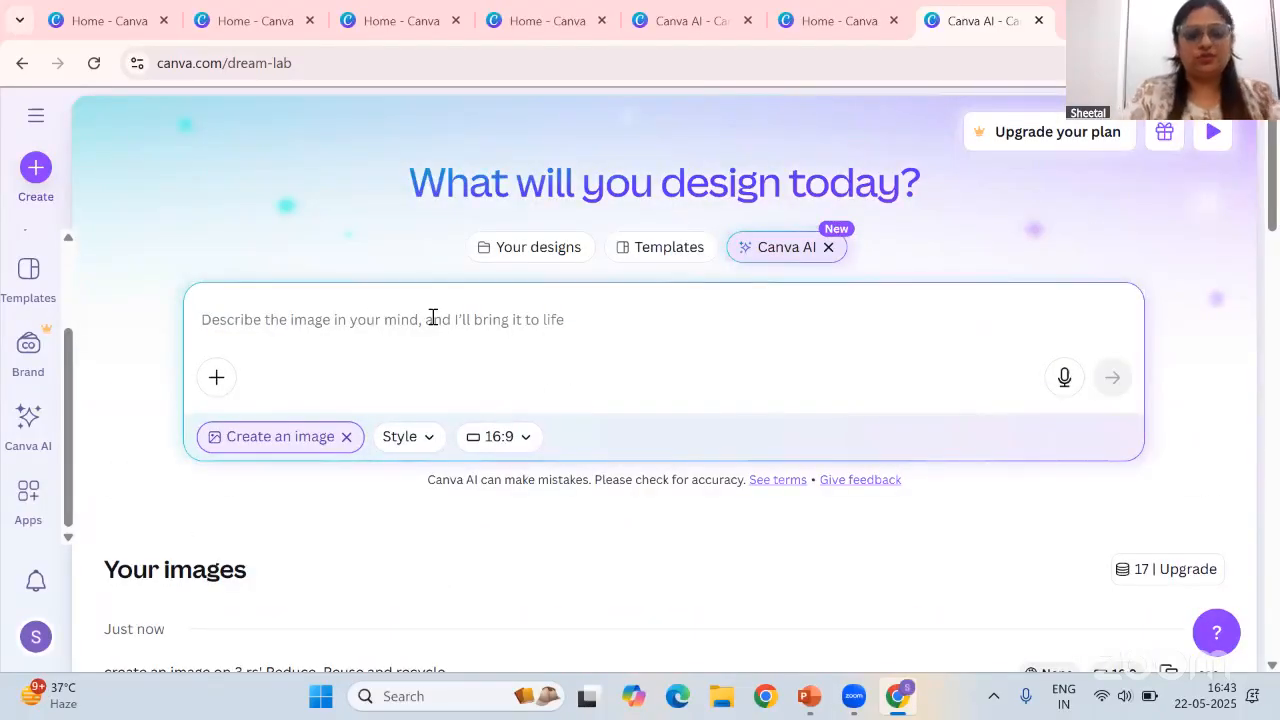
{"action": "type", "text": "create a book cover"}
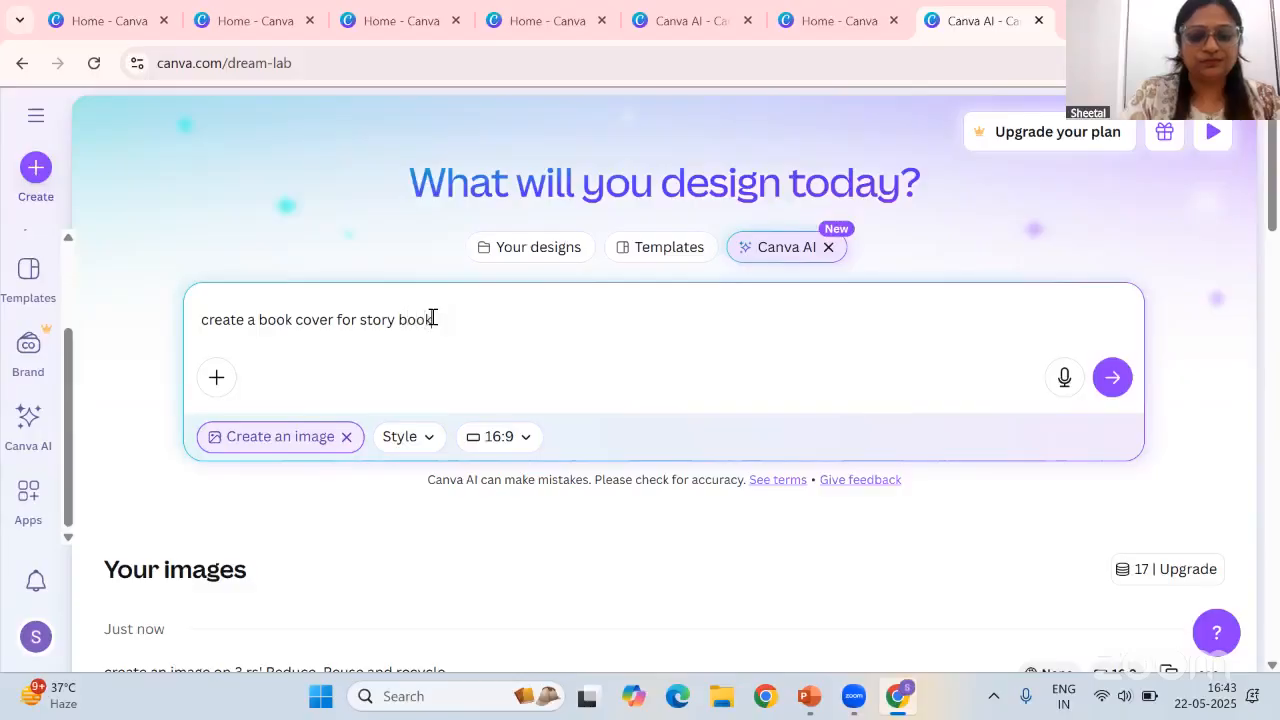
{"action": "type", "text": "for kids"}
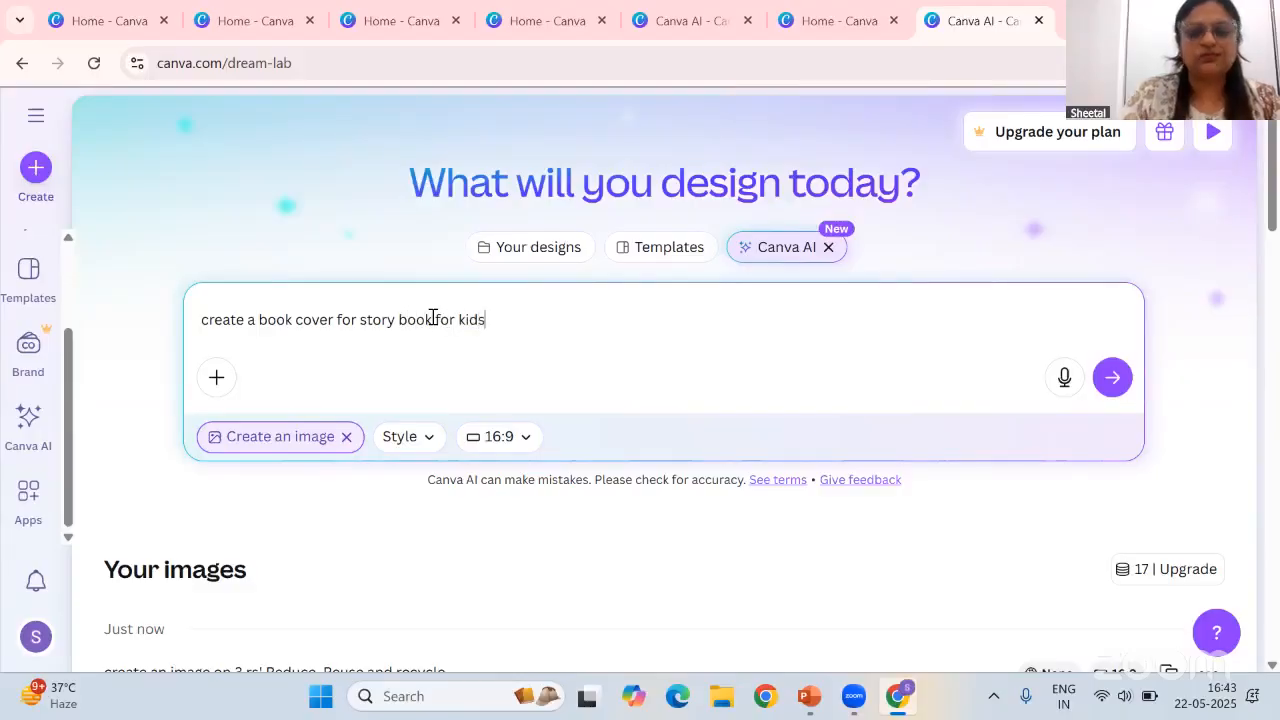
{"action": "key", "text": "Return"}
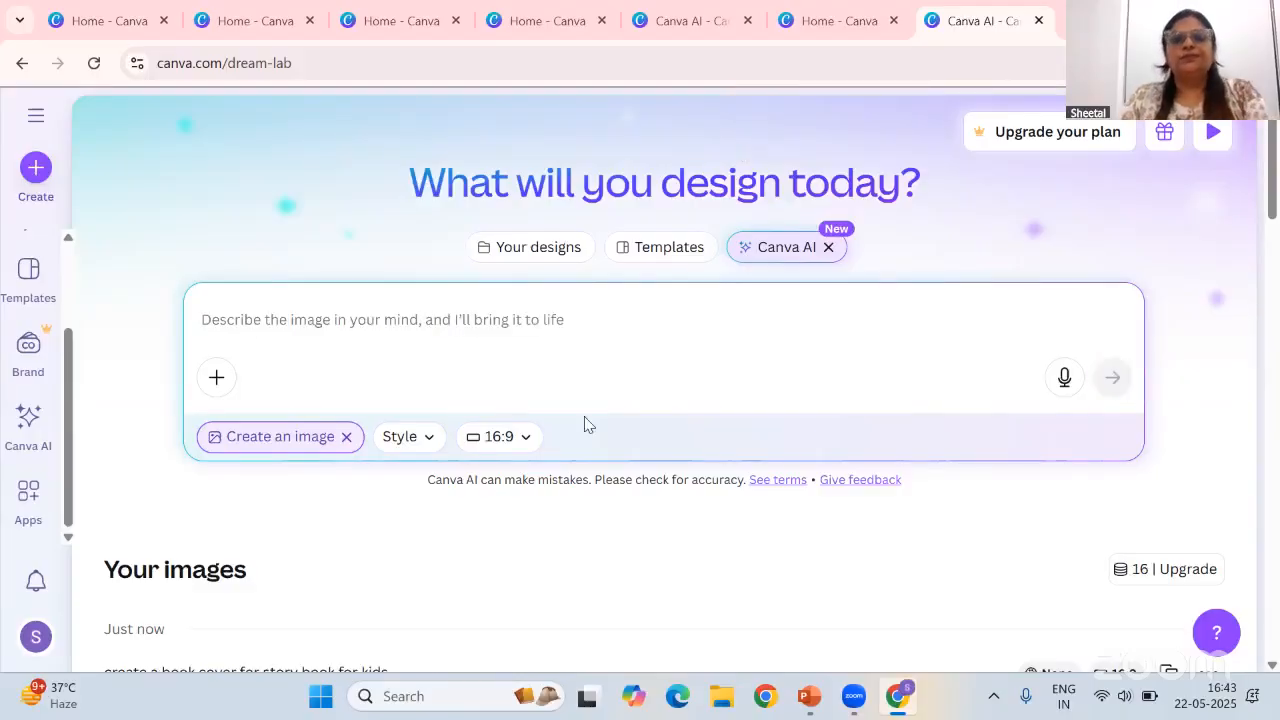
{"action": "scroll", "coordinate": [752, 568], "scroll_direction": "down", "scroll_amount": 3}
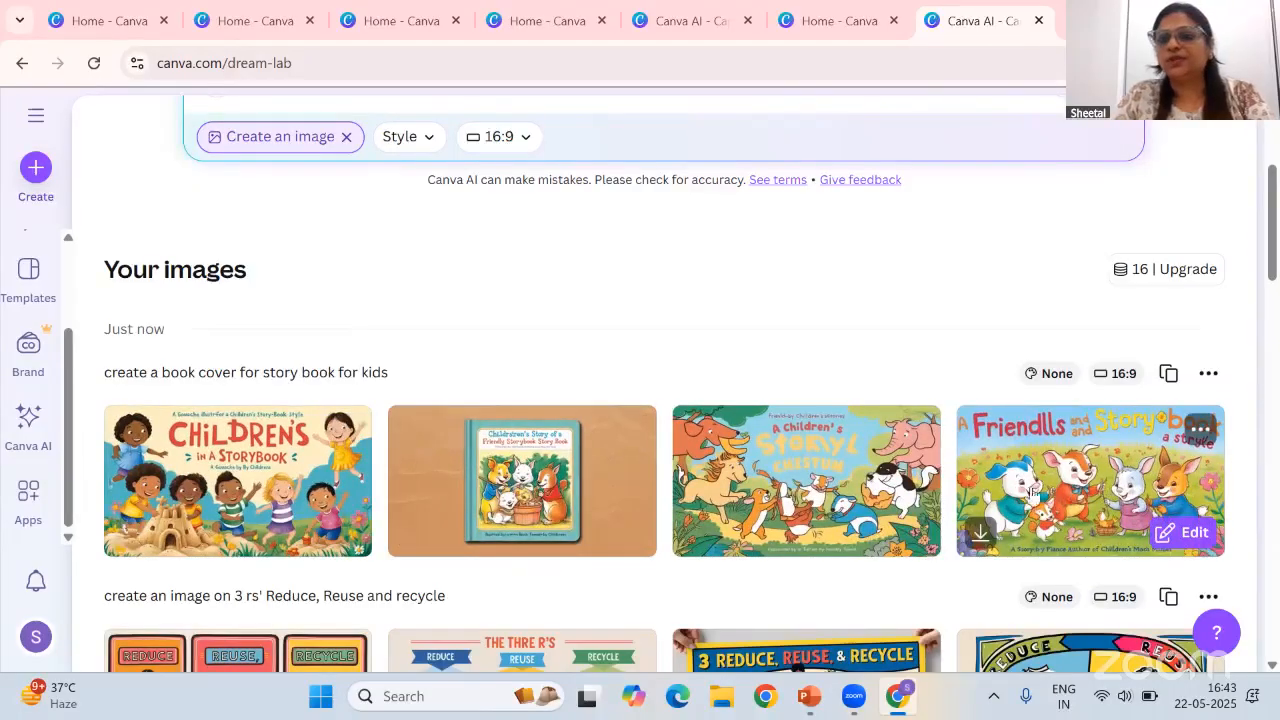
Open the fourth generated kids book cover image to view its prompt details, then close it
{"action": "left_click", "coordinate": [1088, 487]}
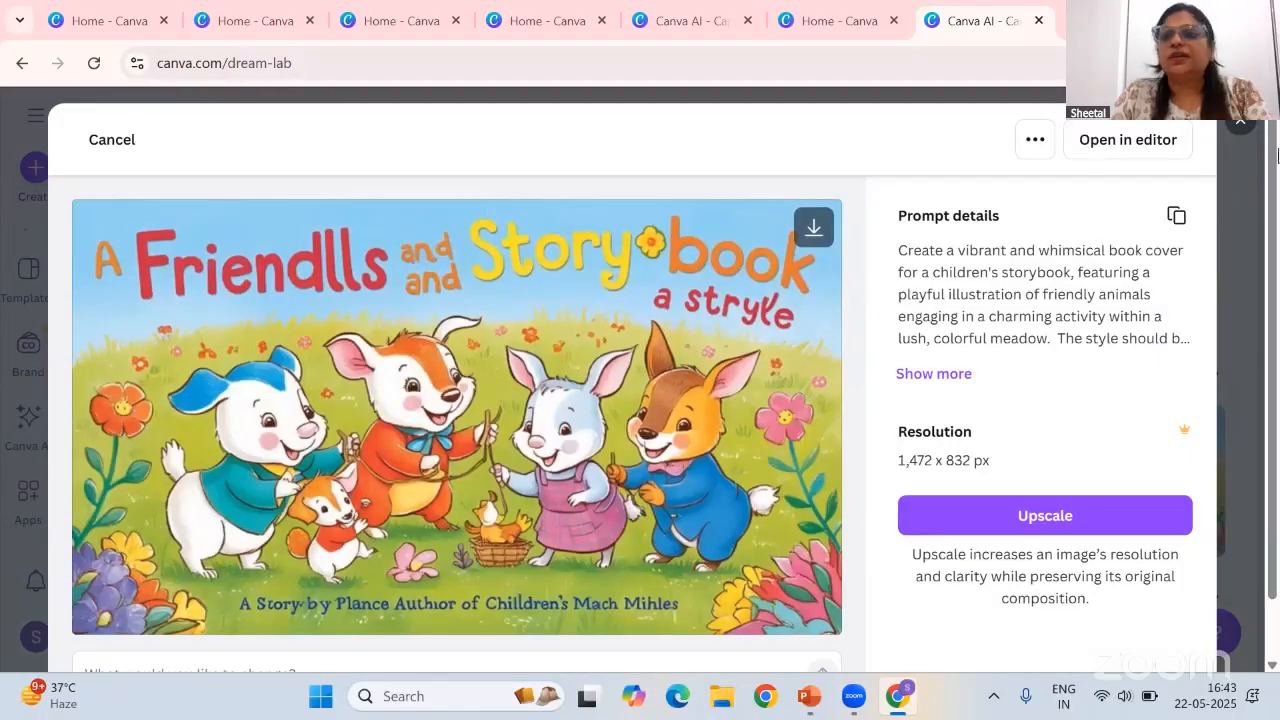
{"action": "left_click", "coordinate": [1240, 122]}
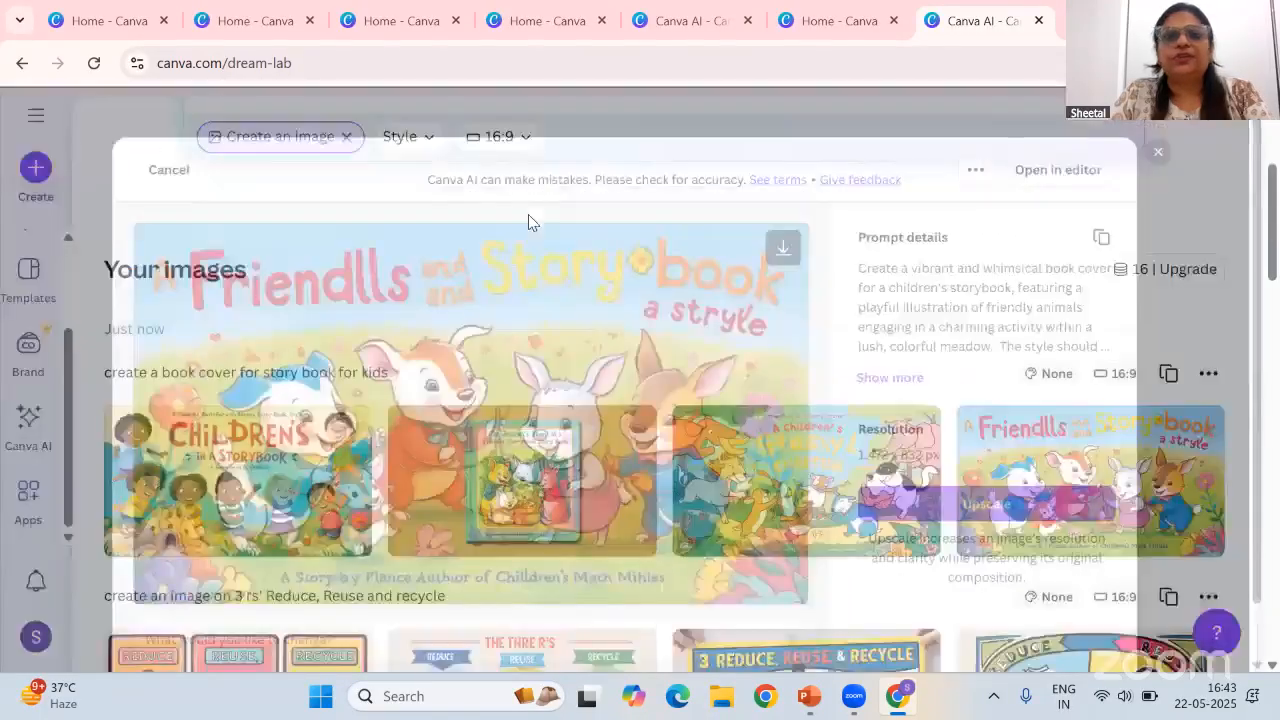
Generate another image from the prompt: create a book cover for maths subject for grade 7
{"action": "scroll", "coordinate": [530, 250], "scroll_direction": "up", "scroll_amount": 3}
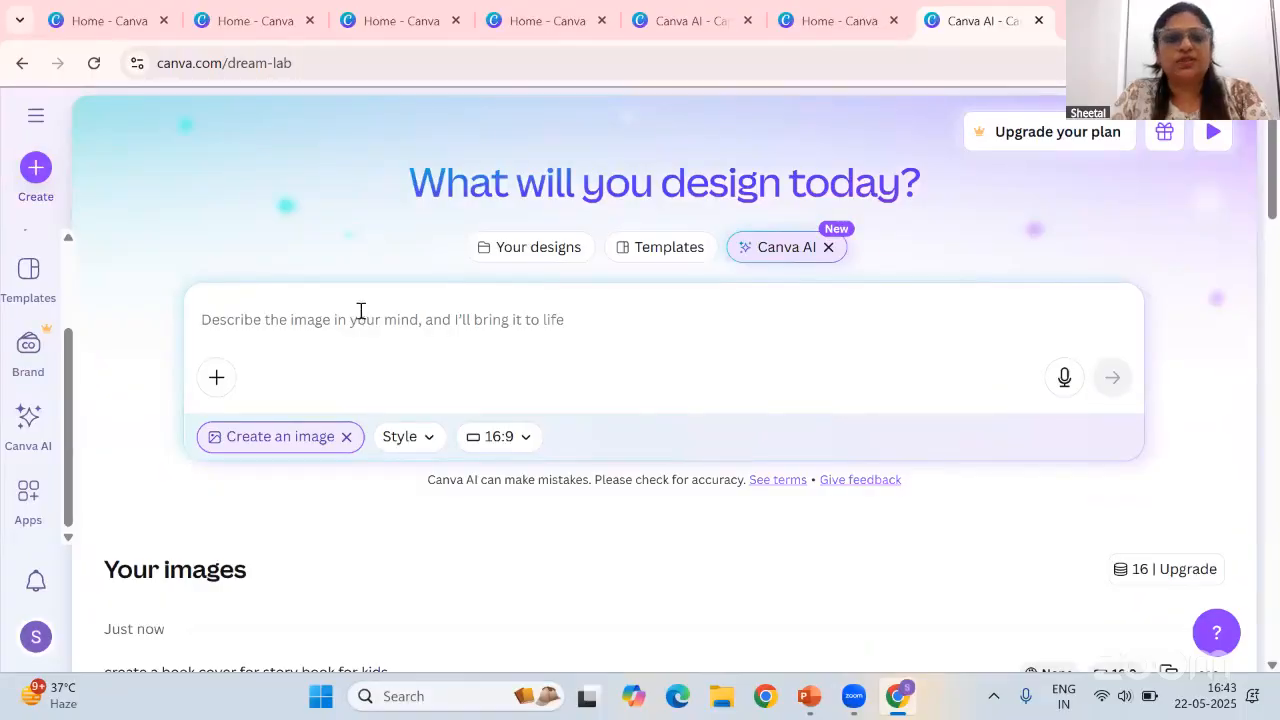
{"action": "left_click", "coordinate": [351, 317]}
{"action": "type", "text": "c"}
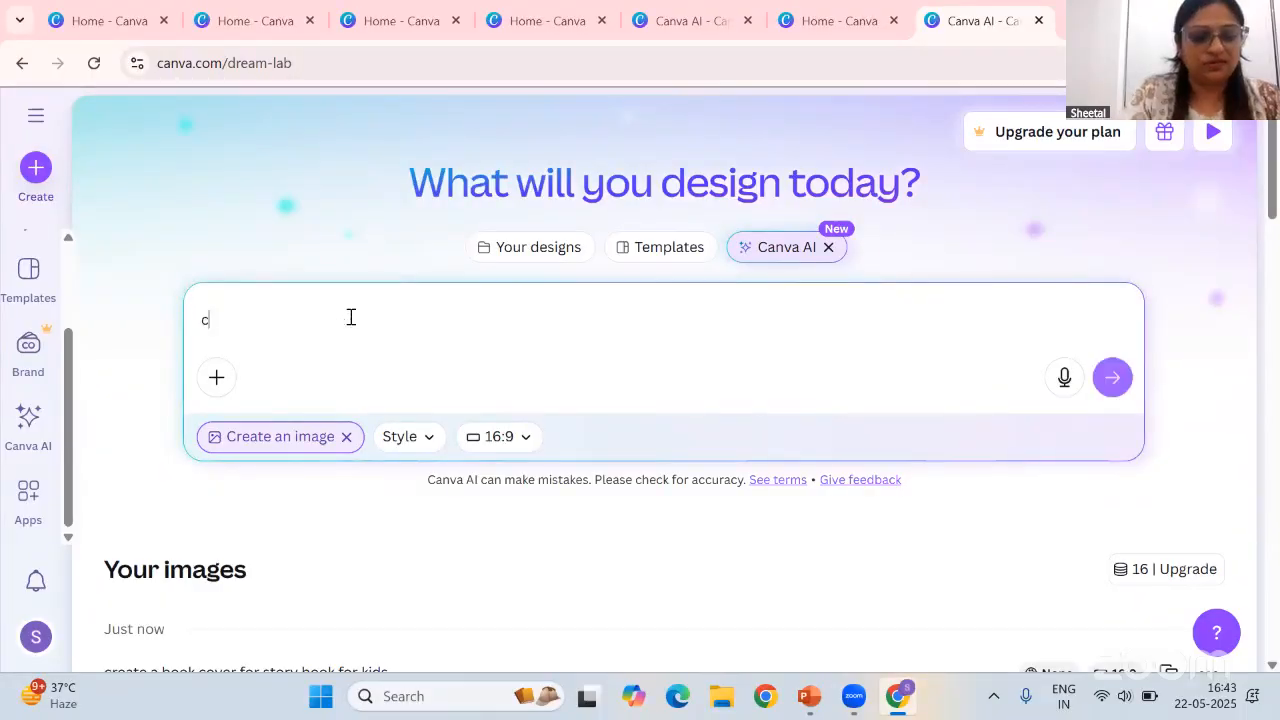
{"action": "type", "text": "reate a book cover fo"}
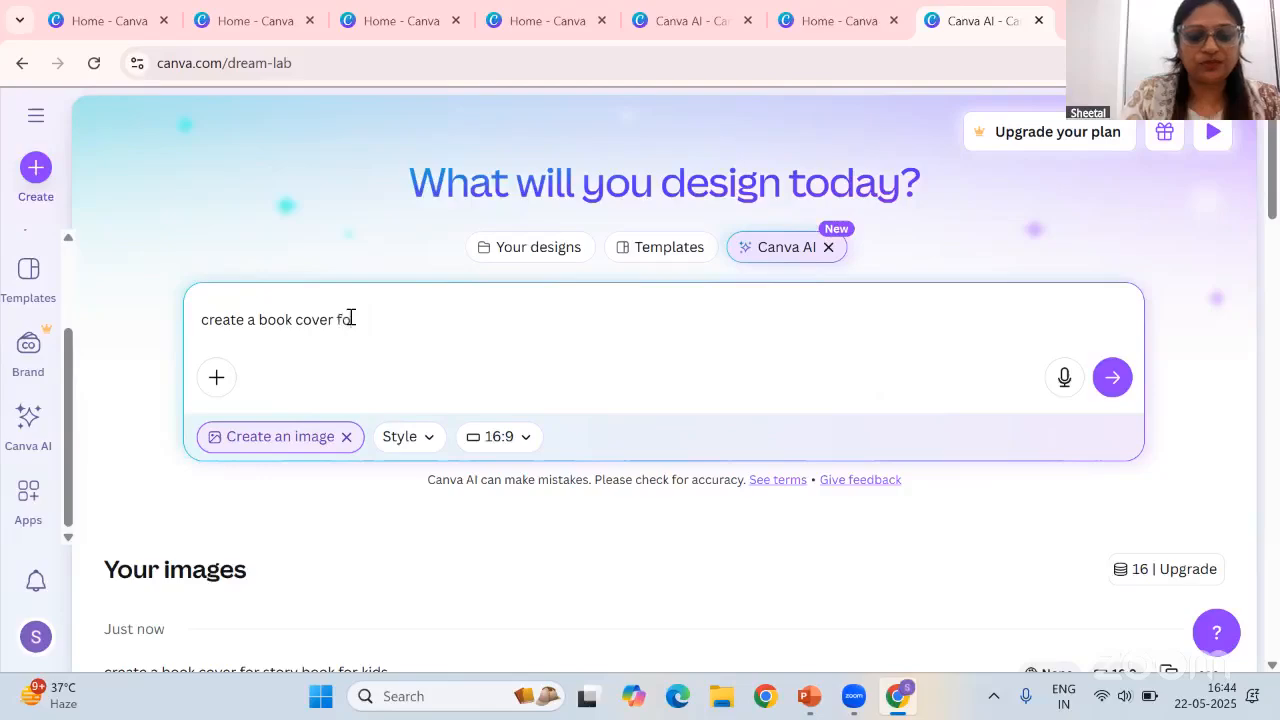
{"action": "type", "text": "s subj"}
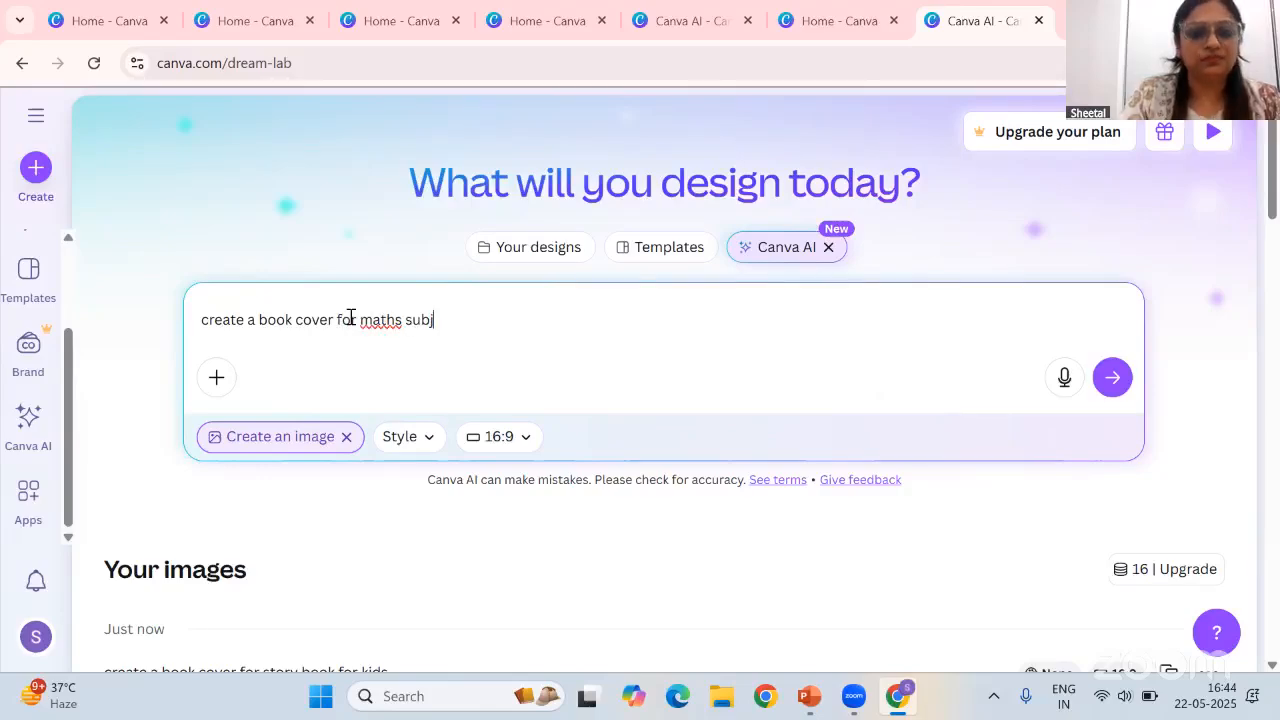
{"action": "type", "text": "ect for grade 7"}
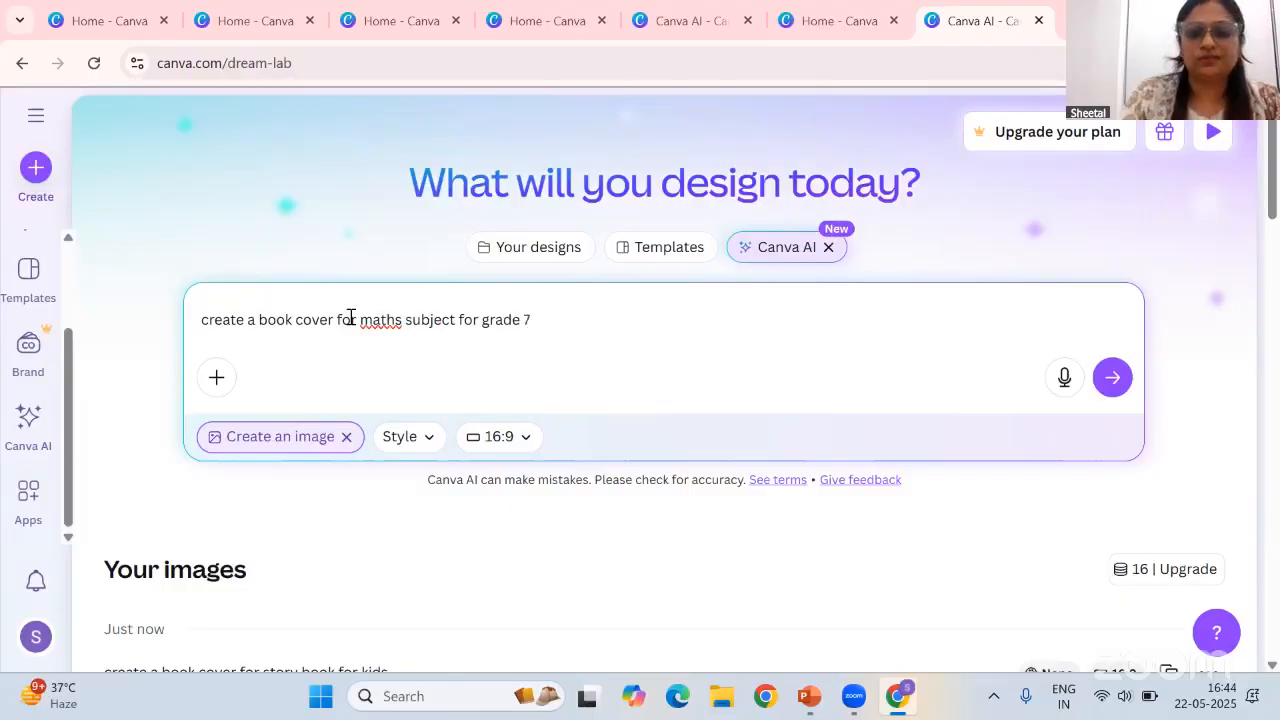
{"action": "key", "text": "Return"}
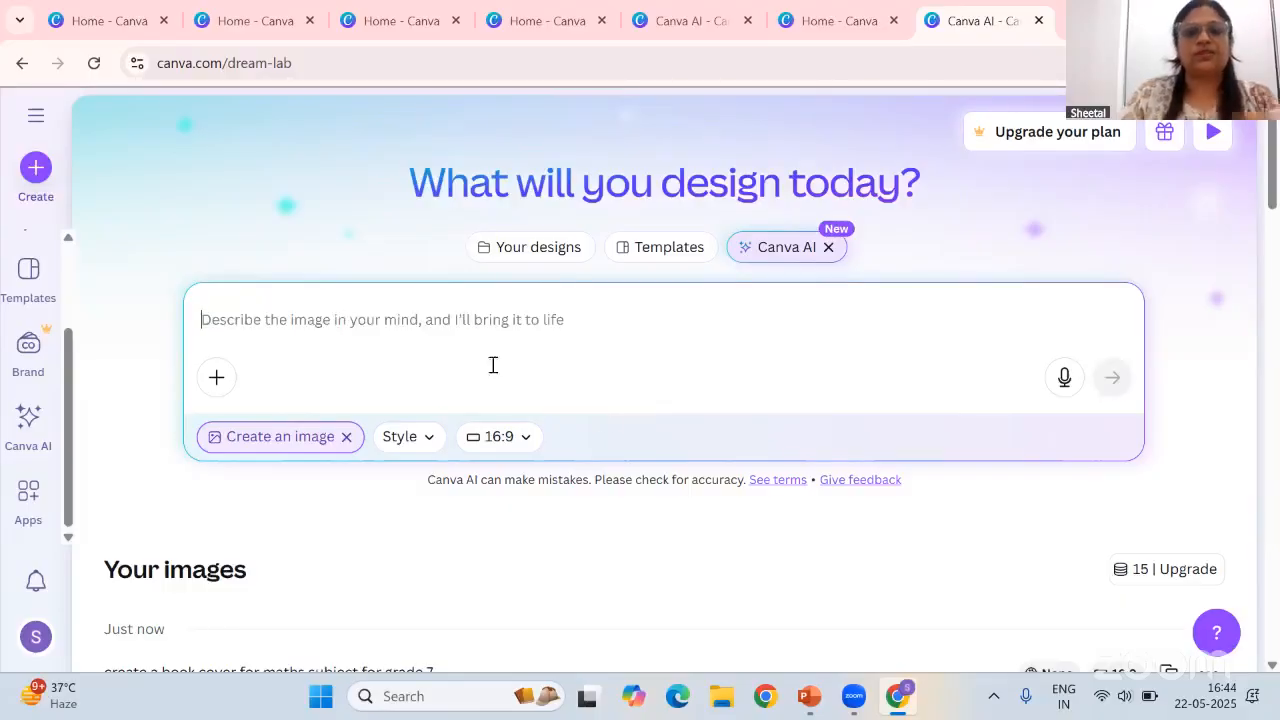
Open the third generated grade 7 maths book cover to view its prompt details, then close it
{"action": "scroll", "coordinate": [583, 495], "scroll_direction": "down", "scroll_amount": 4}
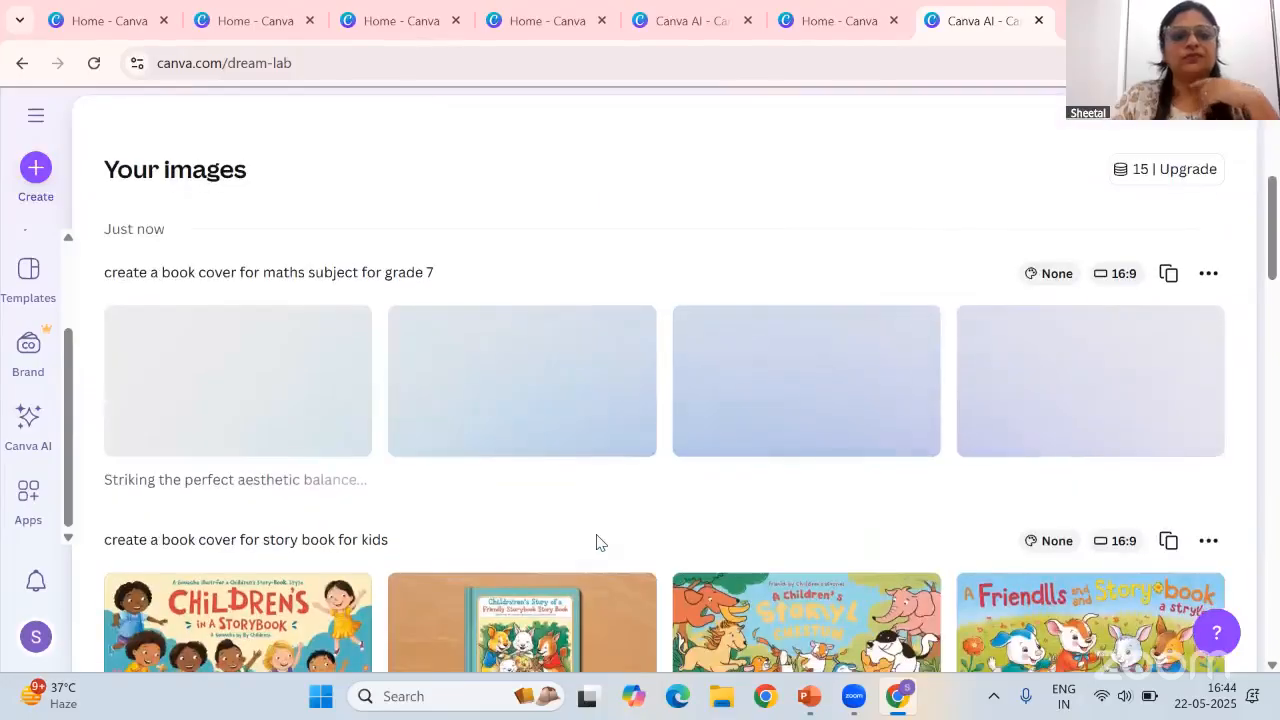
{"action": "scroll", "coordinate": [596, 540], "scroll_direction": "up", "scroll_amount": 1}
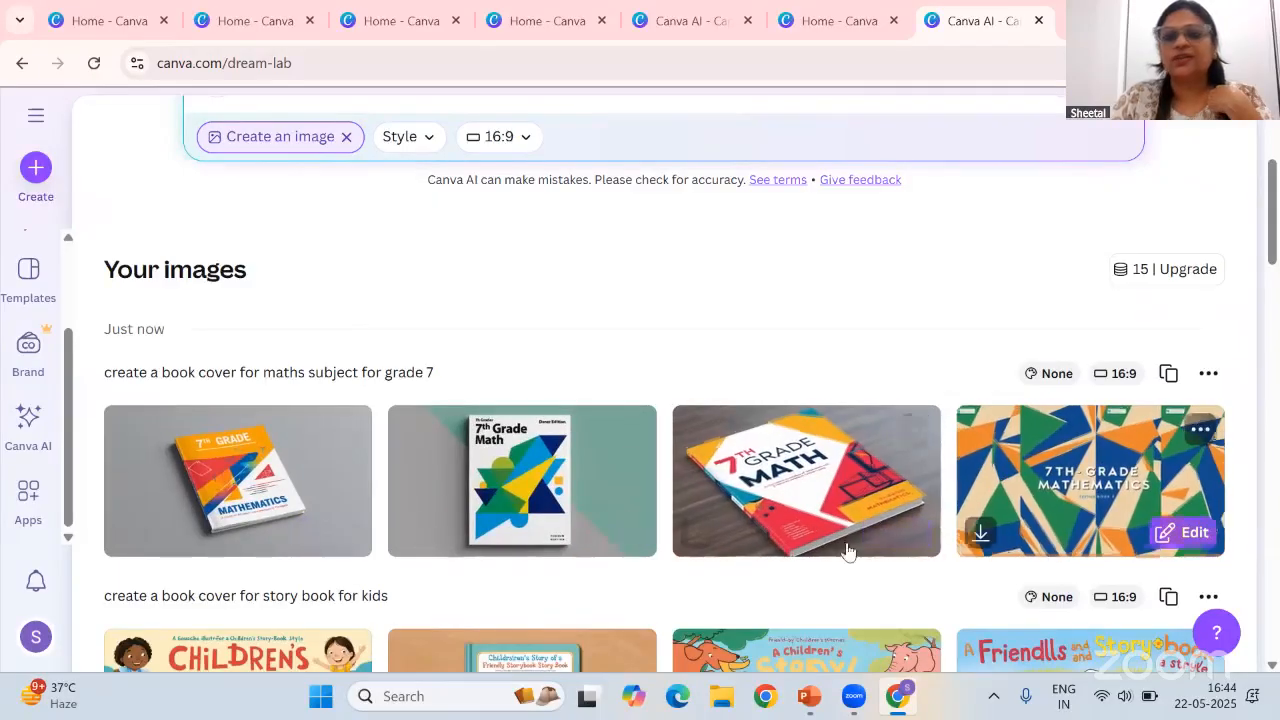
{"action": "left_click", "coordinate": [810, 487]}
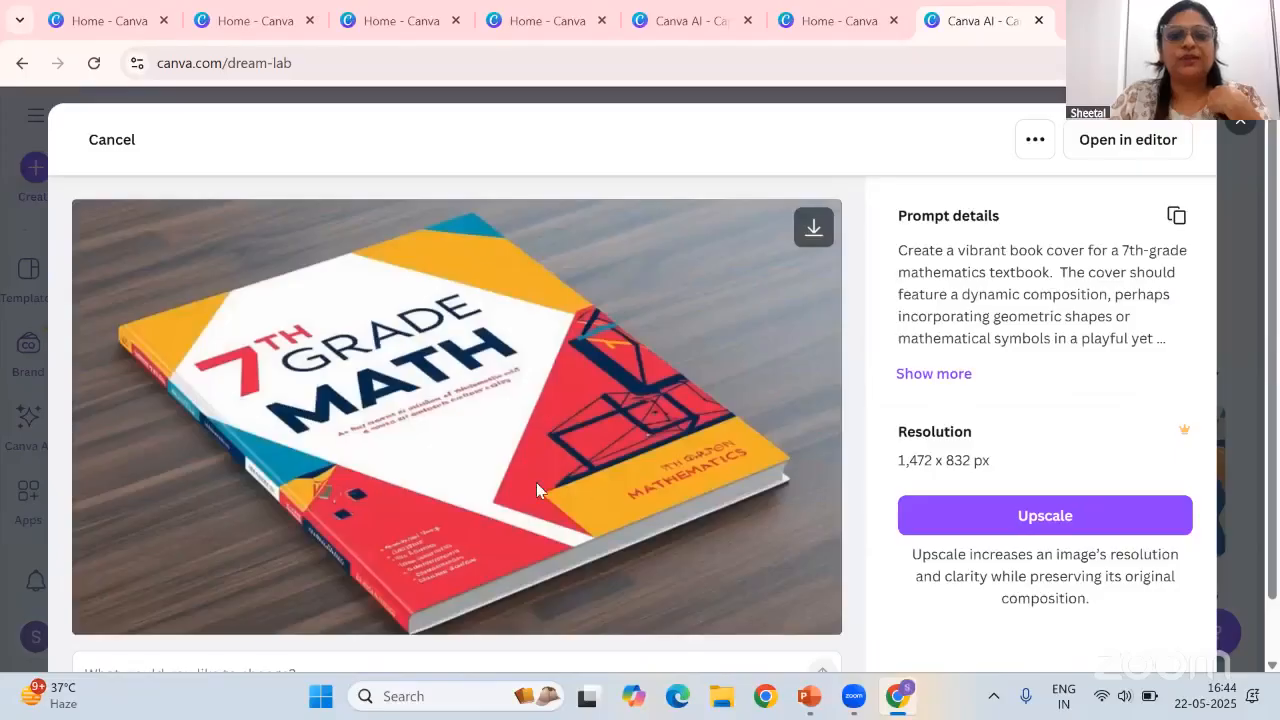
{"action": "left_click", "coordinate": [1244, 125]}
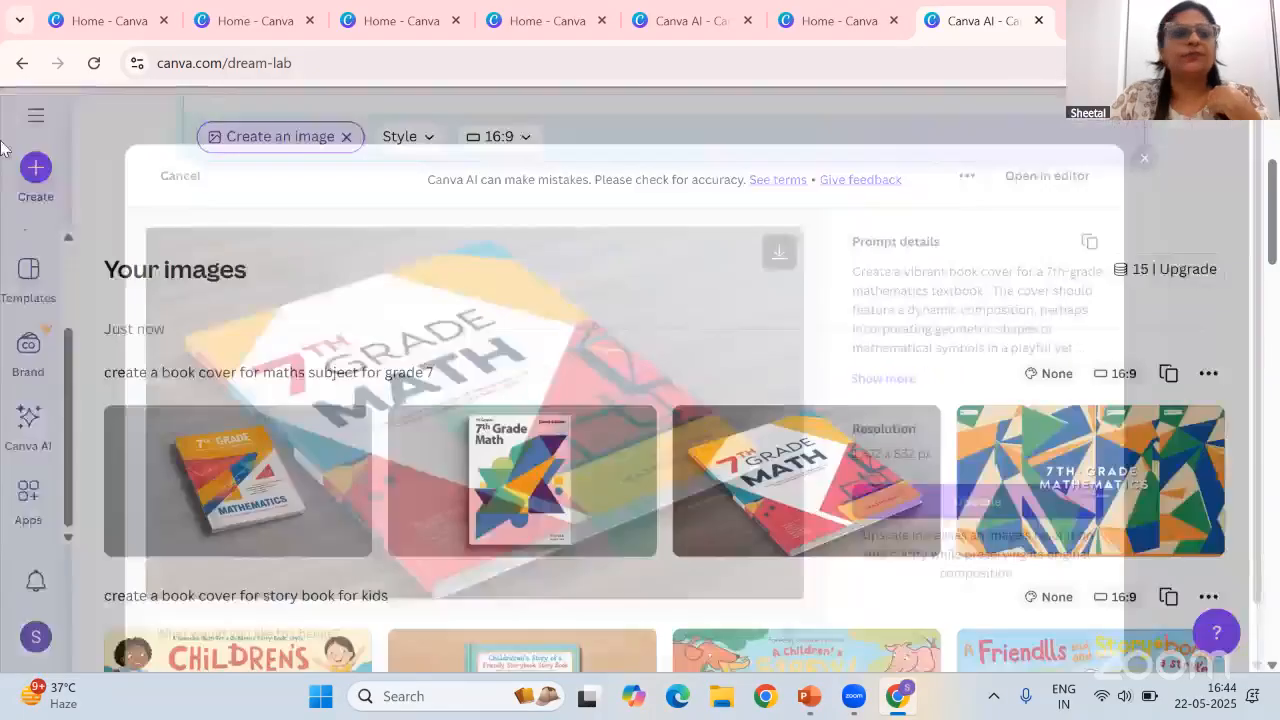
Start a new Instagram Post (4:5) design from the Social media design category
{"action": "left_click", "coordinate": [35, 167]}
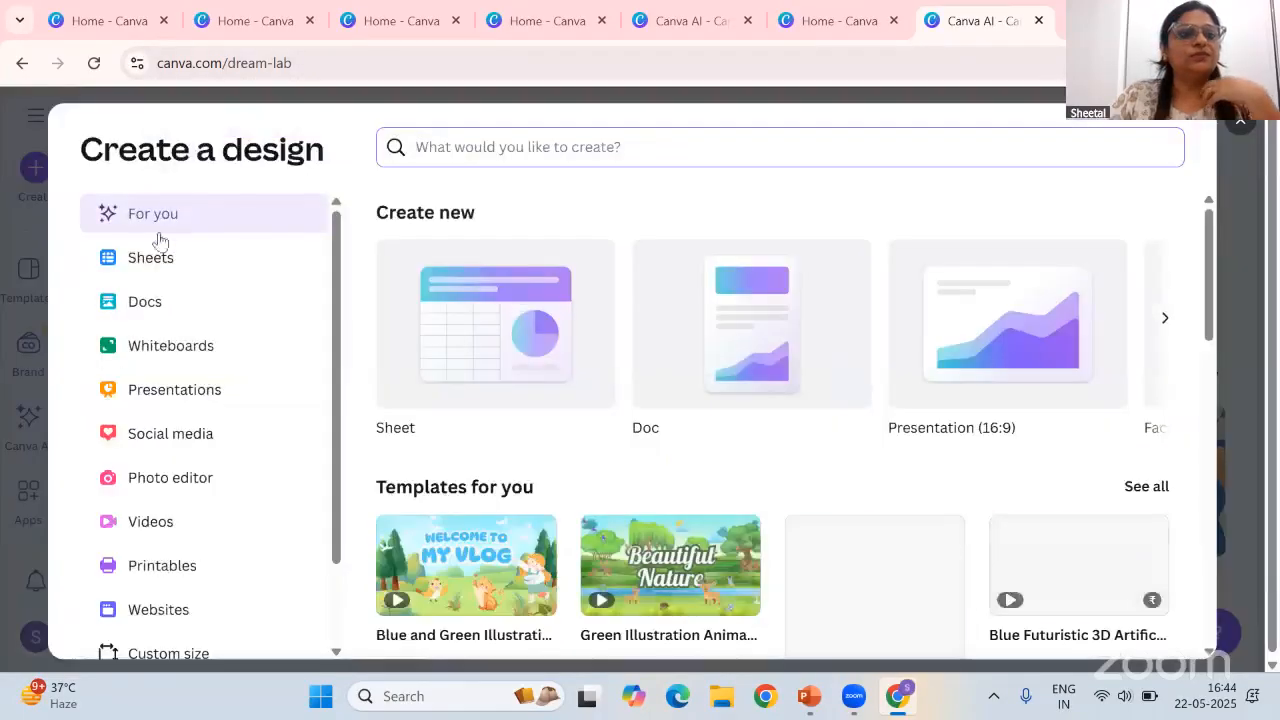
{"action": "left_click", "coordinate": [1240, 122]}
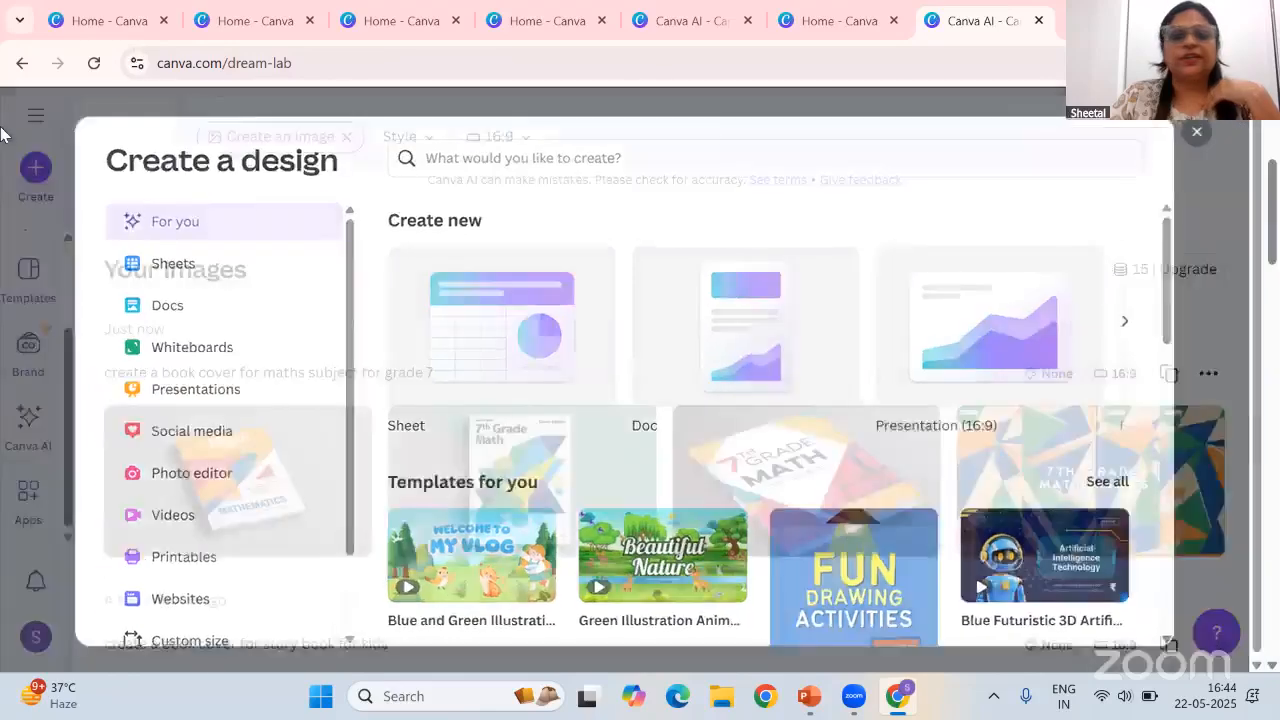
{"action": "scroll", "coordinate": [35, 340], "scroll_direction": "up", "scroll_amount": 3}
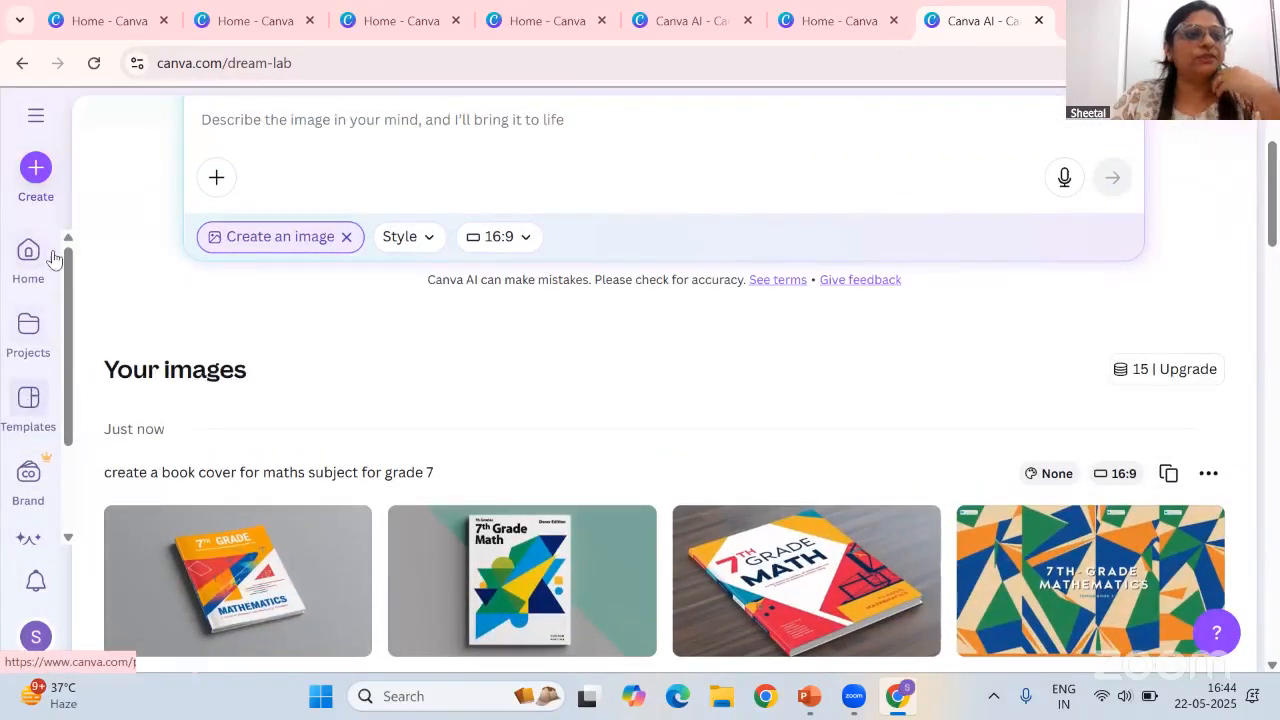
{"action": "scroll", "coordinate": [48, 250], "scroll_direction": "up", "scroll_amount": 2}
{"action": "left_click", "coordinate": [36, 168]}
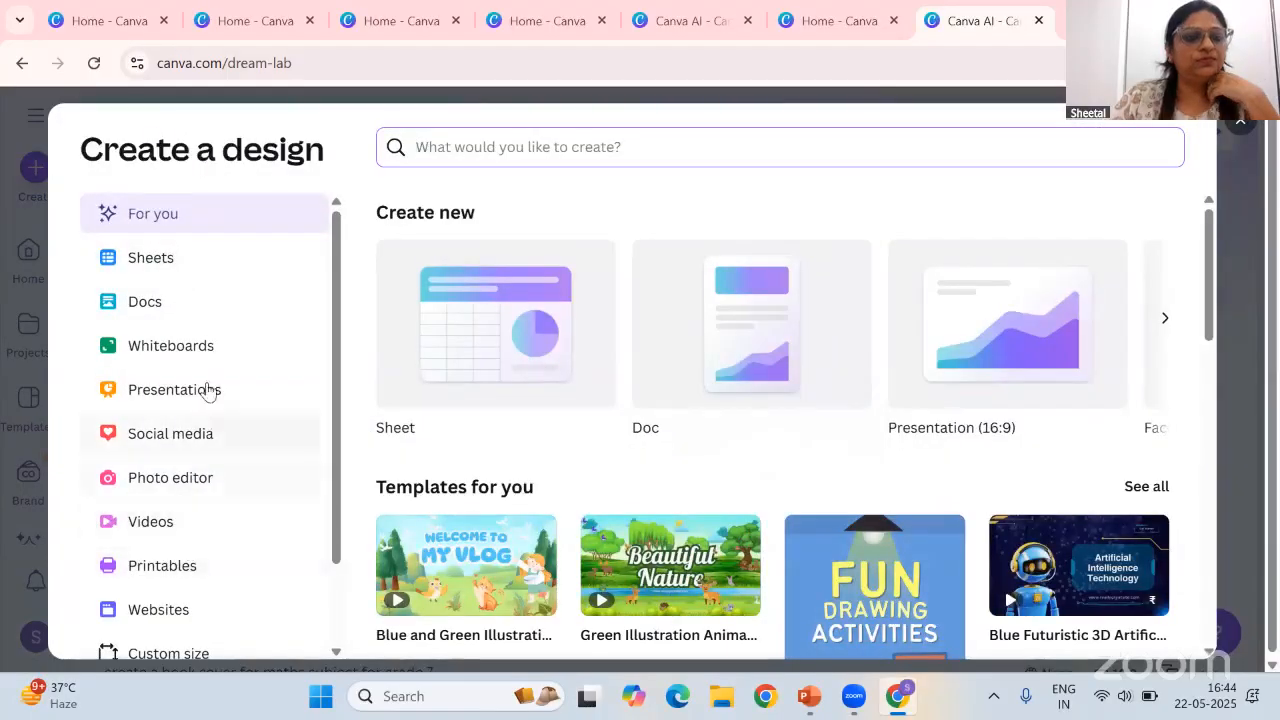
{"action": "left_click", "coordinate": [180, 434]}
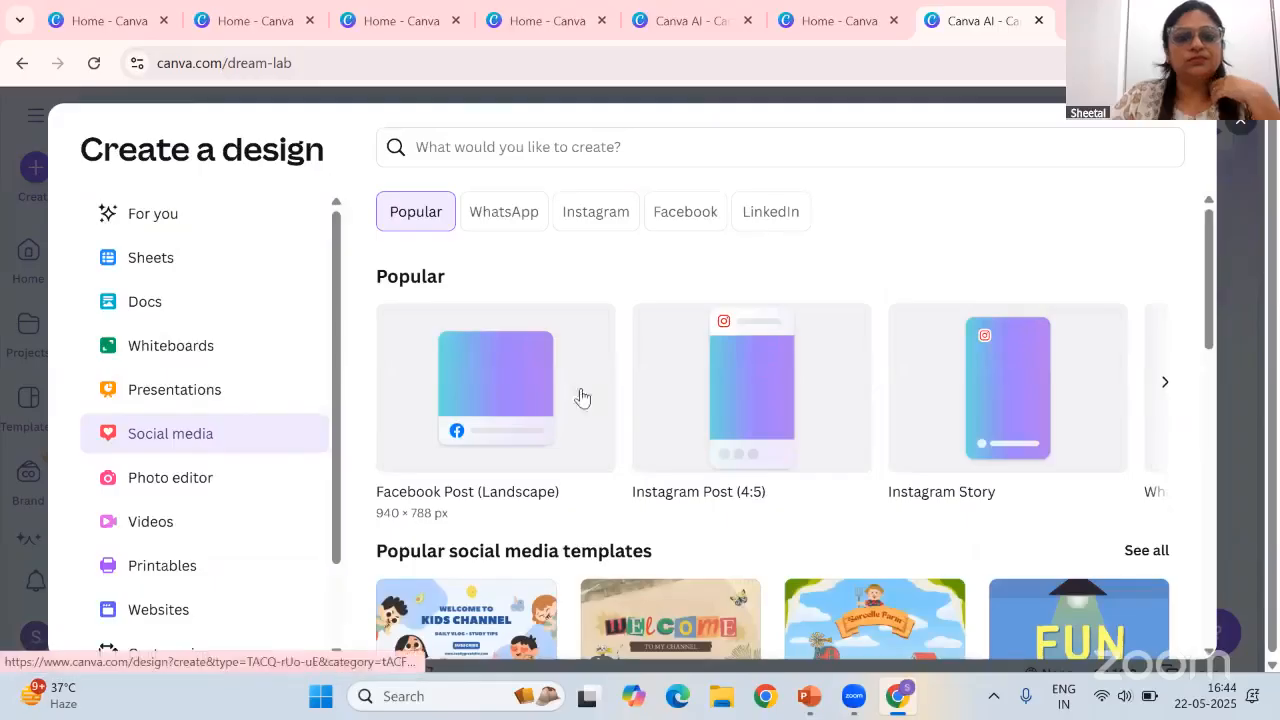
{"action": "left_click", "coordinate": [763, 383]}
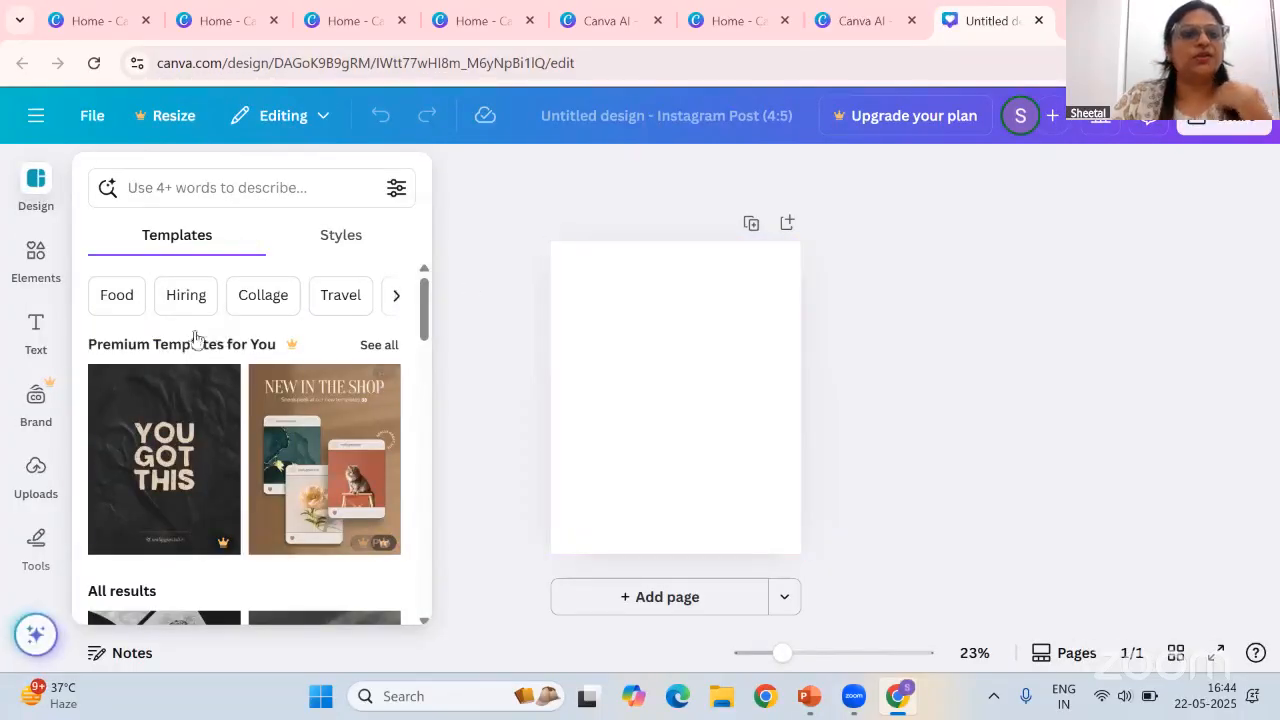
Search the design templates for school annual day celebration poster and browse through the results
{"action": "left_click", "coordinate": [220, 187]}
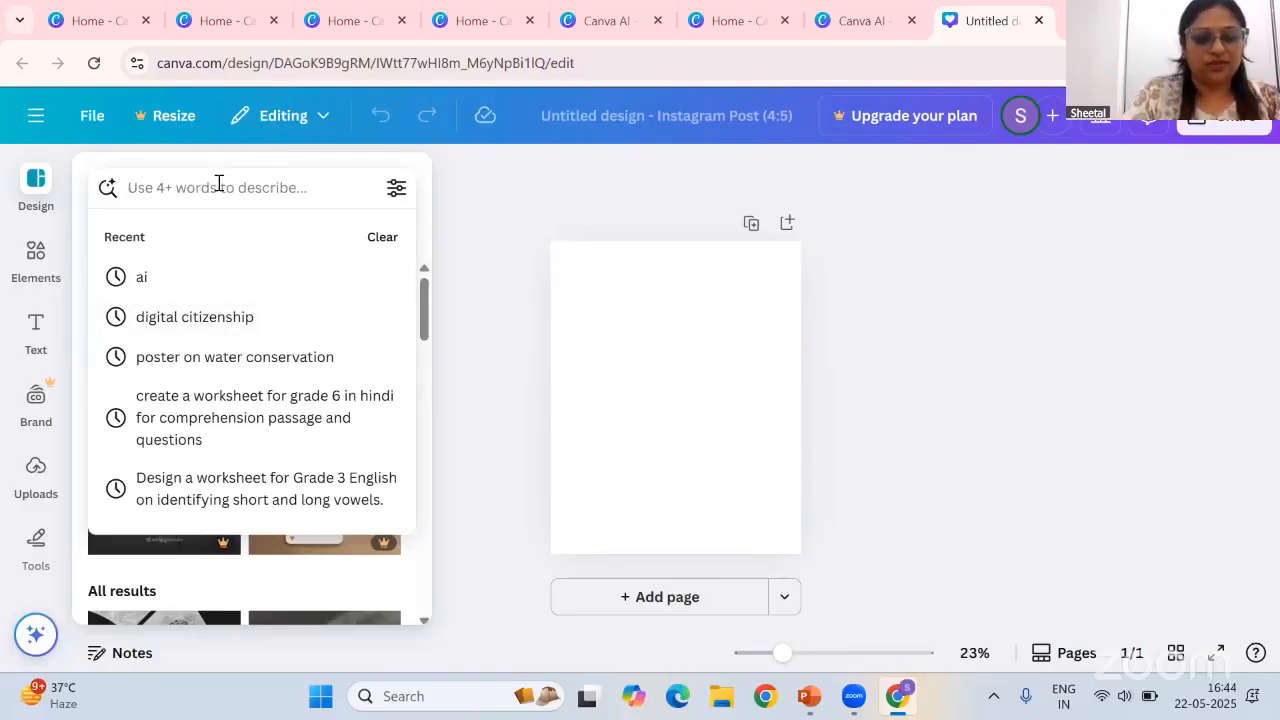
{"action": "type", "text": "poster"}
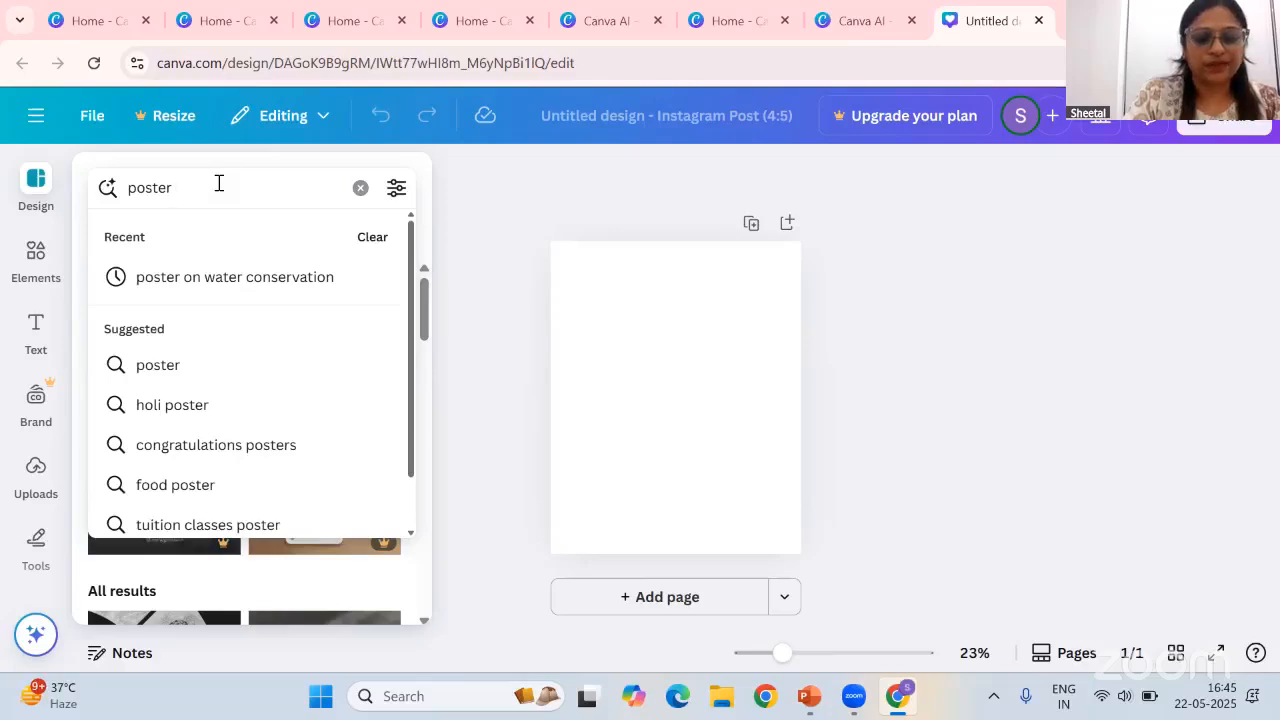
{"action": "type", "text": " annual sch"}
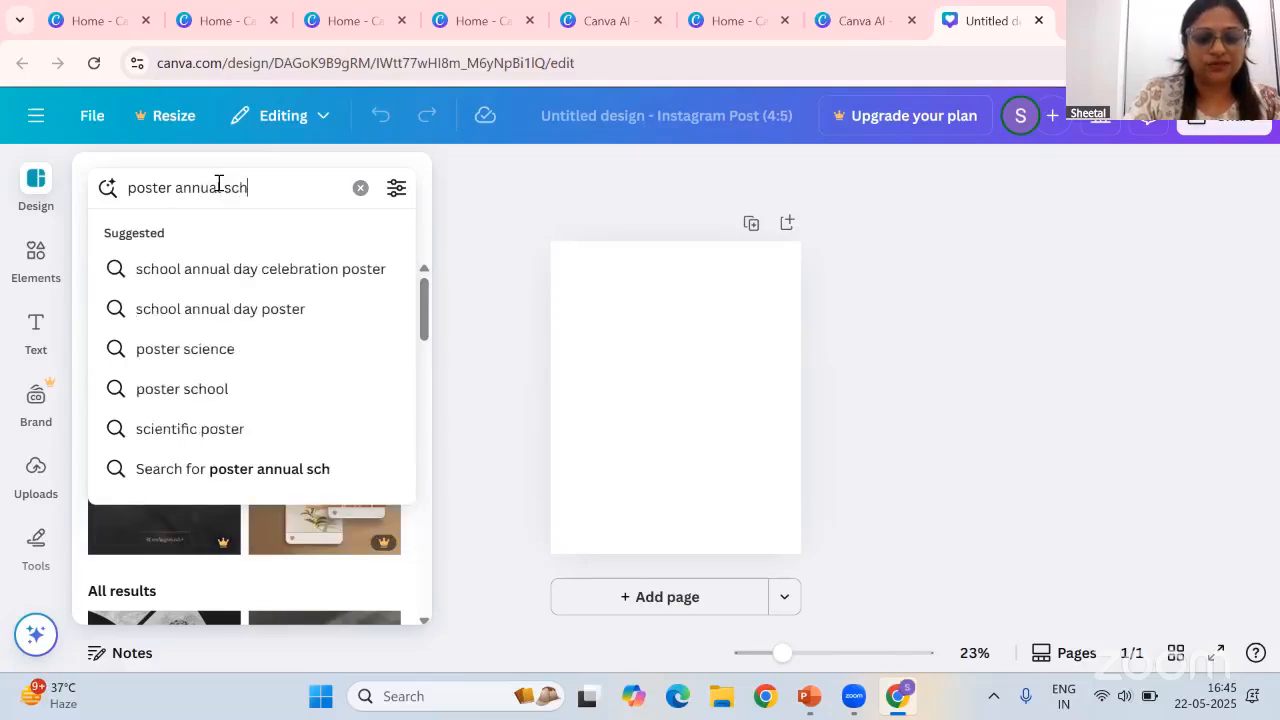
{"action": "type", "text": "ool"}
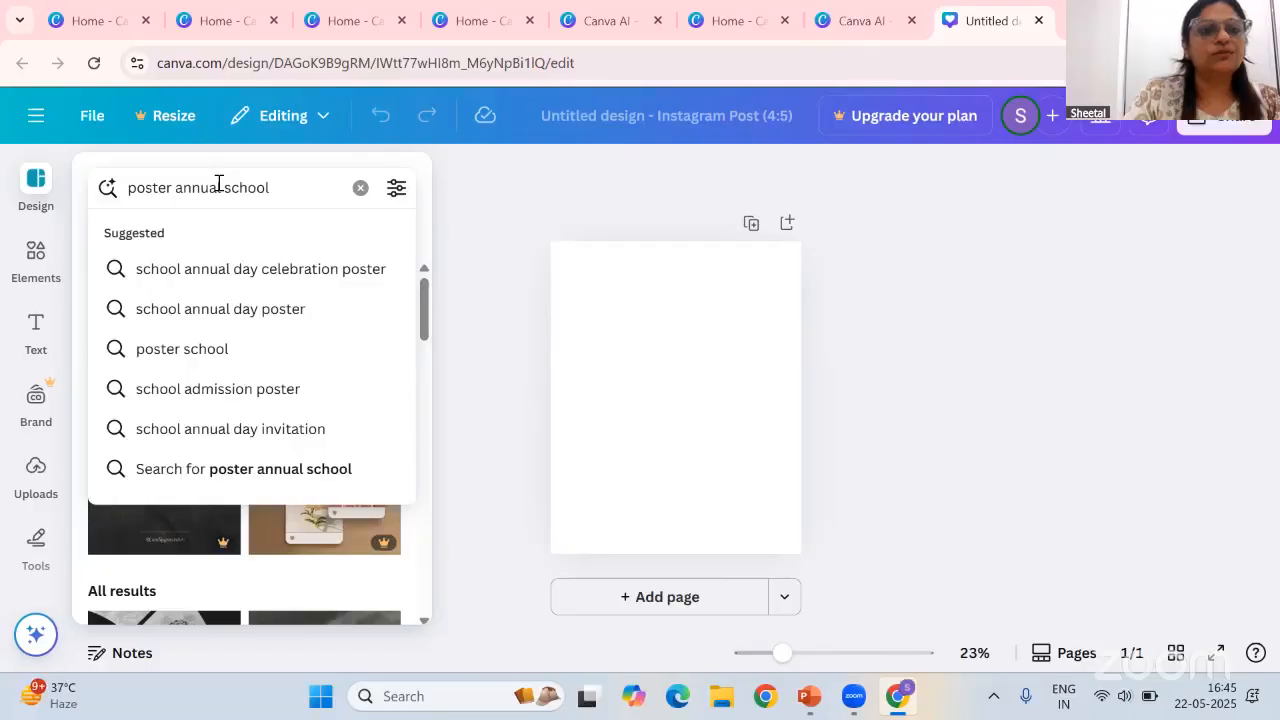
{"action": "left_click", "coordinate": [294, 272]}
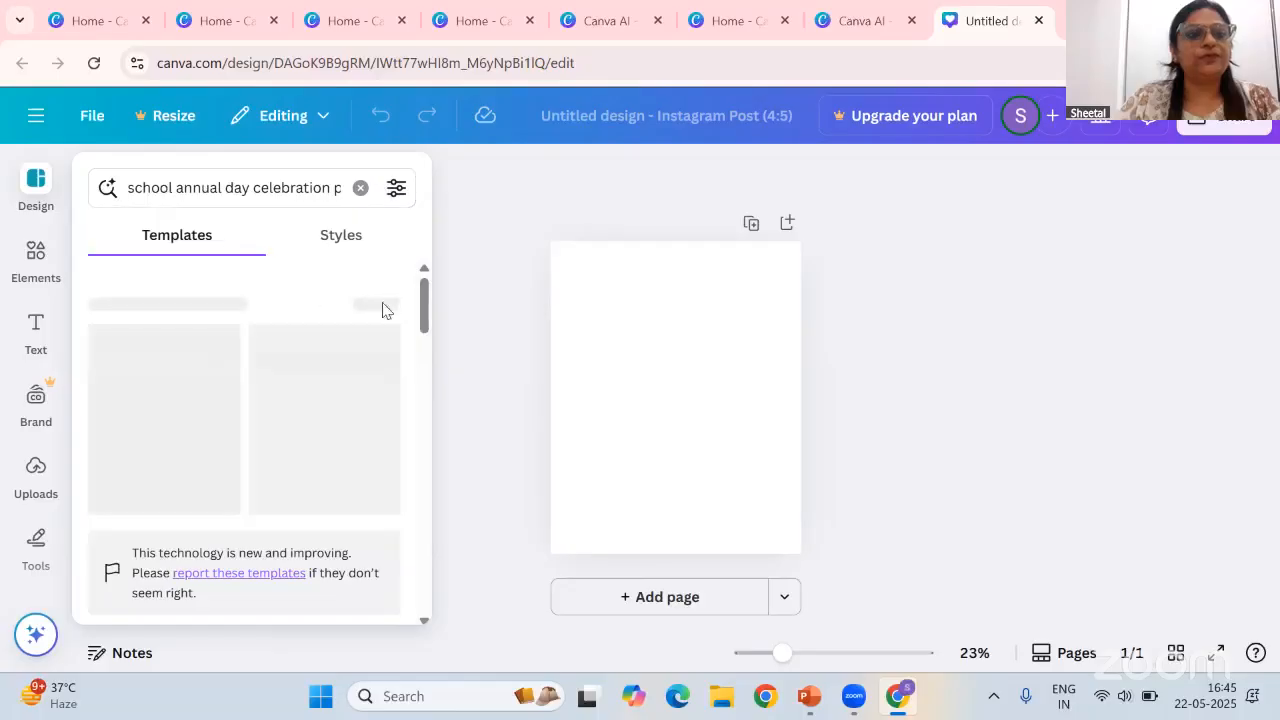
{"action": "left_click_drag", "start_coordinate": [421, 303], "coordinate": [418, 393]}
{"action": "scroll", "coordinate": [300, 440], "scroll_direction": "down", "scroll_amount": 5}
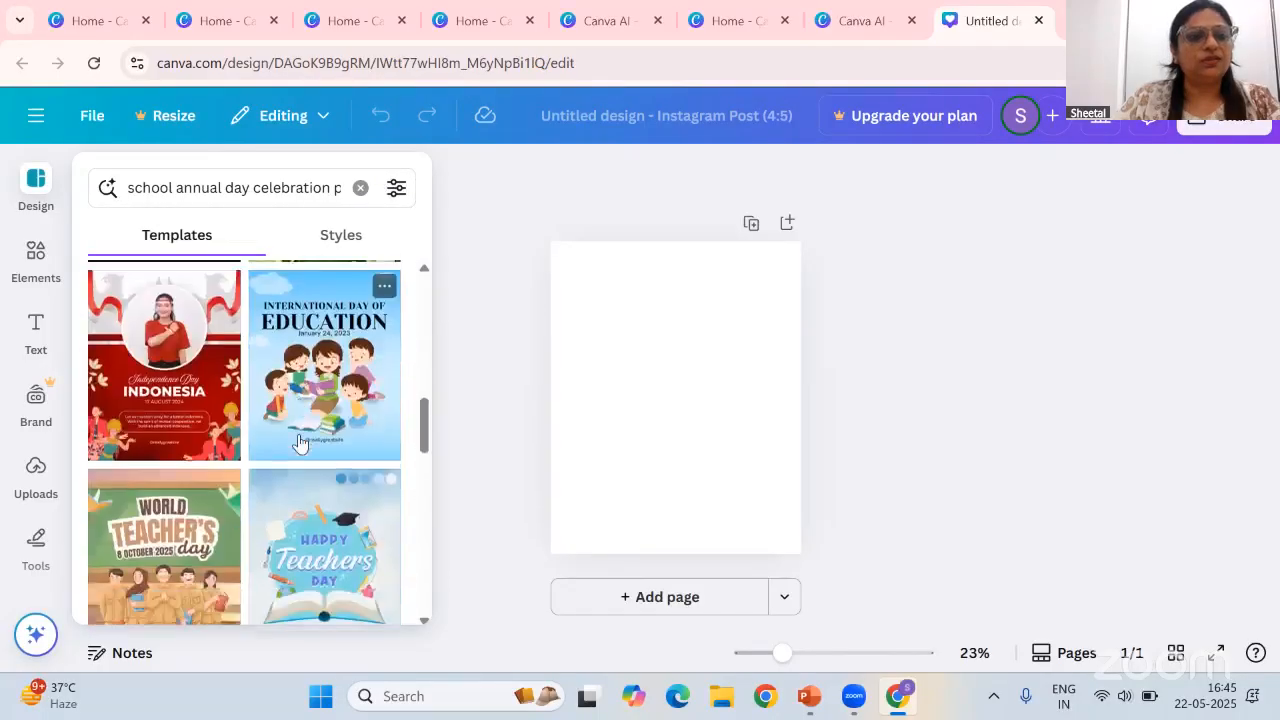
{"action": "scroll", "coordinate": [300, 440], "scroll_direction": "down", "scroll_amount": 6}
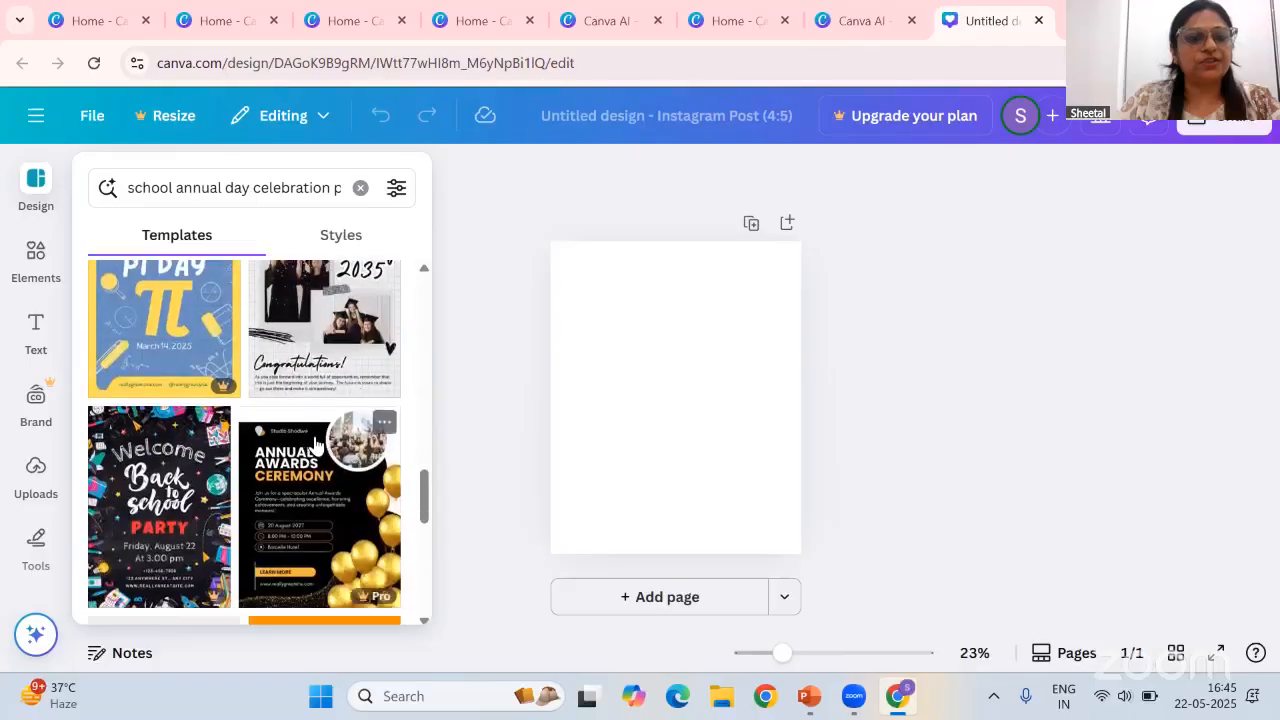
{"action": "scroll", "coordinate": [330, 442], "scroll_direction": "up", "scroll_amount": 4}
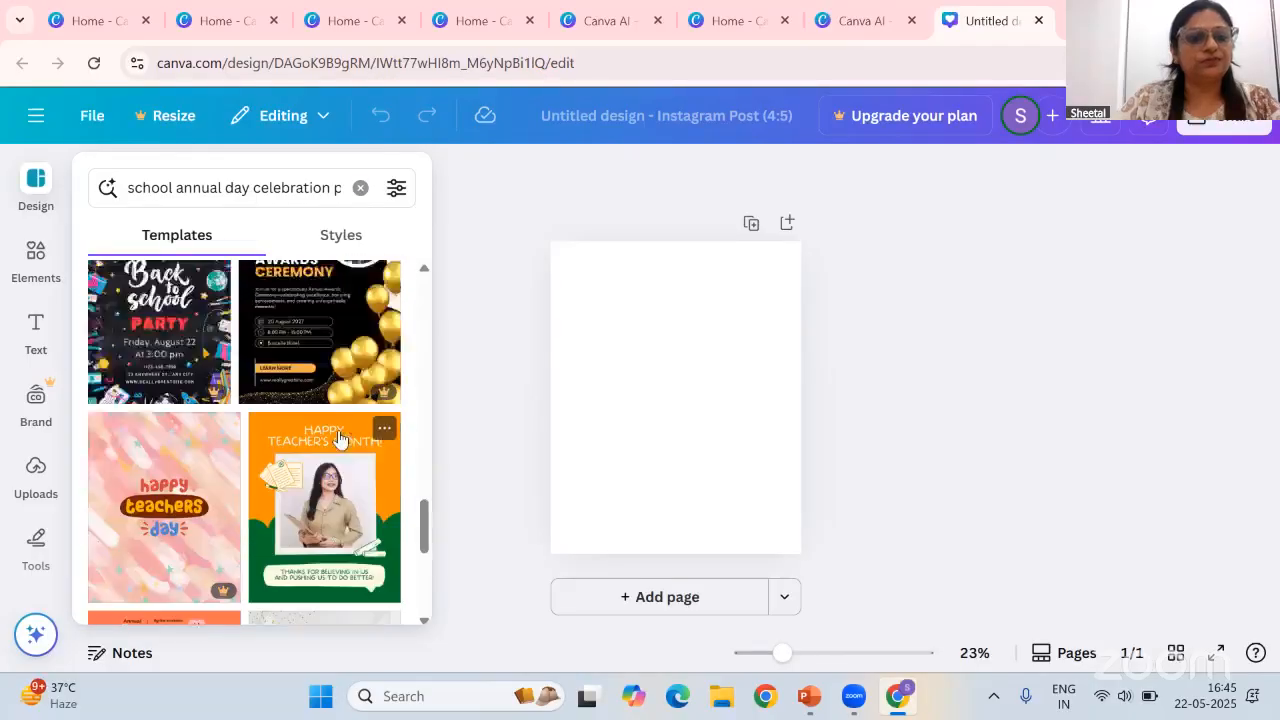
{"action": "scroll", "coordinate": [338, 438], "scroll_direction": "up", "scroll_amount": 8}
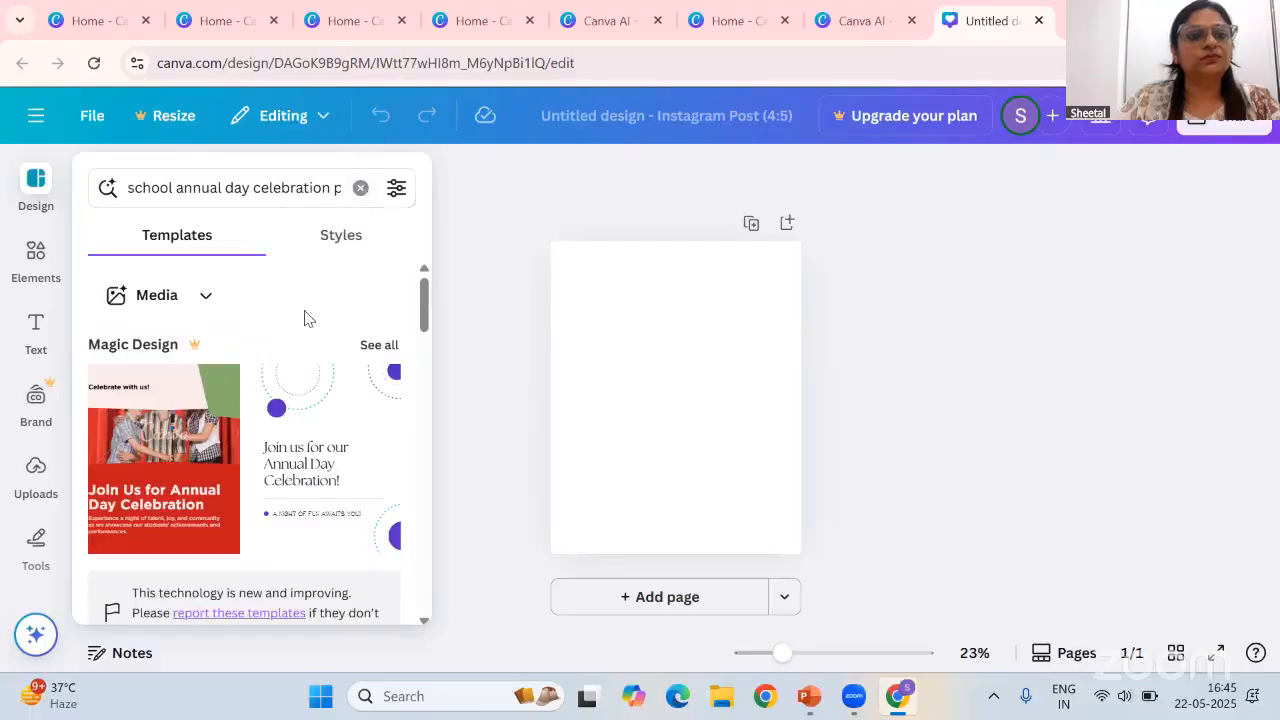
{"action": "scroll", "coordinate": [306, 320], "scroll_direction": "down", "scroll_amount": 1}
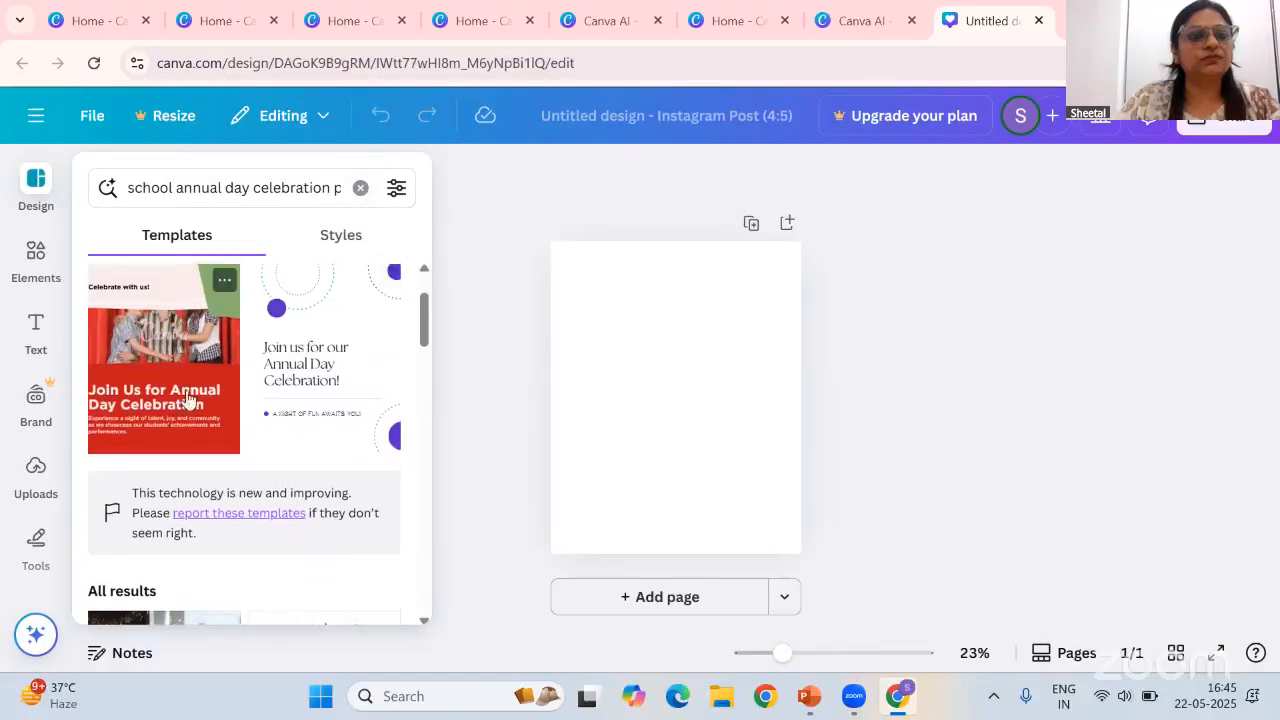
Preview the Magic Design Annual Day Celebration template without applying it, then keep browsing the templates
{"action": "left_click", "coordinate": [182, 382]}
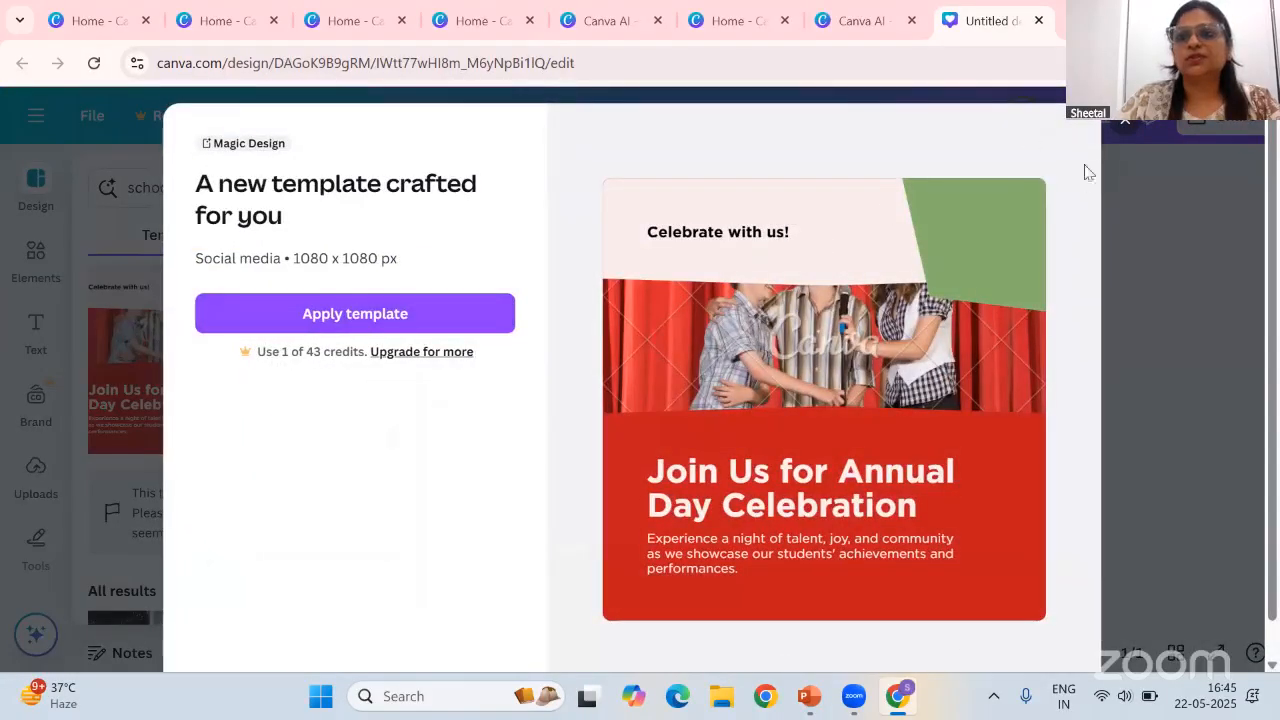
{"action": "left_click", "coordinate": [1128, 126]}
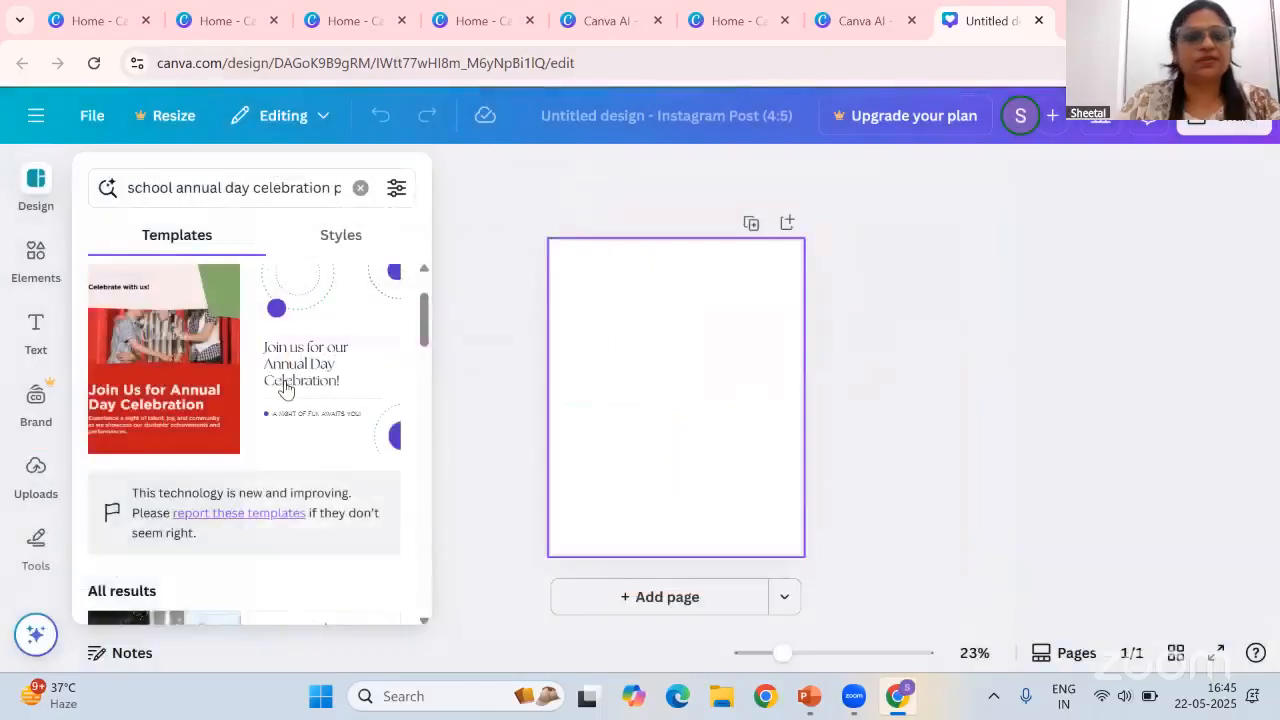
{"action": "scroll", "coordinate": [285, 390], "scroll_direction": "down", "scroll_amount": 4}
{"action": "scroll", "coordinate": [300, 485], "scroll_direction": "down", "scroll_amount": 4}
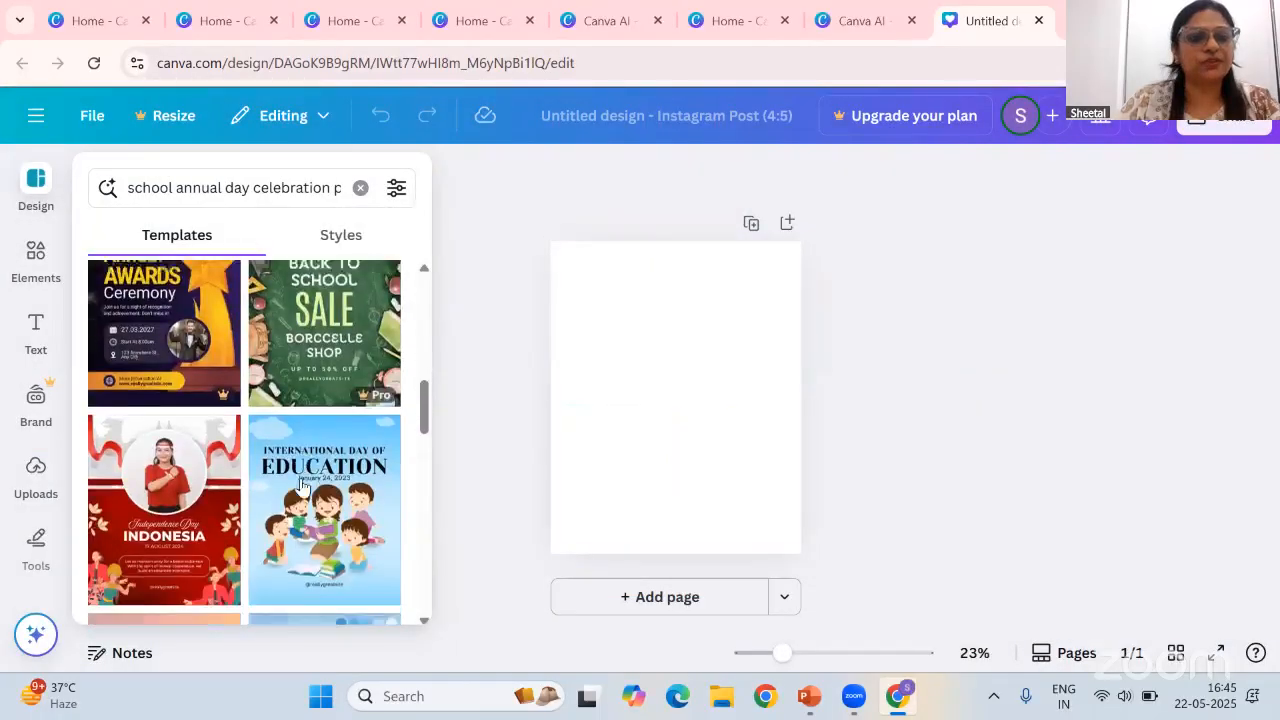
{"action": "scroll", "coordinate": [300, 485], "scroll_direction": "up", "scroll_amount": 1}
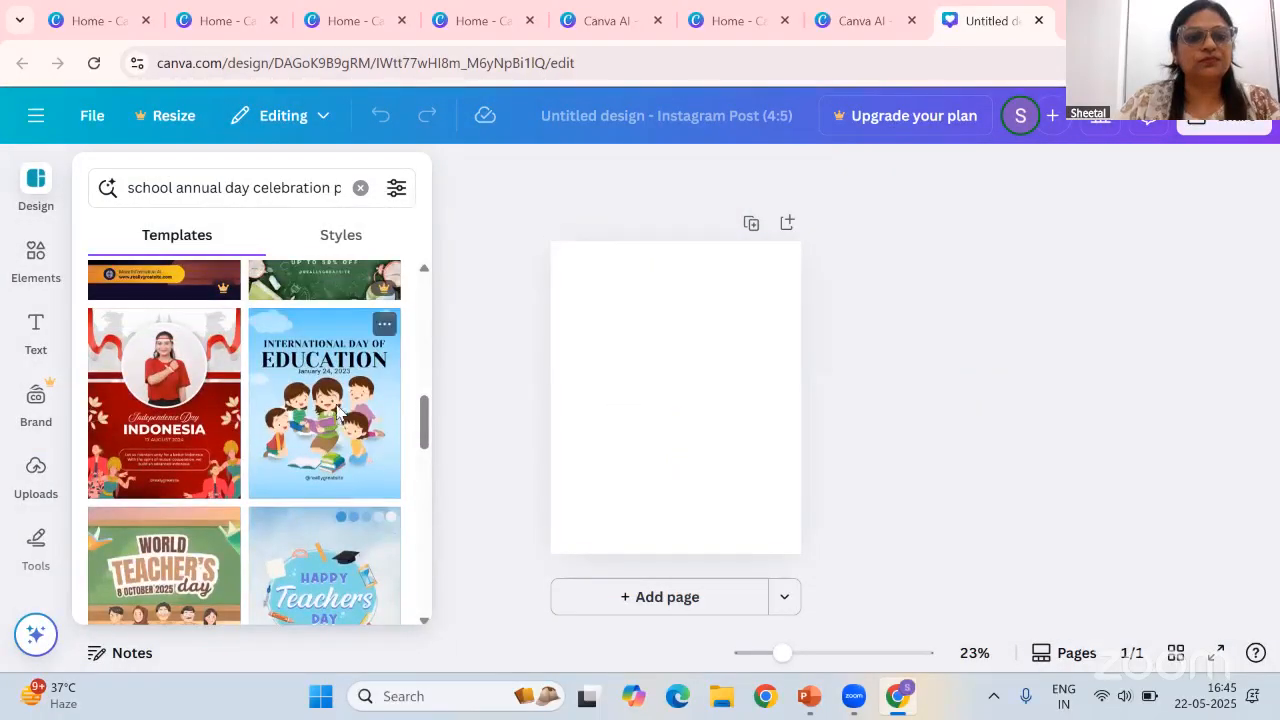